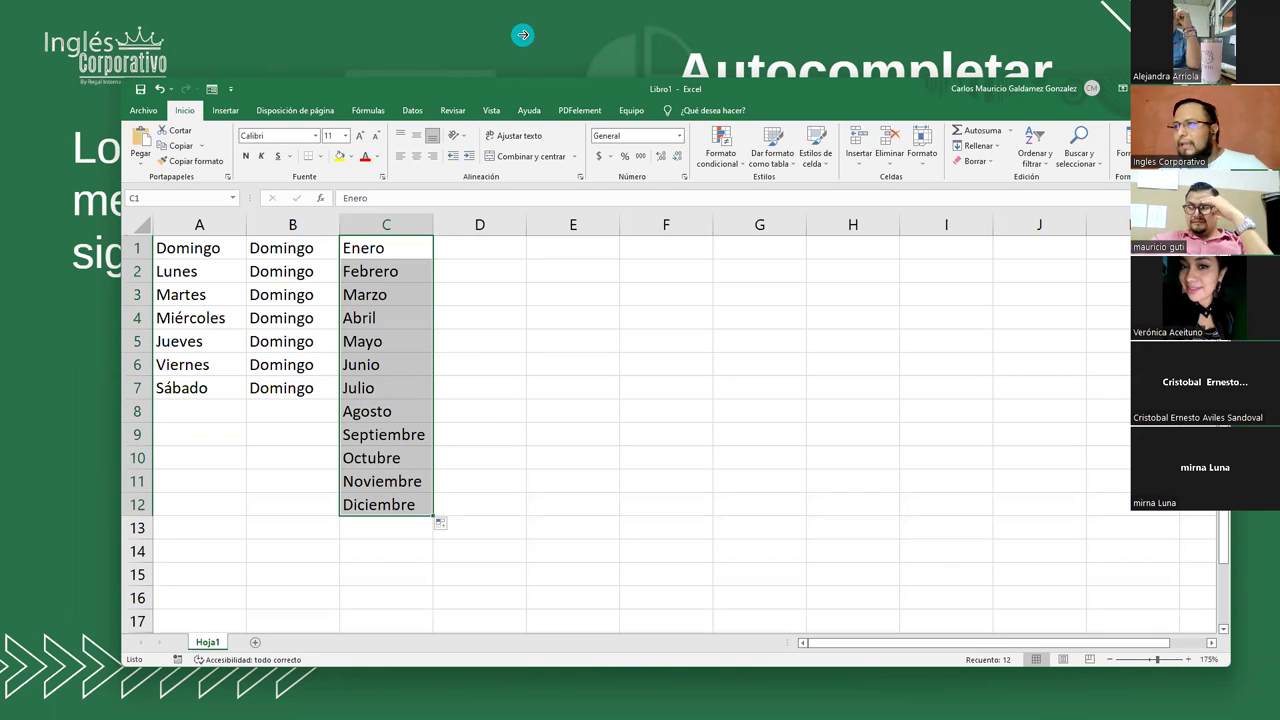
# - Switch to the Excel workbook, enter 1 in D1 and fill it down to D12
pyautogui.click(537, 37)
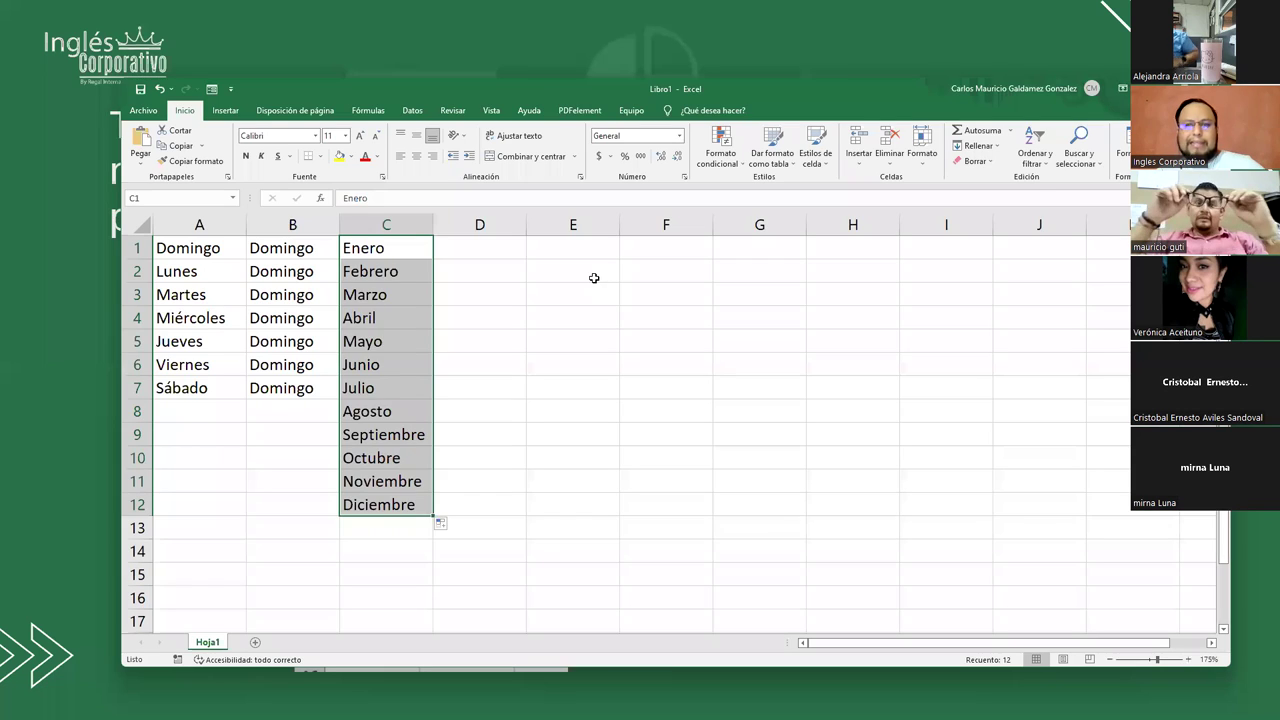
pyautogui.hotkey('alt', 'Tab')
pyautogui.click(506, 250)
pyautogui.write('1')
pyautogui.press('Return')
pyautogui.click(504, 249)
pyautogui.moveTo(525, 258); pyautogui.dragTo(507, 510)
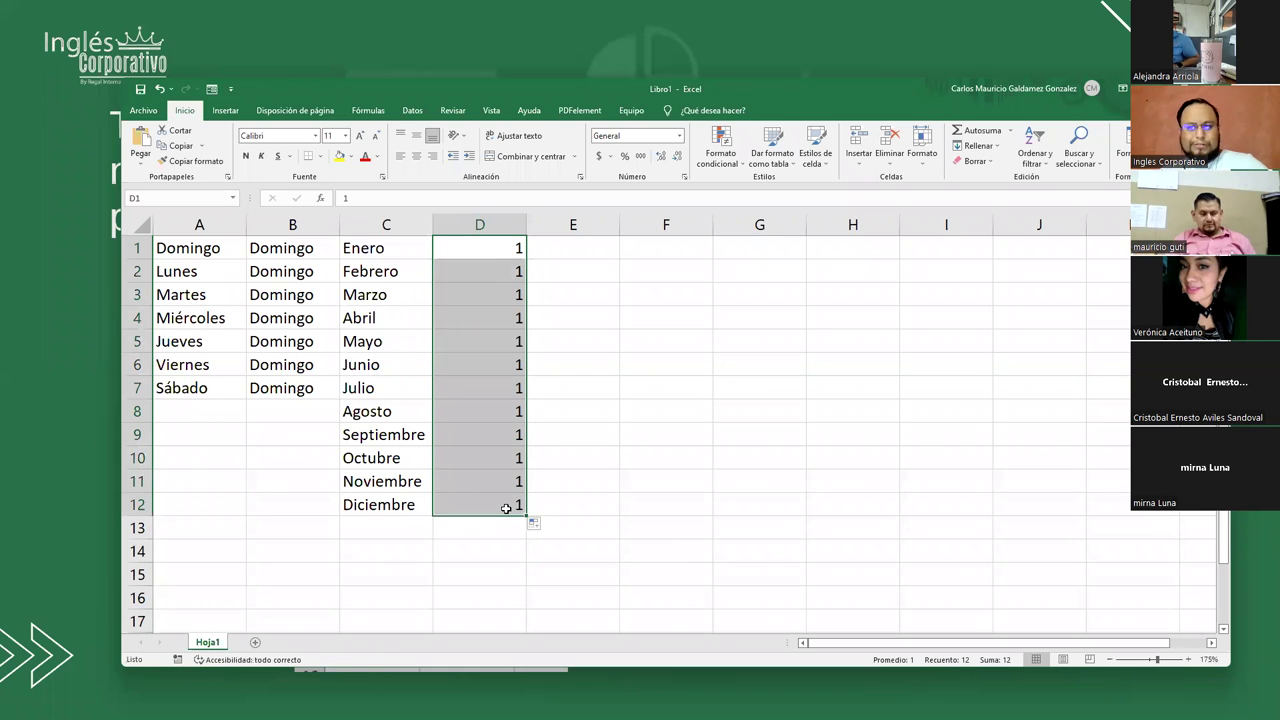
pyautogui.click(490, 253)
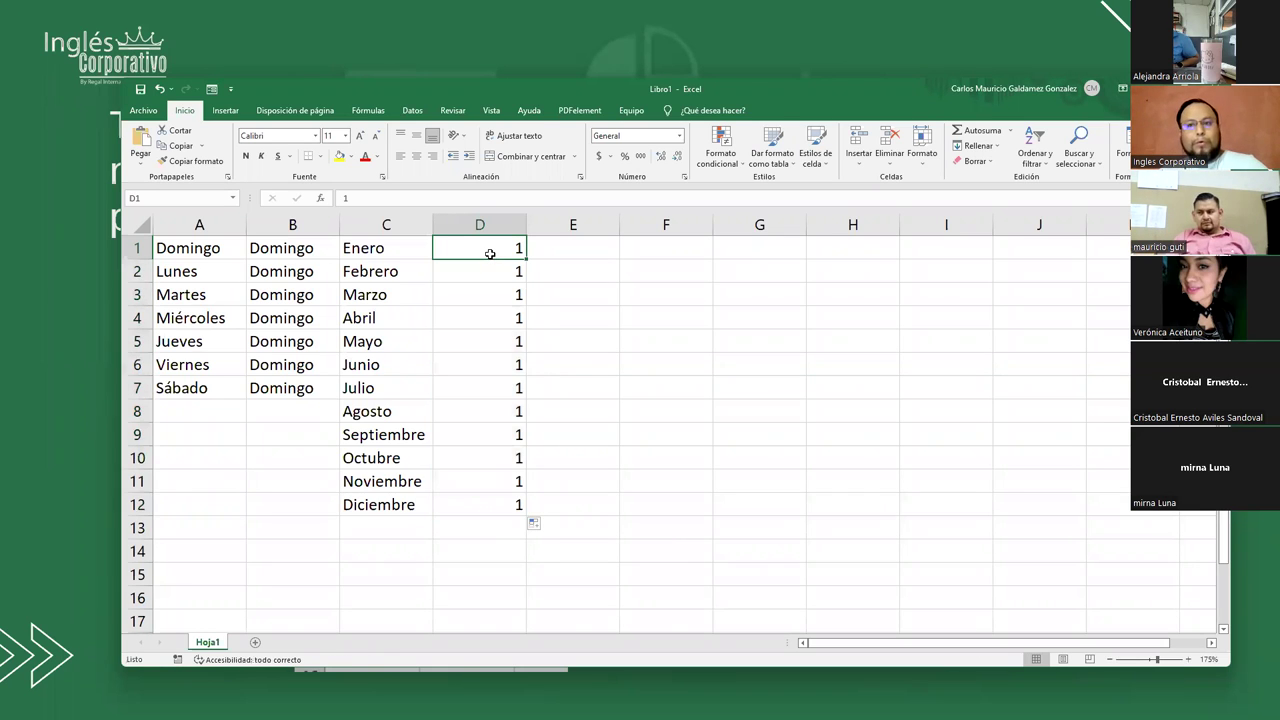
# - Enter 1 in E1 and 2 in E2, and extend the number series down to E12
pyautogui.doubleClick(565, 251)
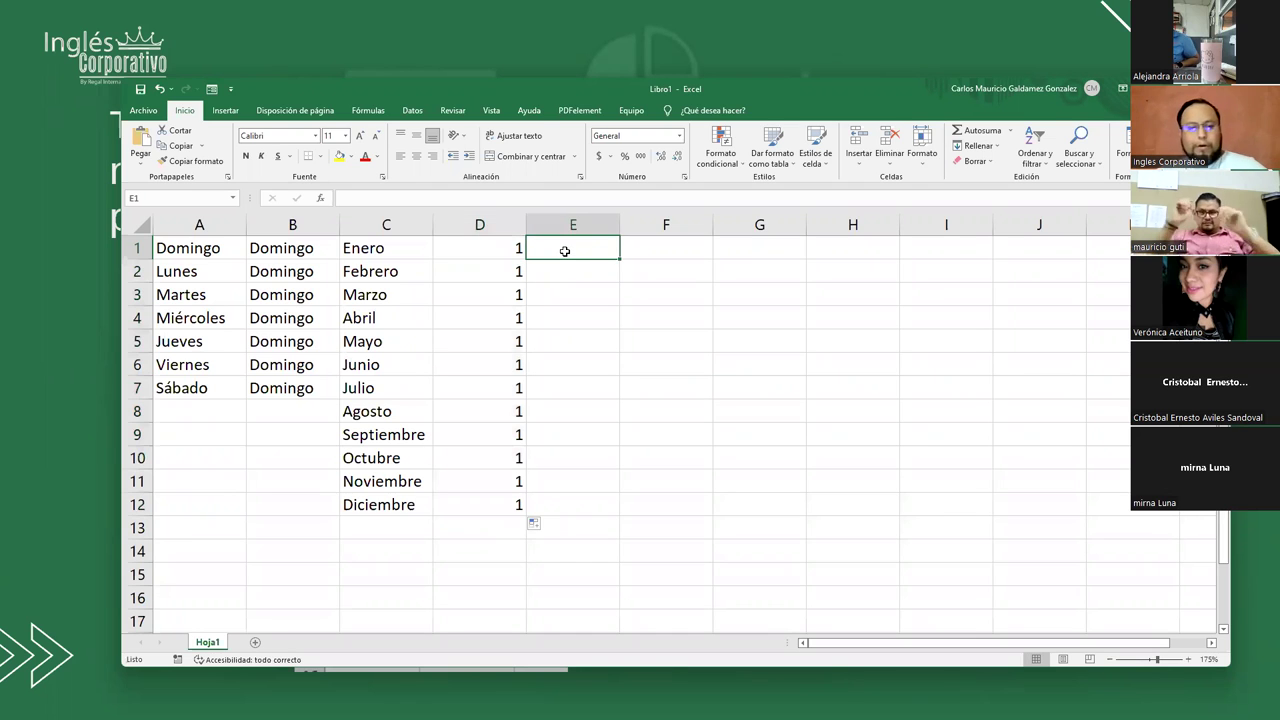
pyautogui.write('1')
pyautogui.press('Return')
pyautogui.write('2')
pyautogui.press('Return')
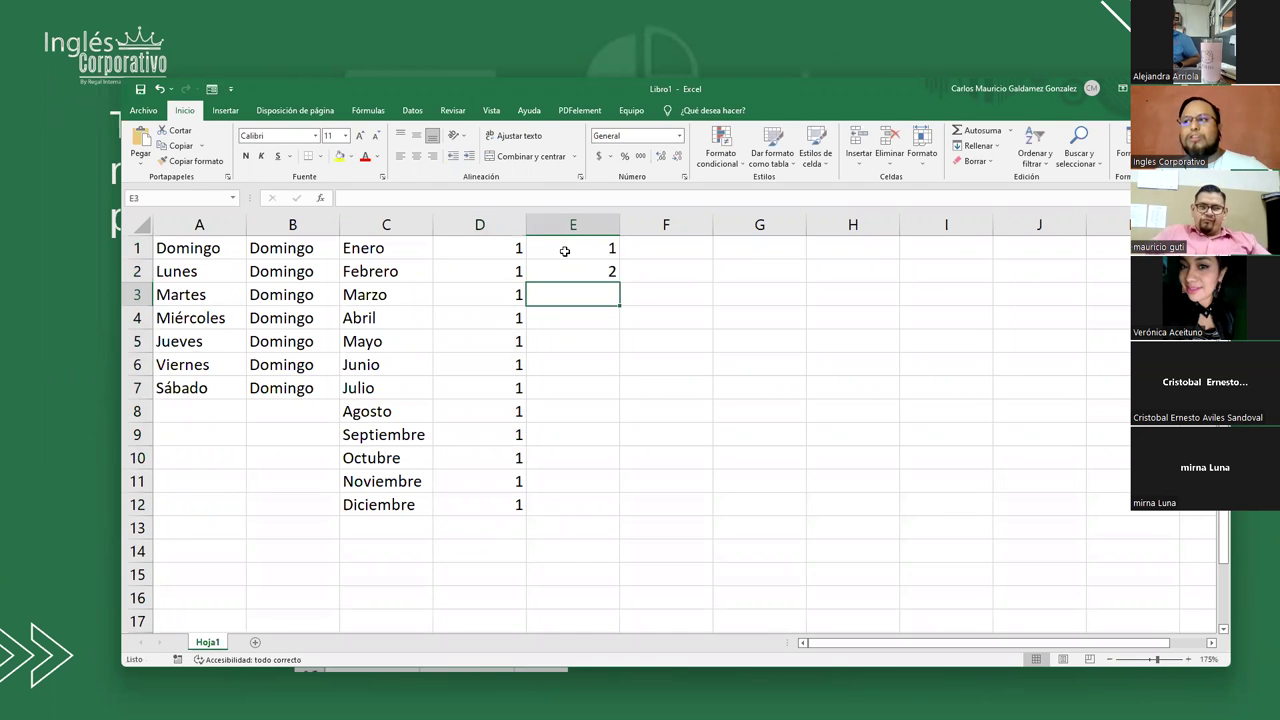
pyautogui.moveTo(565, 251); pyautogui.dragTo(601, 511)
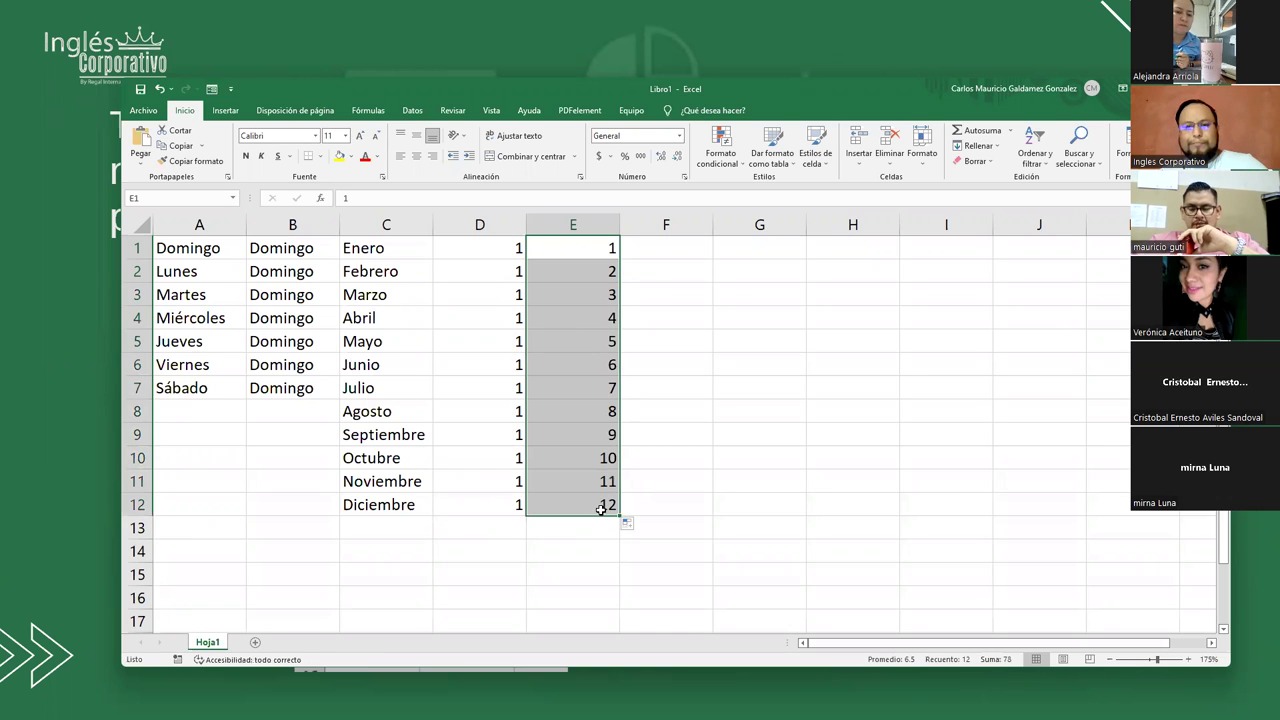
pyautogui.moveTo(476, 250); pyautogui.dragTo(486, 504)
pyautogui.click(471, 256)
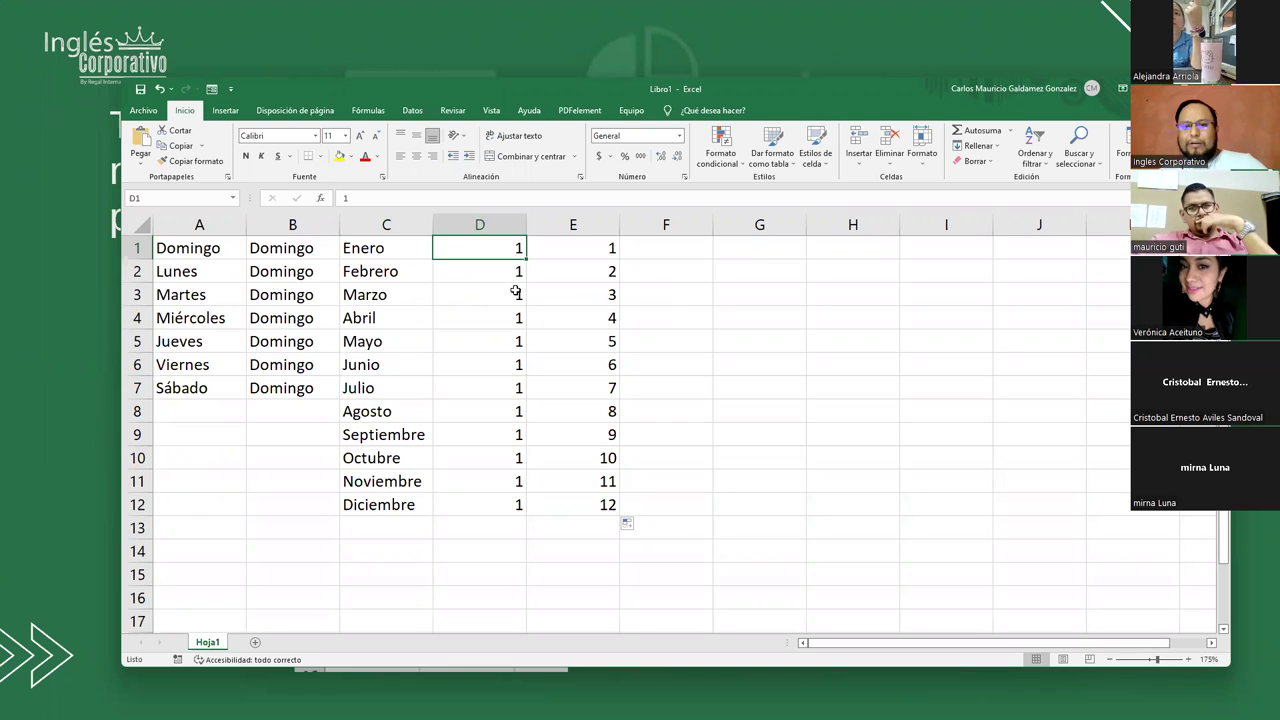
pyautogui.click(655, 254)
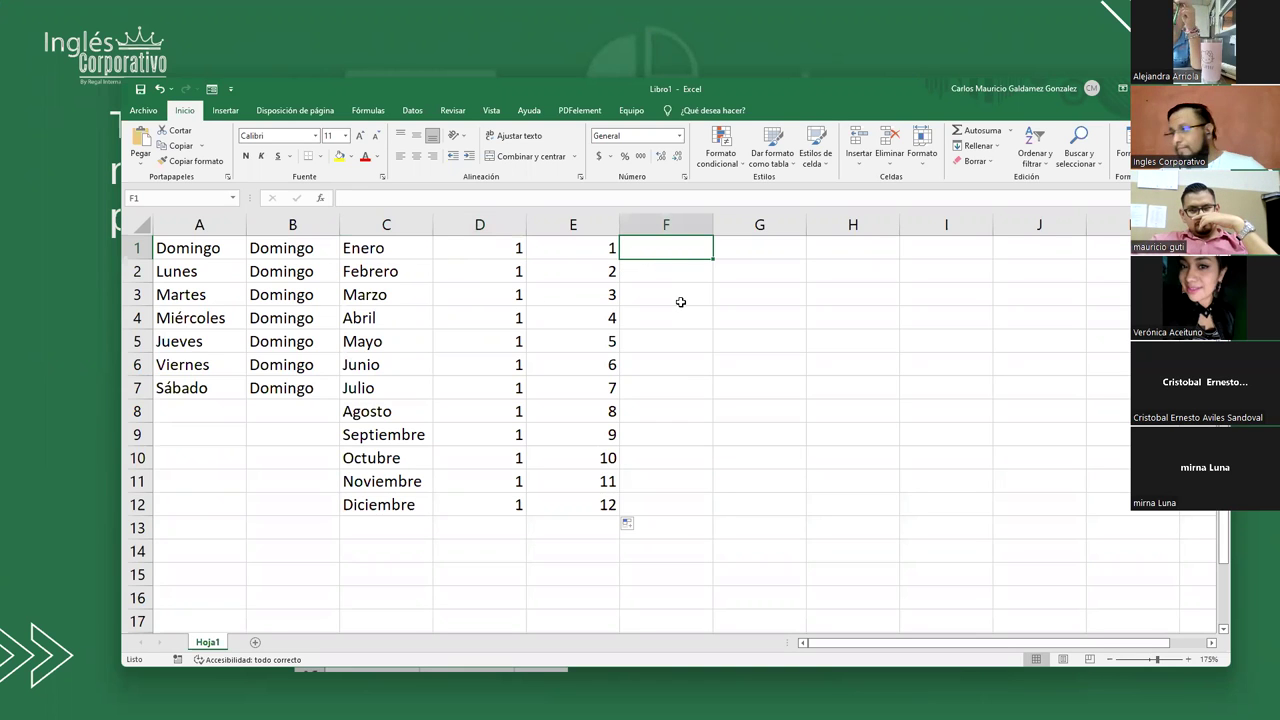
pyautogui.rightClick(662, 248)
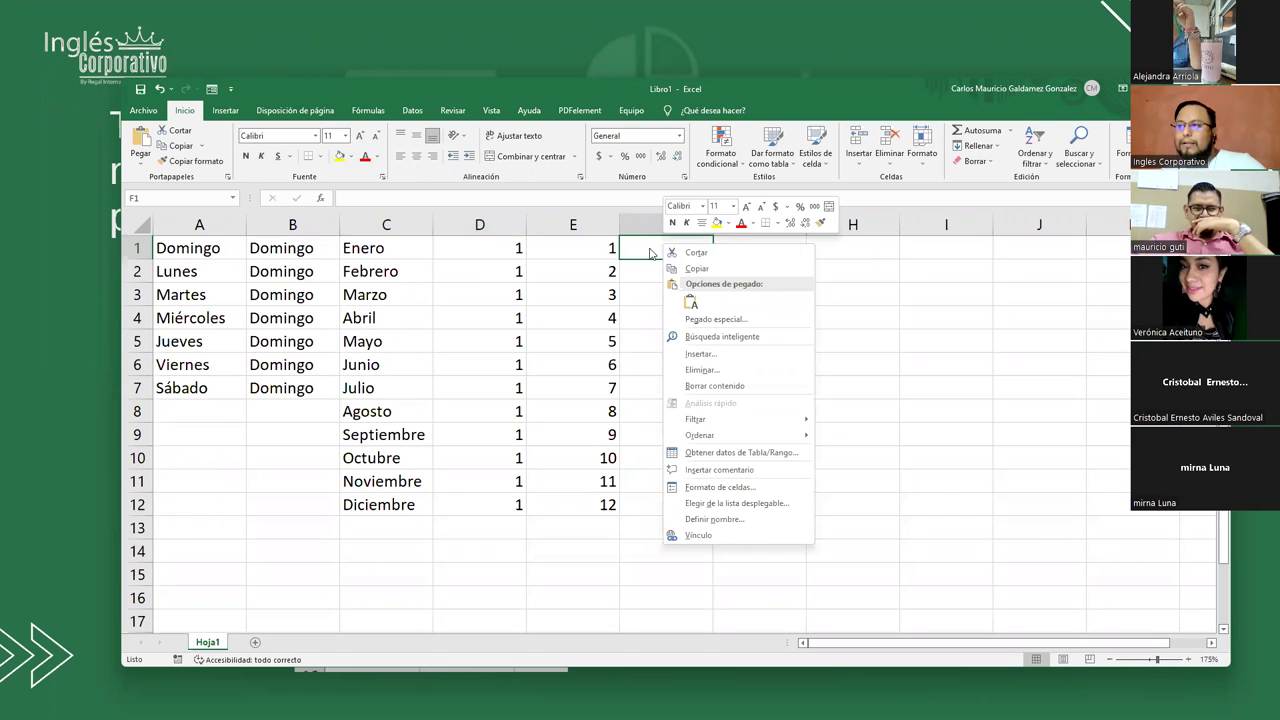
pyautogui.click(646, 250)
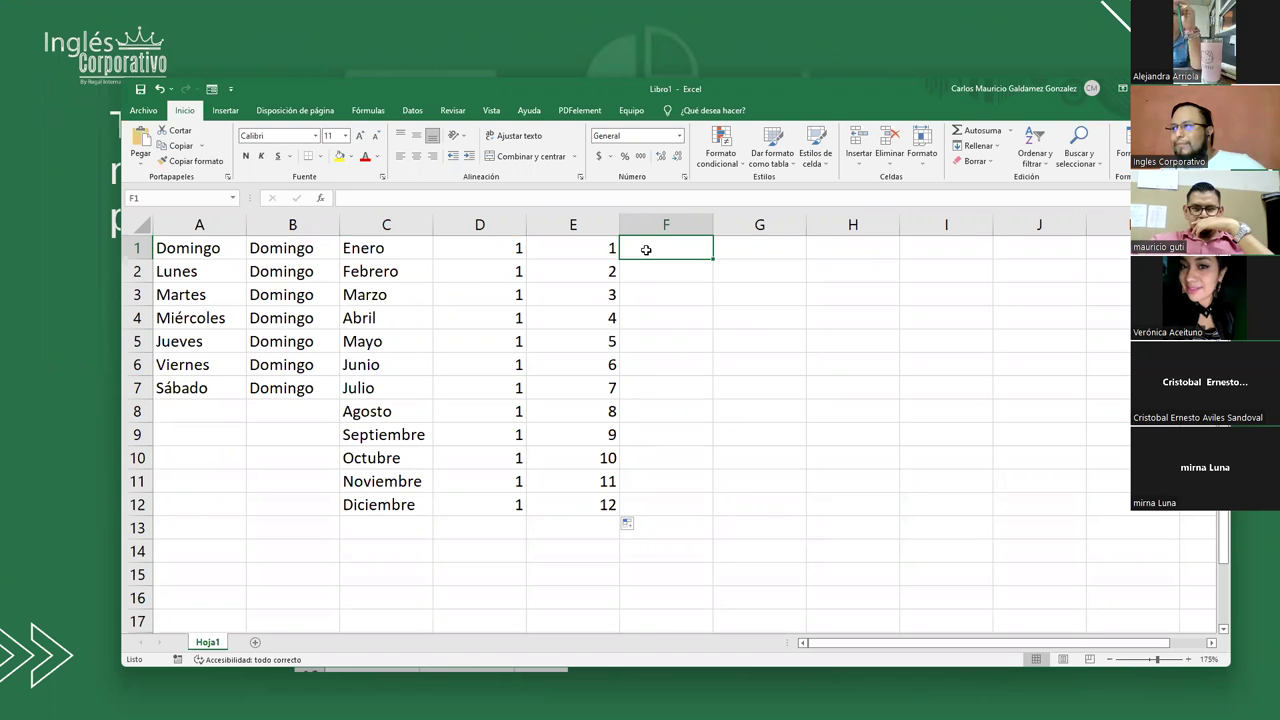
pyautogui.click(996, 147)
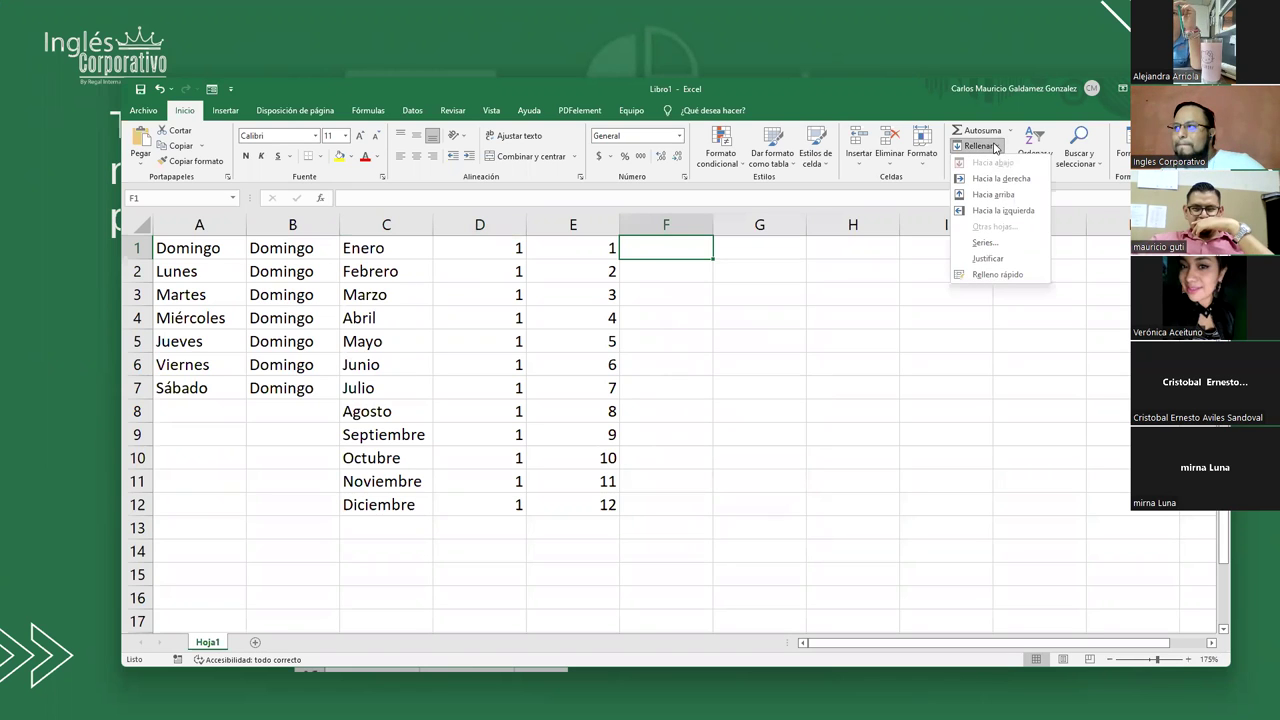
# - Enter 1 in F1 and fill the range F1:F12 using Flash Fill (Relleno rápido)
pyautogui.click(676, 262)
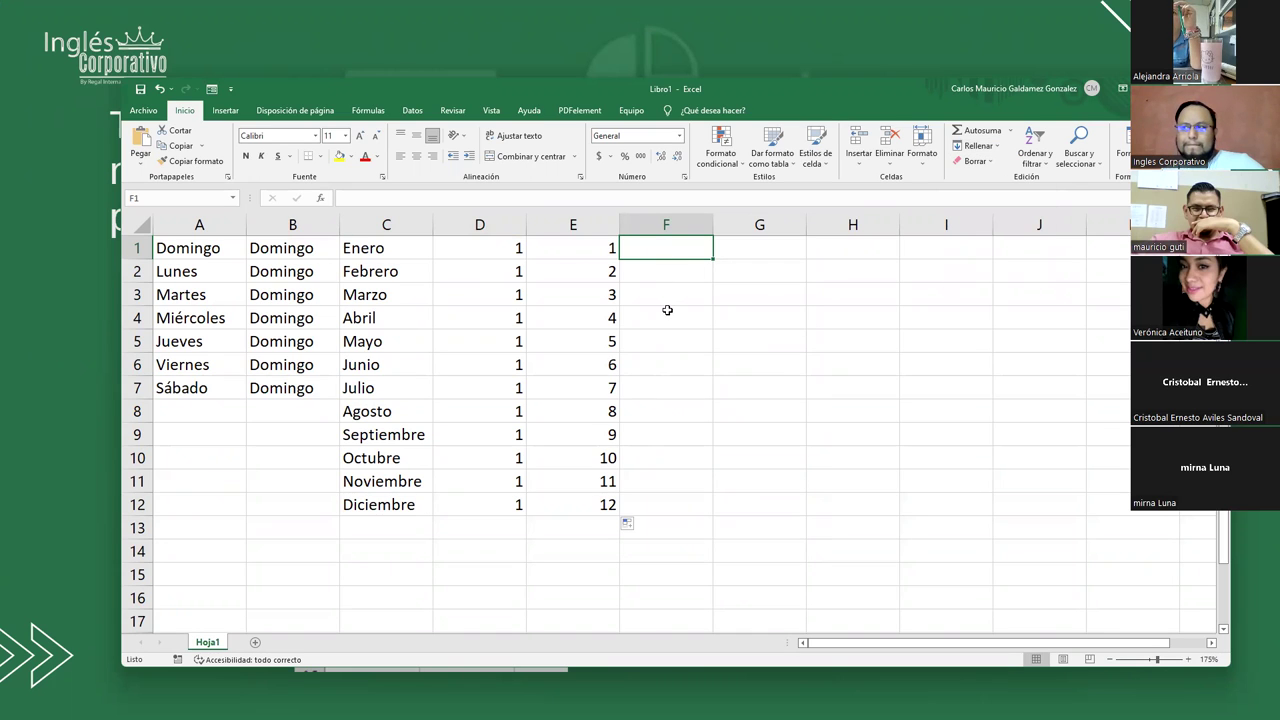
pyautogui.write('1')
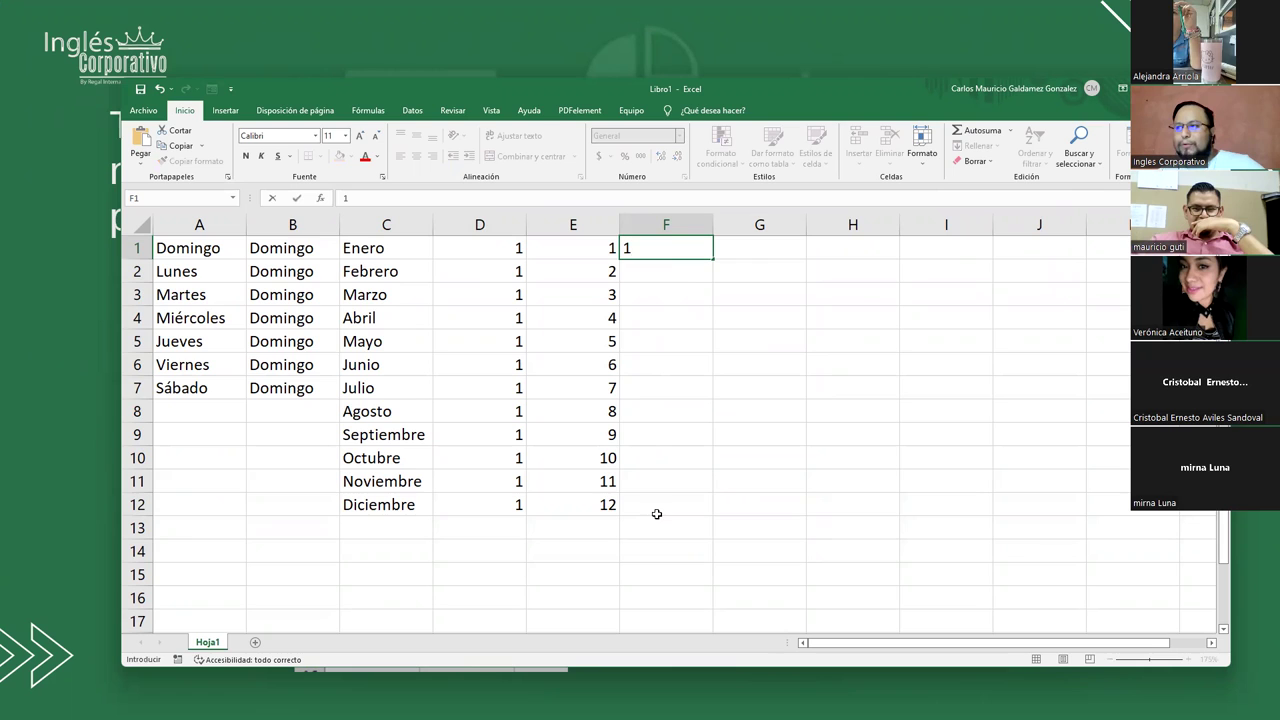
pyautogui.keyDown('shift'); pyautogui.click(658, 510); pyautogui.keyUp('shift')
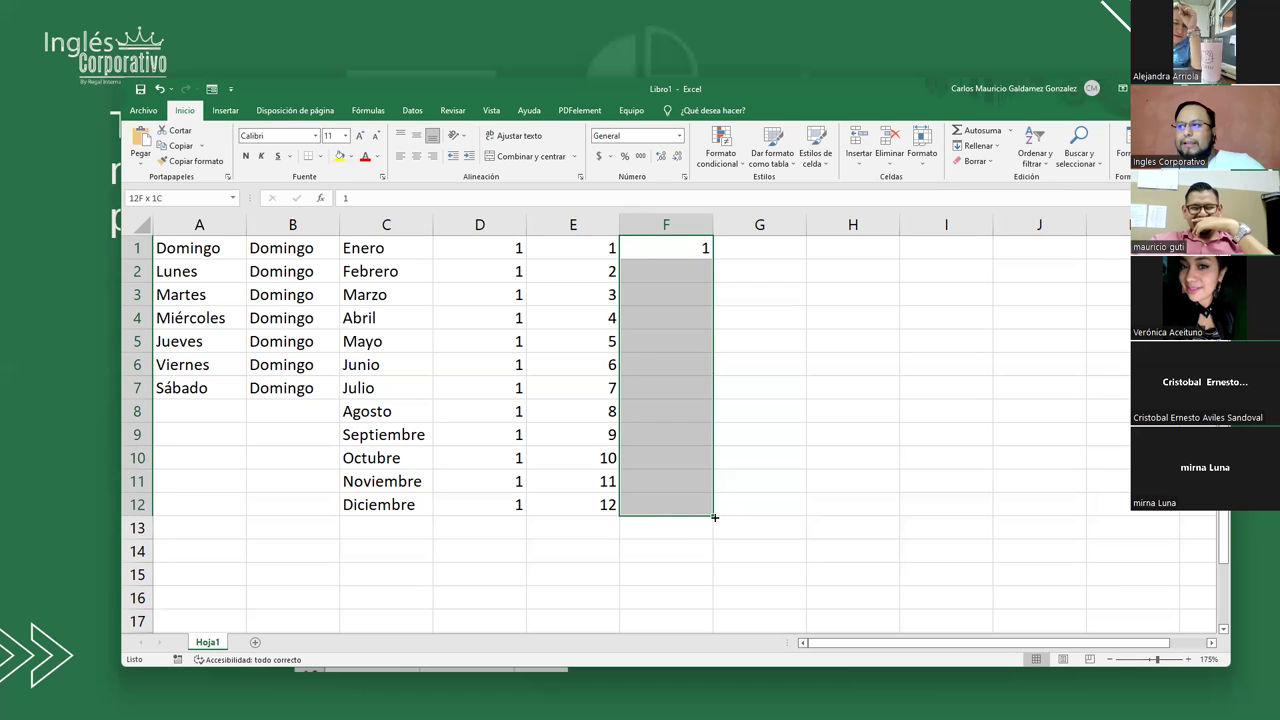
pyautogui.click(704, 255)
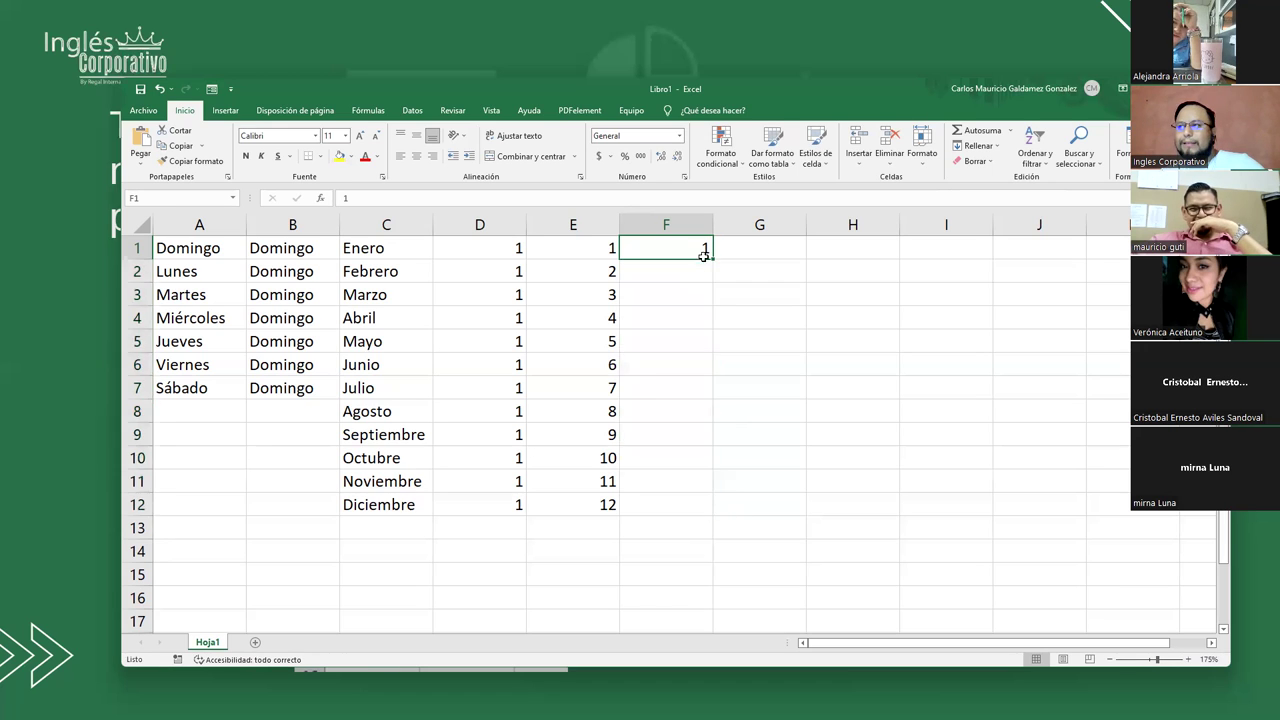
pyautogui.moveTo(694, 246); pyautogui.dragTo(694, 503)
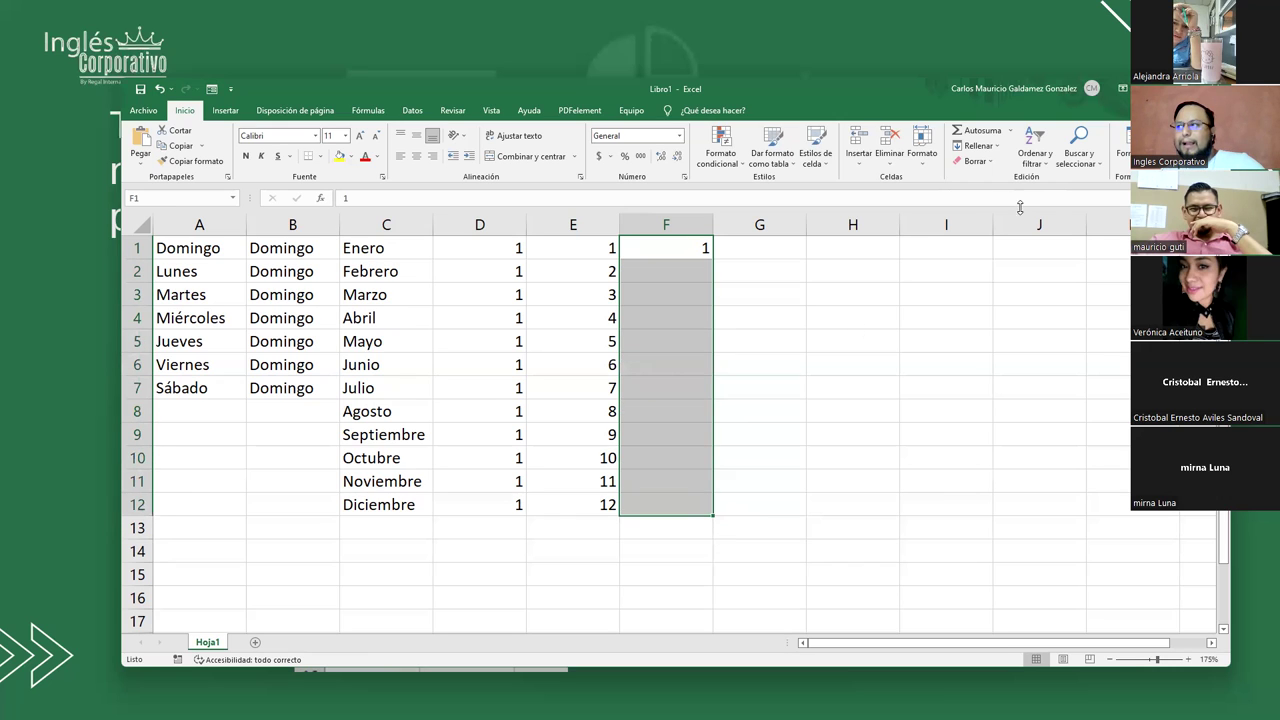
pyautogui.click(996, 148)
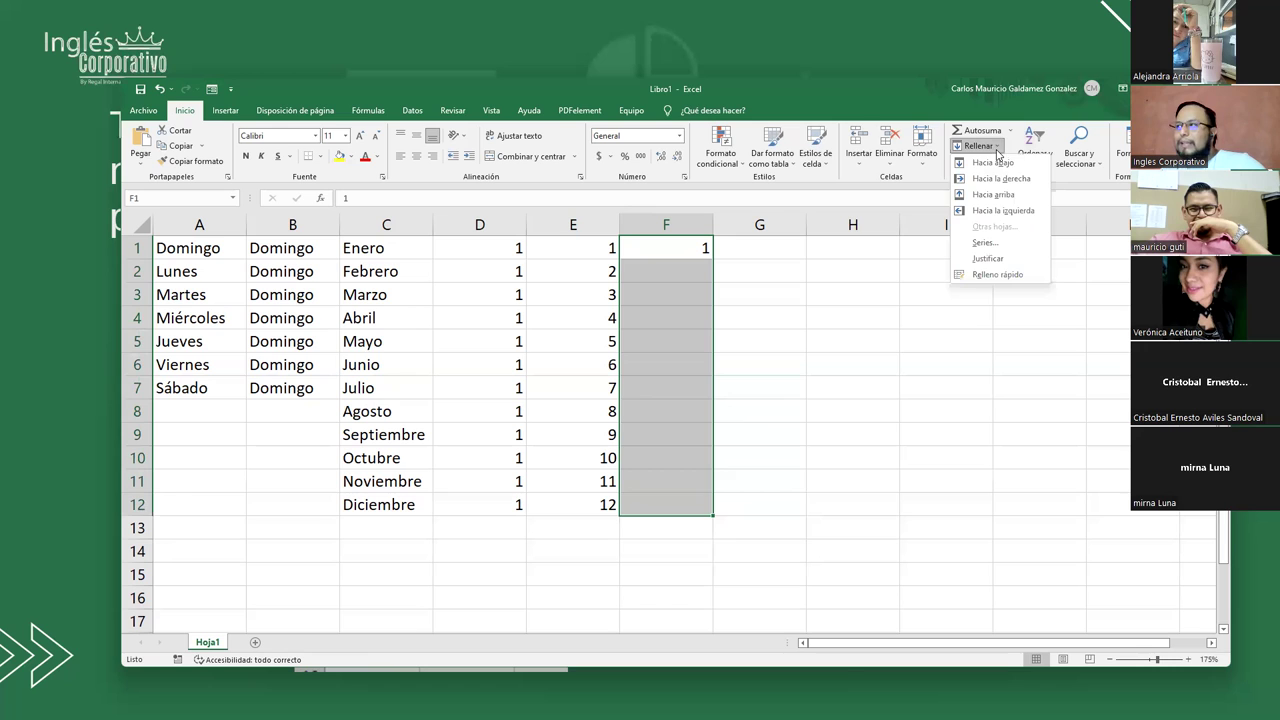
pyautogui.click(1008, 275)
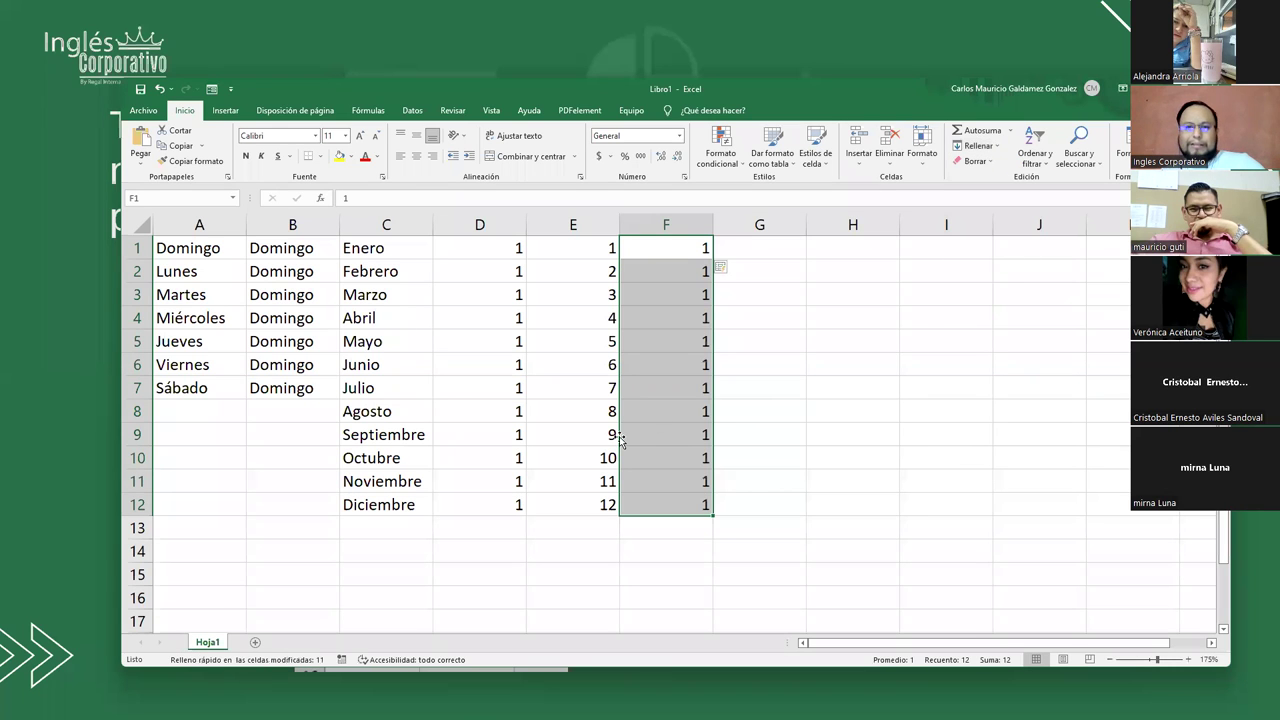
pyautogui.click(723, 271)
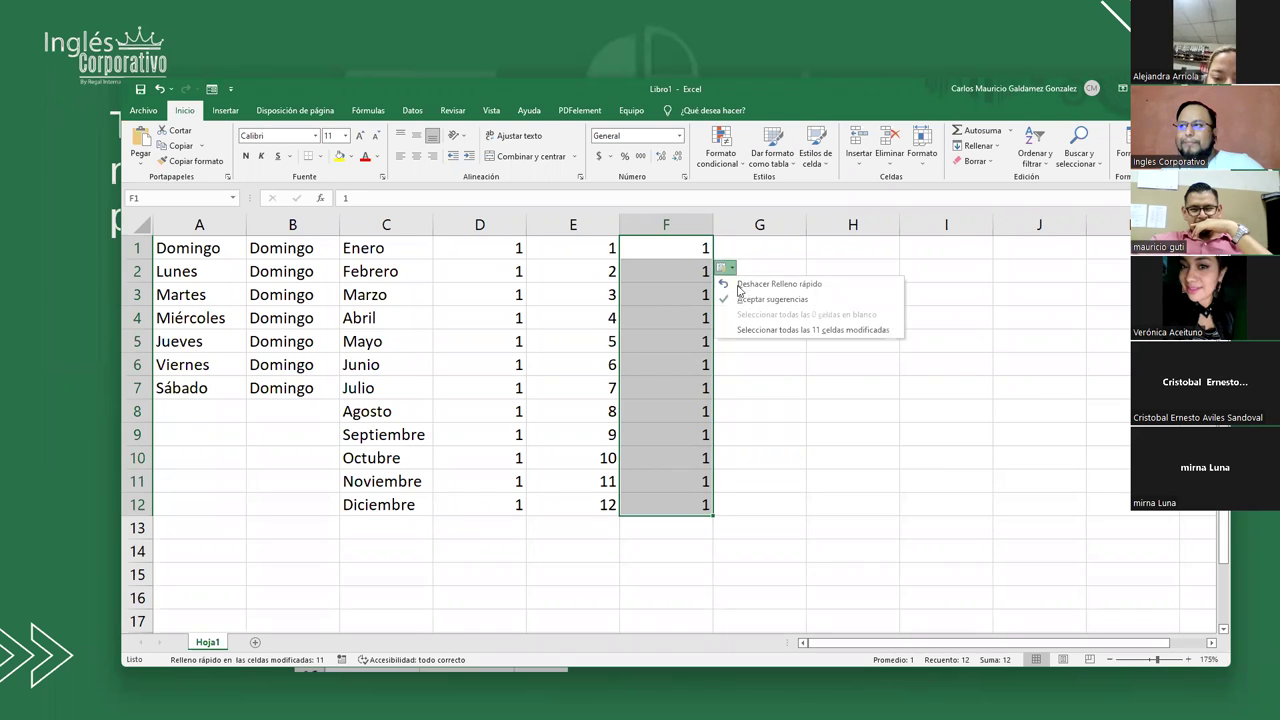
pyautogui.click(725, 272)
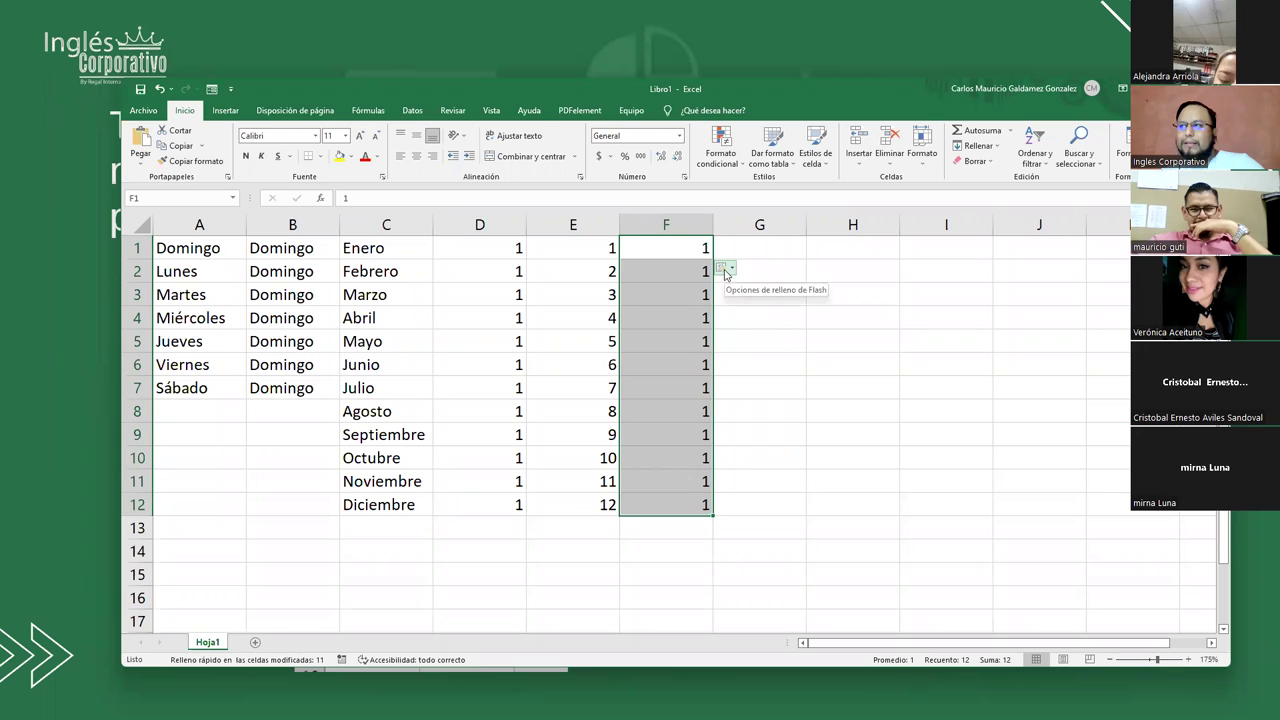
pyautogui.click(726, 274)
pyautogui.click(708, 248)
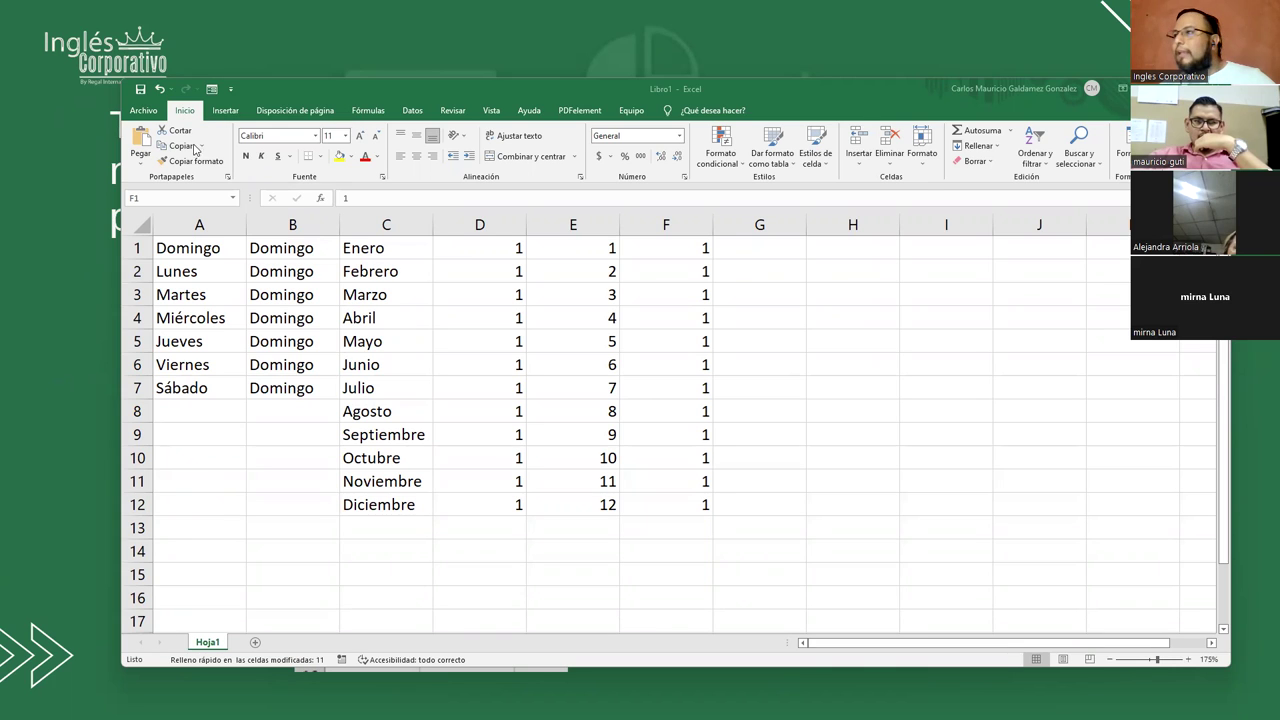
pyautogui.click(997, 147)
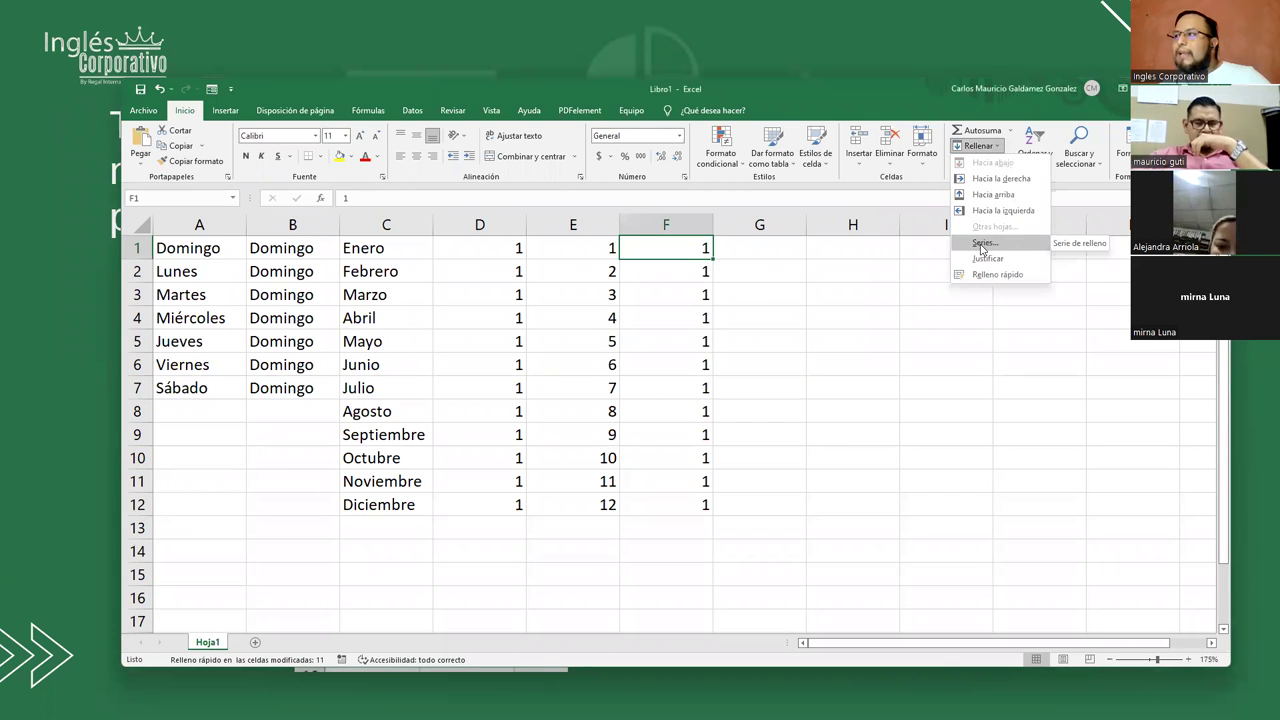
# - Enter the starting value 1 in cell G1
pyautogui.click(748, 250)
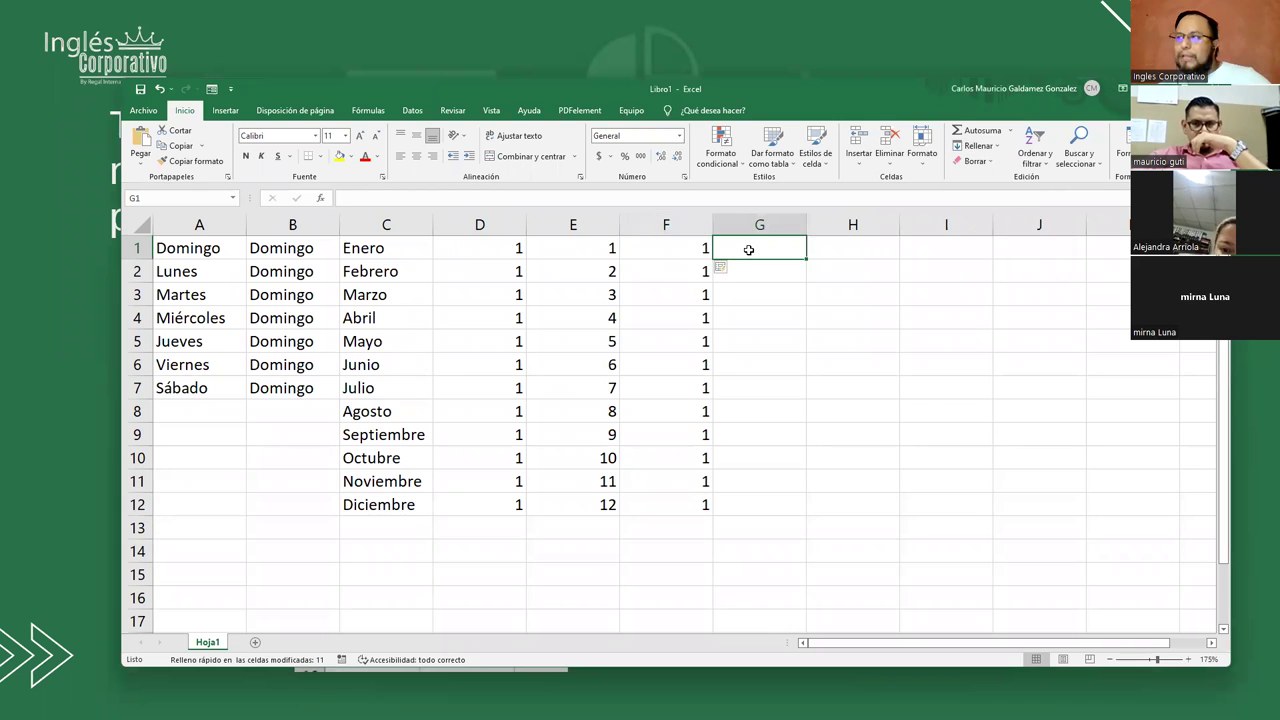
pyautogui.write('1')
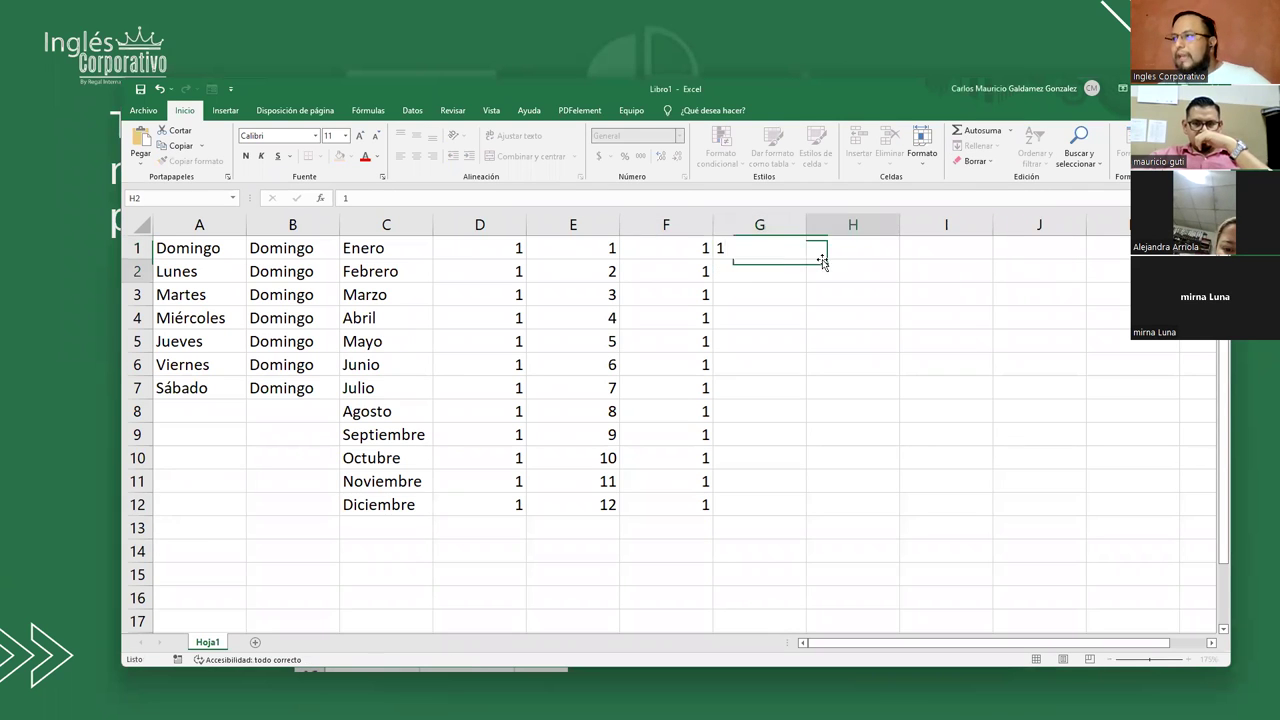
pyautogui.click(823, 262)
pyautogui.moveTo(763, 245); pyautogui.dragTo(768, 510)
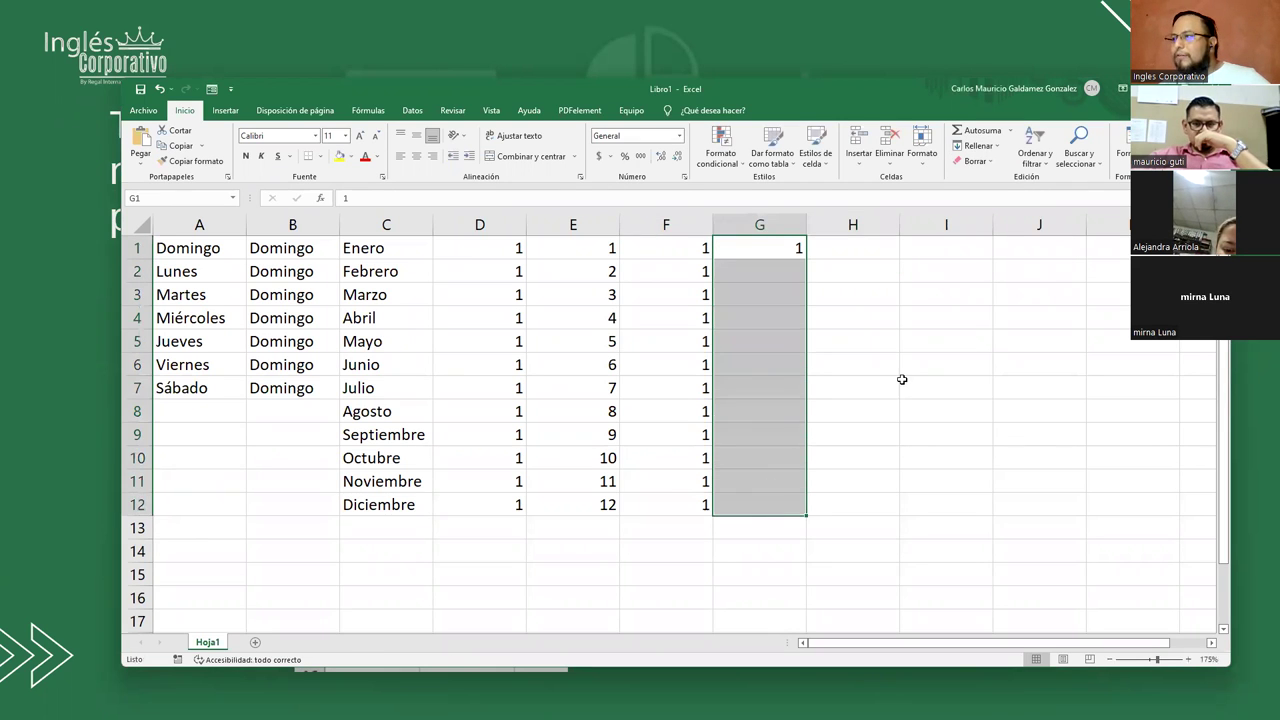
pyautogui.click(997, 149)
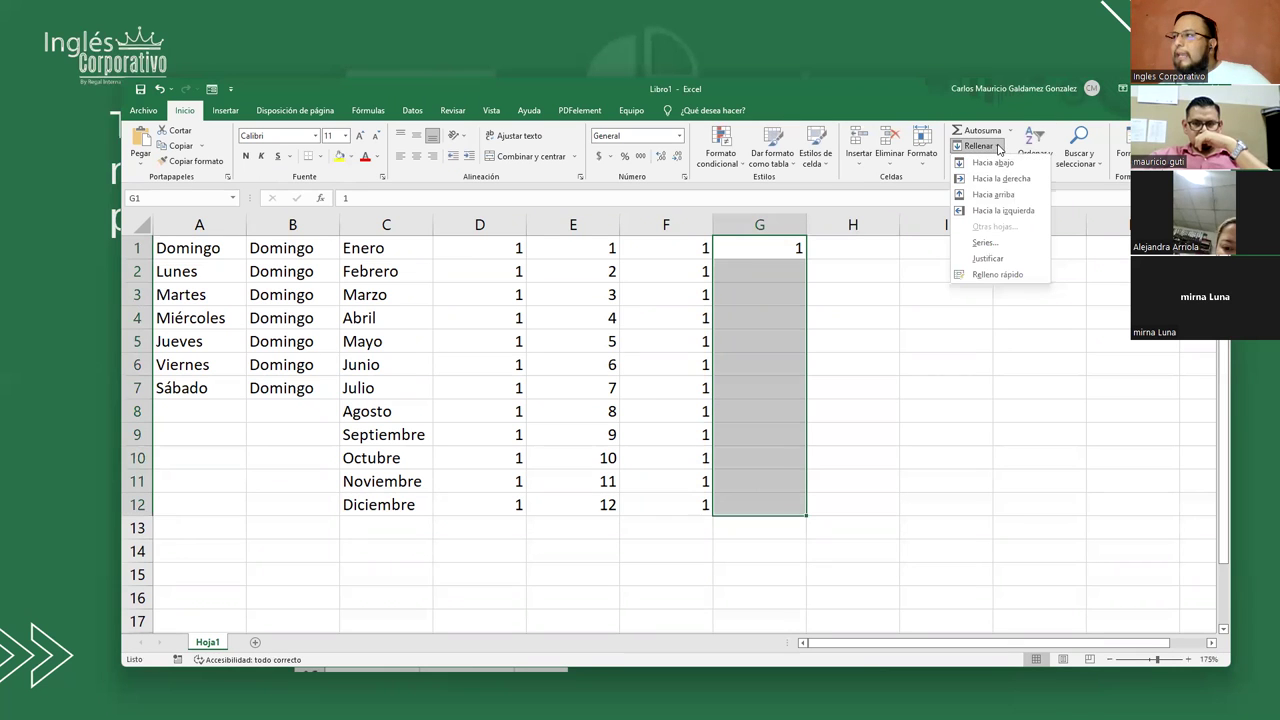
pyautogui.click(1000, 243)
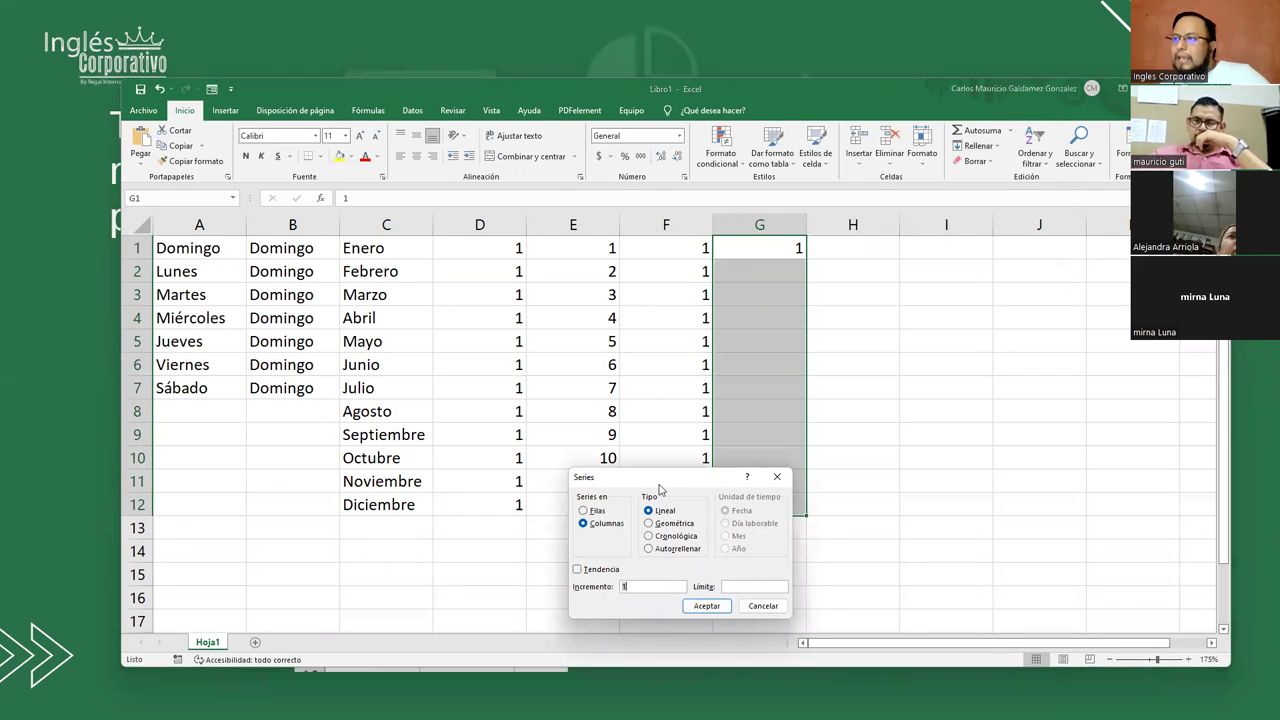
pyautogui.moveTo(659, 489); pyautogui.dragTo(561, 311)
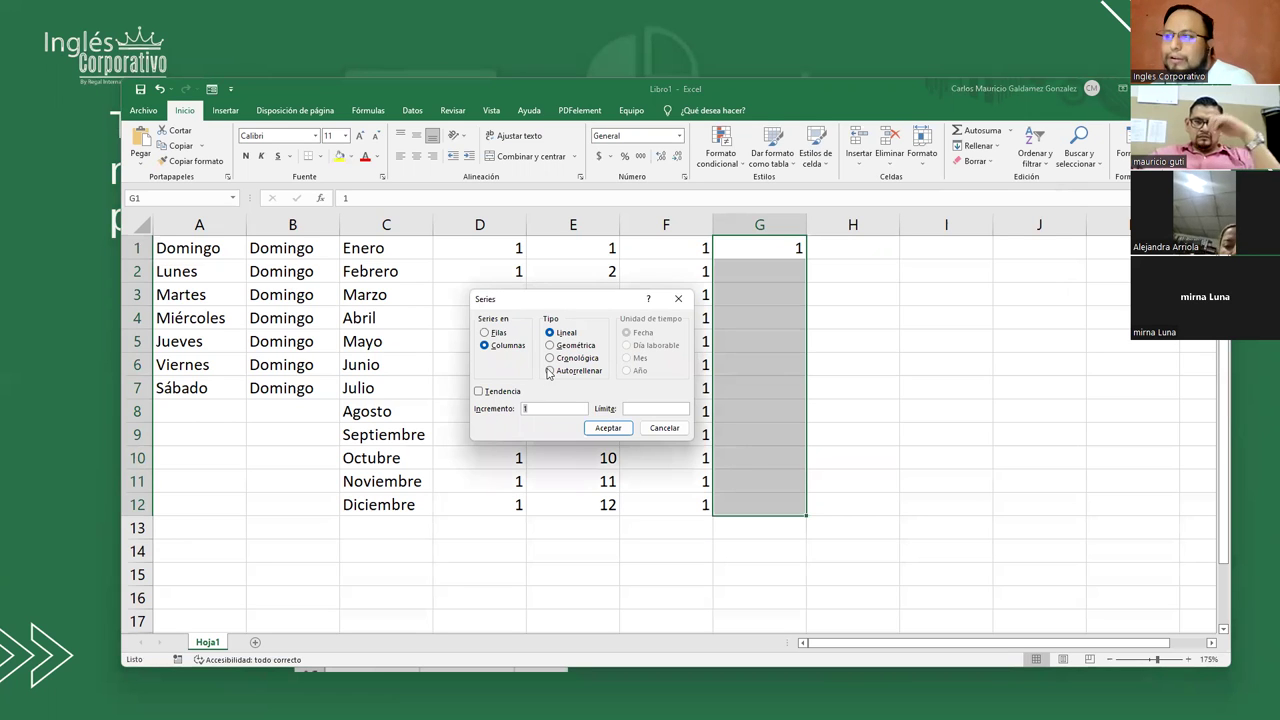
pyautogui.click(660, 428)
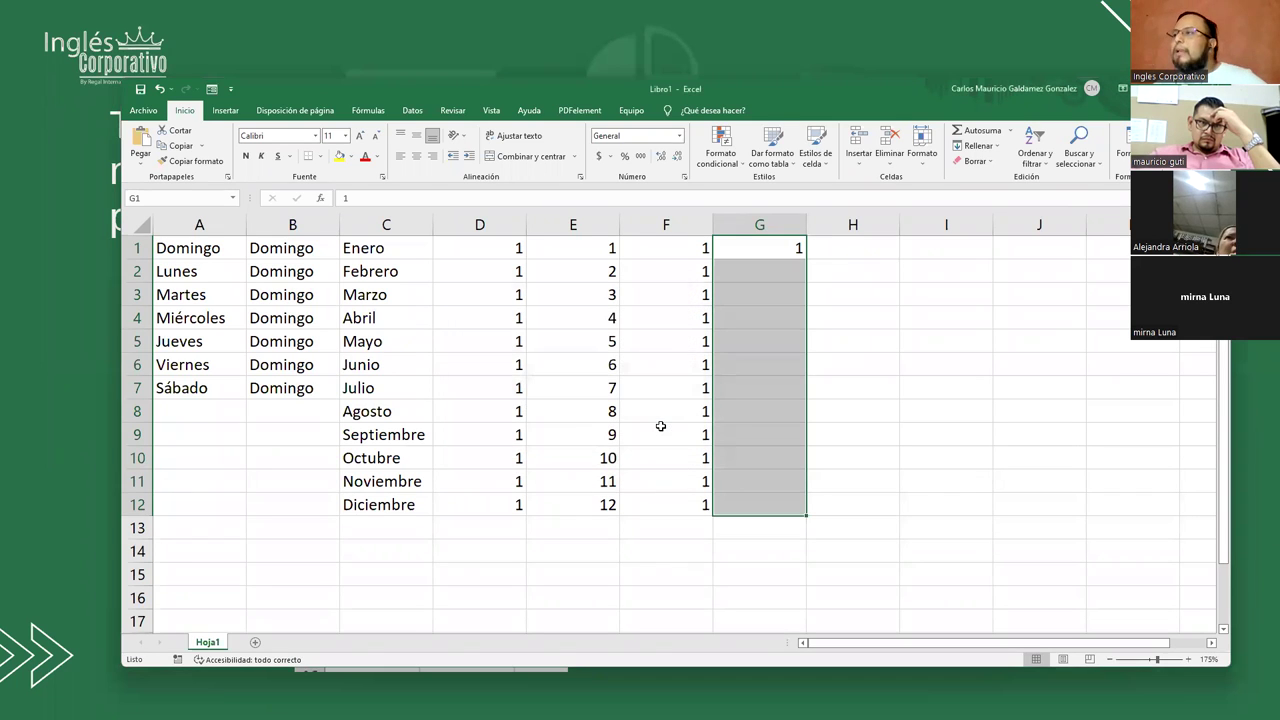
pyautogui.click(755, 252)
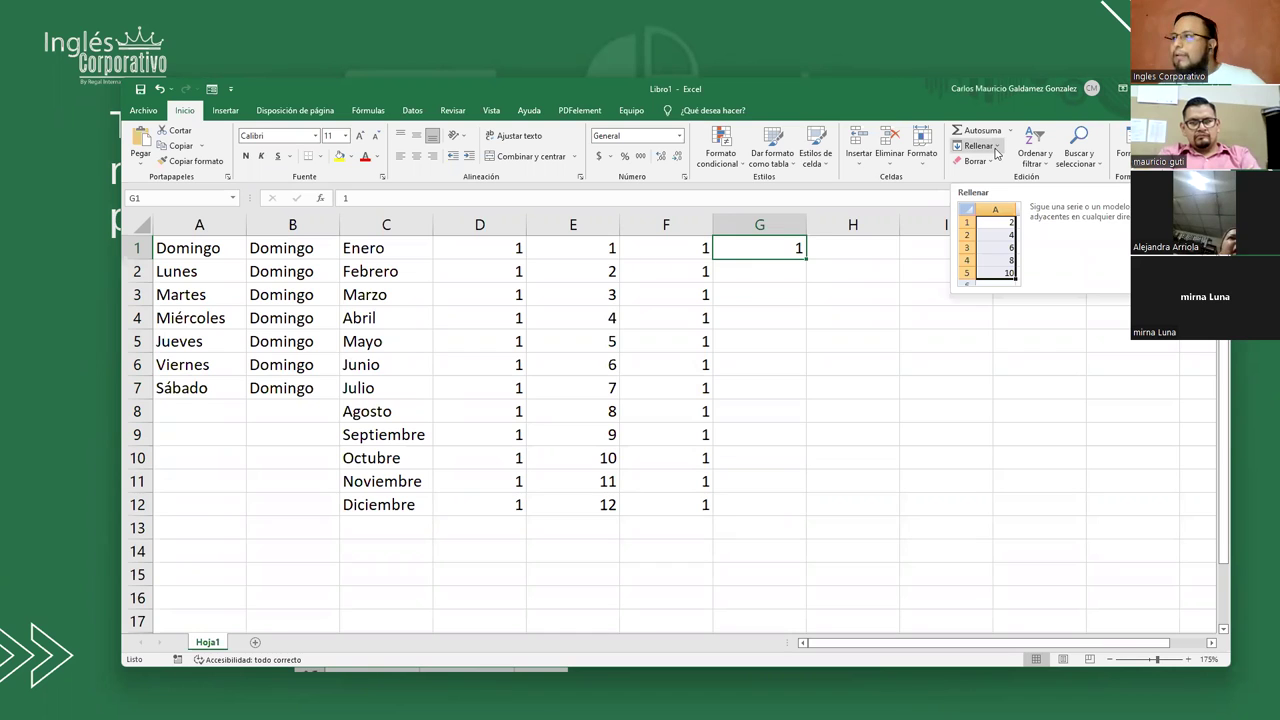
pyautogui.click(996, 152)
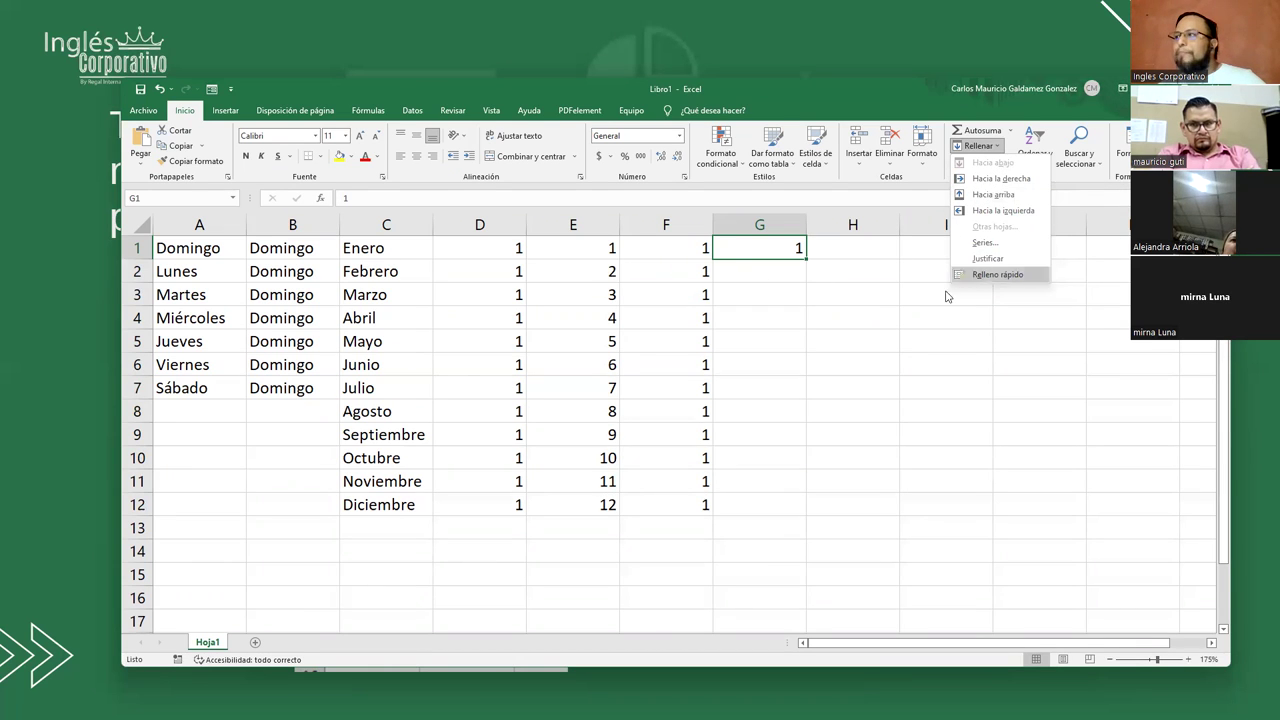
pyautogui.click(842, 286)
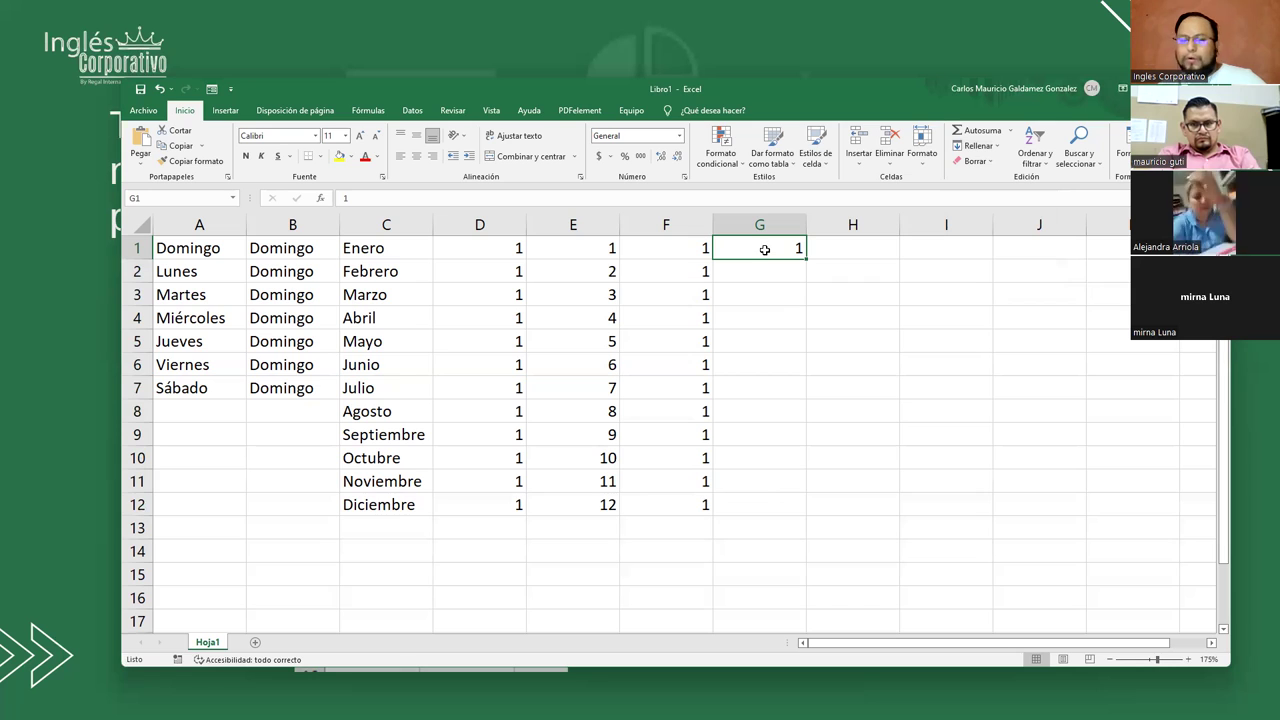
# - Fill G1:G12 with a linear column series that increments by 1
pyautogui.moveTo(764, 249); pyautogui.dragTo(768, 505)
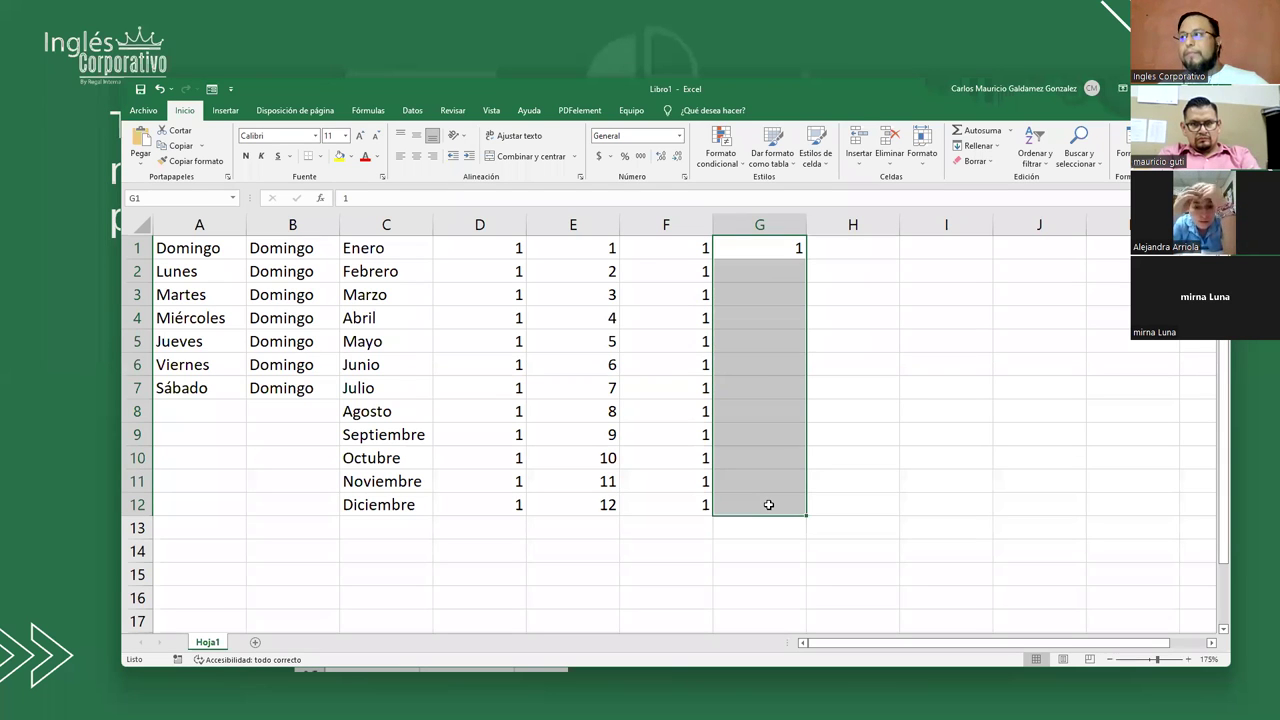
pyautogui.click(998, 150)
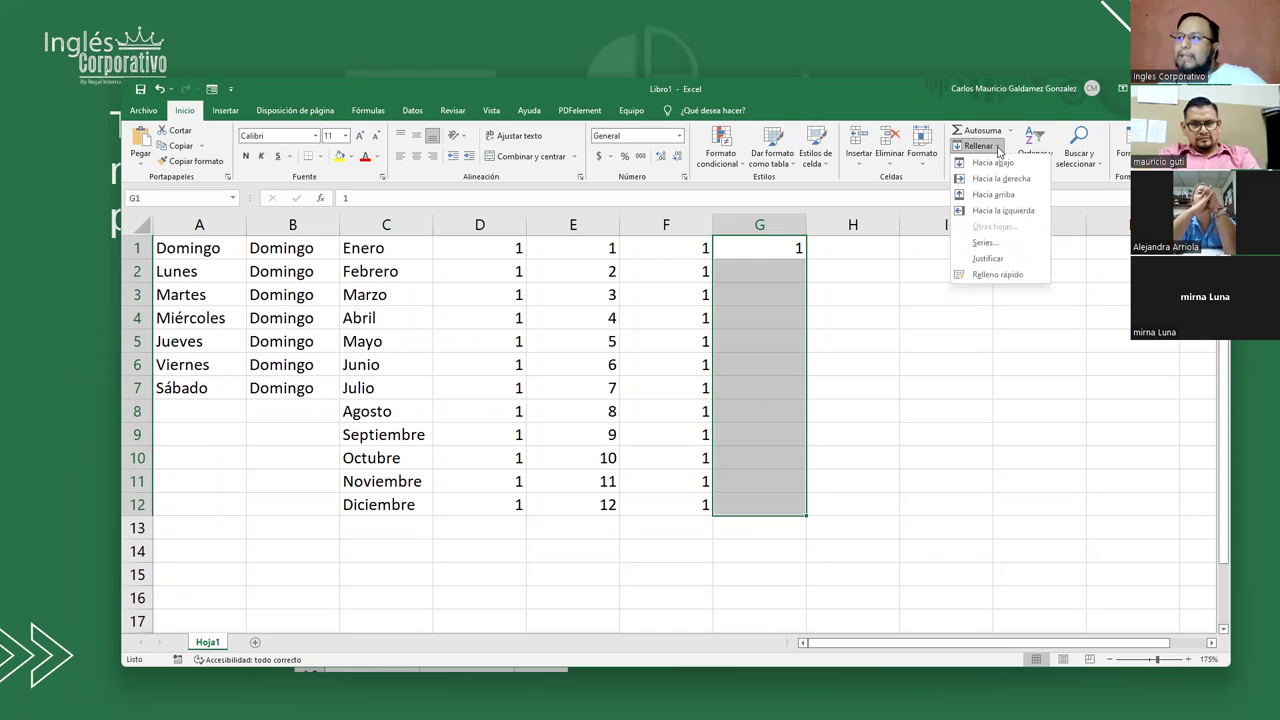
pyautogui.click(985, 243)
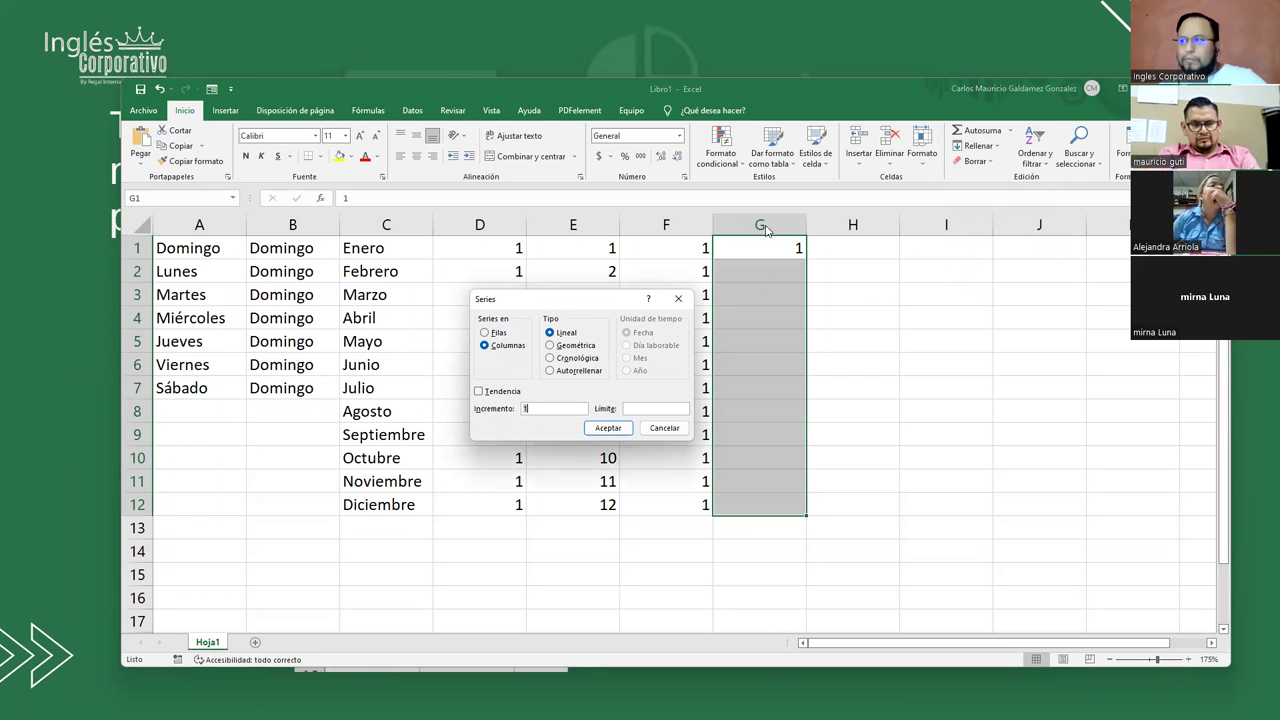
pyautogui.click(503, 348)
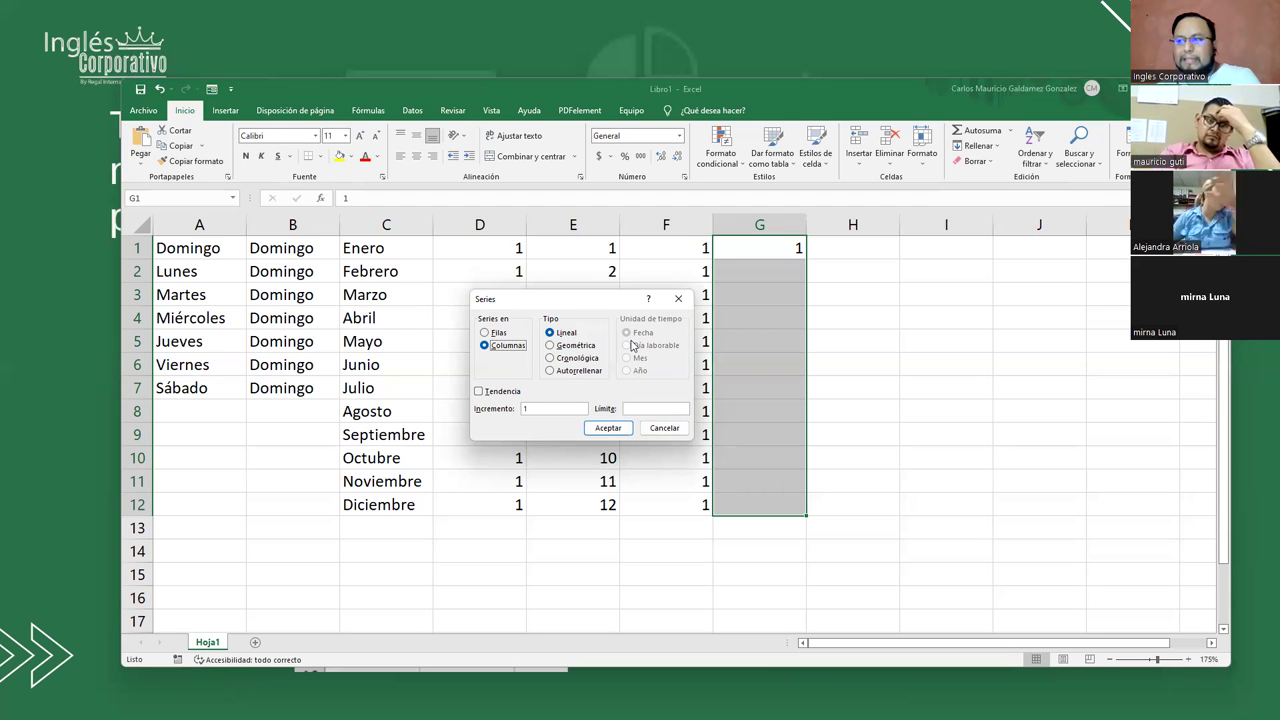
pyautogui.click(526, 410)
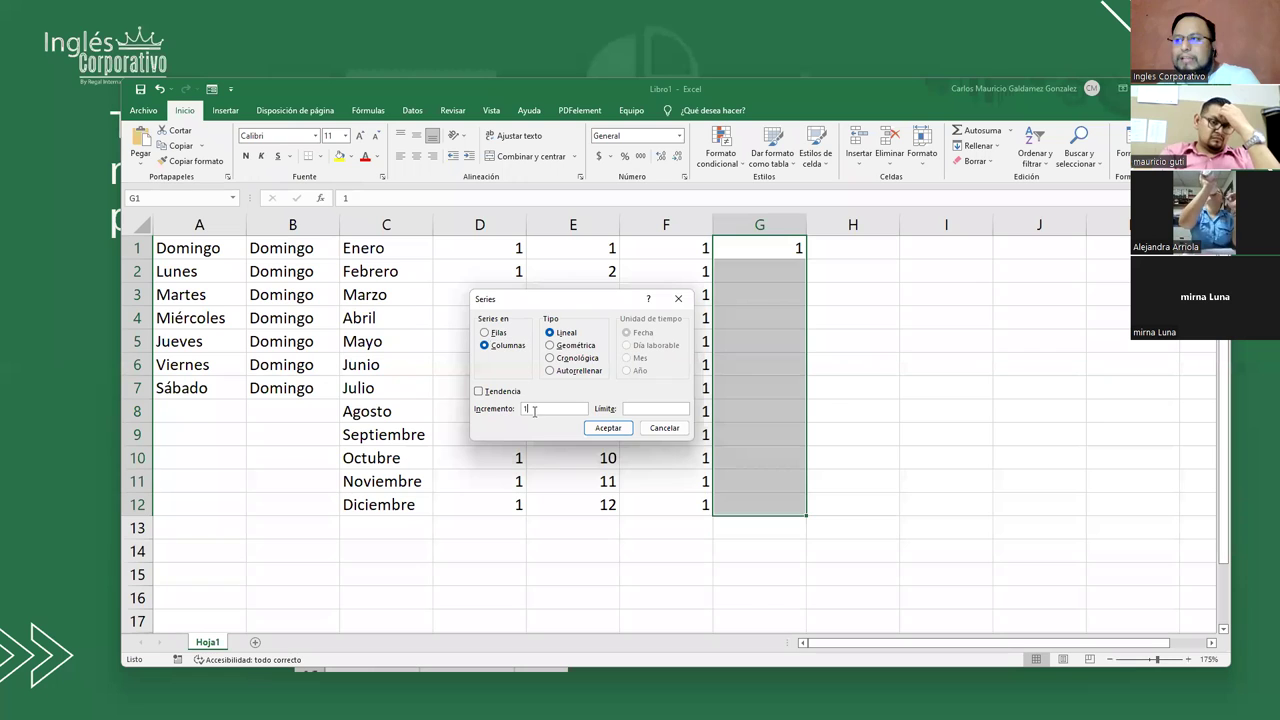
pyautogui.click(607, 429)
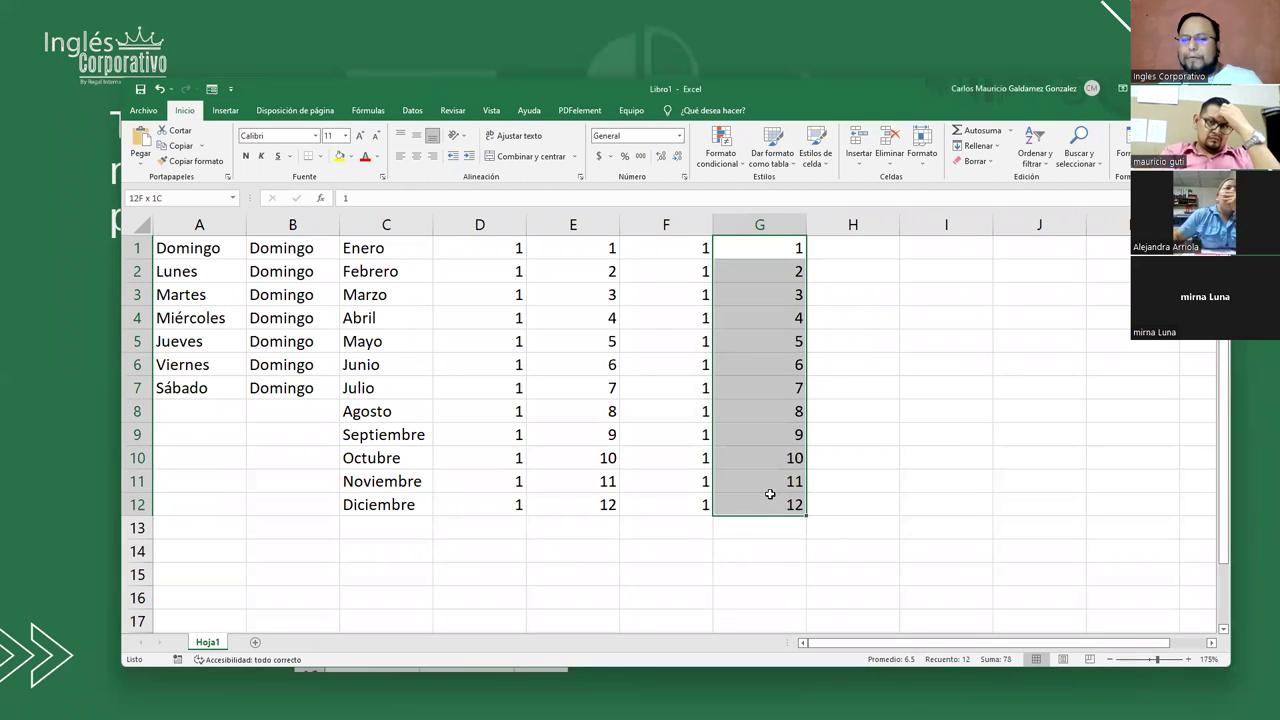
# - Enter 2 in H1 and fill H1:H12 with a linear column series that increments by 2
pyautogui.click(999, 150)
pyautogui.click(845, 250)
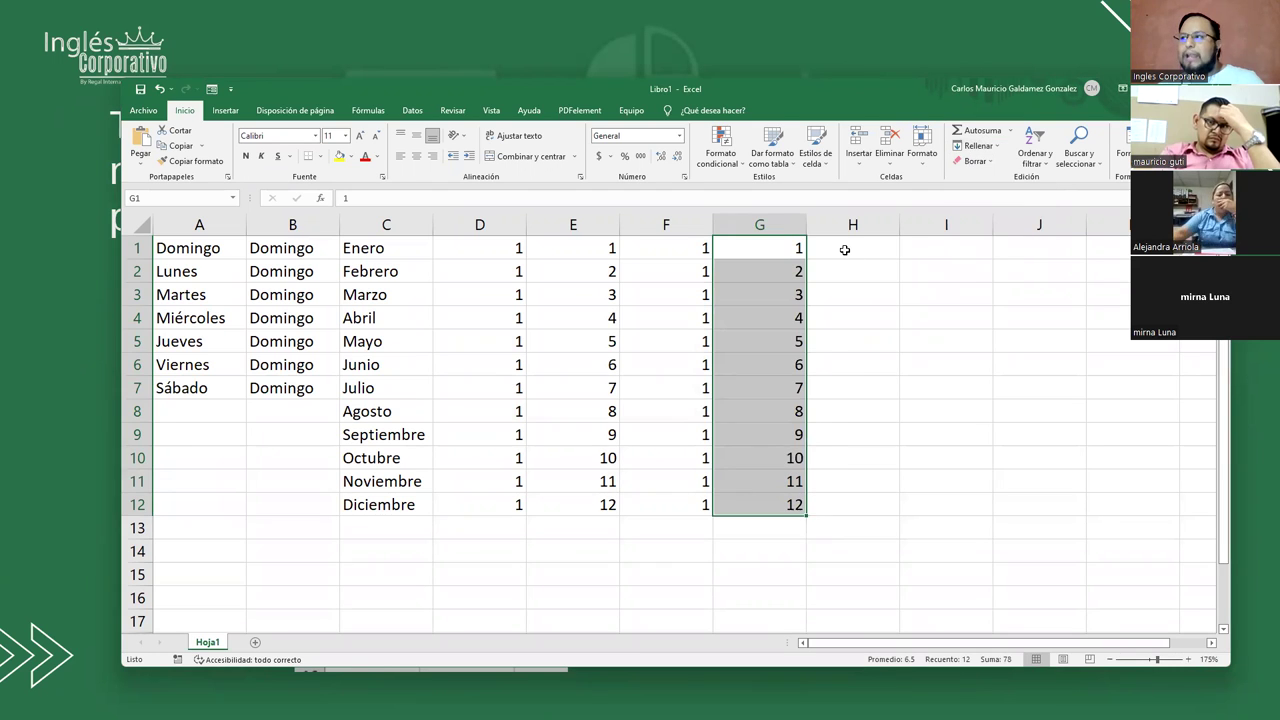
pyautogui.click(845, 250)
pyautogui.write('2')
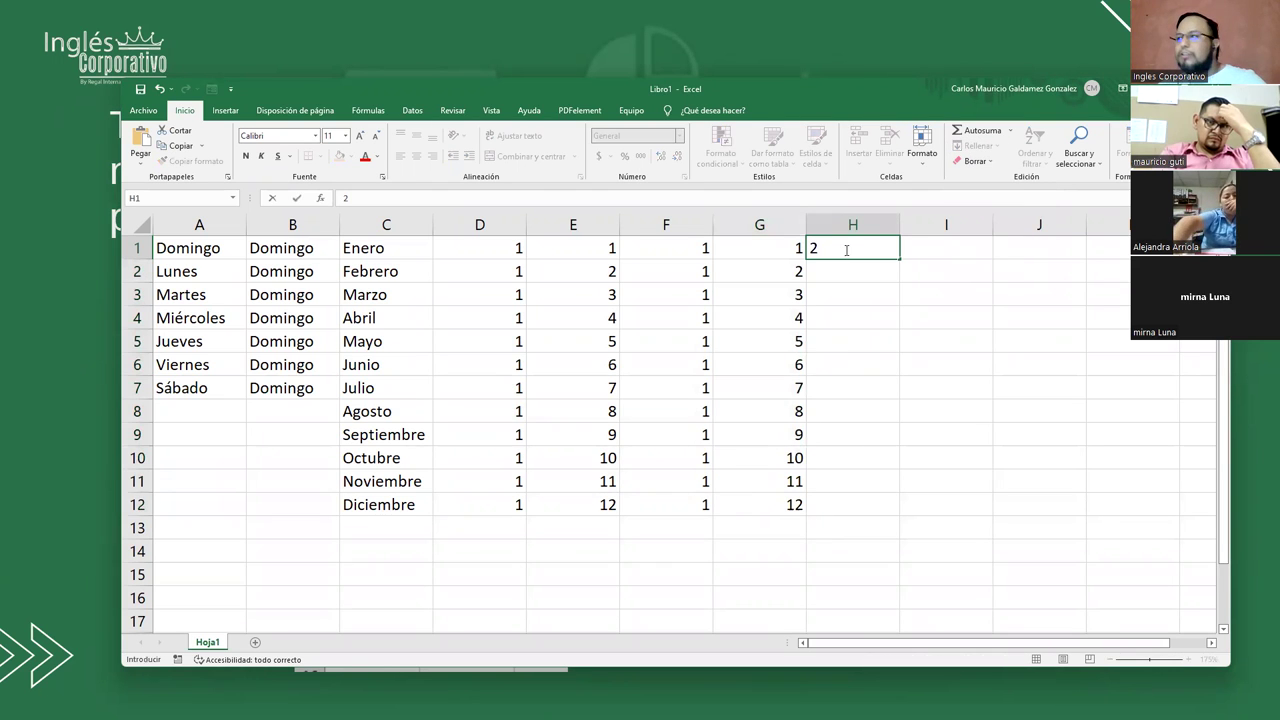
pyautogui.click(860, 302)
pyautogui.moveTo(860, 250); pyautogui.dragTo(862, 512)
pyautogui.click(978, 145)
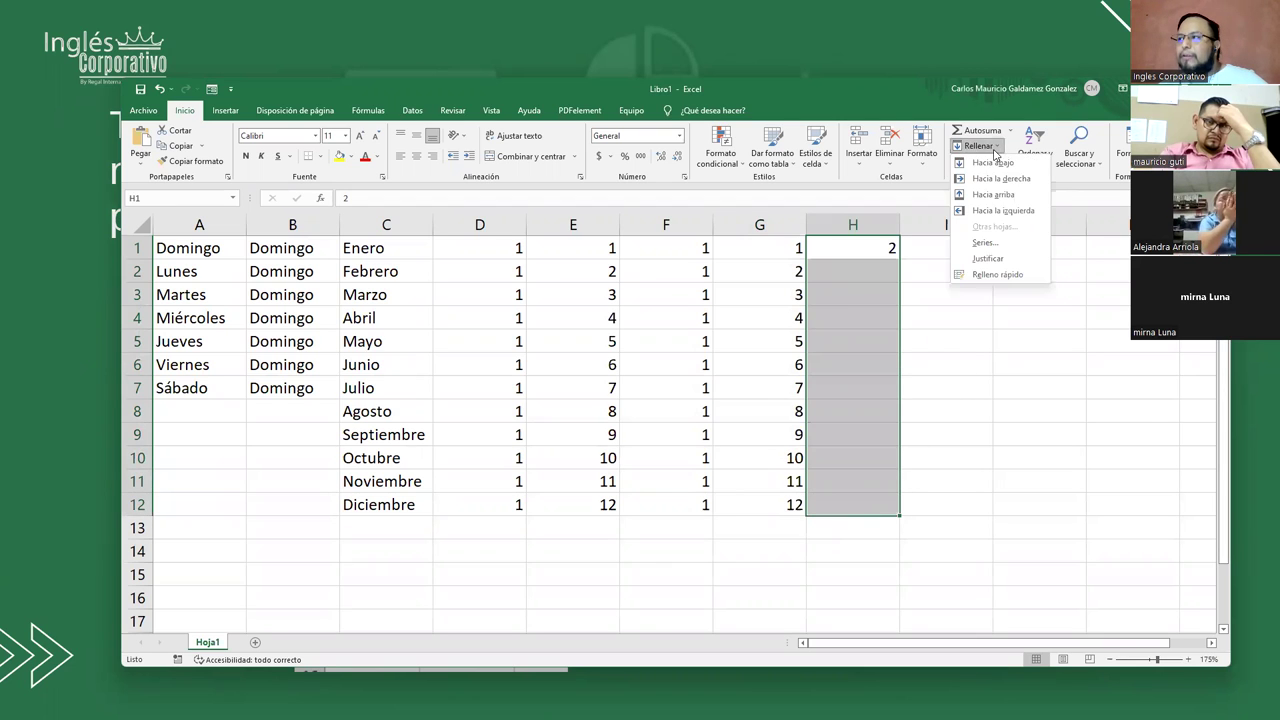
pyautogui.click(1009, 243)
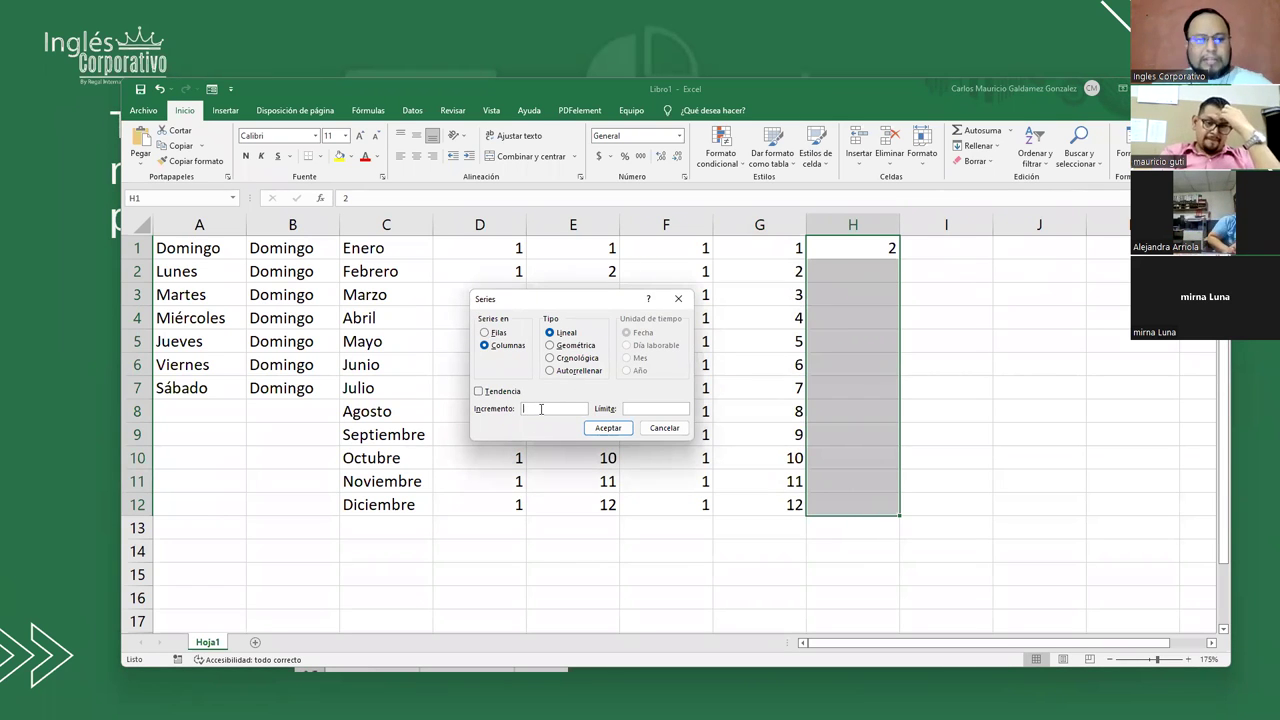
pyautogui.click(607, 428)
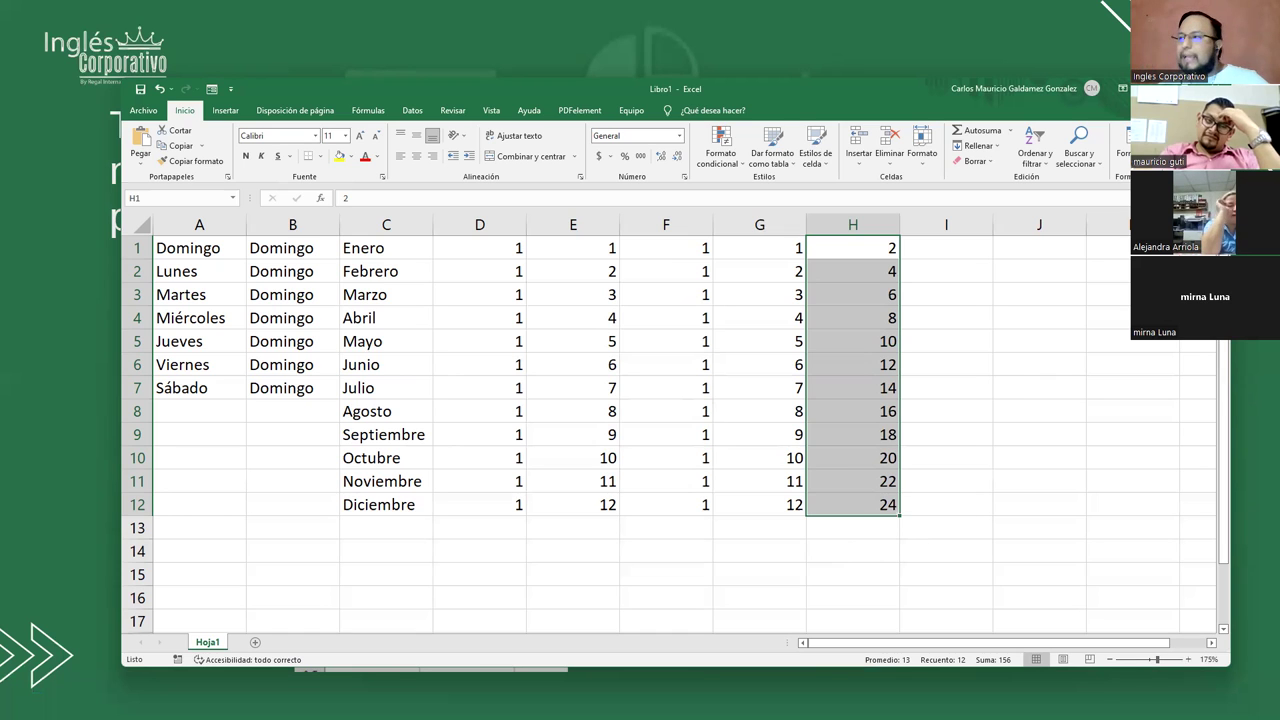
# - Enter the letter A in cell I1 and the letter B in cell I2
pyautogui.click(762, 566)
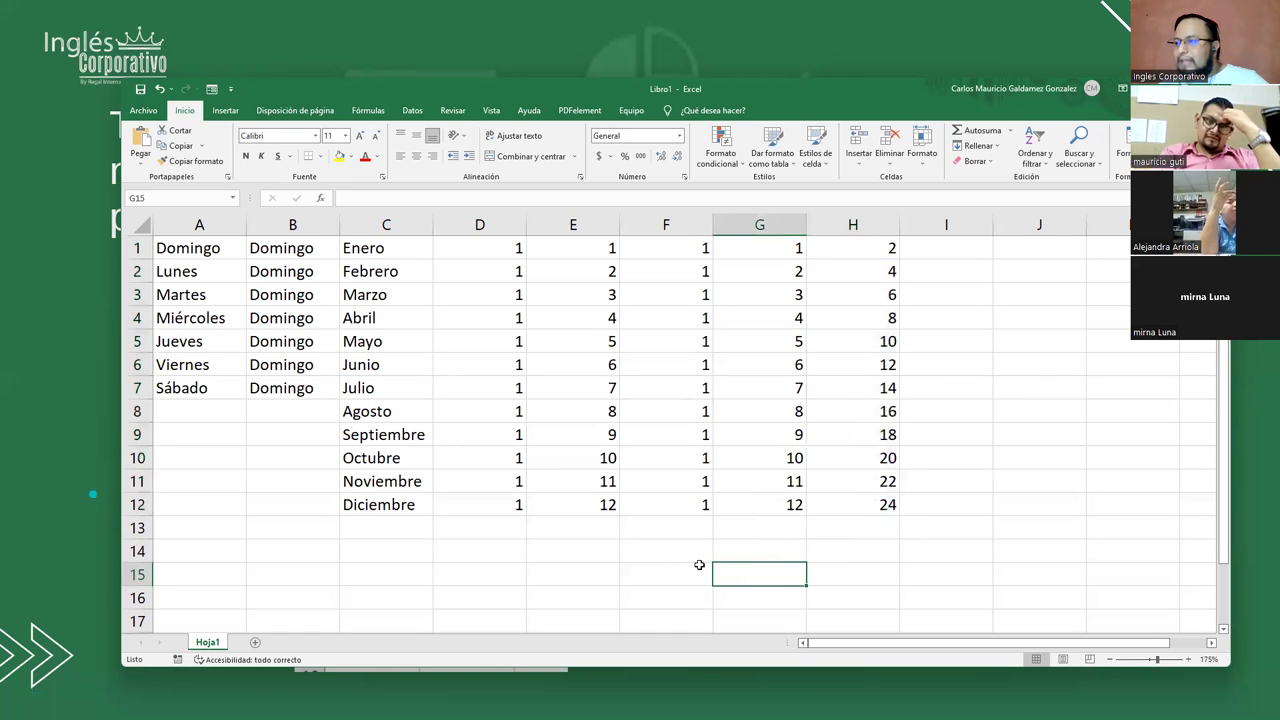
pyautogui.moveTo(969, 246); pyautogui.dragTo(974, 266)
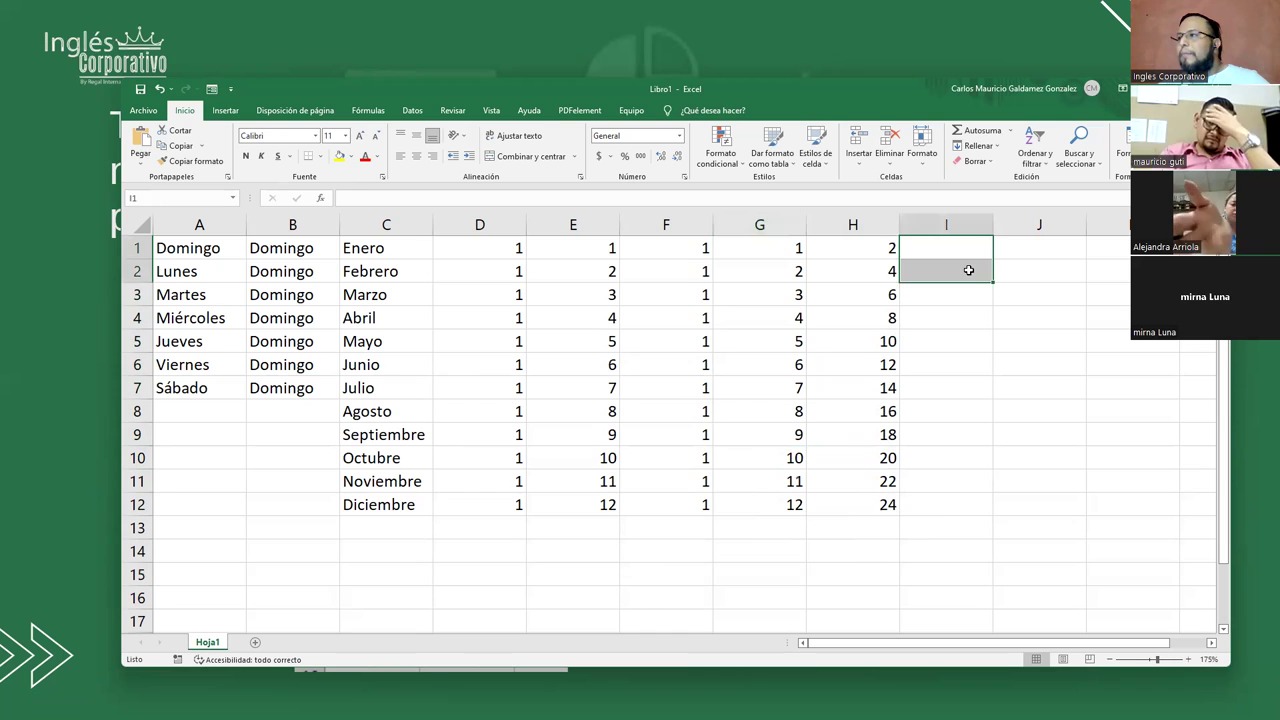
pyautogui.click(946, 248)
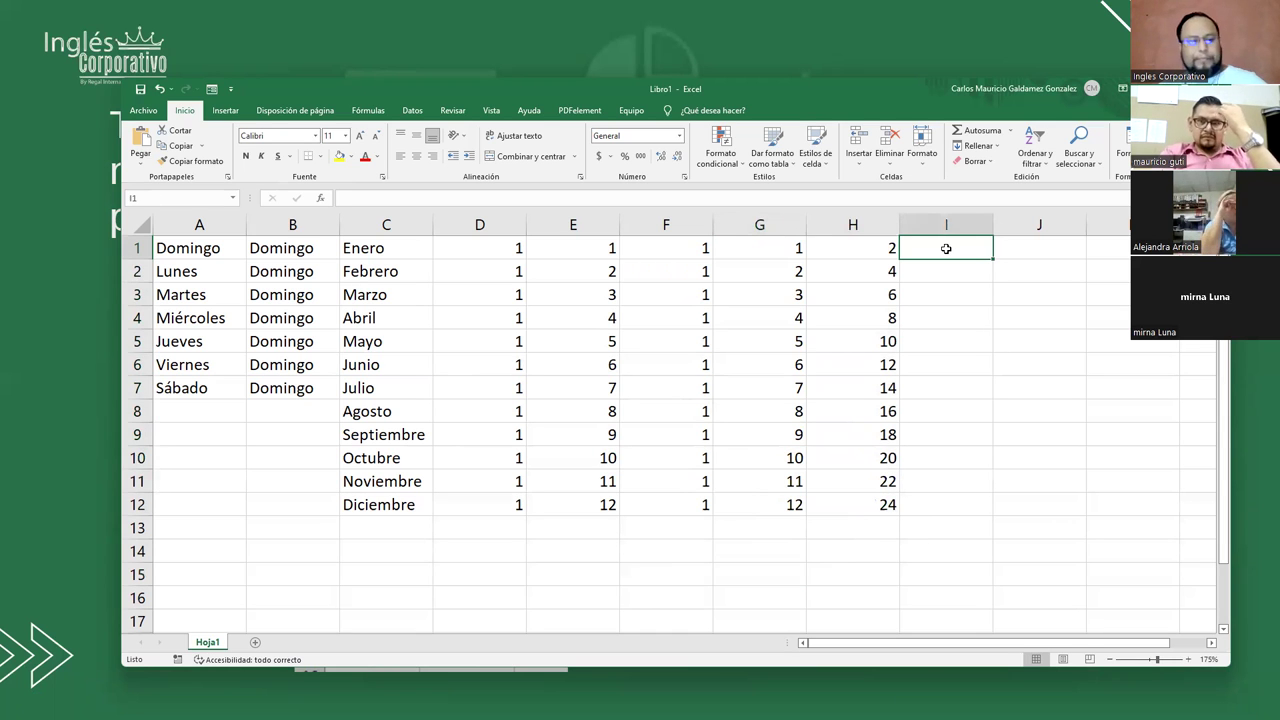
pyautogui.write('A')
pyautogui.press('Return')
pyautogui.write('B')
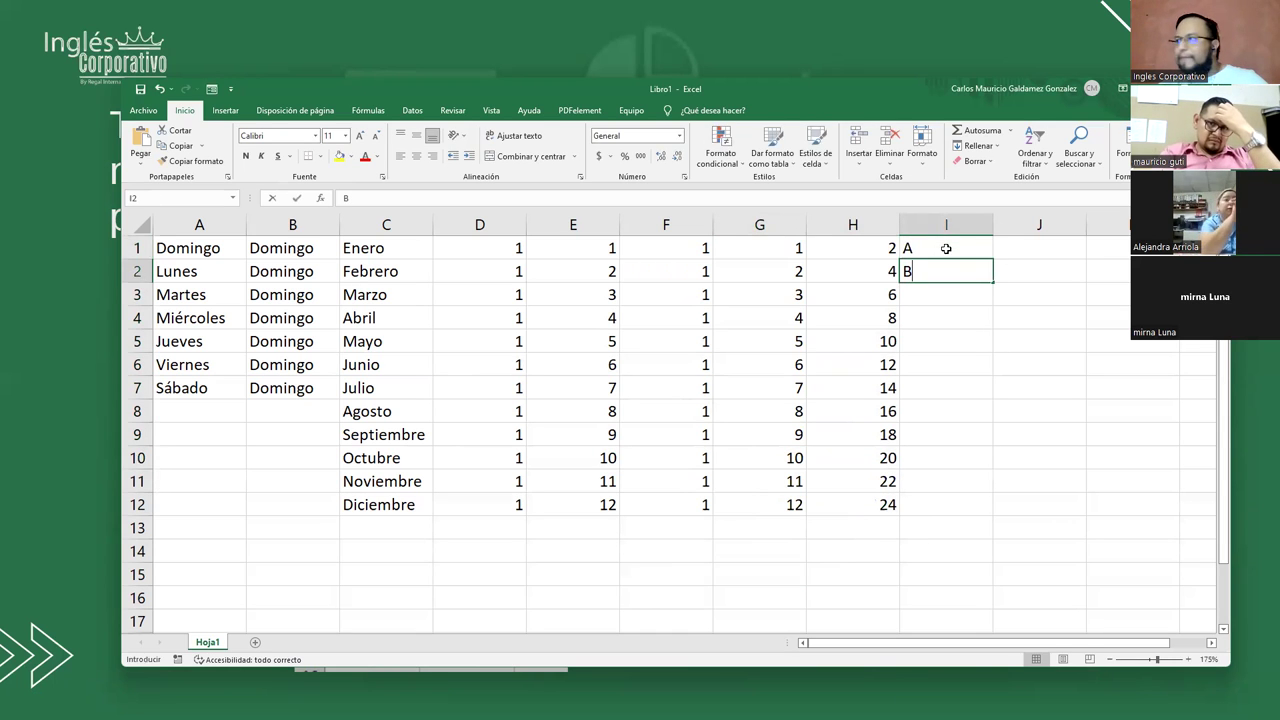
pyautogui.press('Return')
# - Examine the Quick Analysis (Análisis rápido) options for I1:I12, covering formatting, charts, totals, tables and sparklines
pyautogui.moveTo(951, 254); pyautogui.dragTo(955, 506)
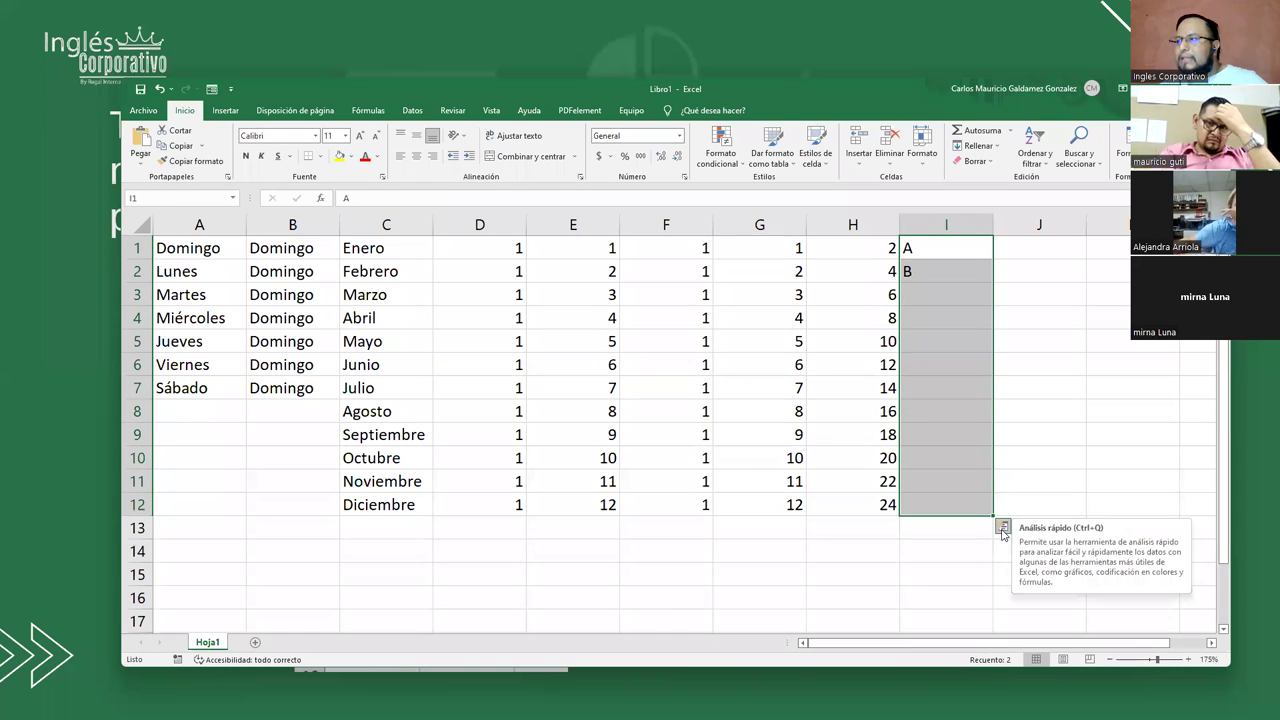
pyautogui.click(1003, 530)
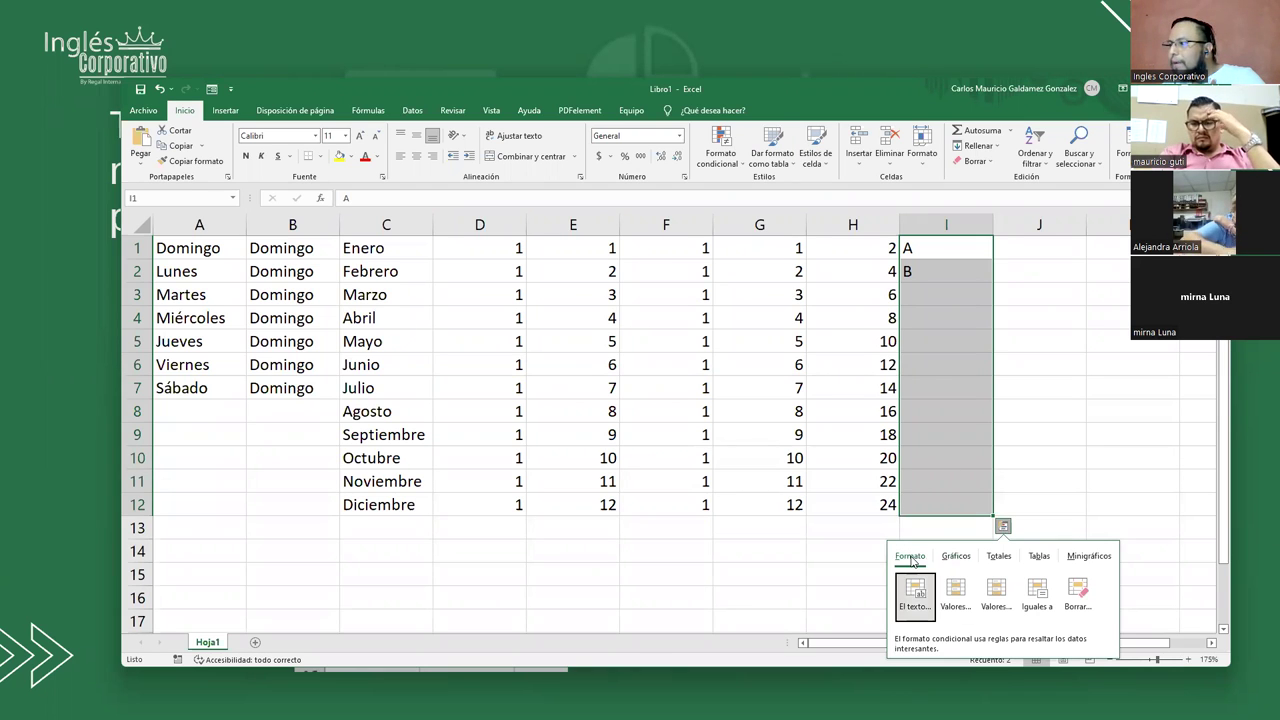
pyautogui.click(955, 557)
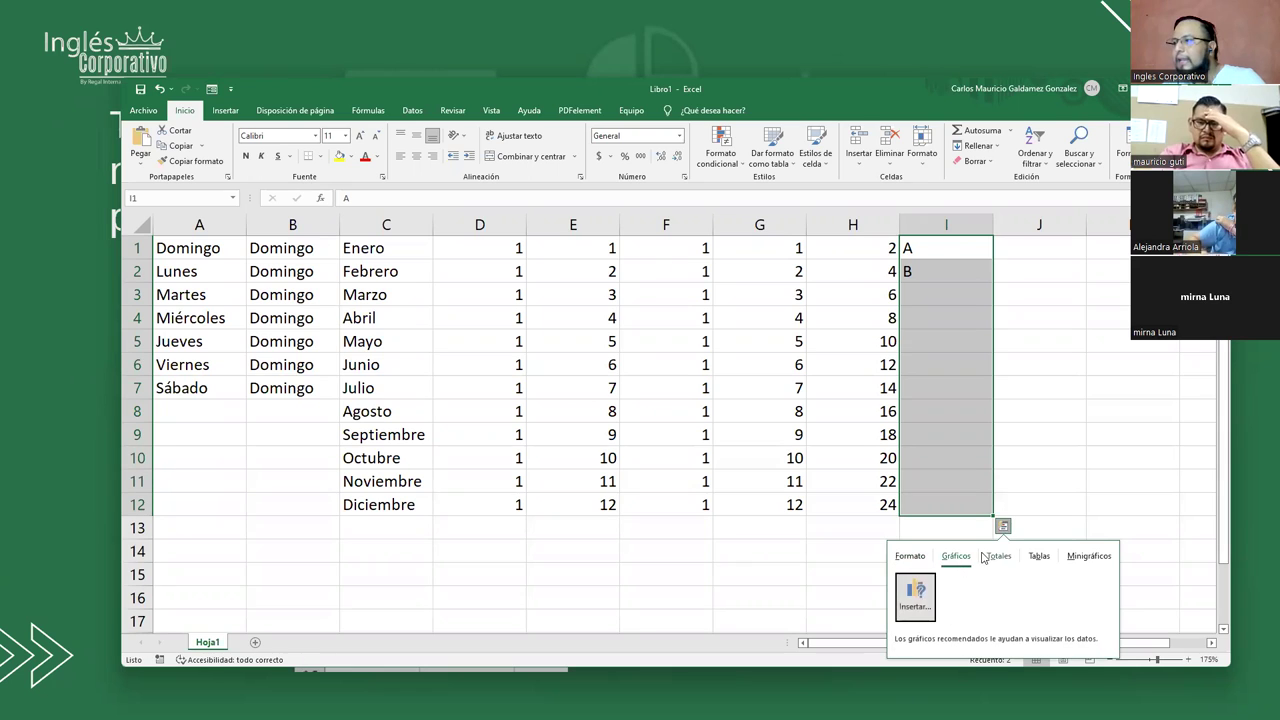
pyautogui.click(991, 558)
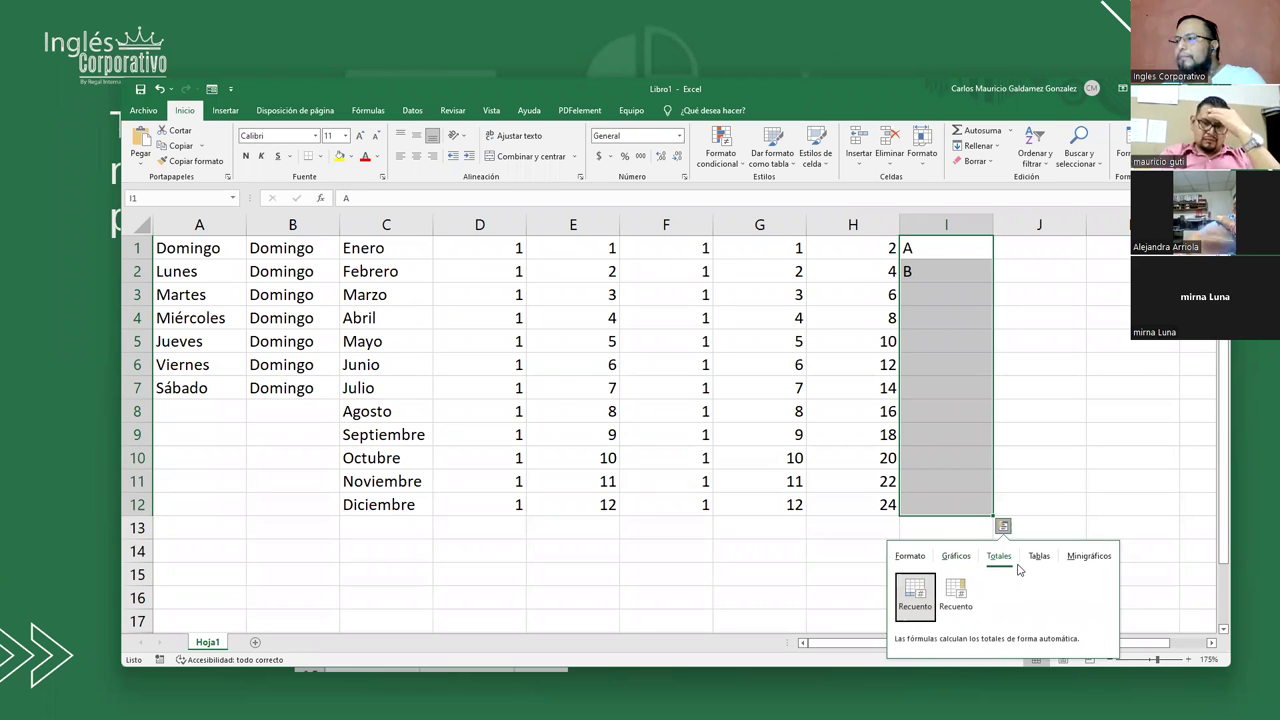
pyautogui.click(1036, 564)
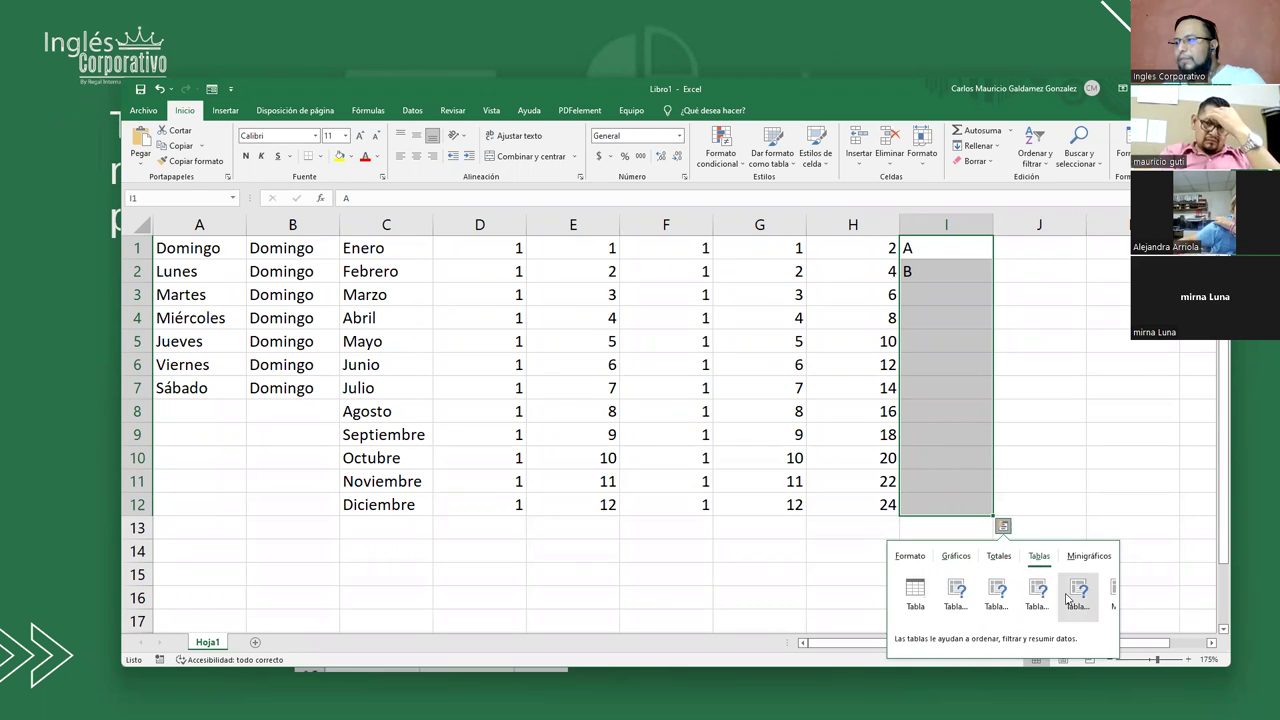
pyautogui.click(1088, 557)
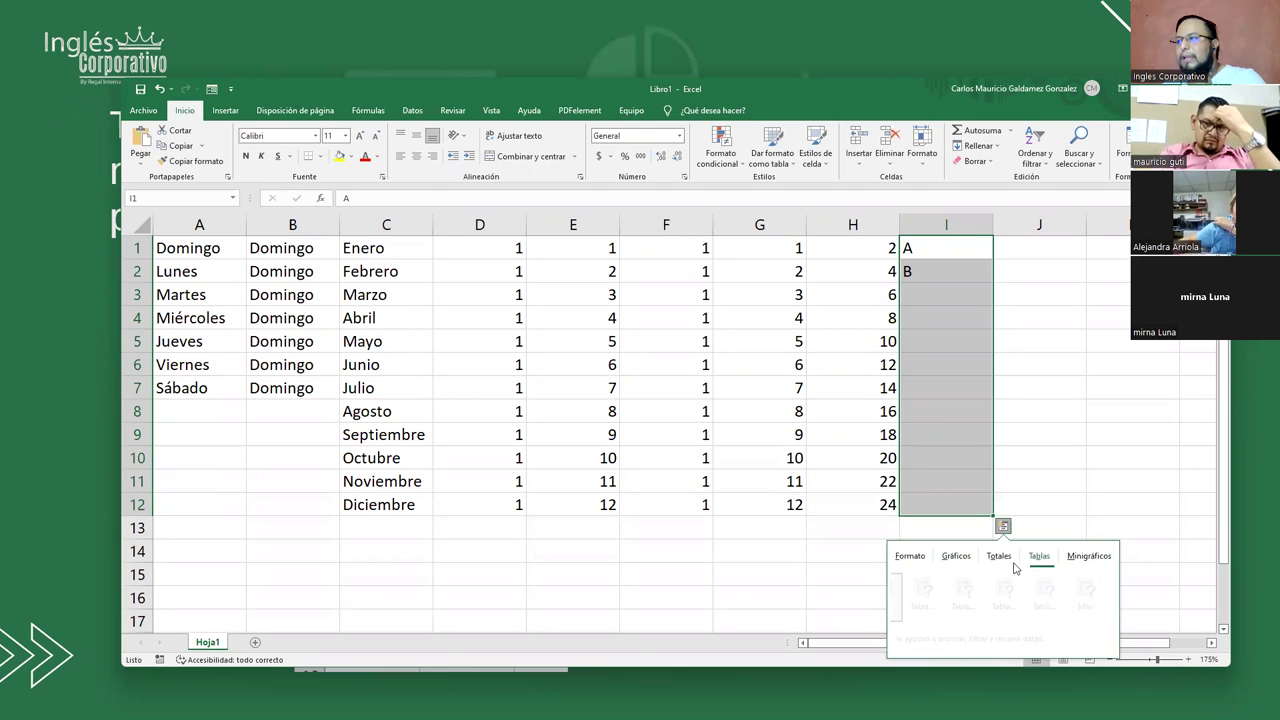
pyautogui.moveTo(913, 557)
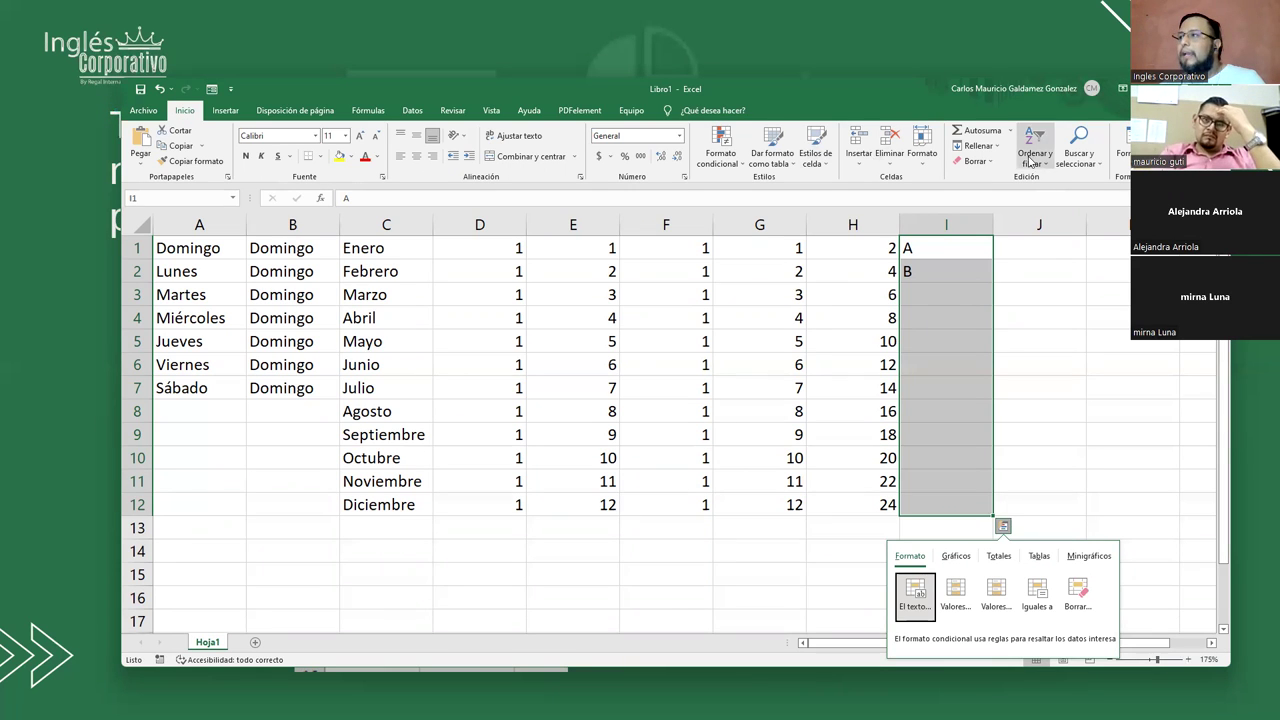
# - Try to fill I1:I12 from the letters A and B with a linear column series incrementing by 1
pyautogui.click(993, 148)
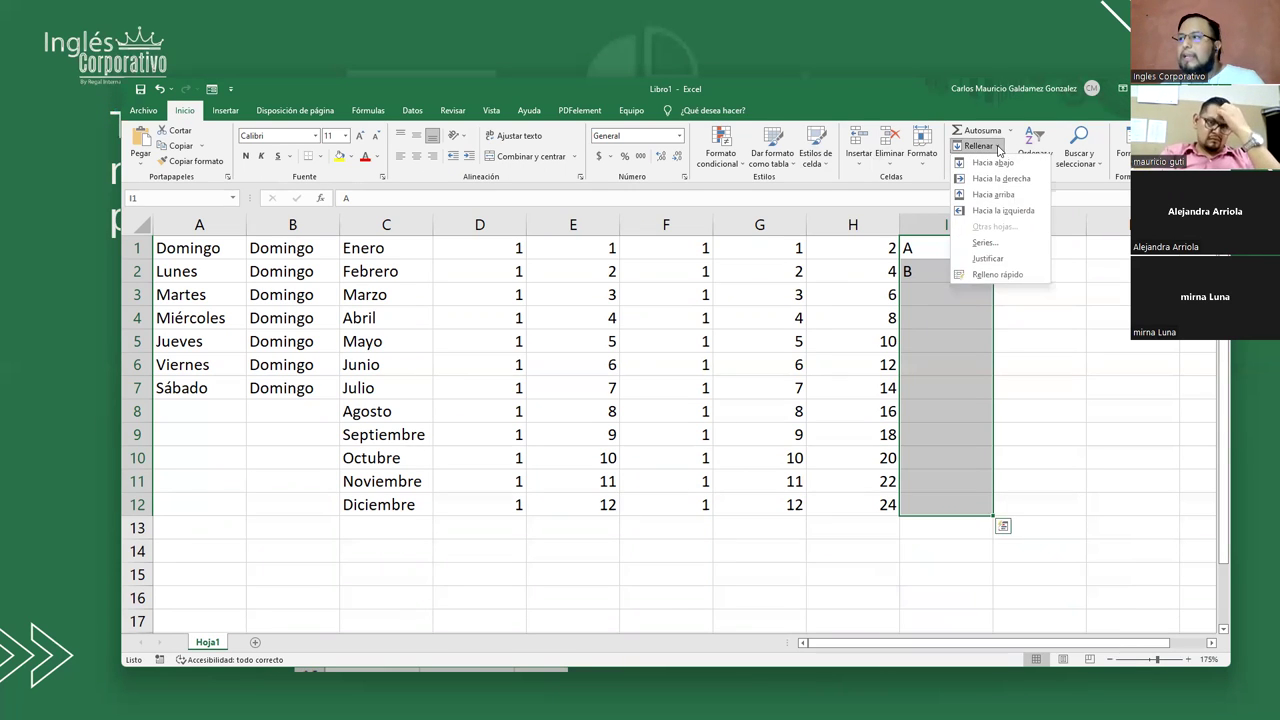
pyautogui.click(1010, 244)
pyautogui.click(591, 430)
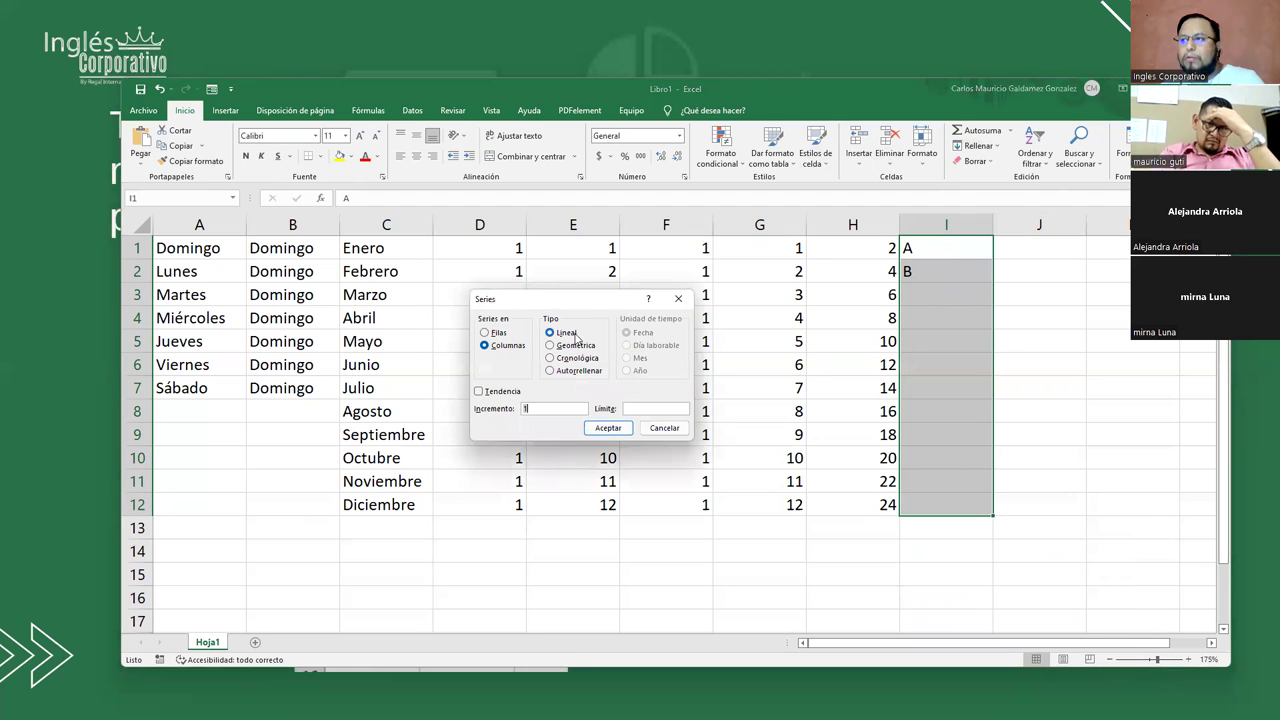
pyautogui.click(604, 432)
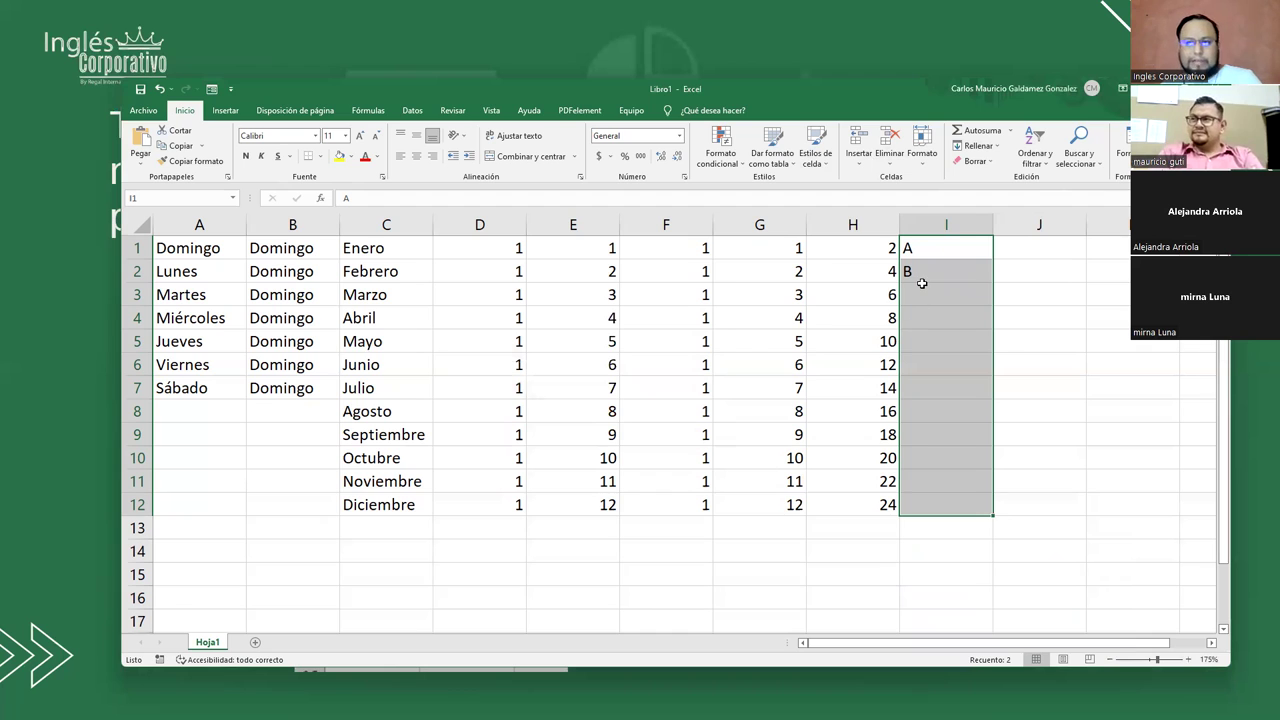
# - Fill I1:I12 from the letters A and B using the Series type Autorrellenar in columns
pyautogui.click(978, 146)
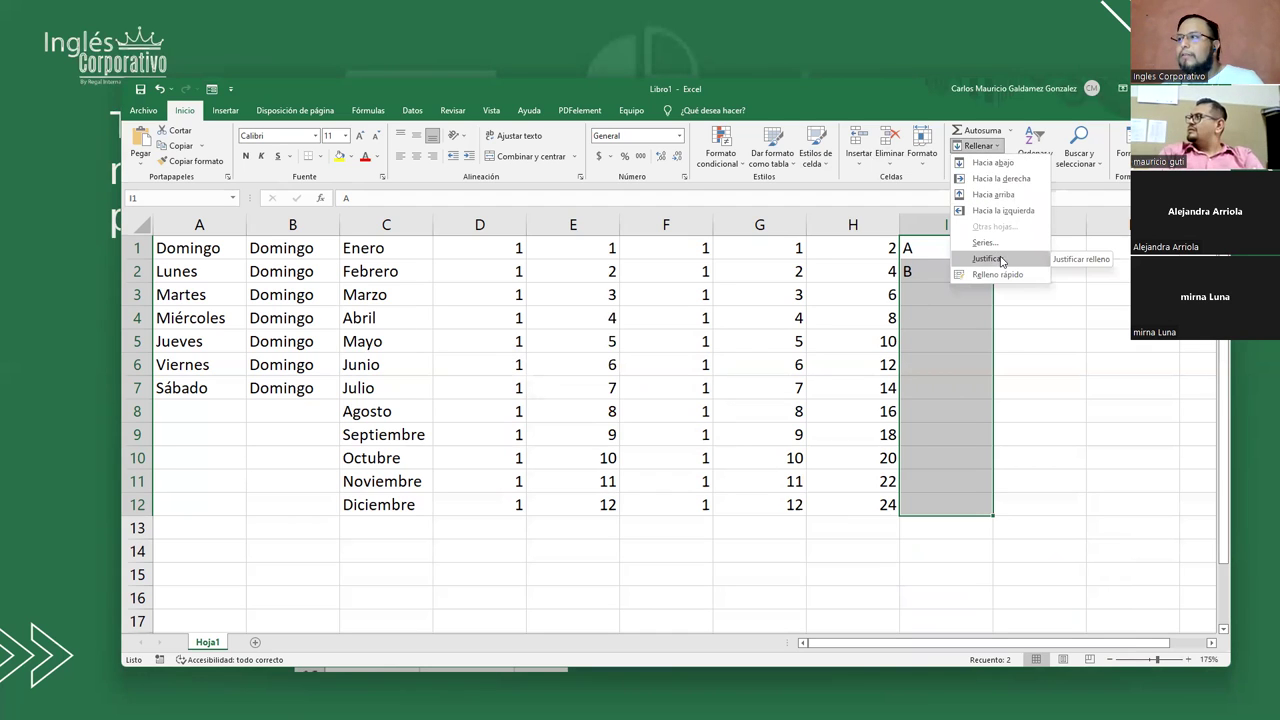
pyautogui.click(993, 243)
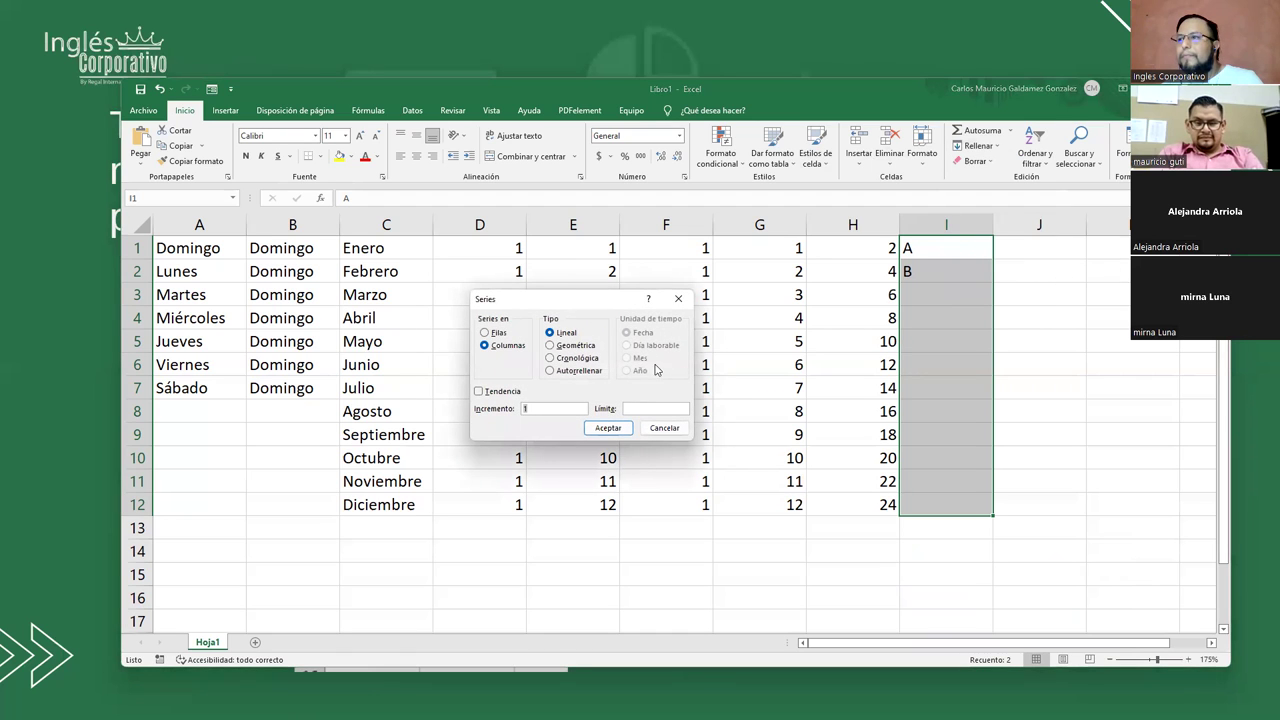
pyautogui.click(551, 371)
pyautogui.click(607, 428)
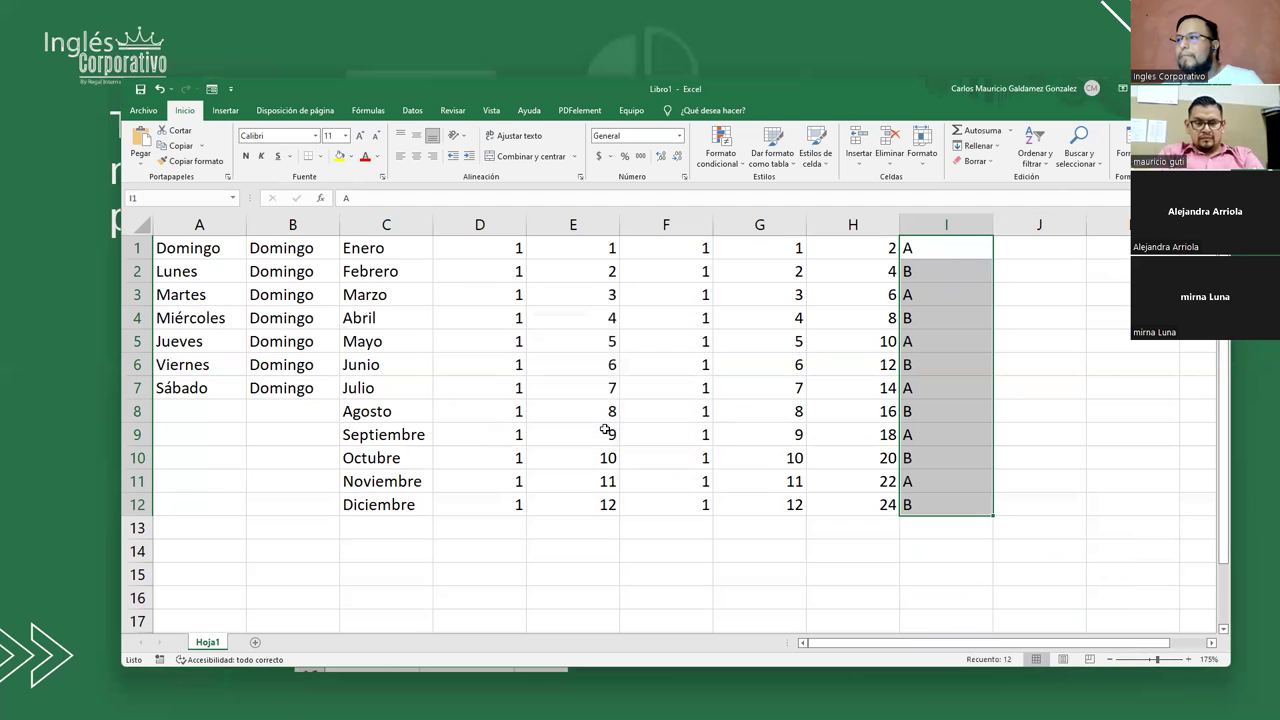
# - Clear the filled letters from I3:I12, keeping A and B in the first two cells
pyautogui.moveTo(933, 249); pyautogui.dragTo(938, 265)
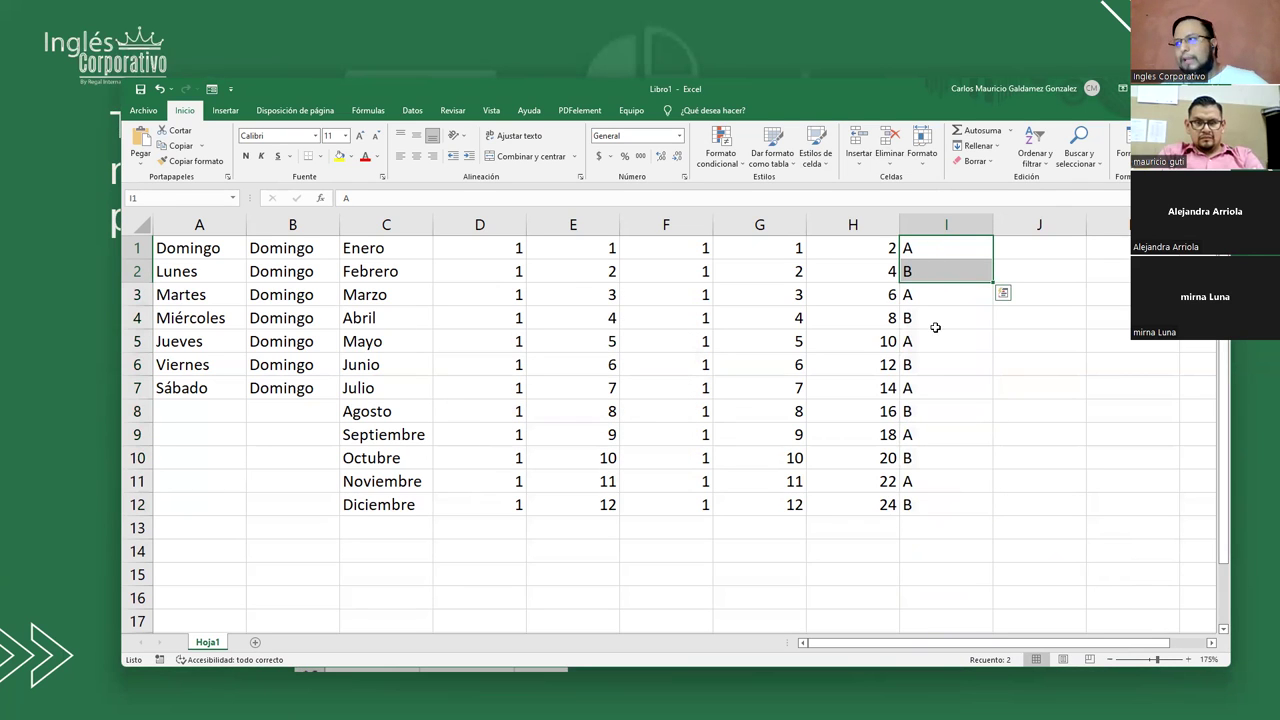
pyautogui.moveTo(967, 258); pyautogui.dragTo(952, 266)
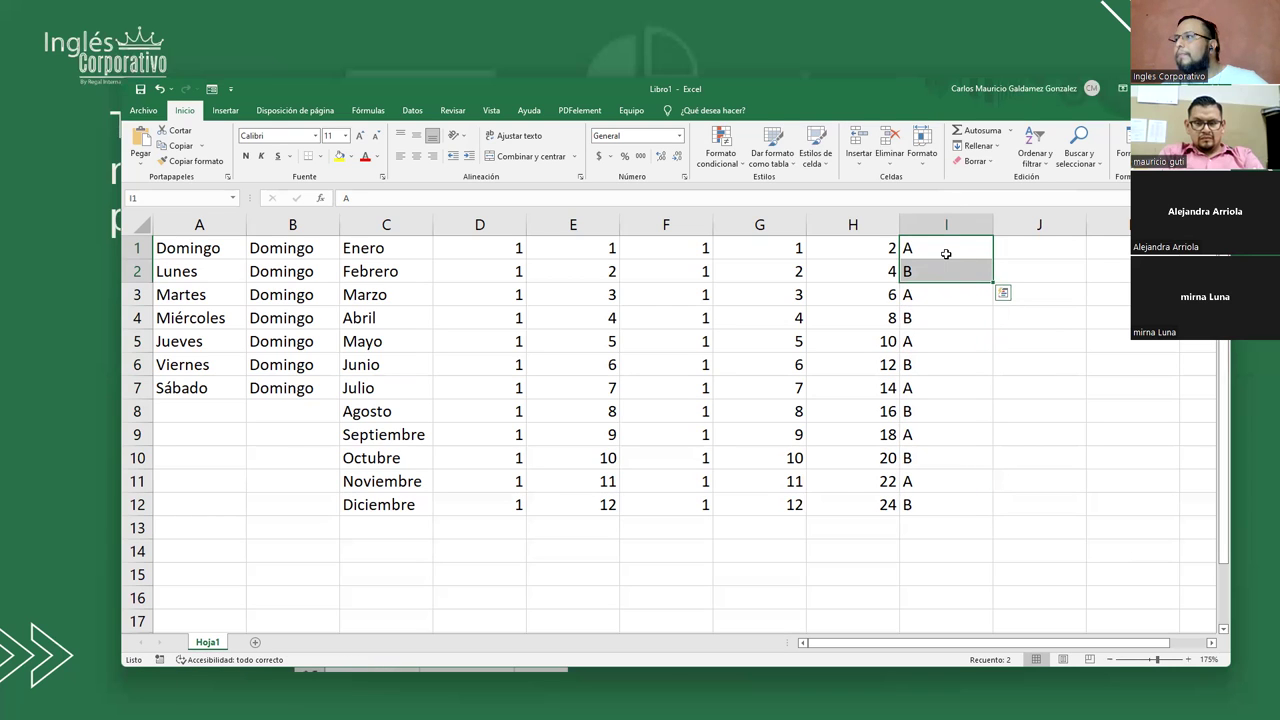
pyautogui.click(946, 254)
pyautogui.moveTo(936, 284); pyautogui.dragTo(943, 500)
pyautogui.press('Delete')
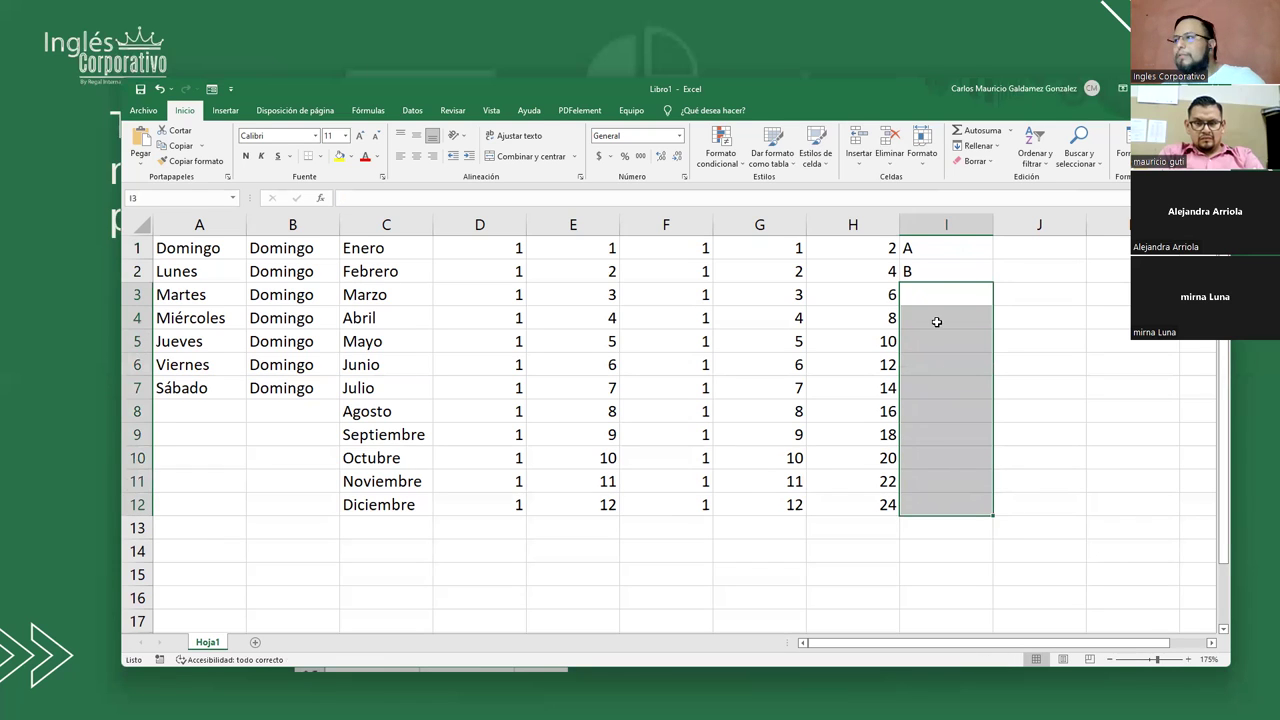
# - Try to fill I1:I12 from the letters A and B using Flash Fill (Relleno rápido)
pyautogui.moveTo(936, 246); pyautogui.dragTo(940, 480)
pyautogui.click(996, 148)
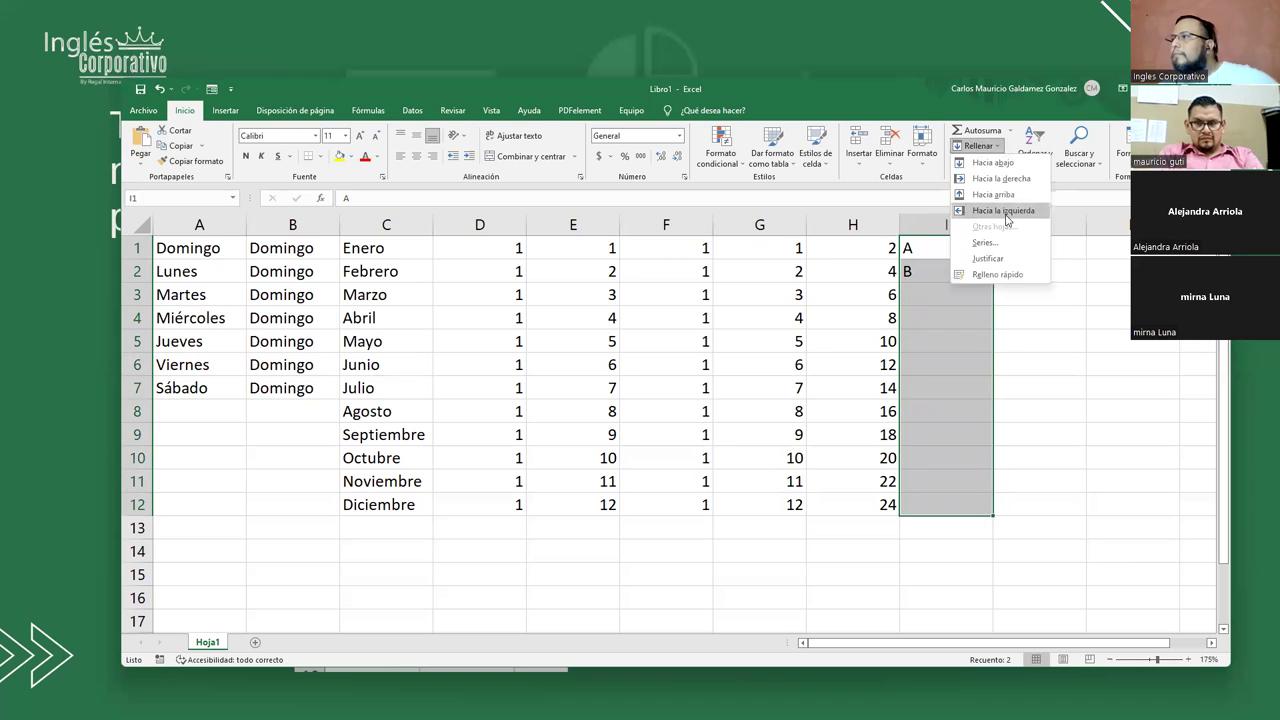
pyautogui.click(1000, 274)
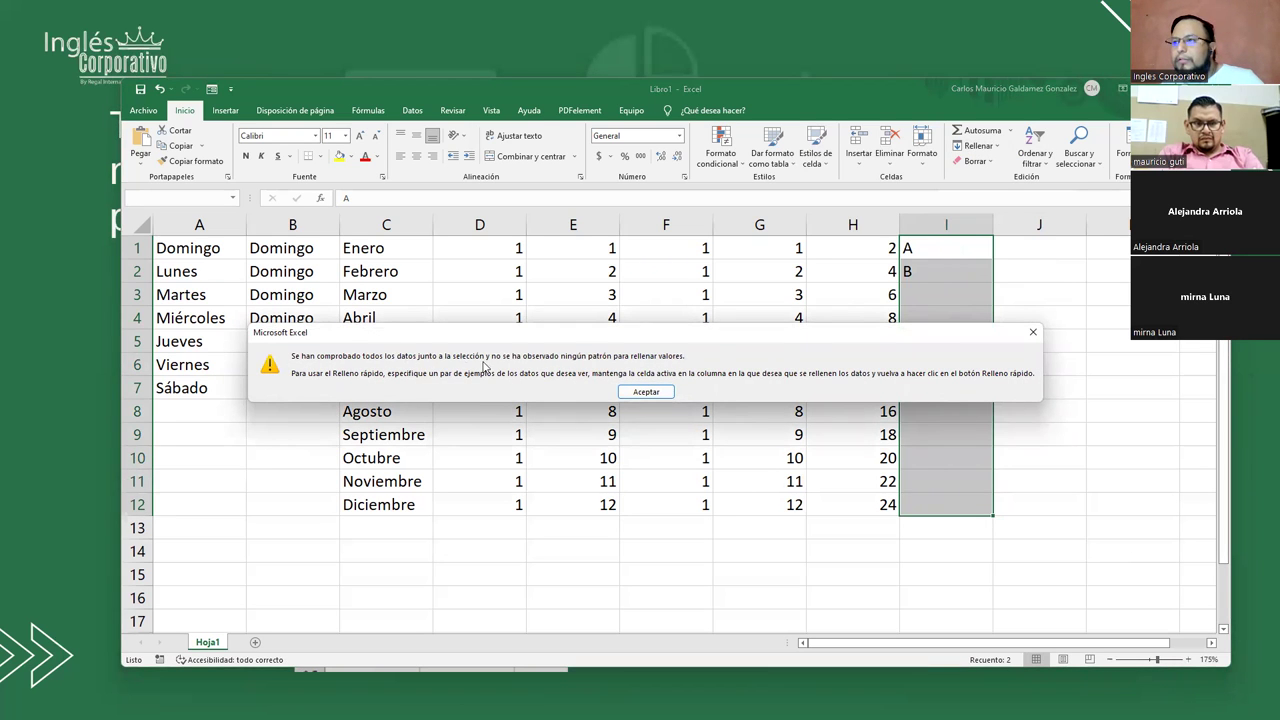
pyautogui.click(633, 393)
# - Try to apply a column series of type Cronológica to the letters A and B in I1:I2
pyautogui.moveTo(940, 248); pyautogui.dragTo(945, 268)
pyautogui.click(978, 146)
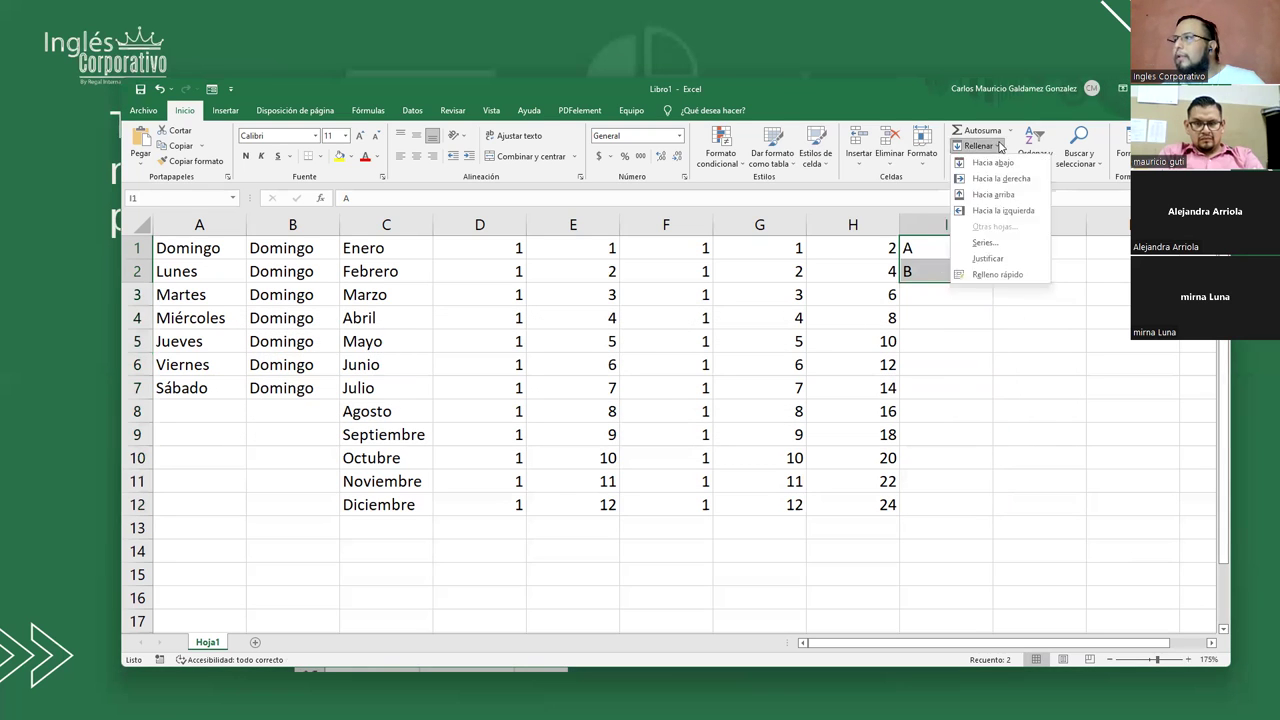
pyautogui.click(1002, 245)
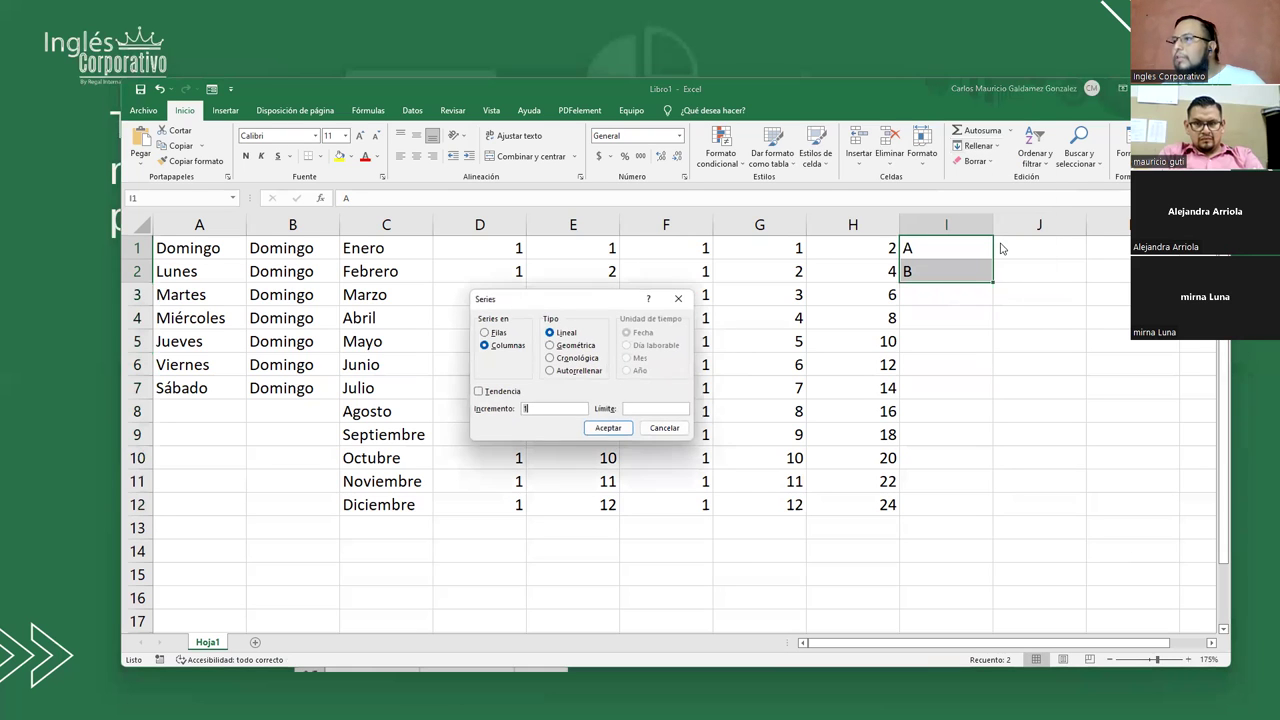
pyautogui.click(576, 358)
pyautogui.click(609, 427)
# - Extend the letters A and B from I1:I2 down to I12 with the fill handle
pyautogui.moveTo(995, 283); pyautogui.dragTo(935, 510)
pyautogui.click(947, 247)
pyautogui.moveTo(946, 247); pyautogui.dragTo(932, 496)
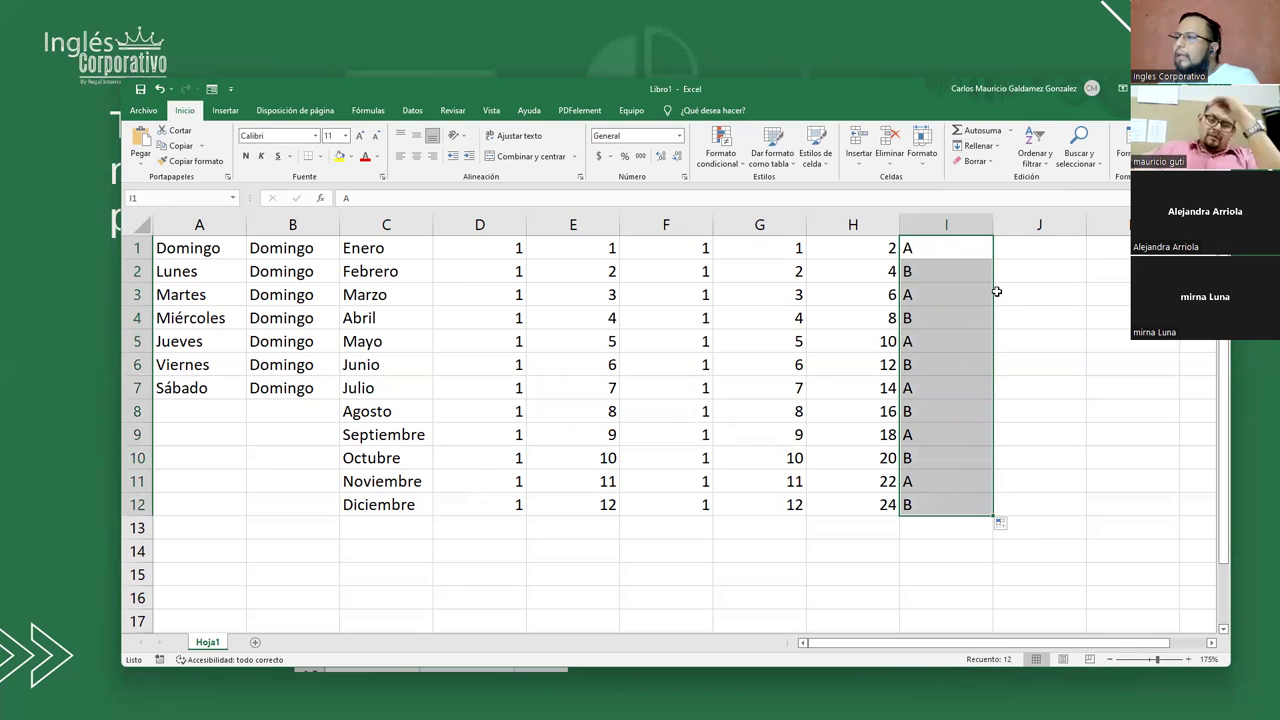
# - Enter A, B and C in I1:I3 and extend the pattern down to I12 with the fill handle
pyautogui.click(950, 246)
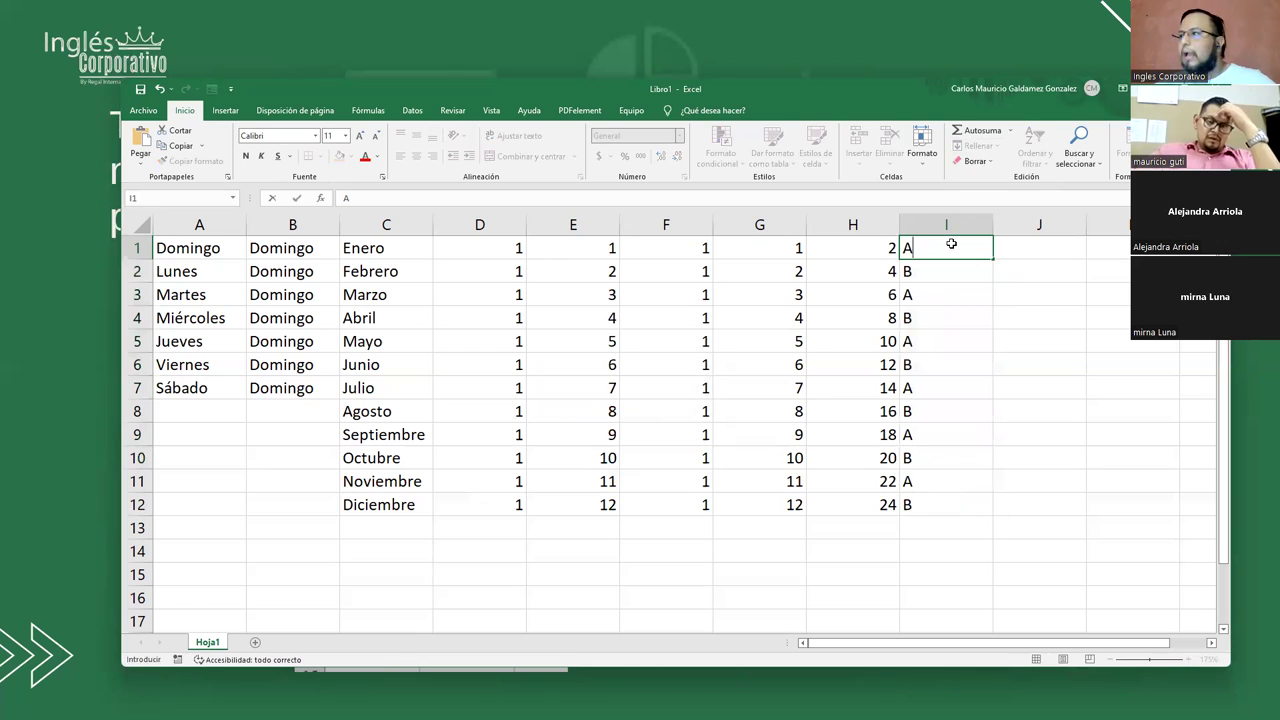
pyautogui.press('Down')
pyautogui.press('Down')
pyautogui.write('C')
pyautogui.press('Return')
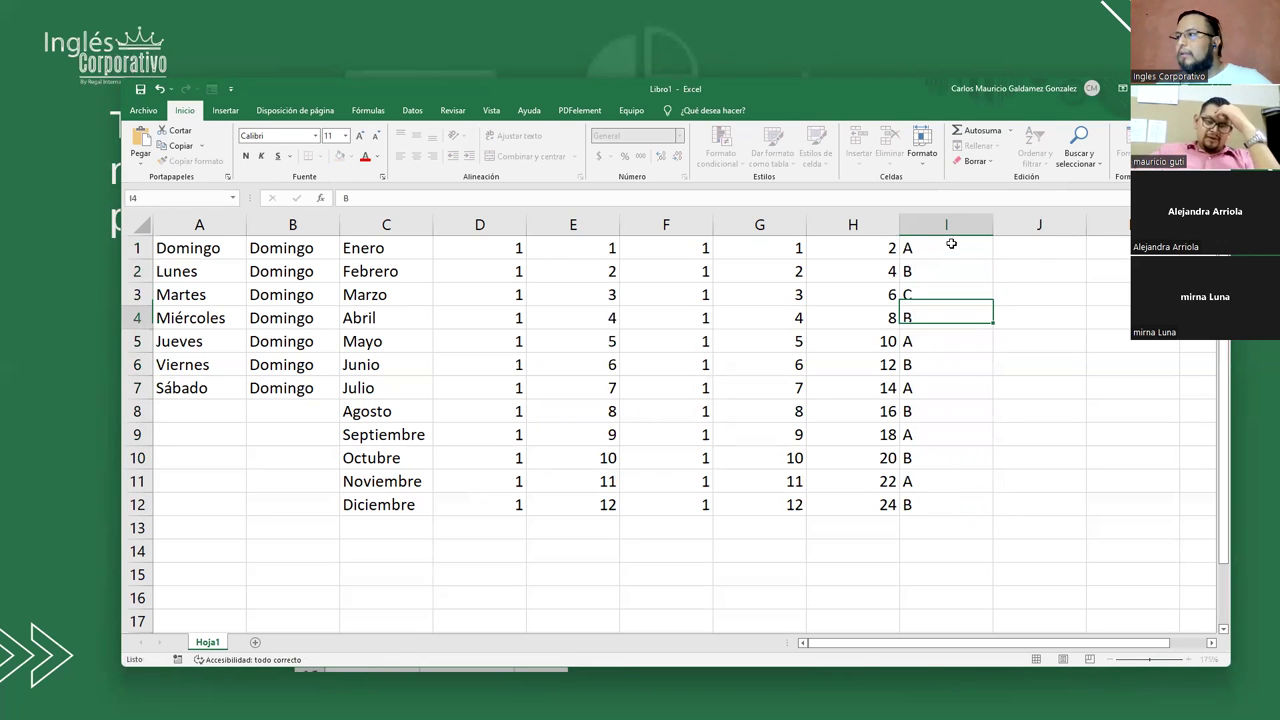
pyautogui.moveTo(951, 242); pyautogui.dragTo(952, 514)
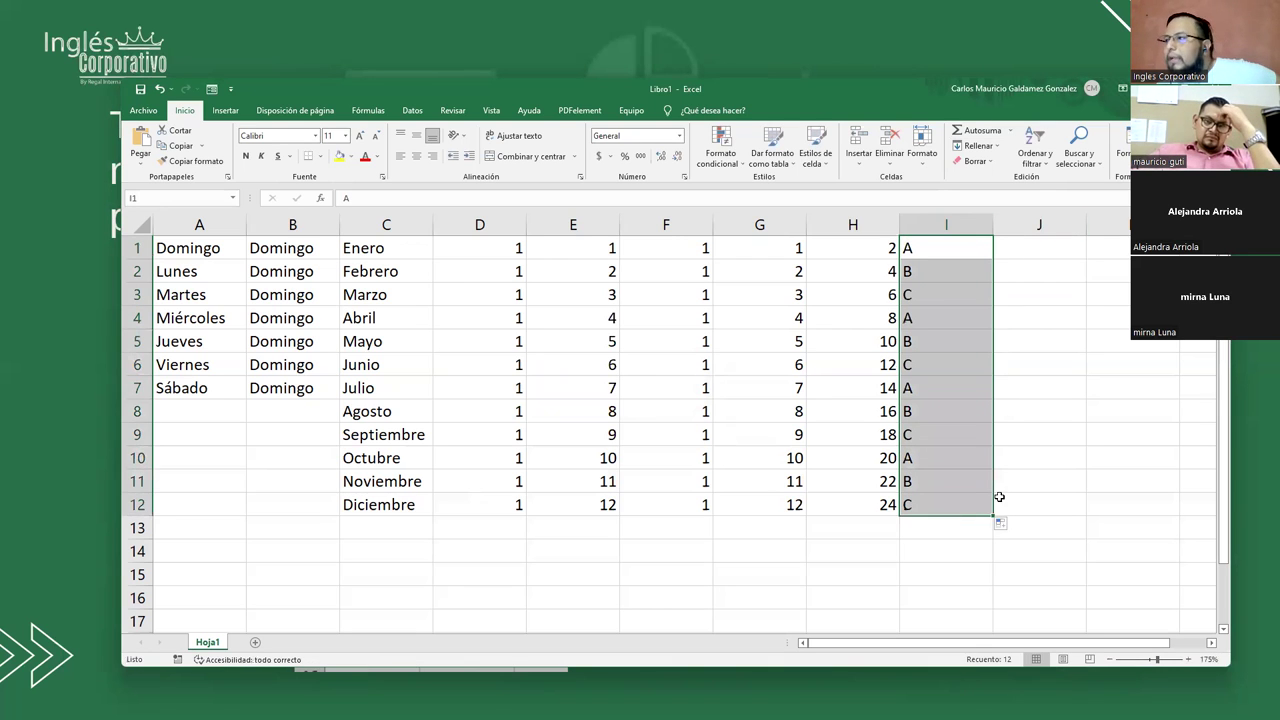
# - Clear everything (Borrar todo) from the filled range I1:I12
pyautogui.click(951, 266)
pyautogui.click(940, 249)
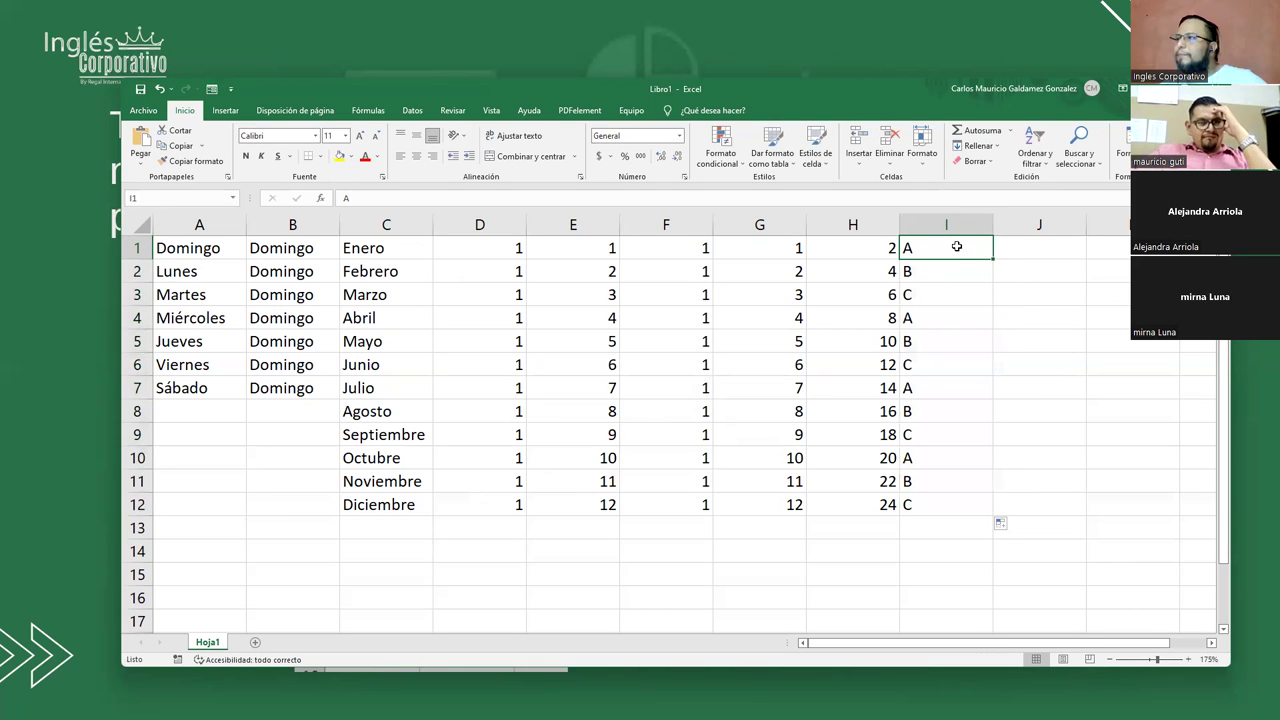
pyautogui.moveTo(948, 244); pyautogui.dragTo(995, 510)
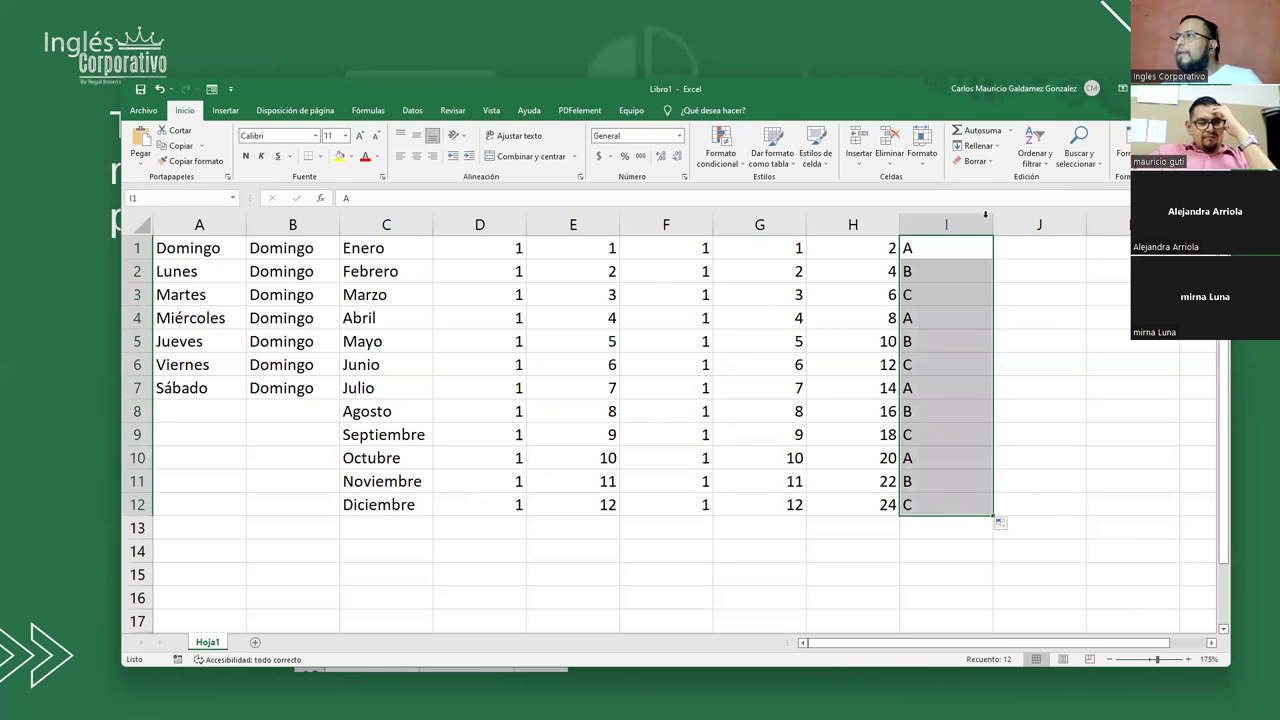
pyautogui.click(974, 161)
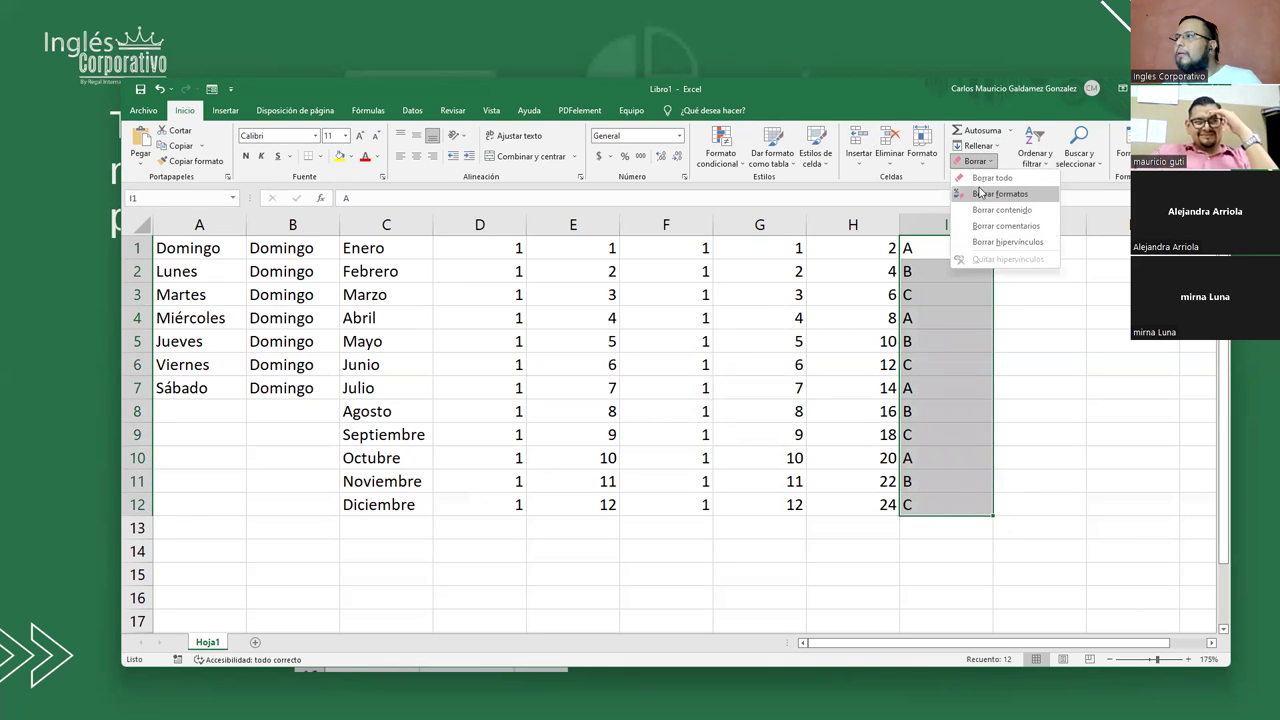
pyautogui.click(983, 178)
# - Enter the single letter A in cell I1
pyautogui.click(938, 345)
pyautogui.click(951, 242)
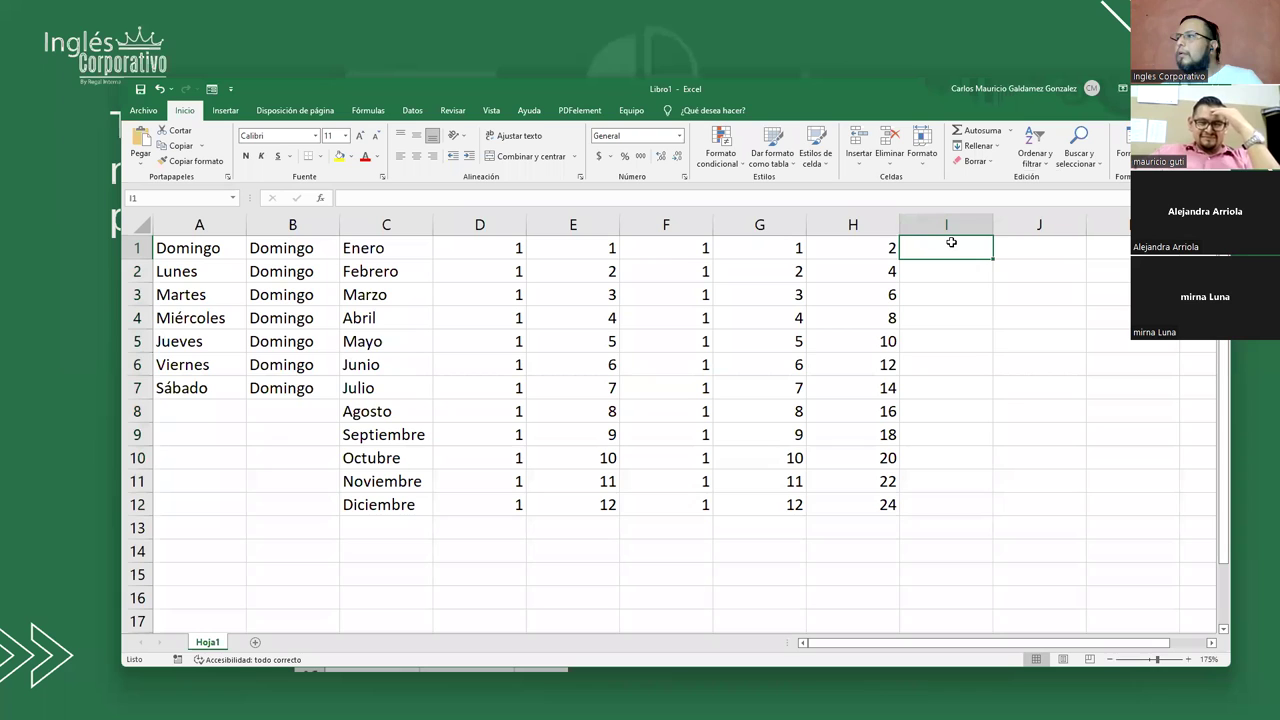
pyautogui.write('A')
pyautogui.press('Return')
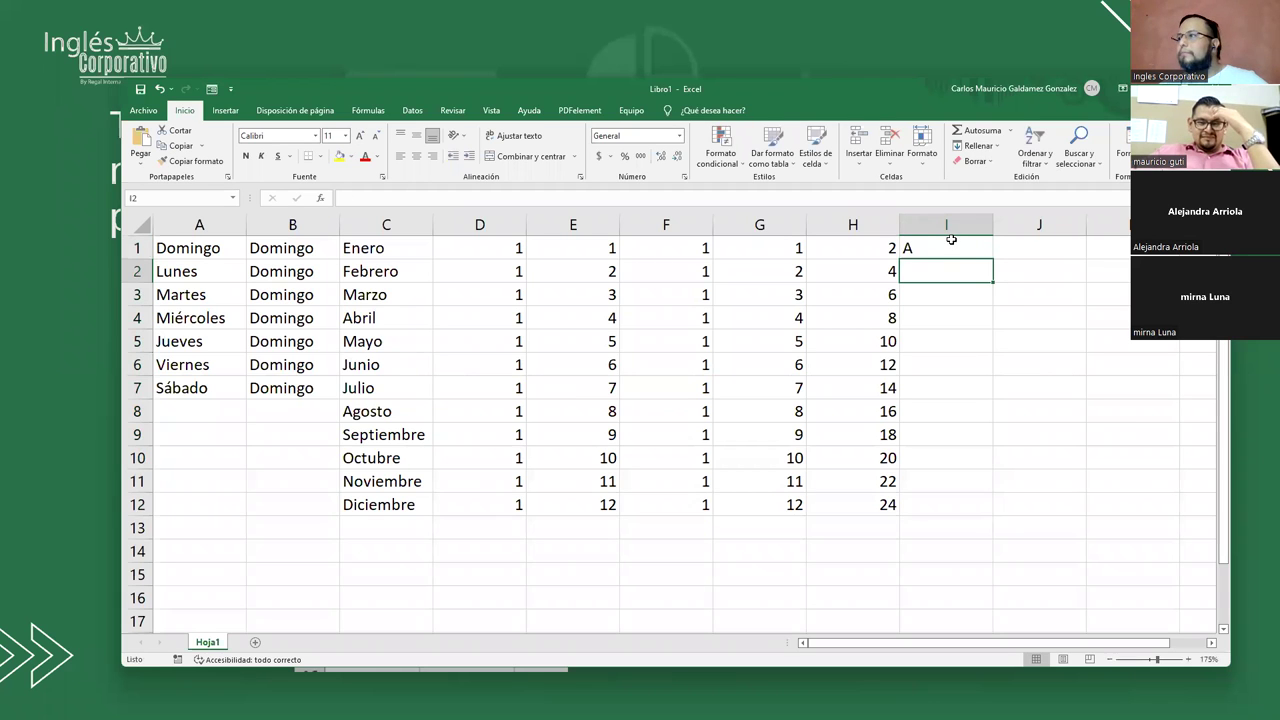
# - Fill I1:I12 from the letter A using Flash Fill (Relleno rápido), and undo the fill
pyautogui.moveTo(951, 244); pyautogui.dragTo(918, 504)
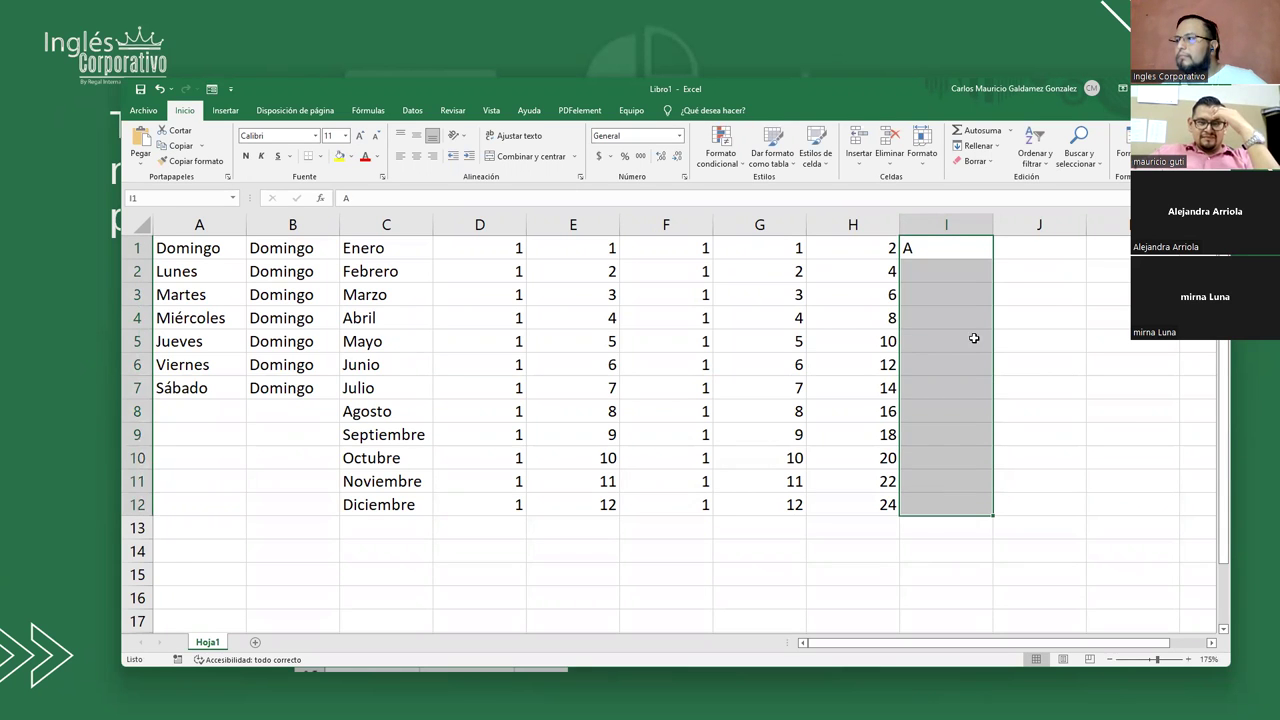
pyautogui.click(978, 146)
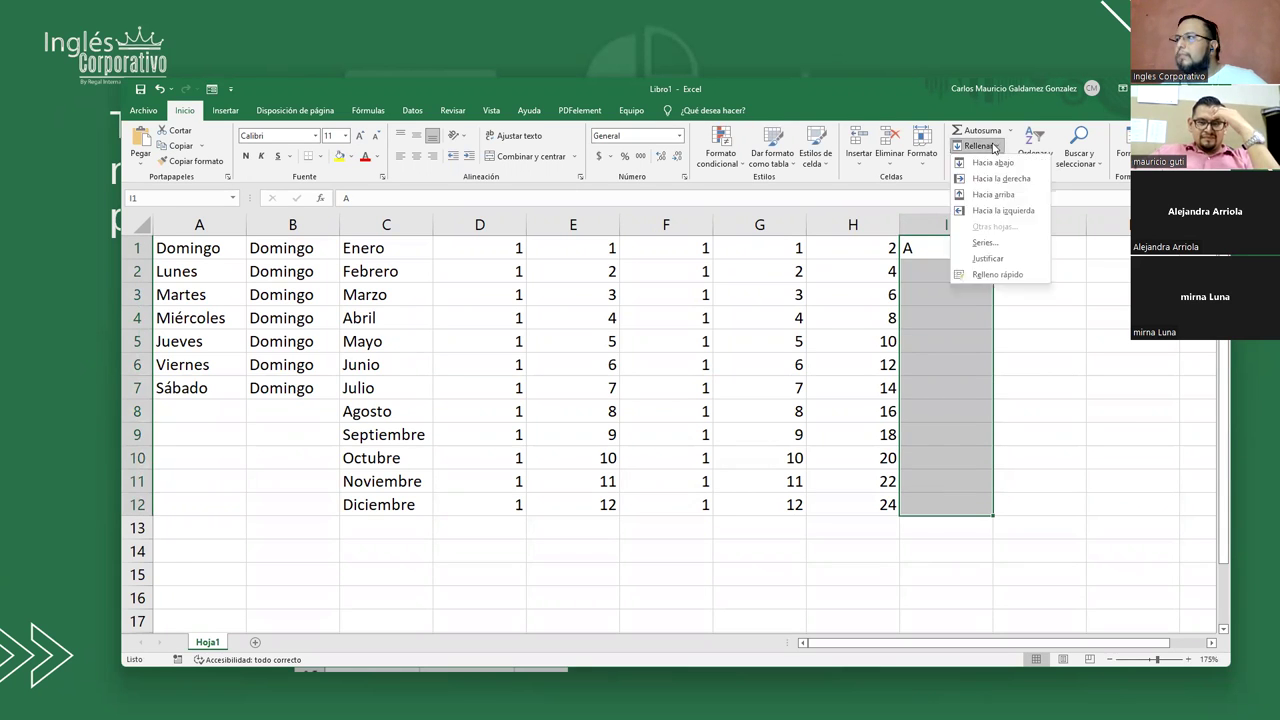
pyautogui.click(999, 275)
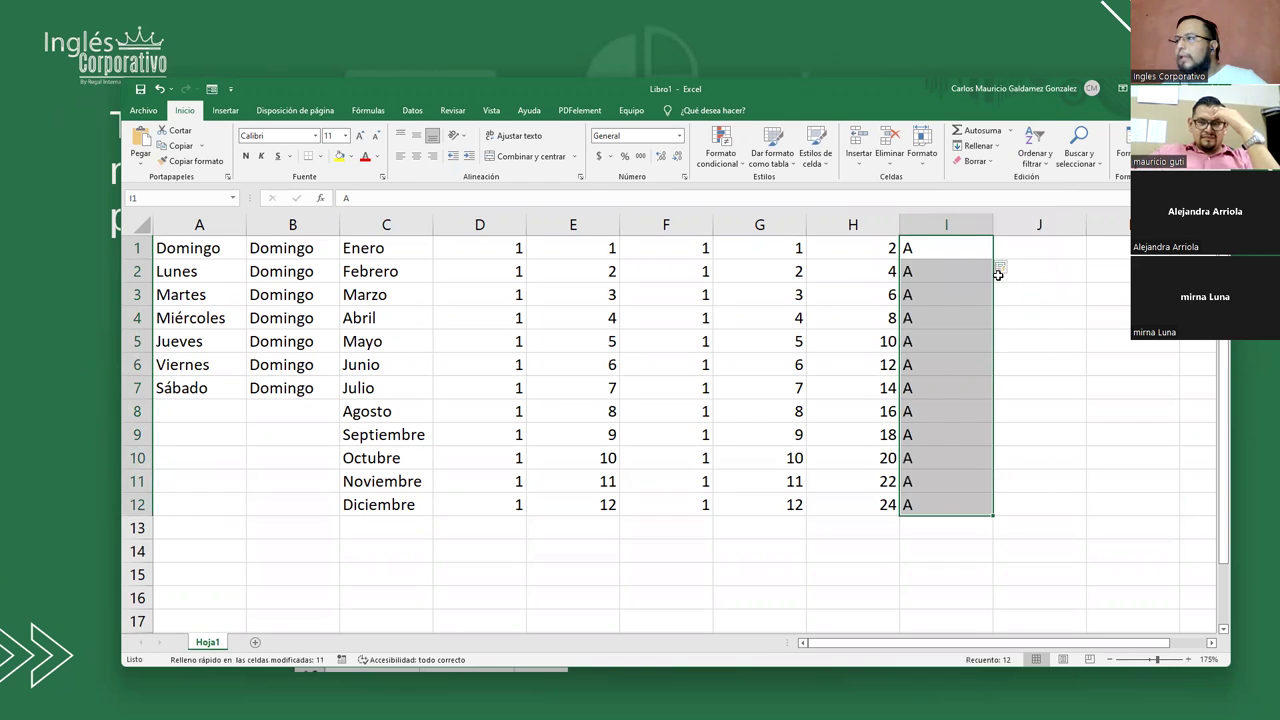
pyautogui.click(996, 148)
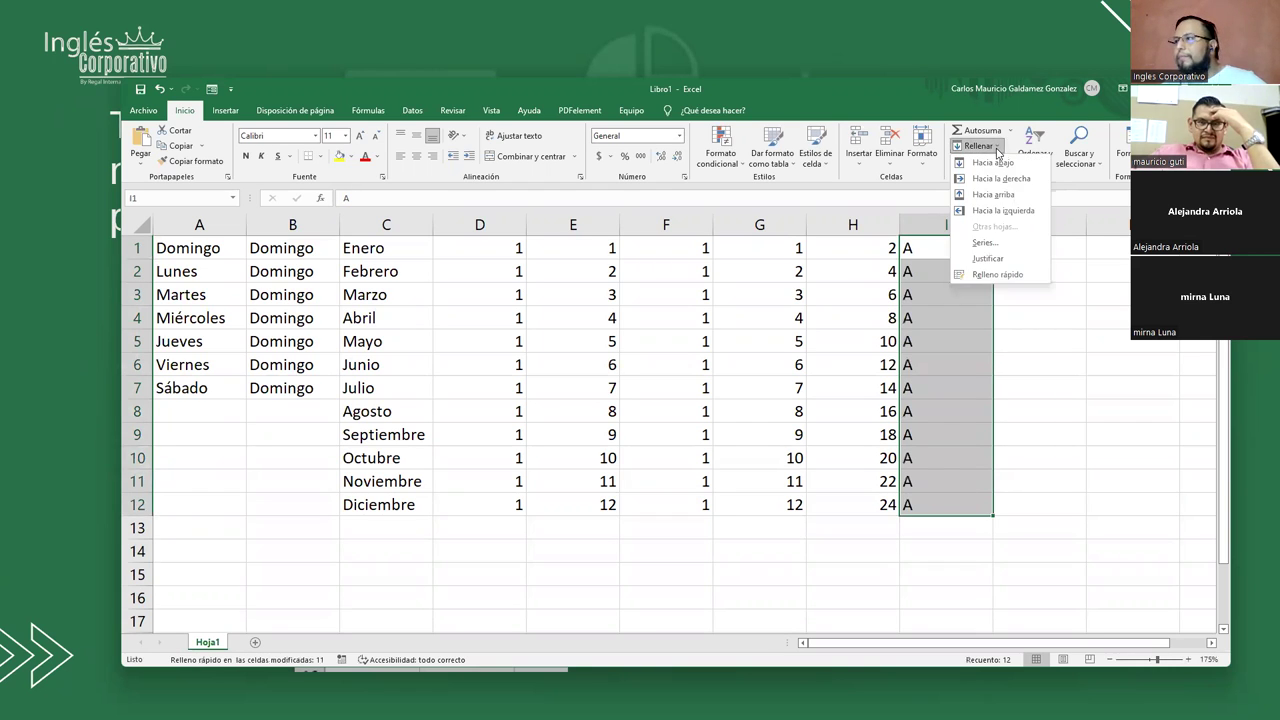
pyautogui.press('Escape')
pyautogui.hotkey('ctrl', 'z')
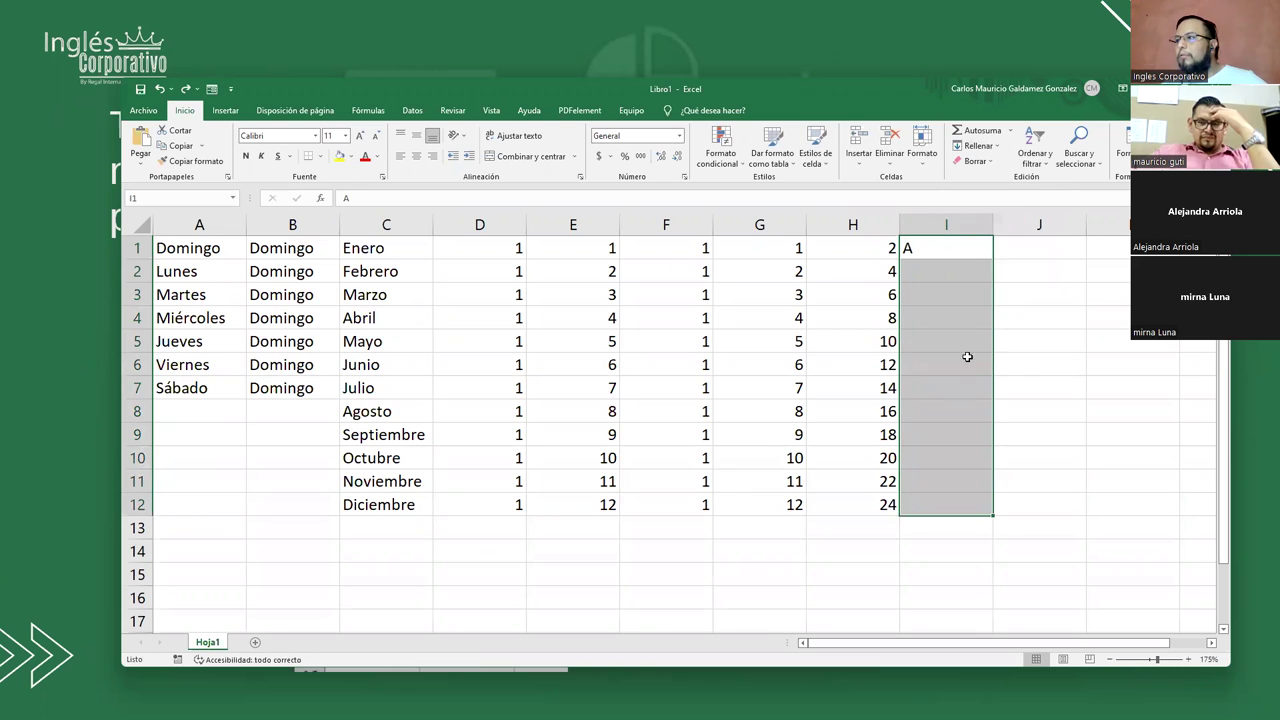
# - Try the Justificar fill on I1:I12, and copy the letter A down to I12 with the fill handle before undoing that fill
pyautogui.click(978, 146)
pyautogui.click(994, 266)
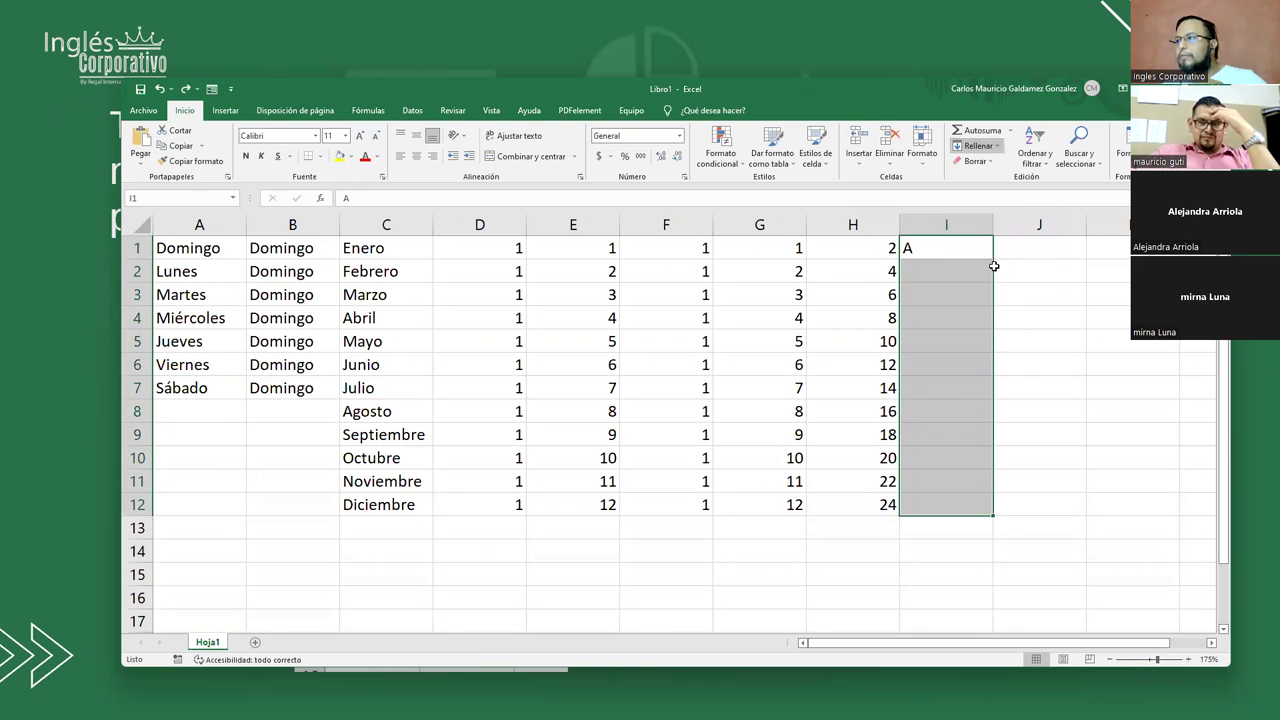
pyautogui.moveTo(992, 262); pyautogui.dragTo(960, 506)
pyautogui.hotkey('ctrl', 'z')
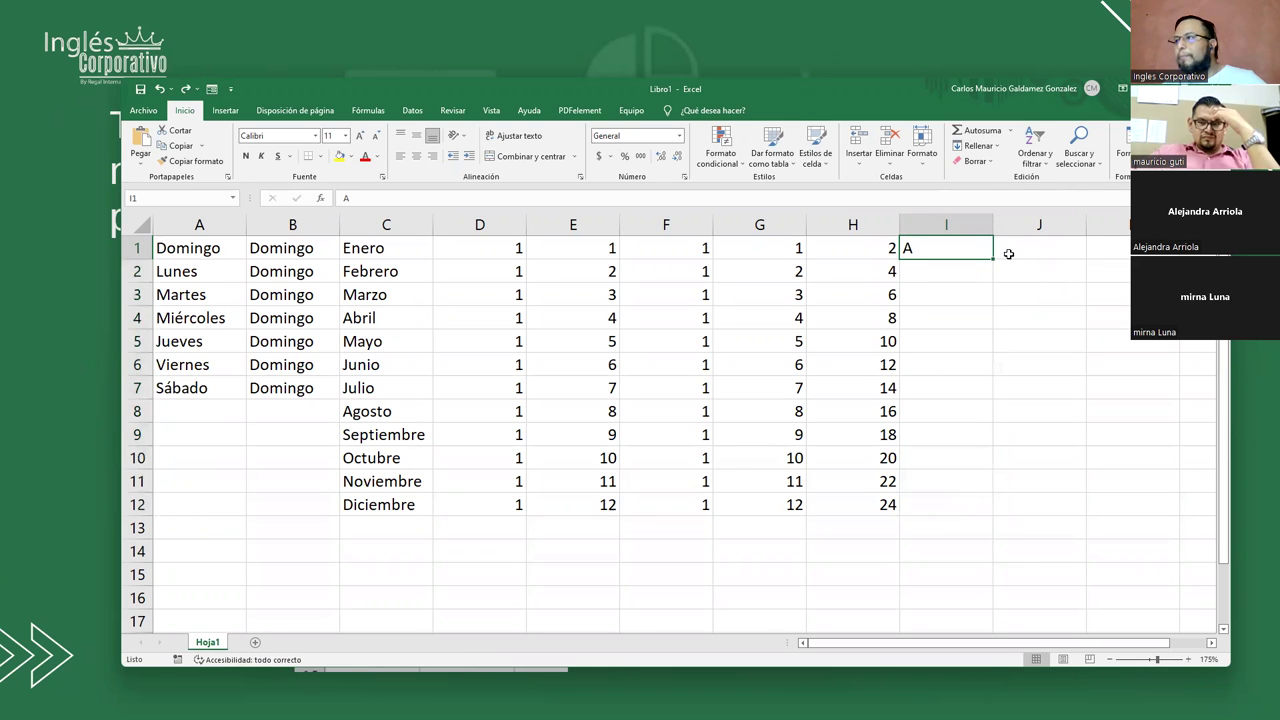
# - Try to fill I1:I12 from the letter A with a linear column series incrementing by 1
pyautogui.click(988, 146)
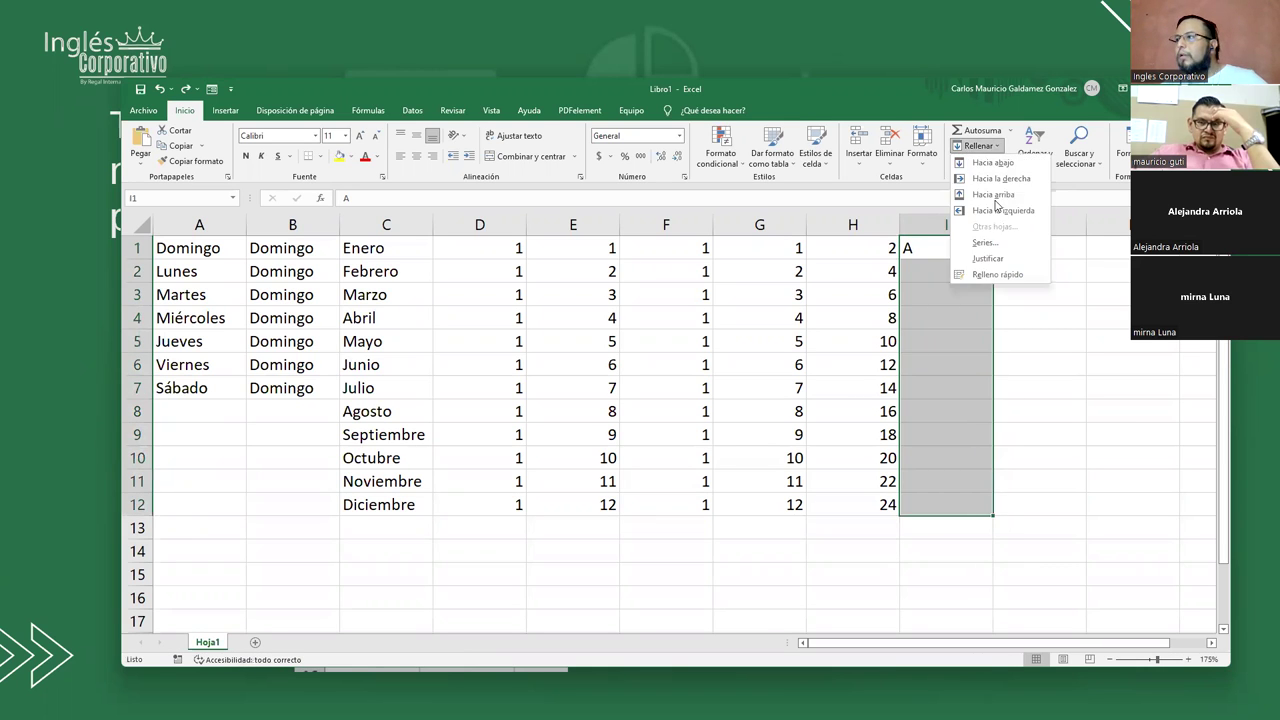
pyautogui.click(985, 243)
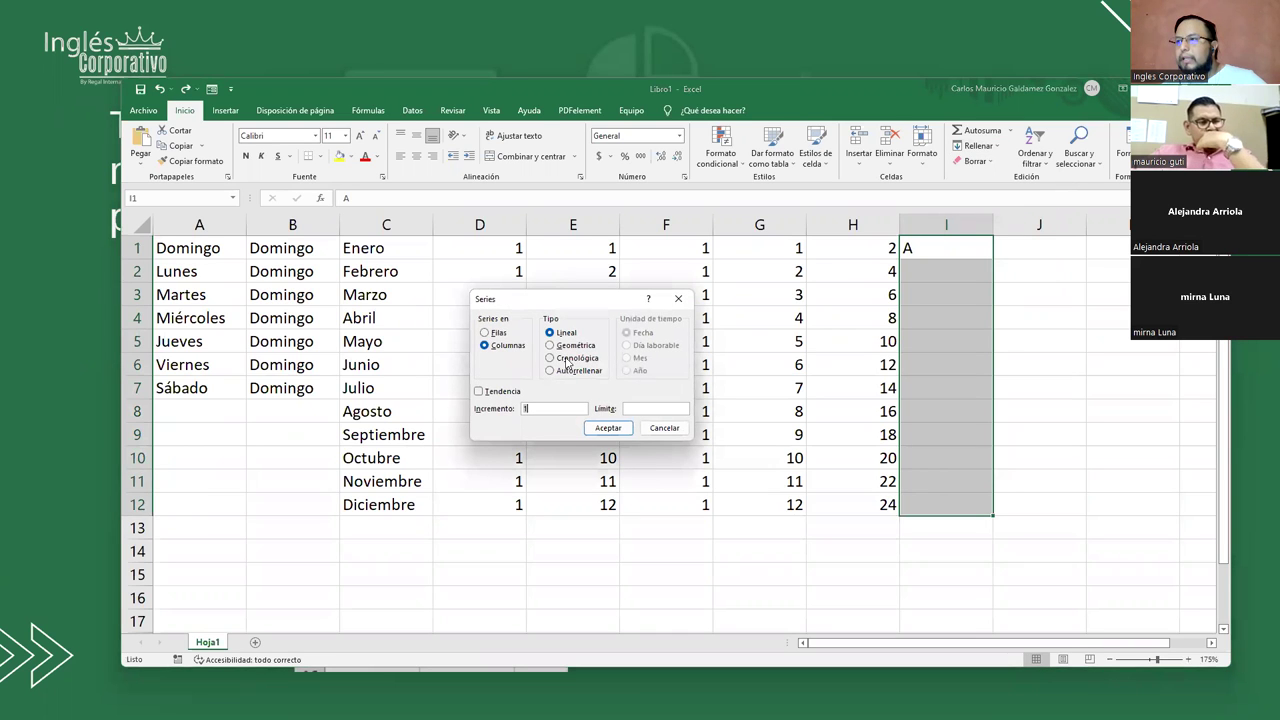
pyautogui.click(608, 428)
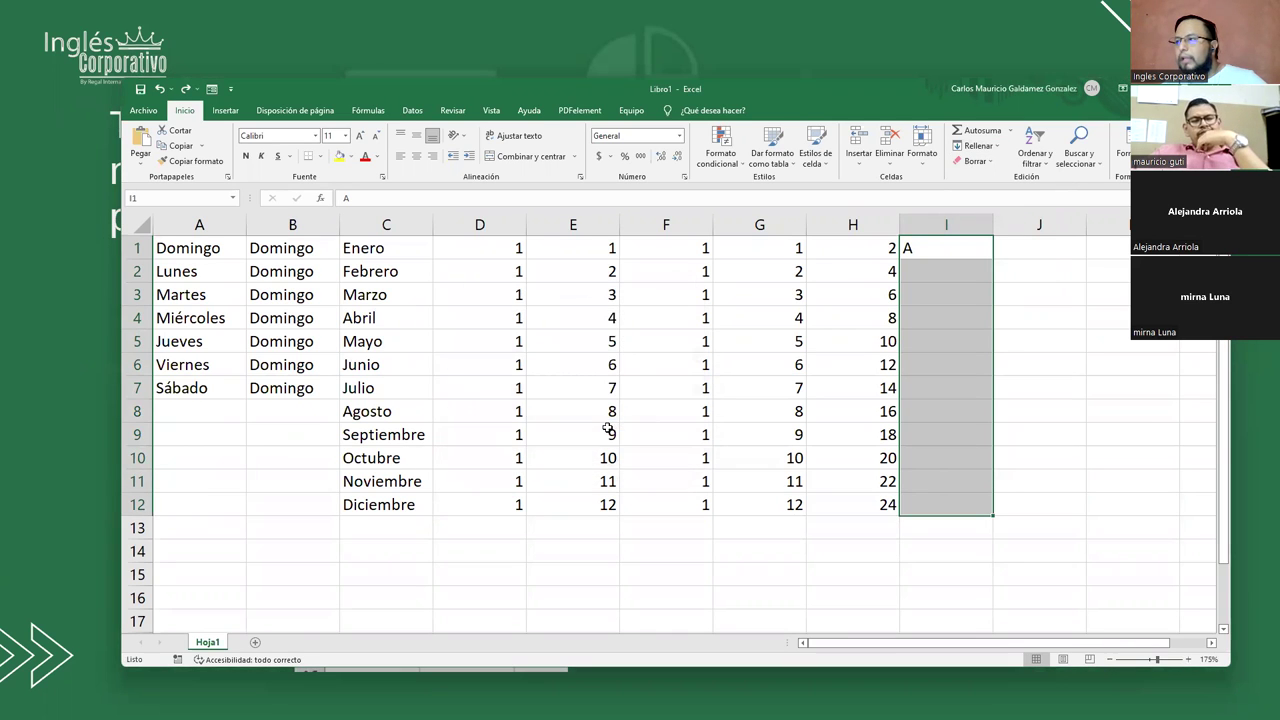
# - Try to fill I1:I12 from the letter A with a column series of type Geométrica and increment 1
pyautogui.click(975, 146)
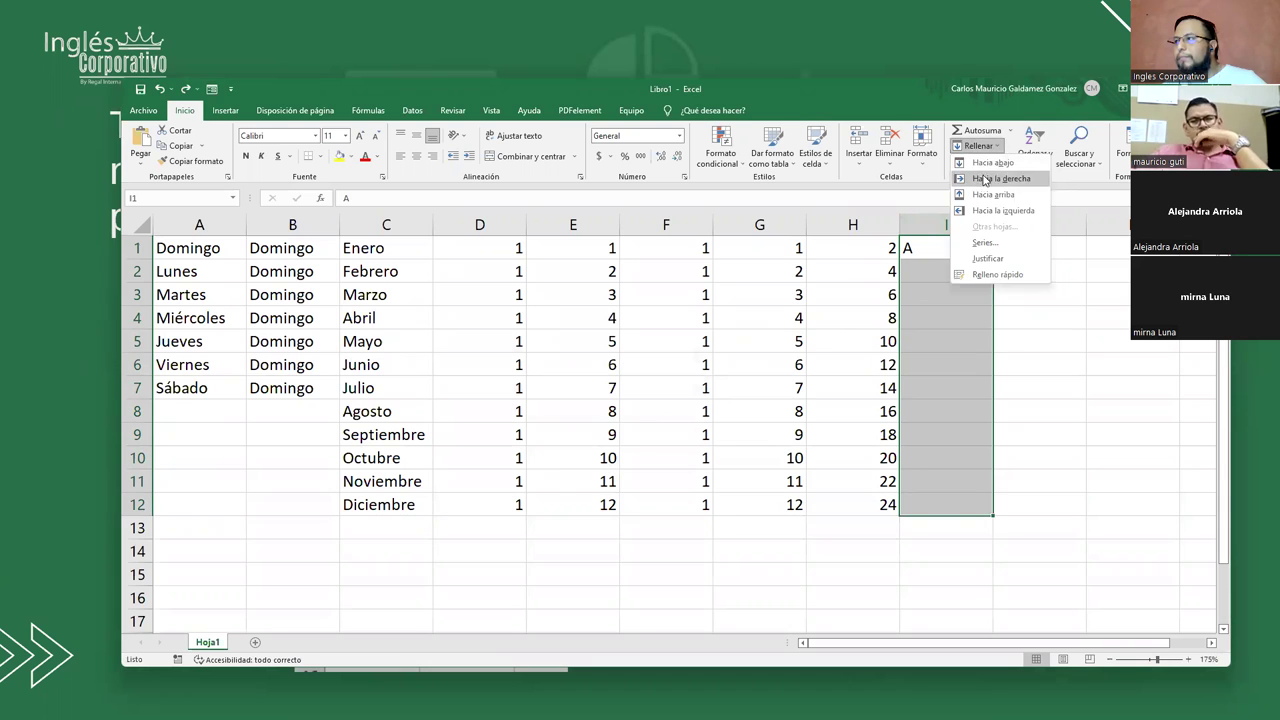
pyautogui.click(985, 243)
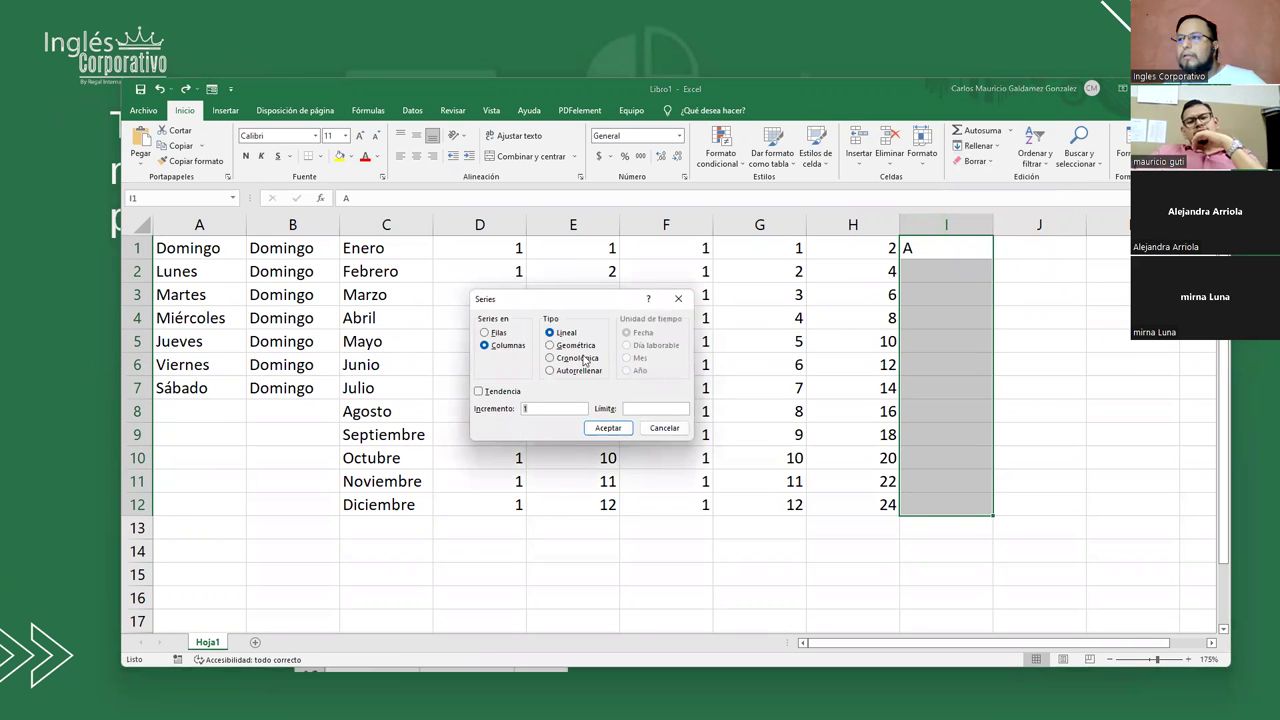
pyautogui.click(560, 345)
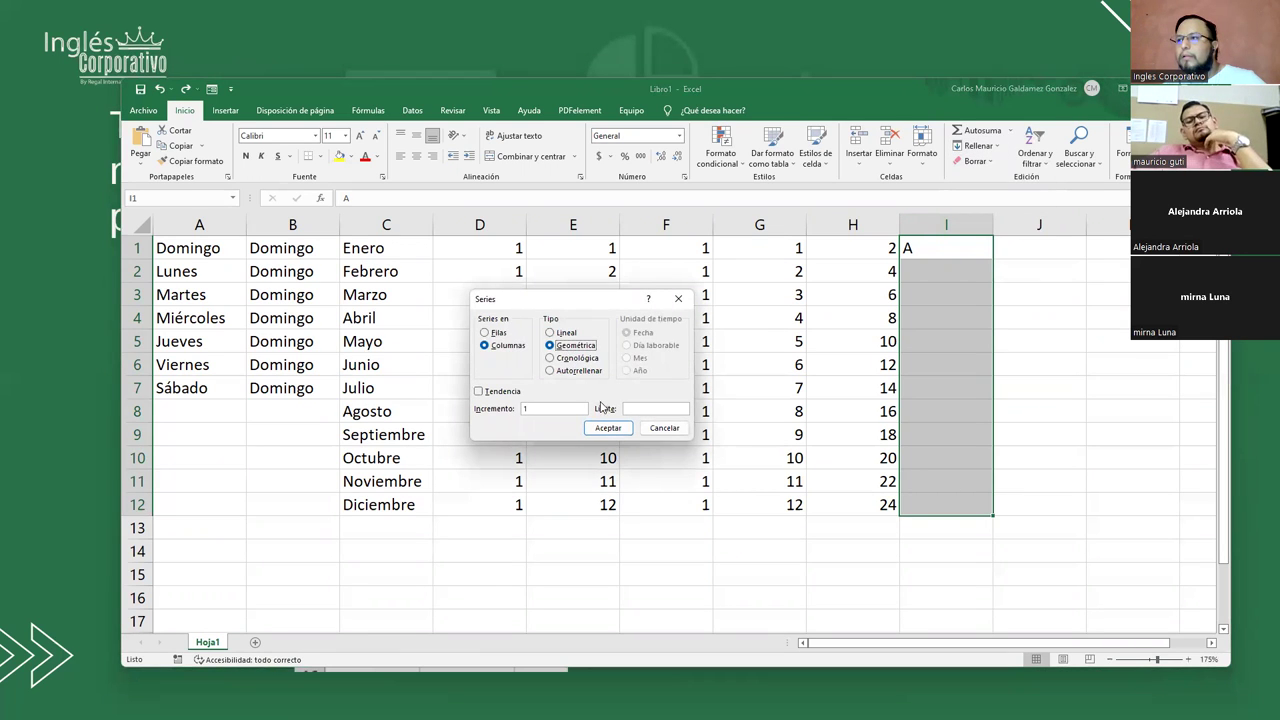
pyautogui.click(608, 428)
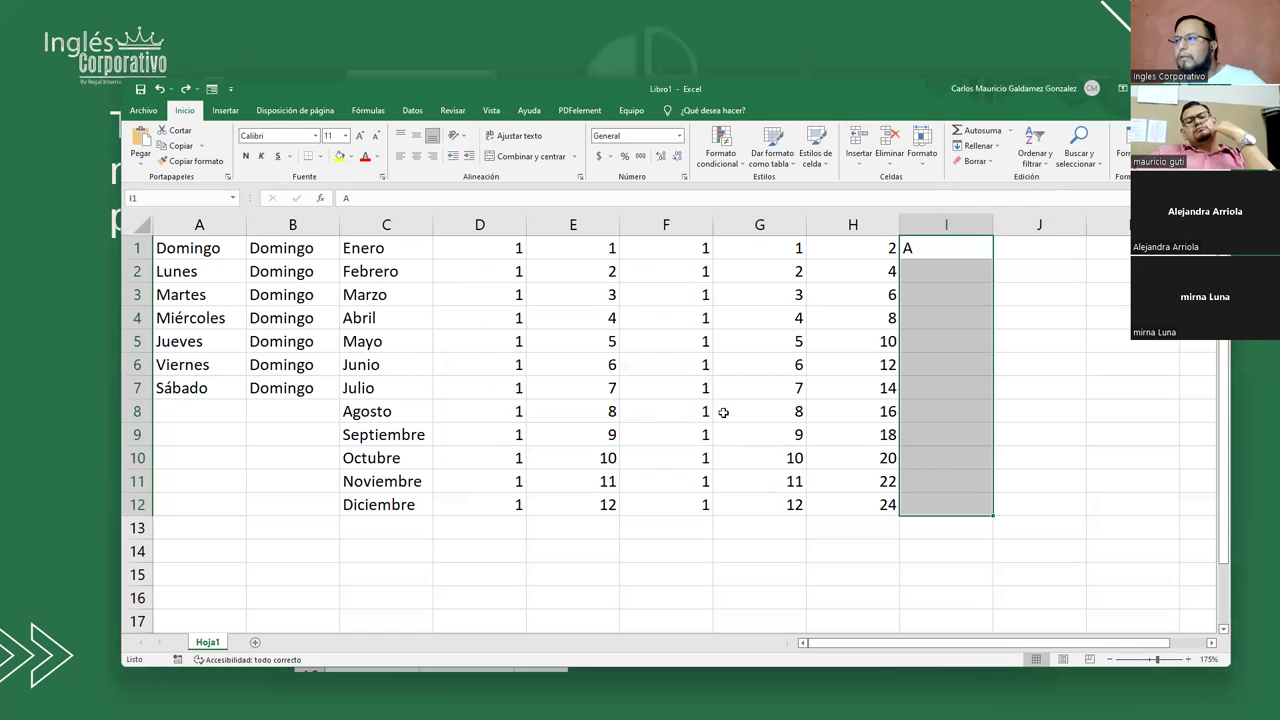
# - Try the Justificar fill on cell I1 alone, and extend the letter A to I12 with the fill handle before undoing it
pyautogui.click(960, 248)
pyautogui.click(995, 148)
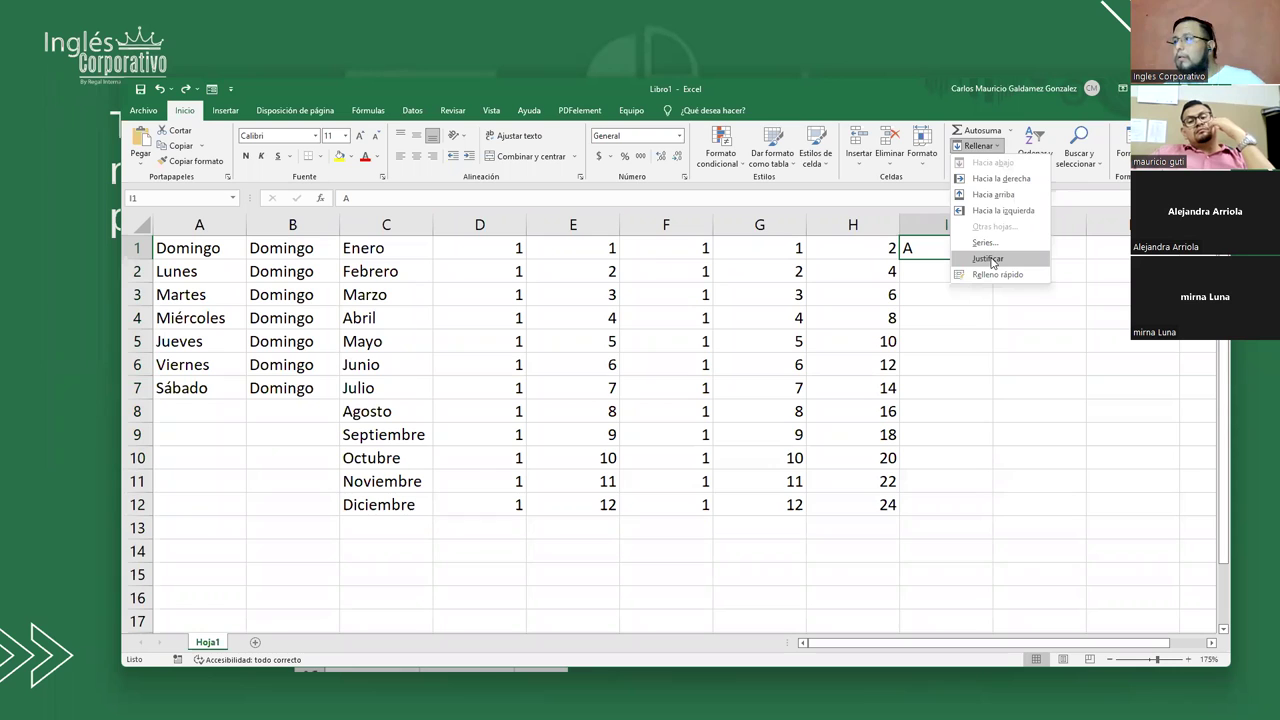
pyautogui.click(990, 260)
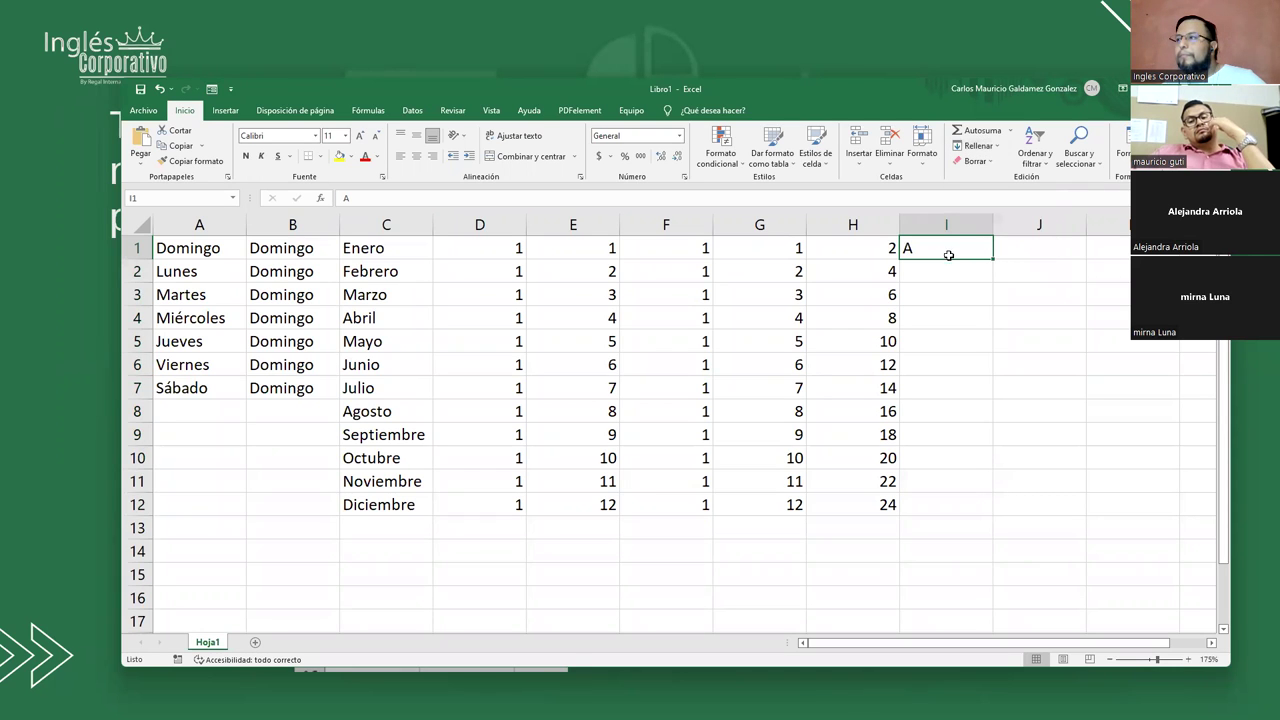
pyautogui.moveTo(987, 262); pyautogui.dragTo(940, 502)
pyautogui.hotkey('ctrl', 'z')
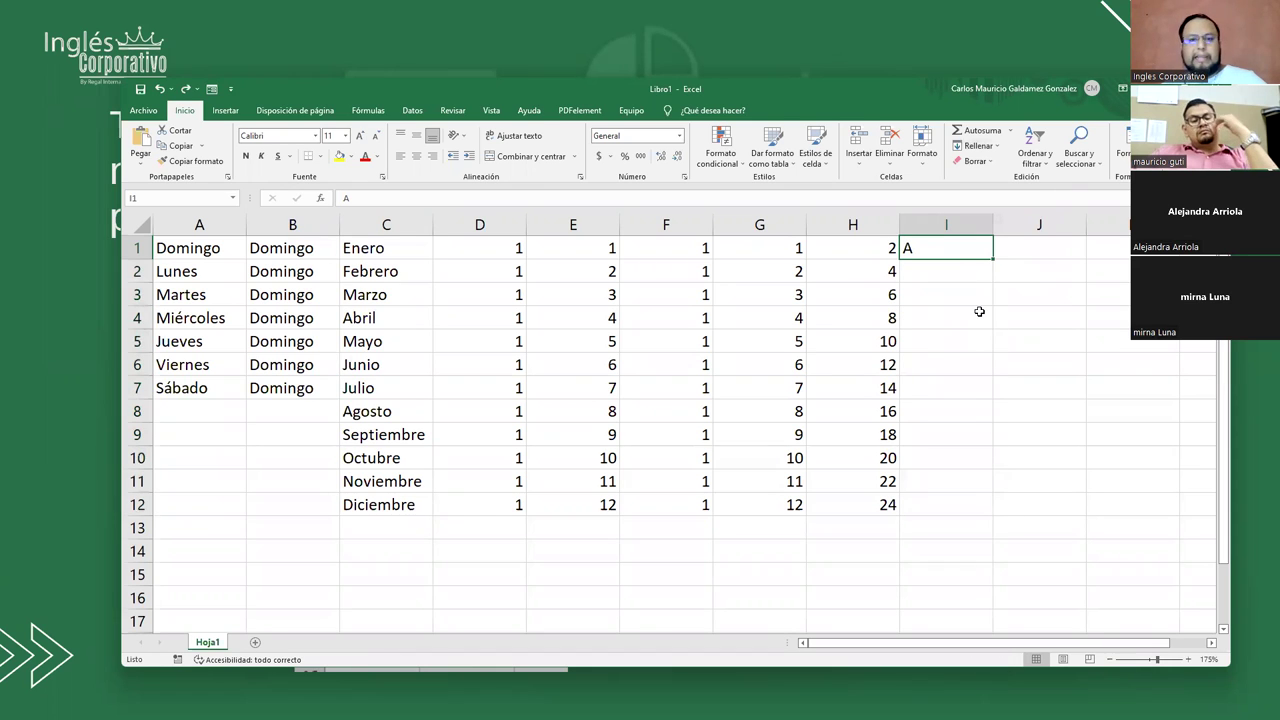
# - Fill I1:I12 from the letter A using the Series type Autorrellenar in columns, and undo the fill
pyautogui.moveTo(951, 251); pyautogui.dragTo(926, 506)
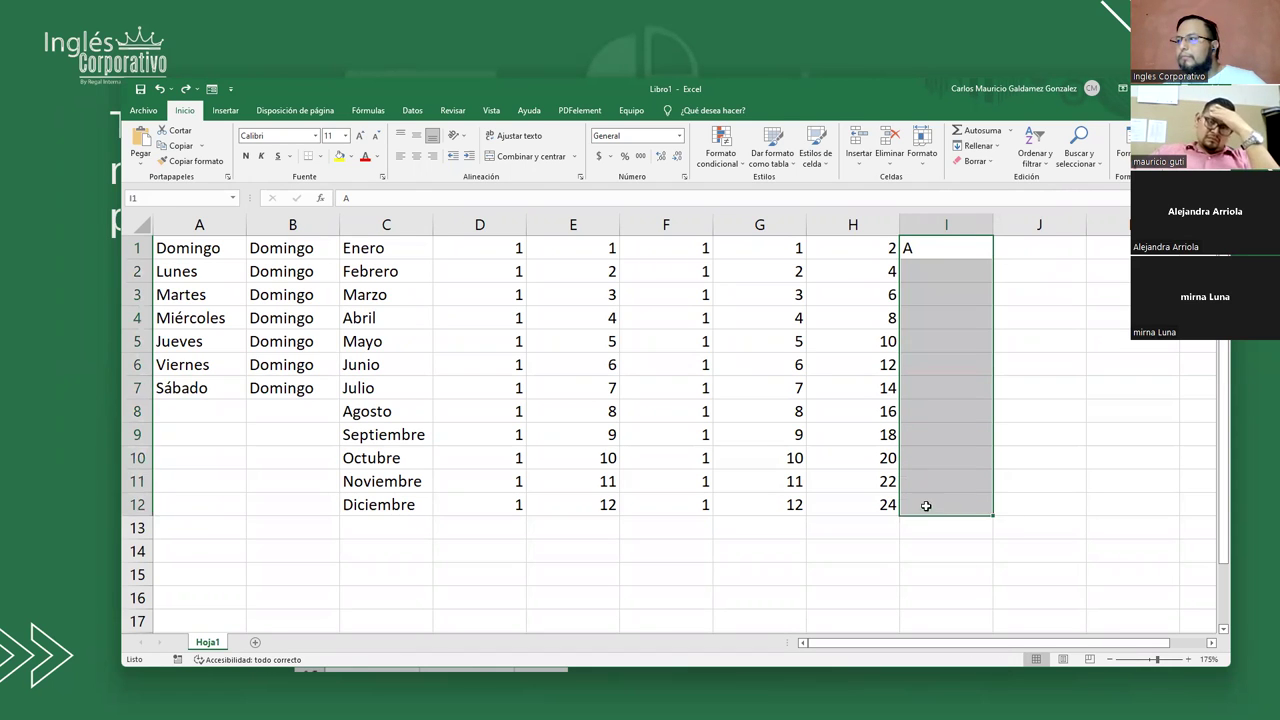
pyautogui.click(996, 148)
pyautogui.click(996, 243)
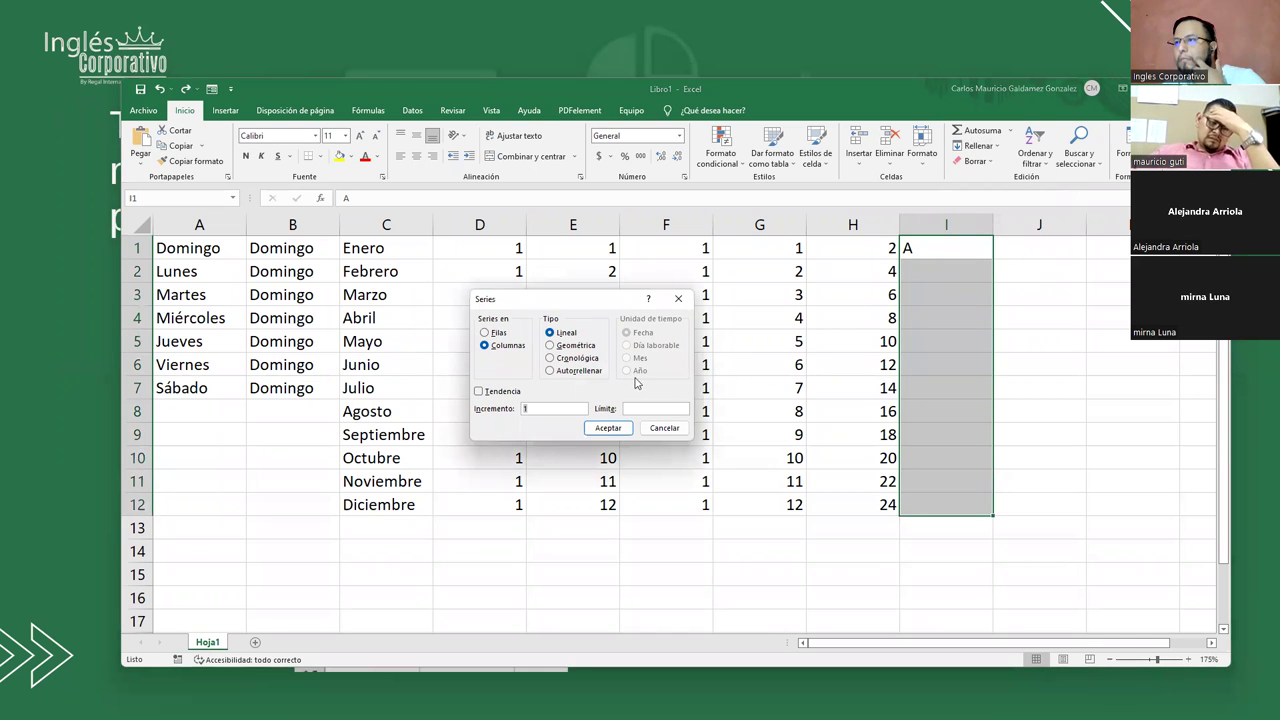
pyautogui.click(552, 358)
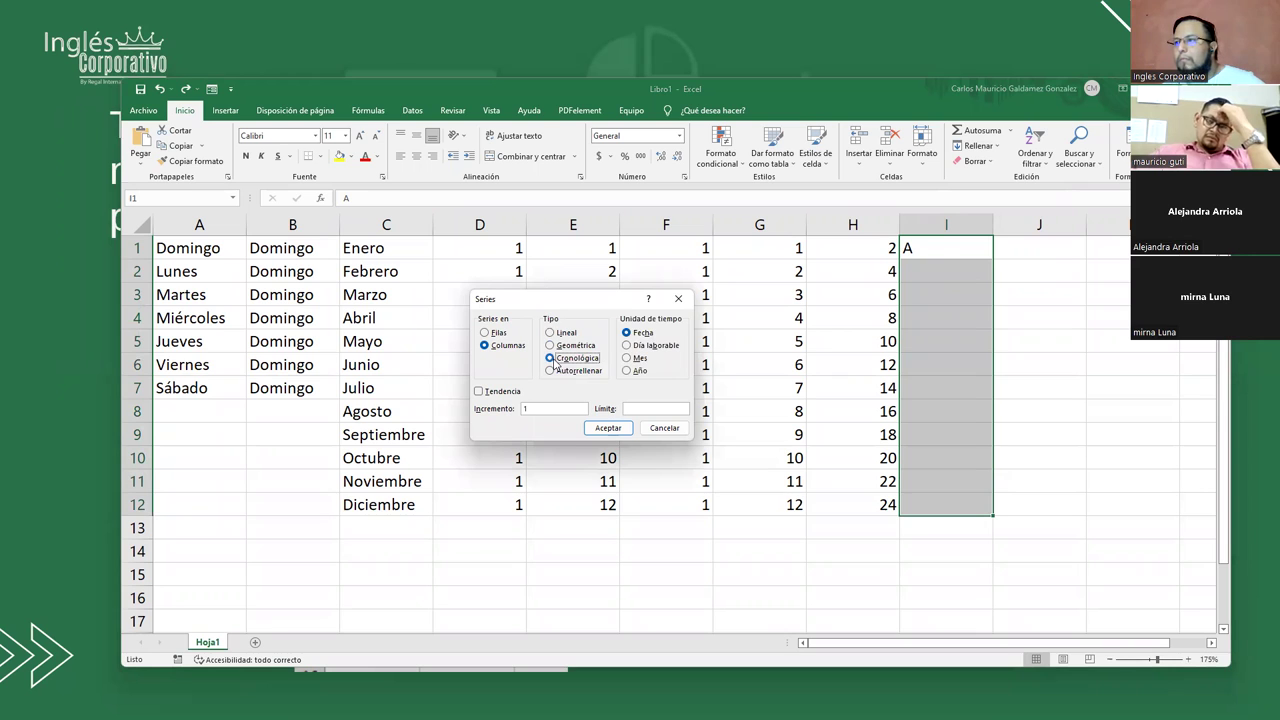
pyautogui.click(551, 371)
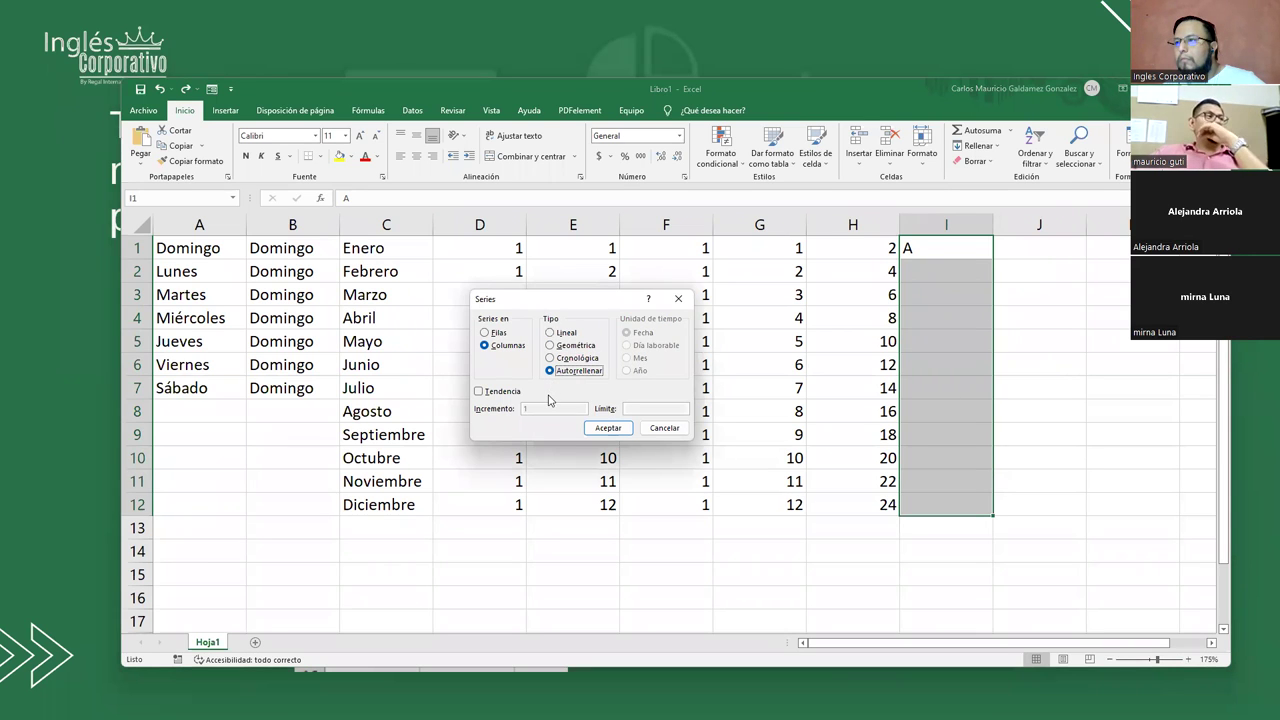
pyautogui.click(600, 428)
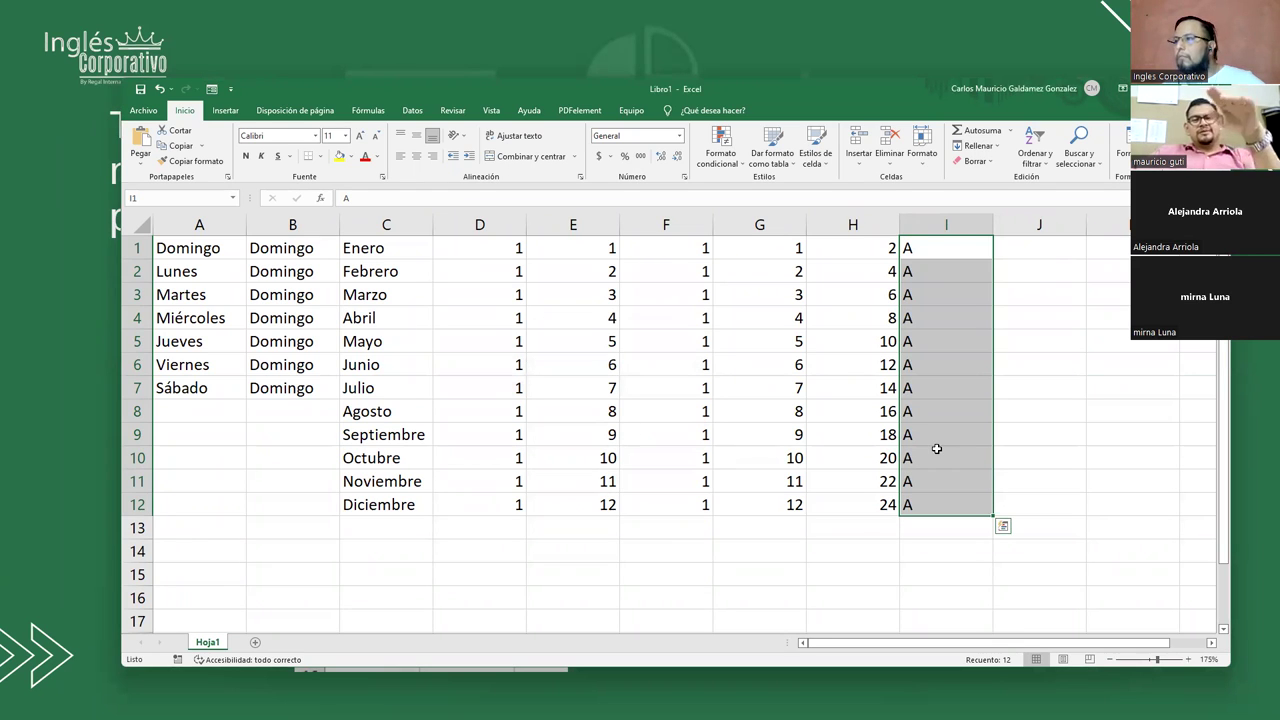
pyautogui.hotkey('ctrl', 'z')
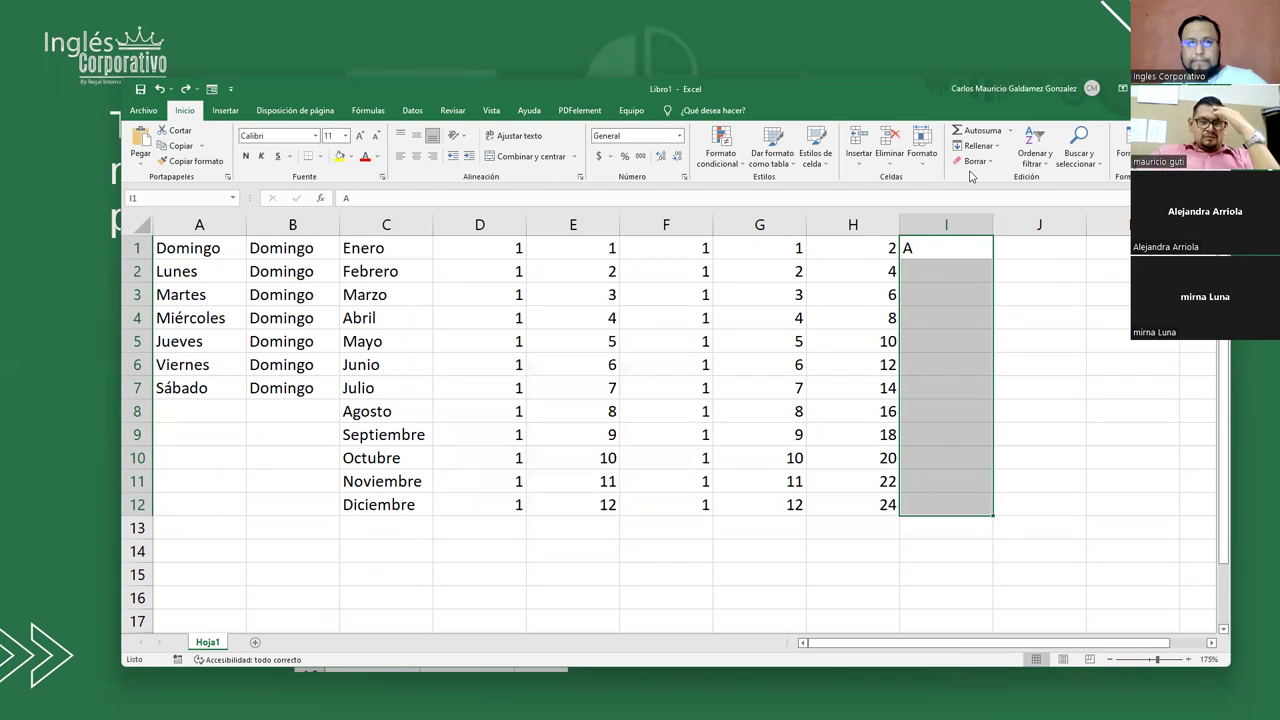
# - Fill I1:I12 downward from the letter A, and fill the same range rightward from column H
pyautogui.click(997, 148)
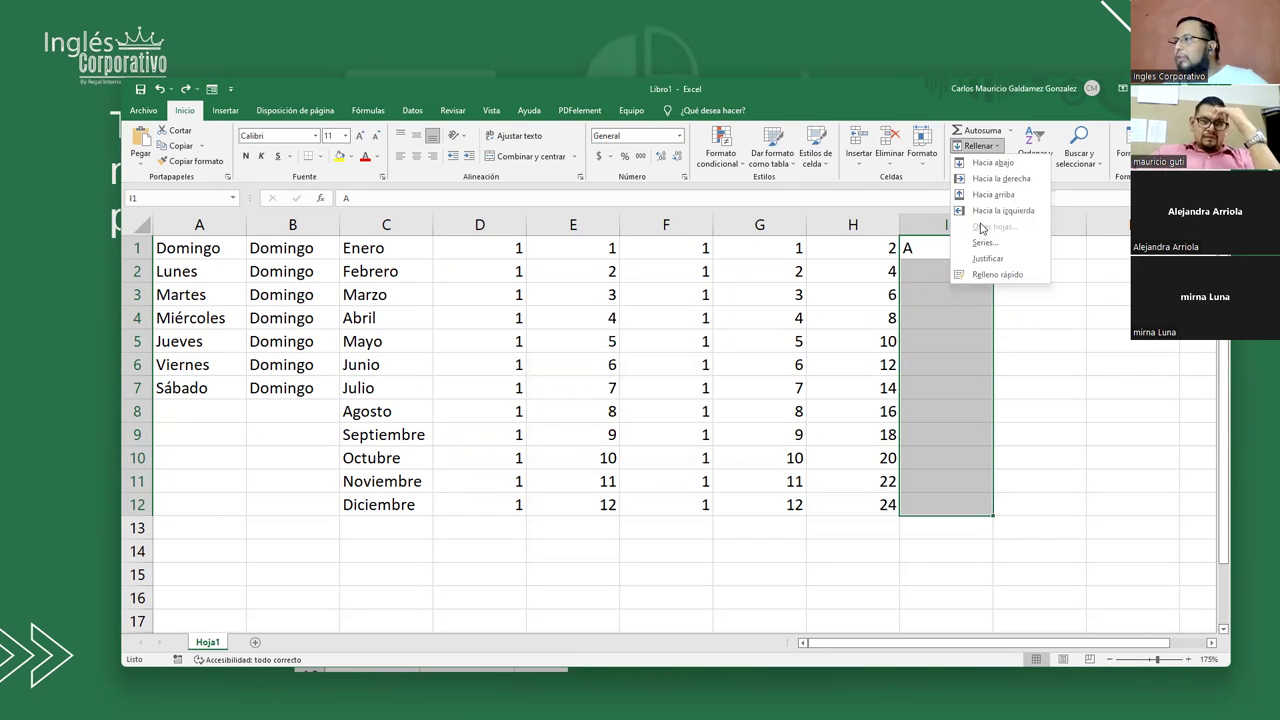
pyautogui.click(1007, 167)
pyautogui.click(978, 146)
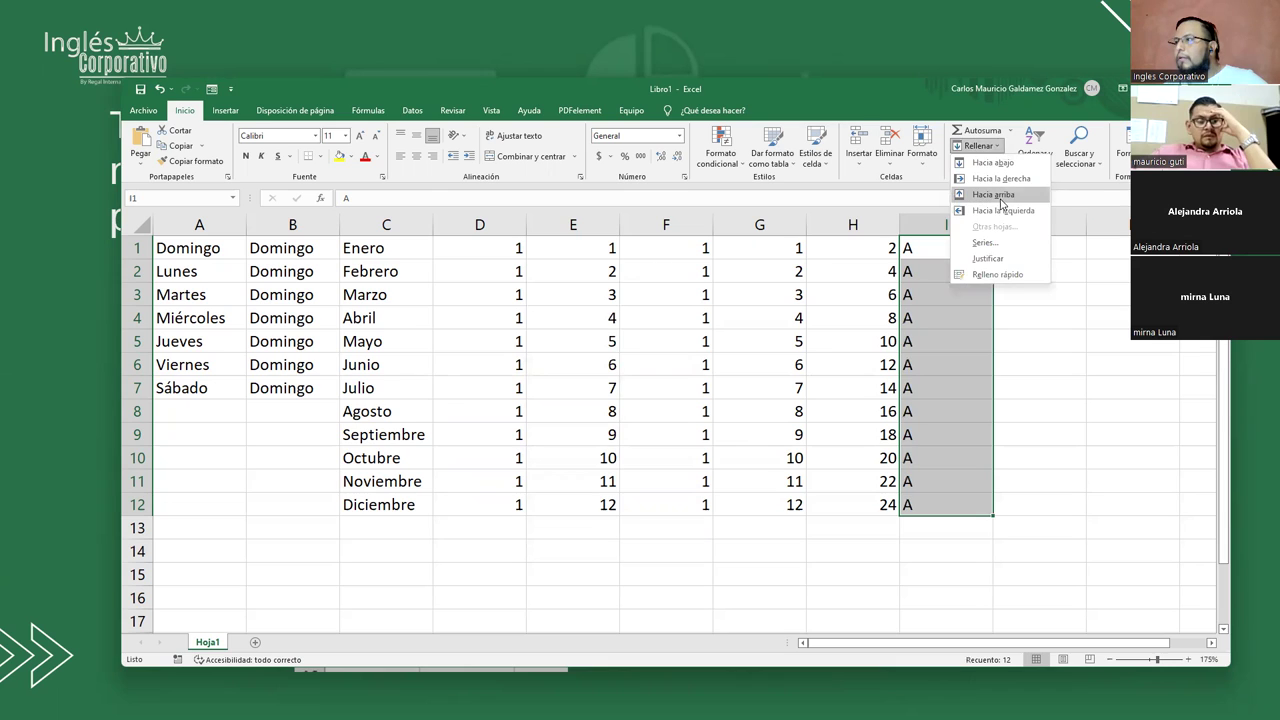
pyautogui.click(998, 179)
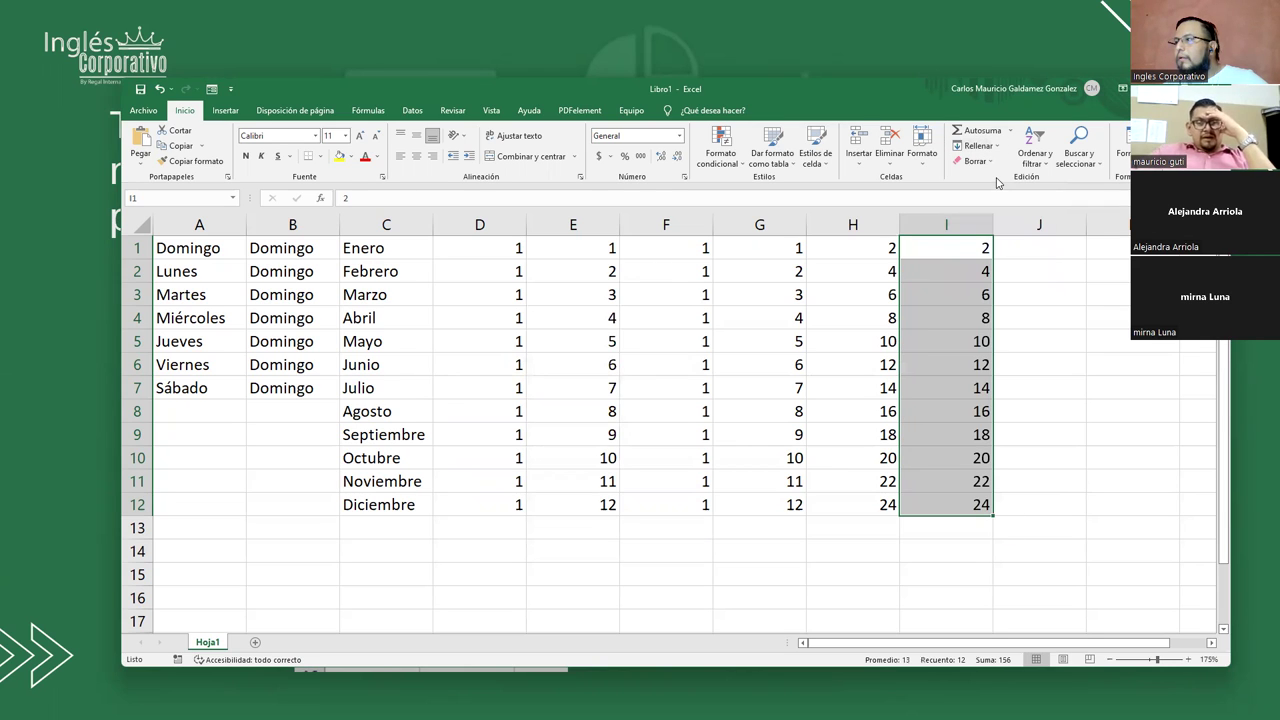
# - Clear the formats and contents of I1:I12
pyautogui.click(990, 162)
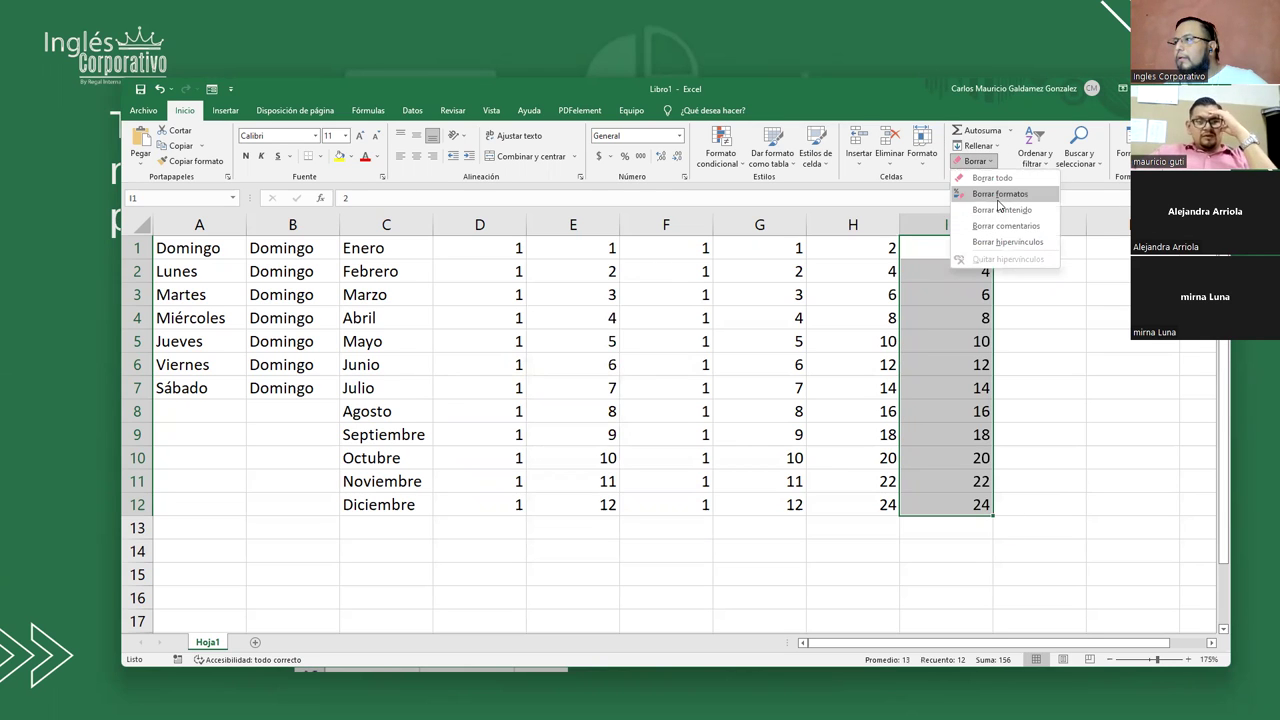
pyautogui.click(995, 195)
pyautogui.press('Delete')
pyautogui.click(943, 322)
pyautogui.click(948, 248)
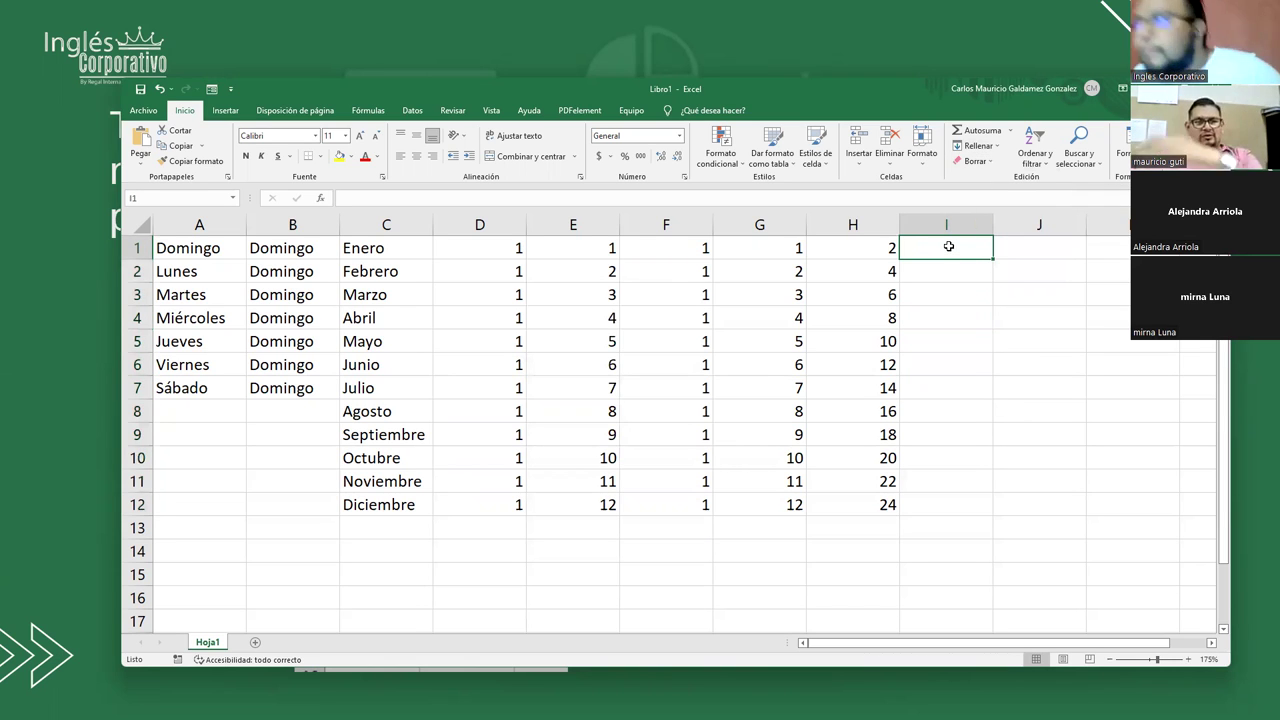
# - Enter A in I1 and B in I2, and right-align both cells
pyautogui.write('A')
pyautogui.press('Return')
pyautogui.write('B')
pyautogui.press('Return')
pyautogui.moveTo(948, 247); pyautogui.dragTo(1003, 292)
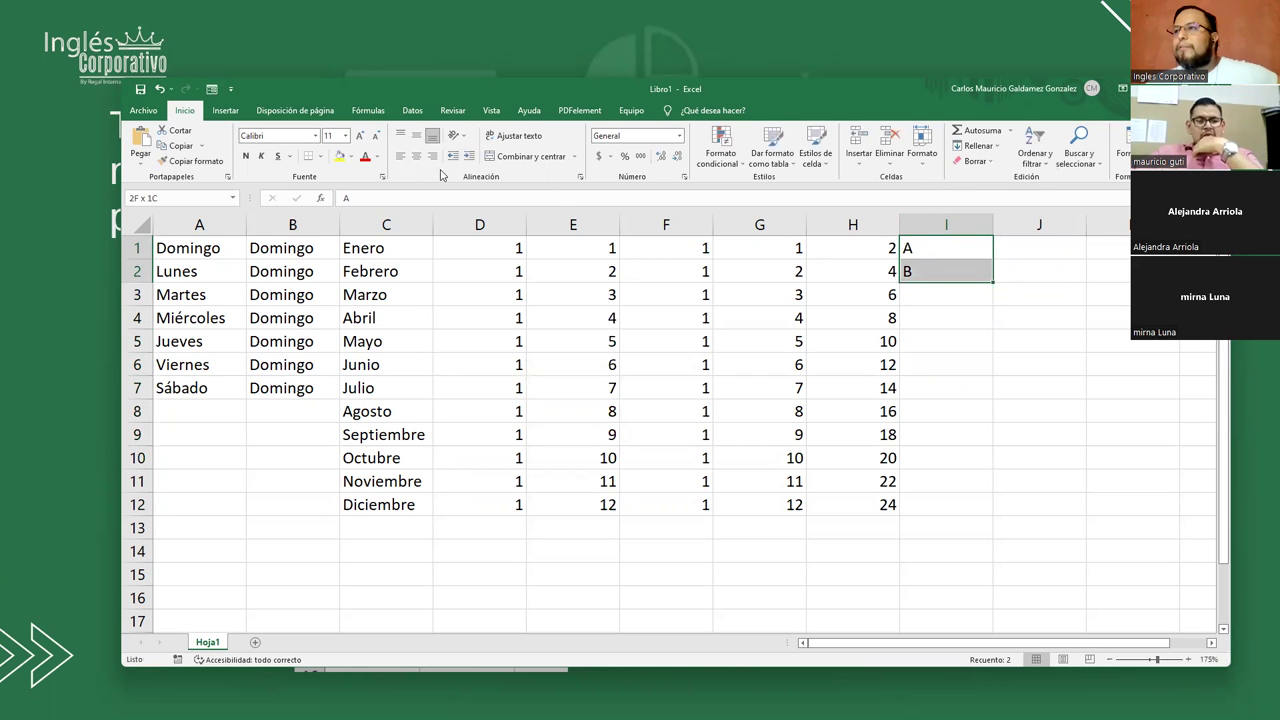
pyautogui.click(432, 156)
# - Extend the letters A and B down to I12 with the fill handle, and undo the fill
pyautogui.moveTo(996, 282); pyautogui.dragTo(963, 497)
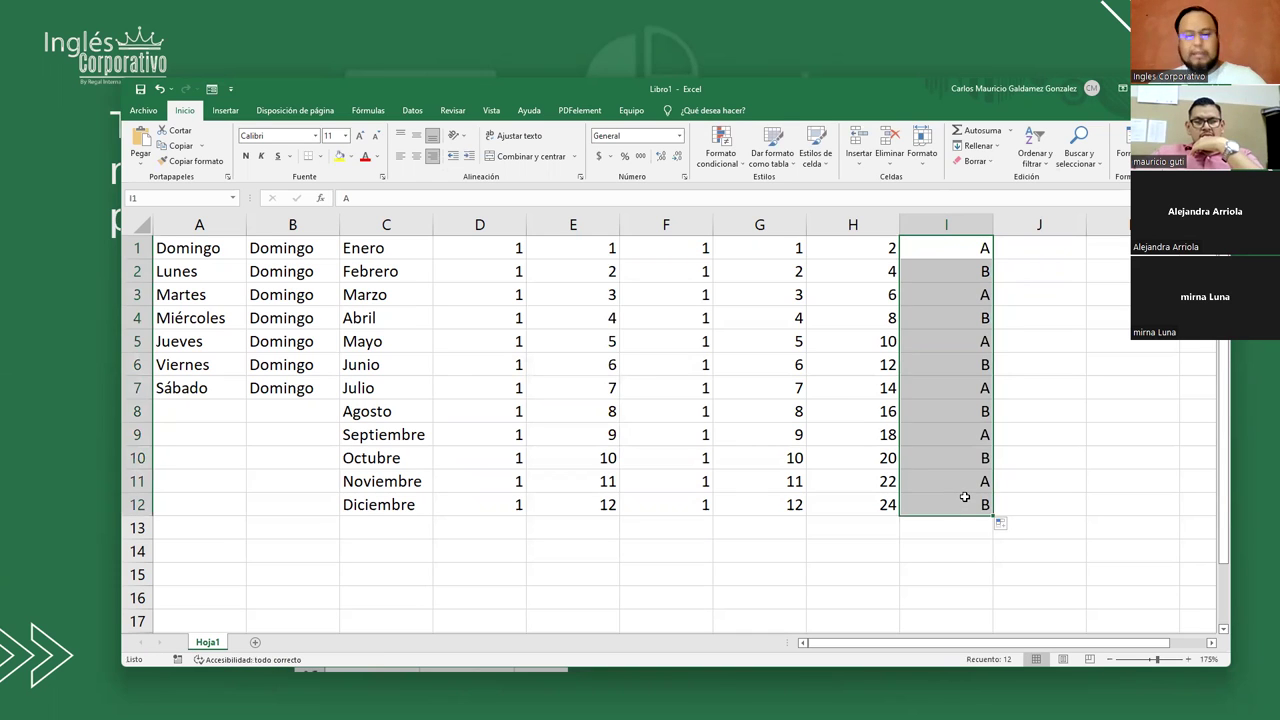
pyautogui.hotkey('ctrl', 'z')
# - Try to fill I1:I12 from the letters A and B with a linear column series incrementing by 1
pyautogui.moveTo(965, 251); pyautogui.dragTo(970, 497)
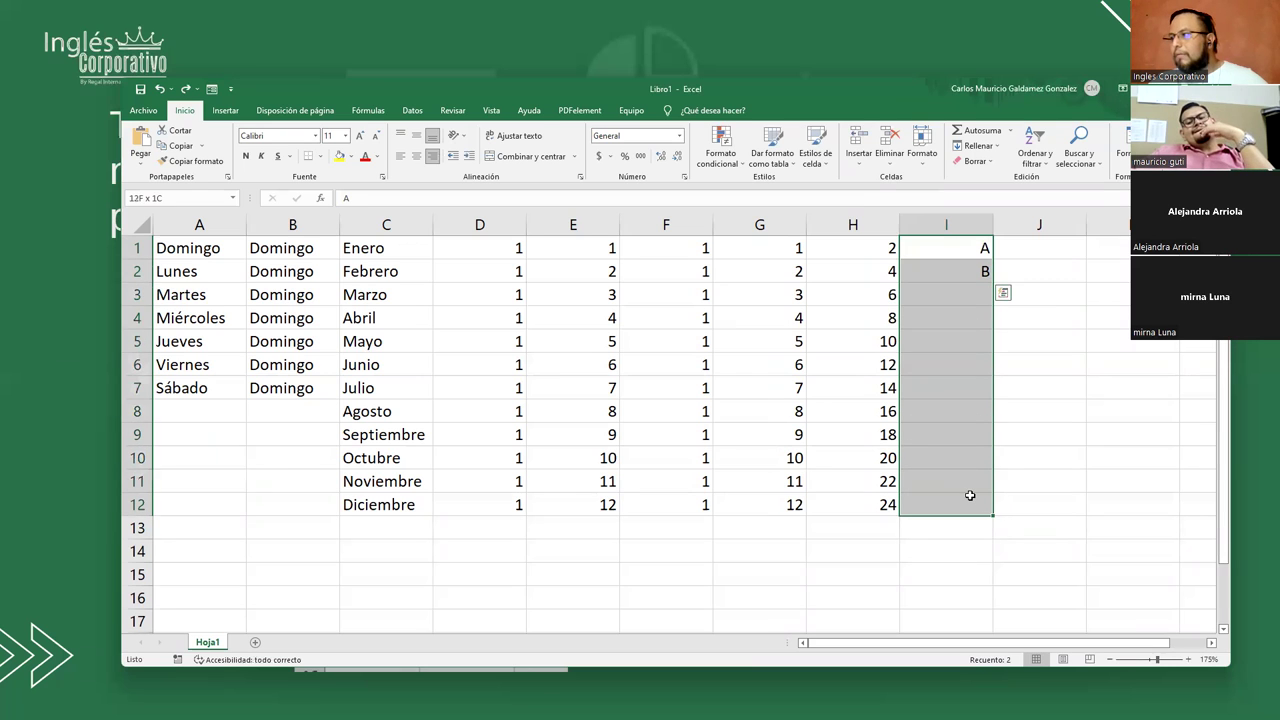
pyautogui.click(995, 150)
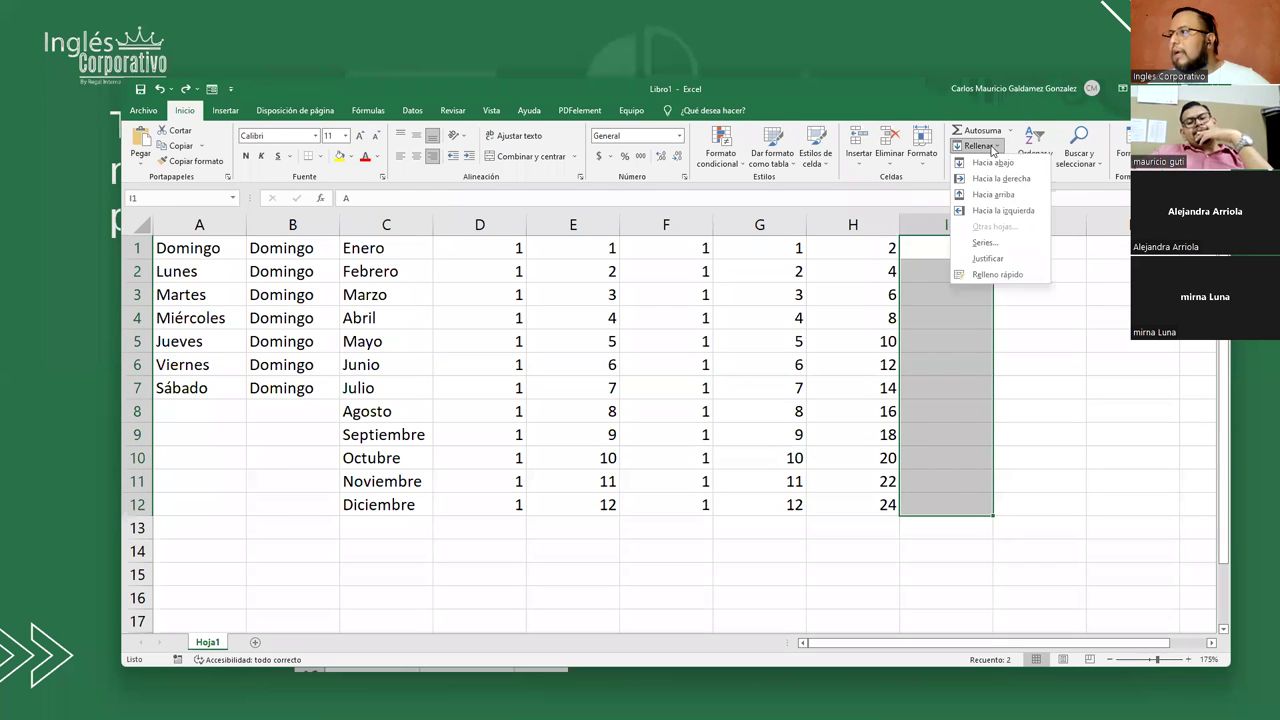
pyautogui.click(1001, 251)
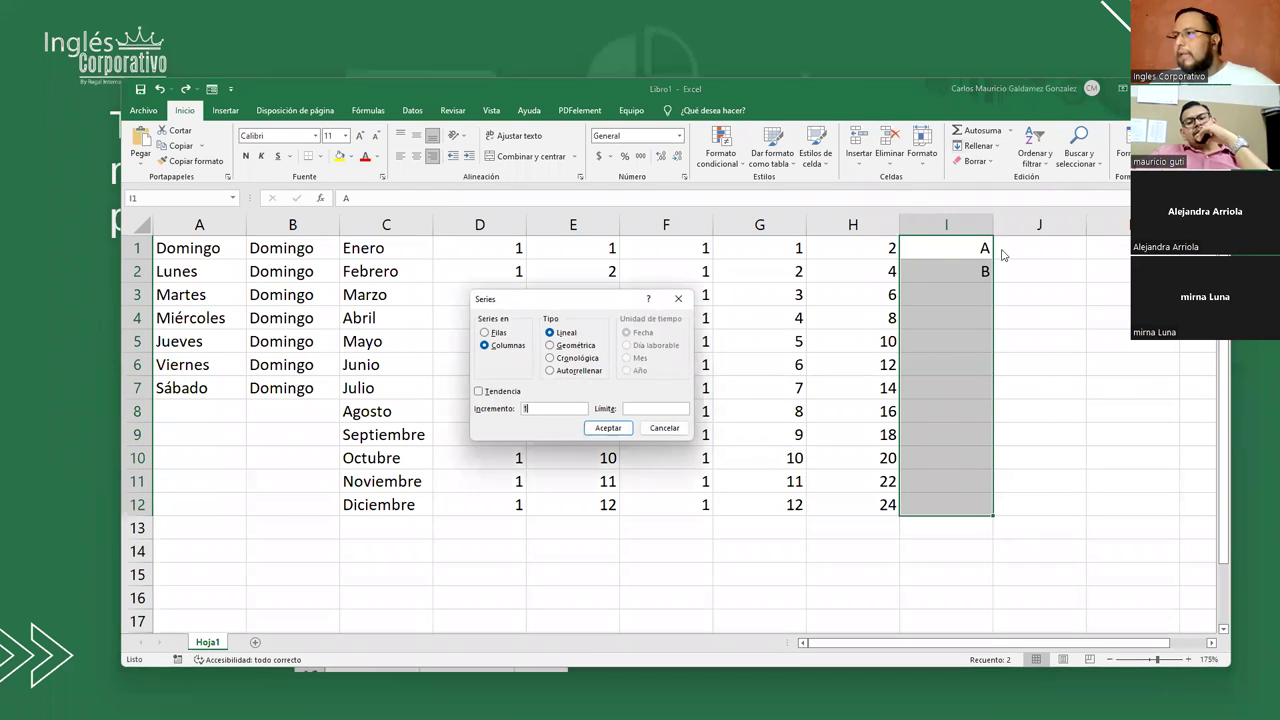
pyautogui.click(609, 428)
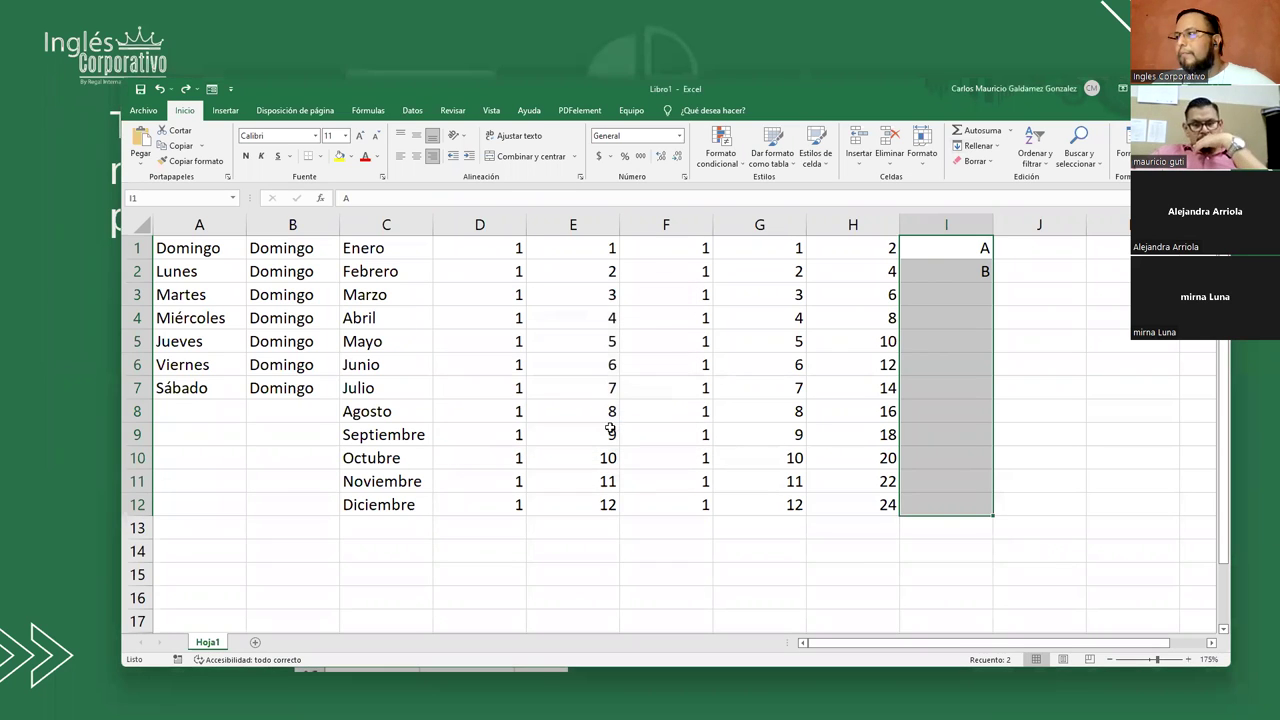
# - Try to fill I1:I12 from A and B with a column series of type Geométrica and increment 1
pyautogui.click(986, 147)
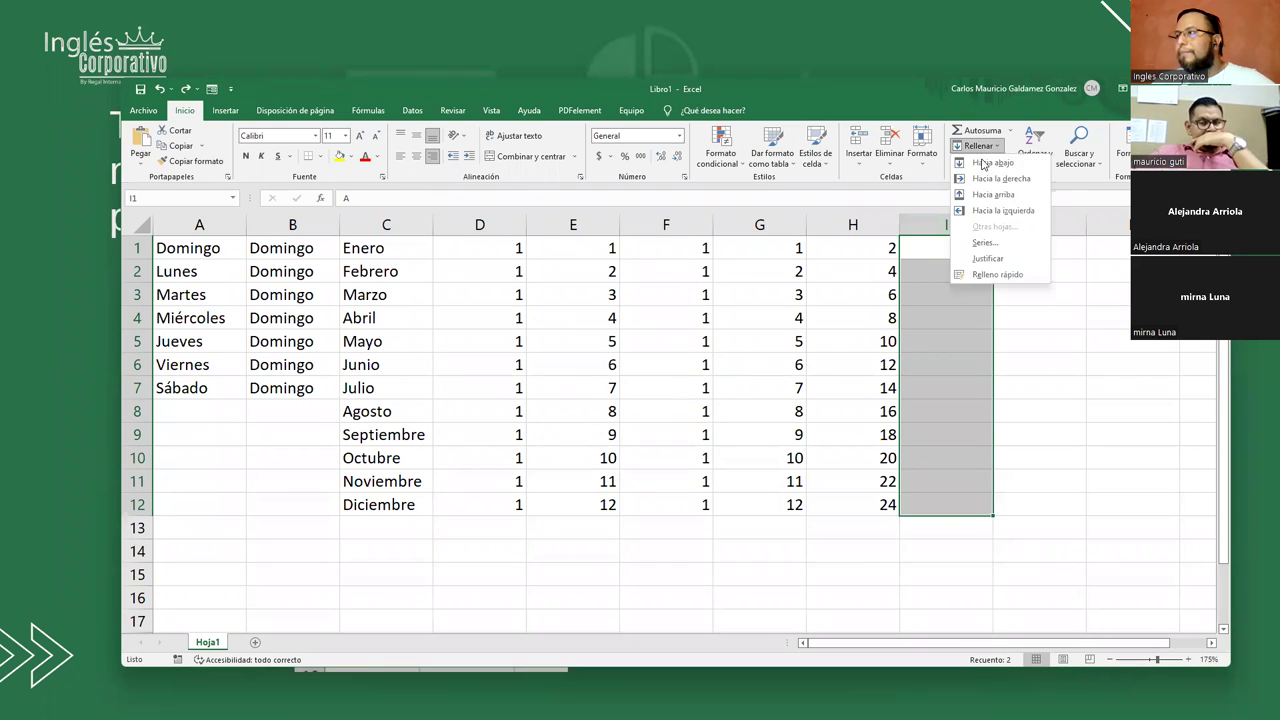
pyautogui.click(982, 243)
pyautogui.click(576, 346)
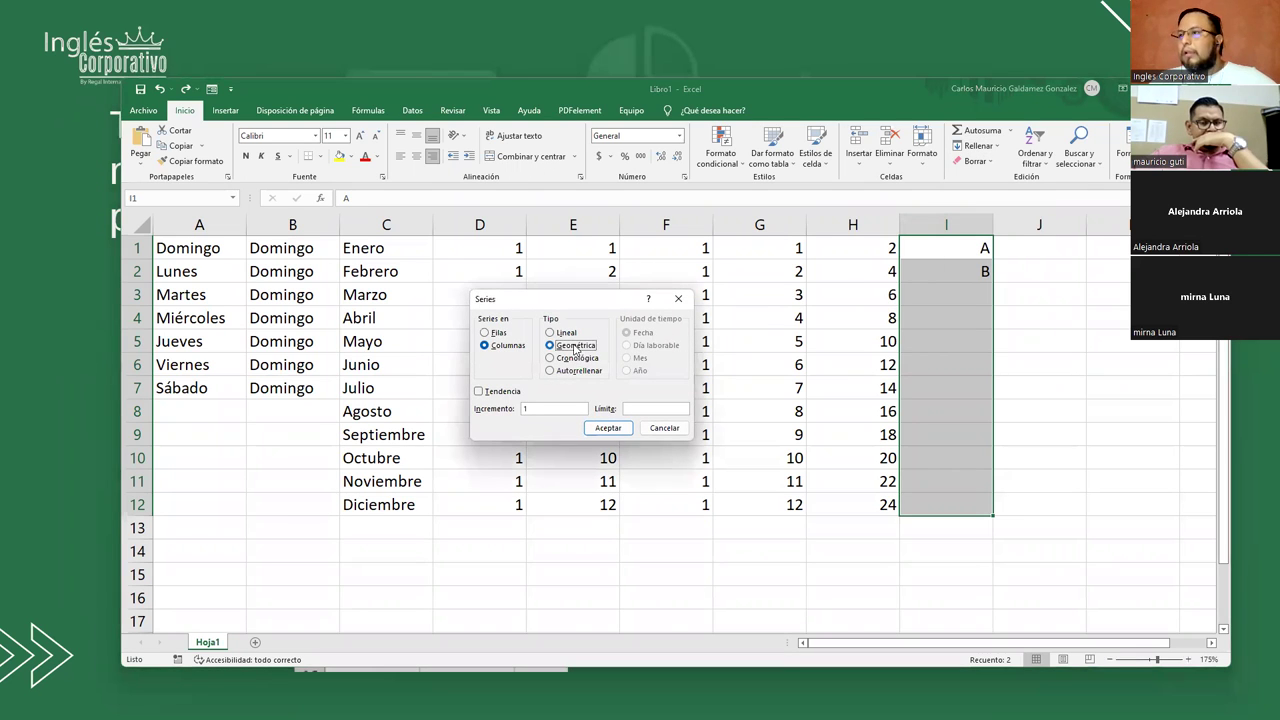
pyautogui.click(608, 428)
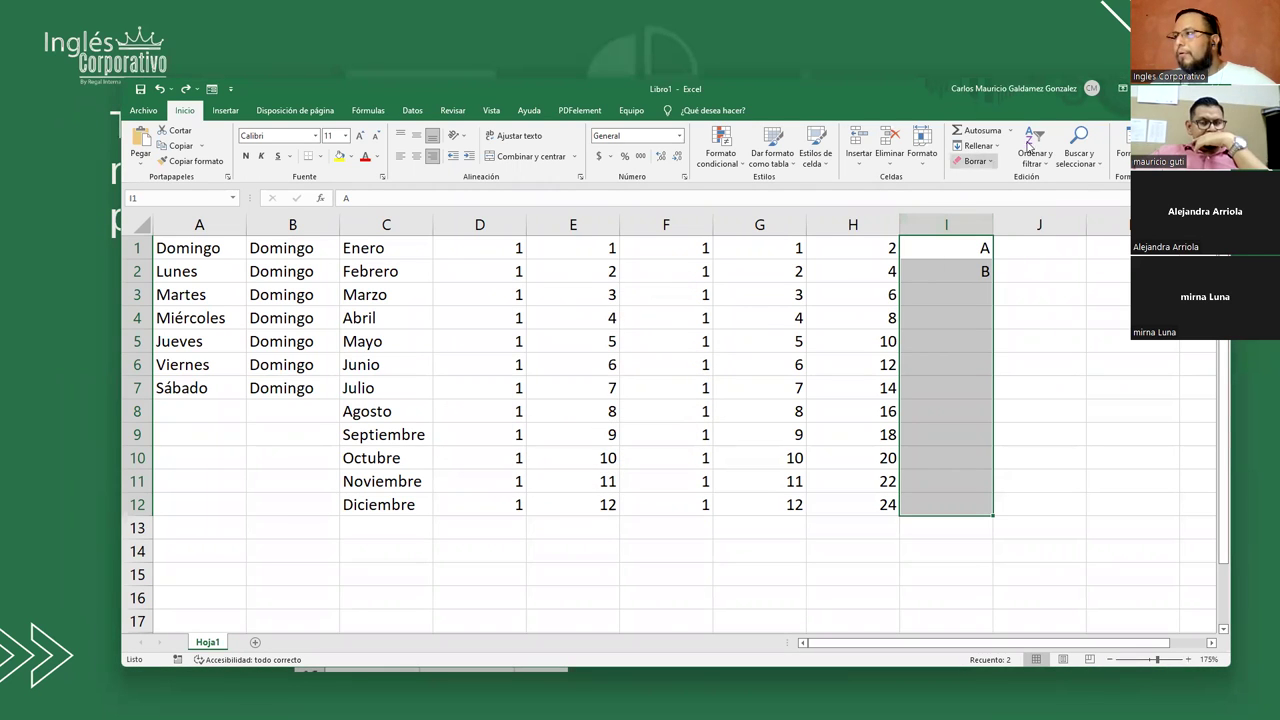
# - Try to fill I1:I12 from A and B with a Cronológica column series using the unit Fecha and increment 1
pyautogui.click(983, 131)
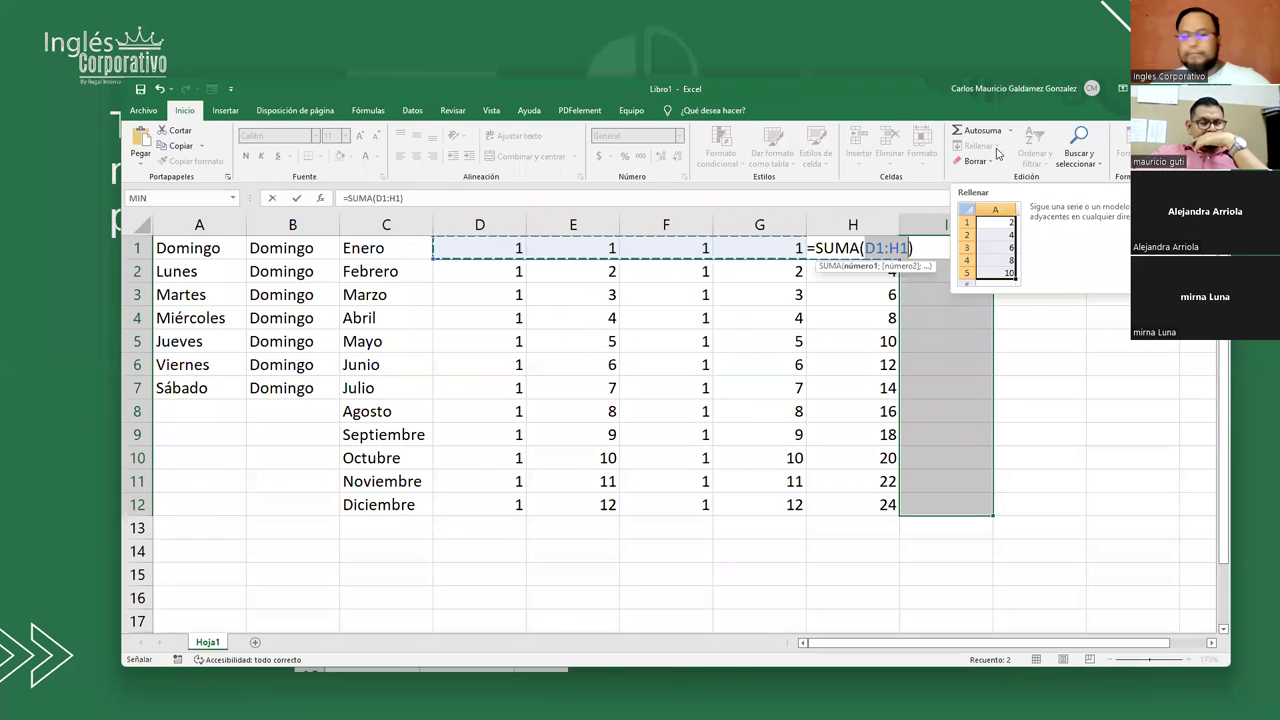
pyautogui.press('Escape')
pyautogui.click(978, 146)
pyautogui.click(1003, 243)
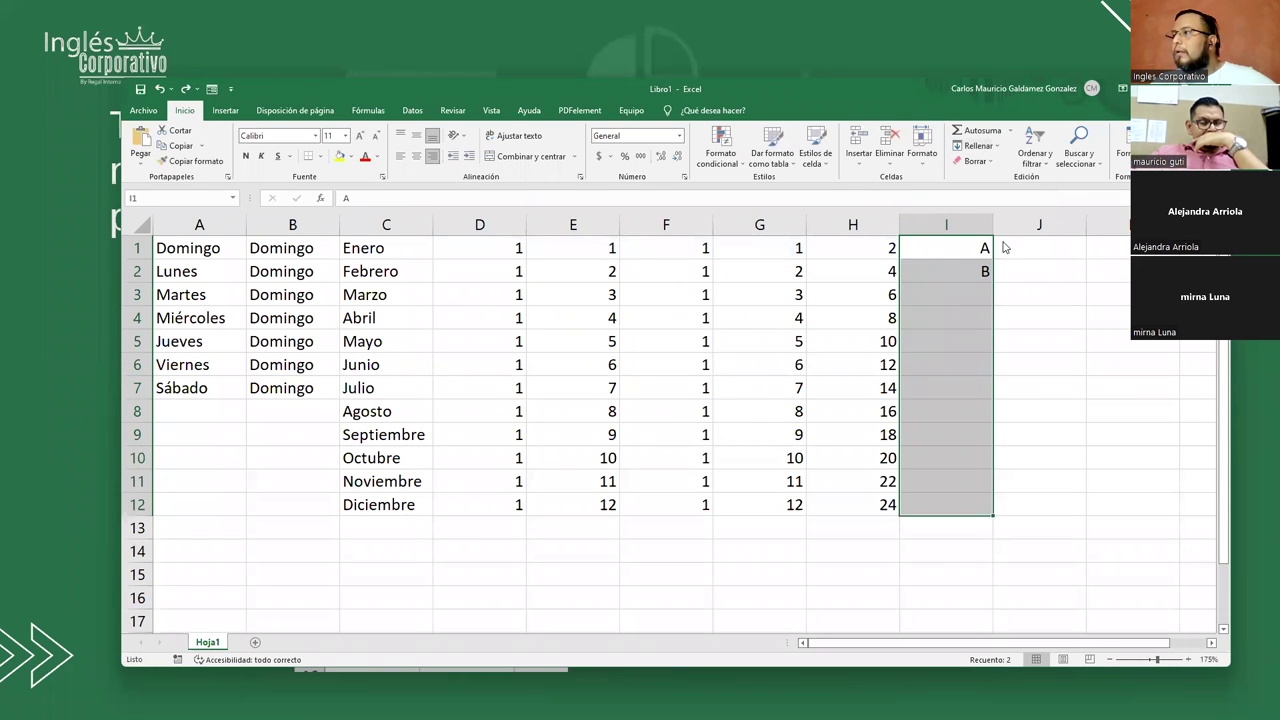
pyautogui.click(580, 358)
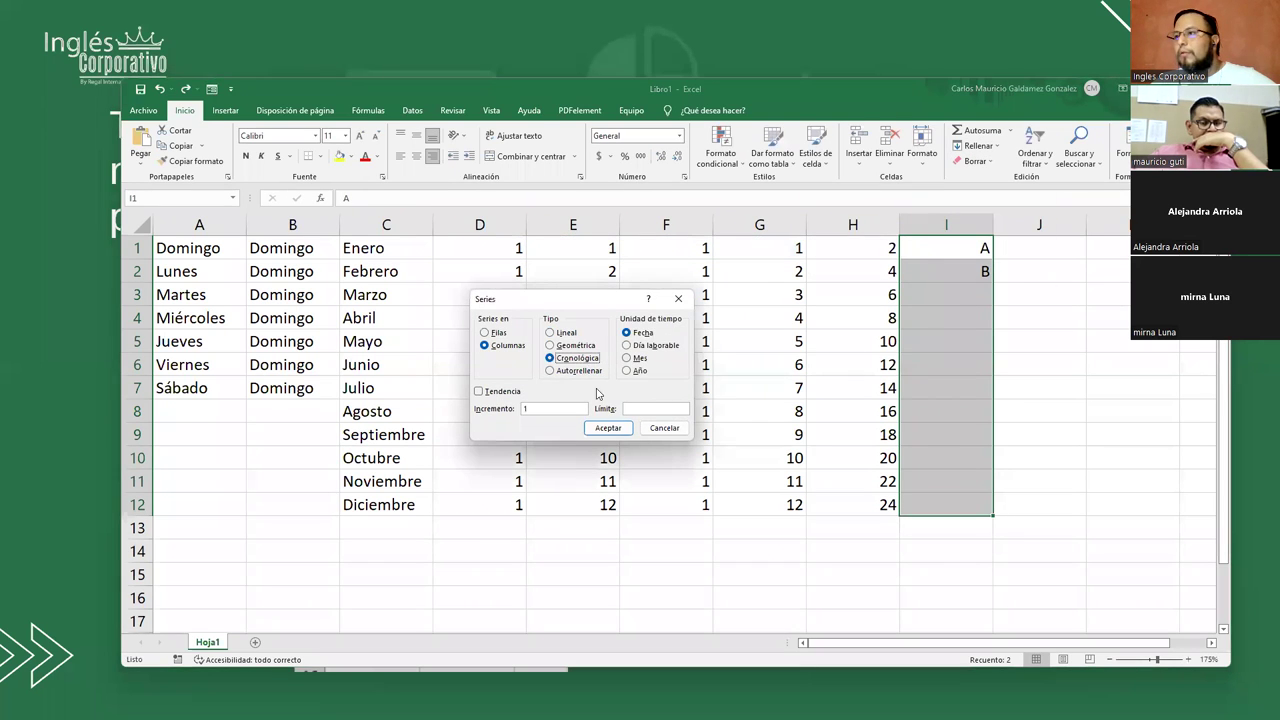
pyautogui.click(607, 428)
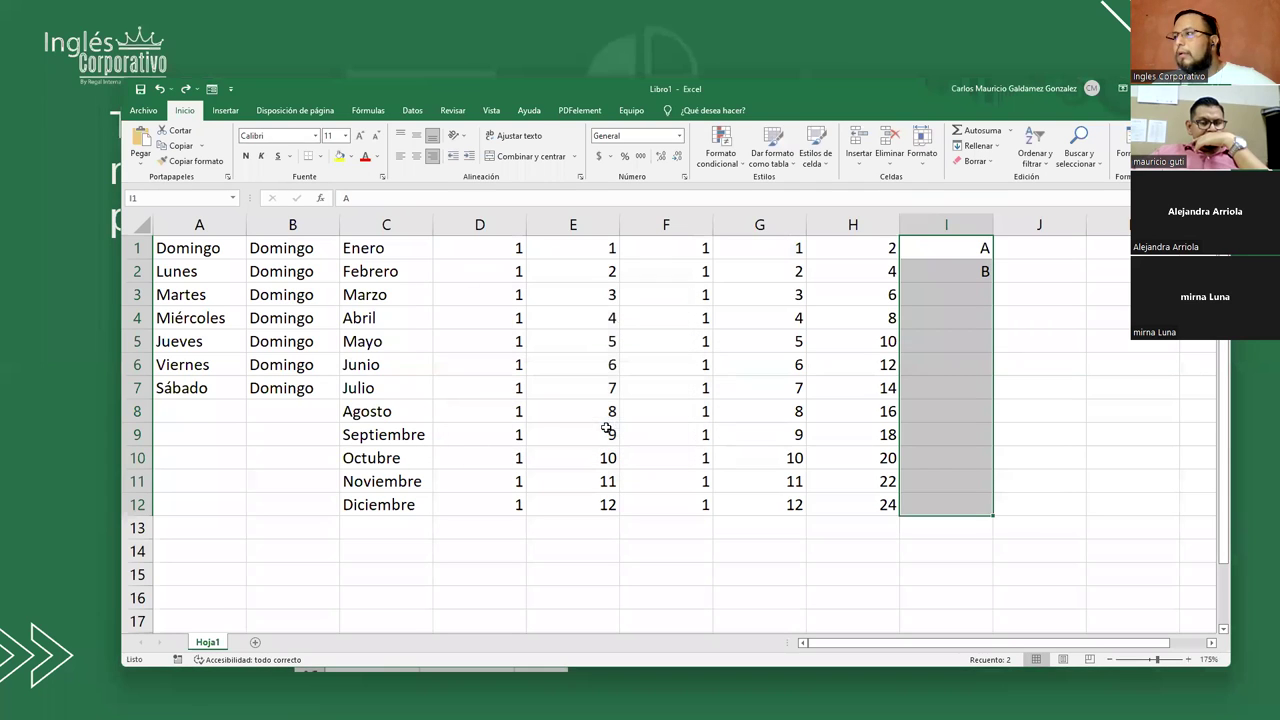
pyautogui.moveTo(942, 240); pyautogui.dragTo(980, 276)
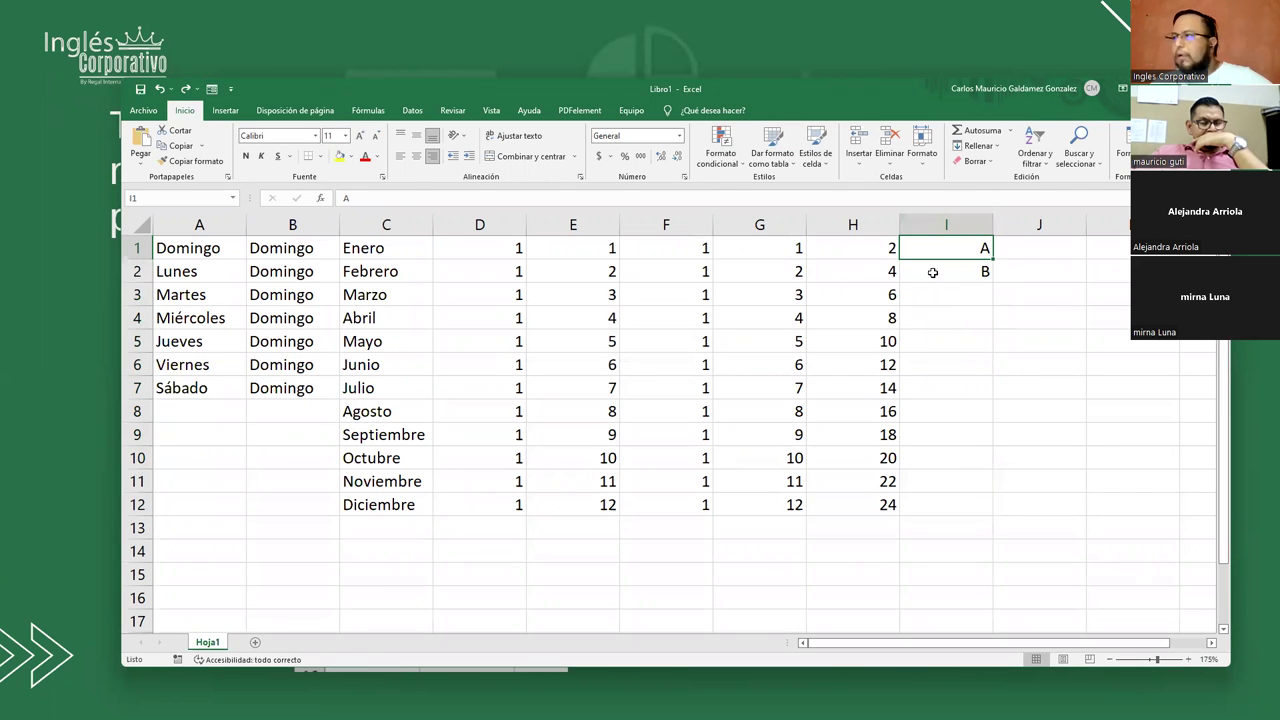
pyautogui.press('Return')
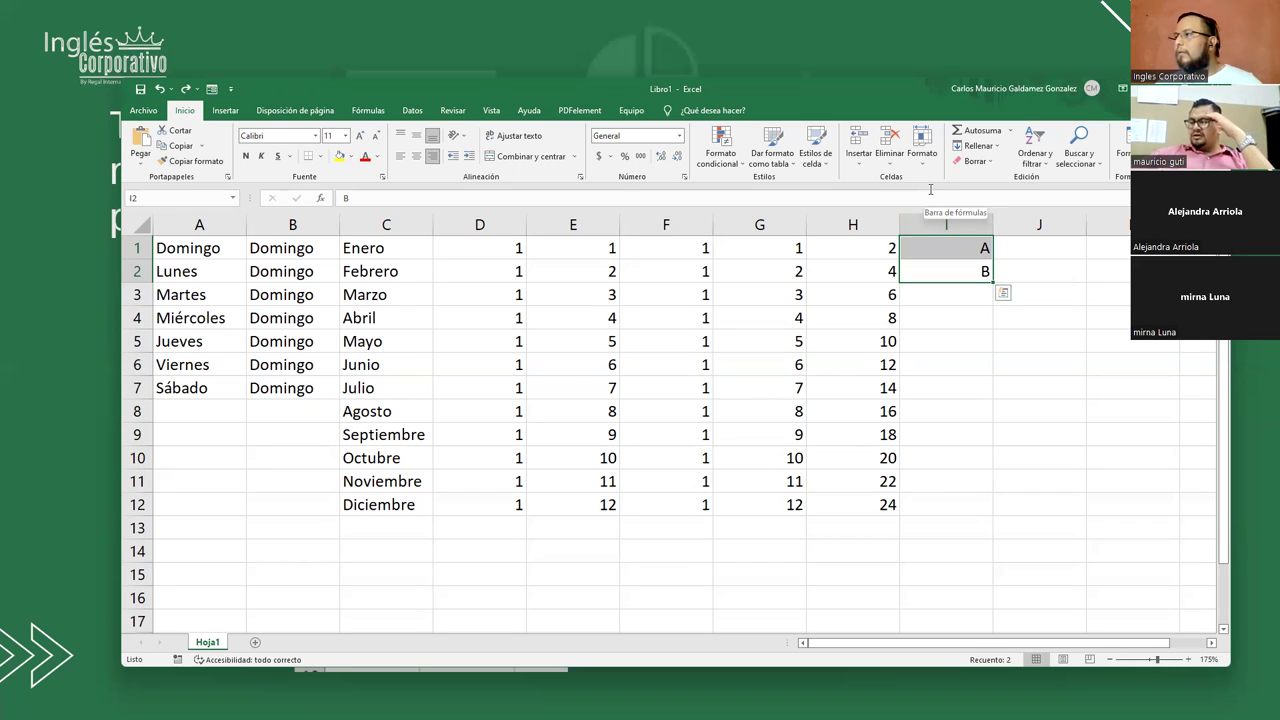
pyautogui.click(943, 253)
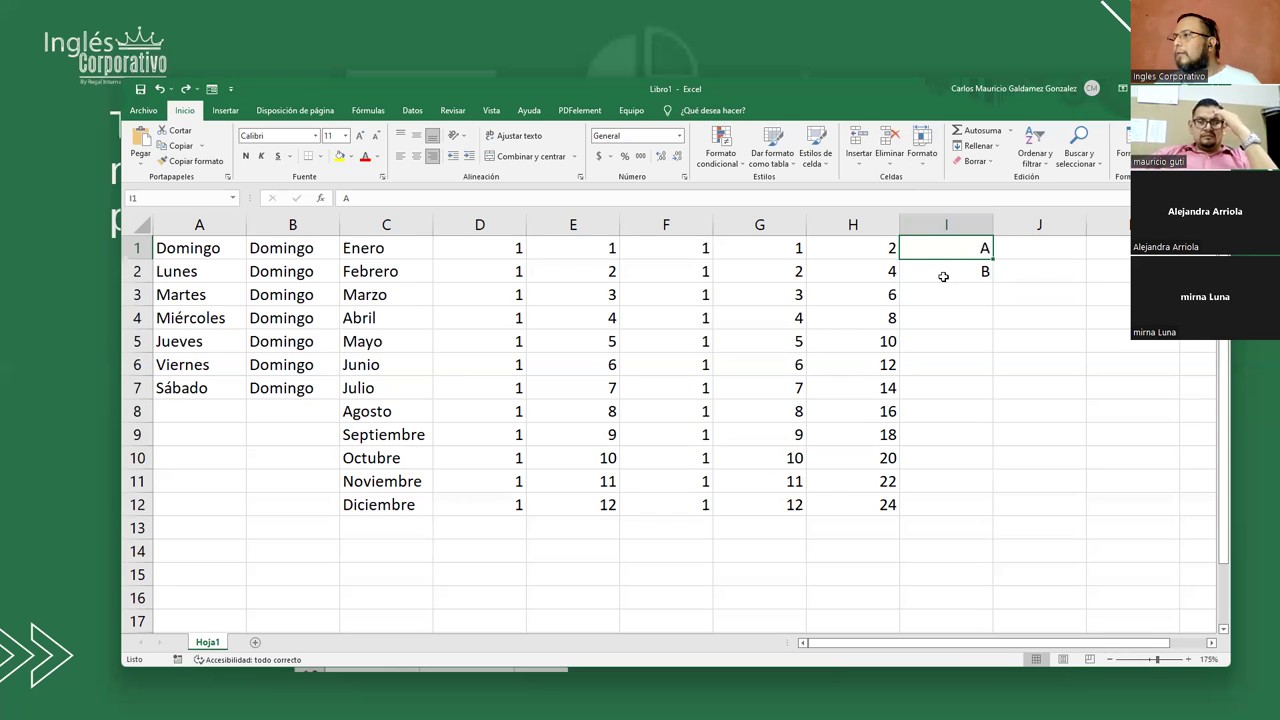
pyautogui.click(975, 145)
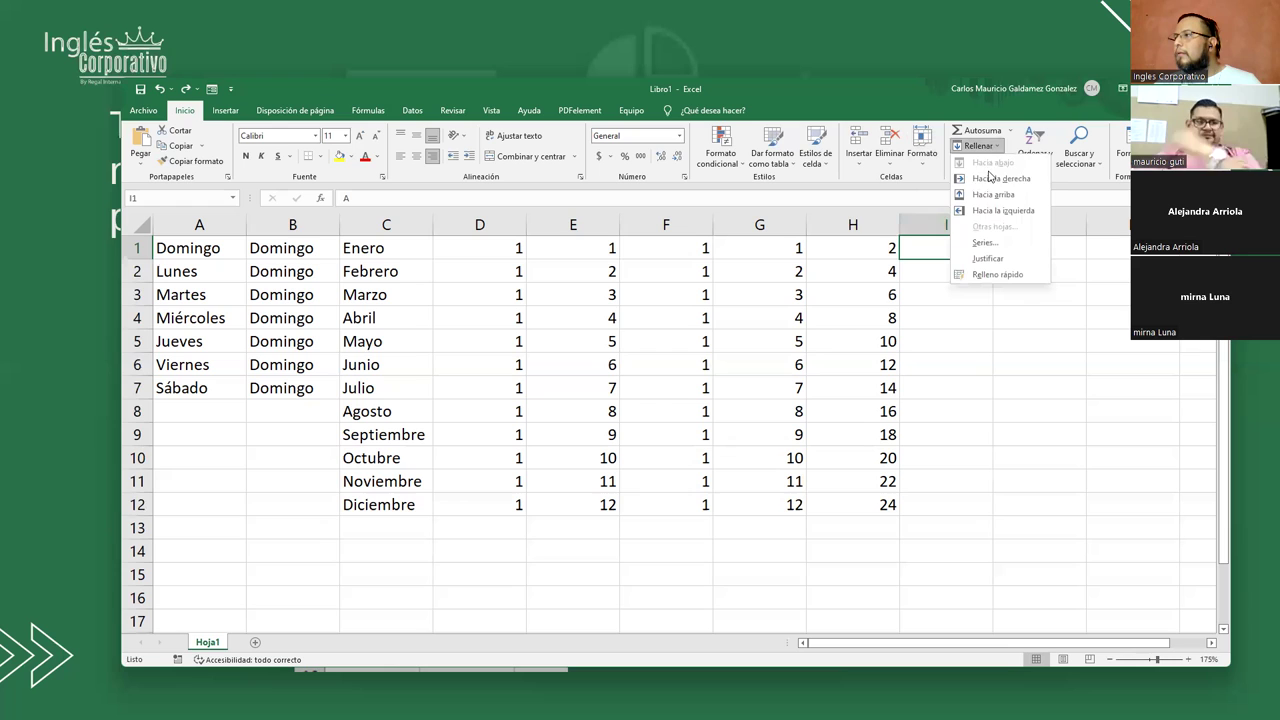
pyautogui.click(990, 243)
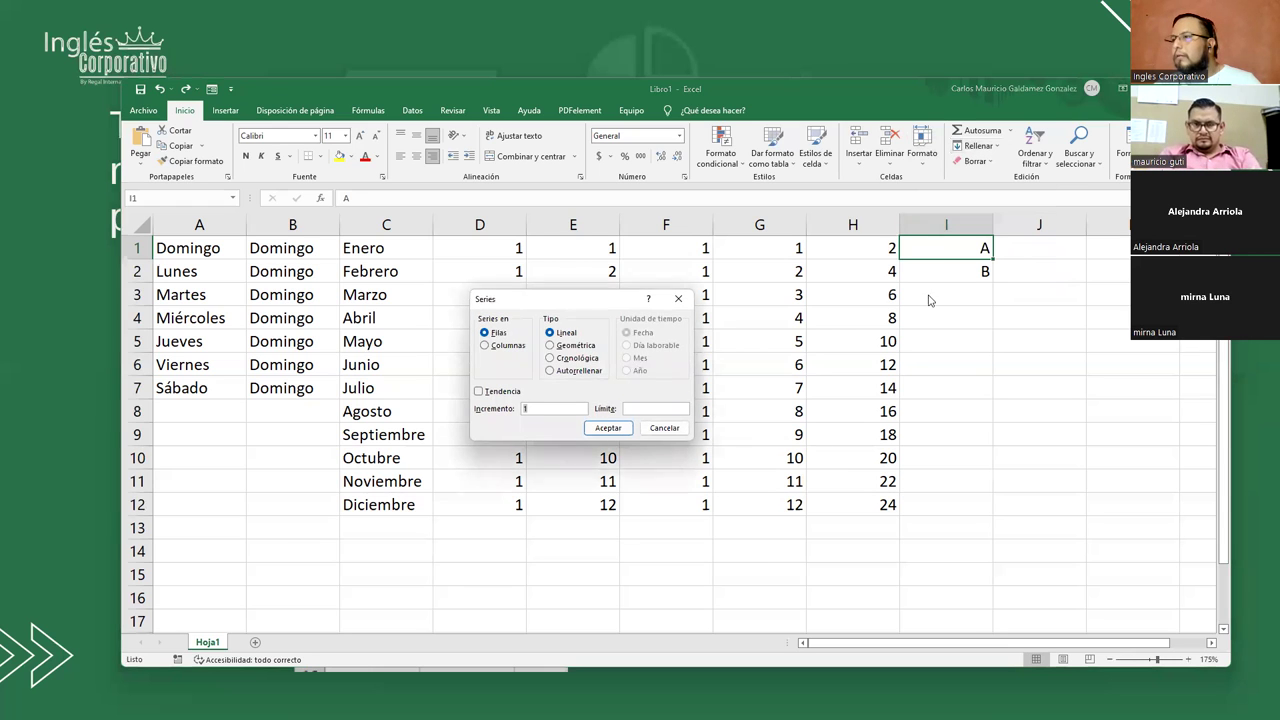
pyautogui.click(660, 428)
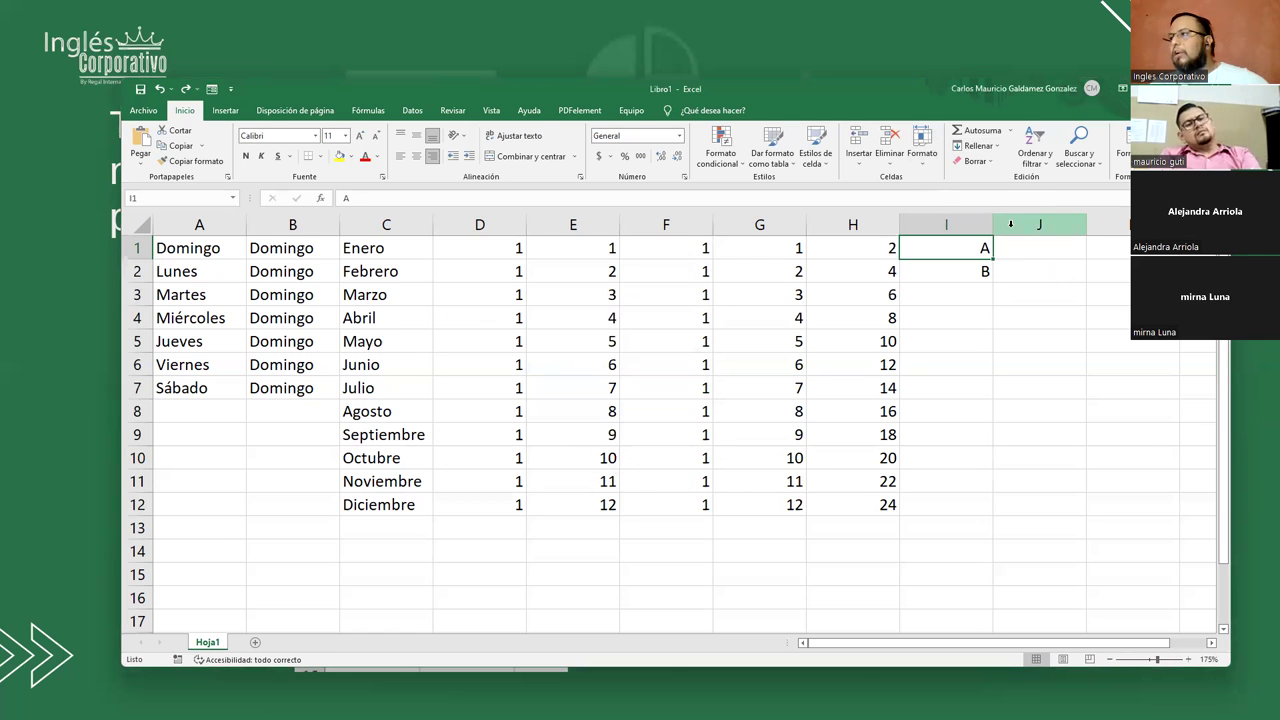
# - Clear the letters in I1:I2 and enter the formula =CARACTER(FILA(65:65)) in I1
pyautogui.moveTo(948, 254); pyautogui.dragTo(948, 262)
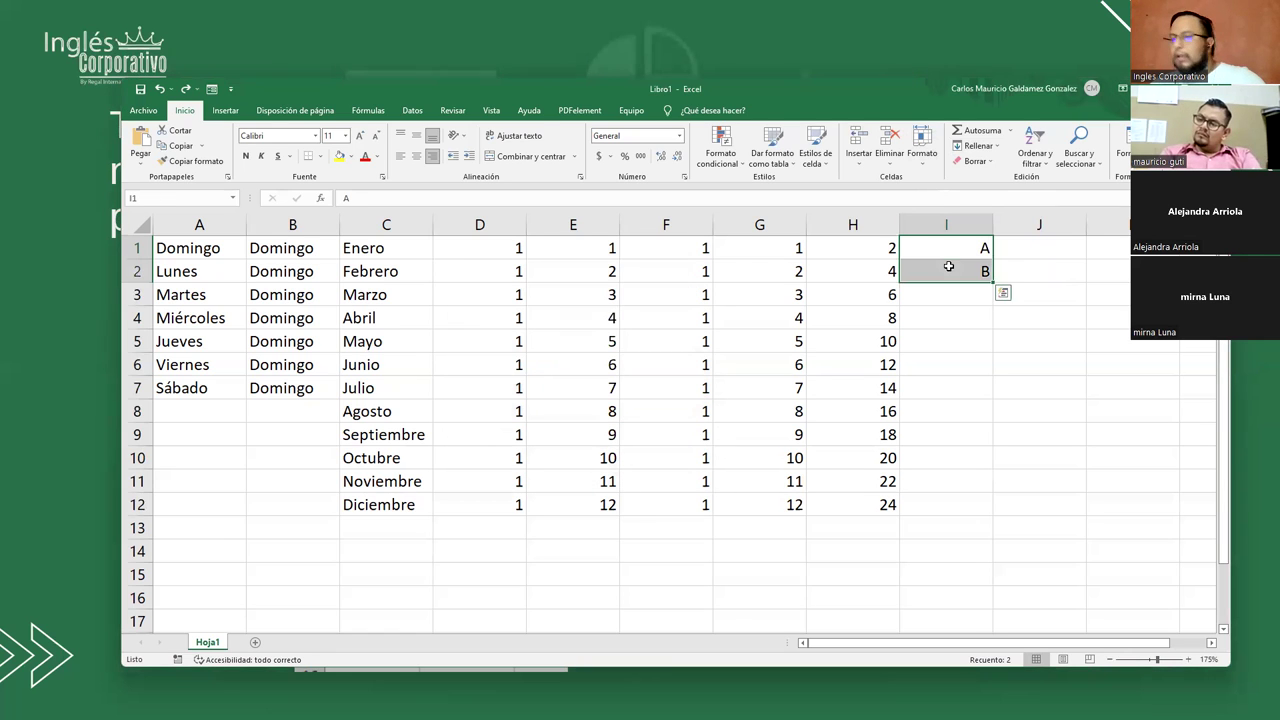
pyautogui.press('Delete')
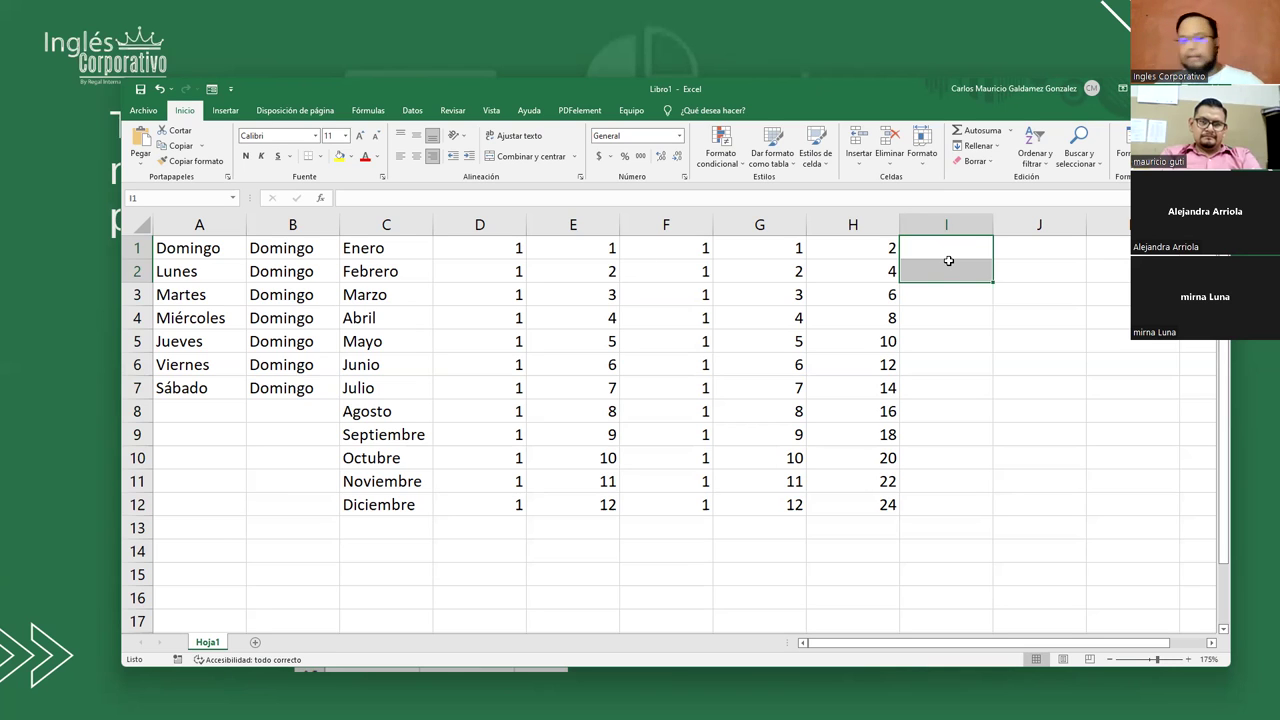
pyautogui.moveTo(948, 261); pyautogui.dragTo(948, 259)
pyautogui.write('=cara')
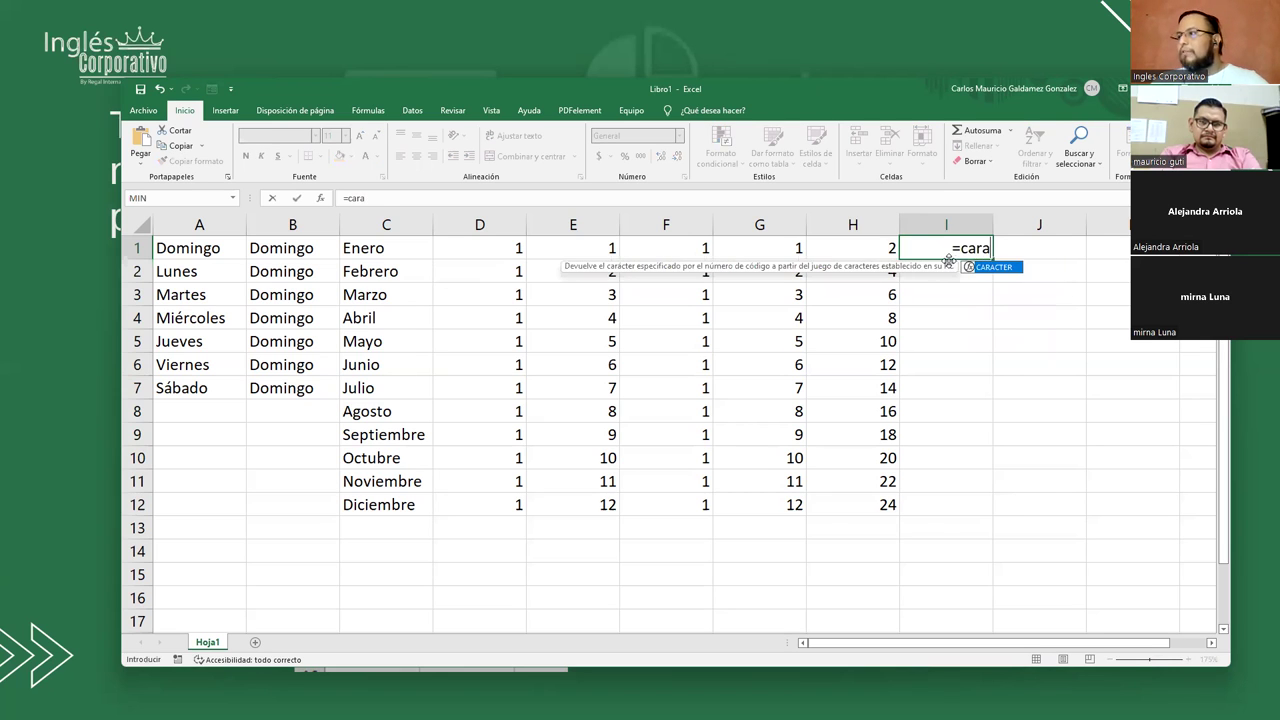
pyautogui.press('Tab')
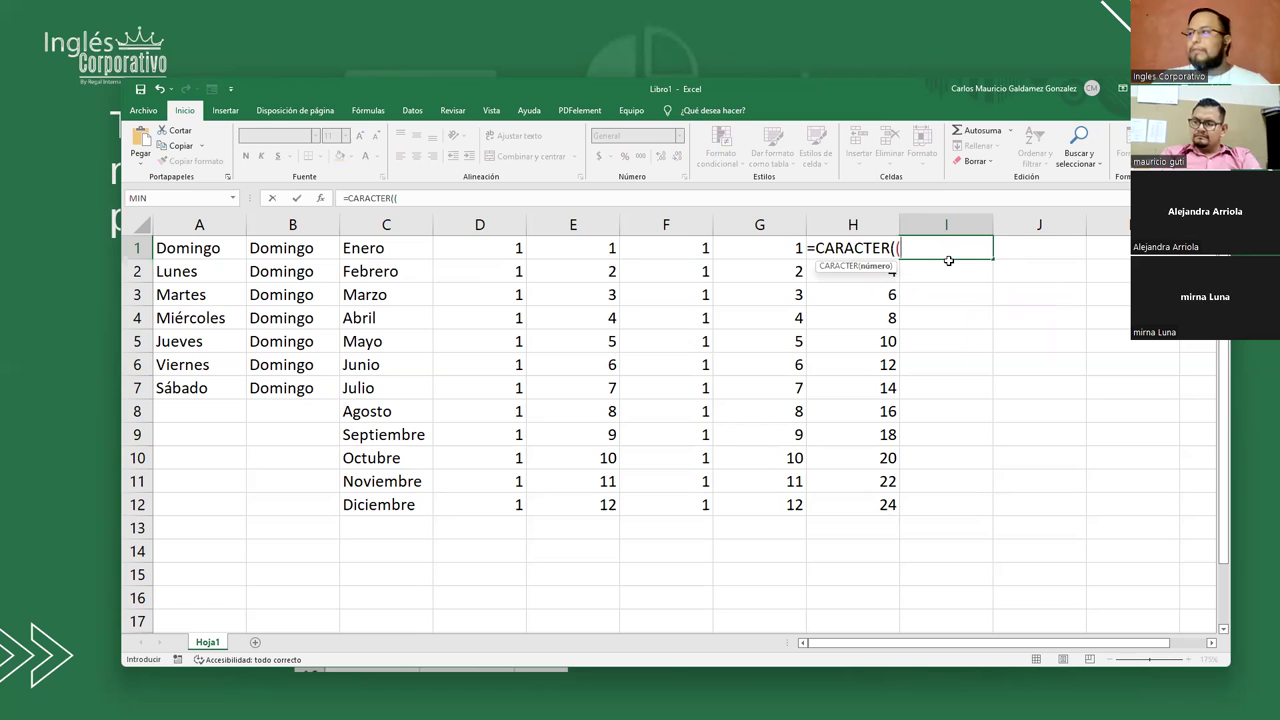
pyautogui.write('di')
pyautogui.press('BackSpace')
pyautogui.press('BackSpace')
pyautogui.write('fila')
pyautogui.press('Tab')
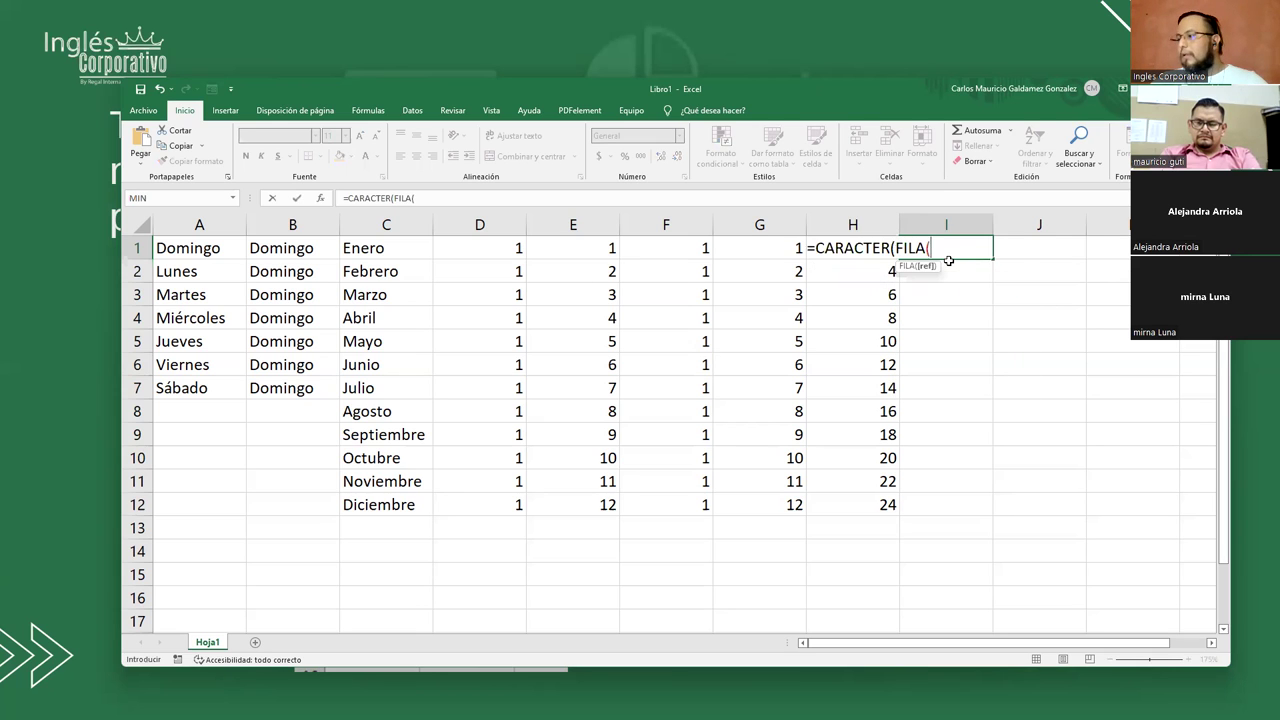
pyautogui.write('65:65')
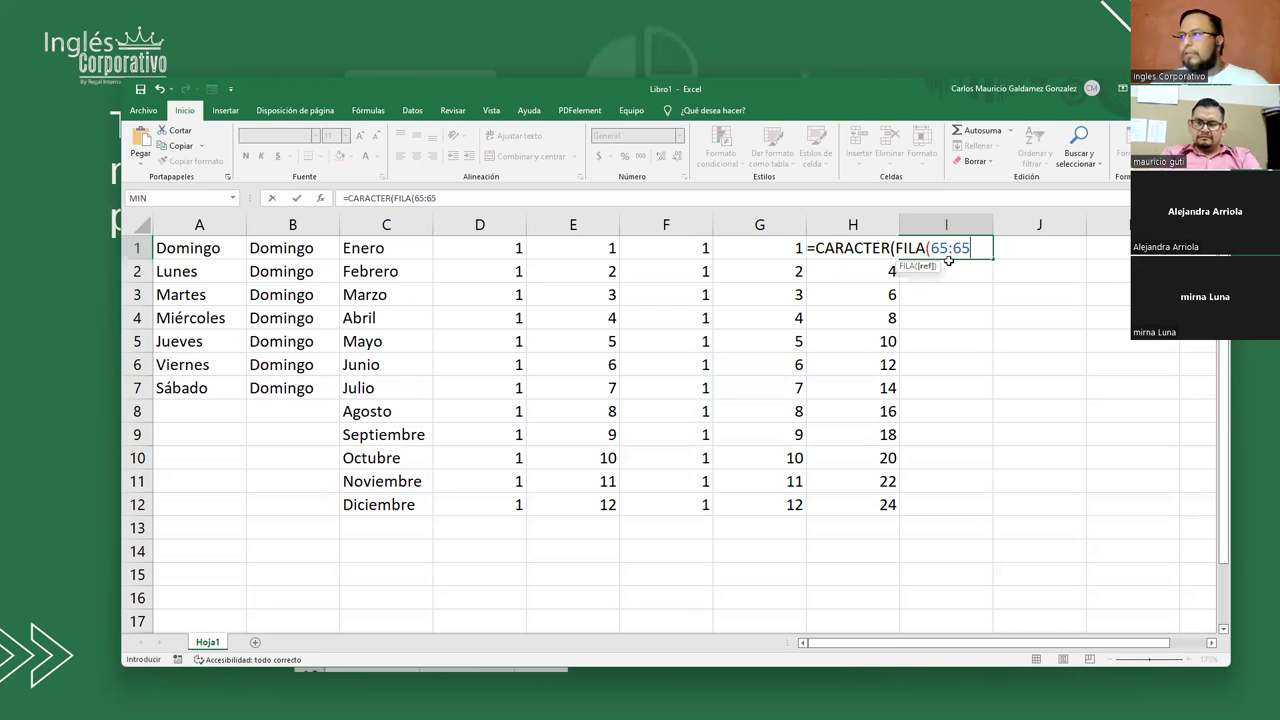
pyautogui.write('))')
pyautogui.press('Return')
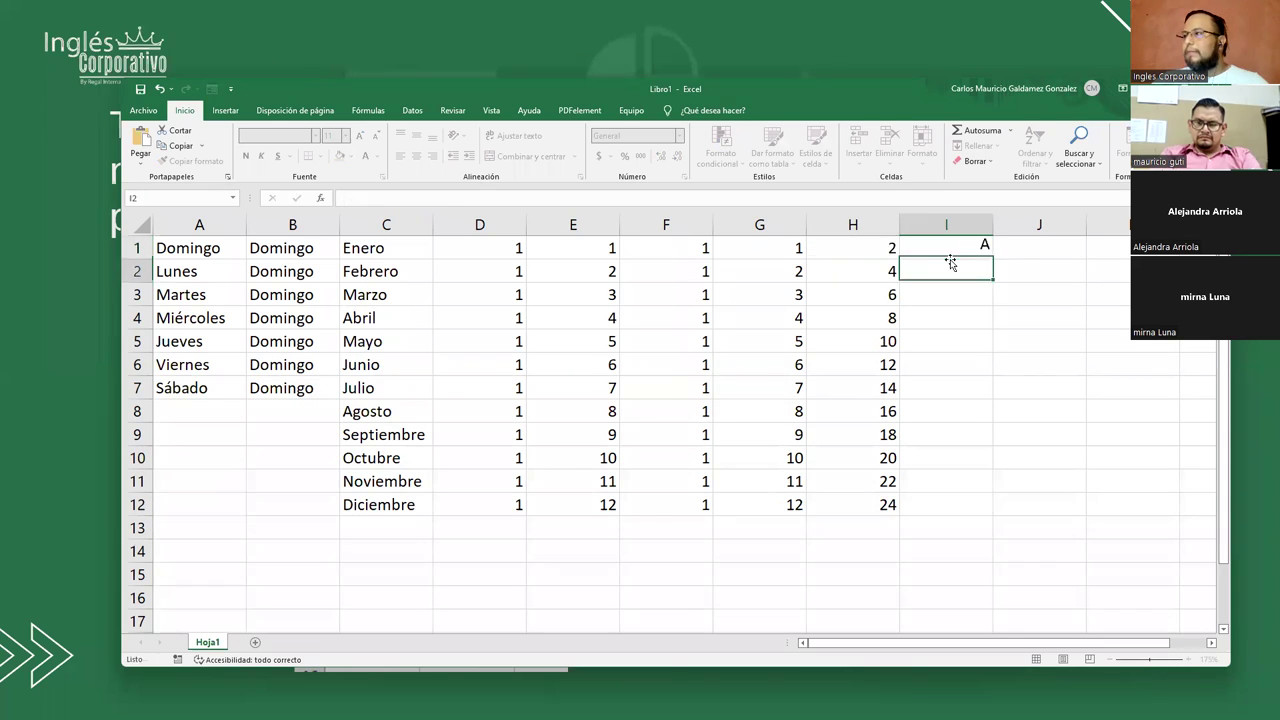
# - Copy the I1 formula down to I12 with the fill handle, and review the formula in I1 without changing it
pyautogui.click(962, 249)
pyautogui.moveTo(991, 259); pyautogui.dragTo(957, 506)
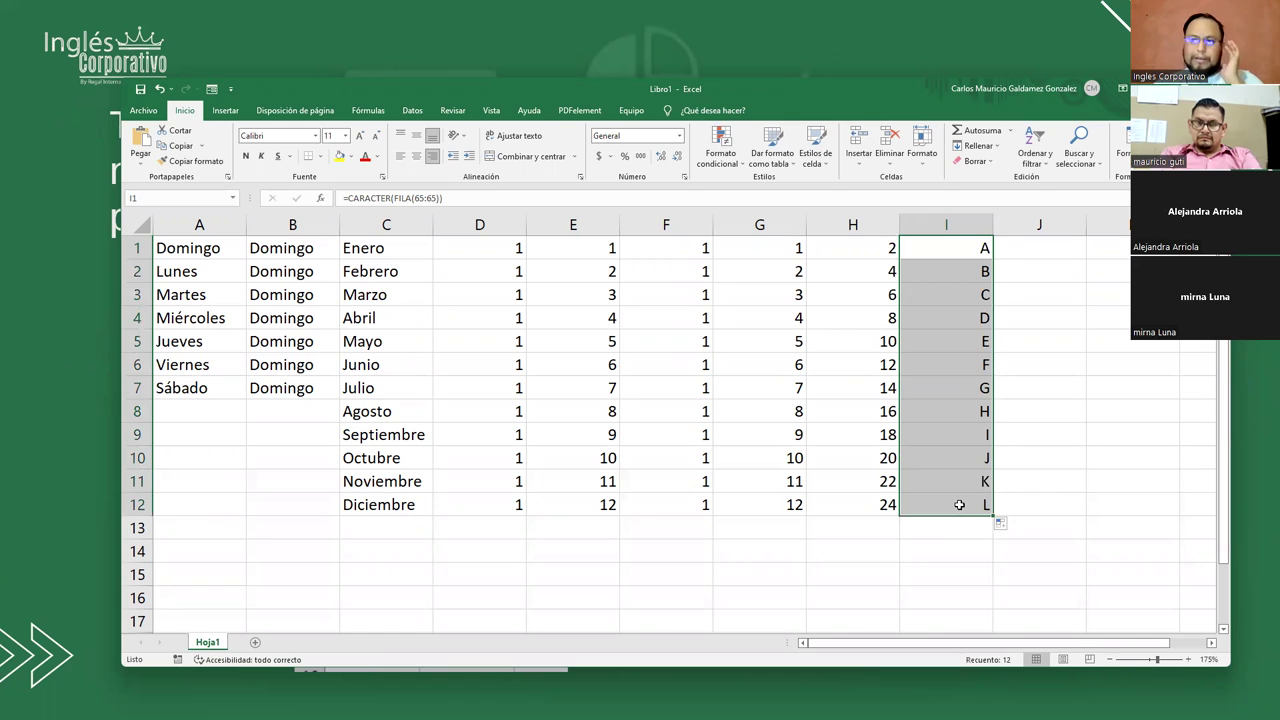
pyautogui.click(968, 245)
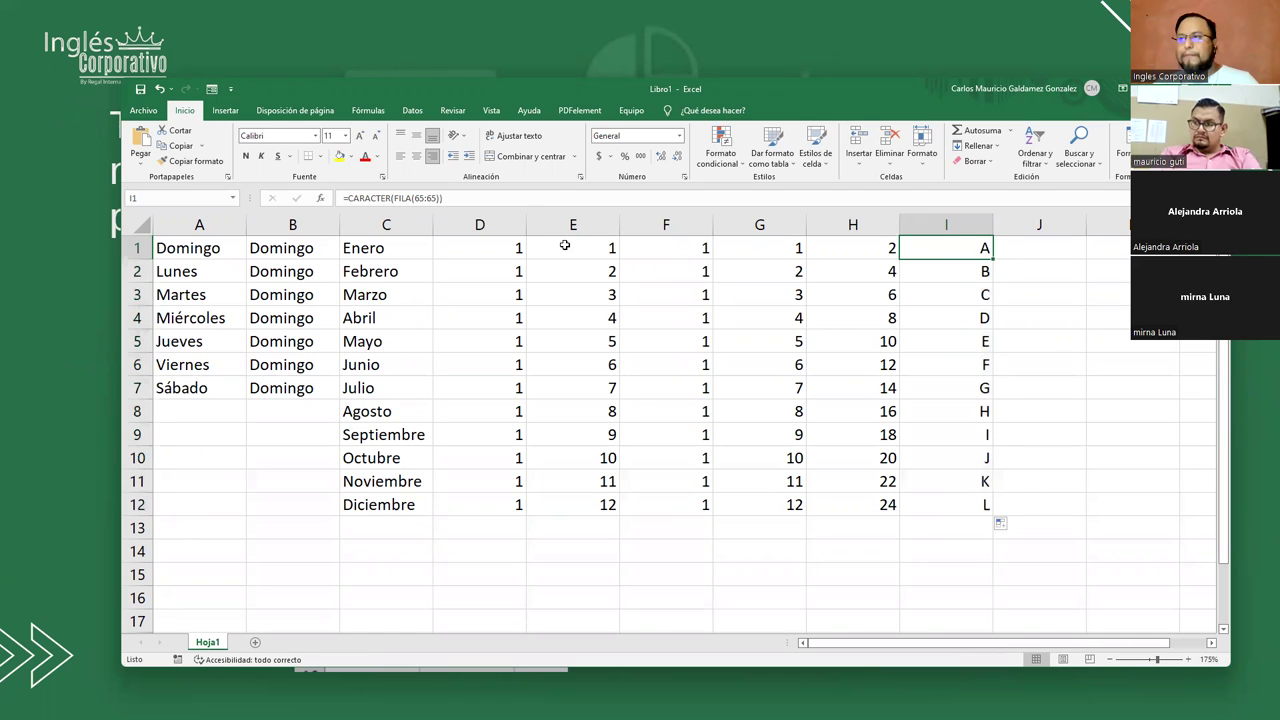
pyautogui.click(422, 199)
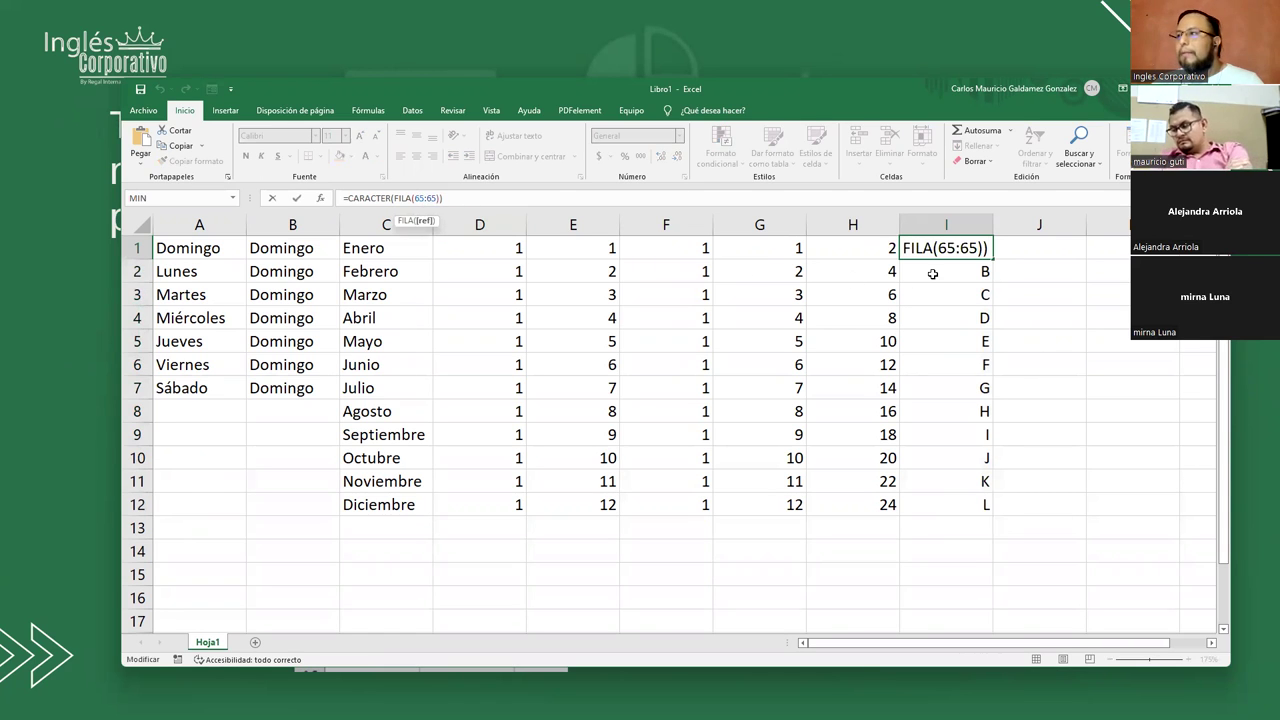
pyautogui.click(927, 250)
pyautogui.press('Escape')
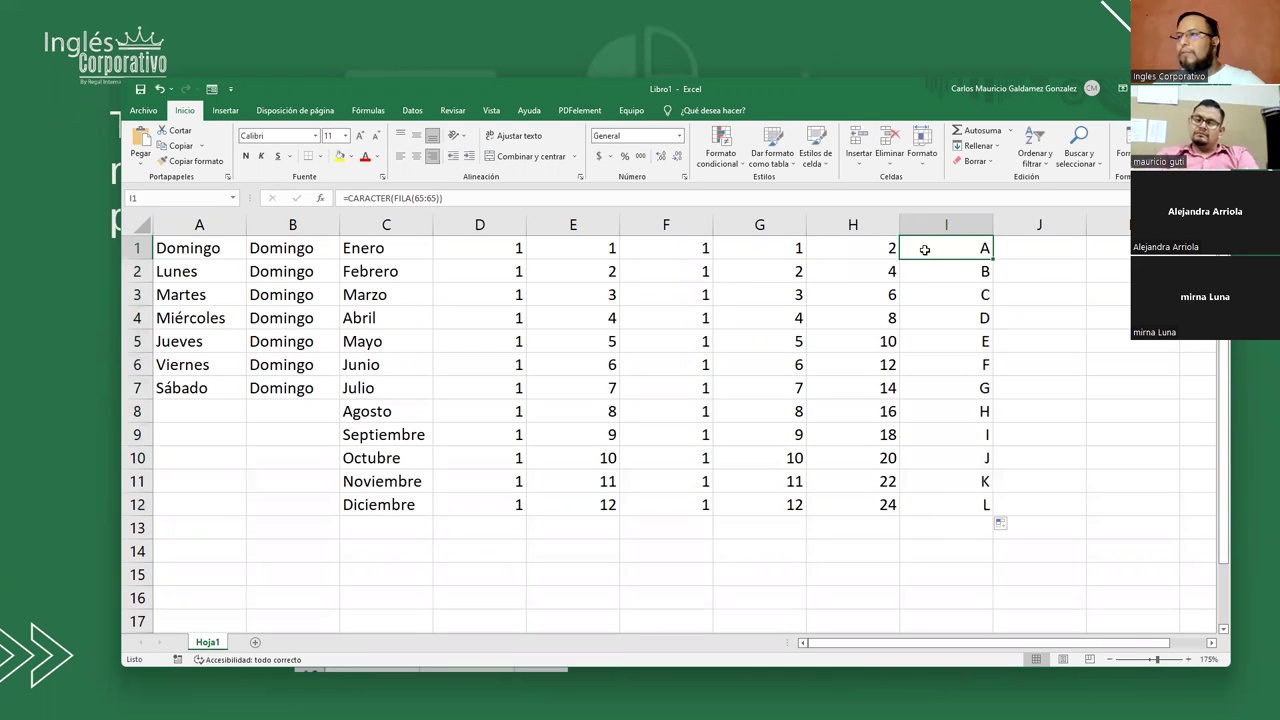
# - Extend the letter formula in column I down to I26 with the fill handle, and open the formula in I1 for review
pyautogui.doubleClick(927, 249)
pyautogui.press('Escape')
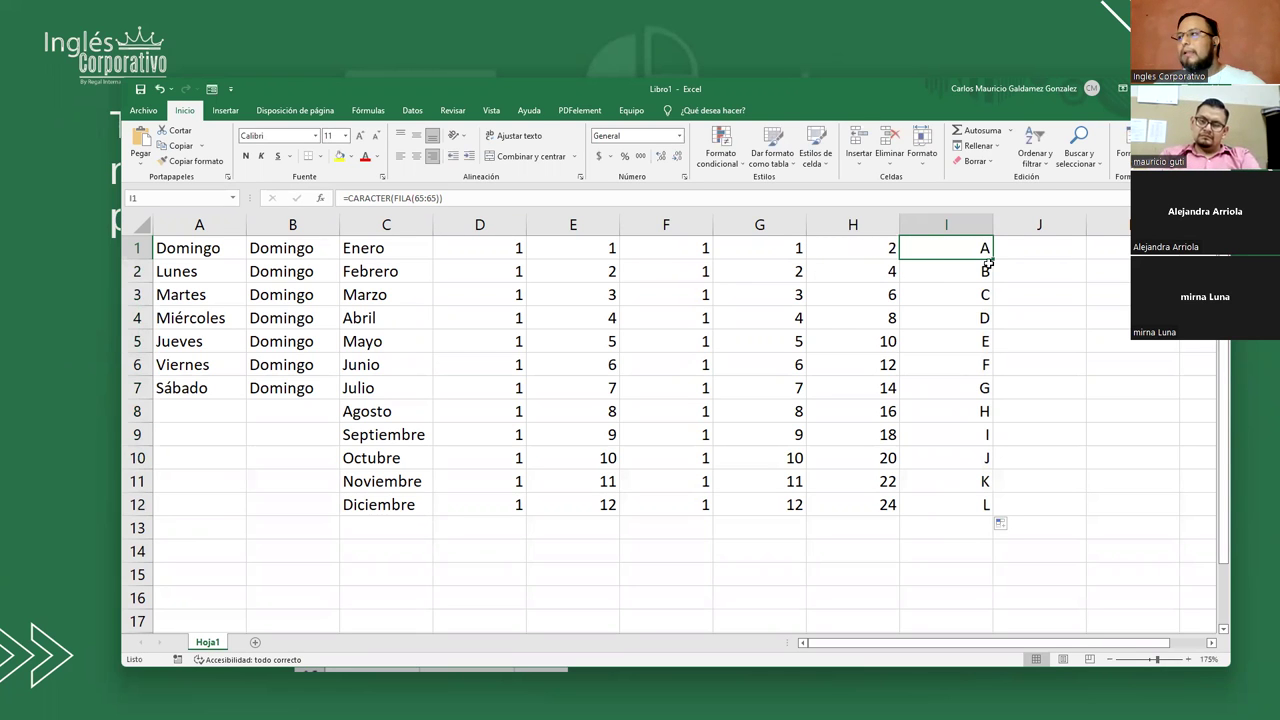
pyautogui.moveTo(947, 247); pyautogui.dragTo(951, 514)
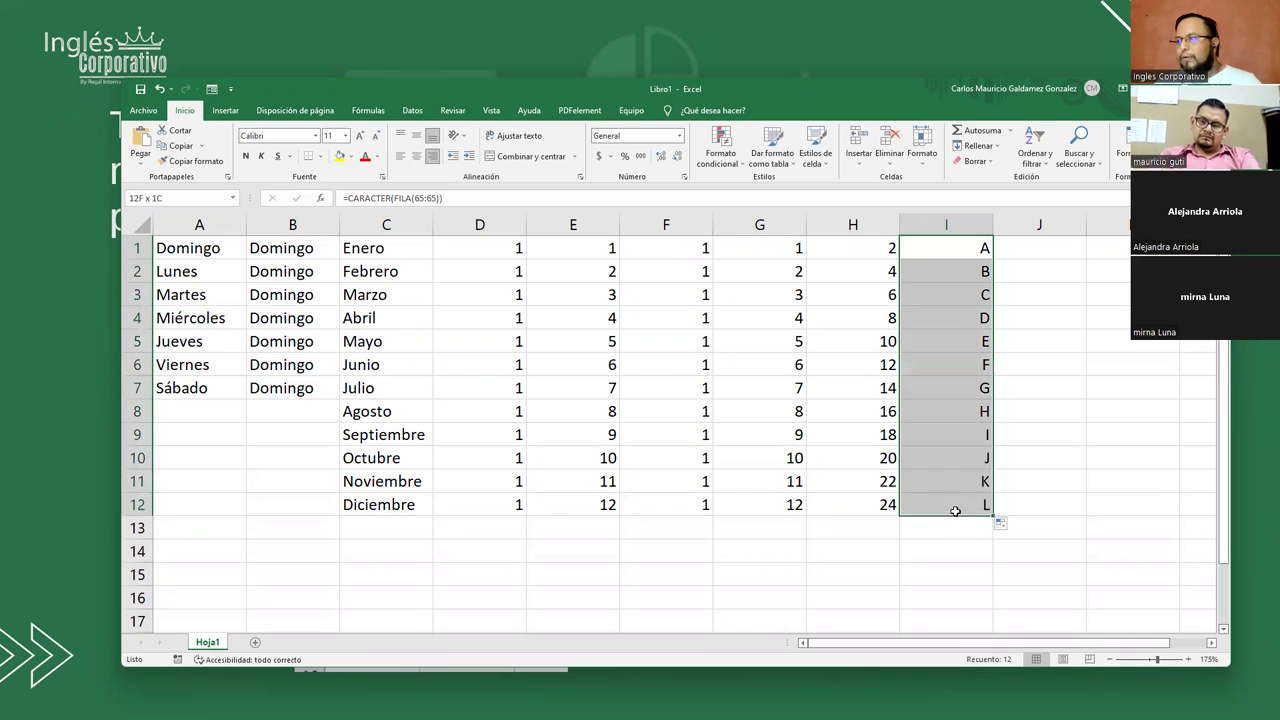
pyautogui.scroll(-4, 1006, 543)
pyautogui.moveTo(993, 236); pyautogui.dragTo(970, 572)
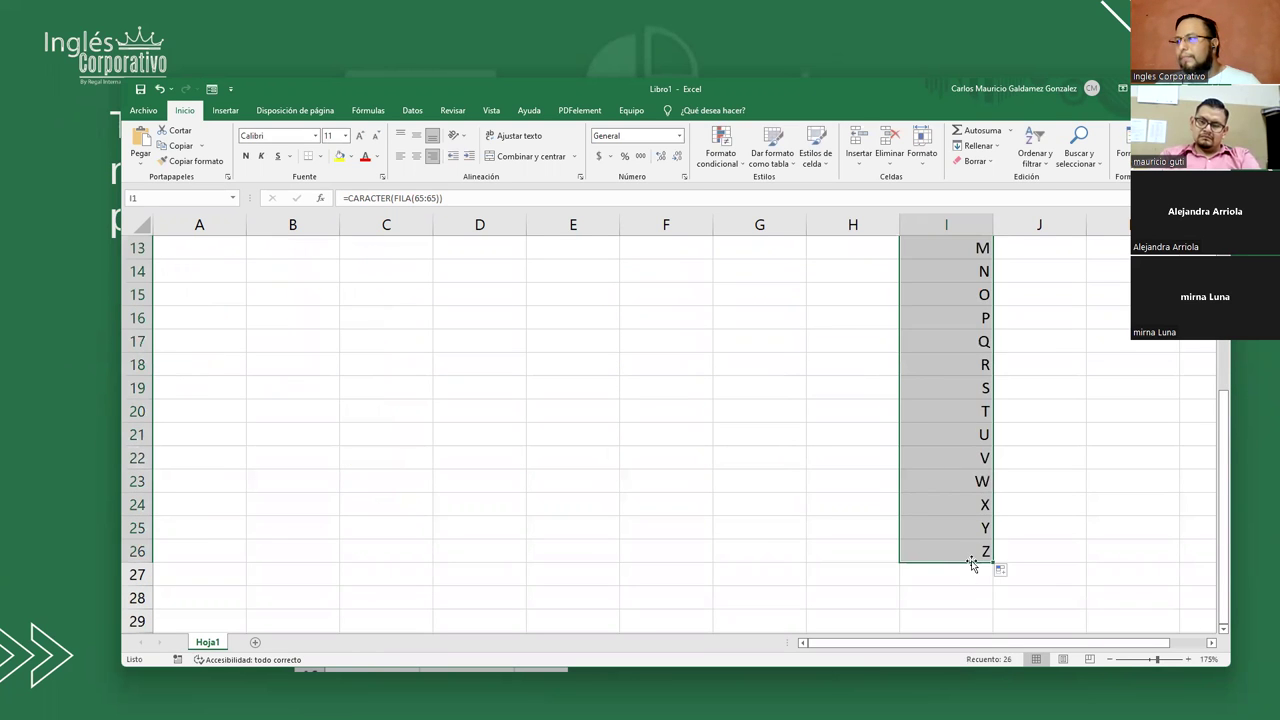
pyautogui.click(954, 548)
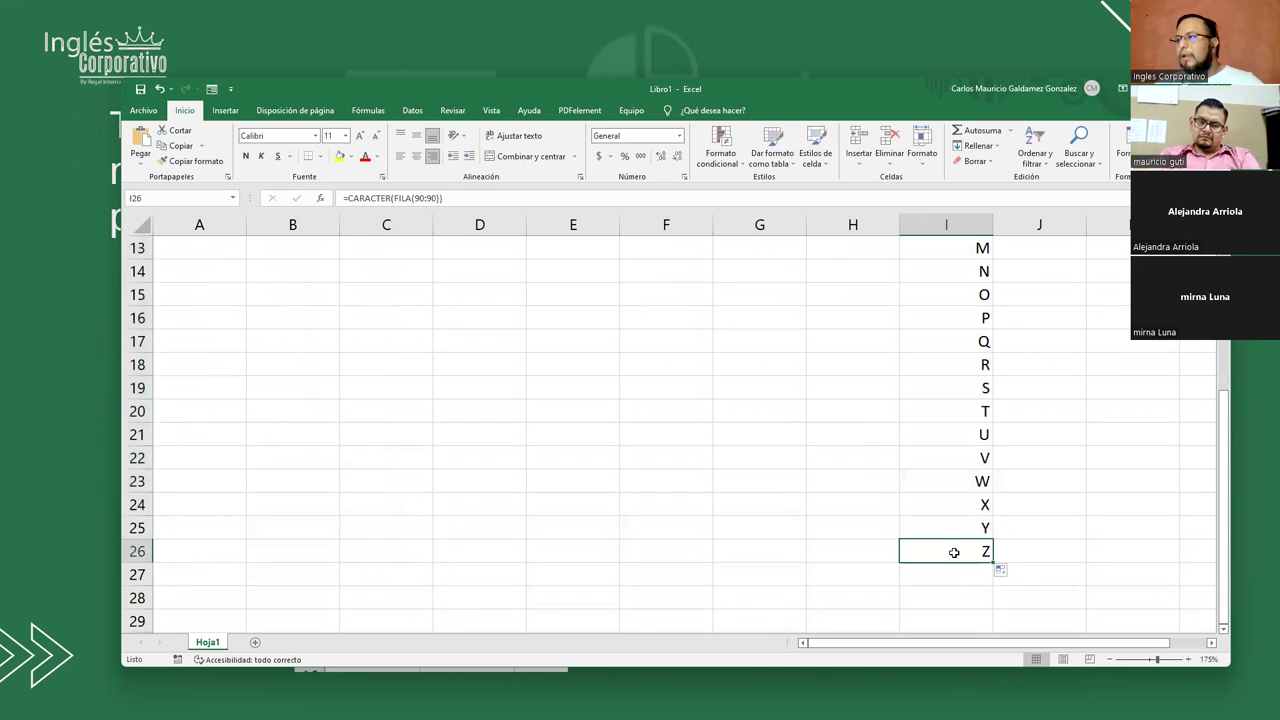
pyautogui.scroll(4, 954, 548)
pyautogui.doubleClick(947, 250)
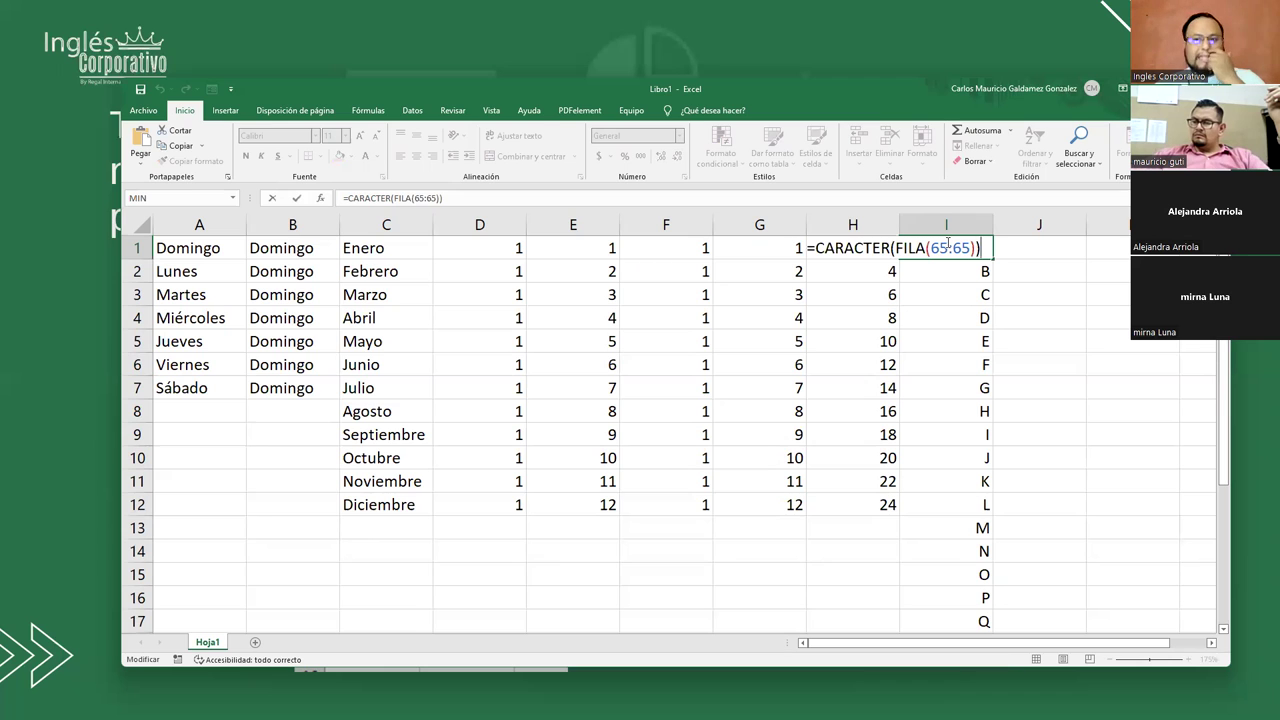
# - Enter 1A in J1 and extend it to J2 with the fill handle
pyautogui.click(1026, 252)
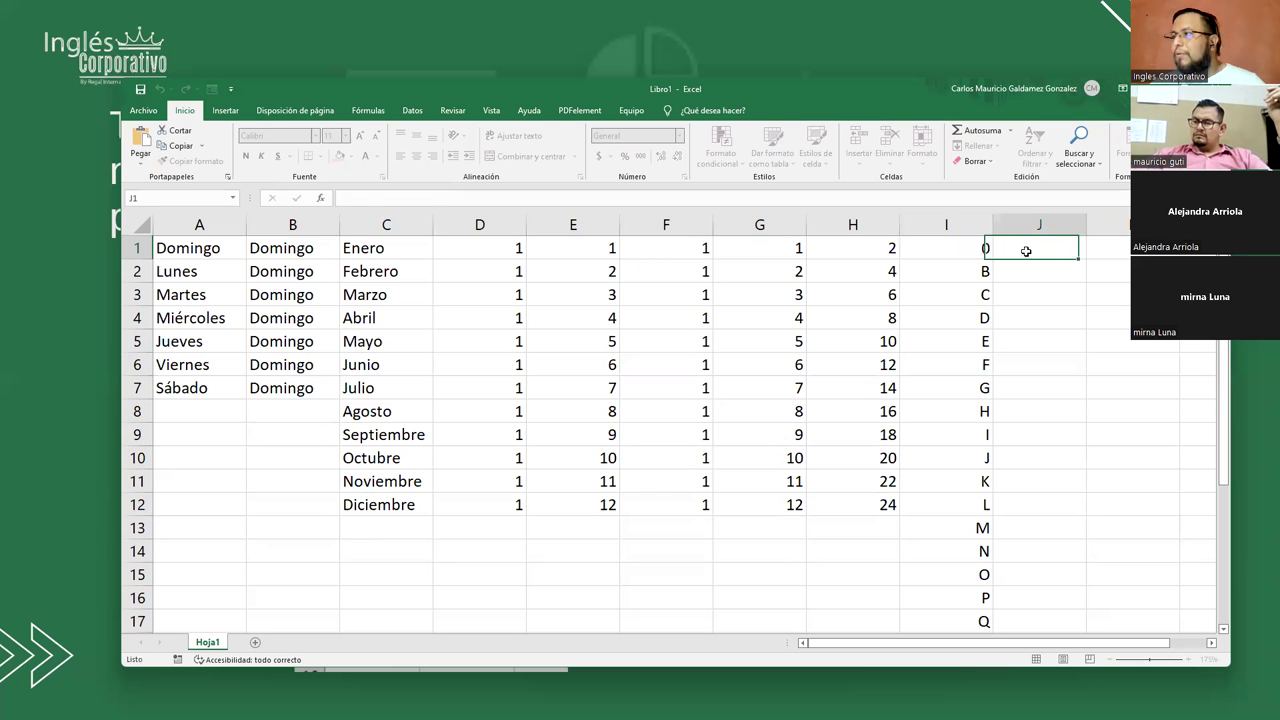
pyautogui.write('1')
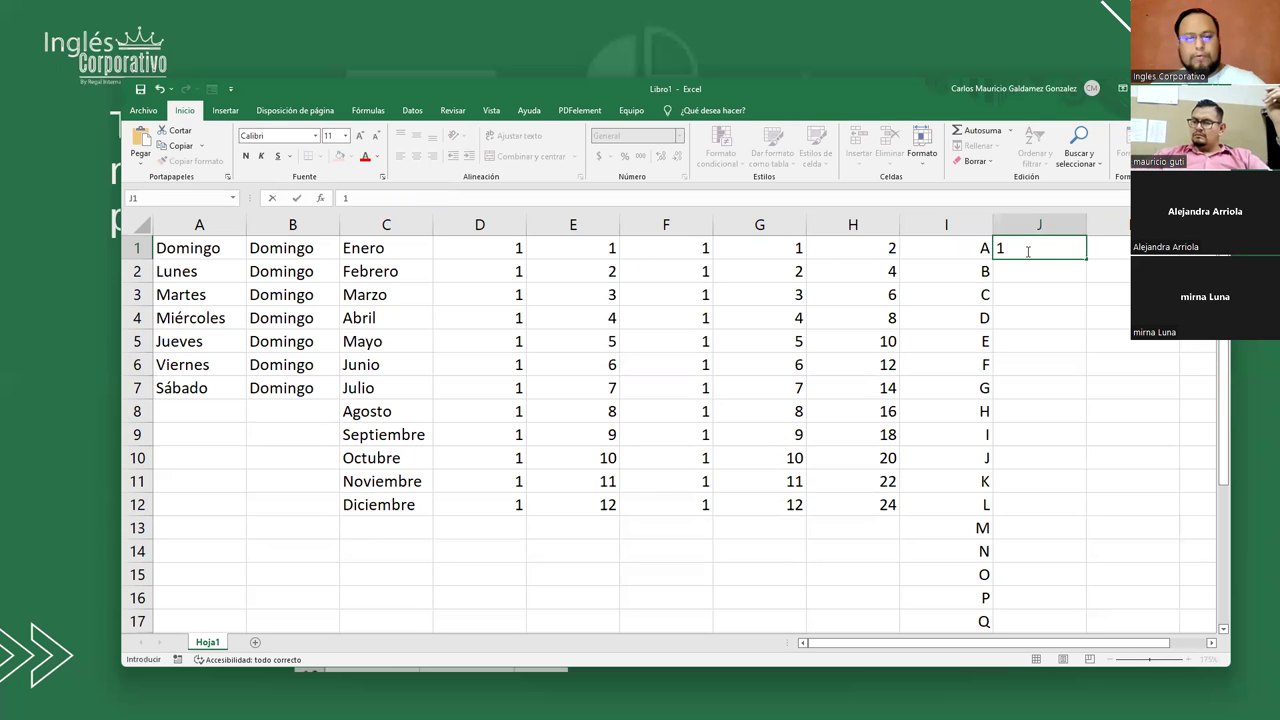
pyautogui.write('A')
pyautogui.press('Return')
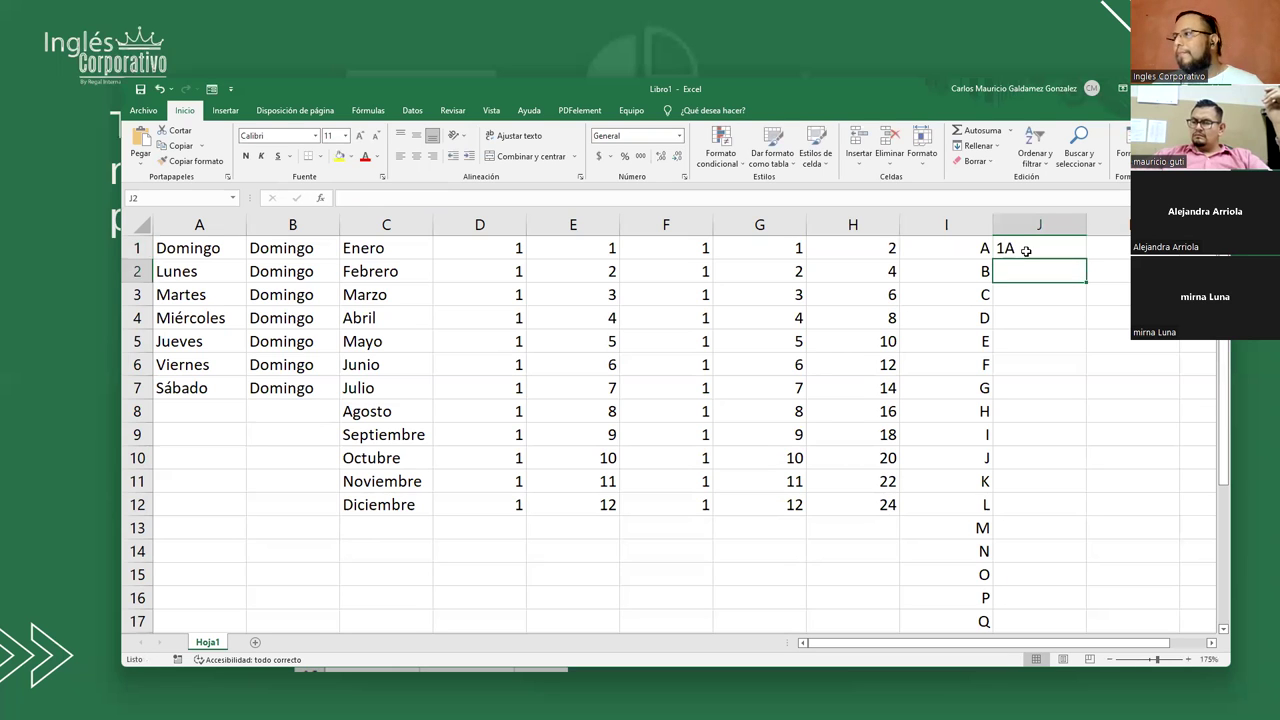
pyautogui.click(1026, 252)
pyautogui.moveTo(1086, 259); pyautogui.dragTo(1088, 282)
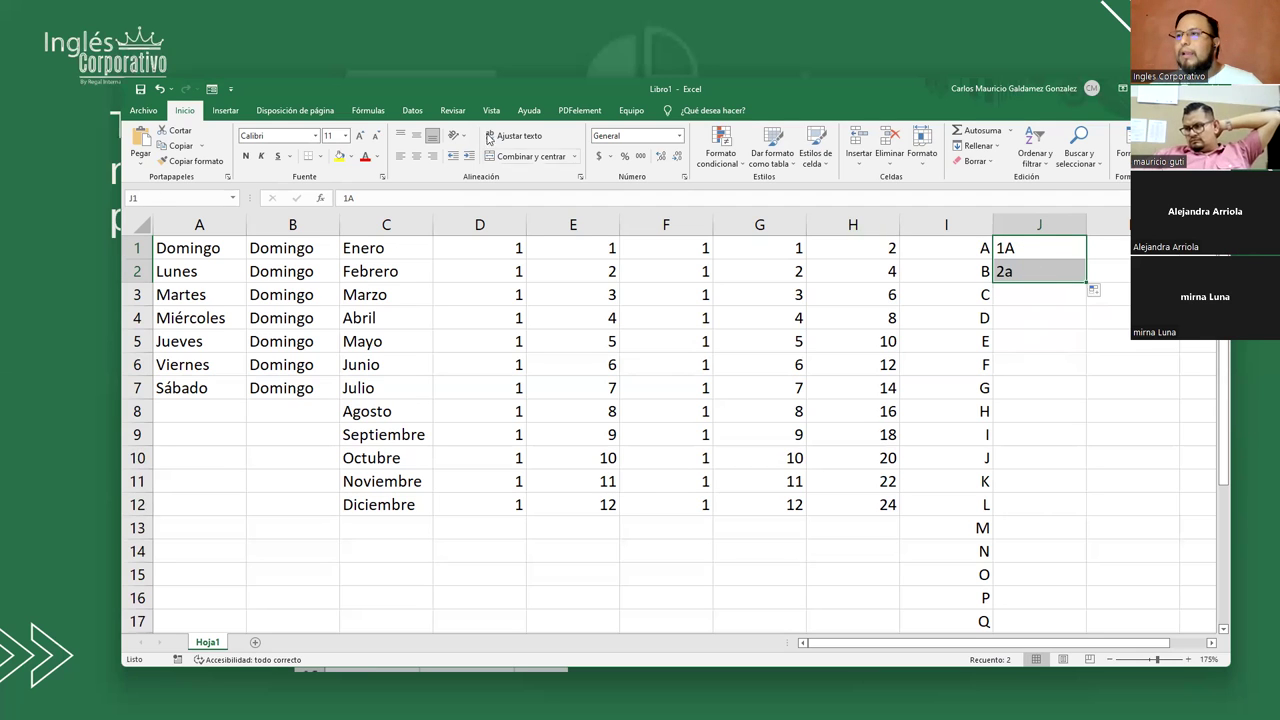
# - Right-align J1:J2 and autofill the J1 value down to J12
pyautogui.click(432, 156)
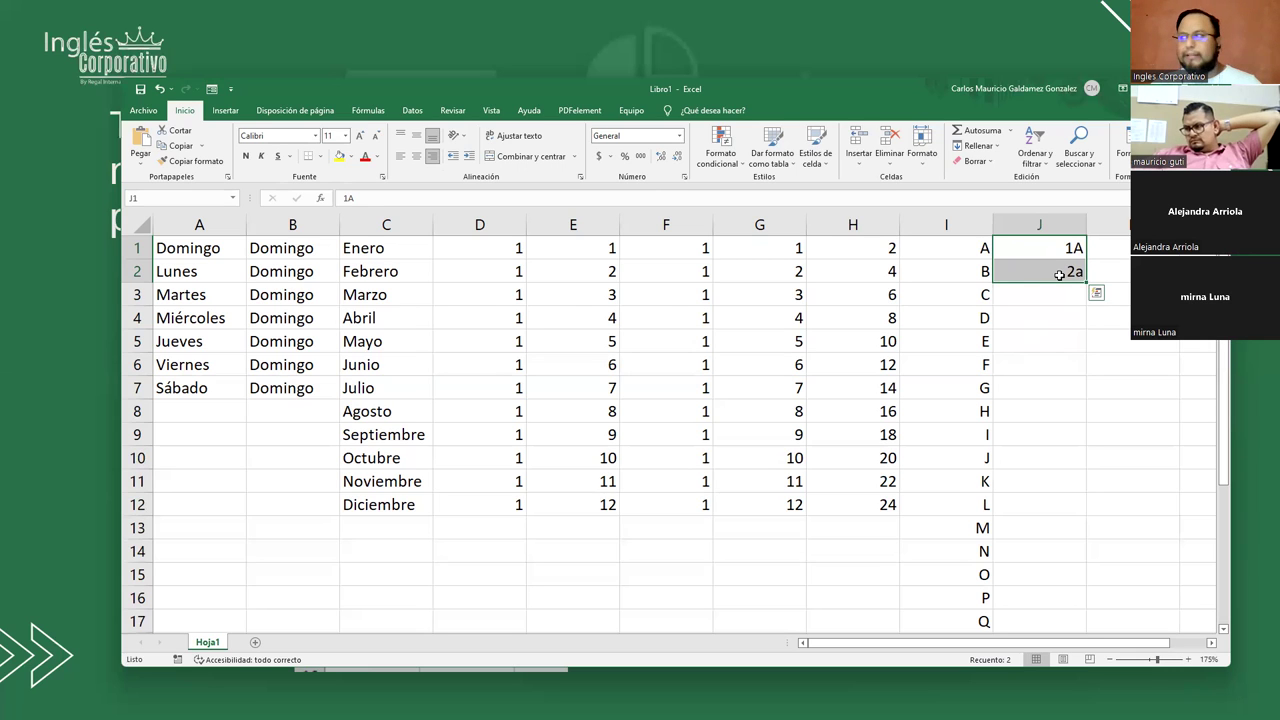
pyautogui.doubleClick(1058, 273)
pyautogui.click(1068, 248)
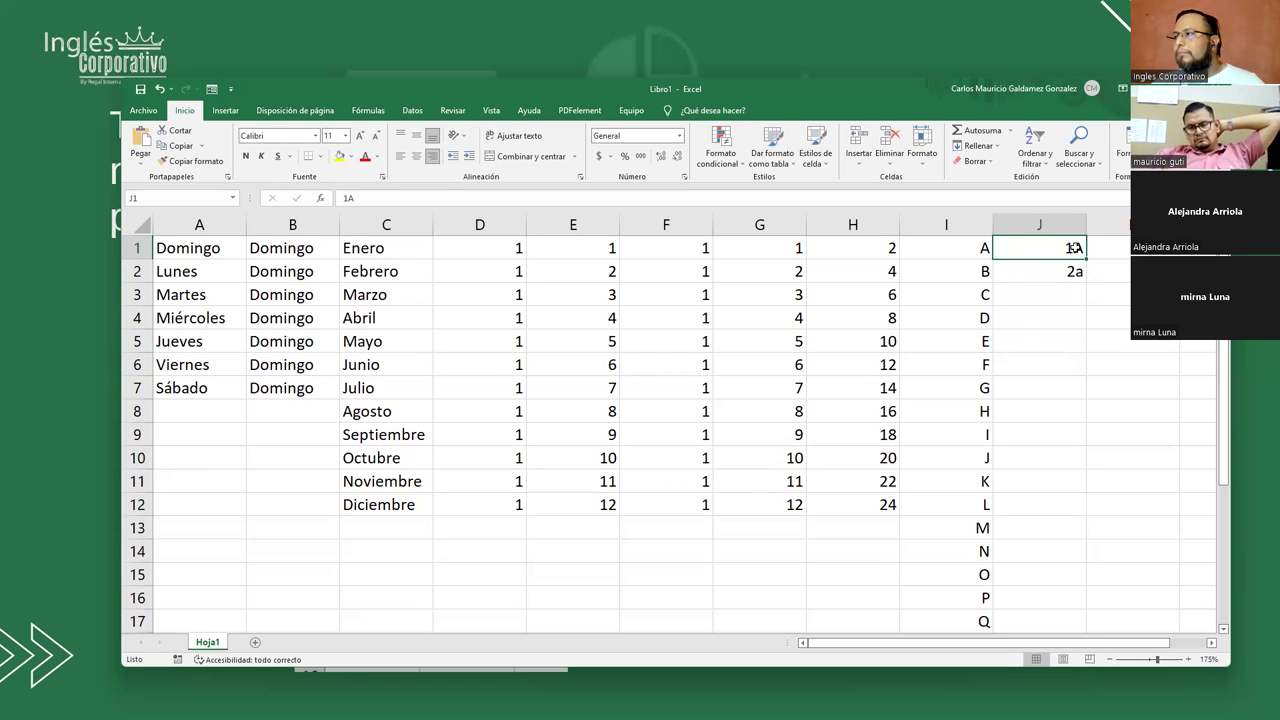
pyautogui.moveTo(1086, 262); pyautogui.dragTo(1053, 513)
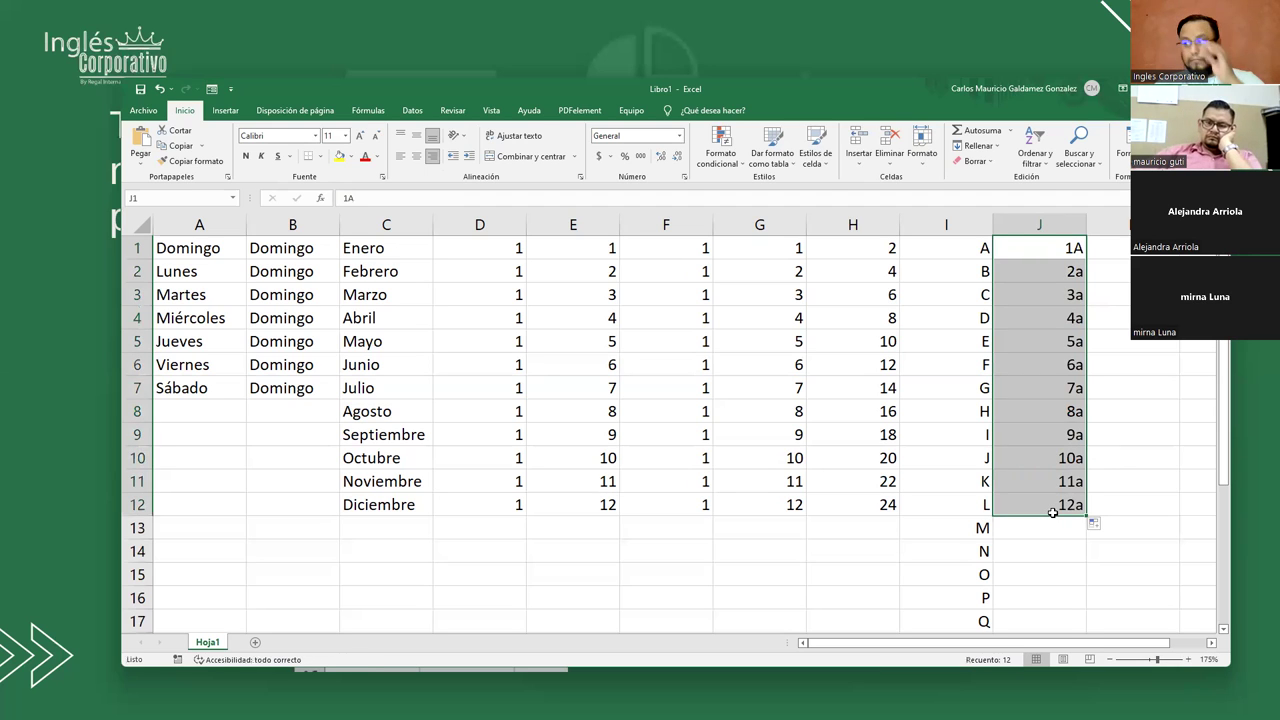
# - Change J1 to 1a and autofill it down to J12 again
pyautogui.click(1100, 252)
pyautogui.moveTo(1055, 252); pyautogui.dragTo(1063, 503)
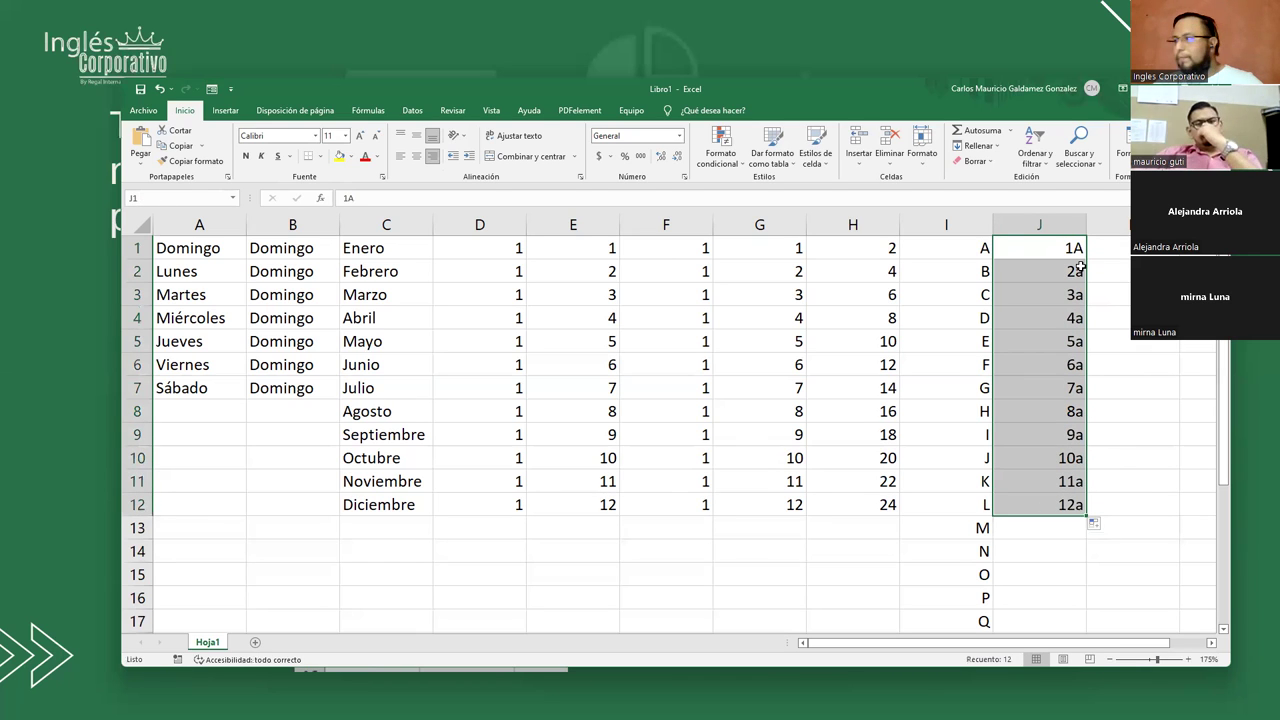
pyautogui.write('1a')
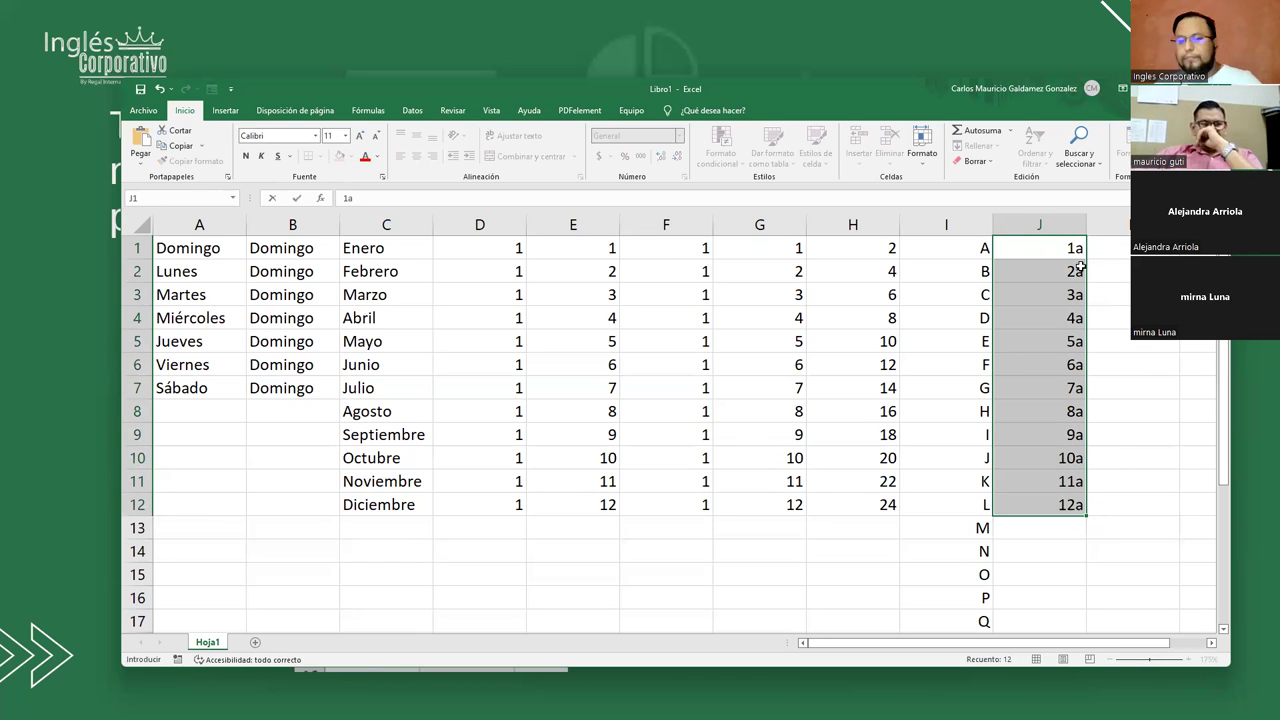
pyautogui.press('Return')
pyautogui.moveTo(1046, 250); pyautogui.dragTo(1080, 513)
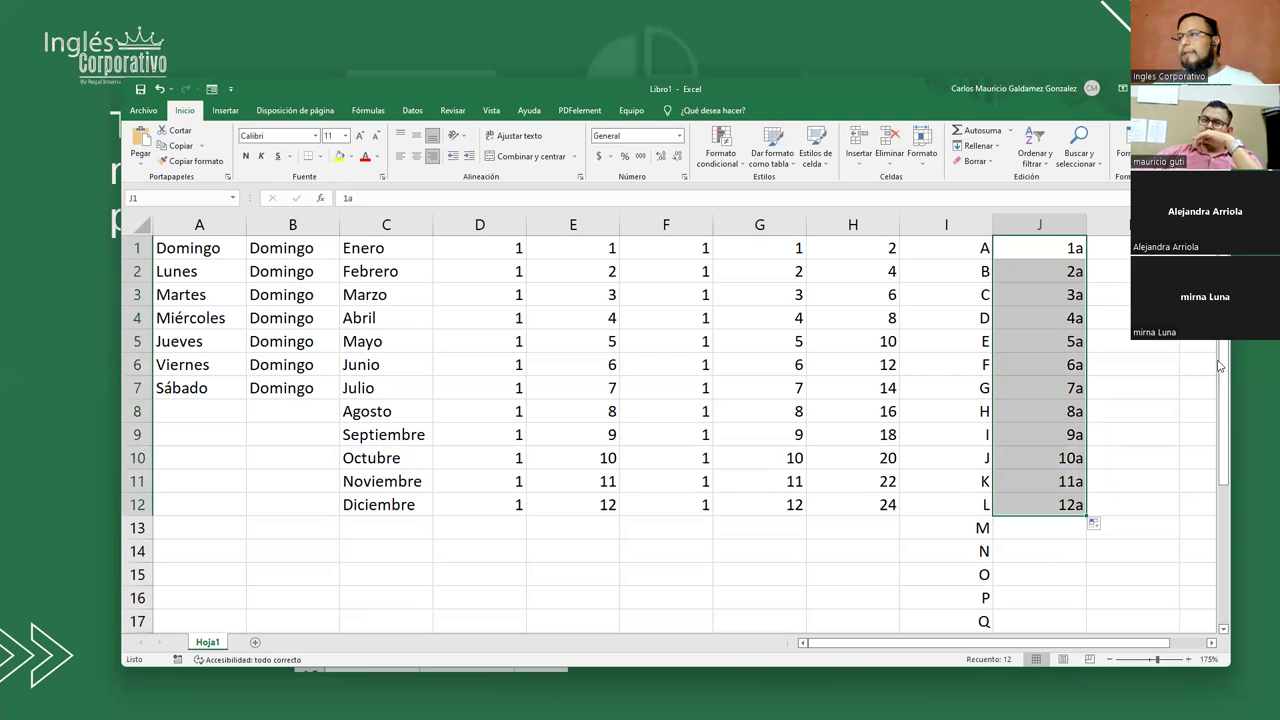
# - Enter 12ABC in K1 and 13ABC in K2
pyautogui.click(1121, 247)
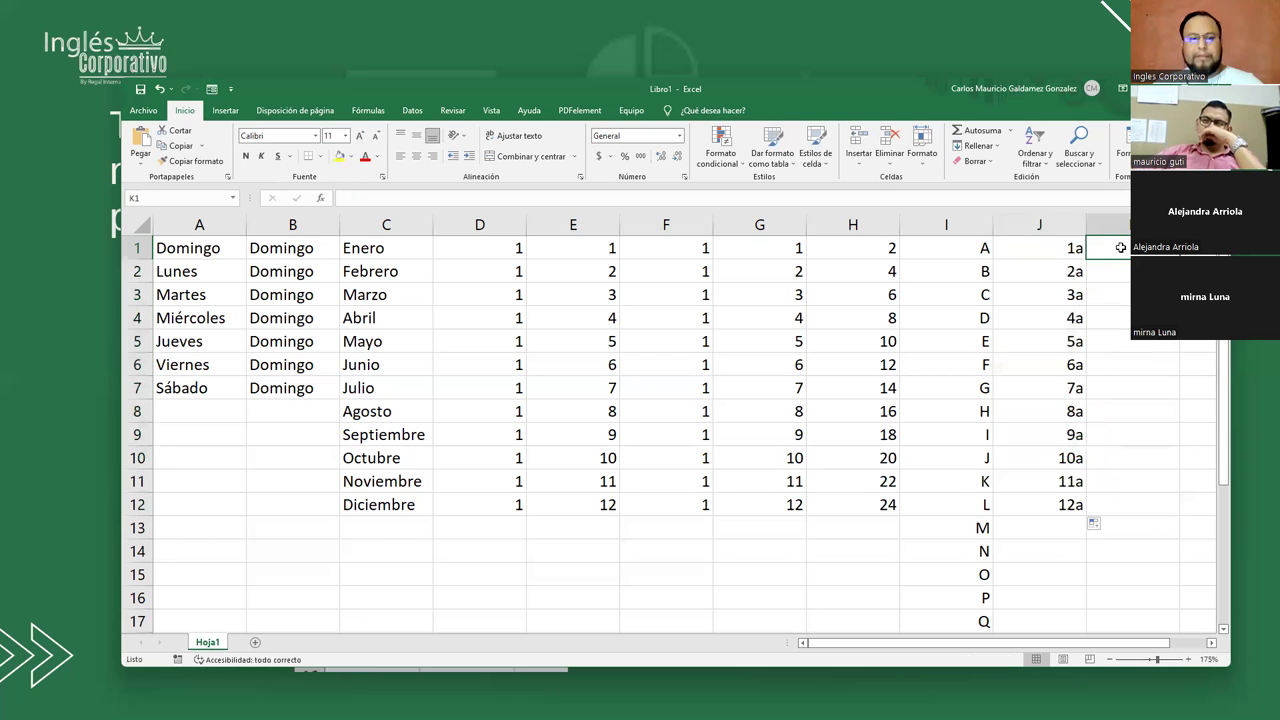
pyautogui.write('12ABC')
pyautogui.hotkey('ctrl', 'Return')
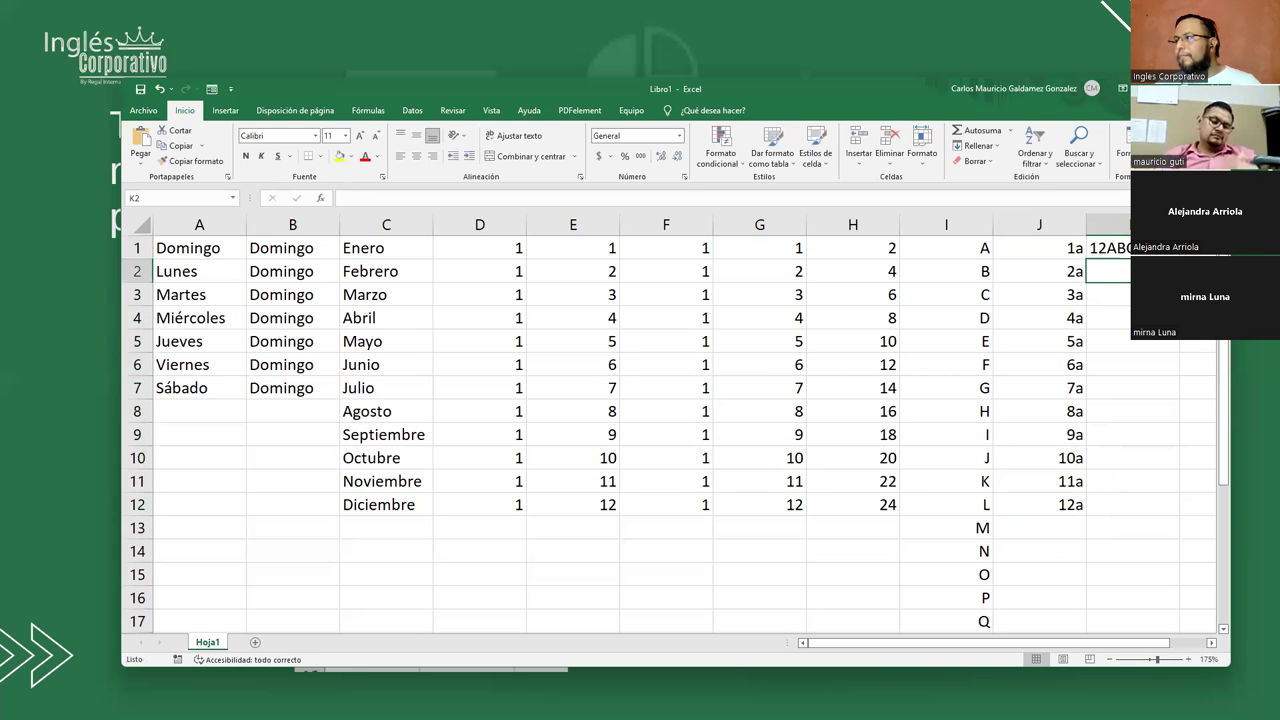
pyautogui.moveTo(1179, 259); pyautogui.dragTo(1100, 271)
pyautogui.click(1090, 270)
pyautogui.write('13ABC')
pyautogui.press('Return')
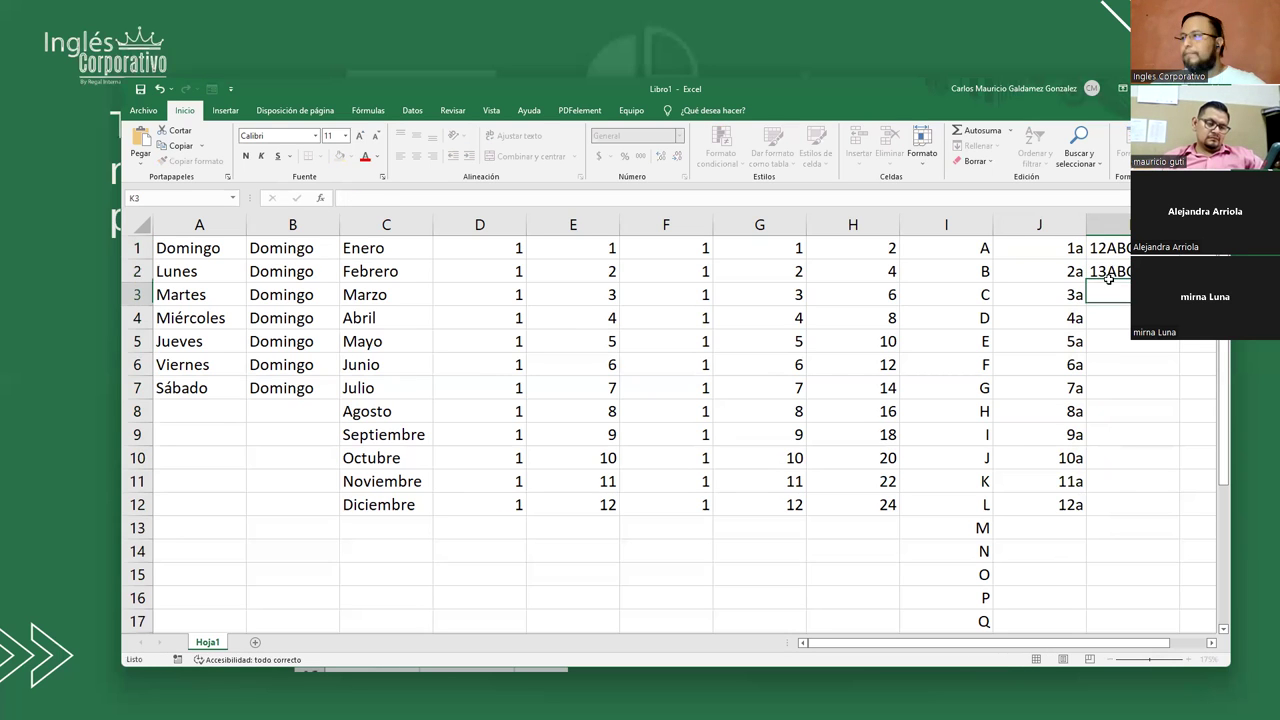
# - Select K1:K2 and autofill the two codes down to K12
pyautogui.press('Up')
pyautogui.press('Up')
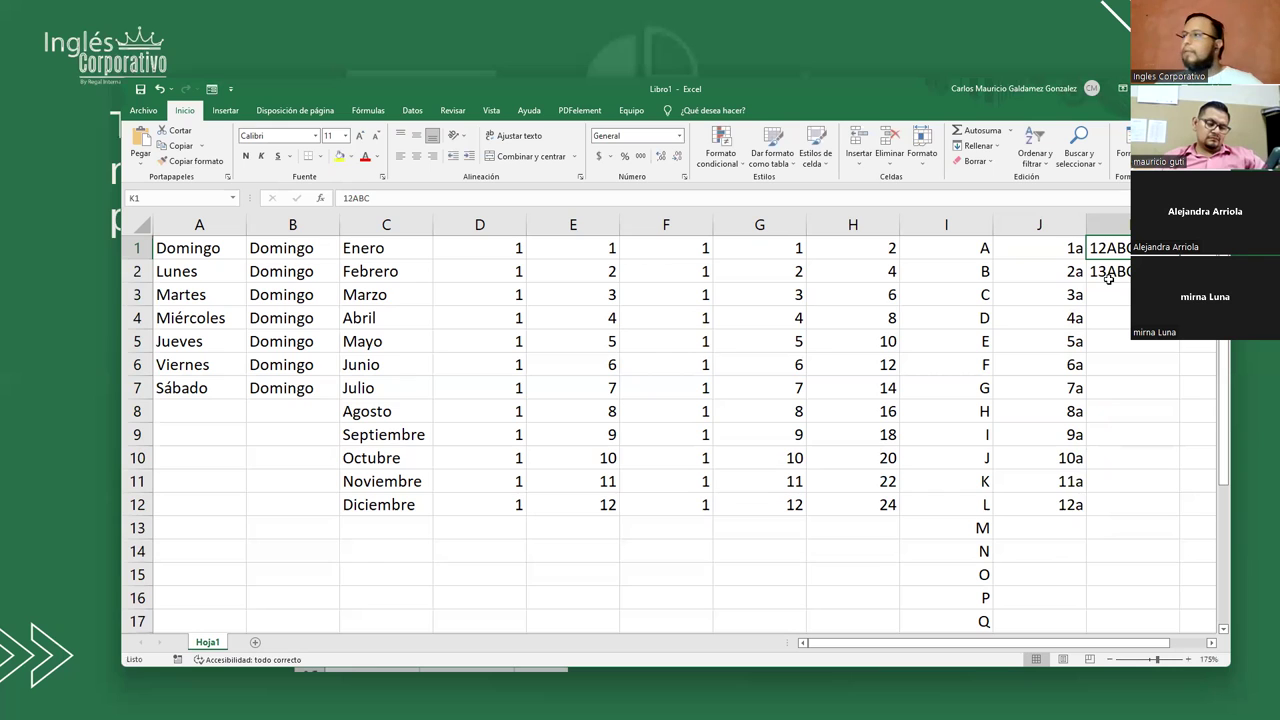
pyautogui.keyDown('shift'); pyautogui.click(1108, 278); pyautogui.keyUp('shift')
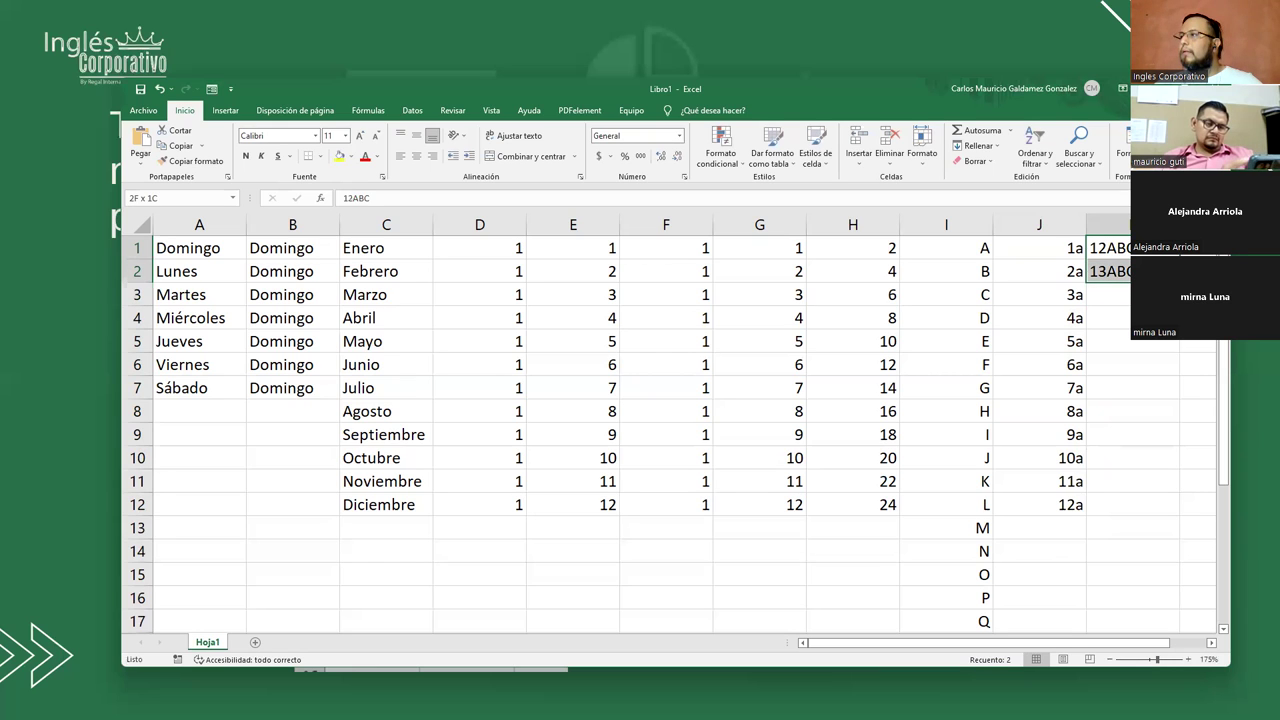
pyautogui.moveTo(1087, 250); pyautogui.dragTo(1087, 273)
pyautogui.hotkey('ctrl', 'z')
pyautogui.moveTo(1180, 283); pyautogui.dragTo(1159, 511)
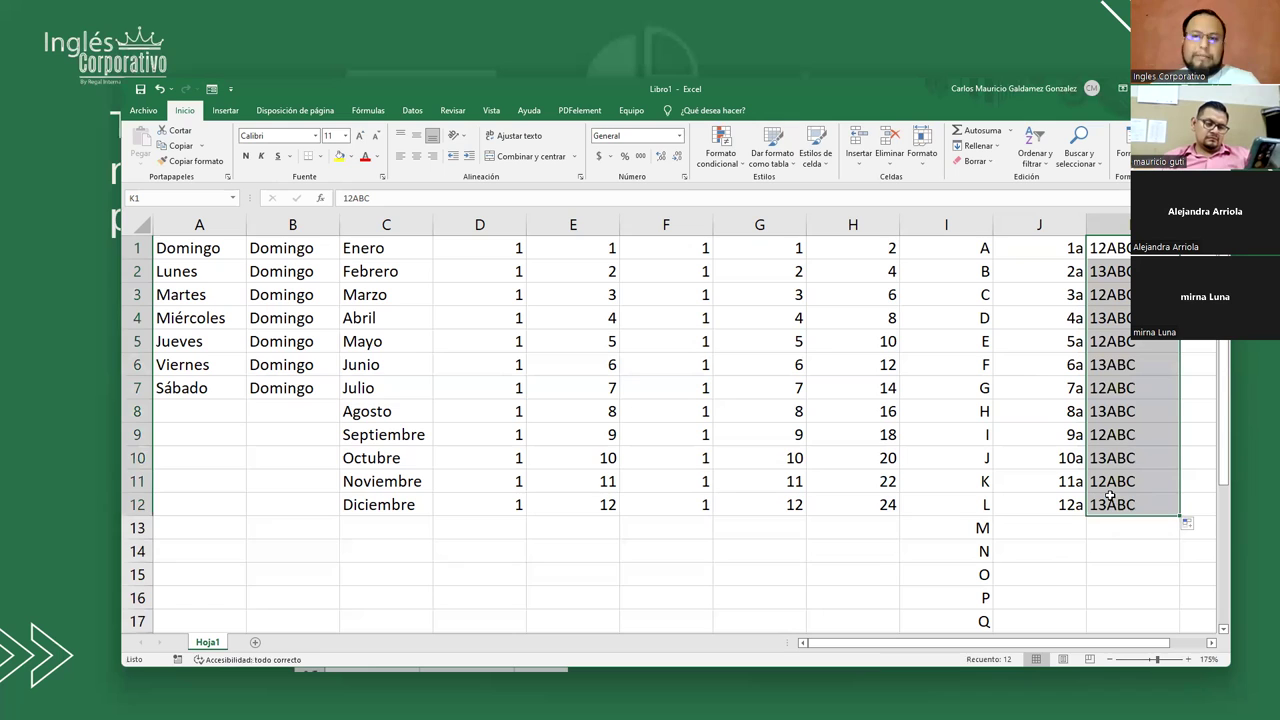
# - Examine the filled codes in column K against the number-letter series in column J
pyautogui.click(1116, 253)
pyautogui.moveTo(1116, 253)
pyautogui.mouseDown()
pyautogui.moveTo(1126, 318)
pyautogui.moveTo(1112, 458)
pyautogui.mouseUp()
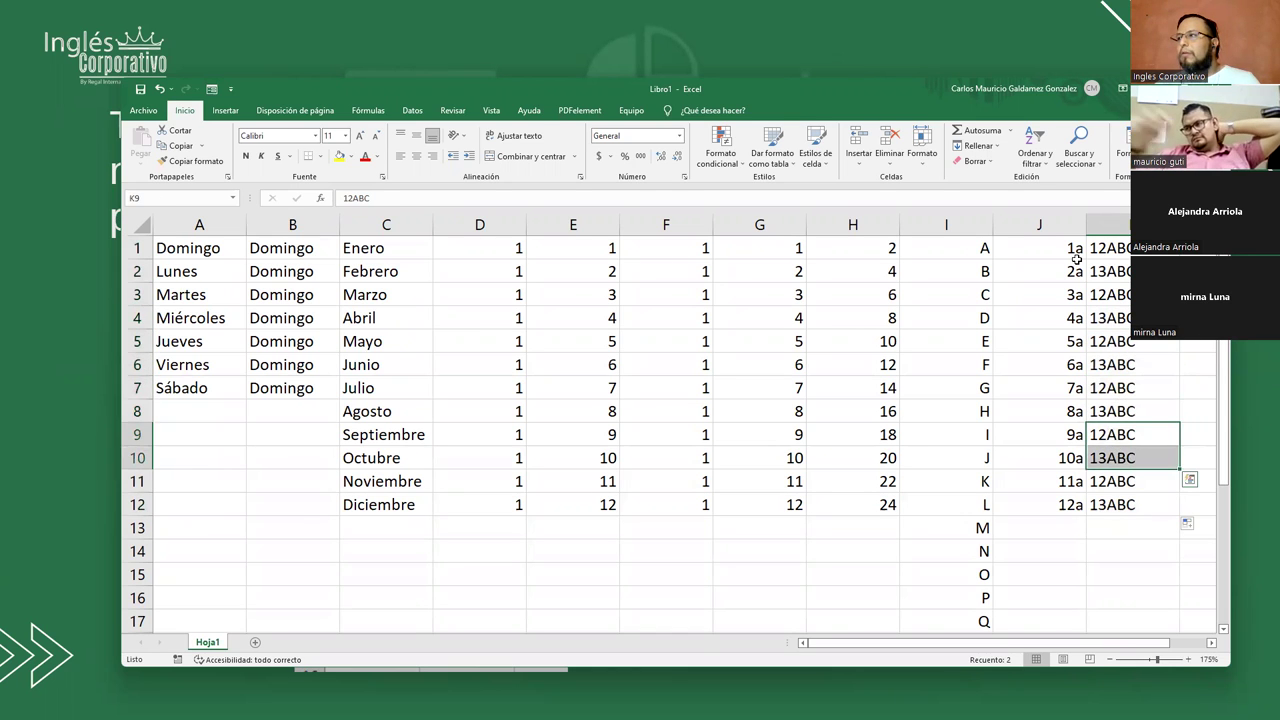
pyautogui.moveTo(1050, 255); pyautogui.dragTo(1056, 505)
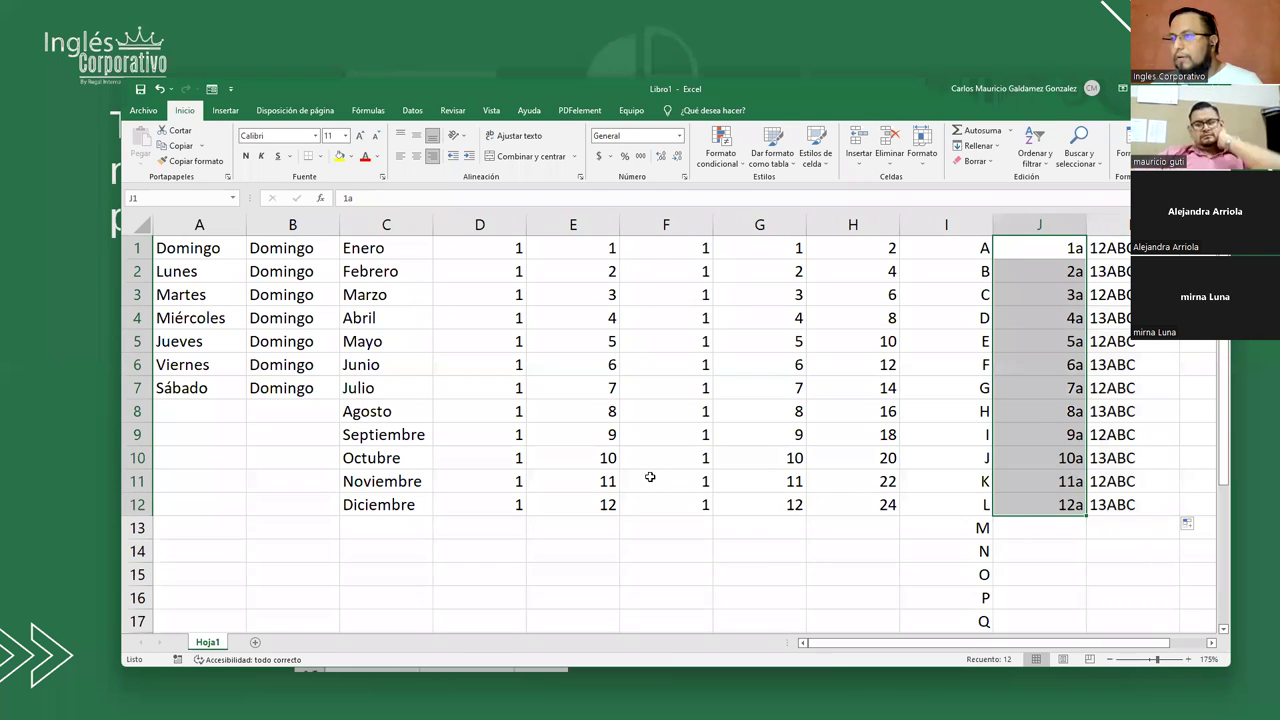
pyautogui.click(1209, 644)
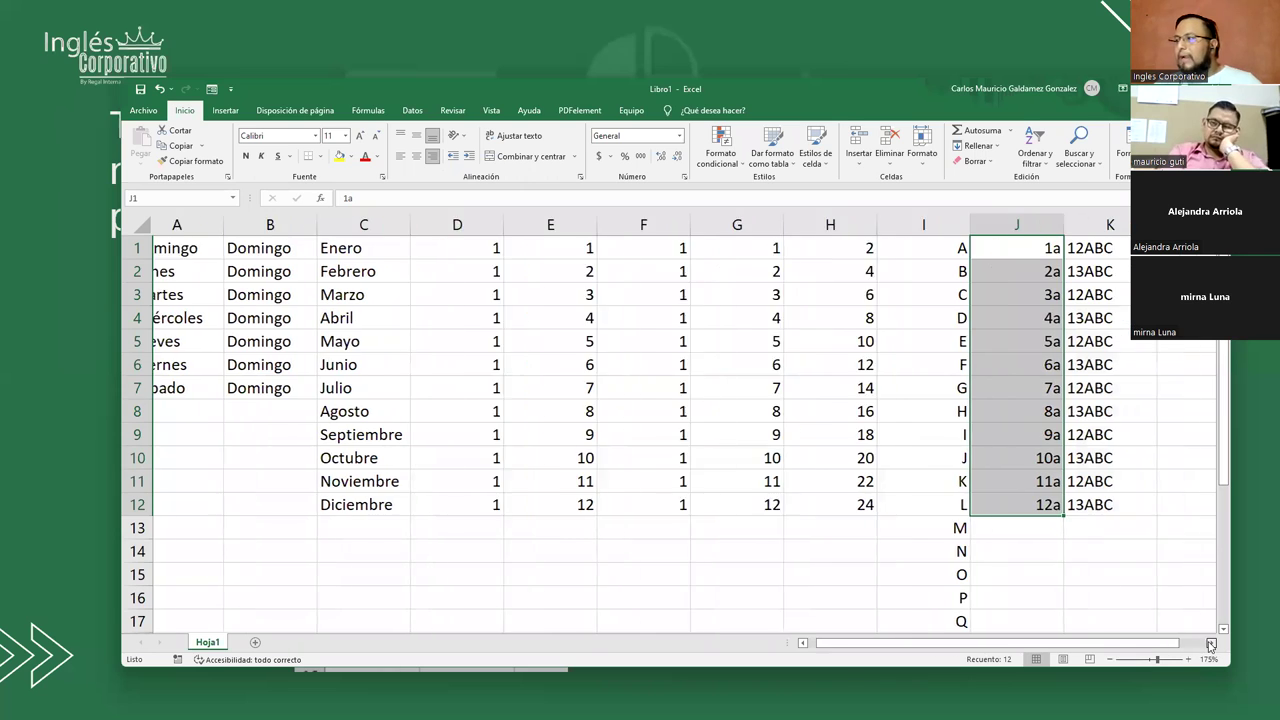
pyautogui.click(1209, 644)
pyautogui.click(1209, 644)
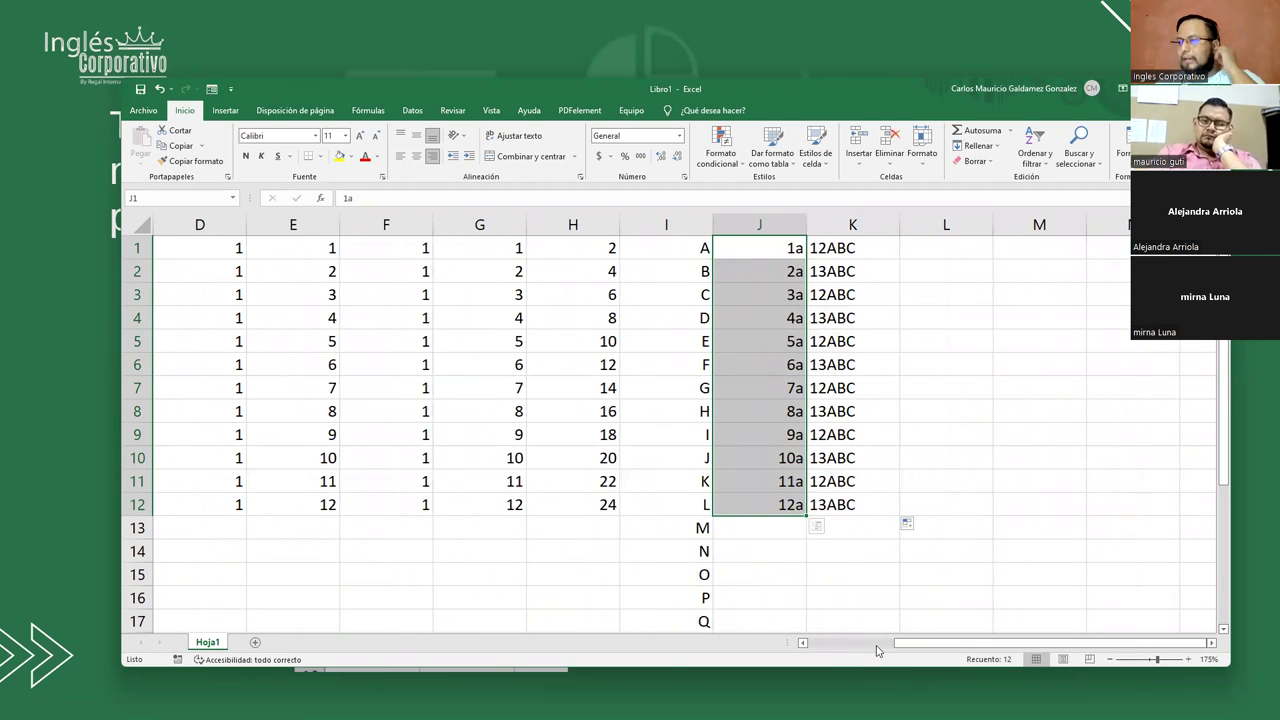
pyautogui.click(843, 649)
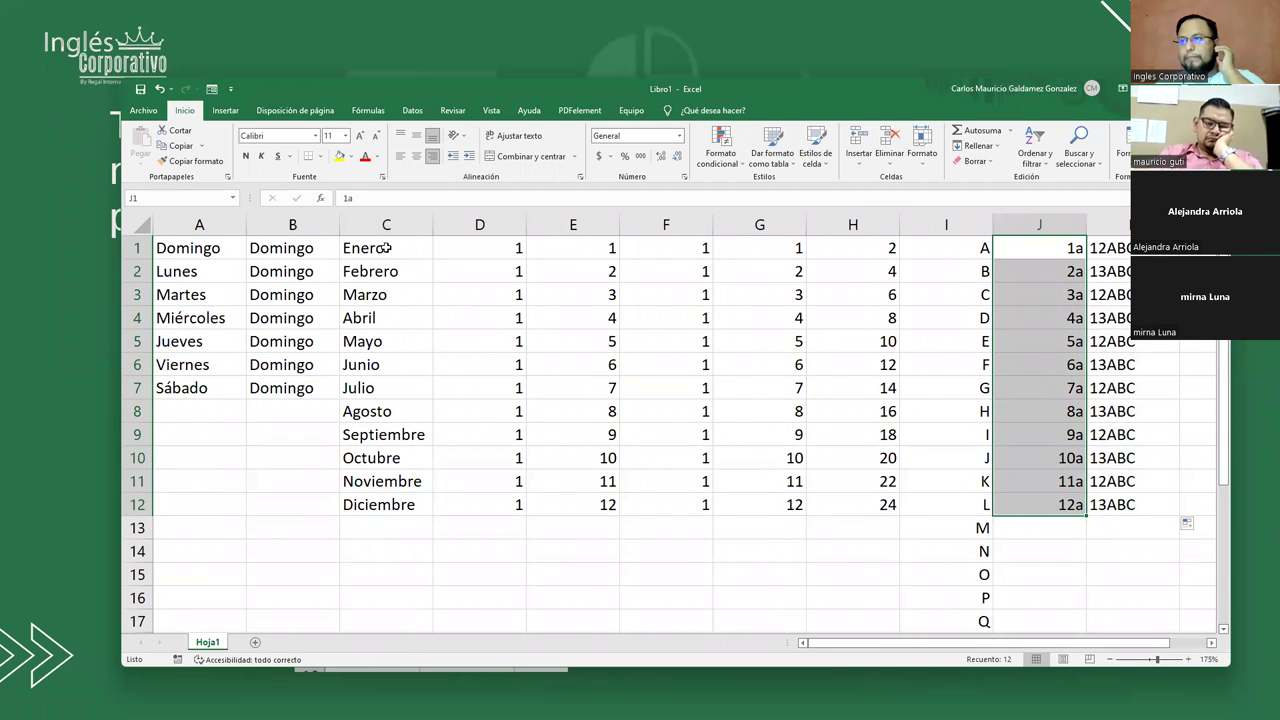
# - Select the empty cell L1, and switch to the slide presentation to continue it
pyautogui.click(381, 245)
pyautogui.click(1209, 644)
pyautogui.click(1209, 644)
pyautogui.click(1209, 644)
pyautogui.click(1209, 644)
pyautogui.click(1209, 644)
pyautogui.click(744, 240)
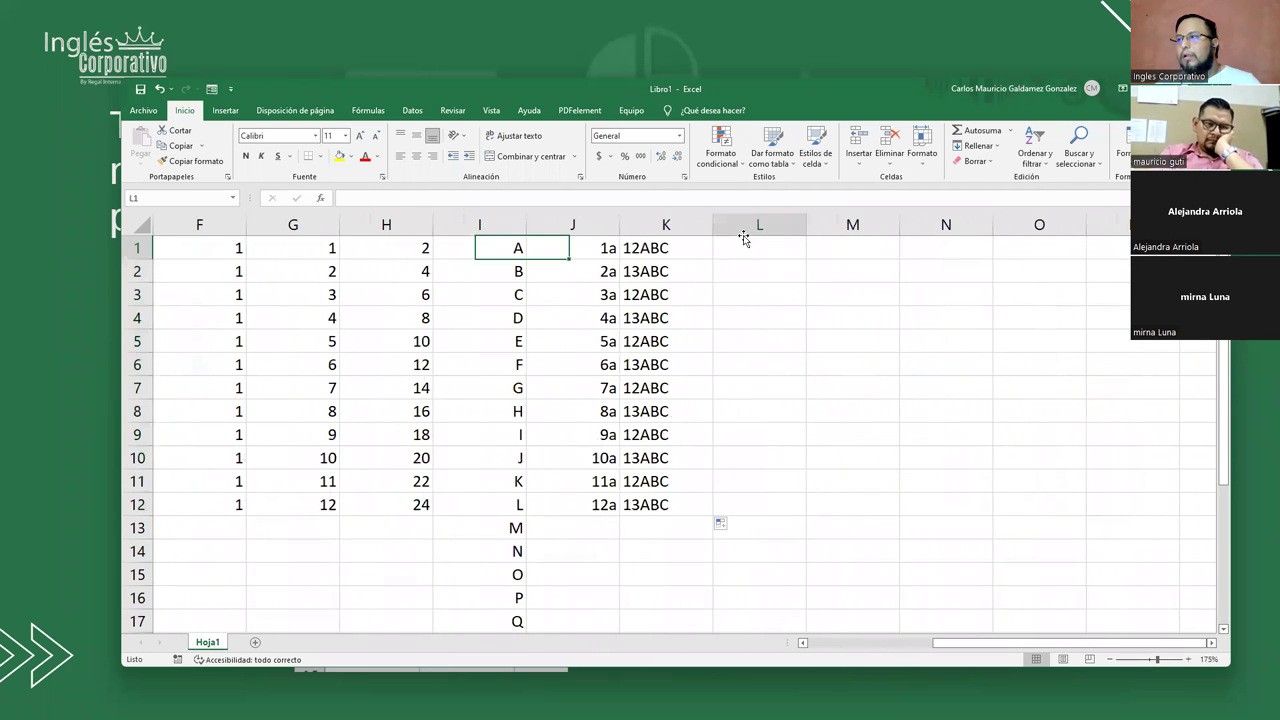
pyautogui.click(791, 33)
pyautogui.click(791, 33)
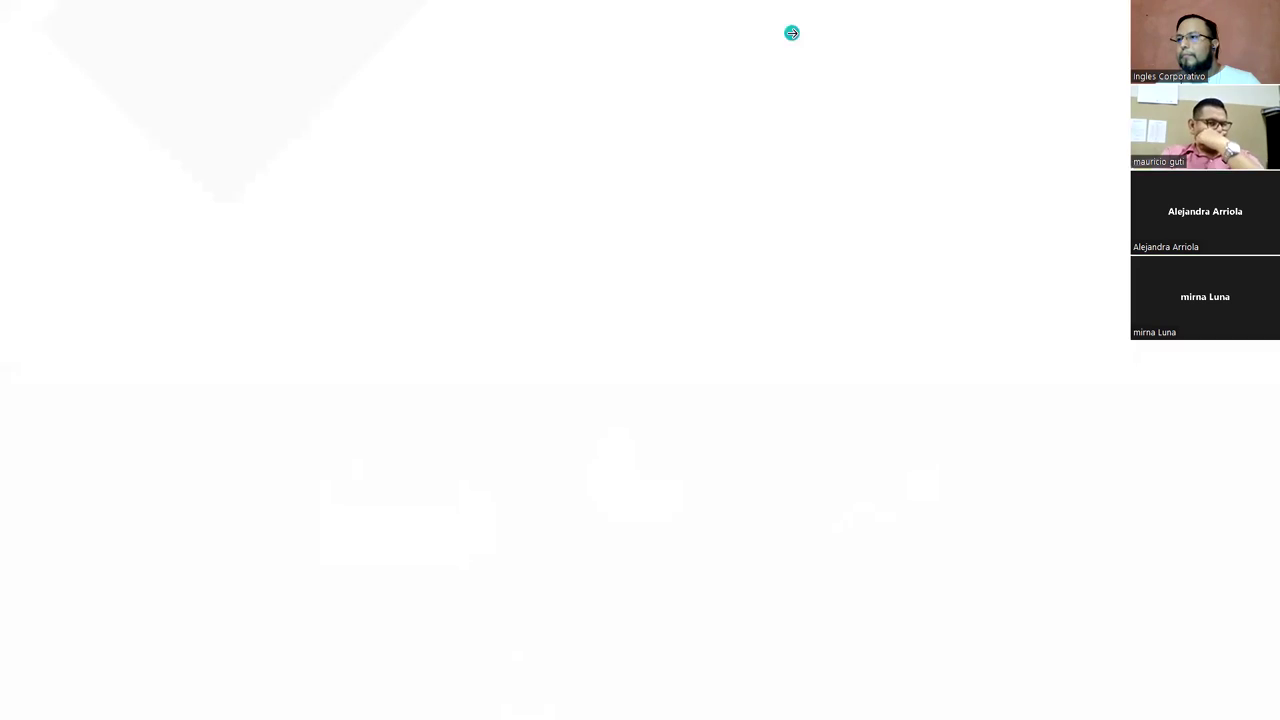
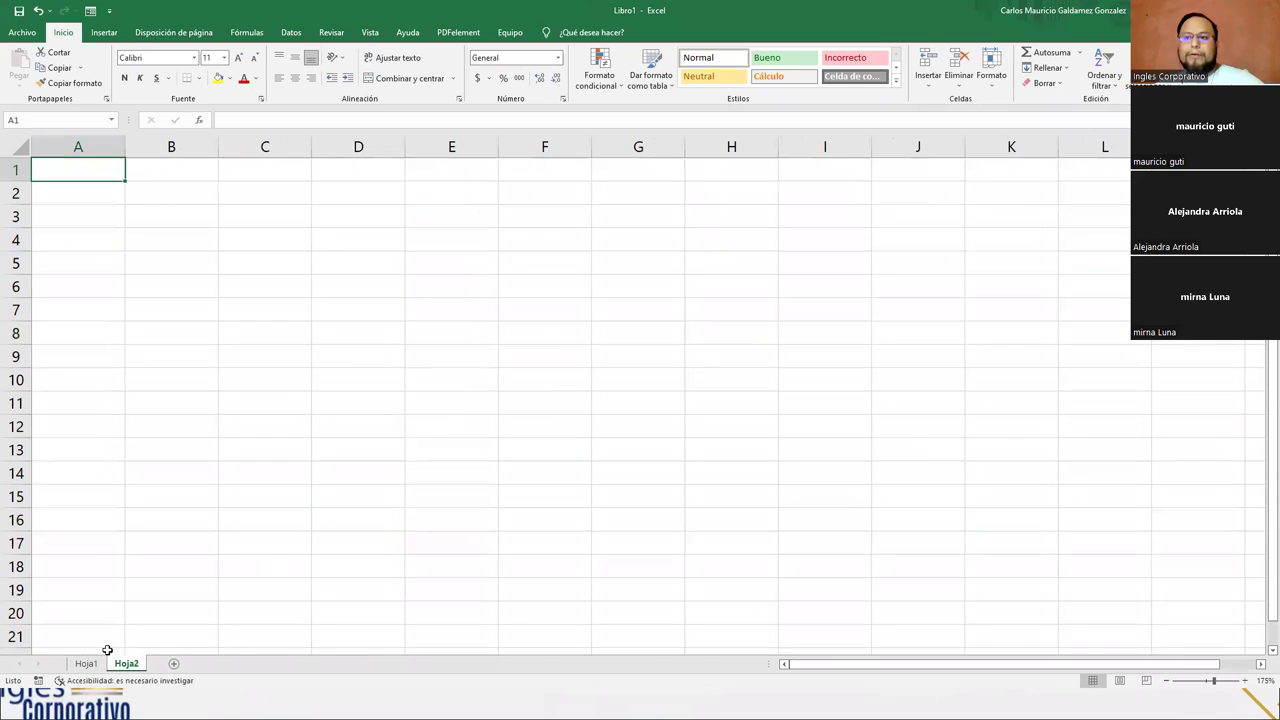
# - Review the weekday, month, number and letter series filled on sheet Hoja1
pyautogui.click(95, 664)
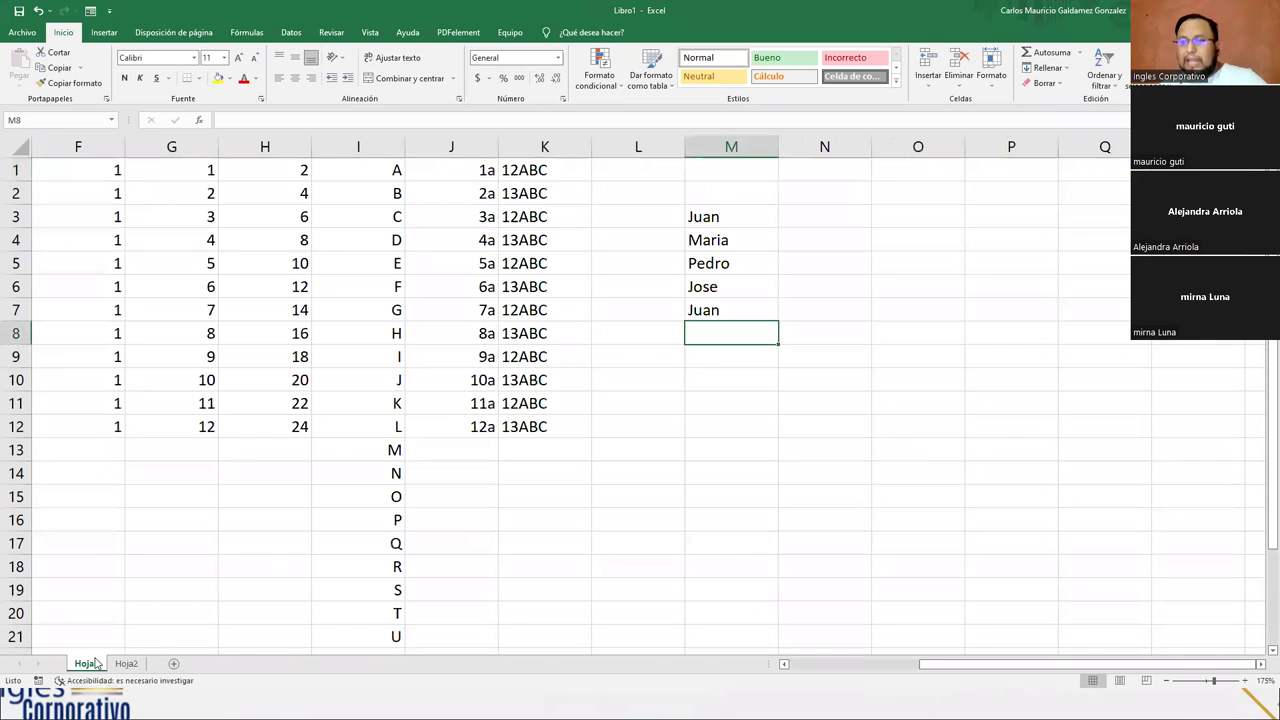
pyautogui.hscroll(-5, 774, 650)
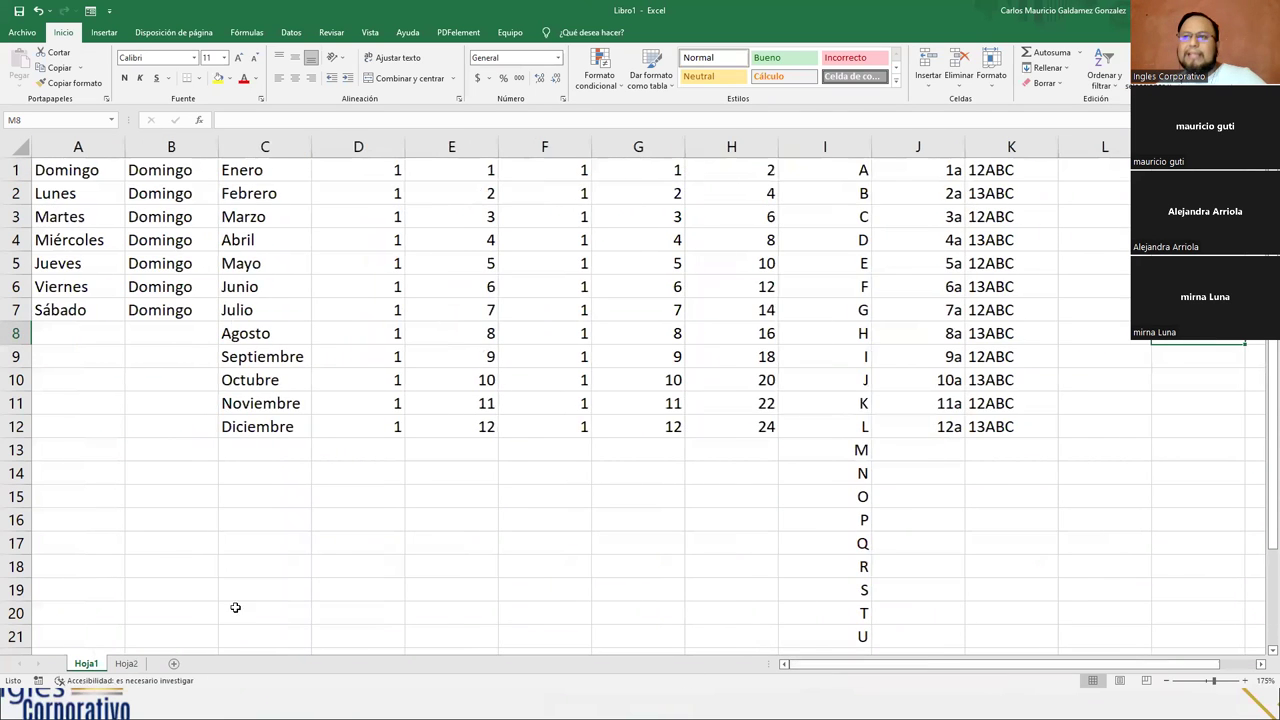
pyautogui.moveTo(60, 180); pyautogui.dragTo(95, 310)
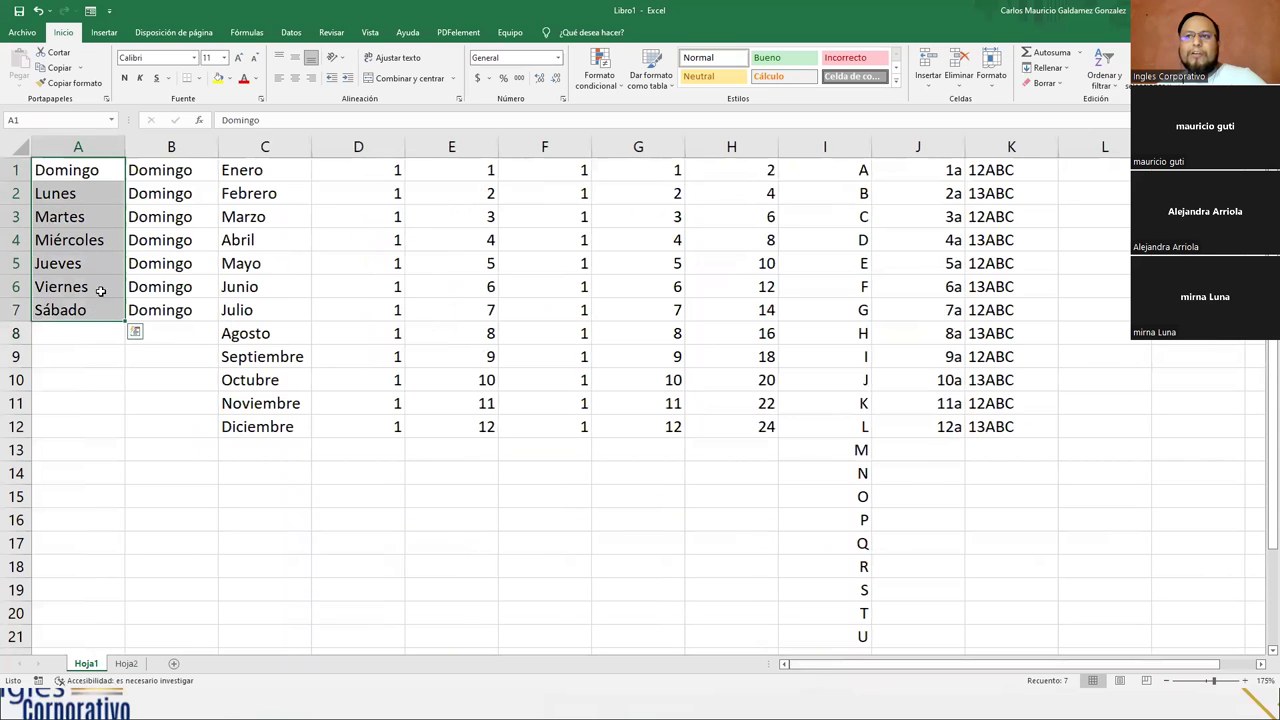
pyautogui.moveTo(186, 170); pyautogui.dragTo(183, 358)
pyautogui.moveTo(263, 193); pyautogui.dragTo(263, 428)
pyautogui.moveTo(451, 193); pyautogui.dragTo(560, 426)
pyautogui.moveTo(770, 196); pyautogui.dragTo(950, 405)
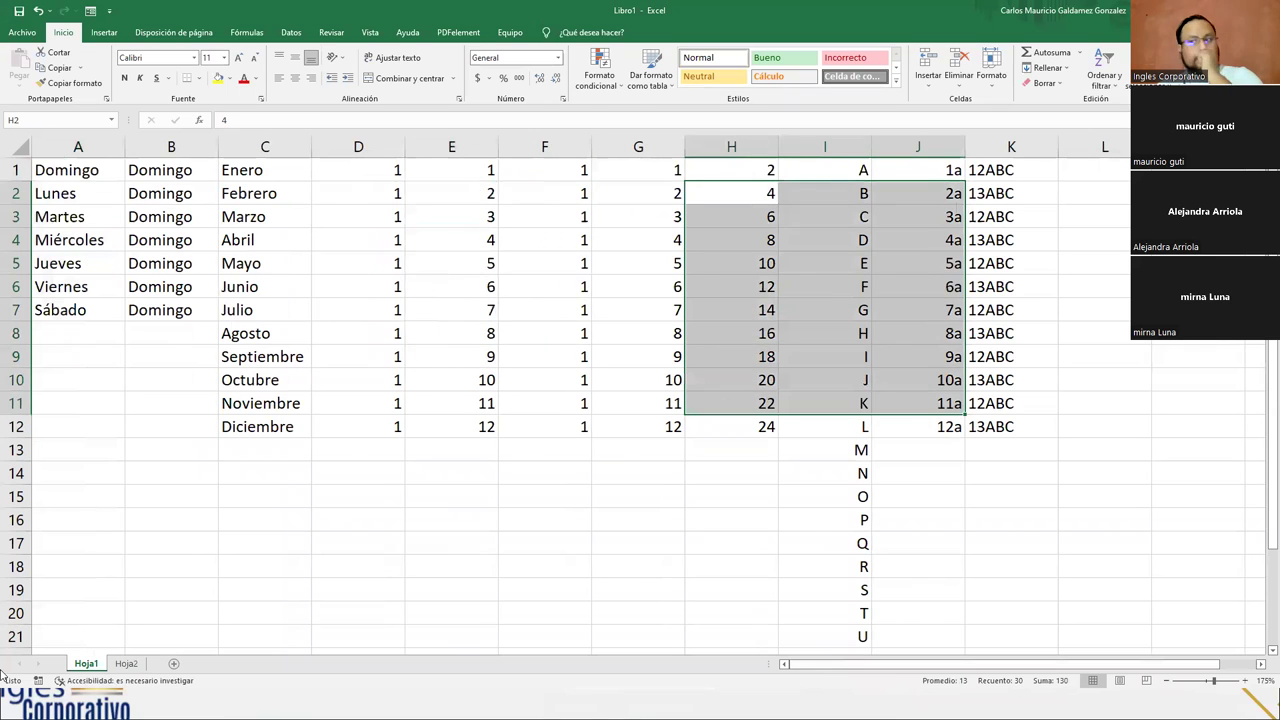
# - On sheet Hoja2, enter Enero in A1 and Febrero in B1
pyautogui.click(128, 665)
pyautogui.moveTo(86, 267); pyautogui.dragTo(60, 171)
pyautogui.click(61, 172)
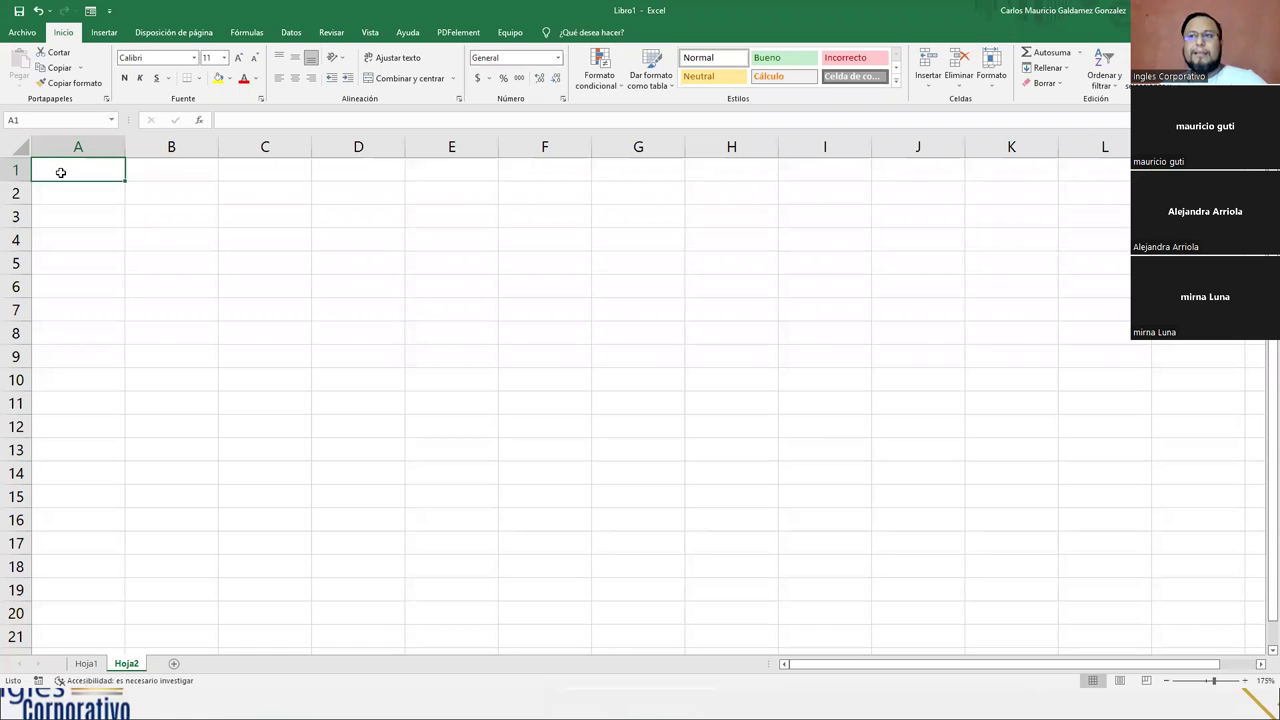
pyautogui.write('Enero')
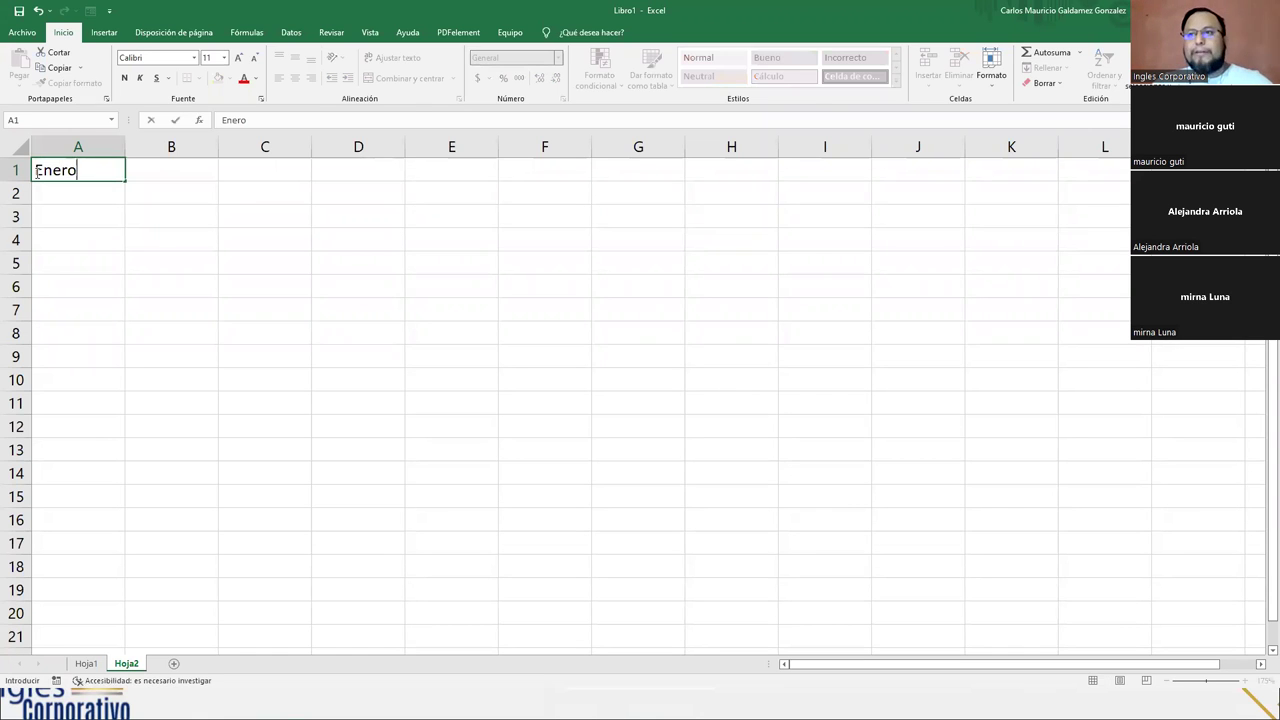
pyautogui.press('Tab')
pyautogui.write('Febrero')
pyautogui.press('BackSpace')
pyautogui.press('BackSpace')
pyautogui.press('BackSpace')
pyautogui.write('rero')
pyautogui.press('Return')
# - Select A1:B1 and autofill the months across row 1 to Diciembre in column L
pyautogui.click(35, 172)
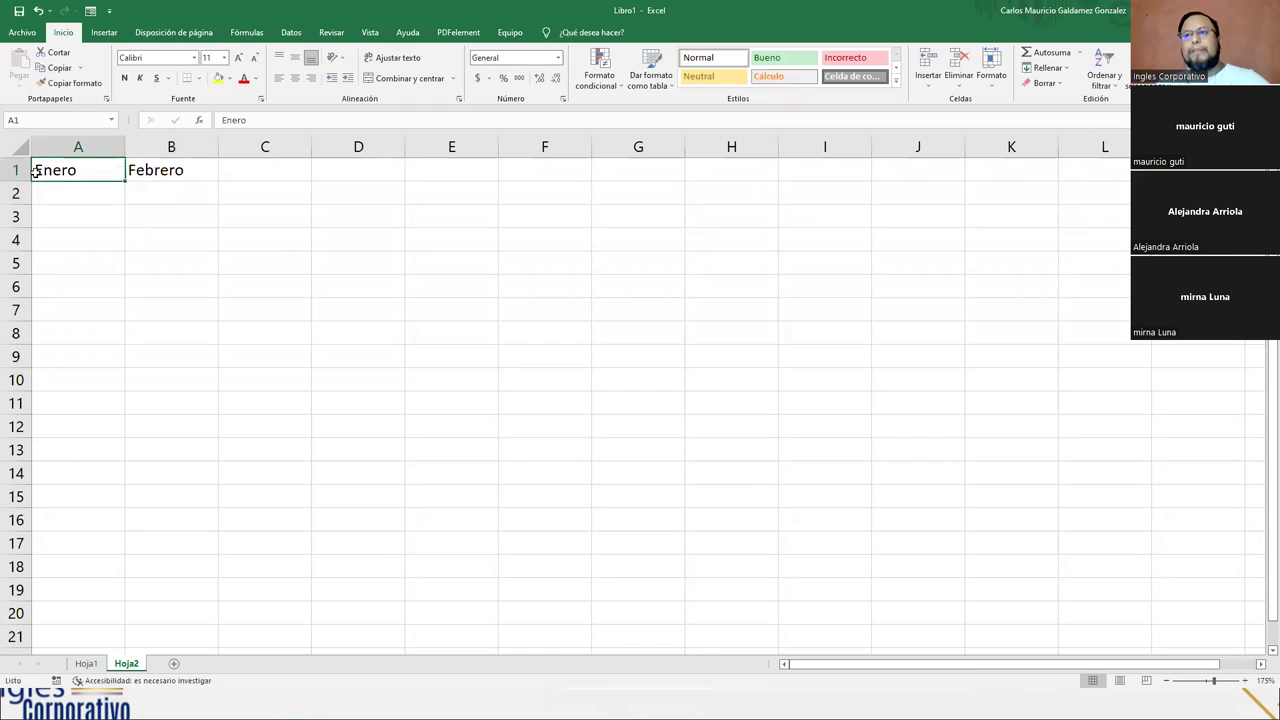
pyautogui.hotkey('shift', 'Right')
pyautogui.moveTo(218, 182); pyautogui.dragTo(1125, 173)
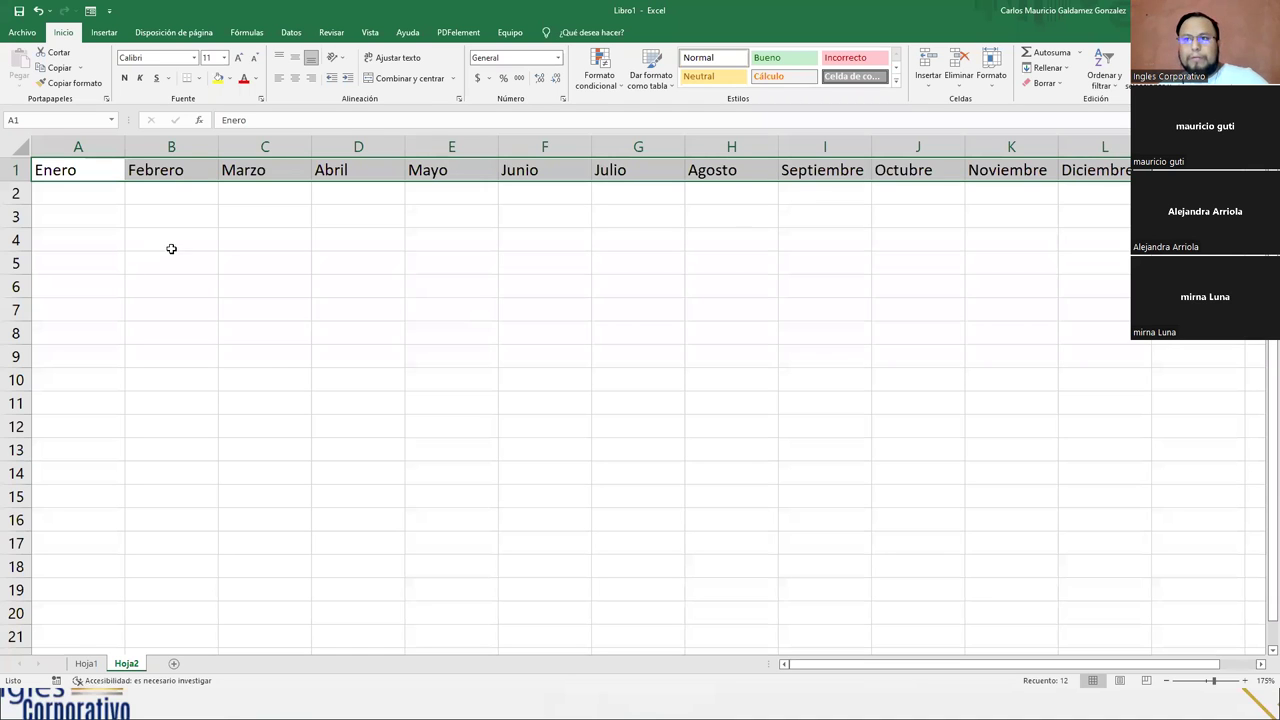
# - Enter 1 in A3 and 2 in B3, and autofill the numbers across row 3 to column L
pyautogui.click(80, 212)
pyautogui.write('1')
pyautogui.press('Tab')
pyautogui.write('2')
pyautogui.moveTo(80, 212); pyautogui.dragTo(1128, 214)
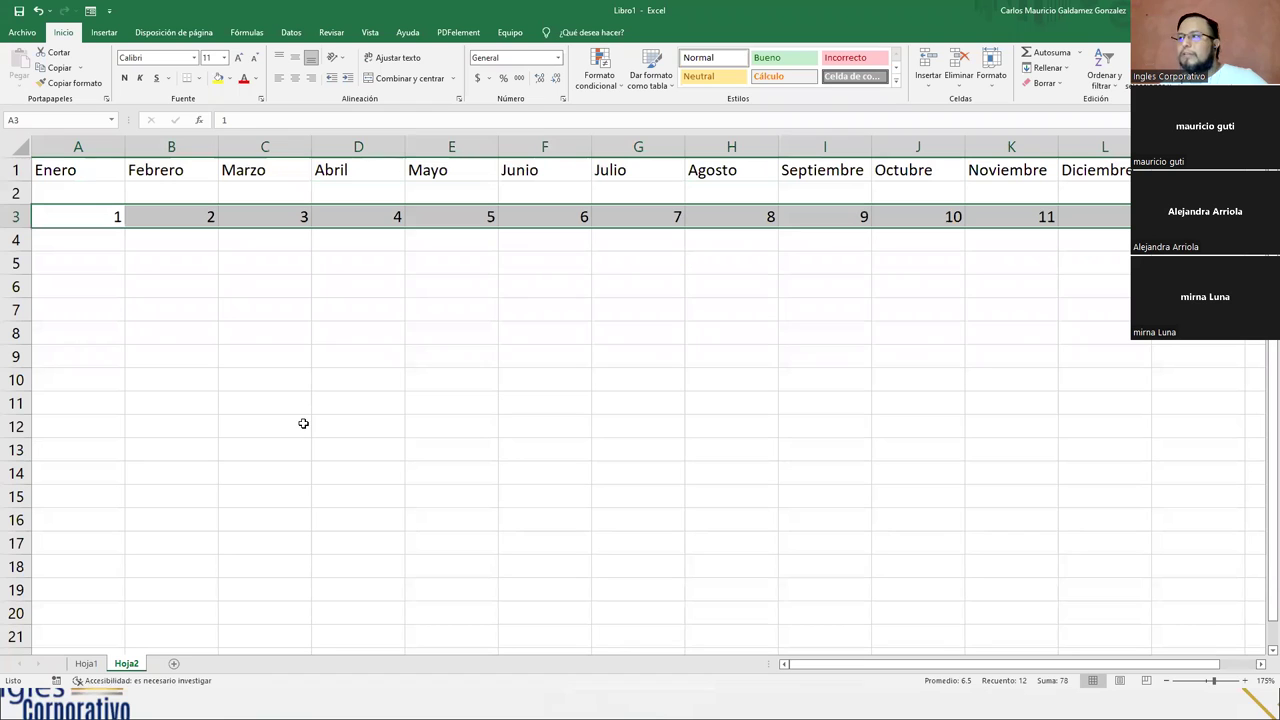
# - Enter Domingo in A5 and autofill the weekdays across row 5 to Sábado in G5
pyautogui.click(98, 264)
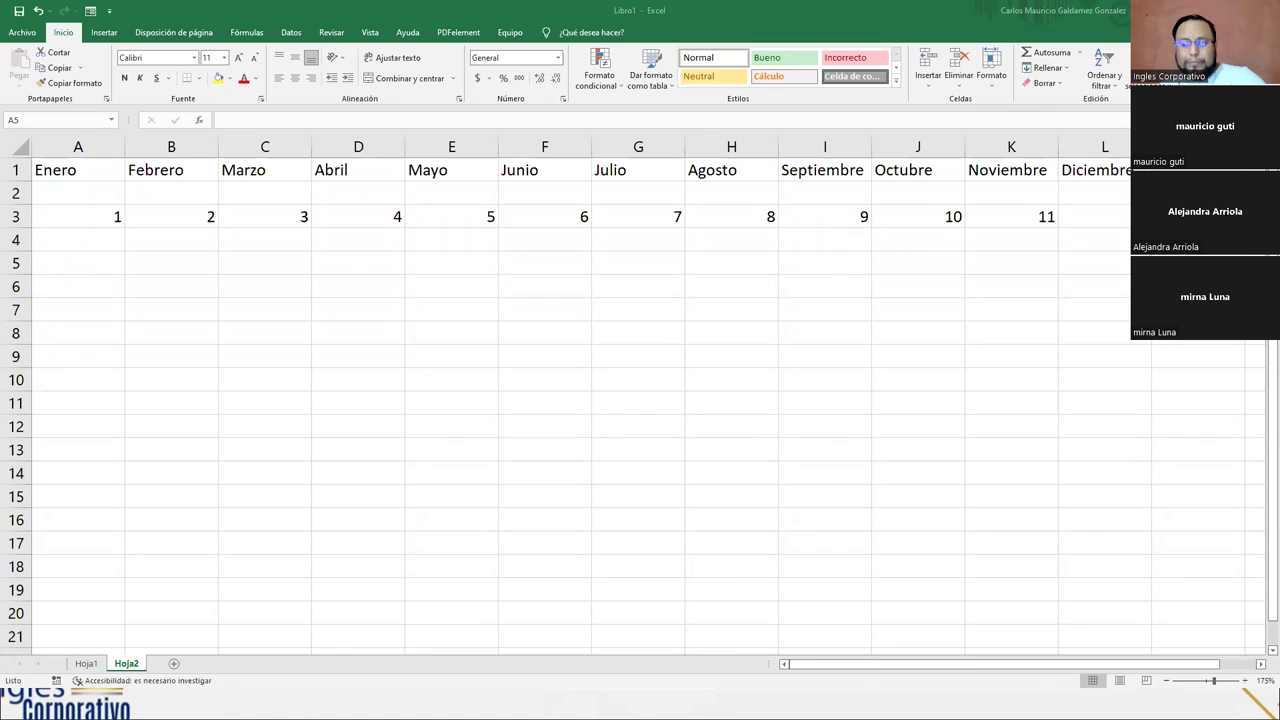
pyautogui.doubleClick(98, 265)
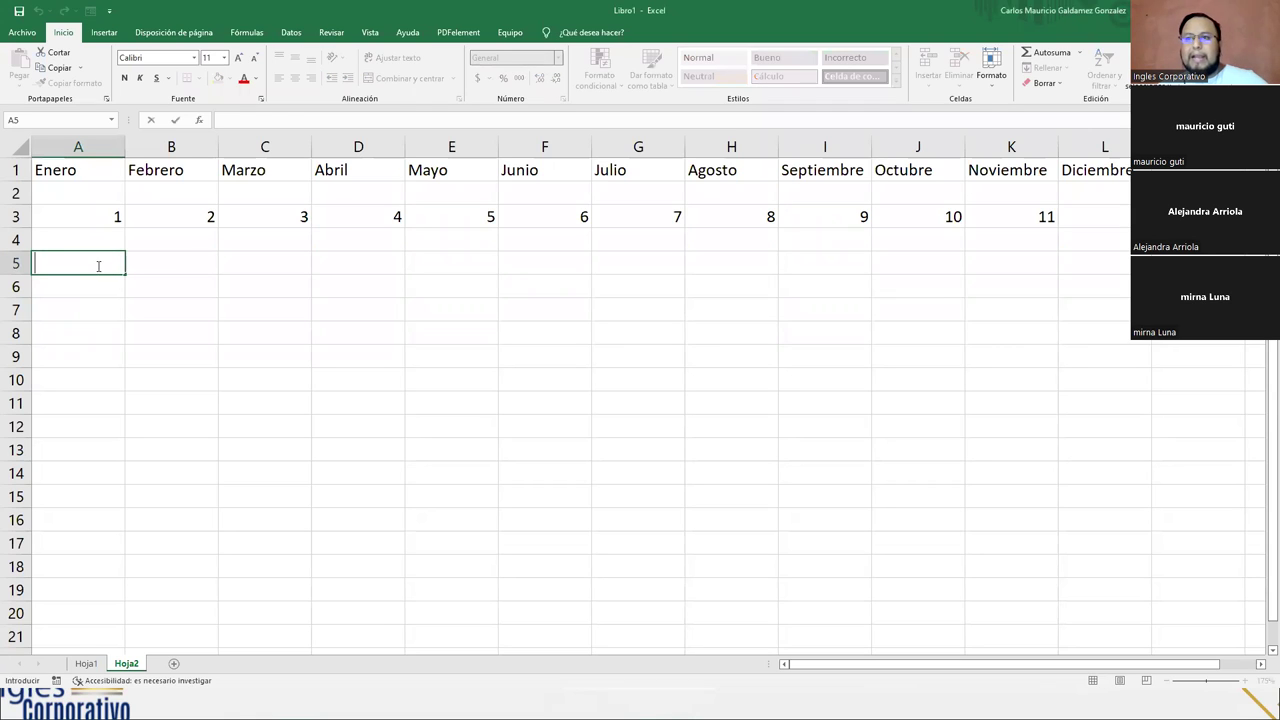
pyautogui.write('Dom')
pyautogui.press('BackSpace')
pyautogui.press('BackSpace')
pyautogui.press('BackSpace')
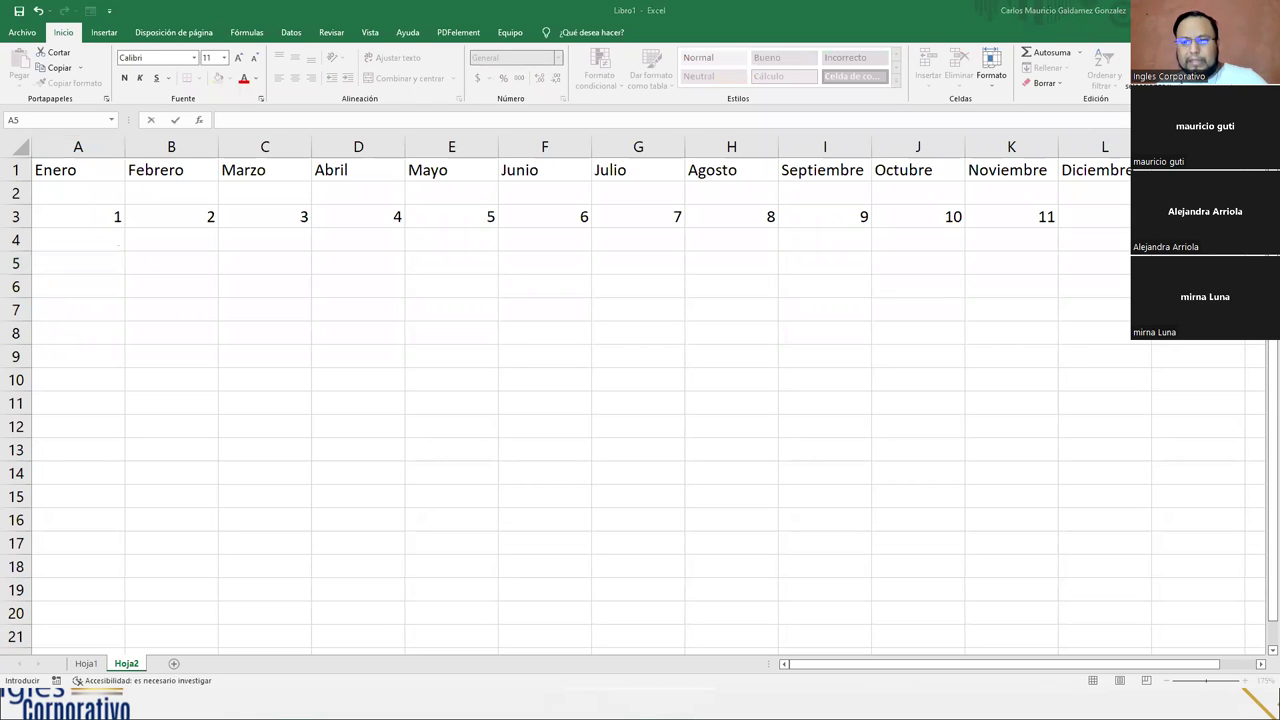
pyautogui.write('Domingo')
pyautogui.press('BackSpace')
pyautogui.write('go')
pyautogui.press('Return')
pyautogui.click(85, 266)
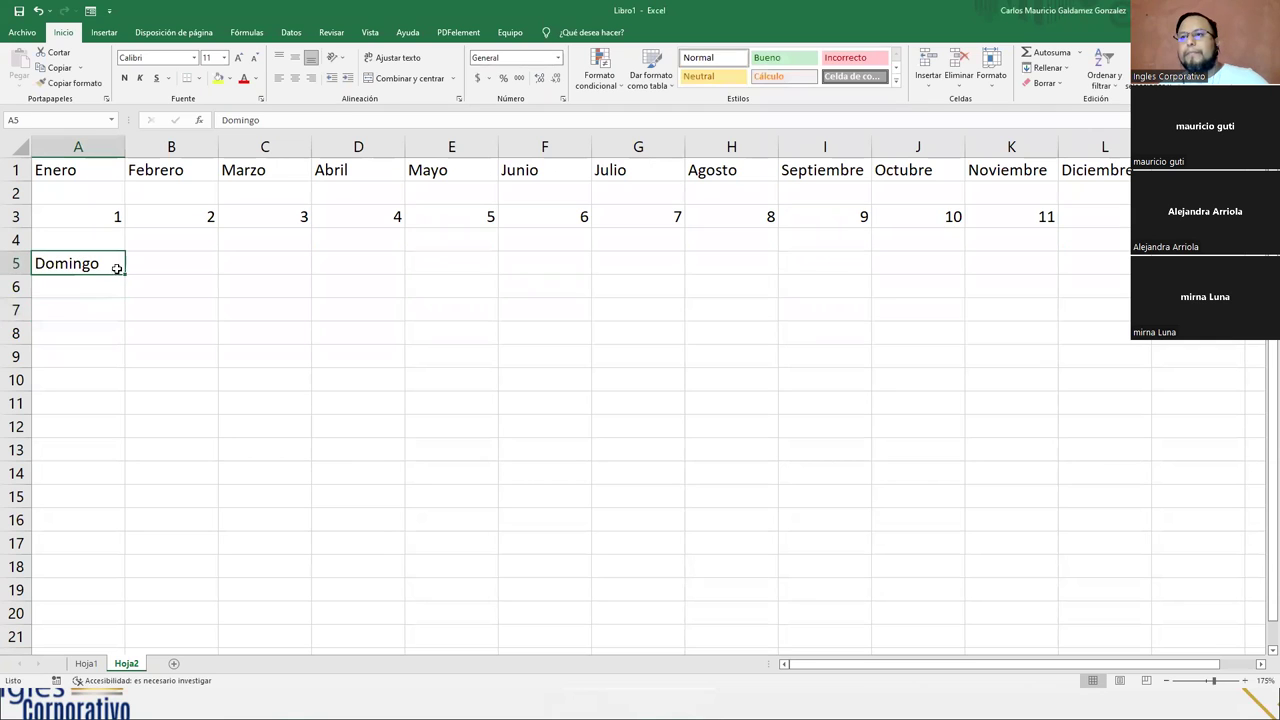
pyautogui.moveTo(124, 274); pyautogui.dragTo(648, 264)
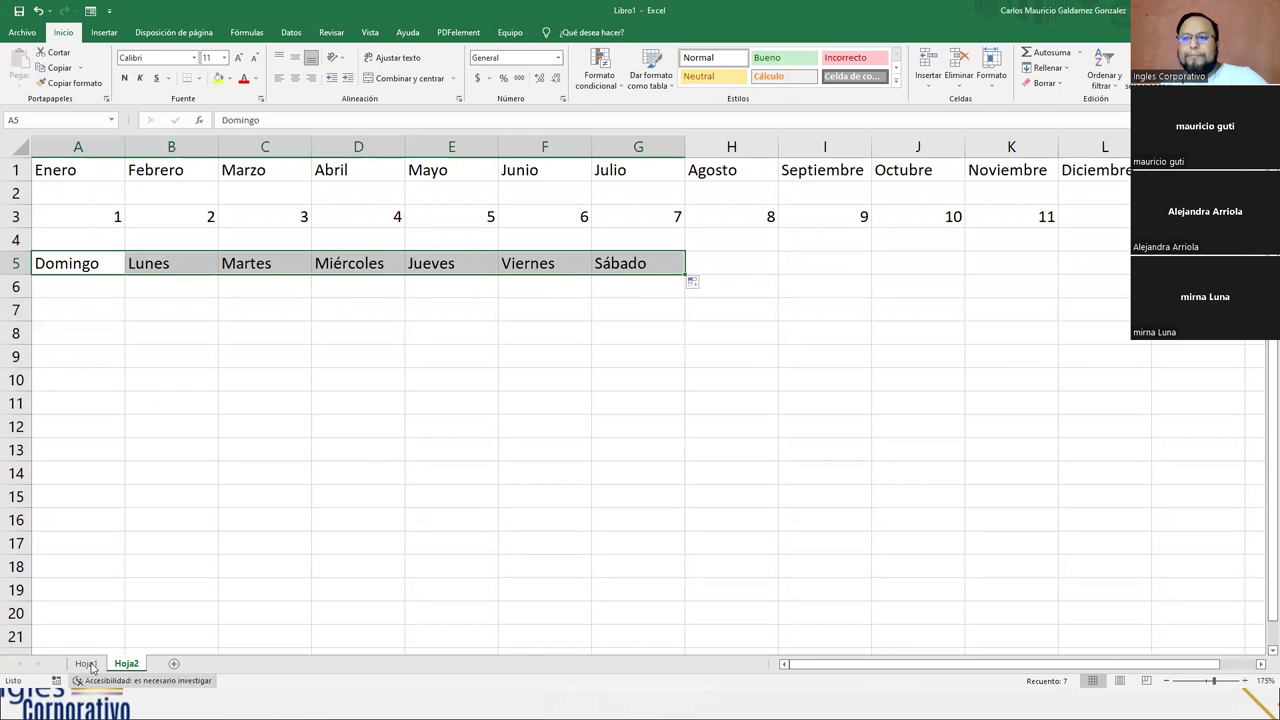
# - Enter 1 in F6, directly below Viernes, as the first day of the month
pyautogui.click(88, 286)
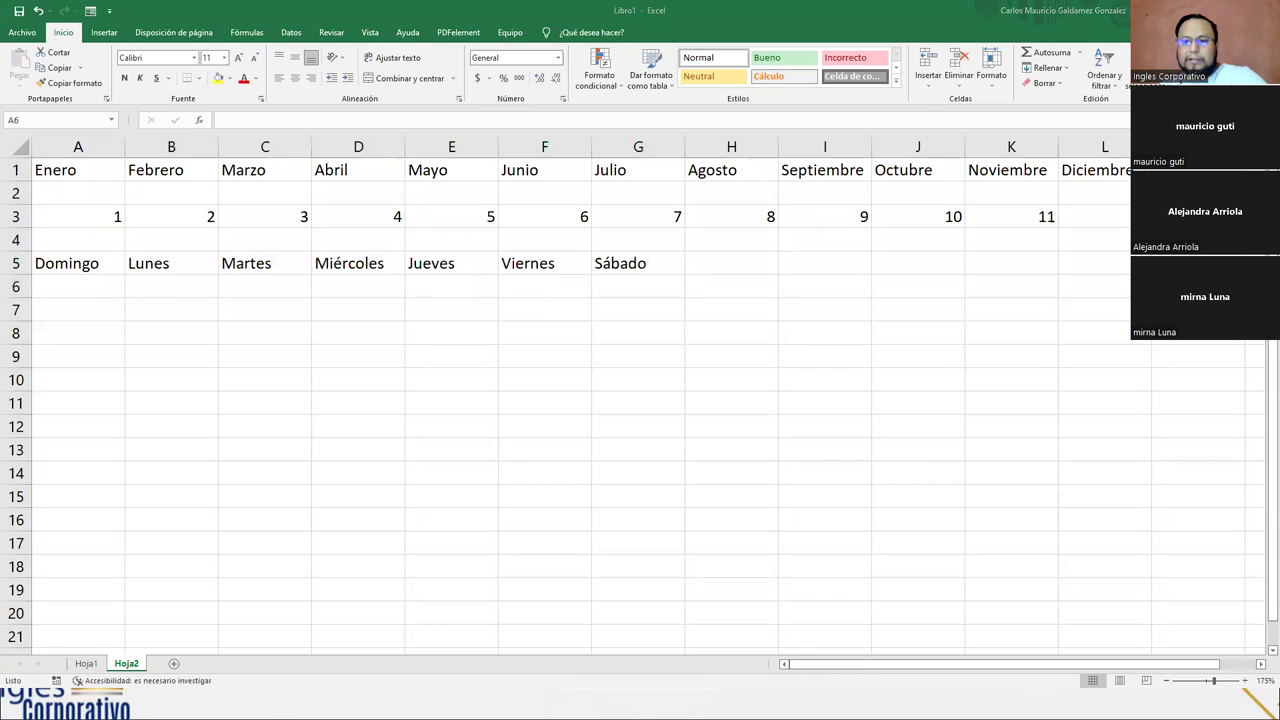
pyautogui.click(531, 285)
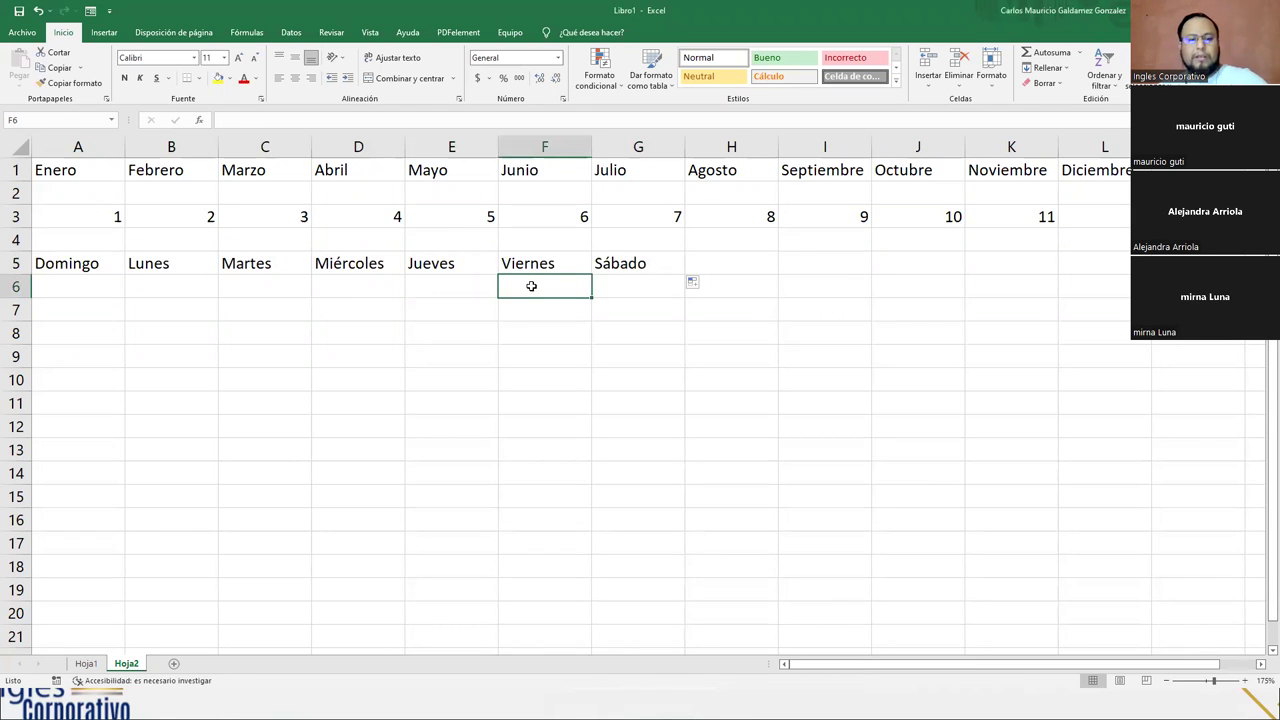
pyautogui.write('1')
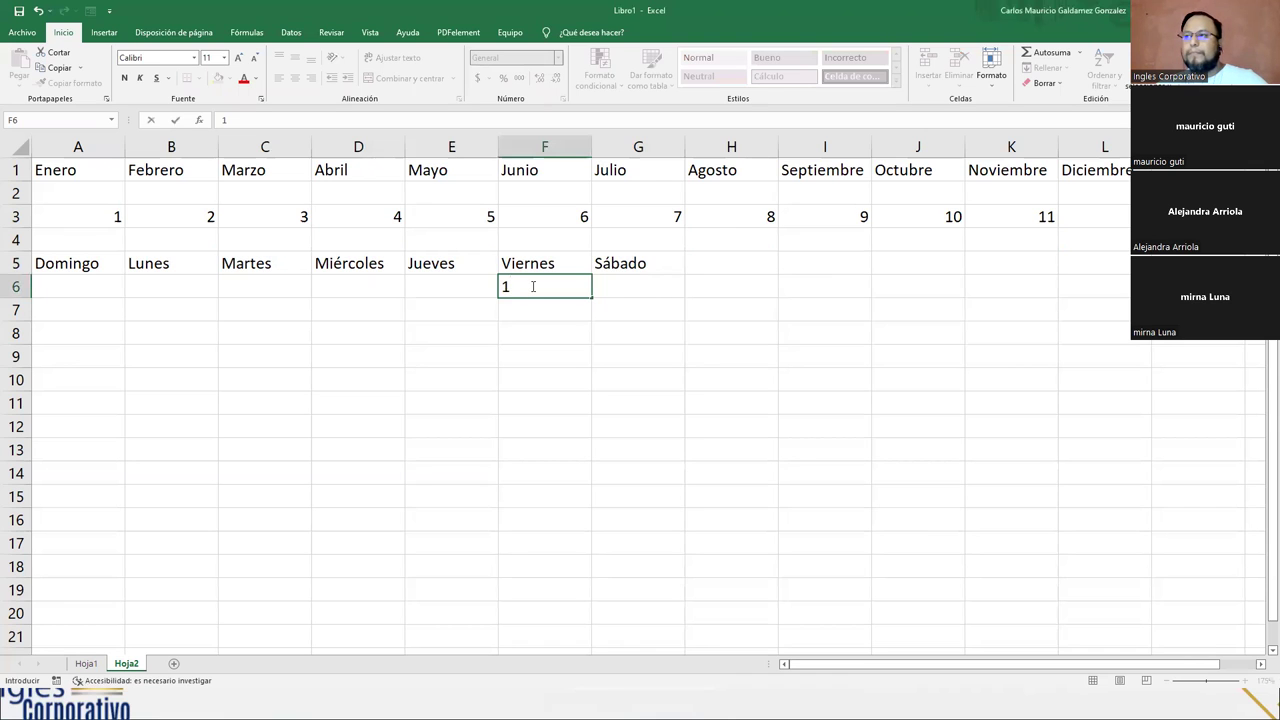
pyautogui.press('Tab')
pyautogui.click(531, 286)
pyautogui.write('2')
pyautogui.press('Tab')
pyautogui.click(531, 286)
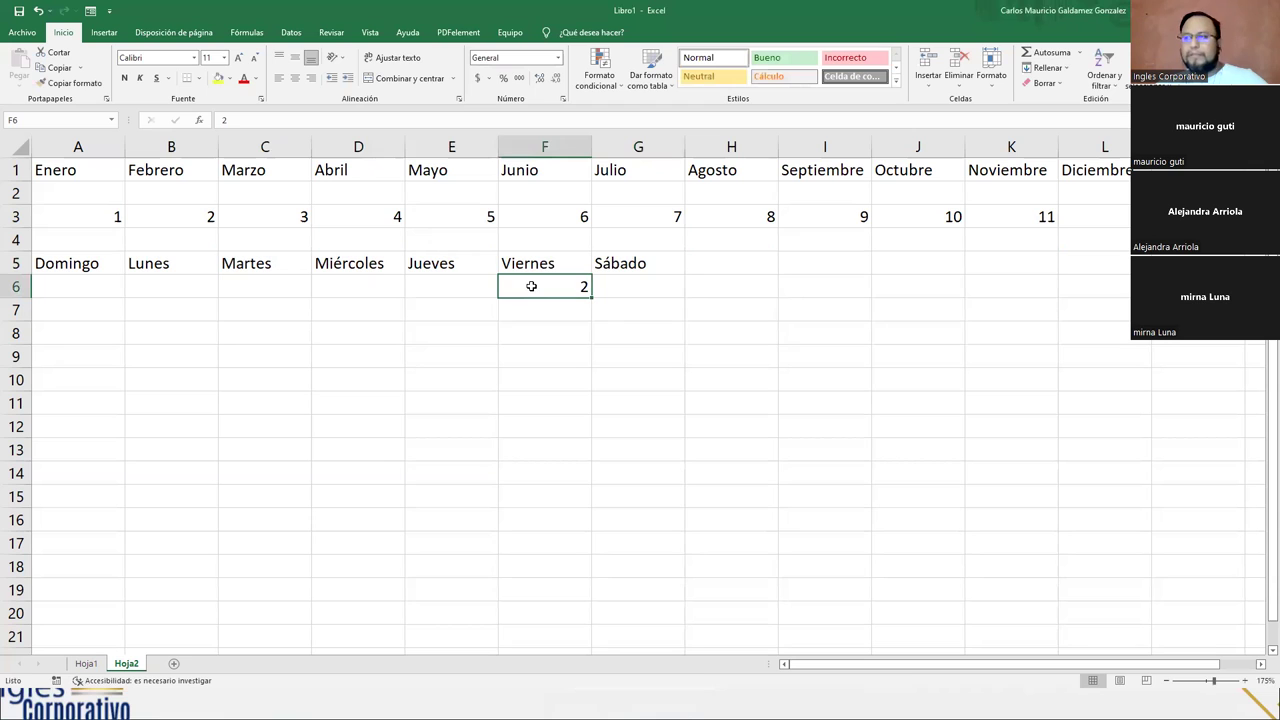
pyautogui.write('1')
pyautogui.press('Tab')
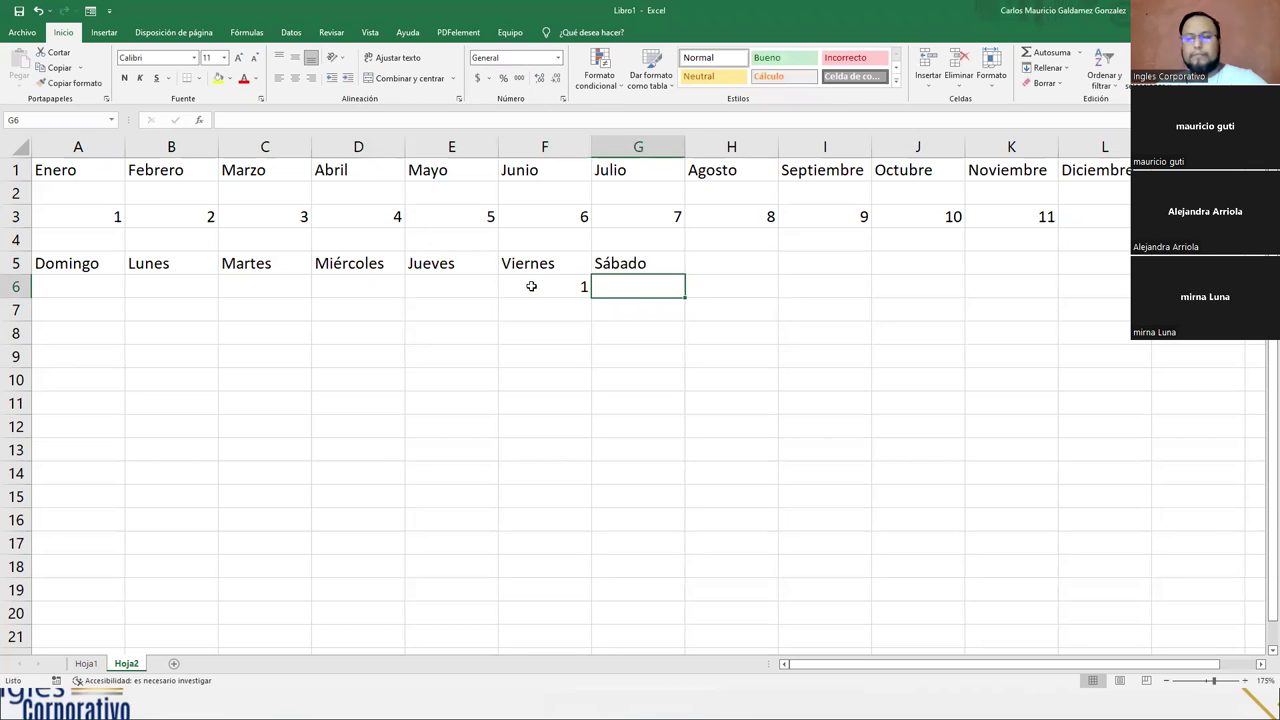
# - Select F6:G6 together with the empty cells from A7:G10 to A11, and fill a linear series in rows with increment 1
pyautogui.moveTo(534, 284); pyautogui.dragTo(592, 289)
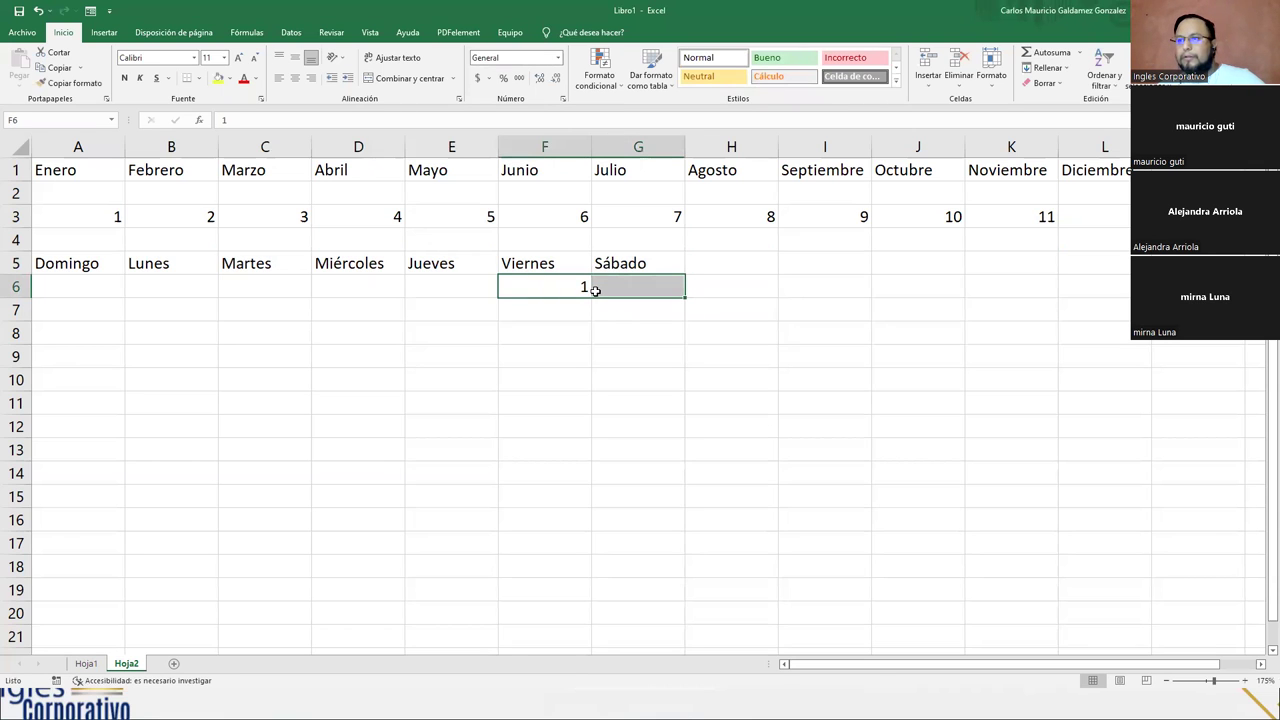
pyautogui.moveTo(94, 311); pyautogui.dragTo(616, 364)
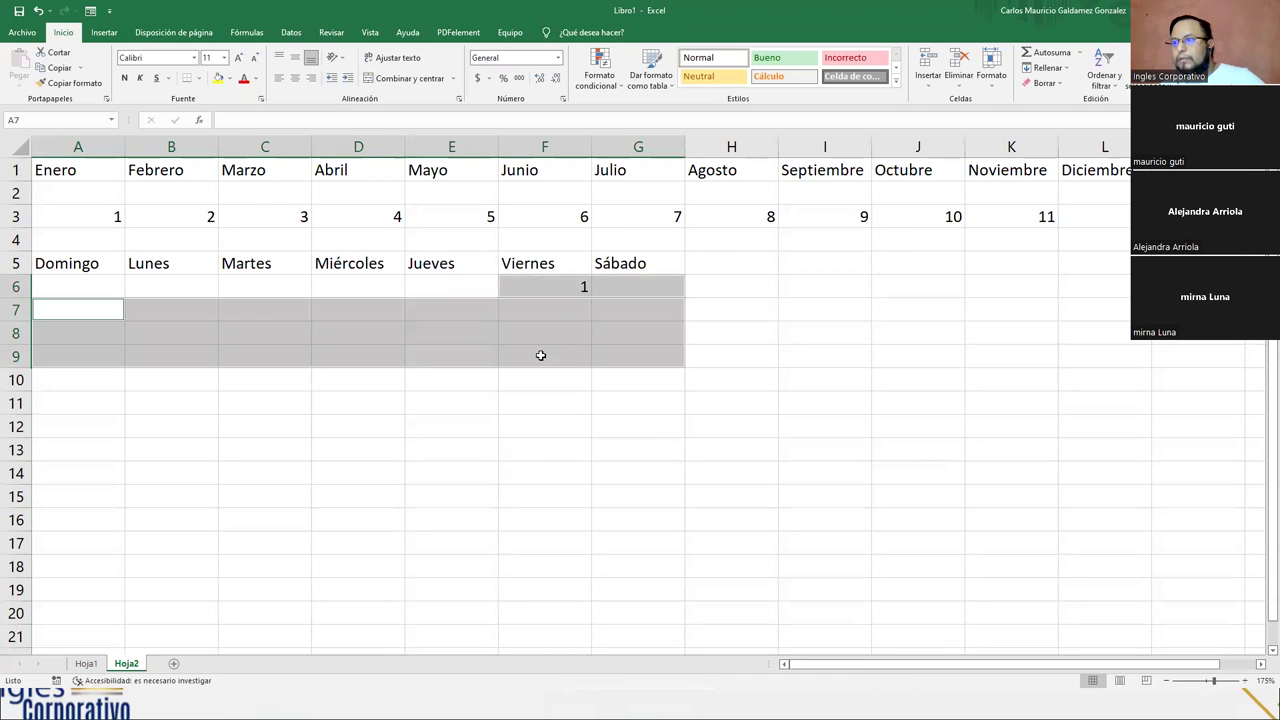
pyautogui.moveTo(97, 379); pyautogui.dragTo(602, 386)
pyautogui.keyDown('ctrl'); pyautogui.click(100, 406); pyautogui.keyUp('ctrl')
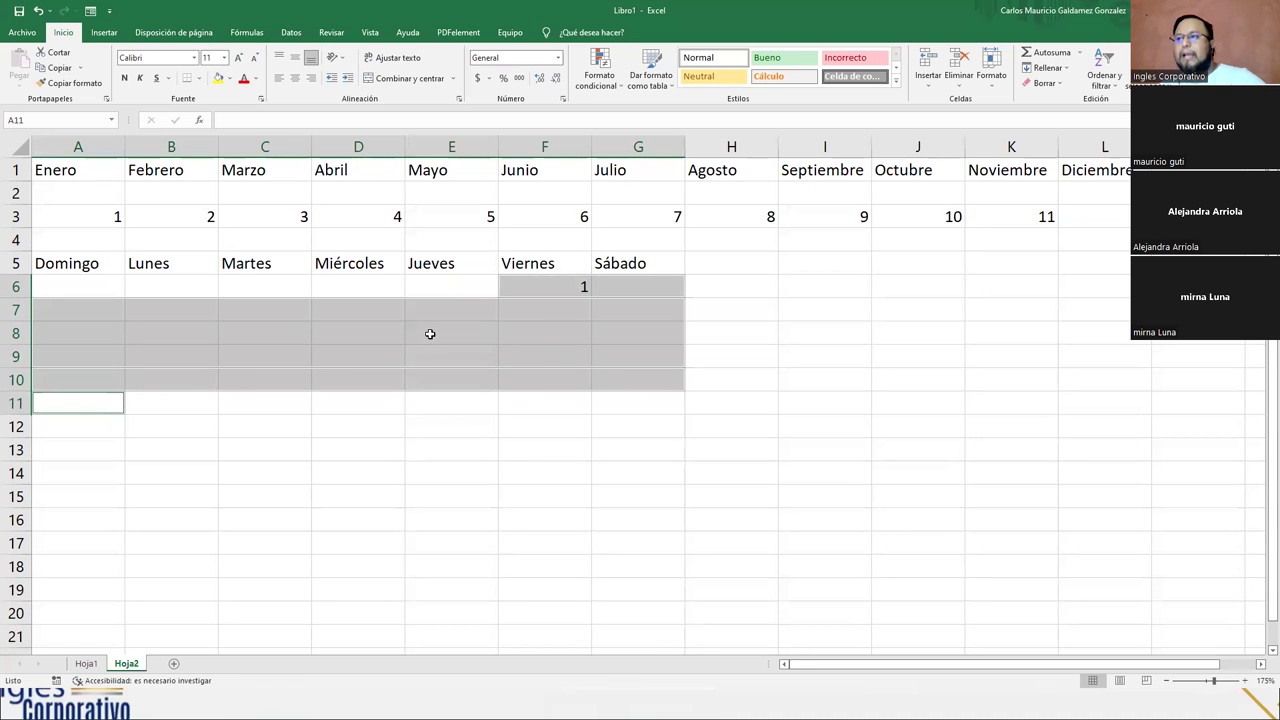
pyautogui.rightClick(546, 284)
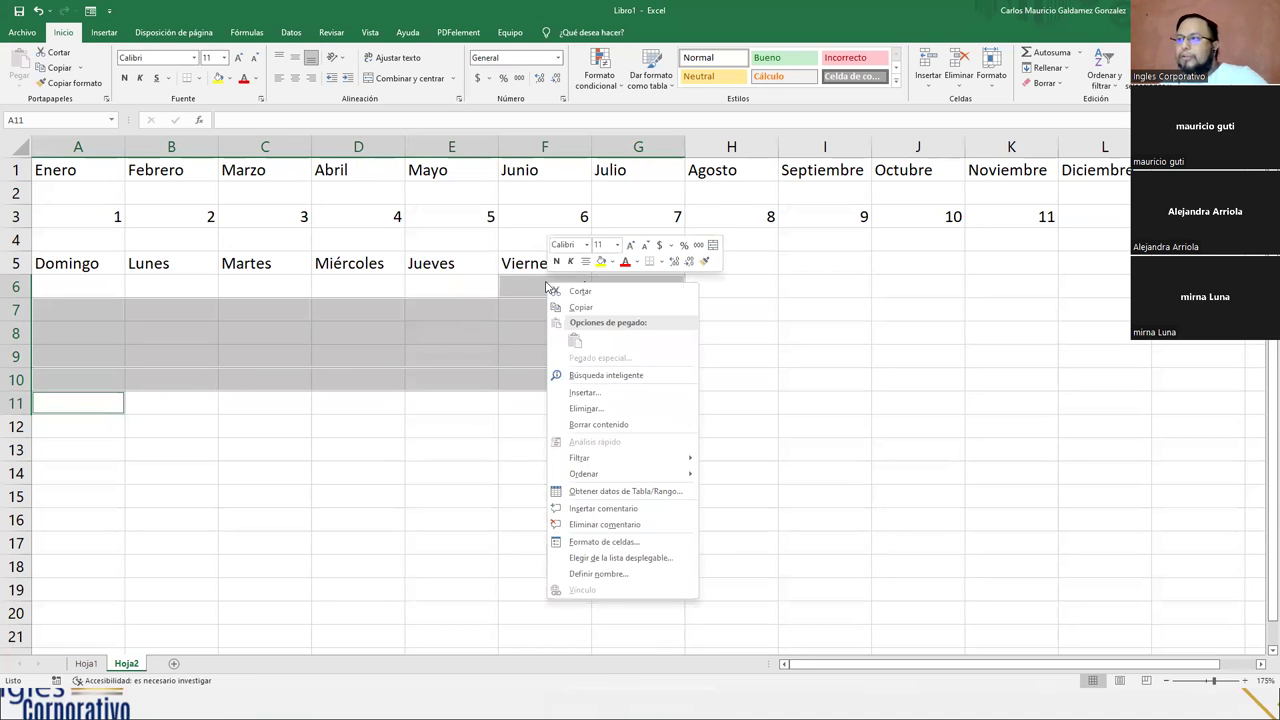
pyautogui.click(1060, 70)
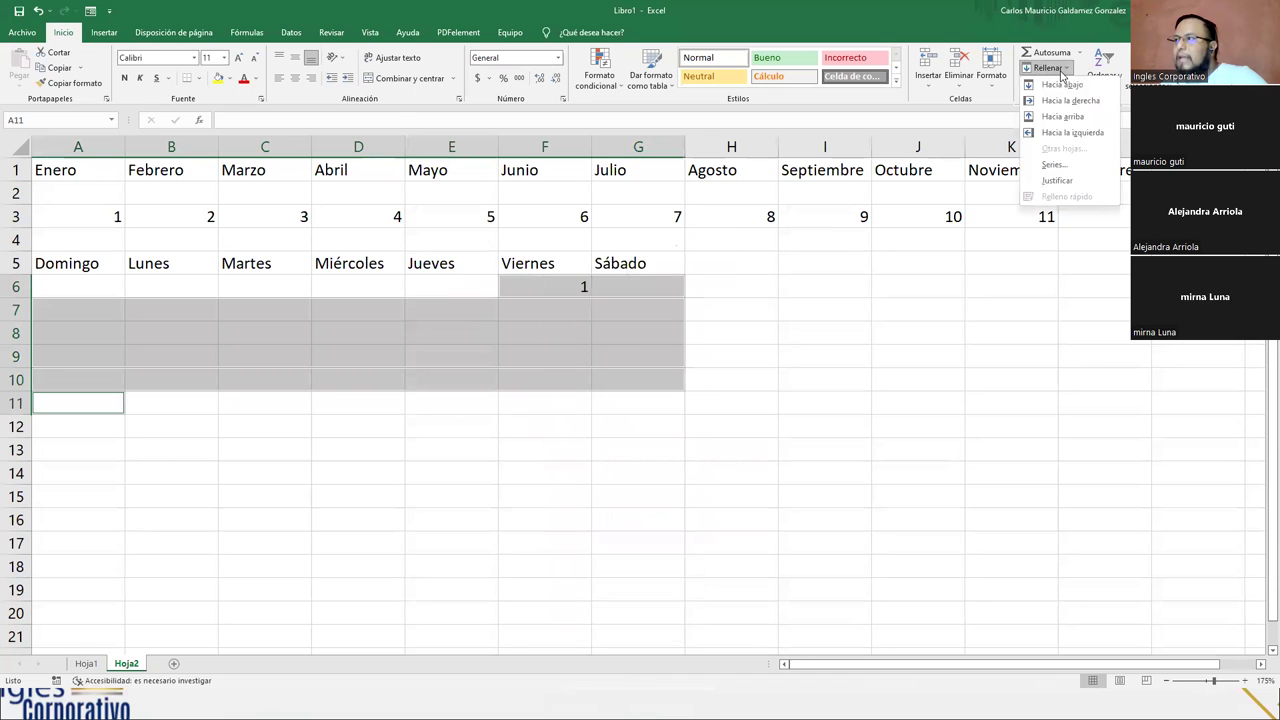
pyautogui.click(1065, 168)
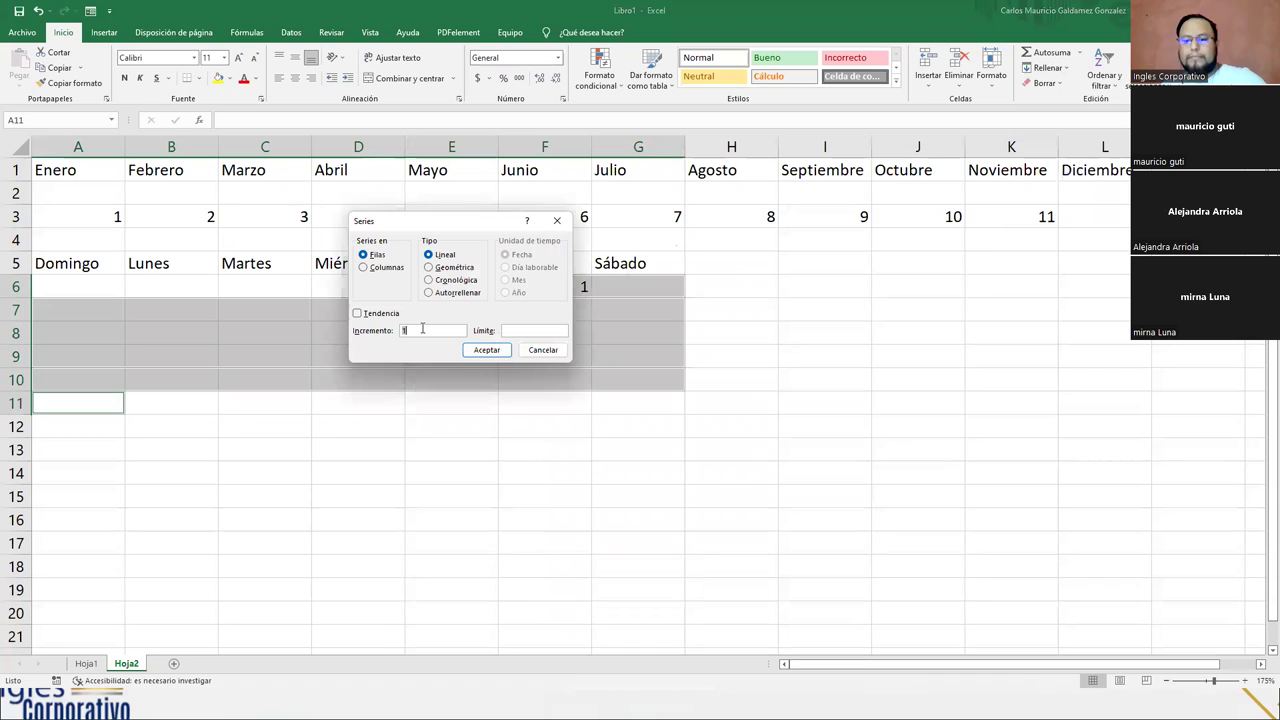
pyautogui.press('Return')
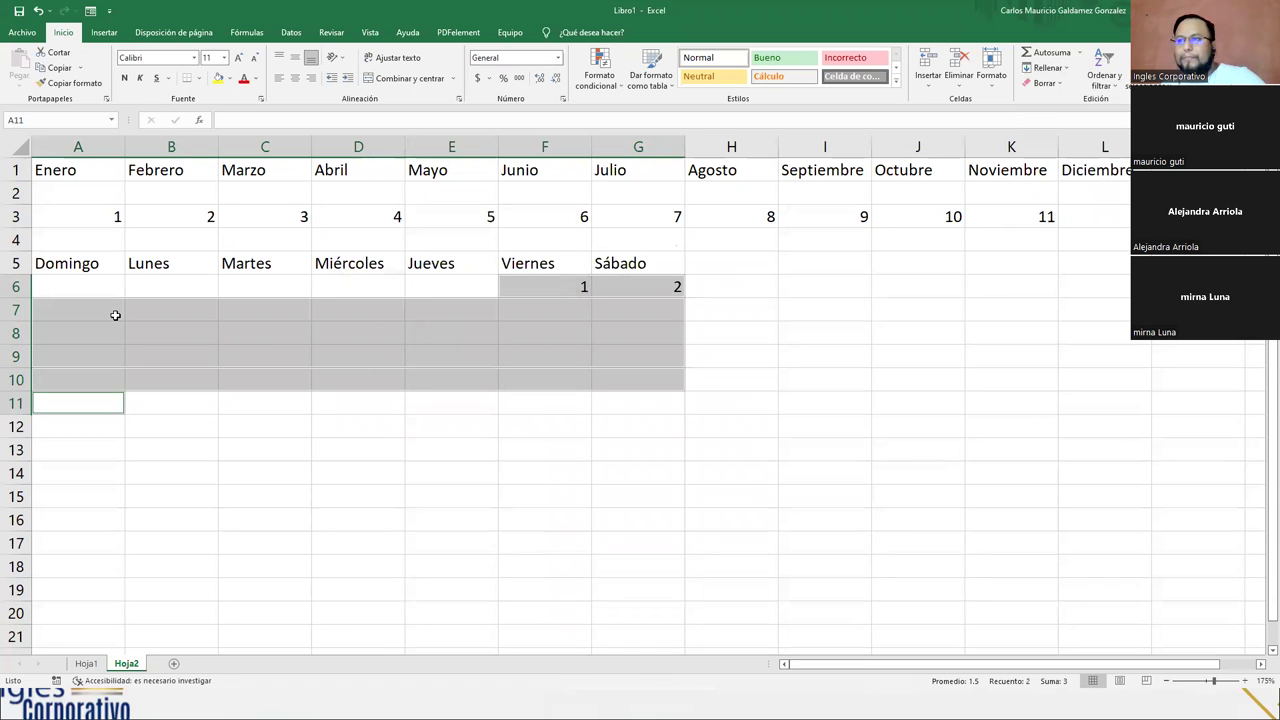
pyautogui.moveTo(115, 315); pyautogui.dragTo(614, 376)
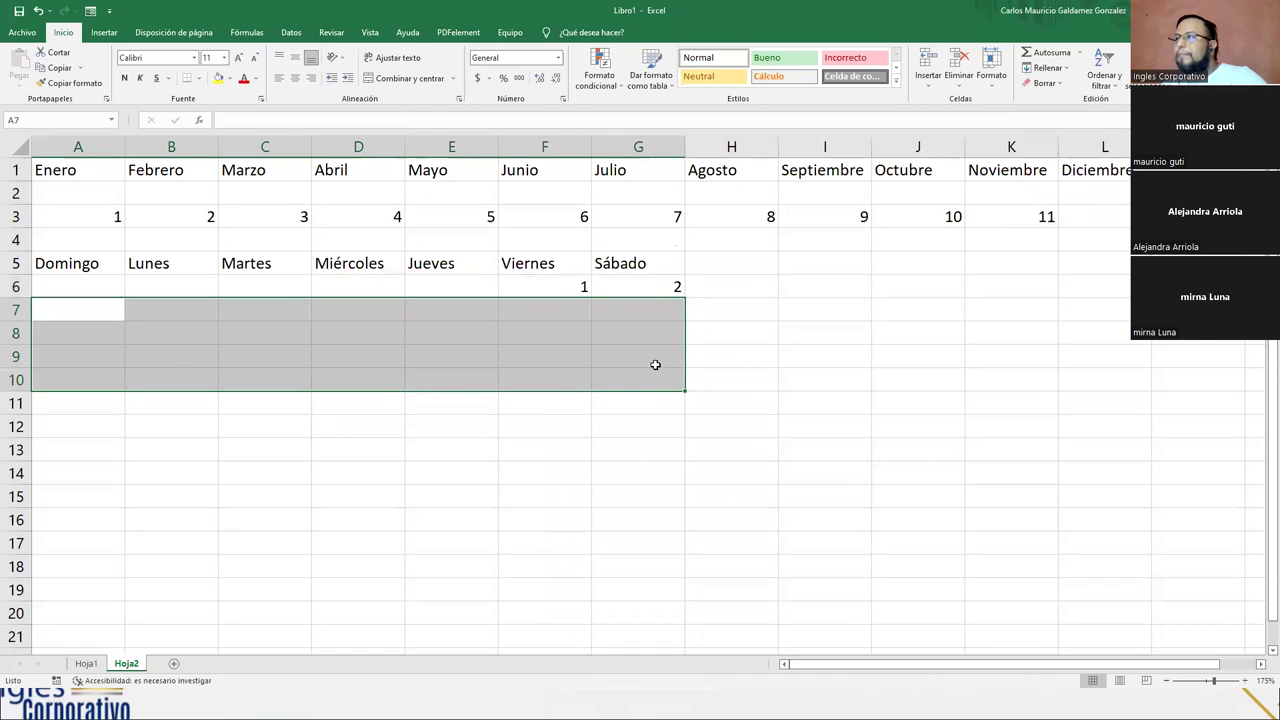
pyautogui.click(1046, 67)
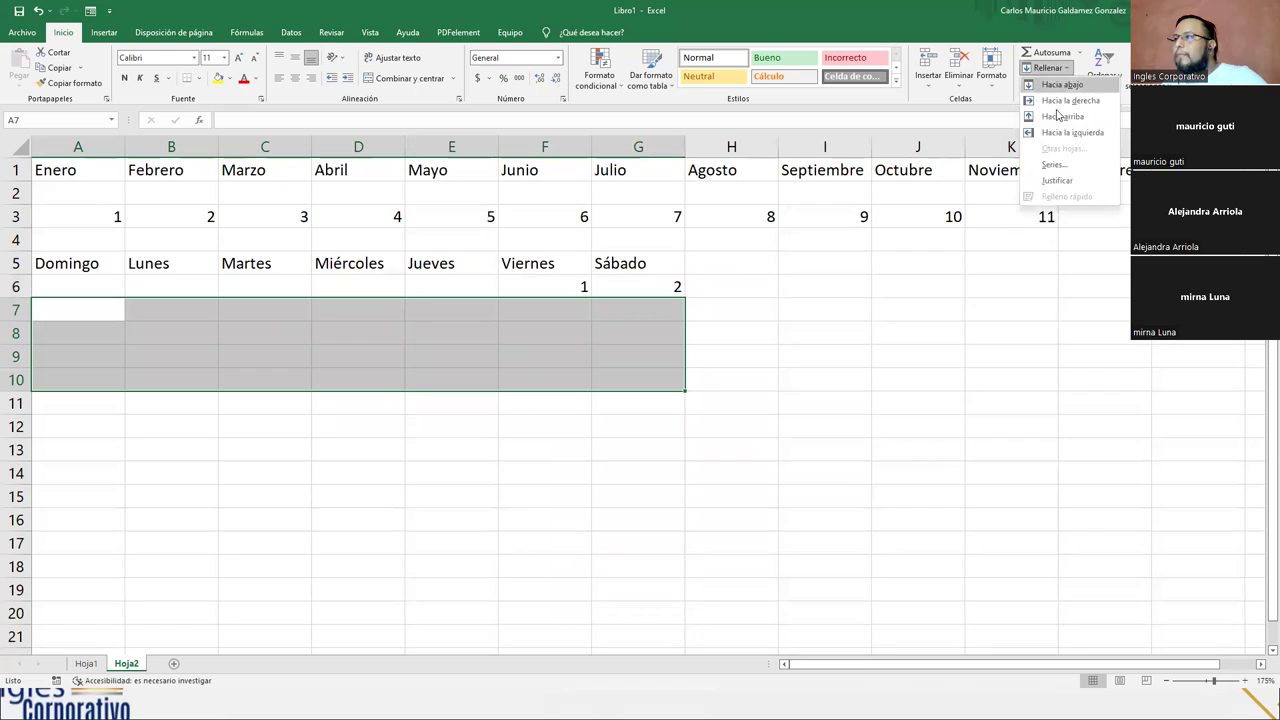
pyautogui.click(1054, 164)
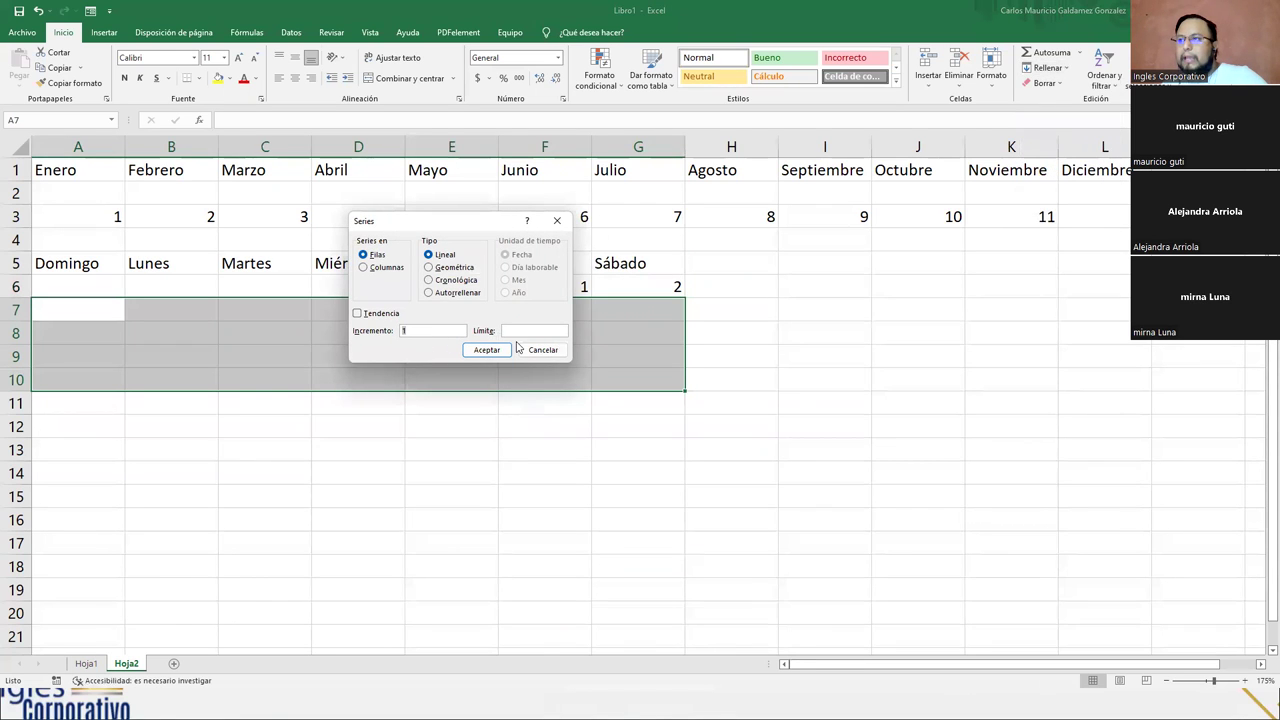
pyautogui.click(541, 349)
# - Enter 3 in A7 and fill the range A7:G10 with a linear series in rows, using increment 1
pyautogui.click(91, 314)
pyautogui.write('2')
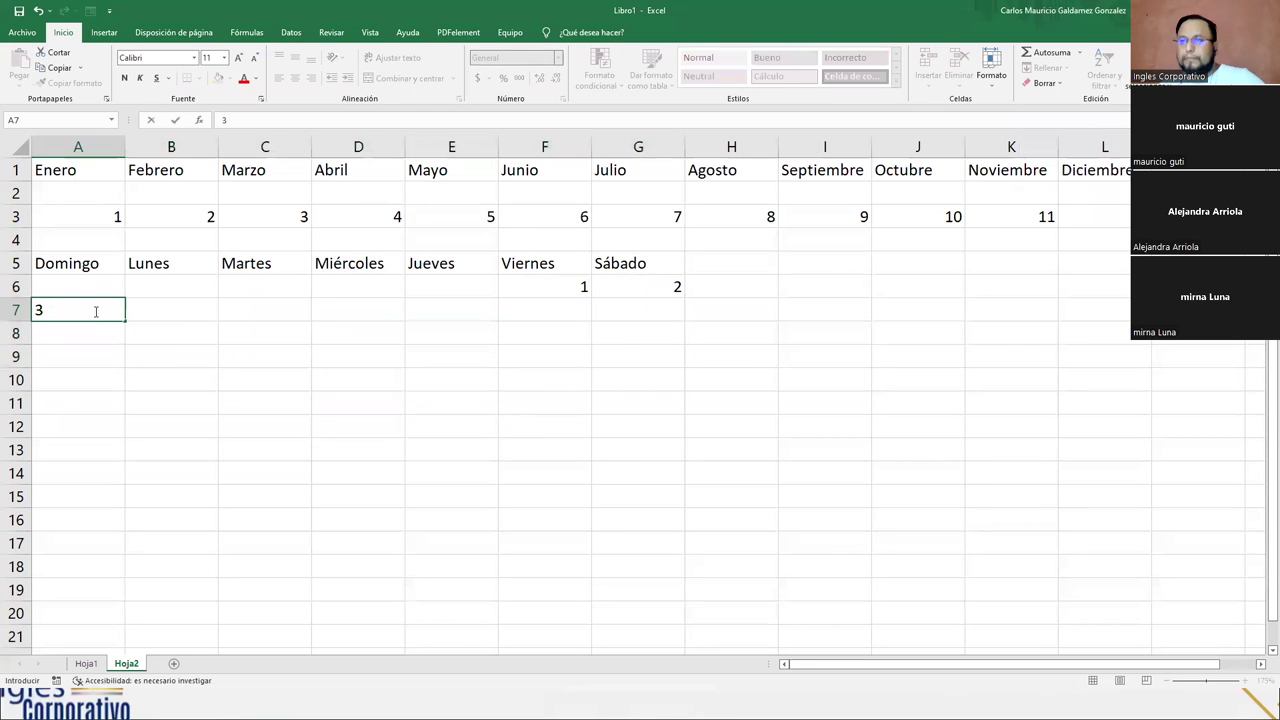
pyautogui.click(77, 341)
pyautogui.moveTo(77, 317); pyautogui.dragTo(617, 380)
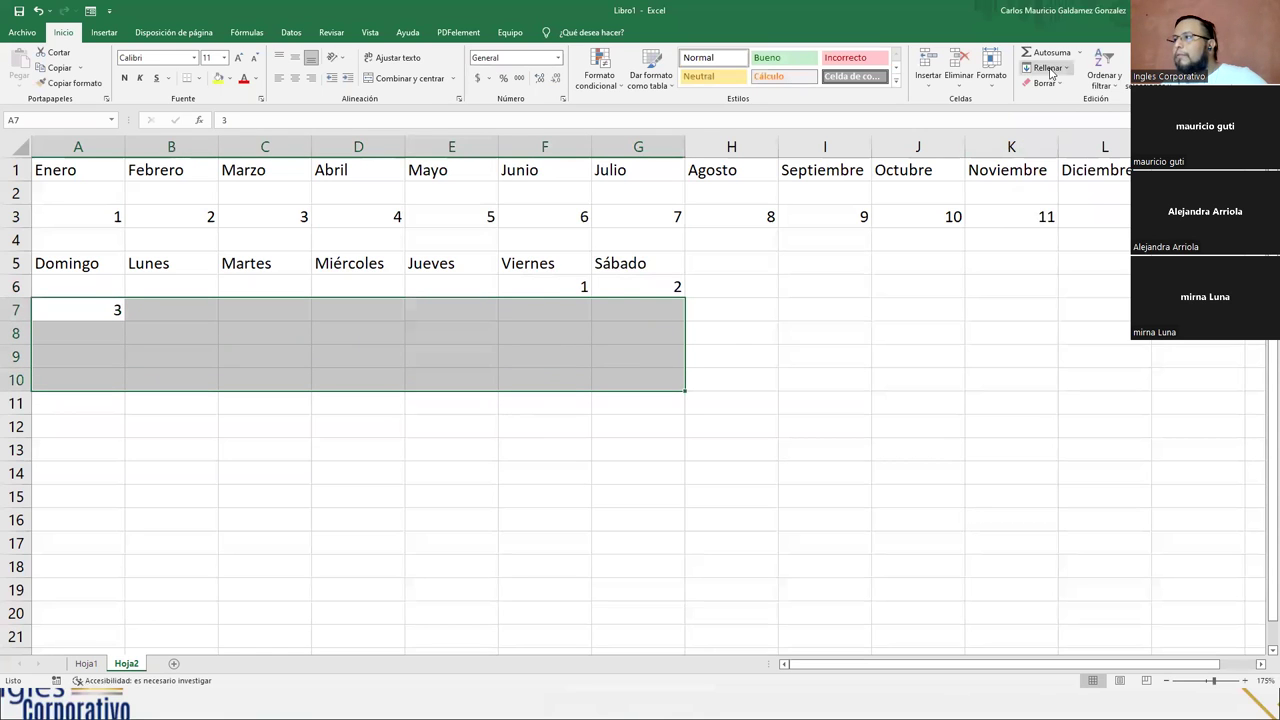
pyautogui.click(1048, 68)
pyautogui.click(1056, 176)
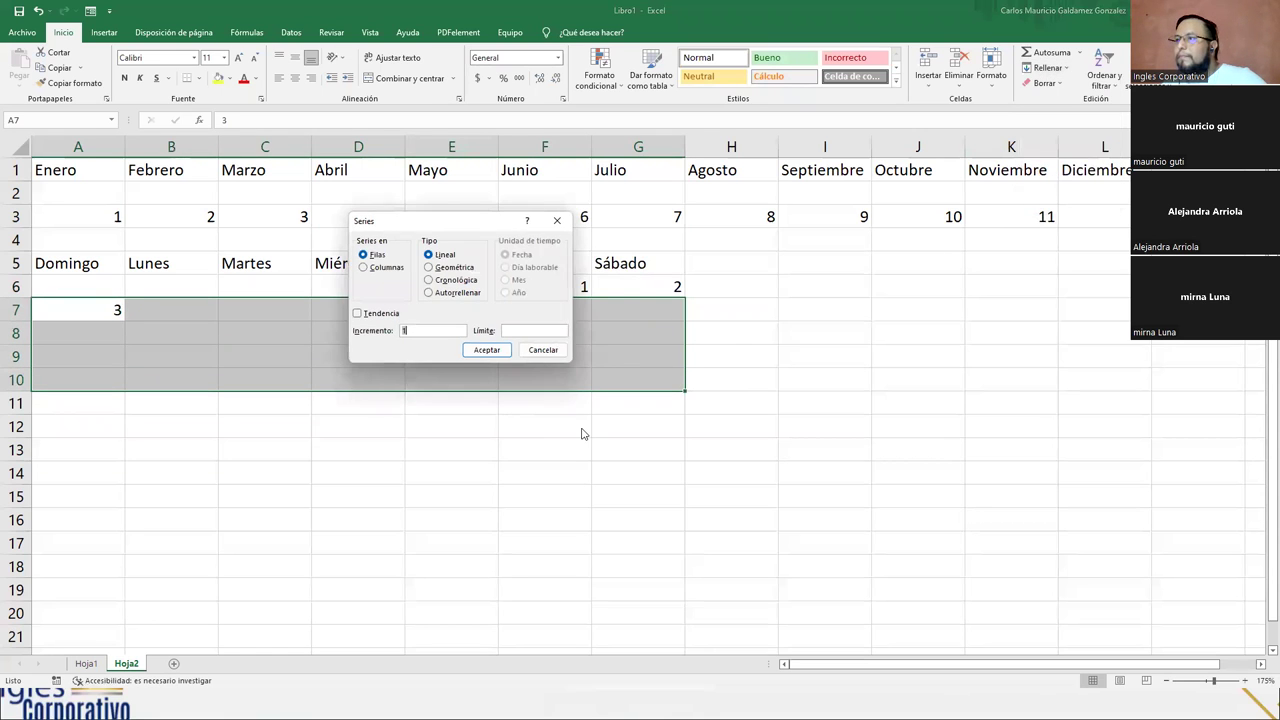
pyautogui.click(487, 351)
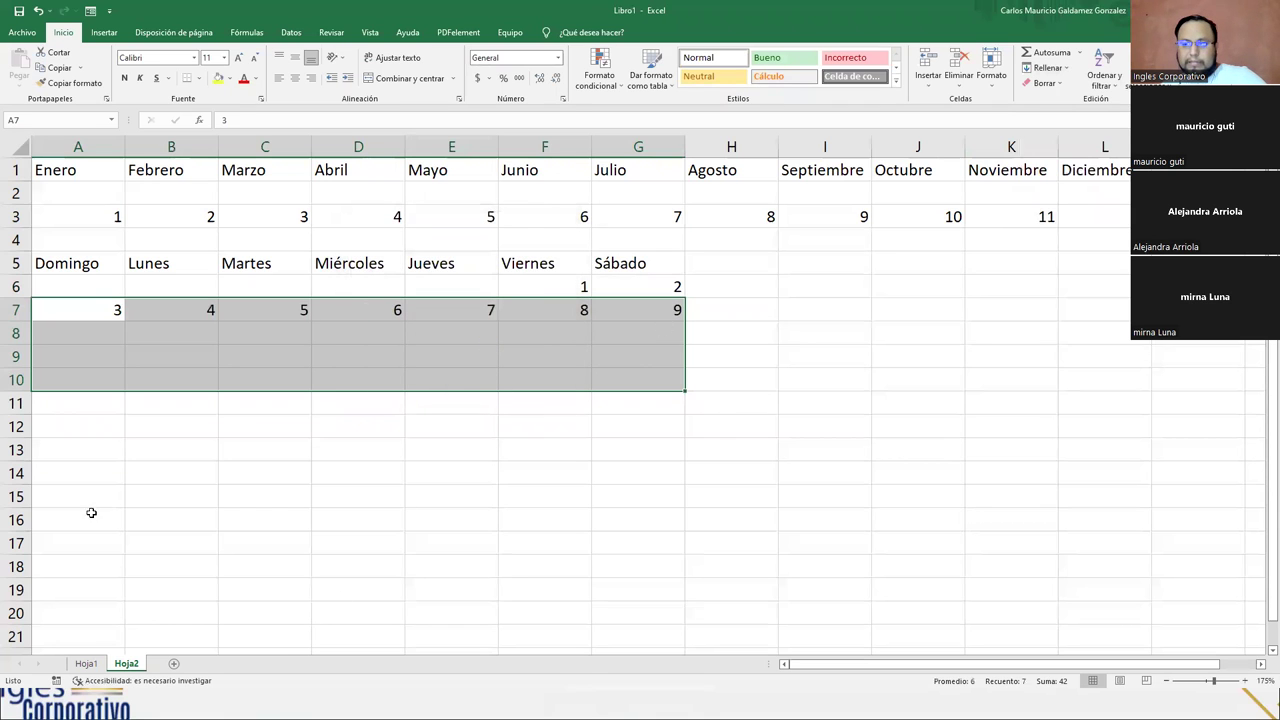
# - Enter 10 in A8 and fill A8:G8 with a linear series in rows, using increment 1
pyautogui.hotkey('alt', 'Tab')
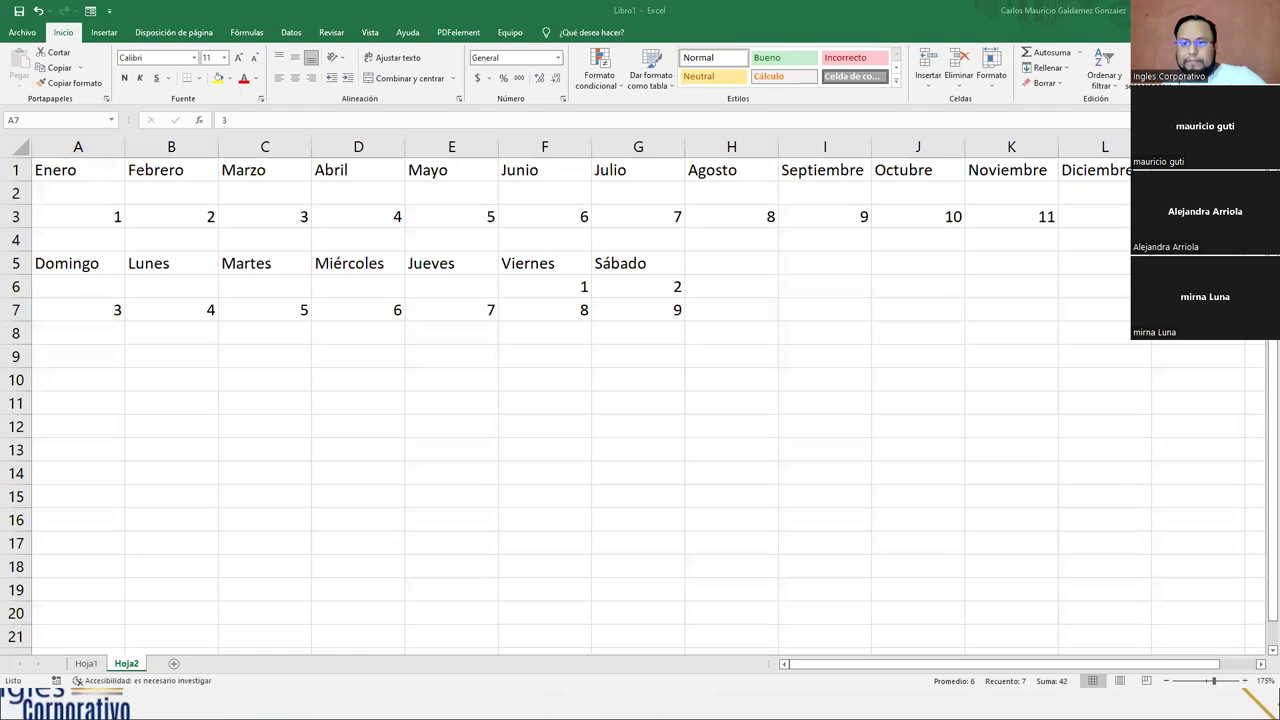
pyautogui.hotkey('alt', 'Tab')
pyautogui.click(80, 338)
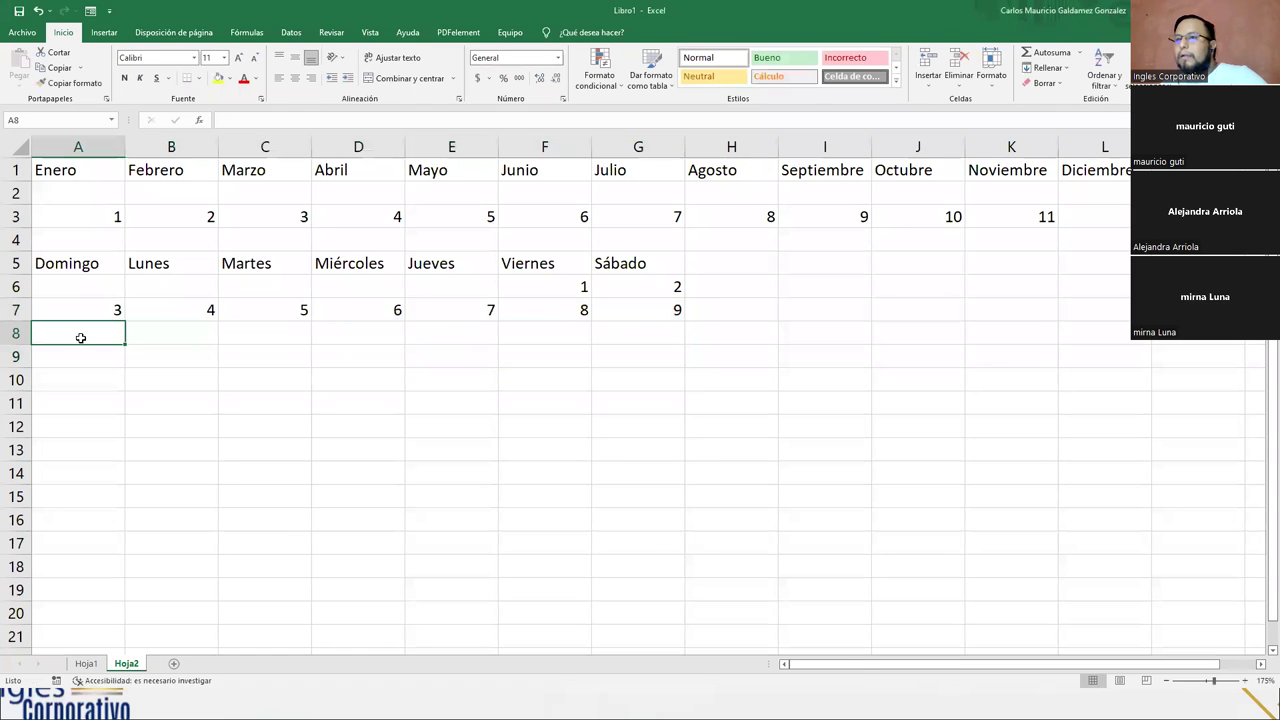
pyautogui.write('10')
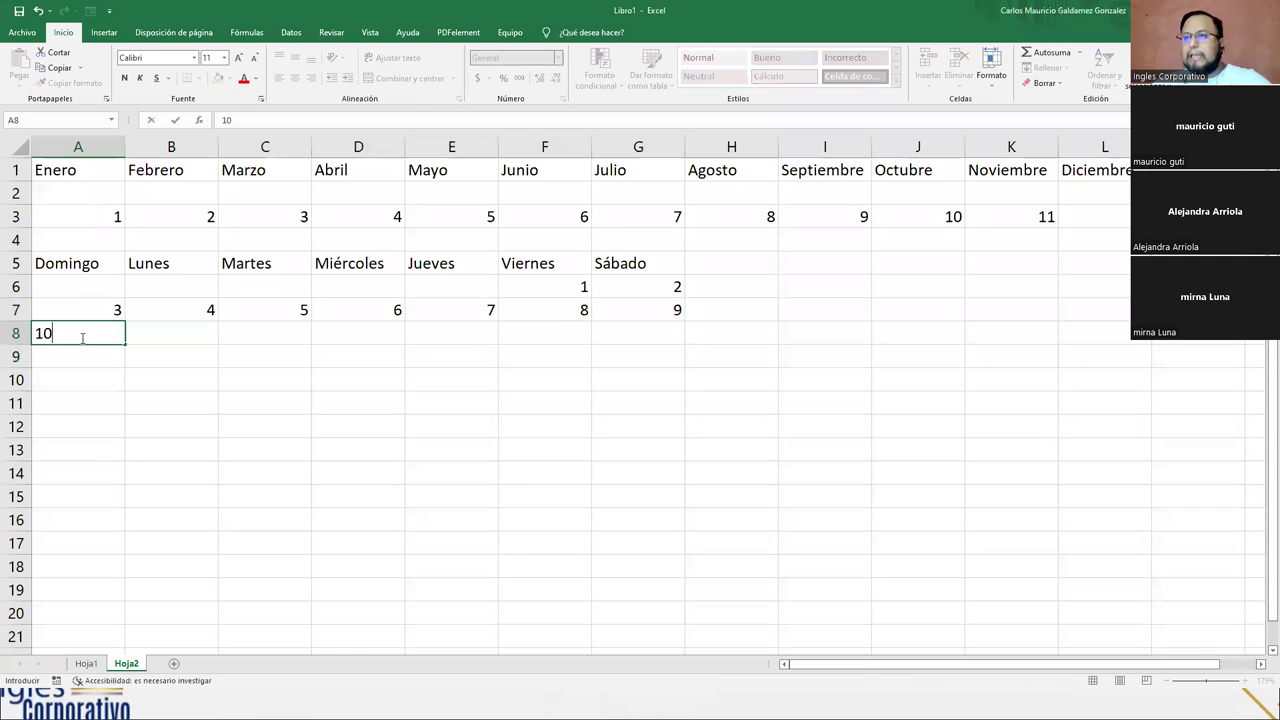
pyautogui.press('Return')
pyautogui.moveTo(80, 338); pyautogui.dragTo(642, 326)
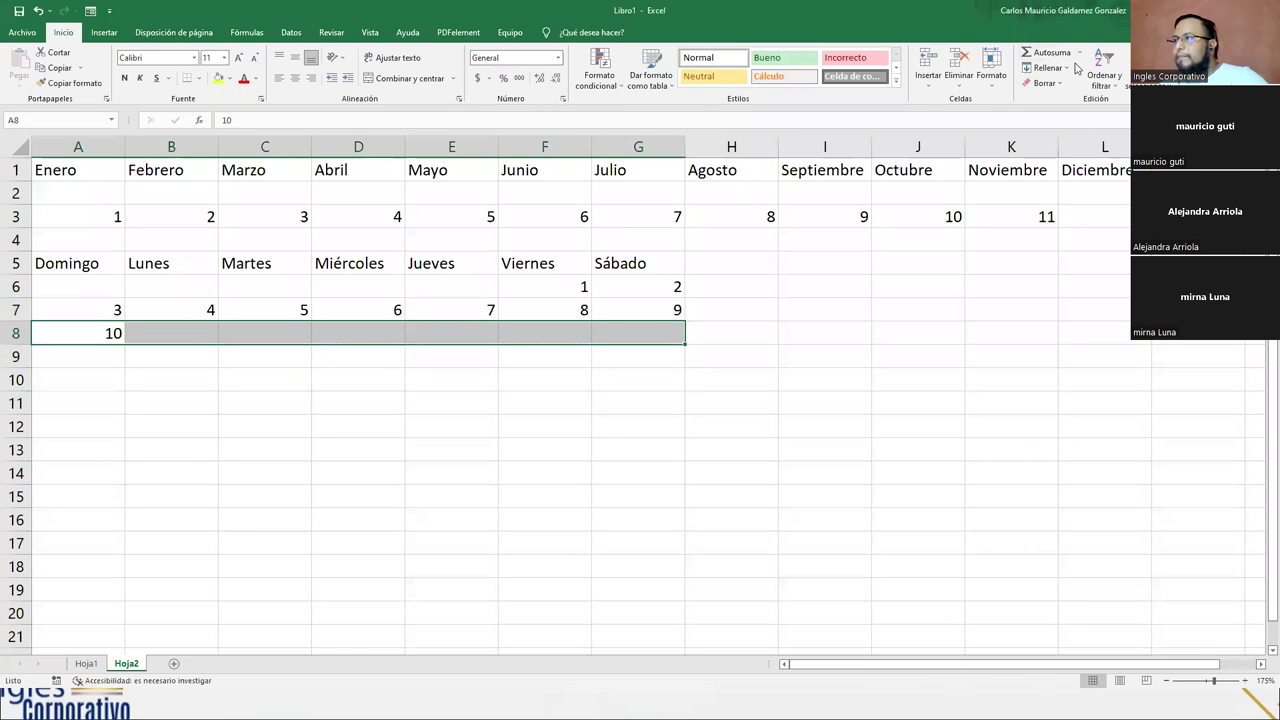
pyautogui.click(1047, 67)
pyautogui.click(1064, 163)
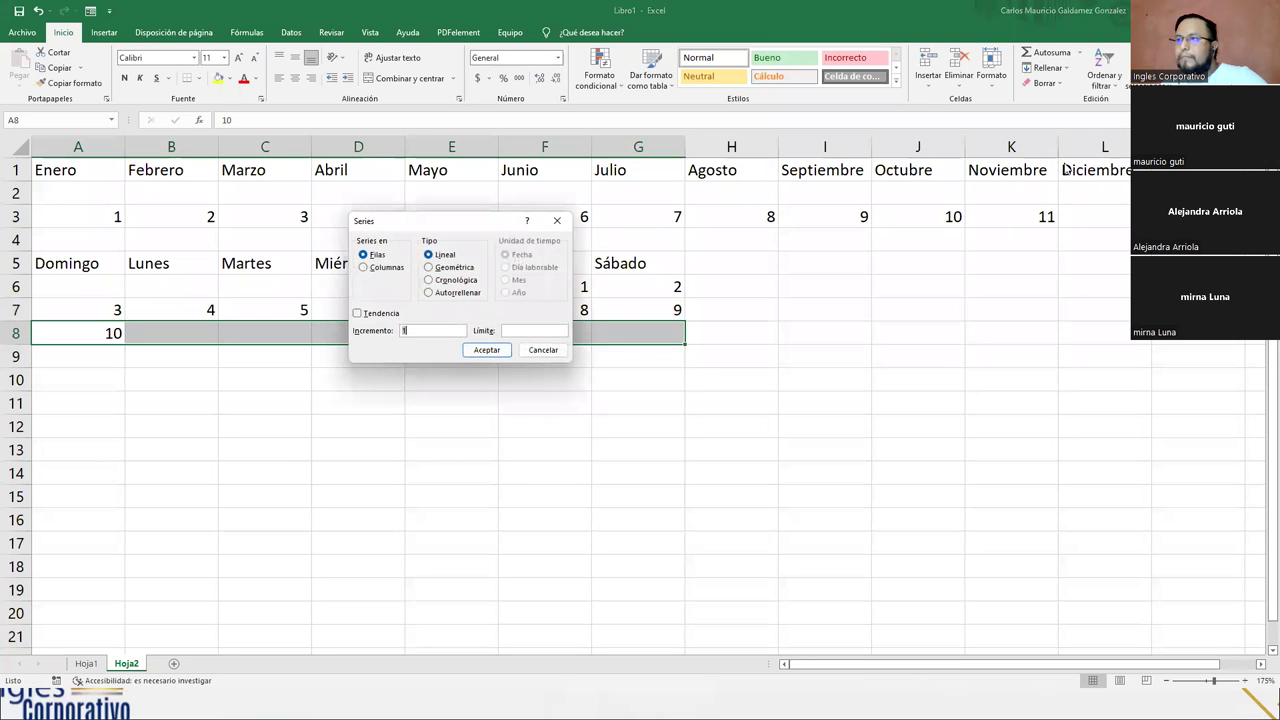
pyautogui.click(486, 350)
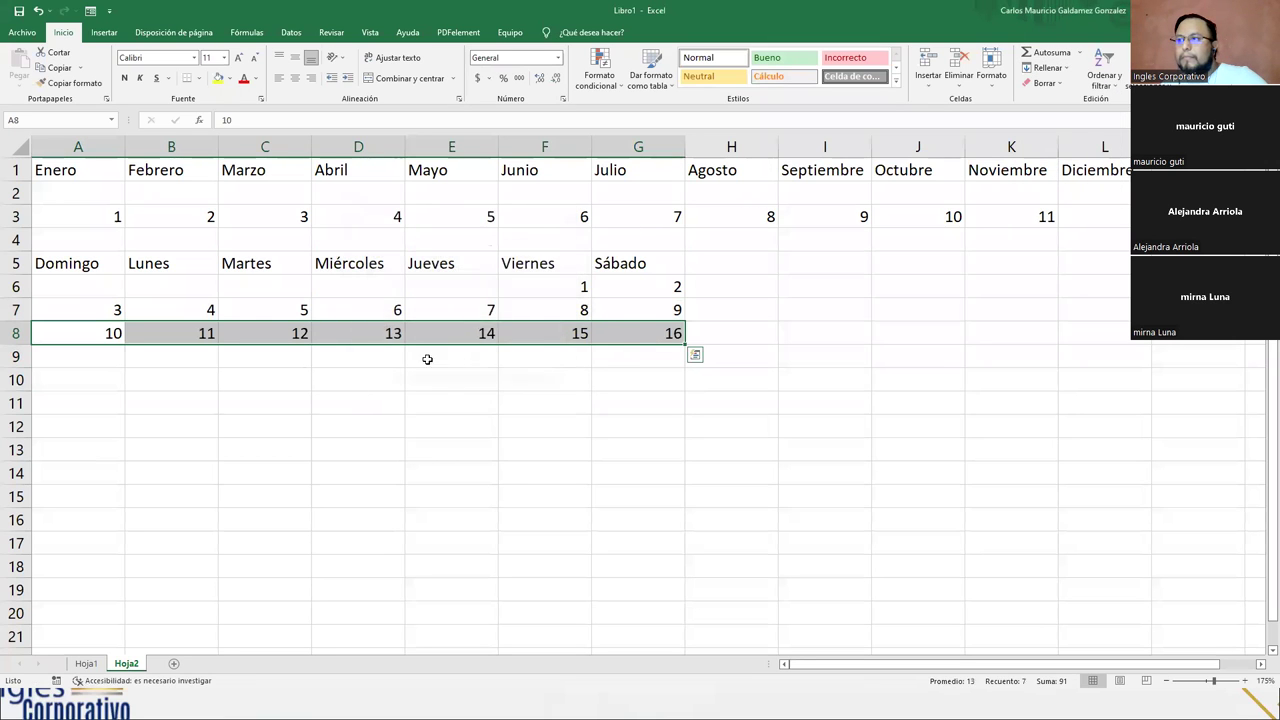
# - Enter 17 in A9 and fill A9:G9 with a linear series in rows, using increment 1
pyautogui.click(86, 355)
pyautogui.click(86, 355)
pyautogui.write('1')
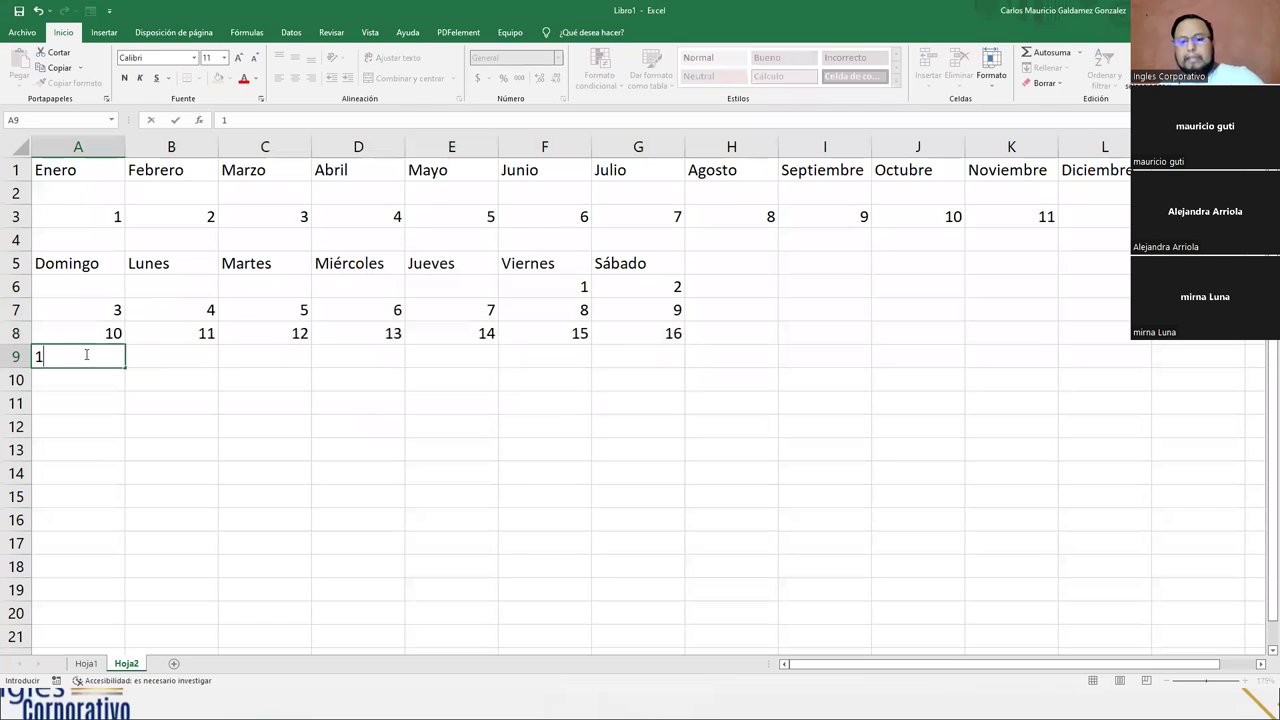
pyautogui.write('7')
pyautogui.press('Return')
pyautogui.moveTo(94, 352); pyautogui.dragTo(618, 359)
pyautogui.click(1045, 67)
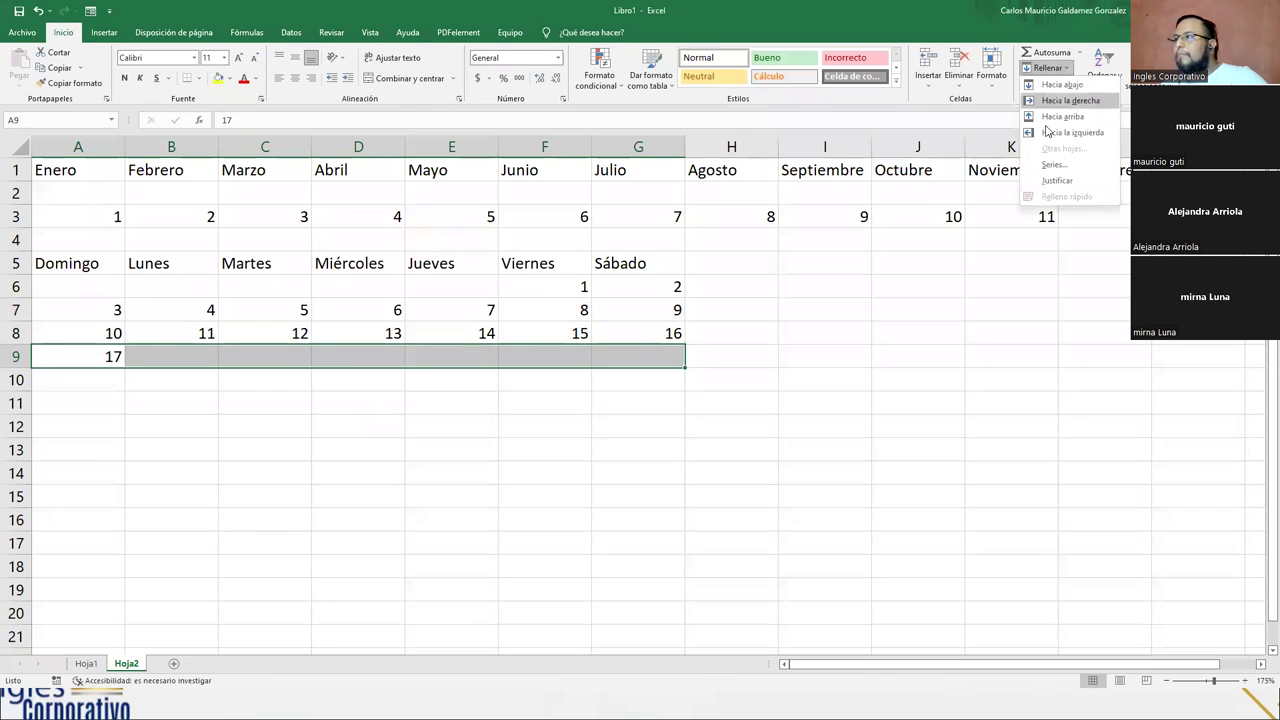
pyautogui.click(1052, 166)
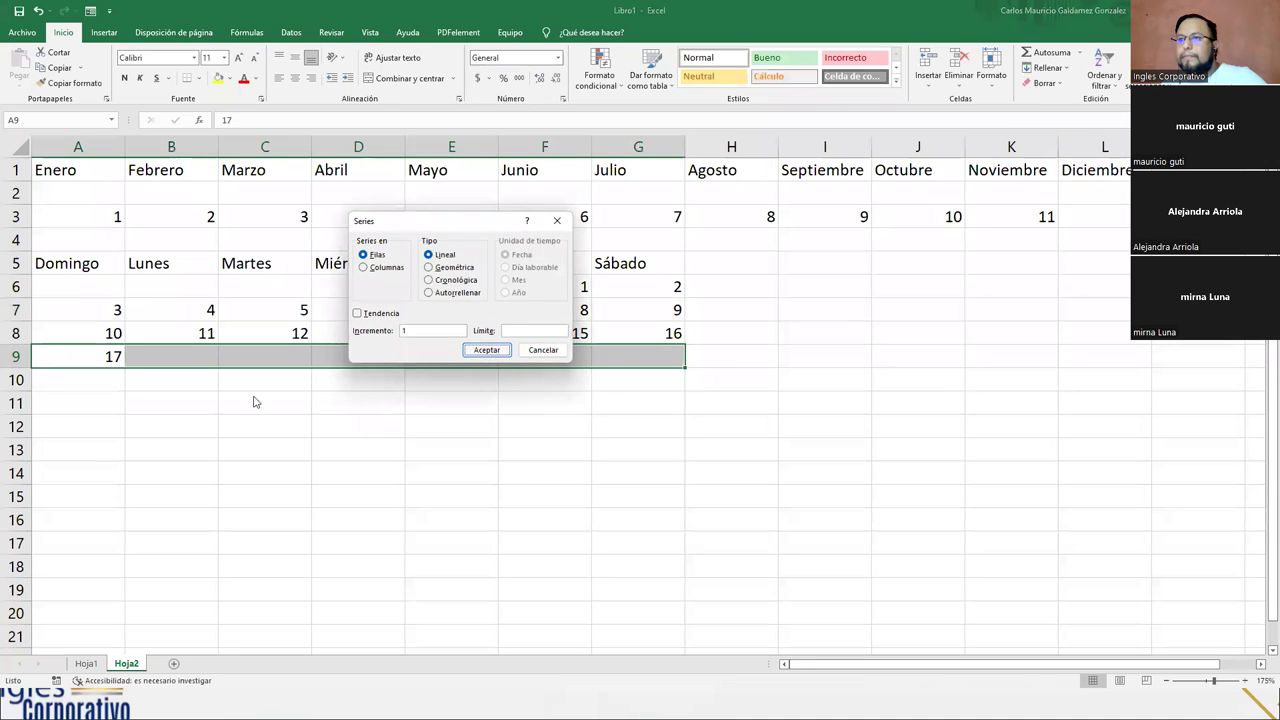
pyautogui.click(486, 349)
# - Enter 24 in A10 and fill A10:G10 with a linear series in rows, using increment 1
pyautogui.moveTo(89, 378); pyautogui.dragTo(660, 380)
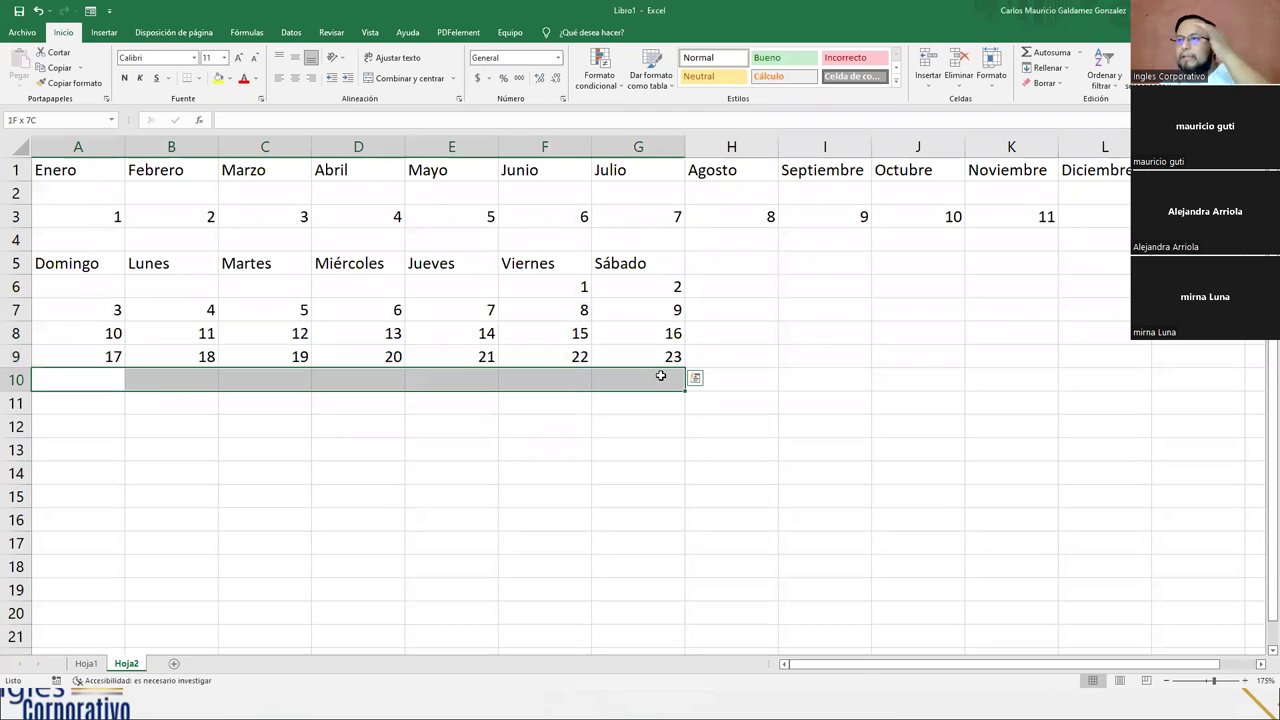
pyautogui.click(103, 379)
pyautogui.write('24')
pyautogui.press('Return')
pyautogui.moveTo(118, 378); pyautogui.dragTo(660, 382)
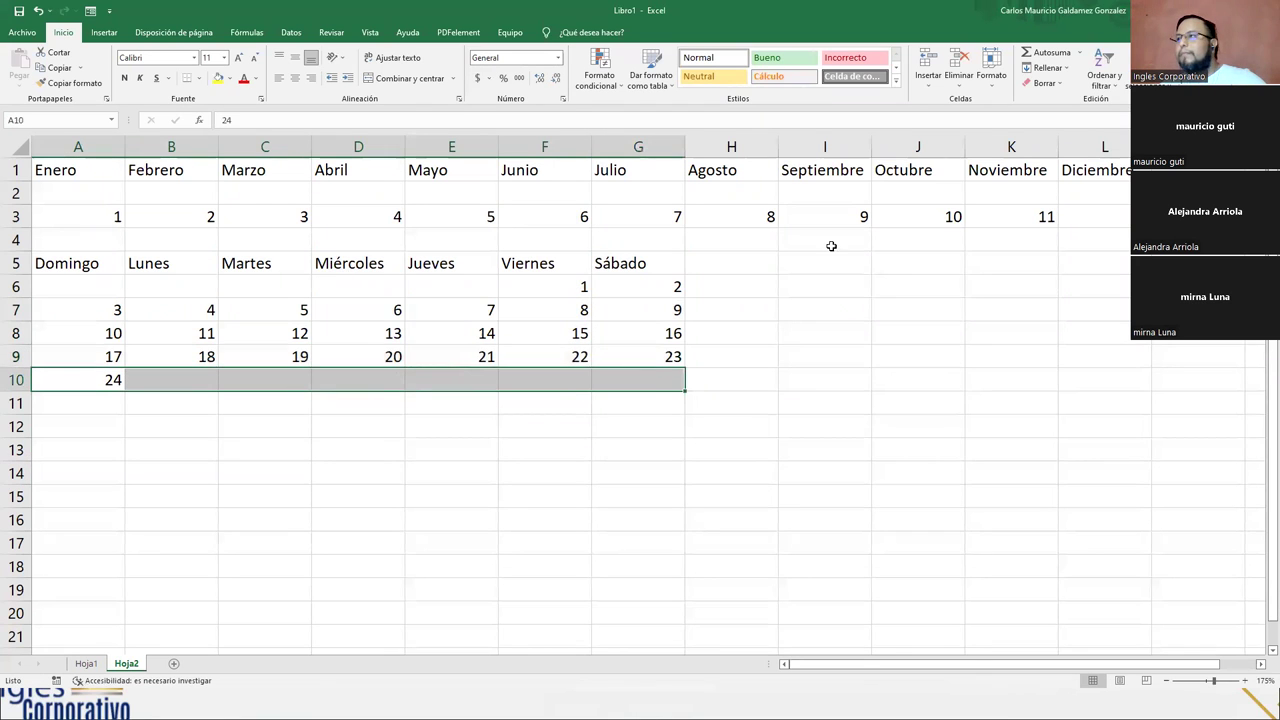
pyautogui.click(1047, 67)
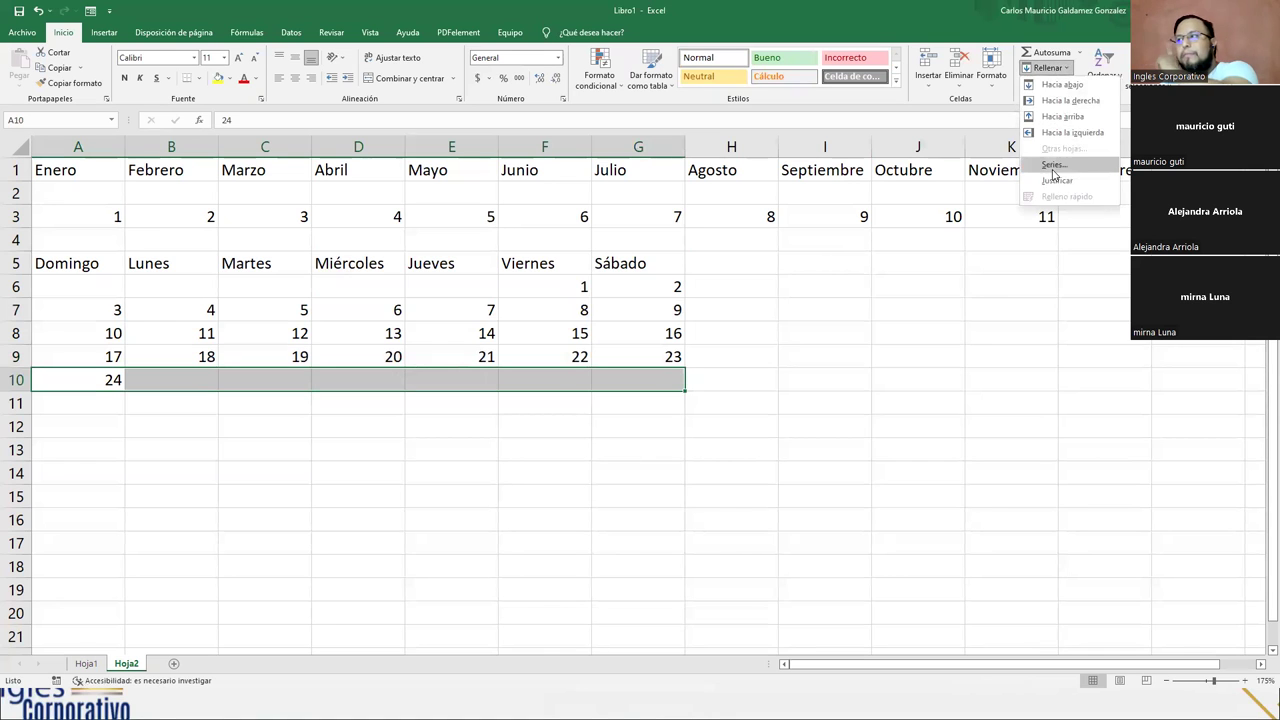
pyautogui.click(1054, 164)
pyautogui.click(497, 355)
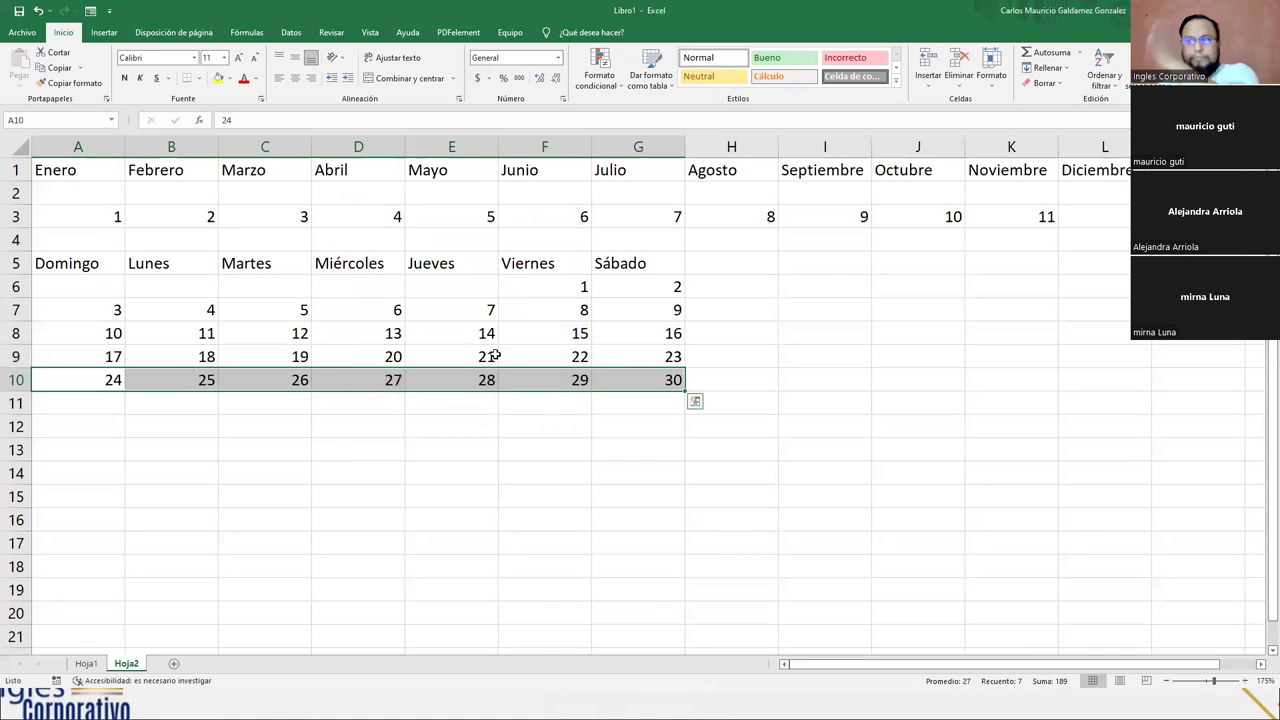
# - Enter 31 in A11 as the last day of the month
pyautogui.click(104, 410)
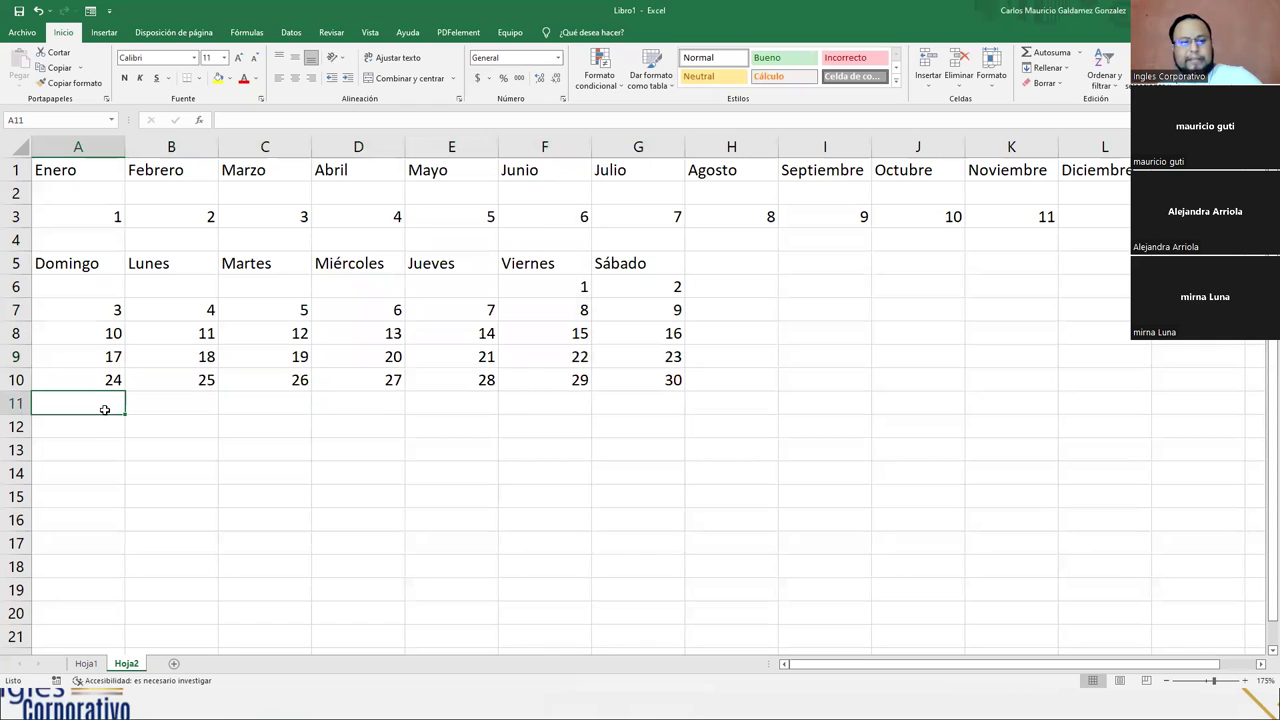
pyautogui.write('31')
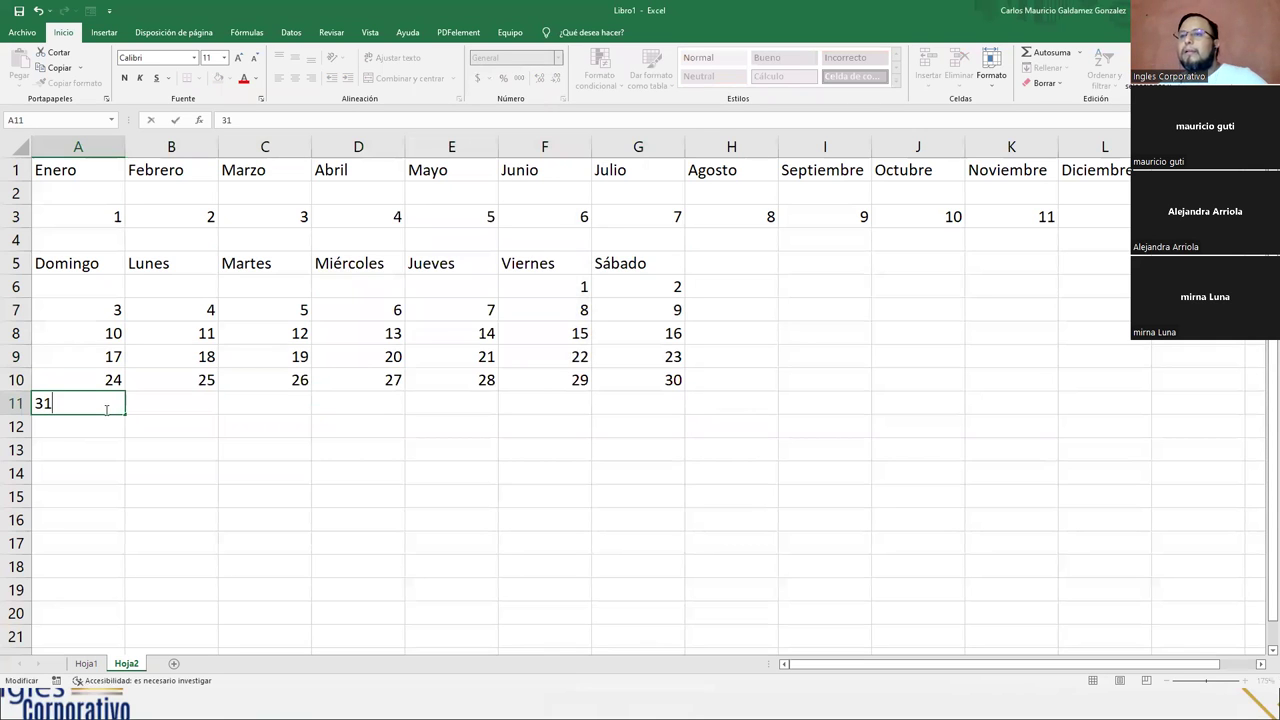
pyautogui.press('Return')
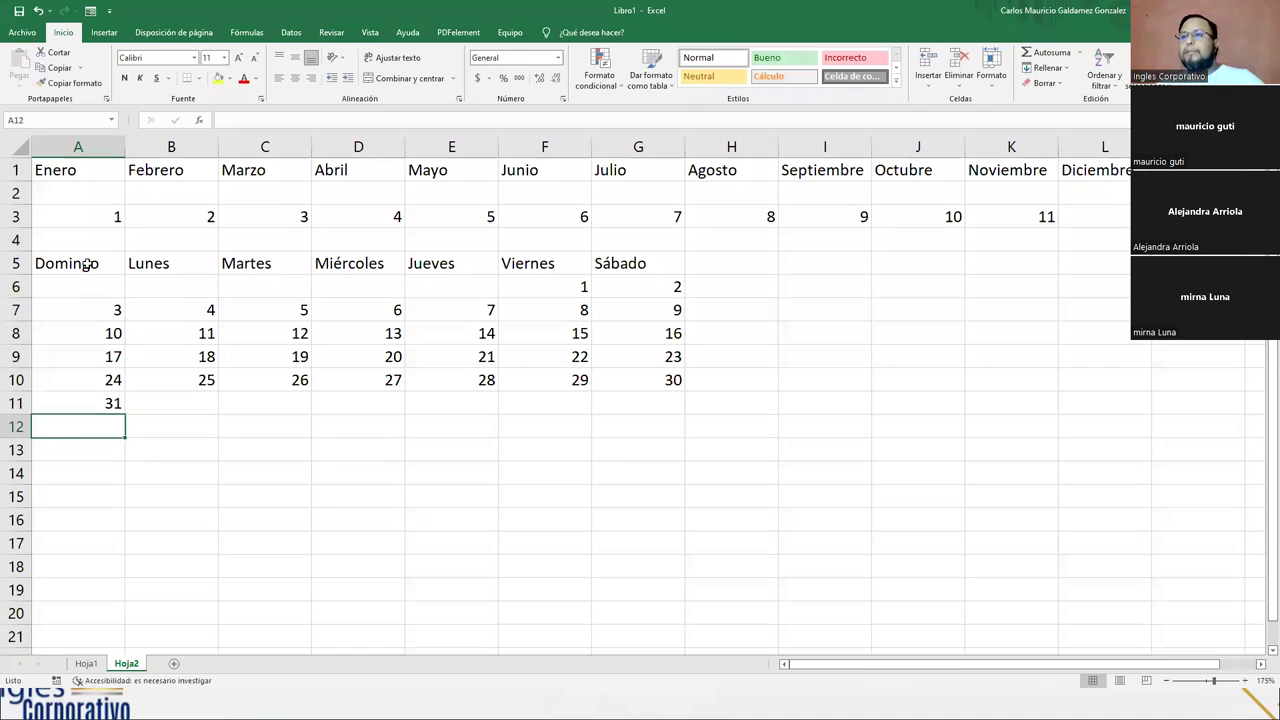
# - Review the calendar in A5:G11 by highlighting the whole block, each week's row, the Domingo dates and the weekday headings
pyautogui.moveTo(88, 264); pyautogui.dragTo(662, 414)
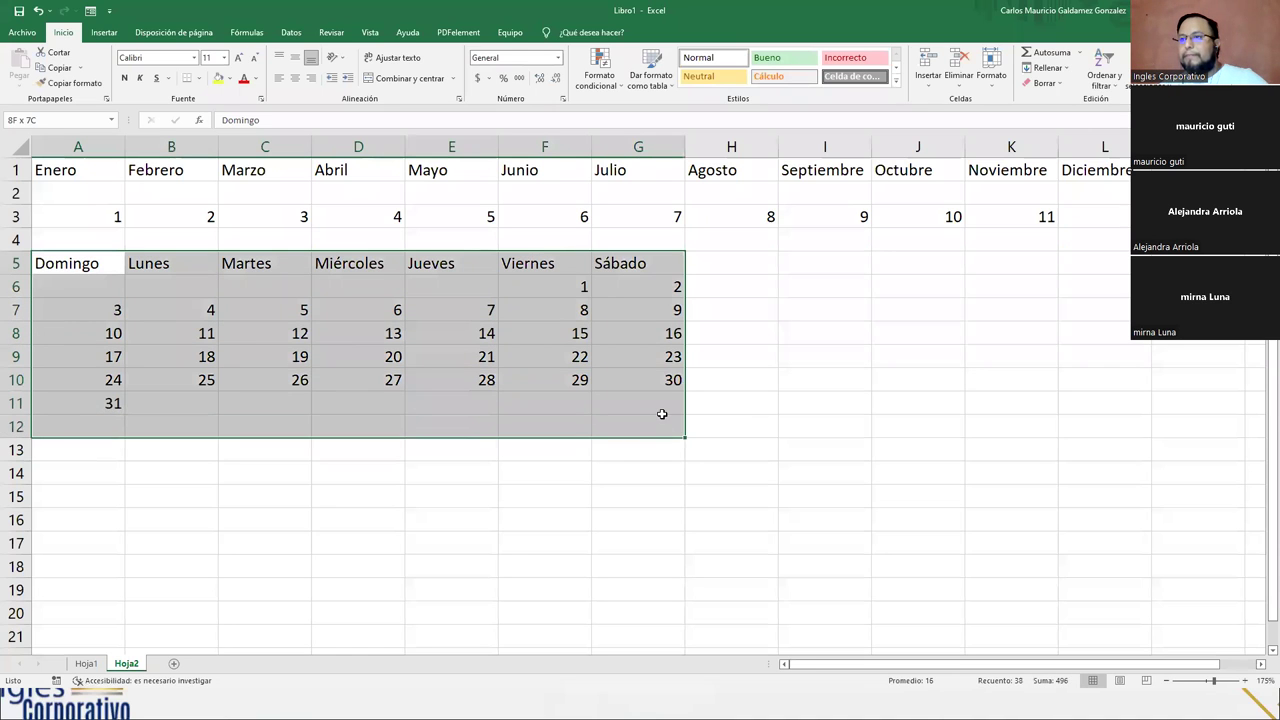
pyautogui.click(548, 400)
pyautogui.moveTo(74, 258); pyautogui.dragTo(626, 394)
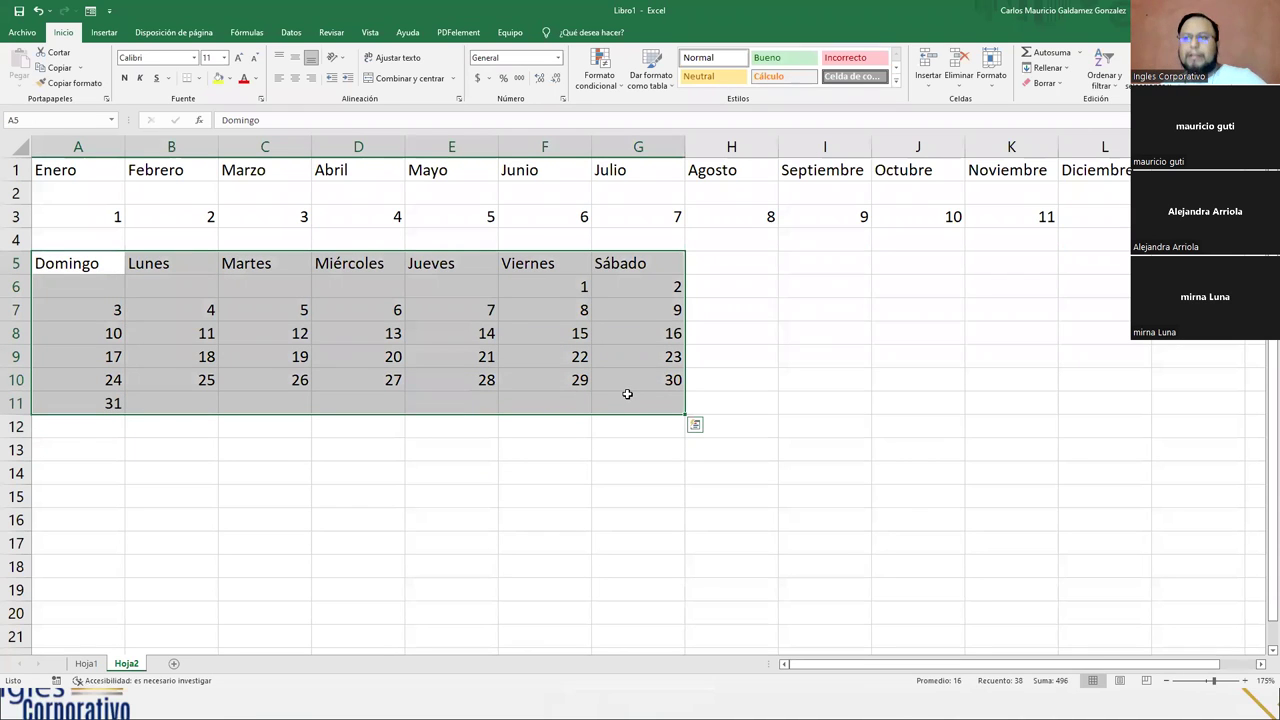
pyautogui.click(538, 357)
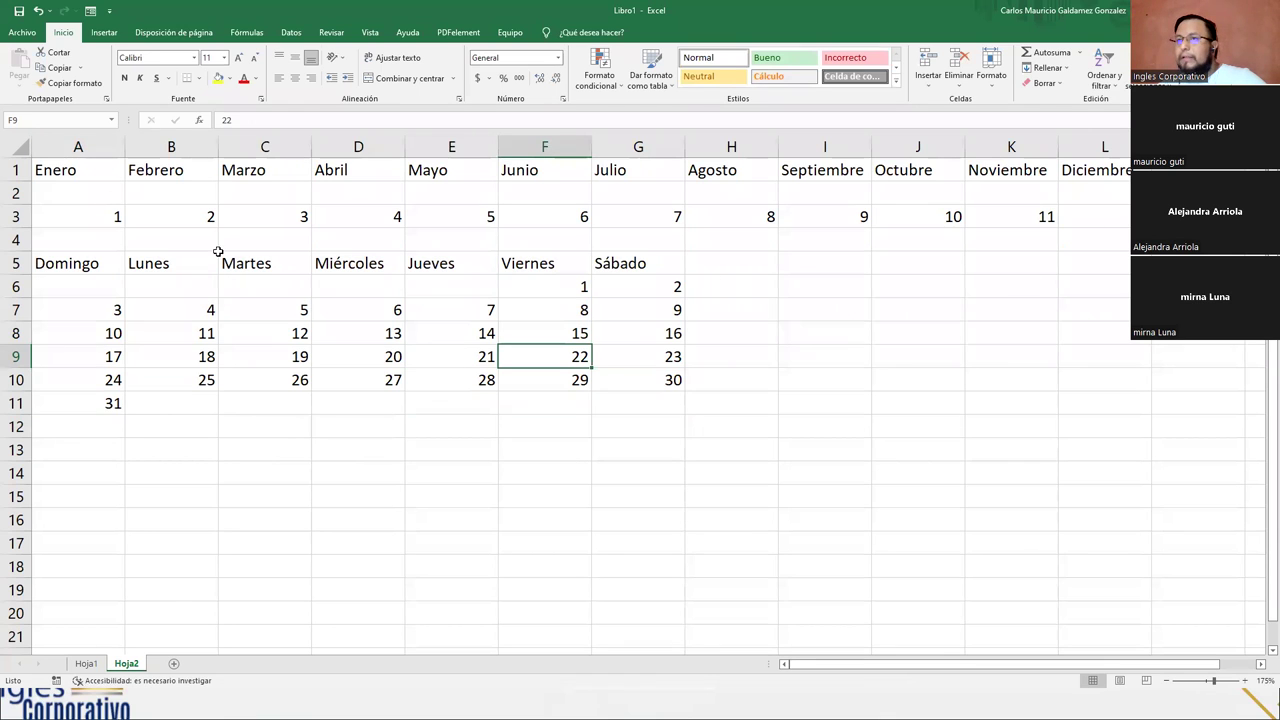
pyautogui.moveTo(97, 311); pyautogui.dragTo(680, 312)
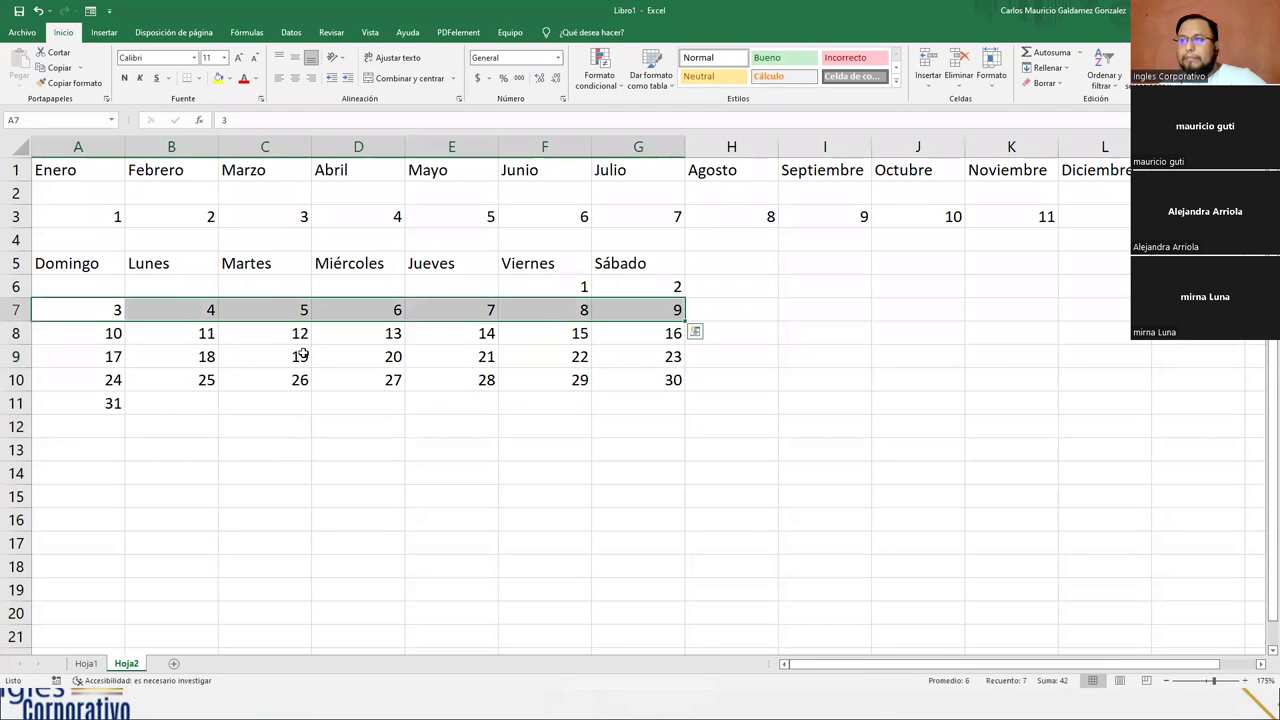
pyautogui.moveTo(86, 329); pyautogui.dragTo(637, 334)
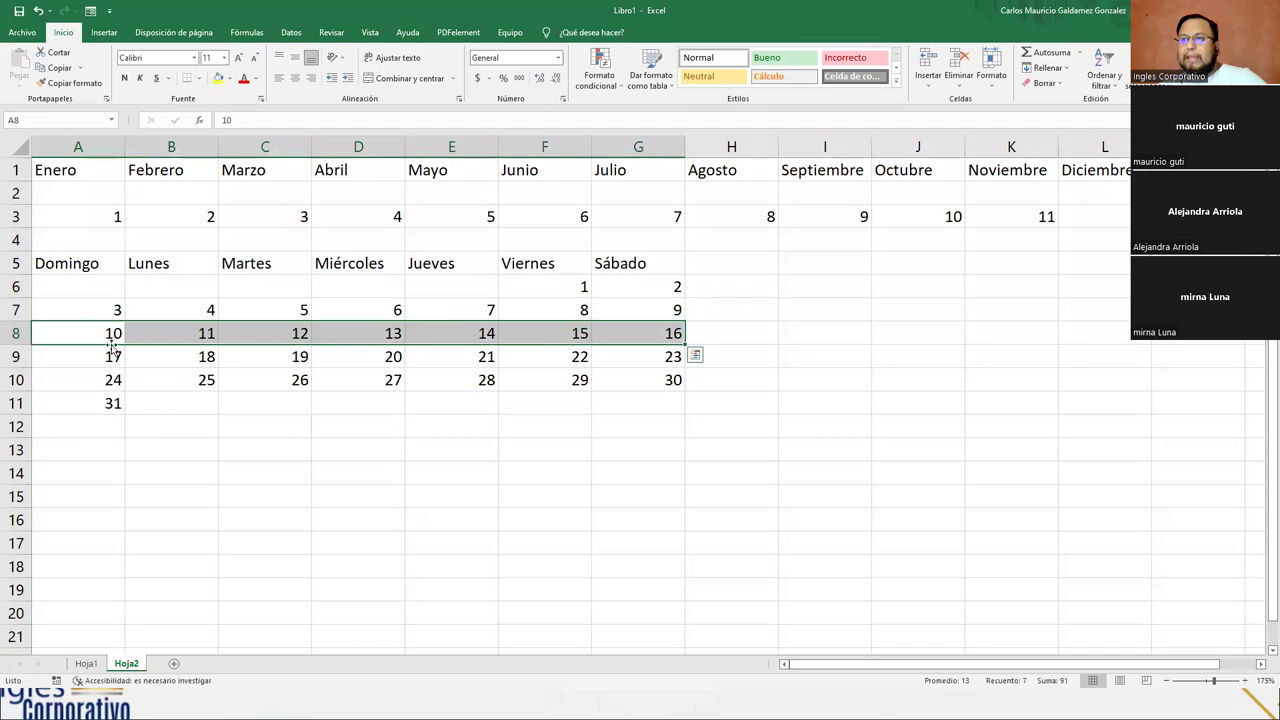
pyautogui.moveTo(103, 358); pyautogui.dragTo(655, 357)
pyautogui.moveTo(109, 380); pyautogui.dragTo(646, 383)
pyautogui.click(83, 414)
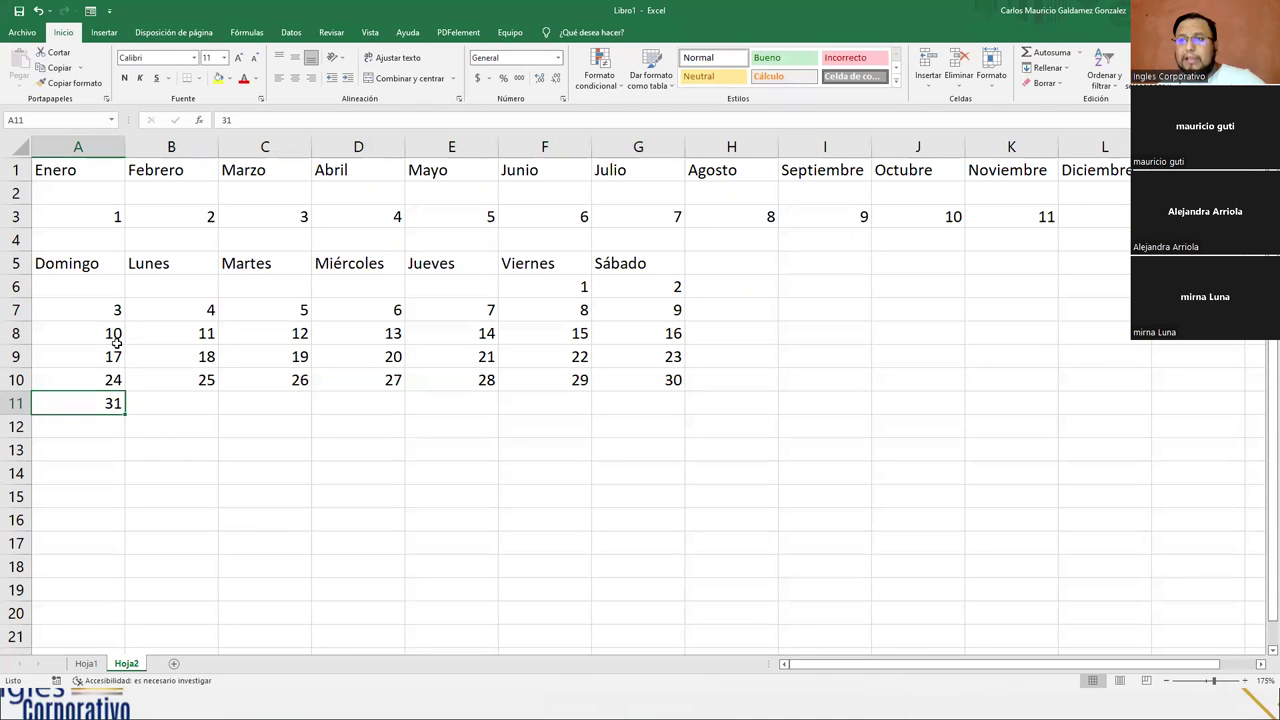
pyautogui.moveTo(89, 316); pyautogui.dragTo(86, 405)
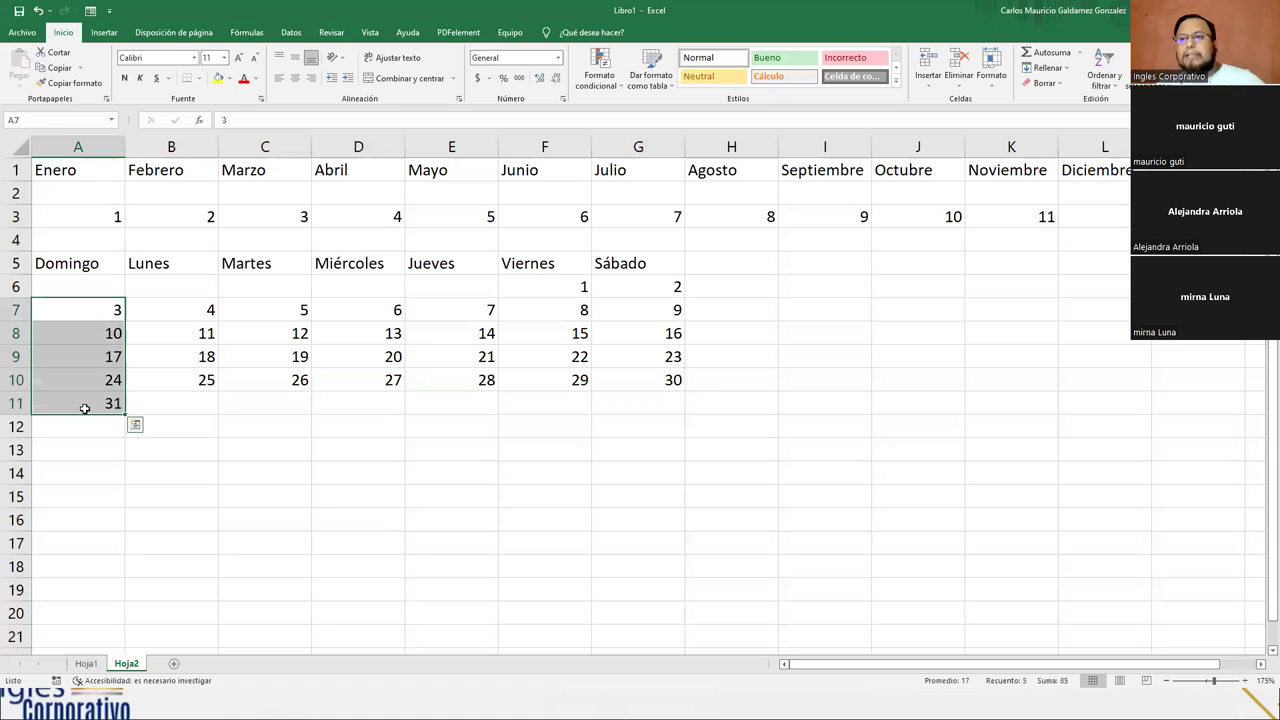
pyautogui.click(286, 371)
pyautogui.moveTo(104, 312); pyautogui.dragTo(648, 310)
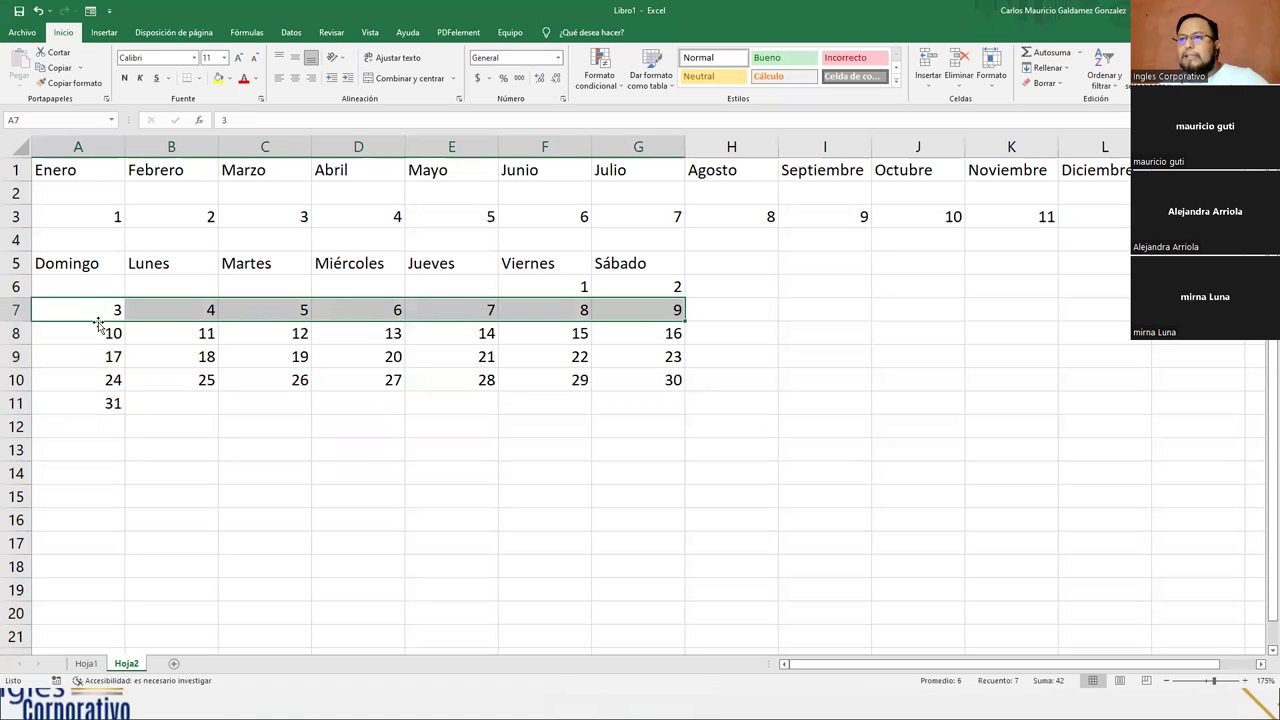
pyautogui.moveTo(108, 330); pyautogui.dragTo(618, 334)
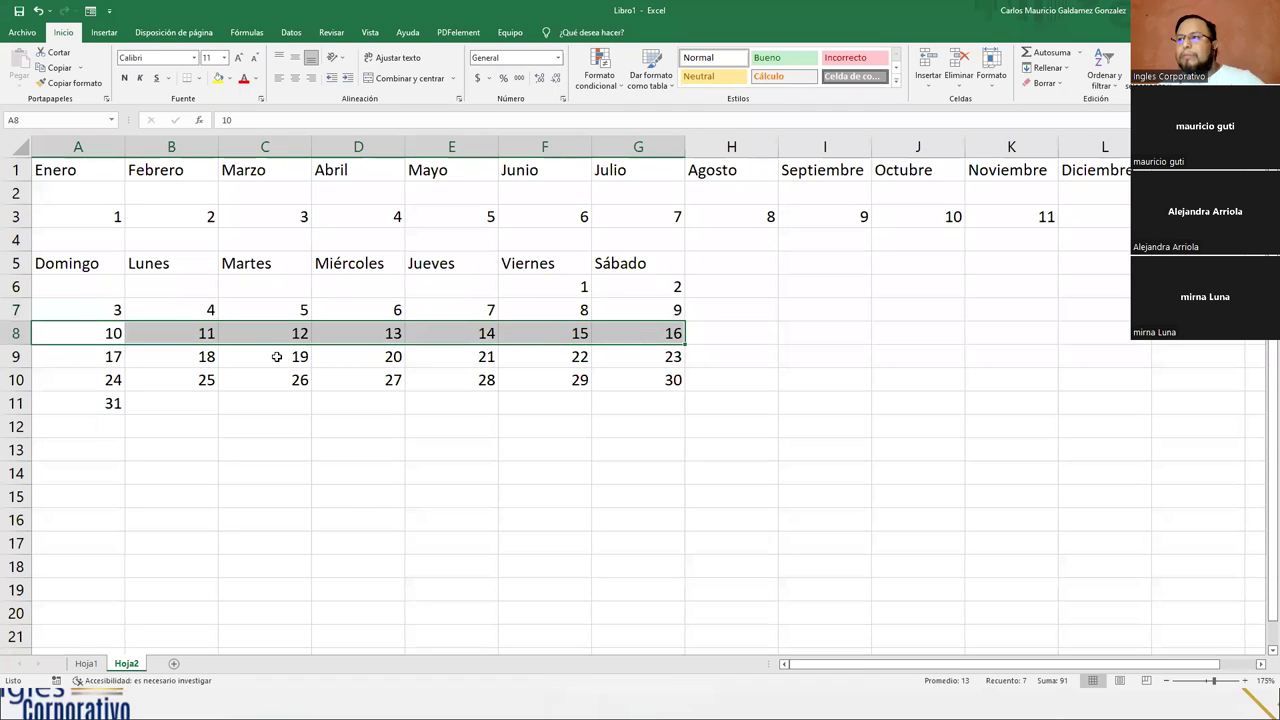
pyautogui.moveTo(72, 262); pyautogui.dragTo(648, 268)
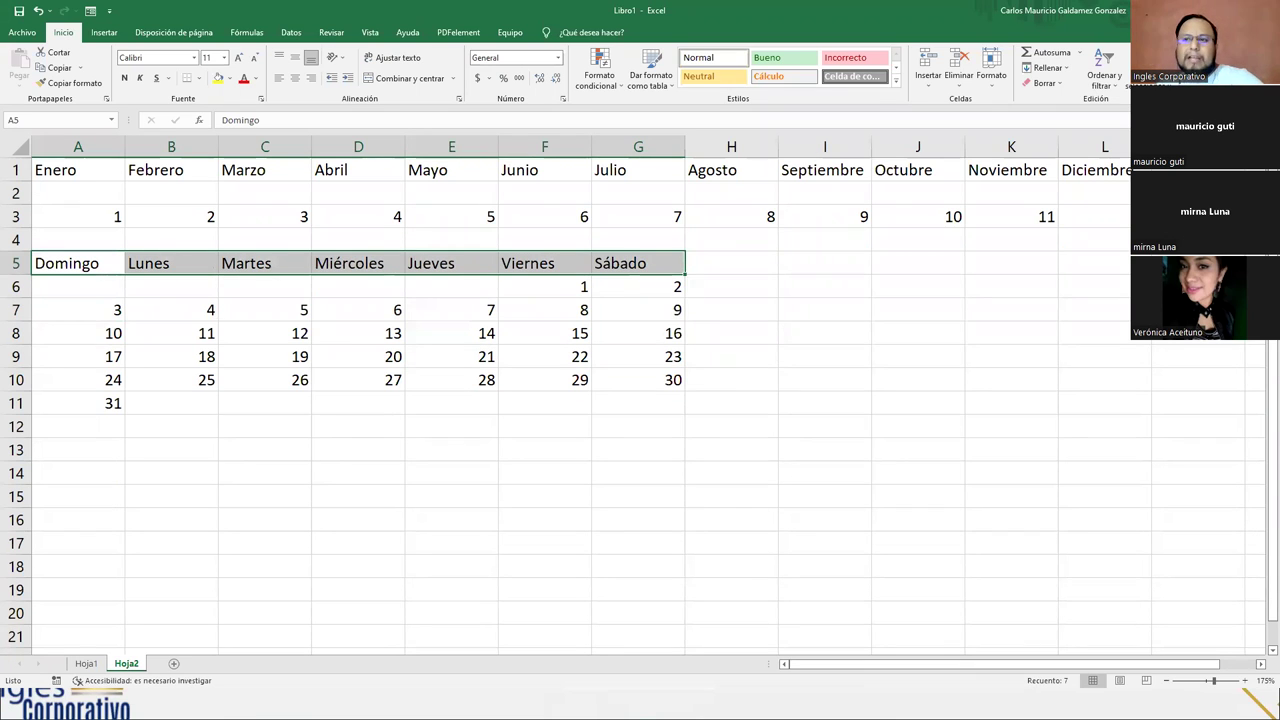
# - Enter the date 01/07/2022 in F13 and autofill it across to H13
pyautogui.click(89, 445)
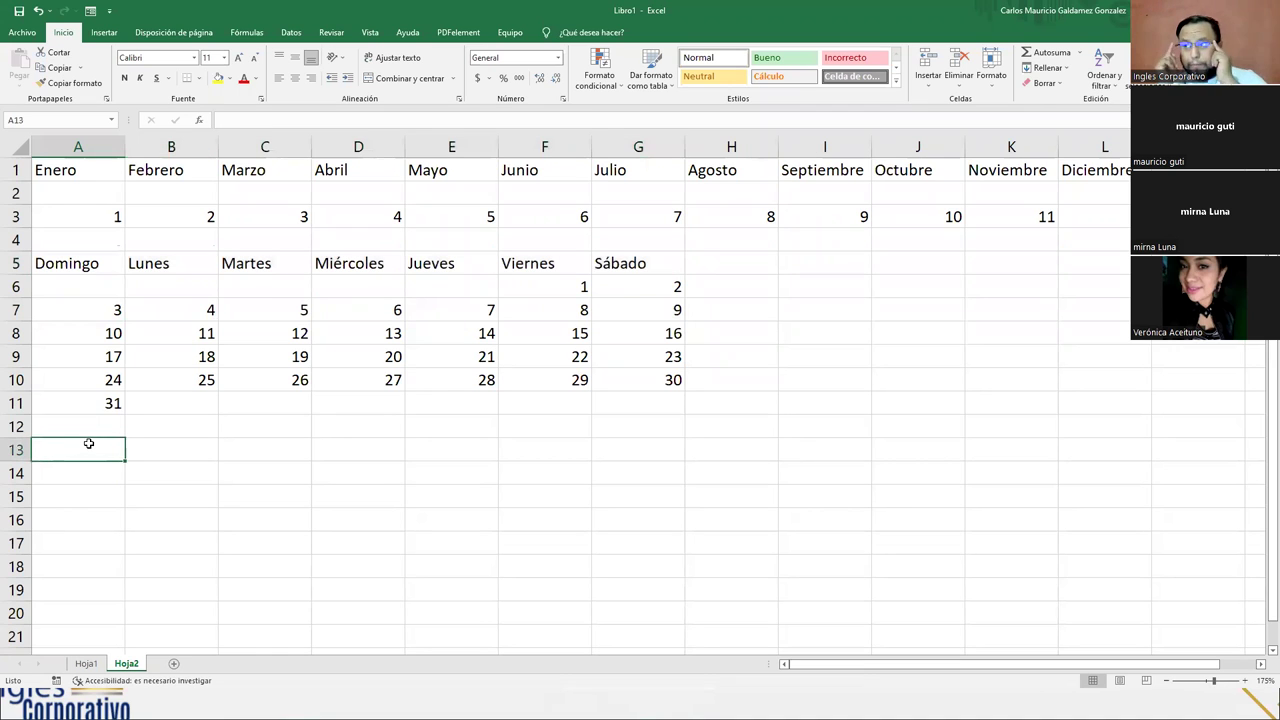
pyautogui.click(527, 449)
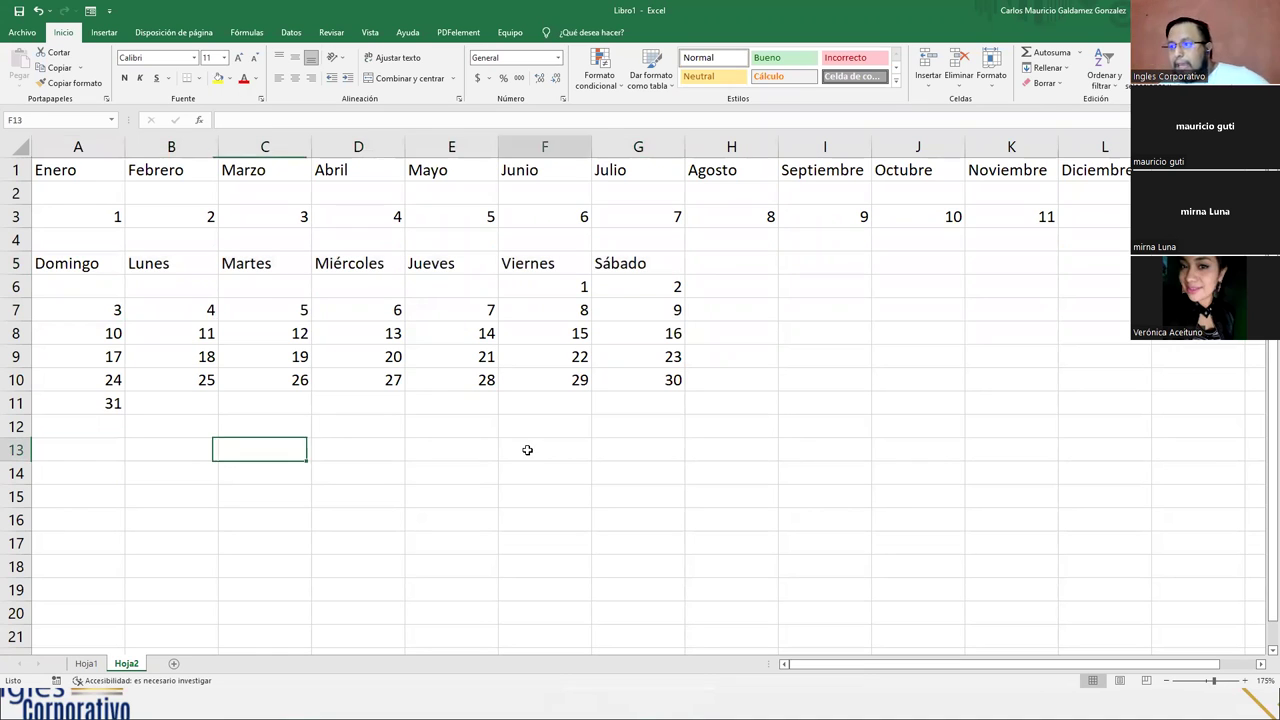
pyautogui.click(534, 289)
pyautogui.click(537, 447)
pyautogui.write('01/')
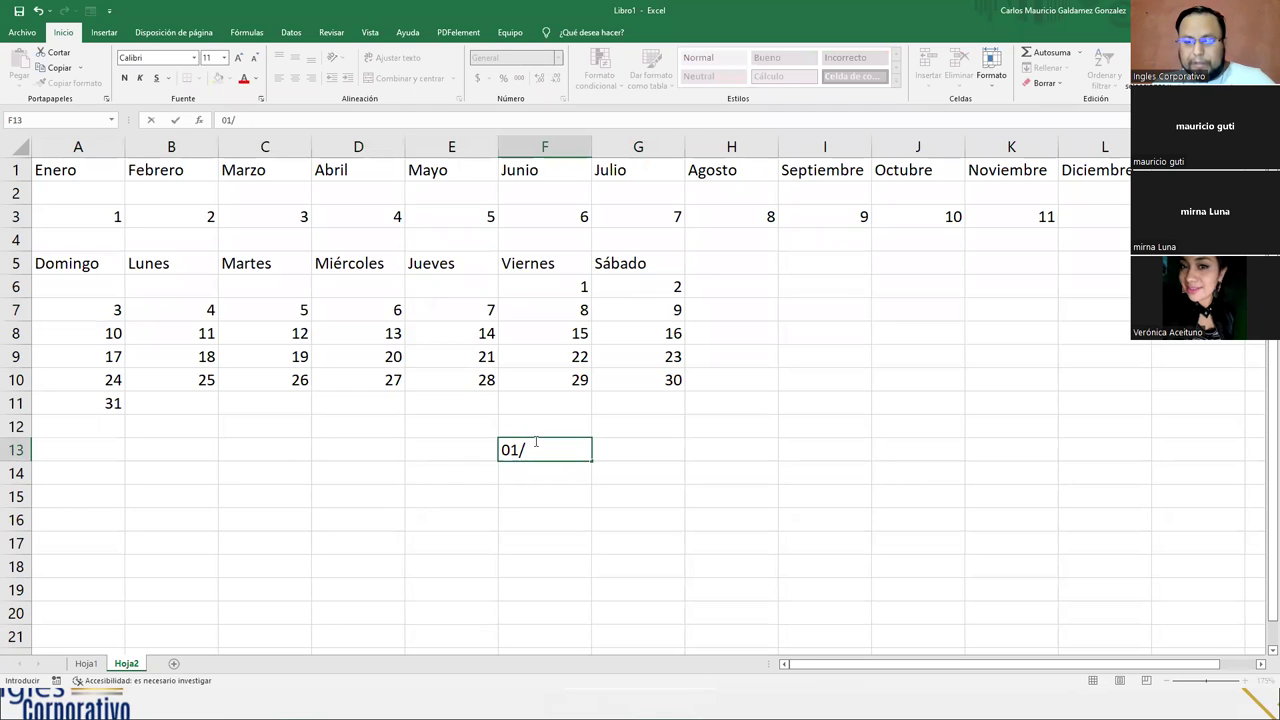
pyautogui.write('0')
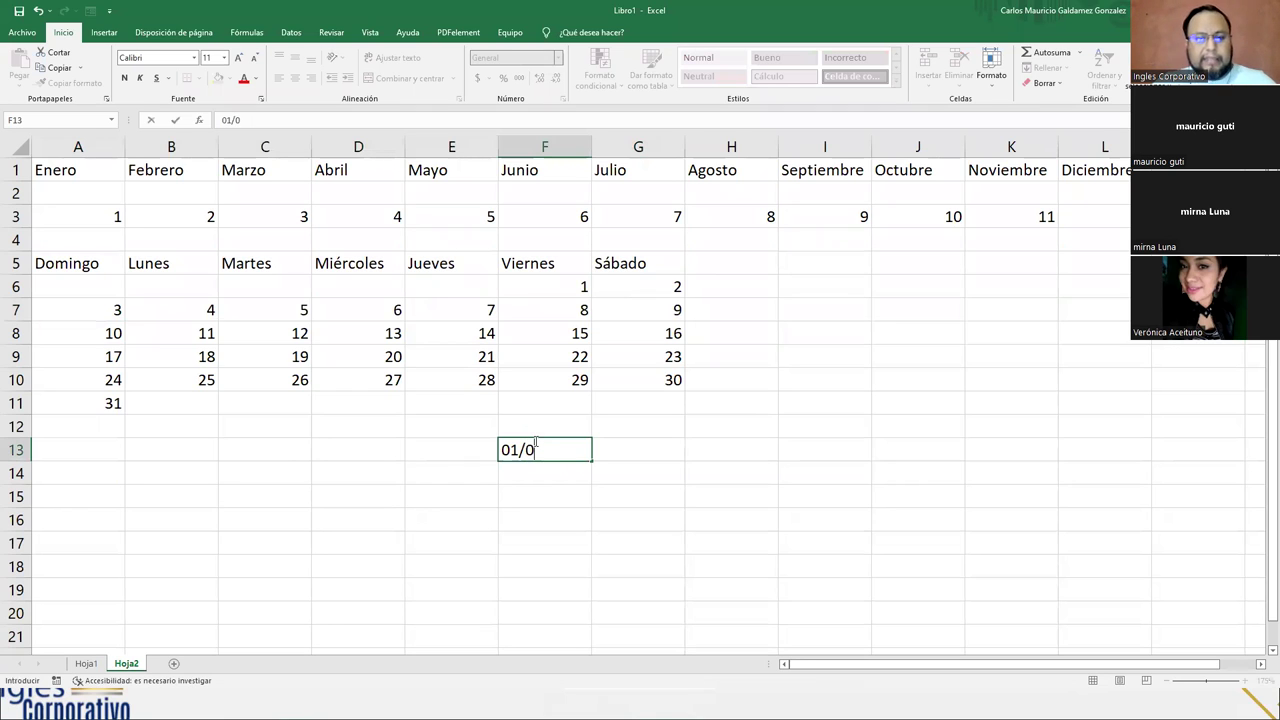
pyautogui.write('7/2022')
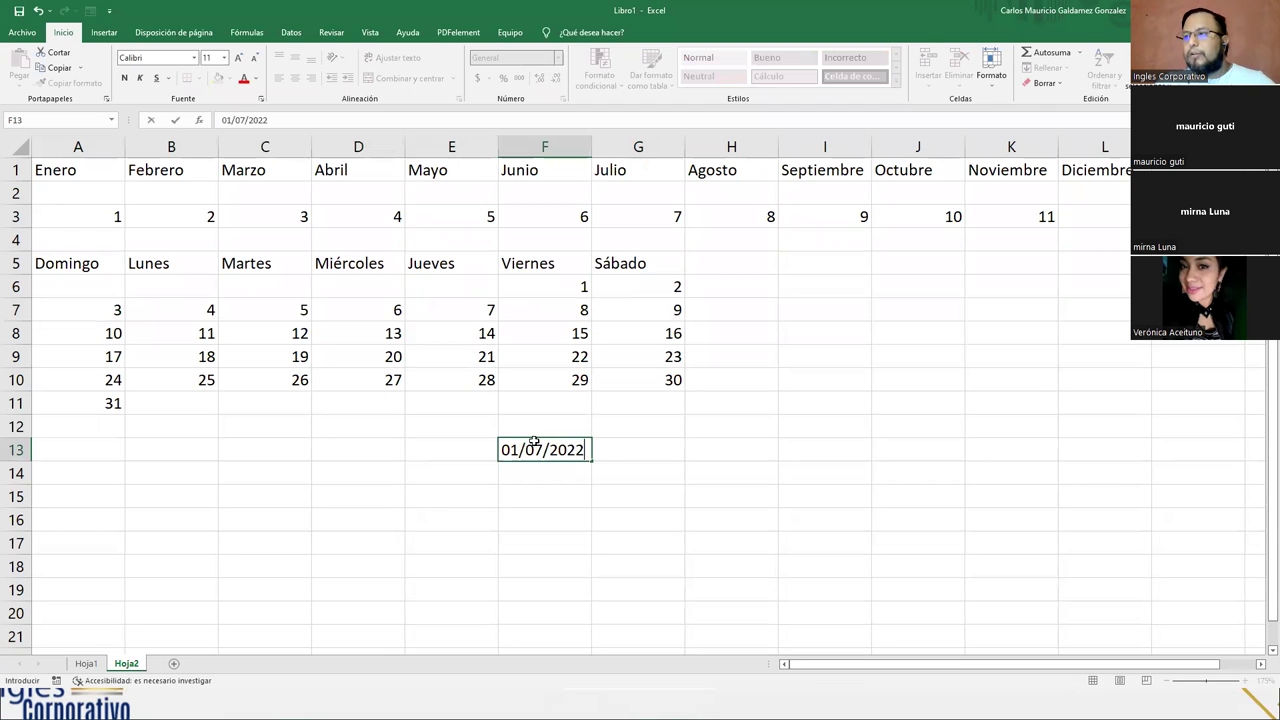
pyautogui.press('Return')
pyautogui.click(531, 446)
pyautogui.moveTo(591, 459); pyautogui.dragTo(747, 460)
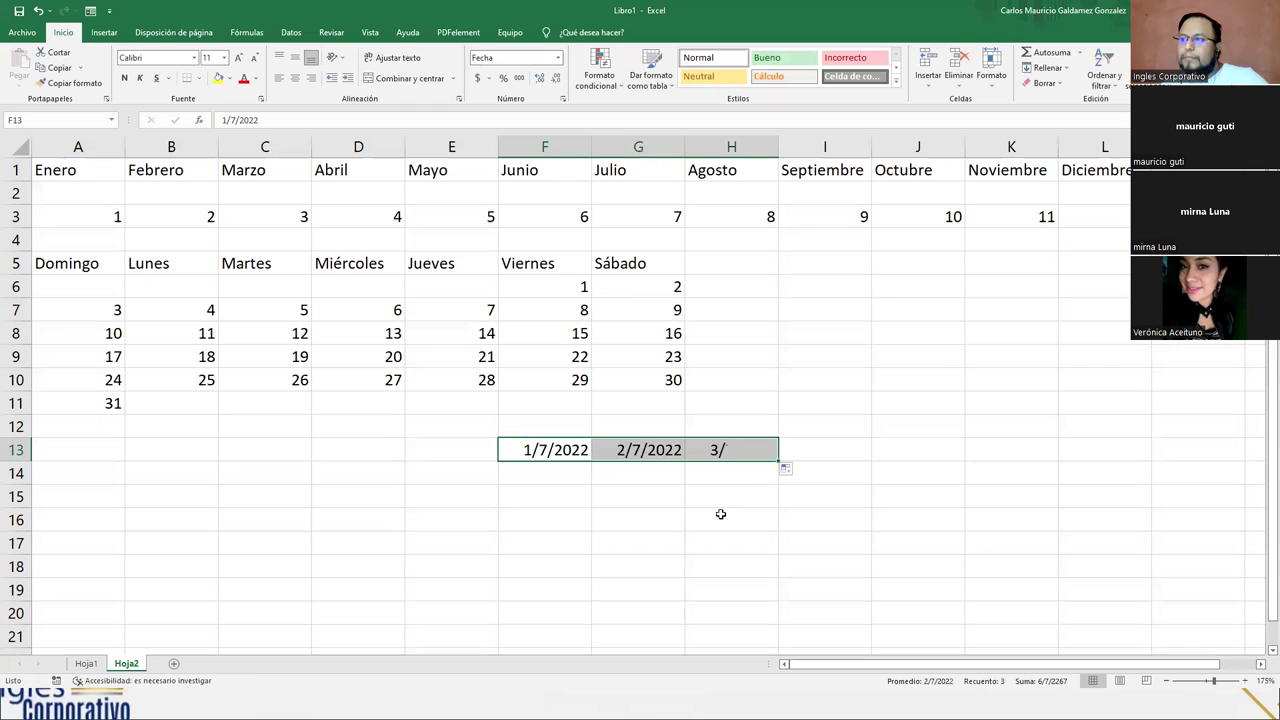
# - Empty H13 and continue the daily dates from 3/7/2022 across A14:G14 and from 10/7/2022 across A15:G15 as a fill series
pyautogui.click(710, 459)
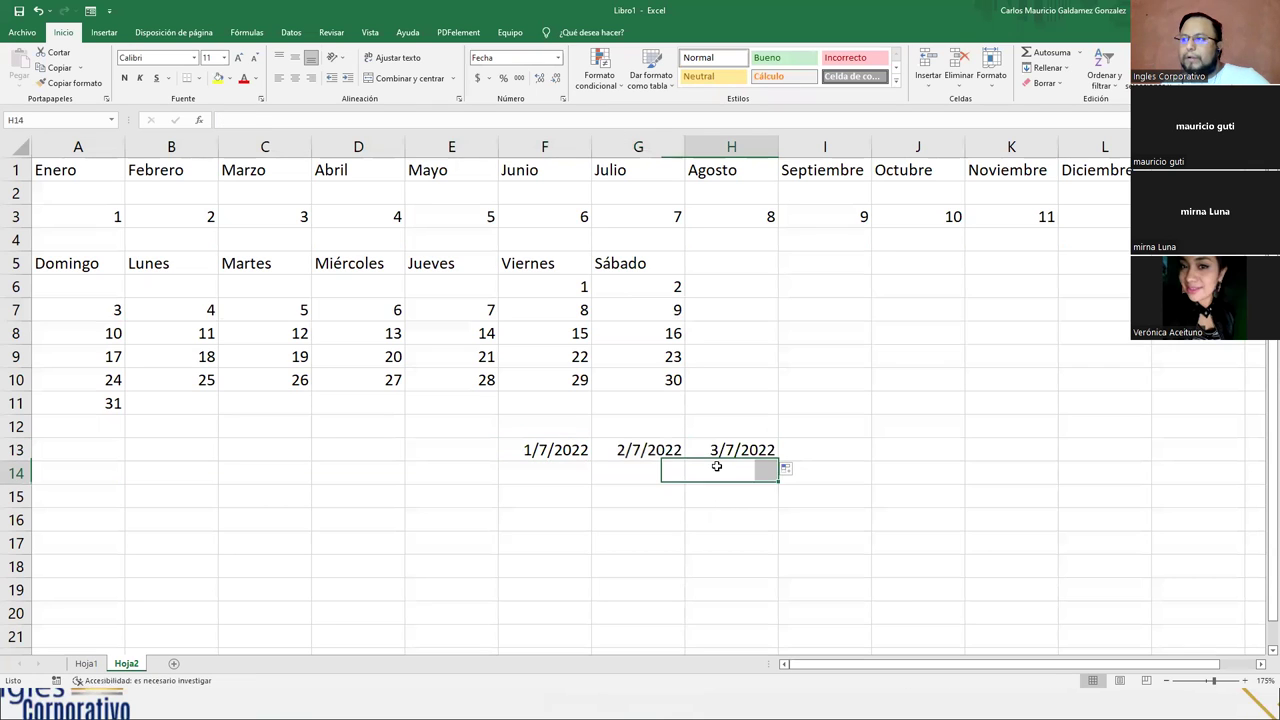
pyautogui.moveTo(720, 455); pyautogui.dragTo(657, 503)
pyautogui.click(736, 496)
pyautogui.click(734, 478)
pyautogui.click(693, 515)
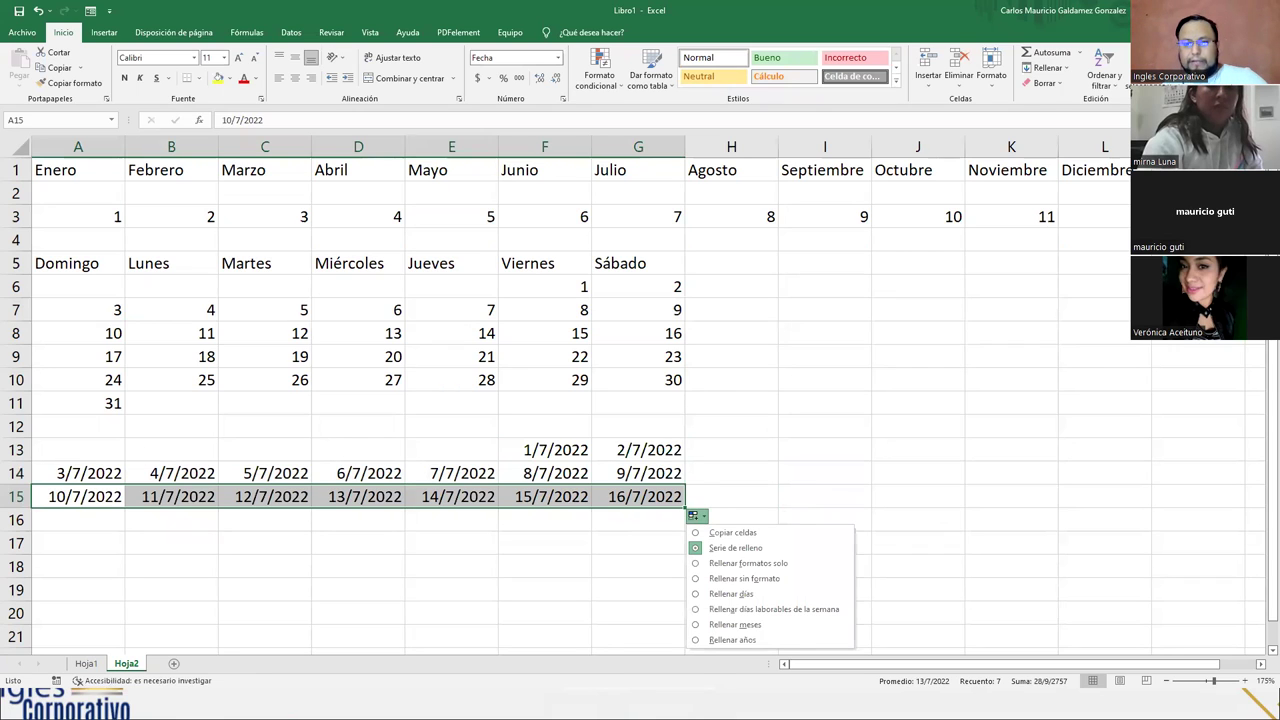
pyautogui.click(715, 548)
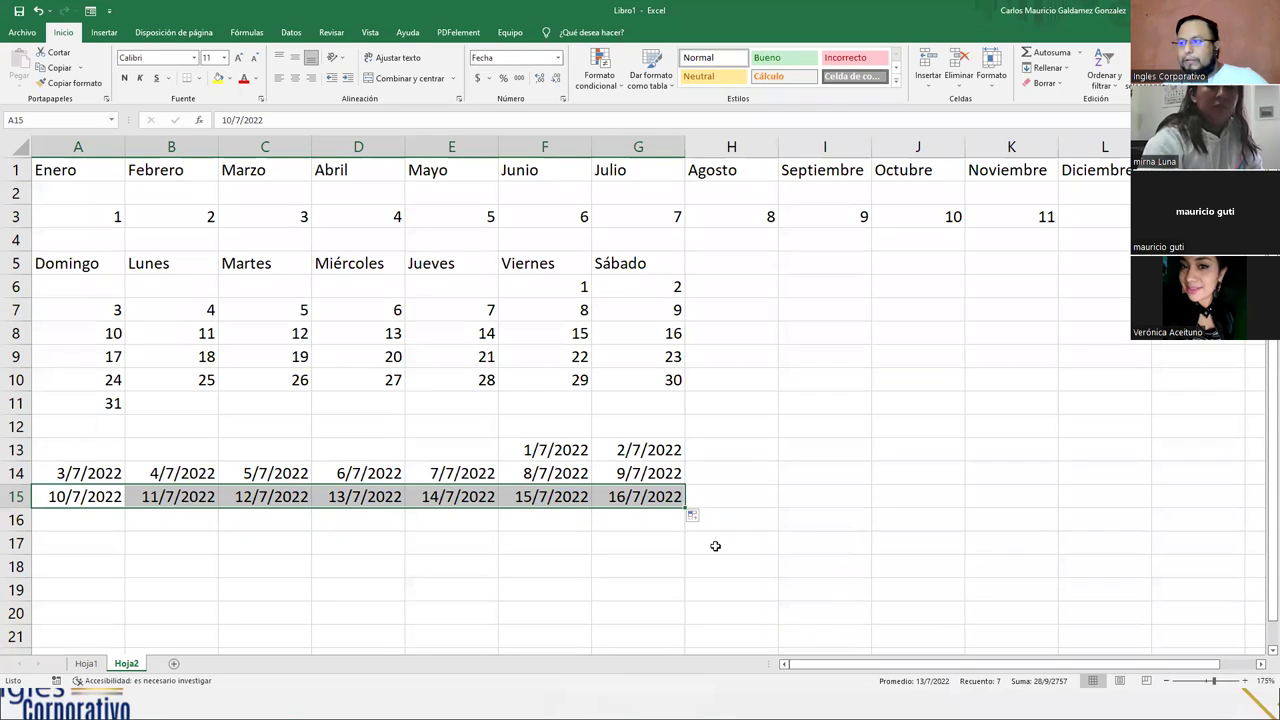
# - Copy the dates of row 15 down to row 16, change A16 to 17/7/2022 and autofill it across to G16
pyautogui.moveTo(680, 513); pyautogui.dragTo(678, 536)
pyautogui.doubleClick(65, 524)
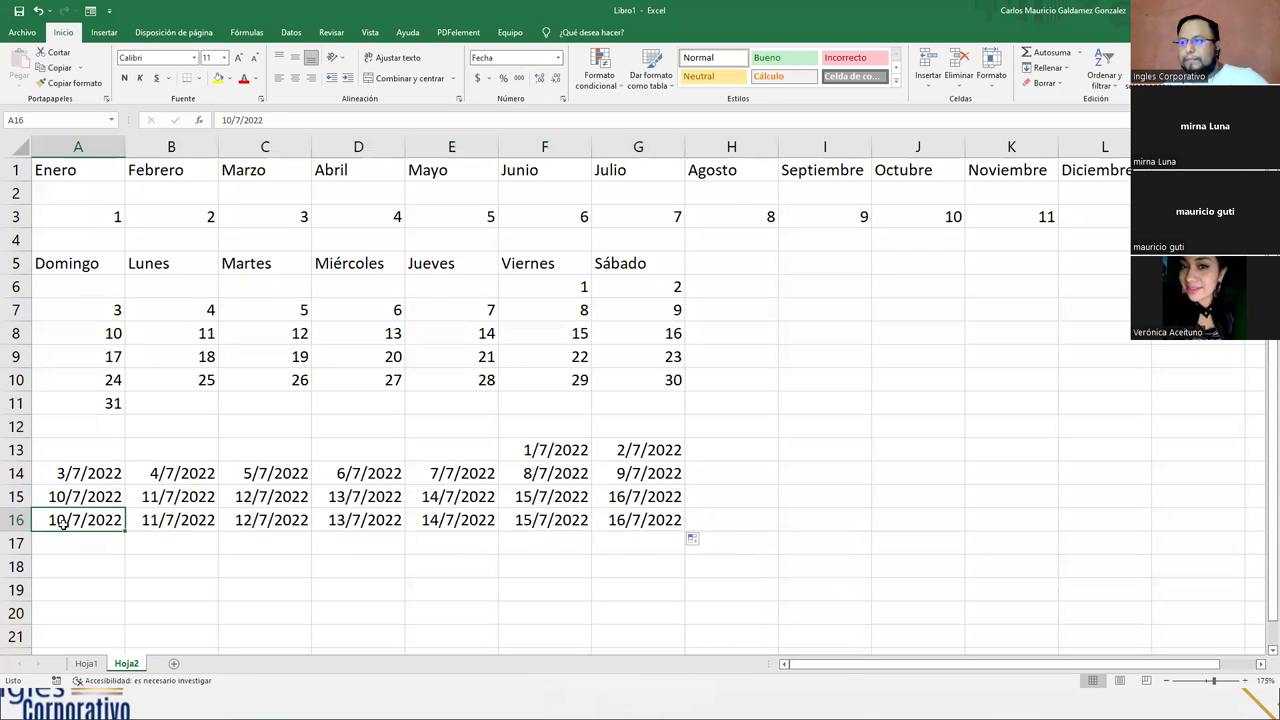
pyautogui.press('BackSpace')
pyautogui.write('7')
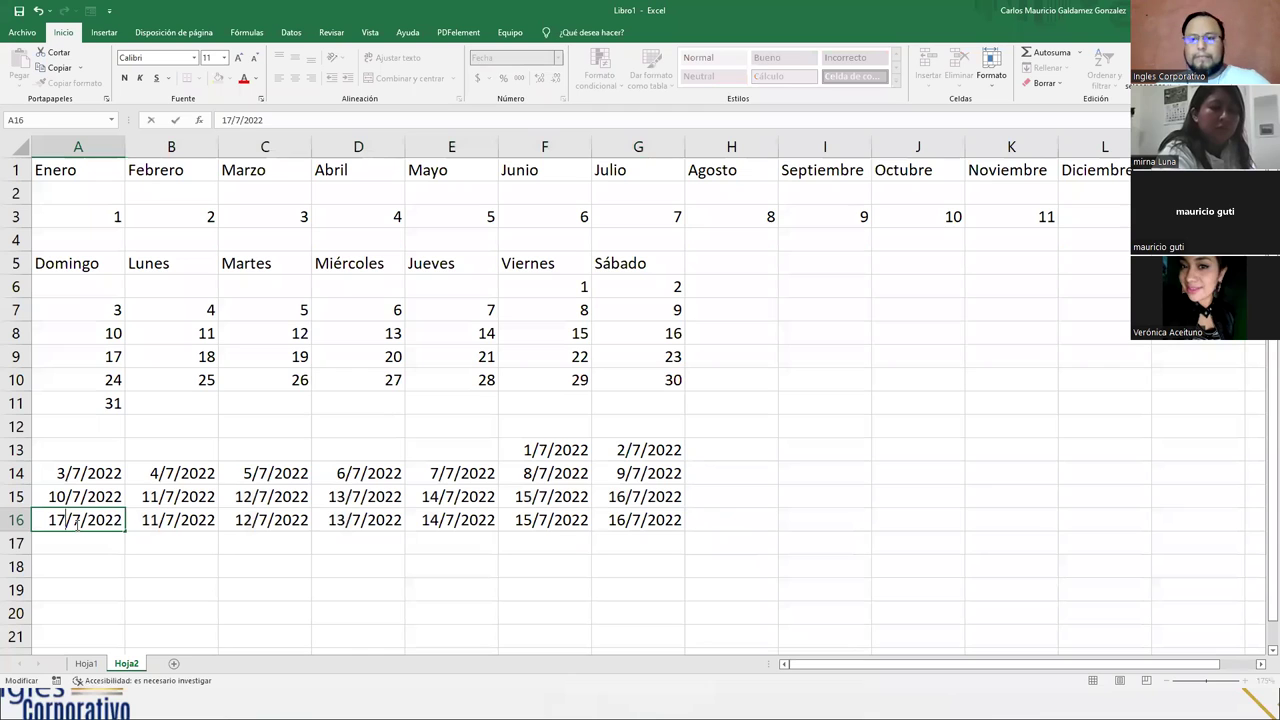
pyautogui.press('Return')
pyautogui.click(77, 522)
pyautogui.moveTo(122, 533); pyautogui.dragTo(667, 527)
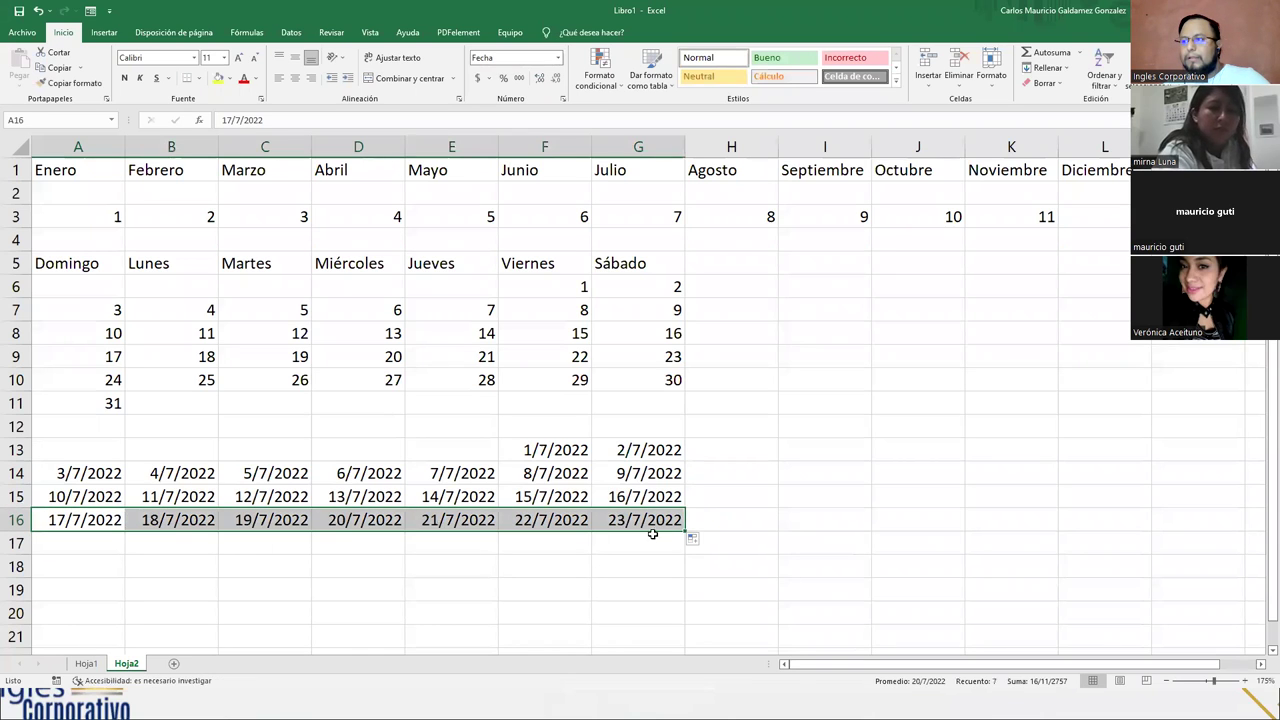
# - Copy the dates of row 16 down to row 17, change A17 to 24/7/2022 and autofill it across to G17
pyautogui.moveTo(685, 530); pyautogui.dragTo(680, 552)
pyautogui.click(58, 543)
pyautogui.hotkey('shift', 'Right')
pyautogui.hotkey('shift', 'Right')
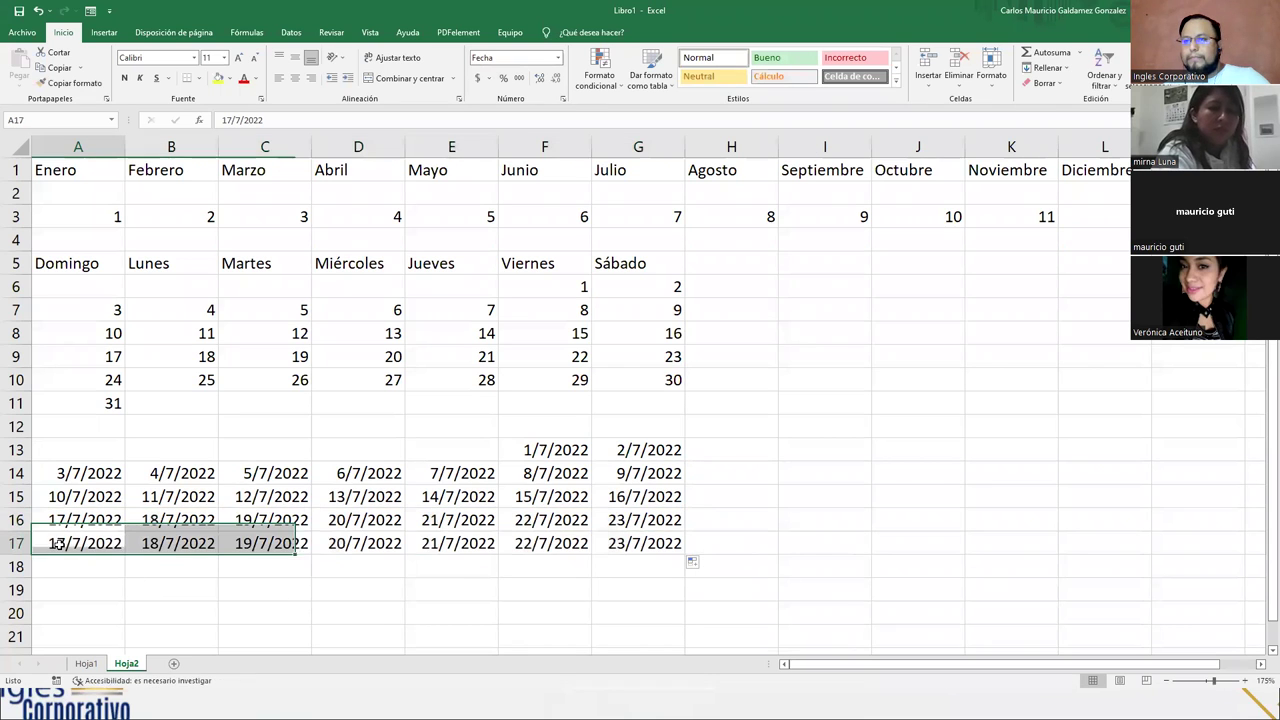
pyautogui.doubleClick(58, 543)
pyautogui.press('BackSpace')
pyautogui.press('BackSpace')
pyautogui.write('24')
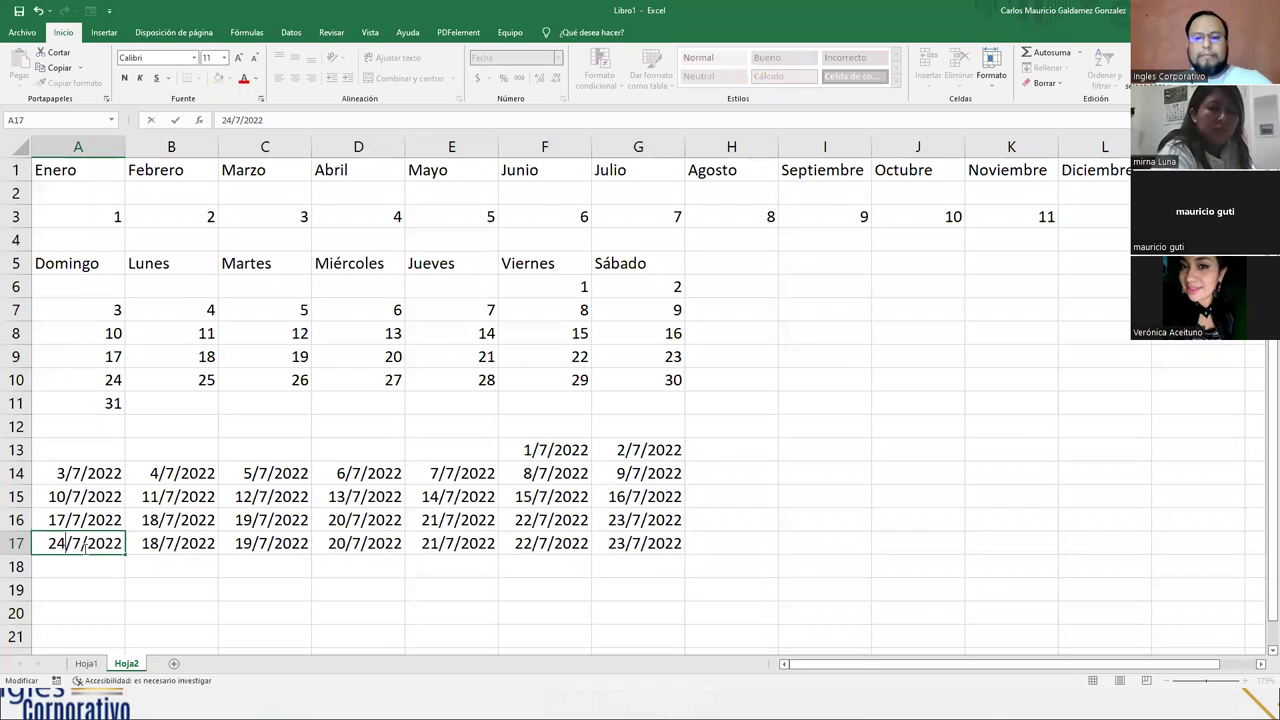
pyautogui.press('Return')
pyautogui.click(90, 547)
pyautogui.moveTo(125, 554); pyautogui.dragTo(641, 551)
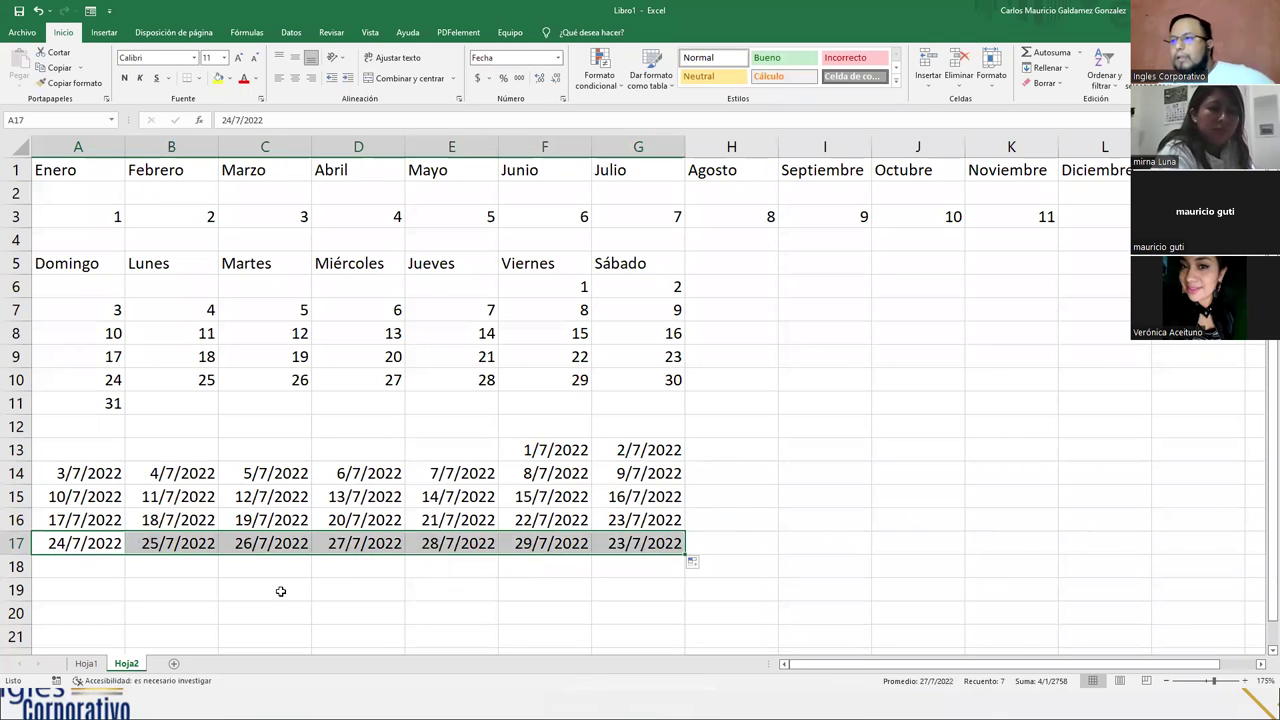
# - Copy the date of A17 down to A18 and change A18 to 31/7/2022
pyautogui.click(95, 554)
pyautogui.moveTo(125, 554); pyautogui.dragTo(48, 566)
pyautogui.doubleClick(58, 566)
pyautogui.press('BackSpace')
pyautogui.press('BackSpace')
pyautogui.write('31')
pyautogui.press('Return')
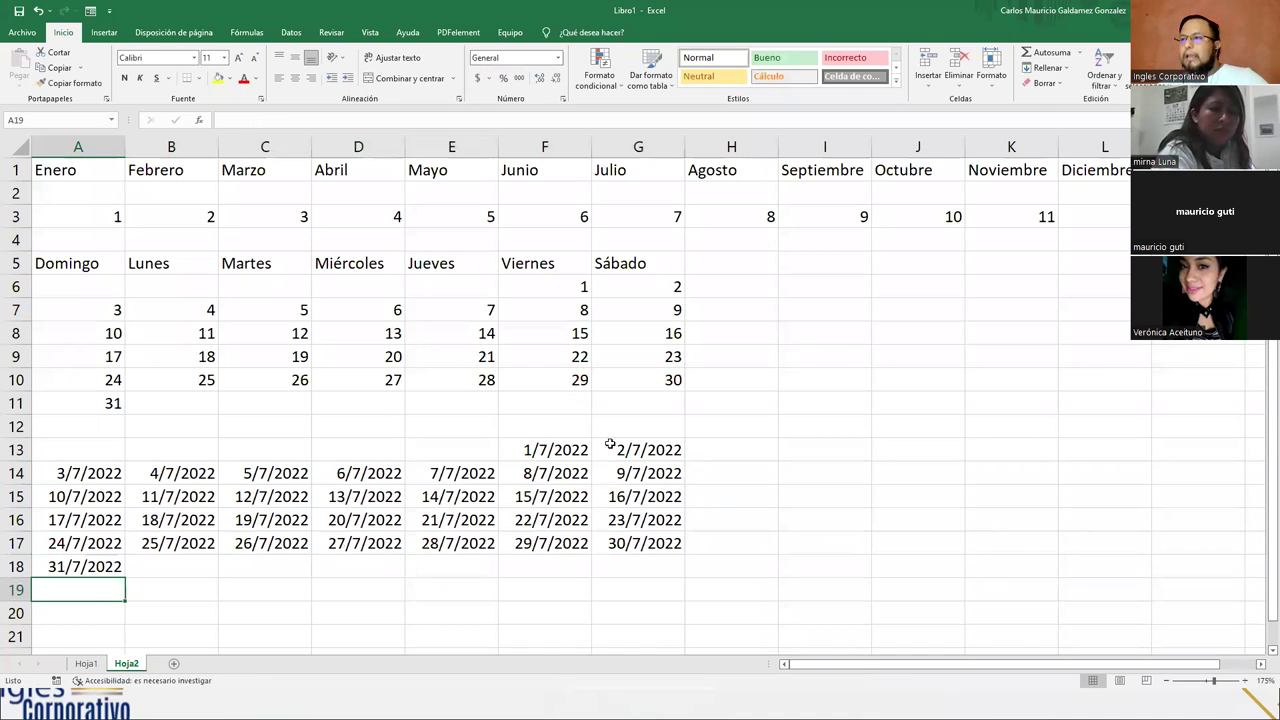
# - Review the finished July date calendar, examining the Friday and Saturday dates in F13:G17 and the week in A14:G14
pyautogui.moveTo(536, 449); pyautogui.dragTo(638, 542)
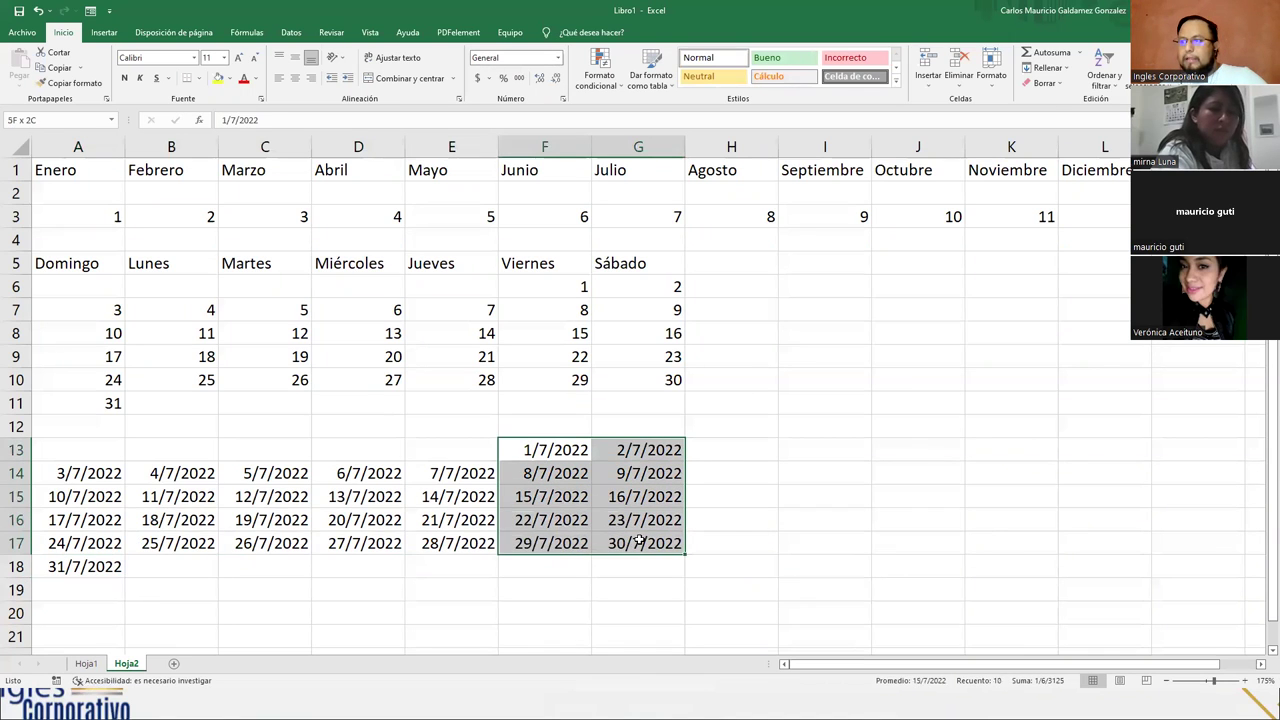
pyautogui.click(458, 535)
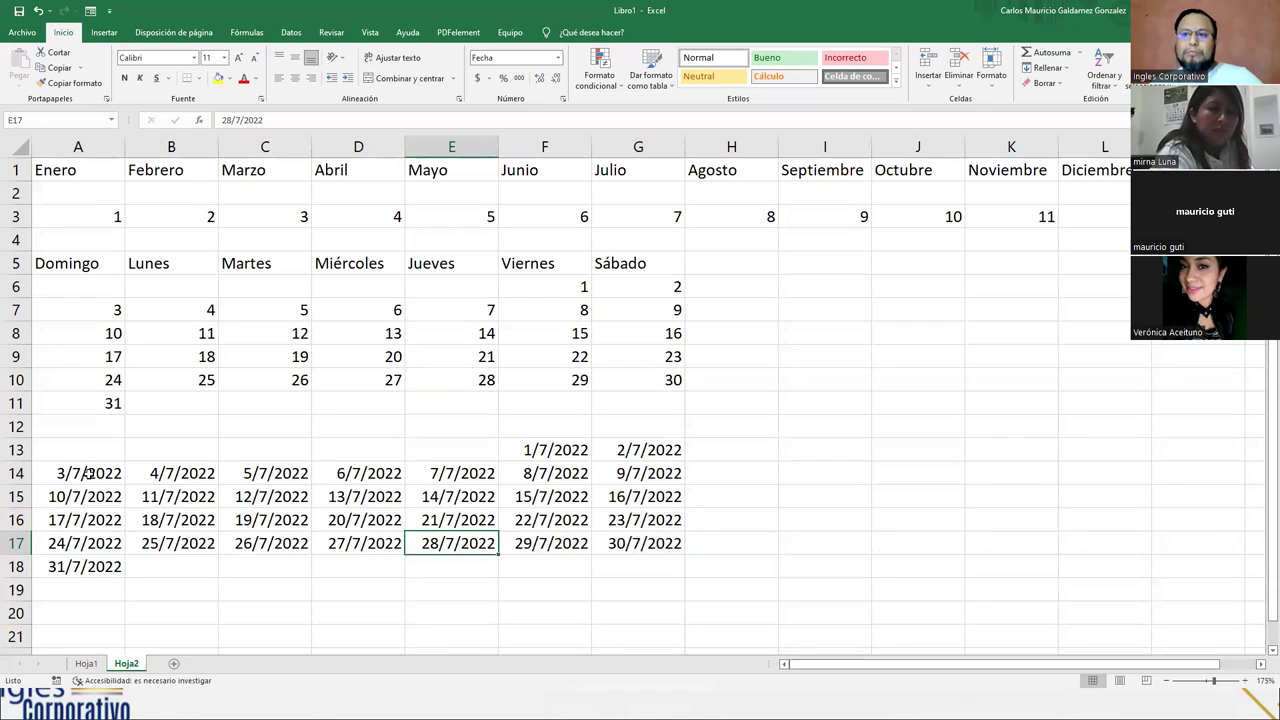
pyautogui.click(90, 475)
pyautogui.moveTo(90, 475); pyautogui.dragTo(636, 475)
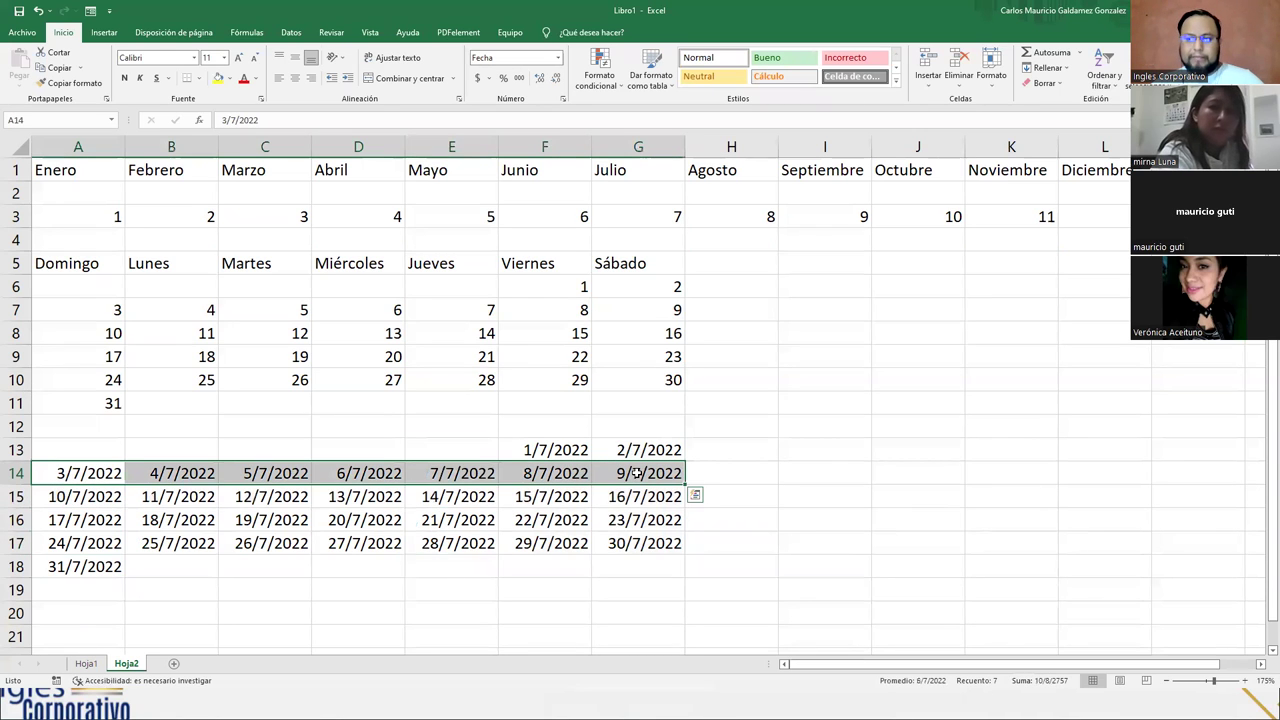
pyautogui.click(100, 494)
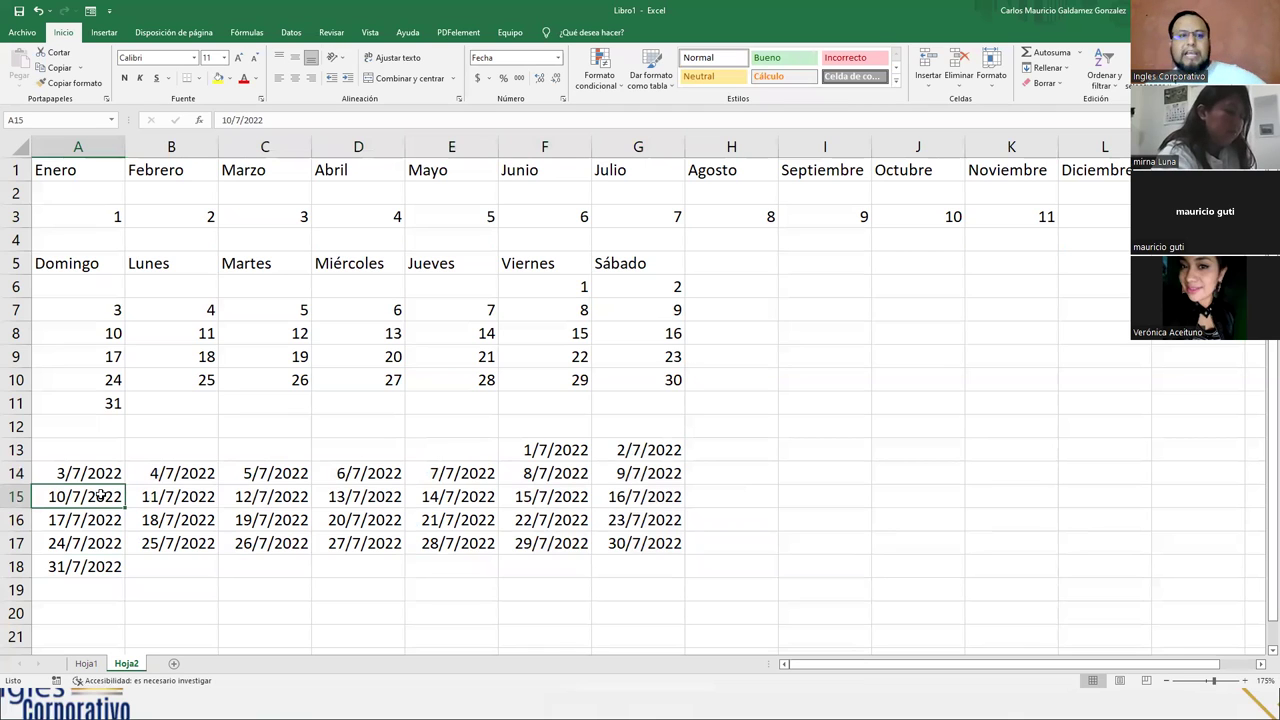
pyautogui.moveTo(555, 450); pyautogui.dragTo(613, 542)
pyautogui.moveTo(120, 478); pyautogui.dragTo(652, 476)
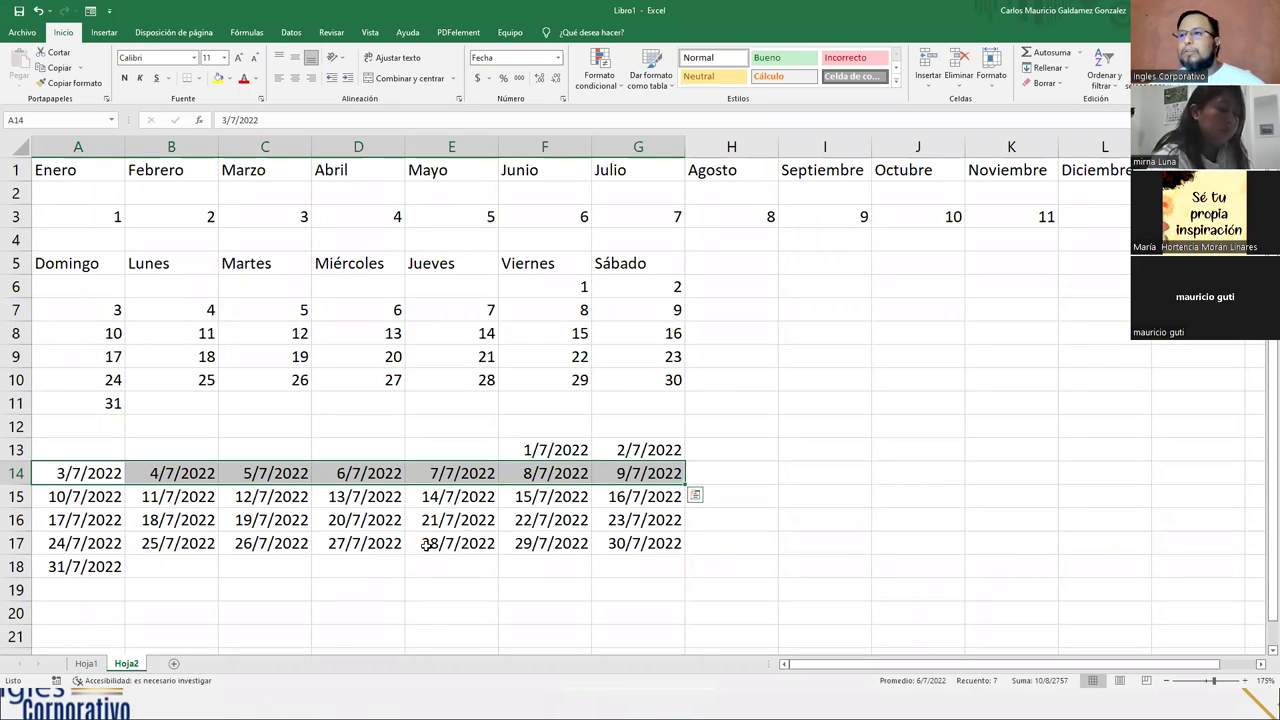
pyautogui.click(105, 618)
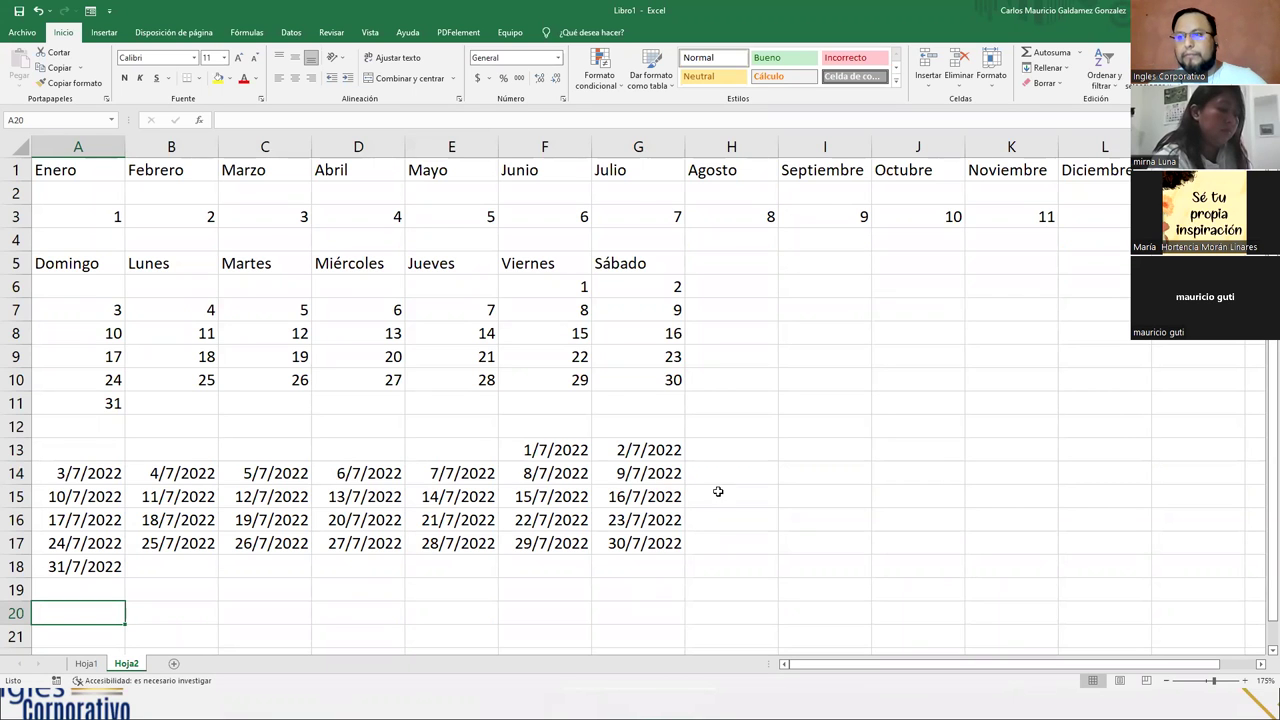
# - Enter the date 25/julio/2022 in A21, below the date calendar
pyautogui.scroll(-4, 730, 490)
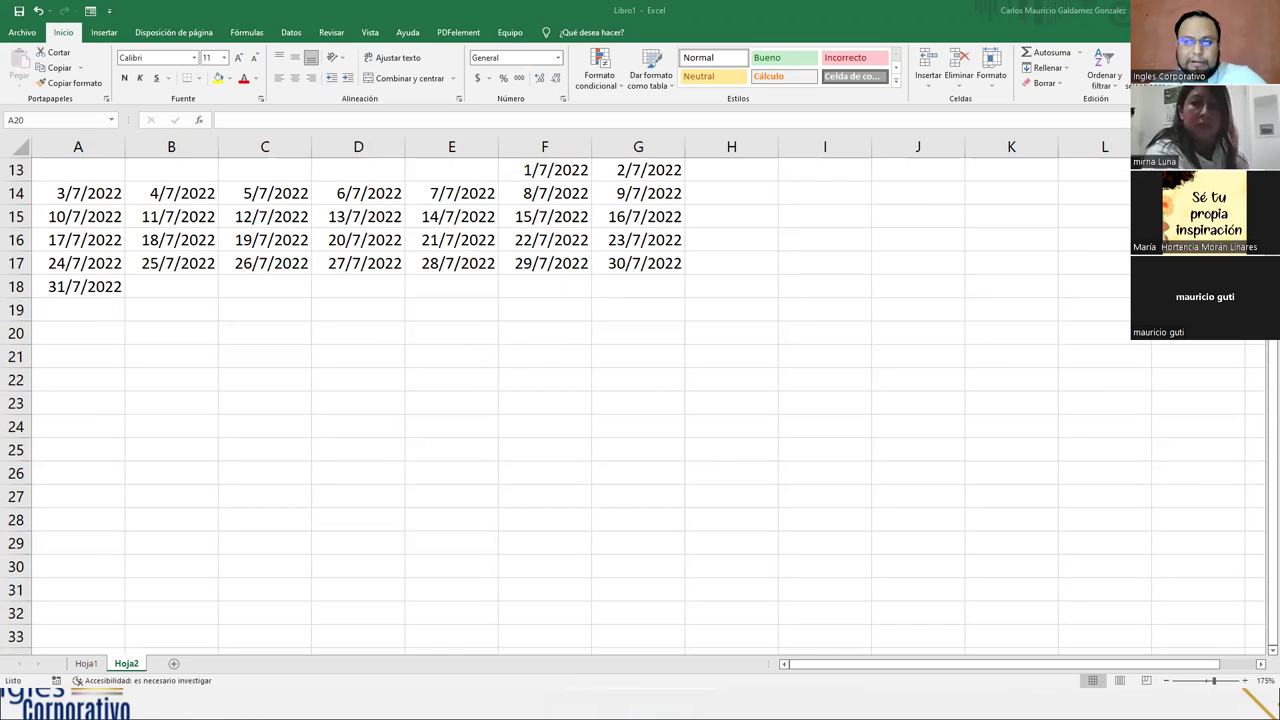
pyautogui.click(83, 363)
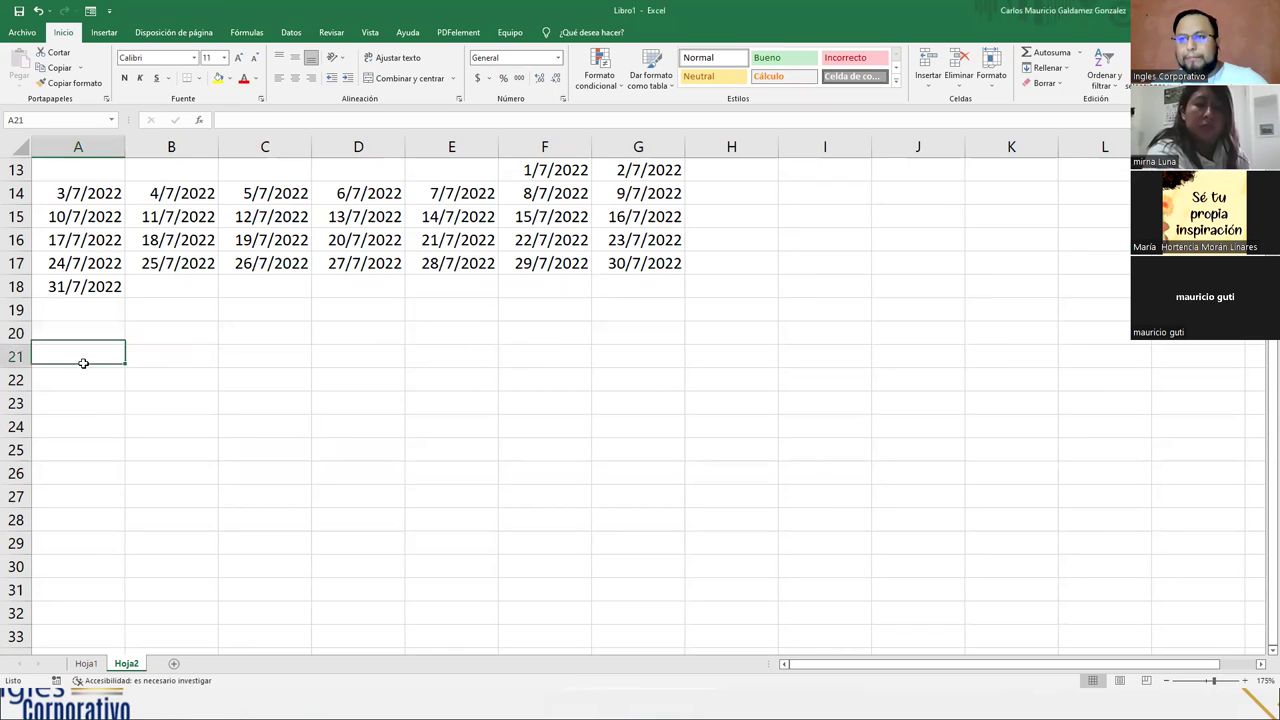
pyautogui.write('25')
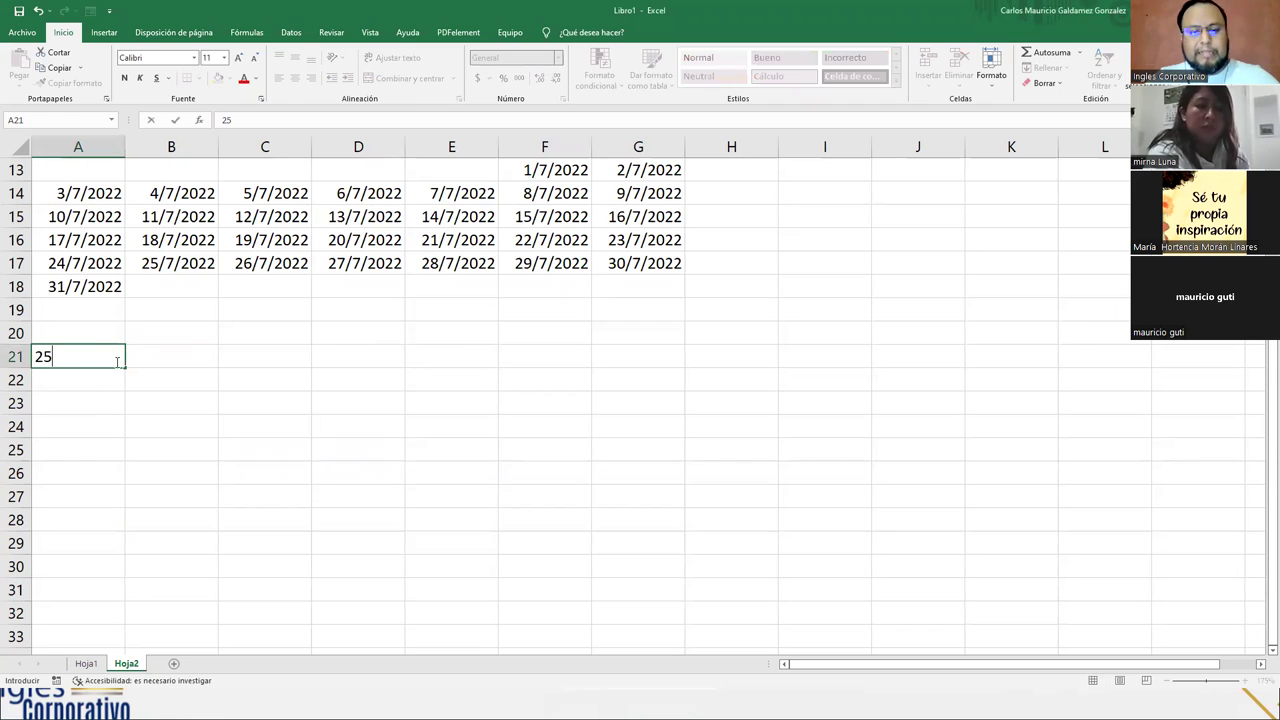
pyautogui.write('&jul')
pyautogui.press('BackSpace')
pyautogui.press('BackSpace')
pyautogui.press('BackSpace')
pyautogui.press('BackSpace')
pyautogui.write('/ju')
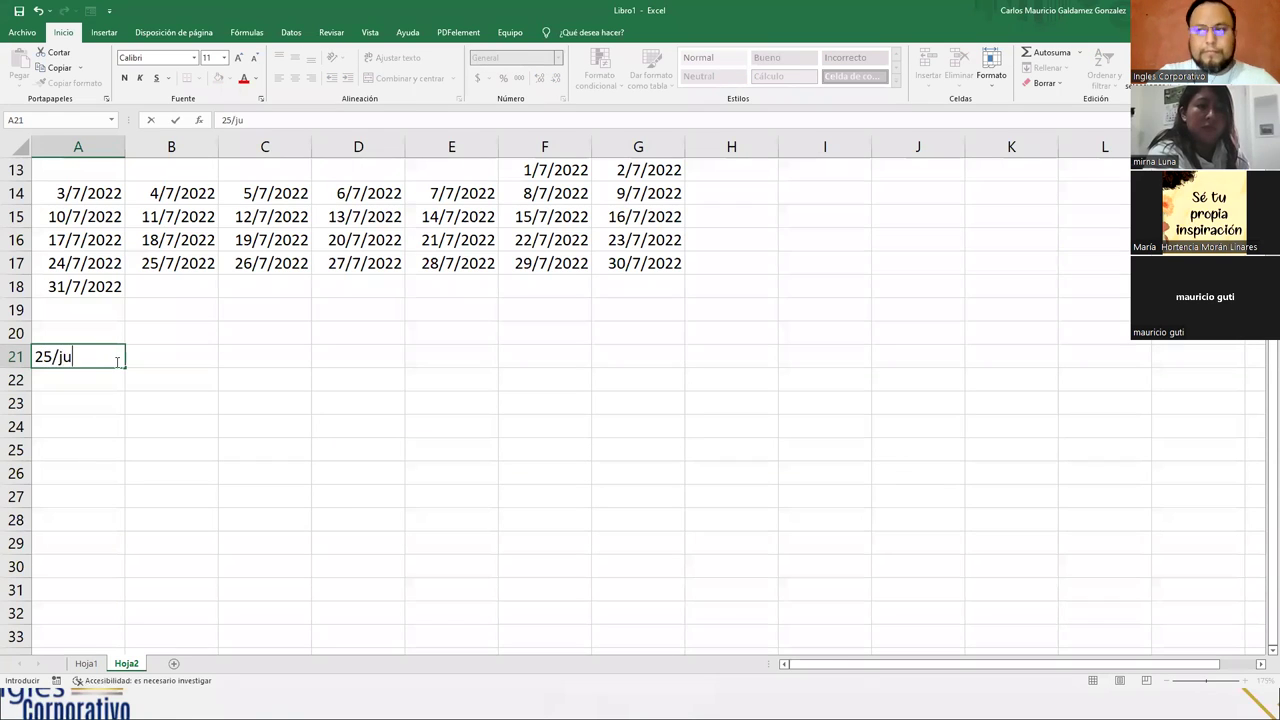
pyautogui.write('lio/2022')
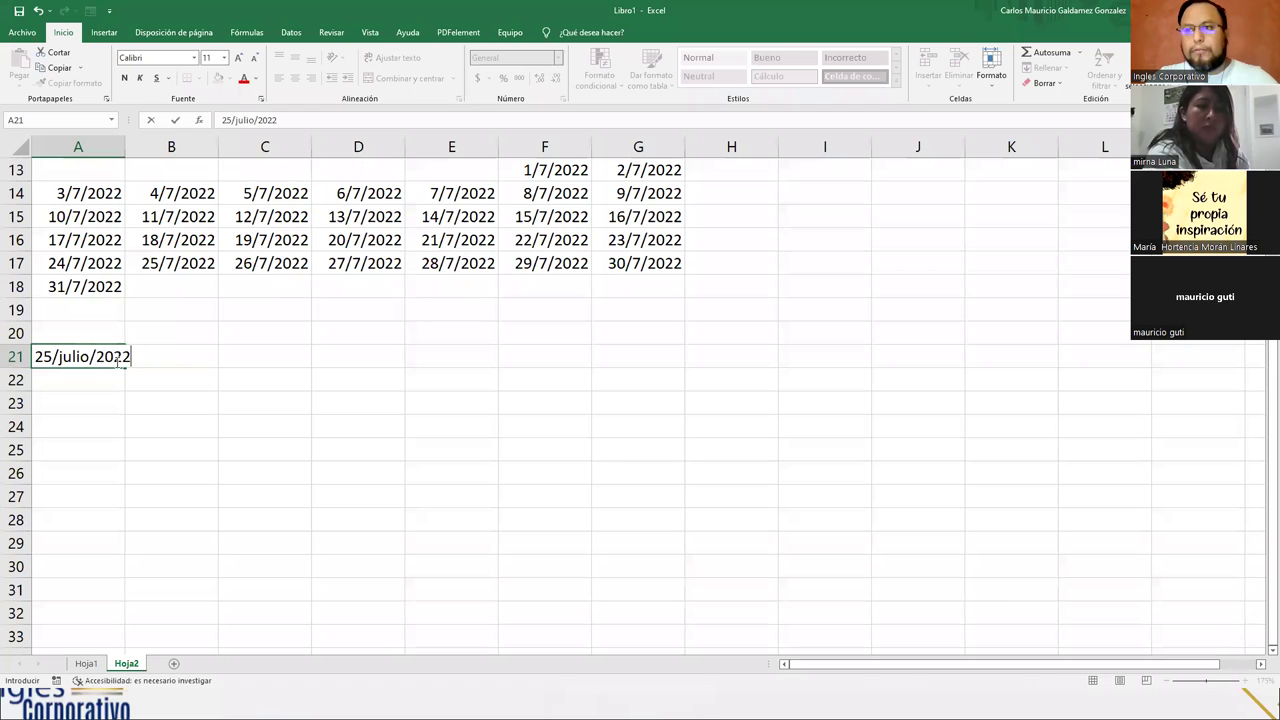
pyautogui.press('Tab')
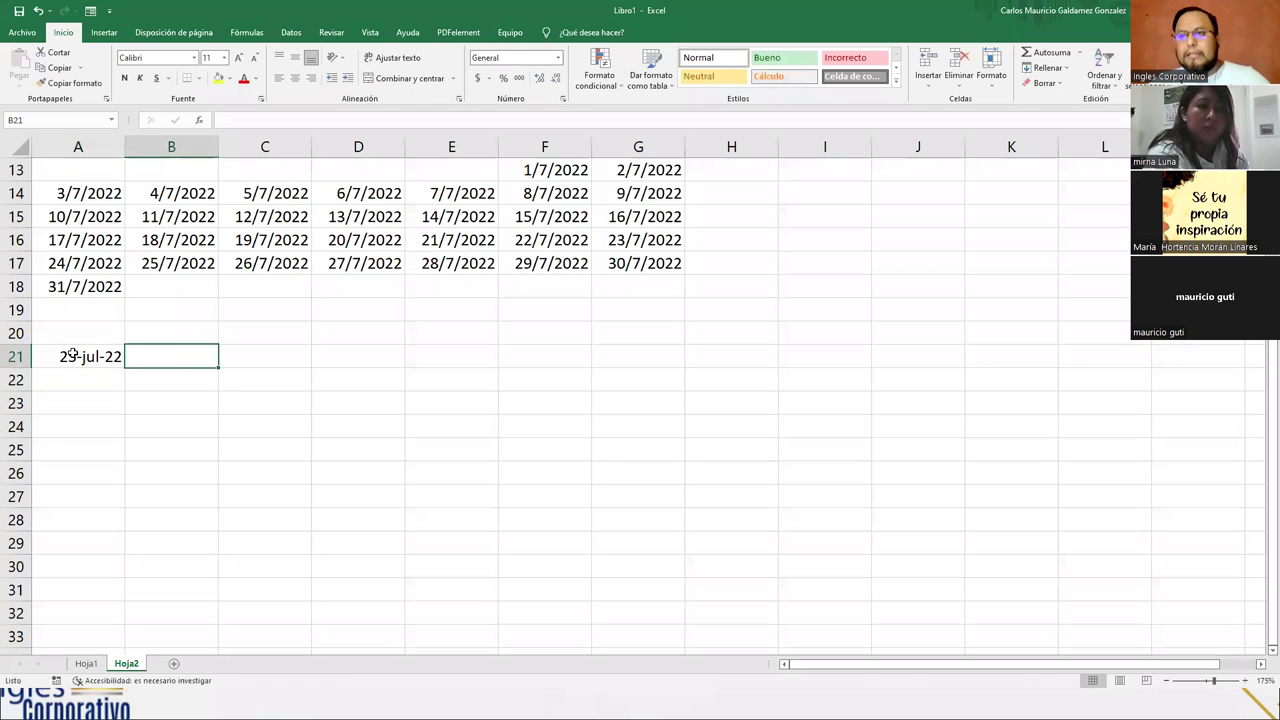
# - Autofill the date in A21 across row 21 to AF21 and return to A21
pyautogui.click(72, 352)
pyautogui.moveTo(126, 368); pyautogui.dragTo(1237, 367)
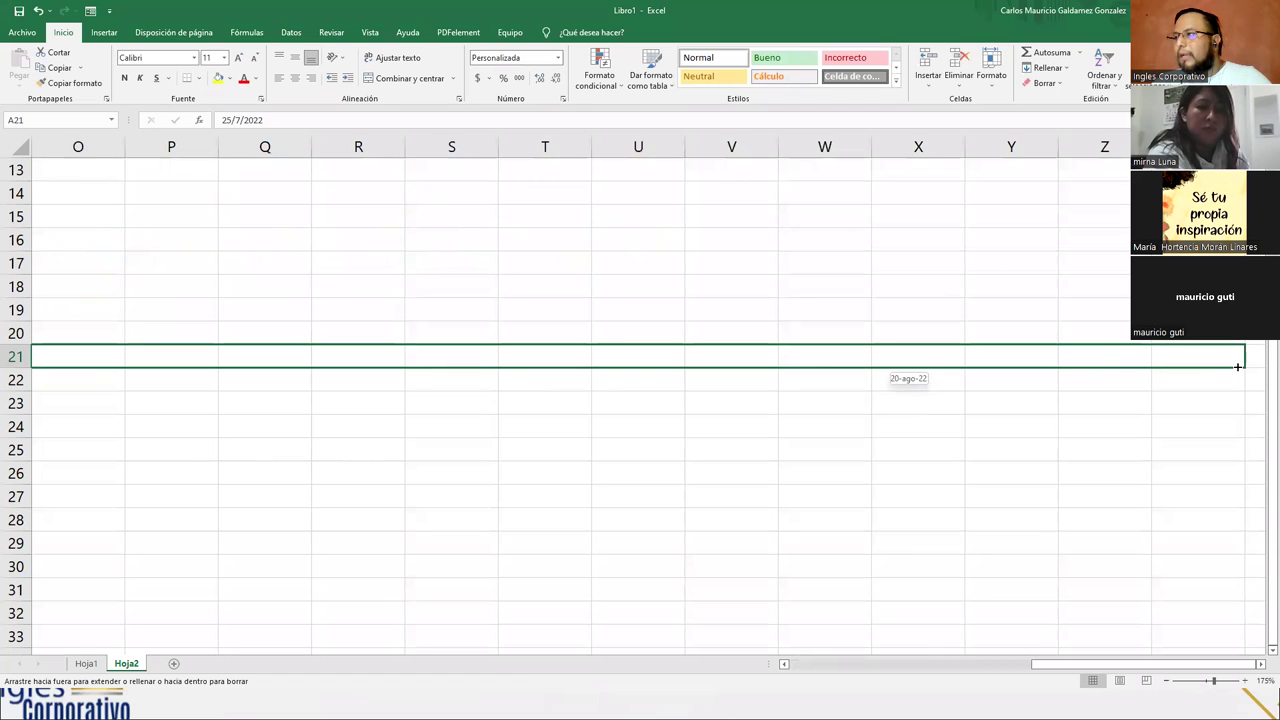
pyautogui.moveTo(1244, 355); pyautogui.dragTo(1133, 358)
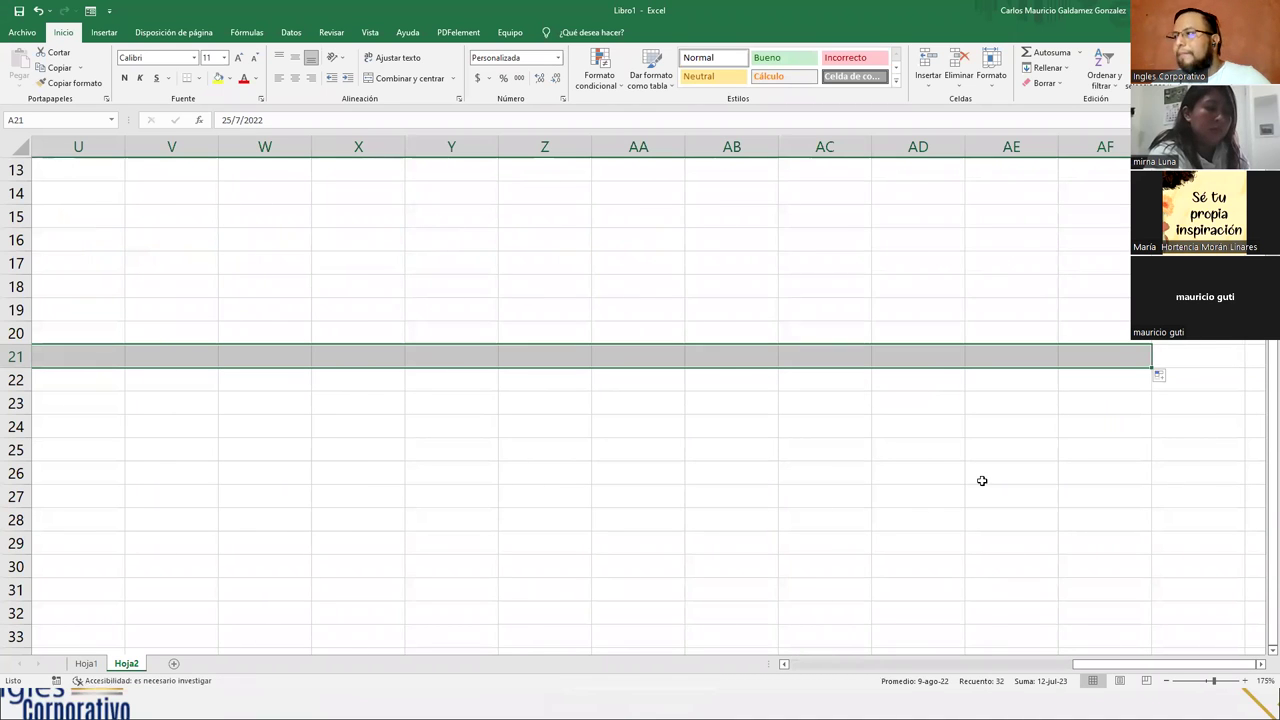
pyautogui.click(826, 666)
pyautogui.click(826, 666)
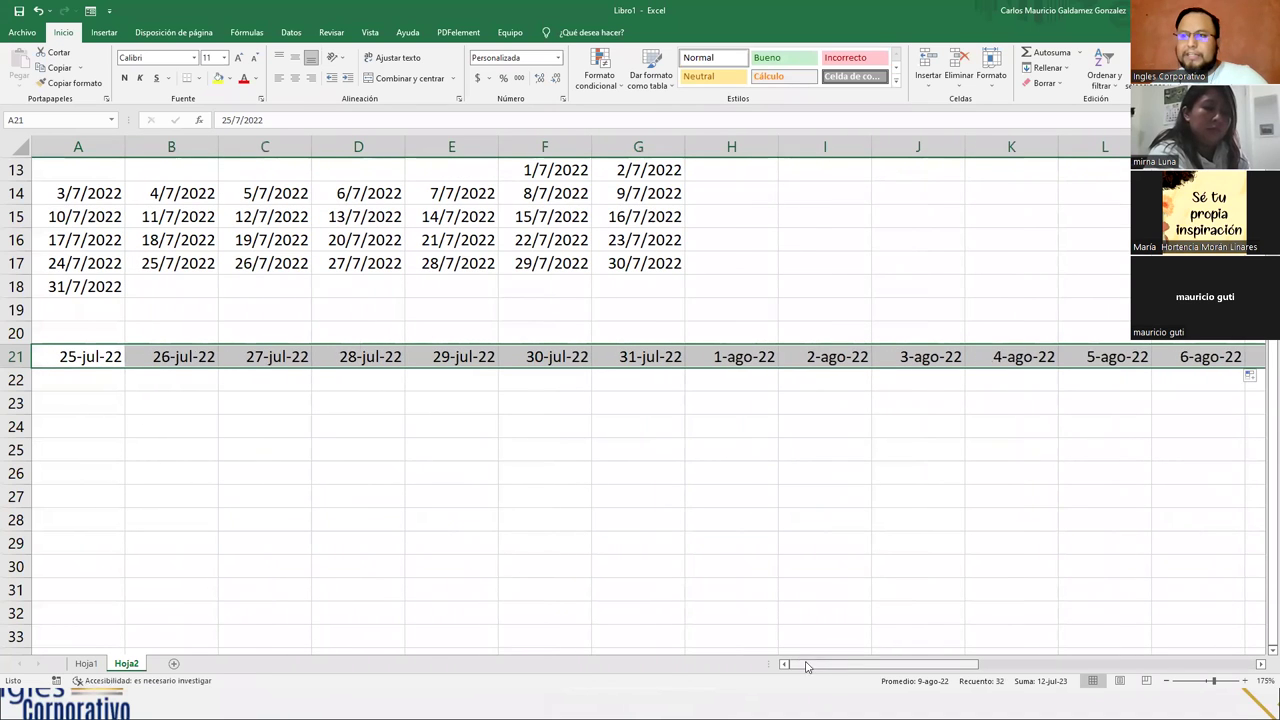
pyautogui.click(82, 356)
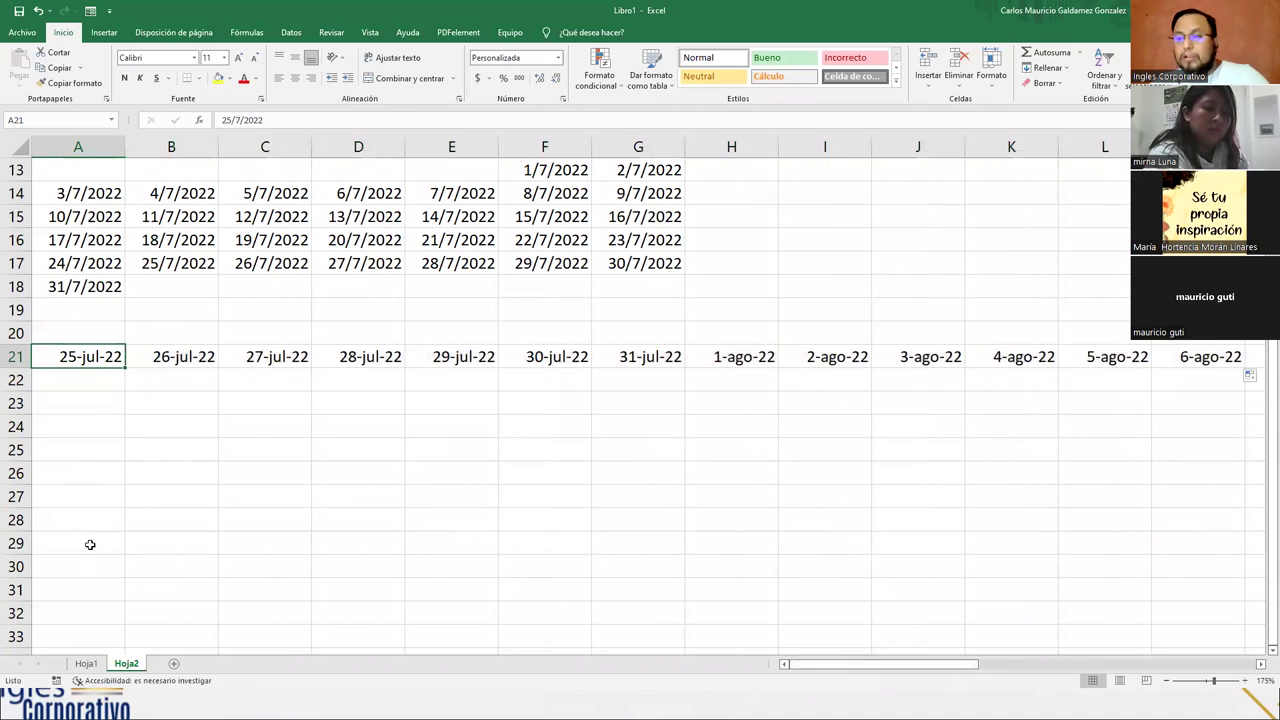
# - Clear the dates 29-jul to 31-jul in E21:G21 and move 1-ago through 4-ago to A22:D22
pyautogui.moveTo(68, 356); pyautogui.dragTo(1006, 362)
pyautogui.press('Delete')
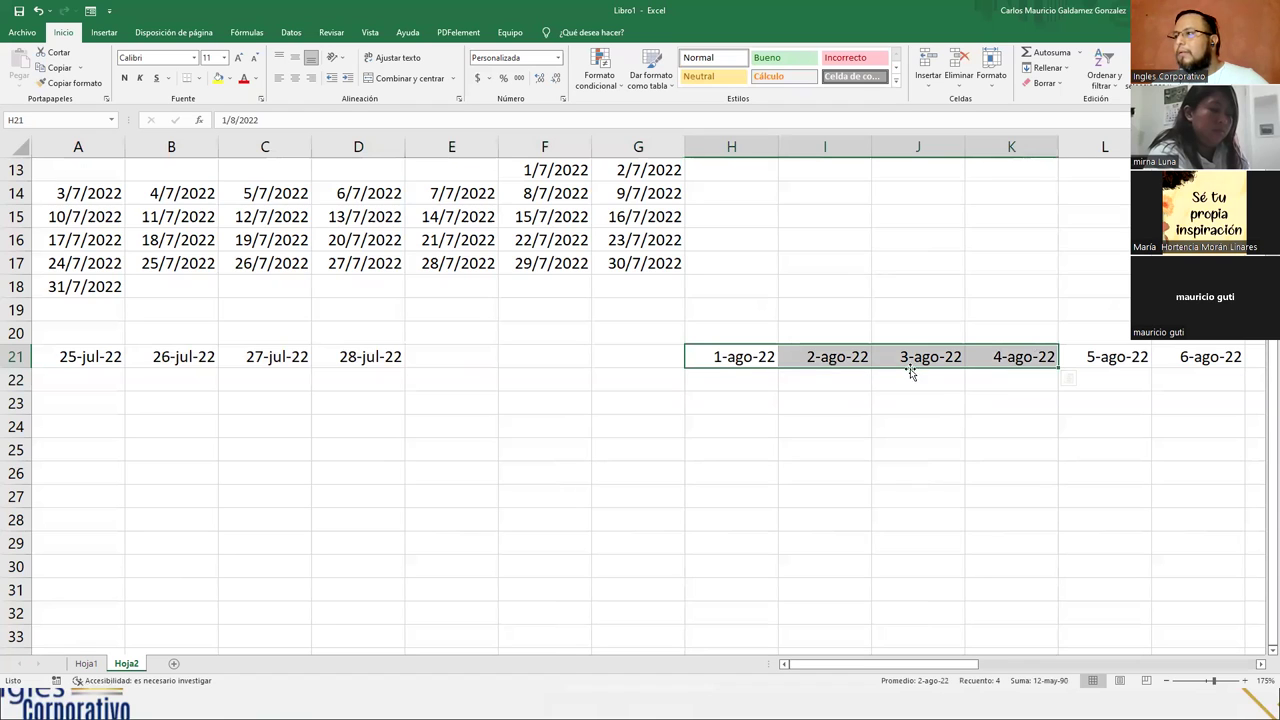
pyautogui.moveTo(912, 371); pyautogui.dragTo(252, 381)
# - Clear the dates 5-ago to 7-ago in row 21 and delete columns H to M
pyautogui.moveTo(1106, 355); pyautogui.dragTo(912, 362)
pyautogui.press('Delete')
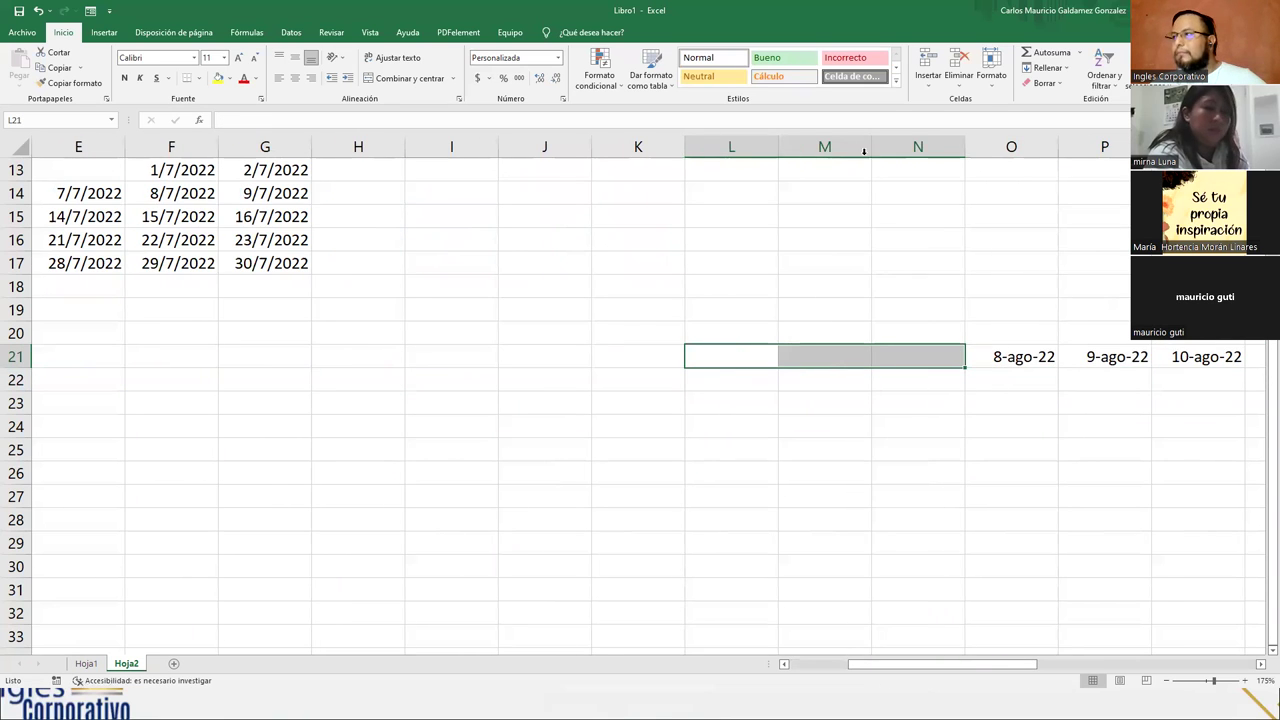
pyautogui.moveTo(358, 147); pyautogui.dragTo(815, 152)
pyautogui.rightClick(815, 152)
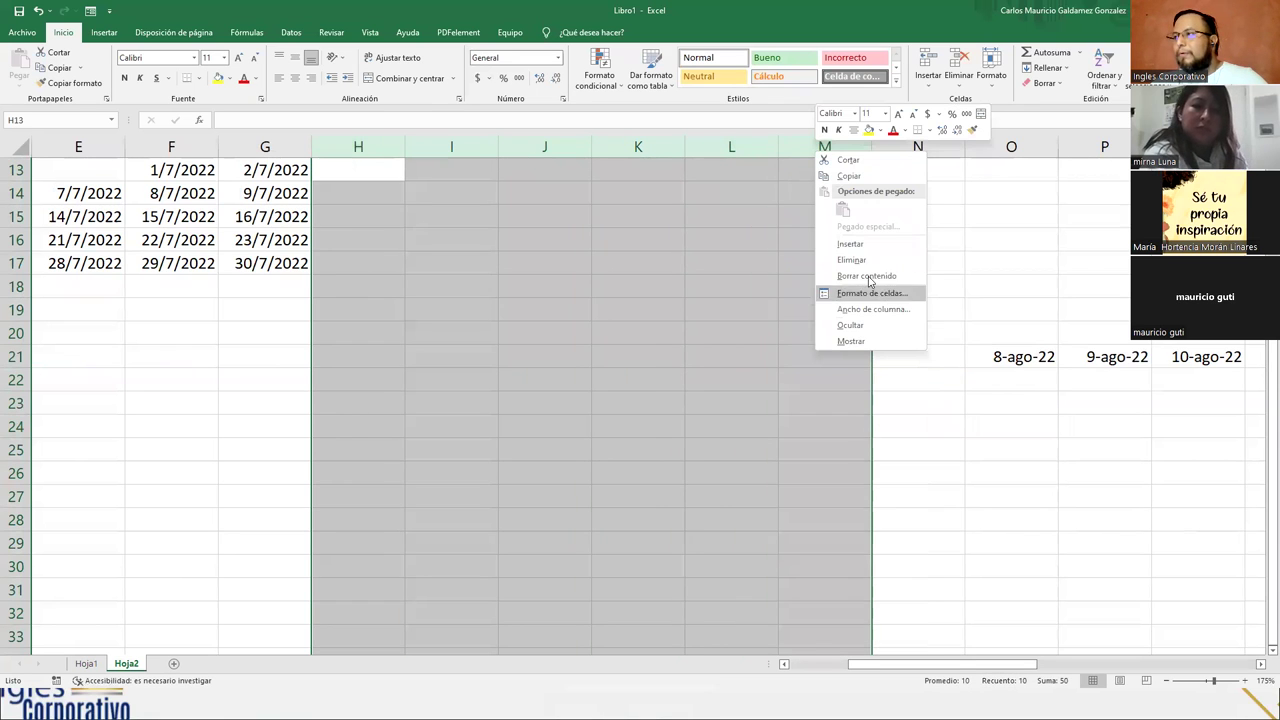
pyautogui.click(852, 260)
pyautogui.click(798, 664)
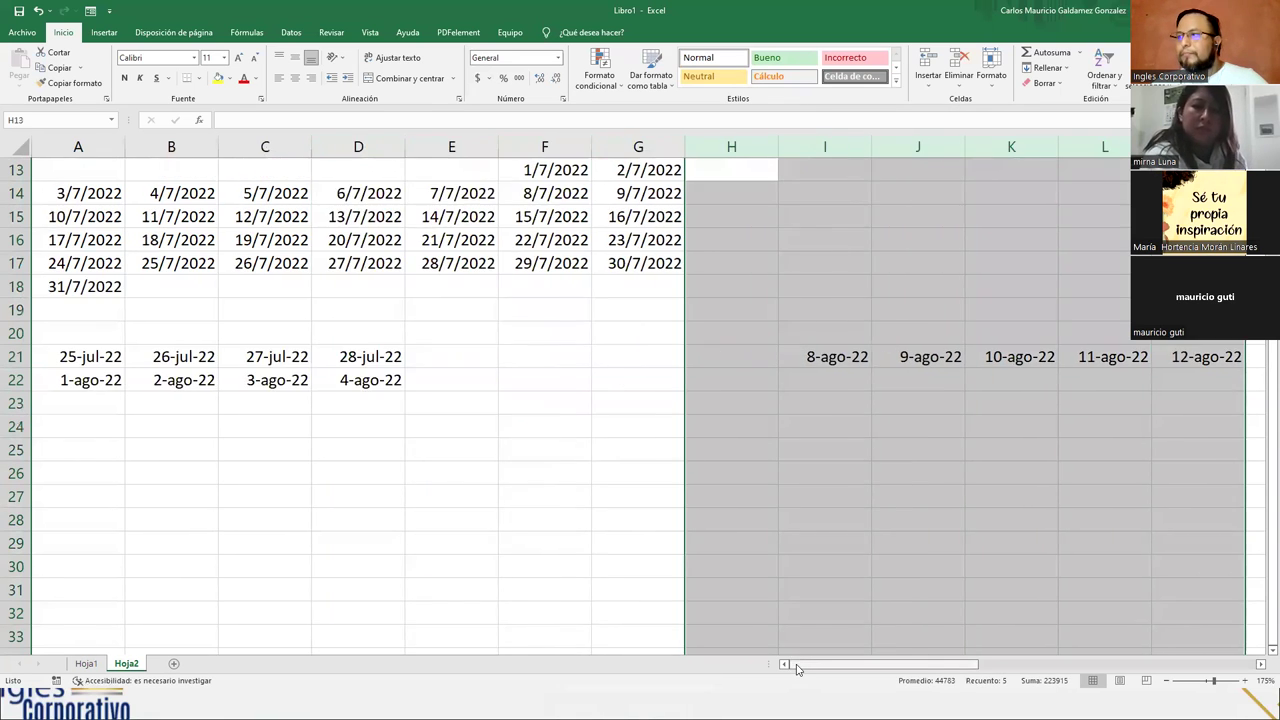
# - Move the dates 8-ago through 11-ago to A23:D23 and delete the emptied columns I to L
pyautogui.moveTo(863, 371); pyautogui.dragTo(1074, 371)
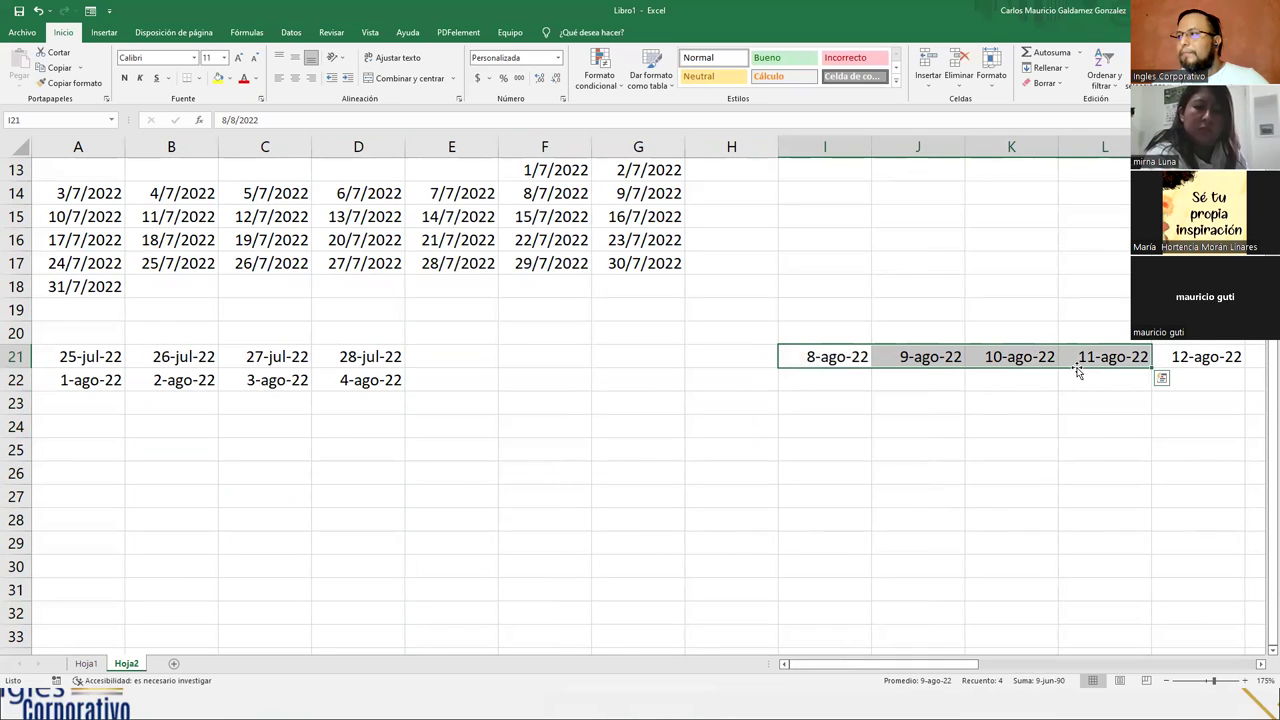
pyautogui.moveTo(463, 436); pyautogui.dragTo(360, 410)
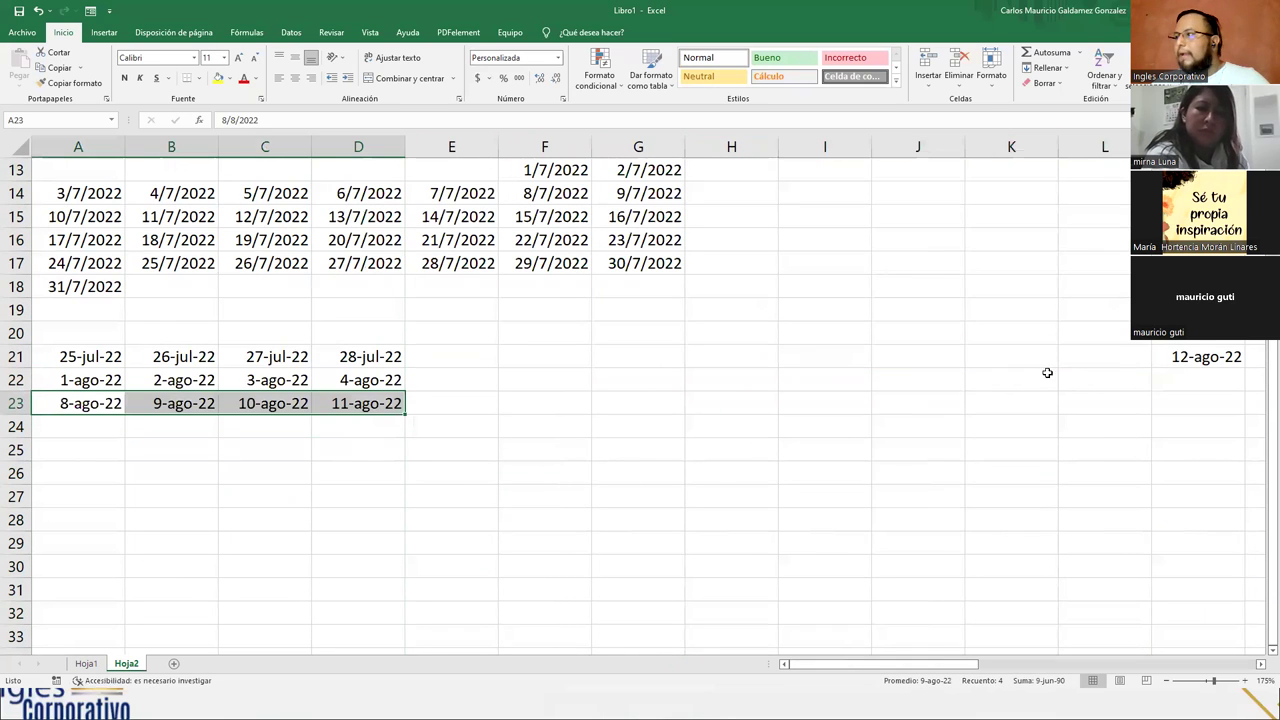
pyautogui.moveTo(824, 147); pyautogui.dragTo(1066, 148)
pyautogui.rightClick(1066, 152)
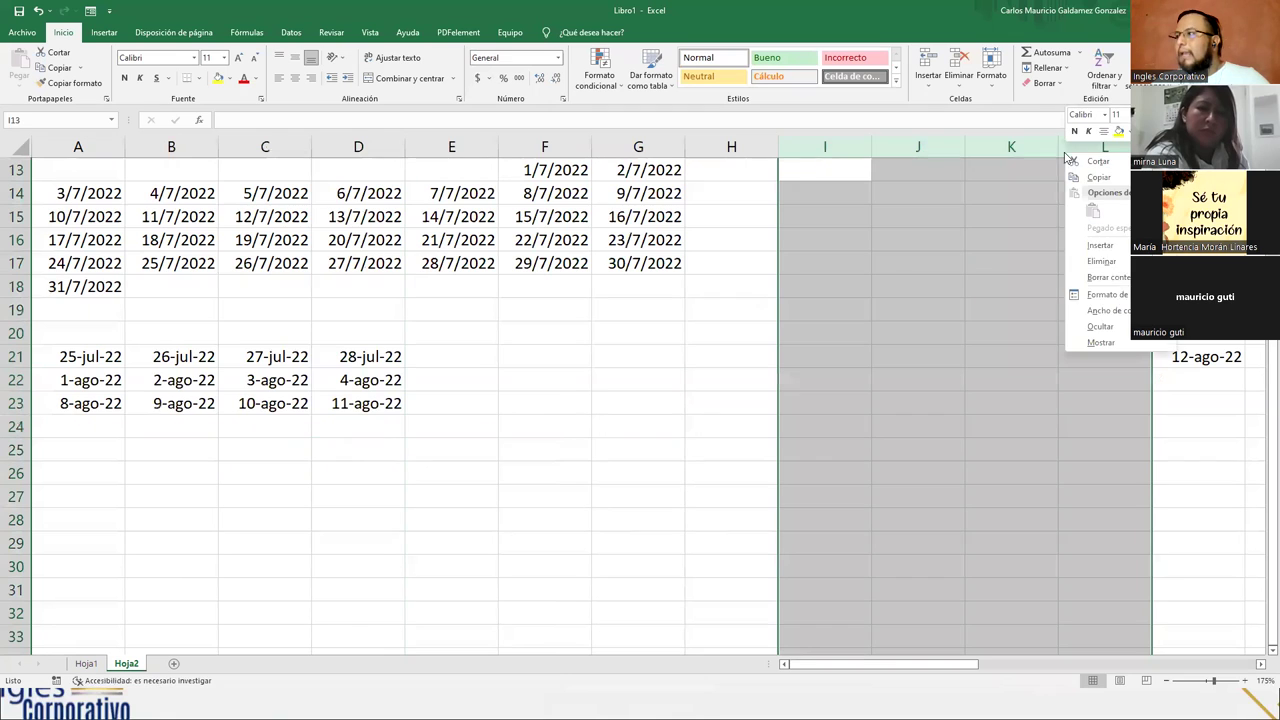
pyautogui.click(1112, 261)
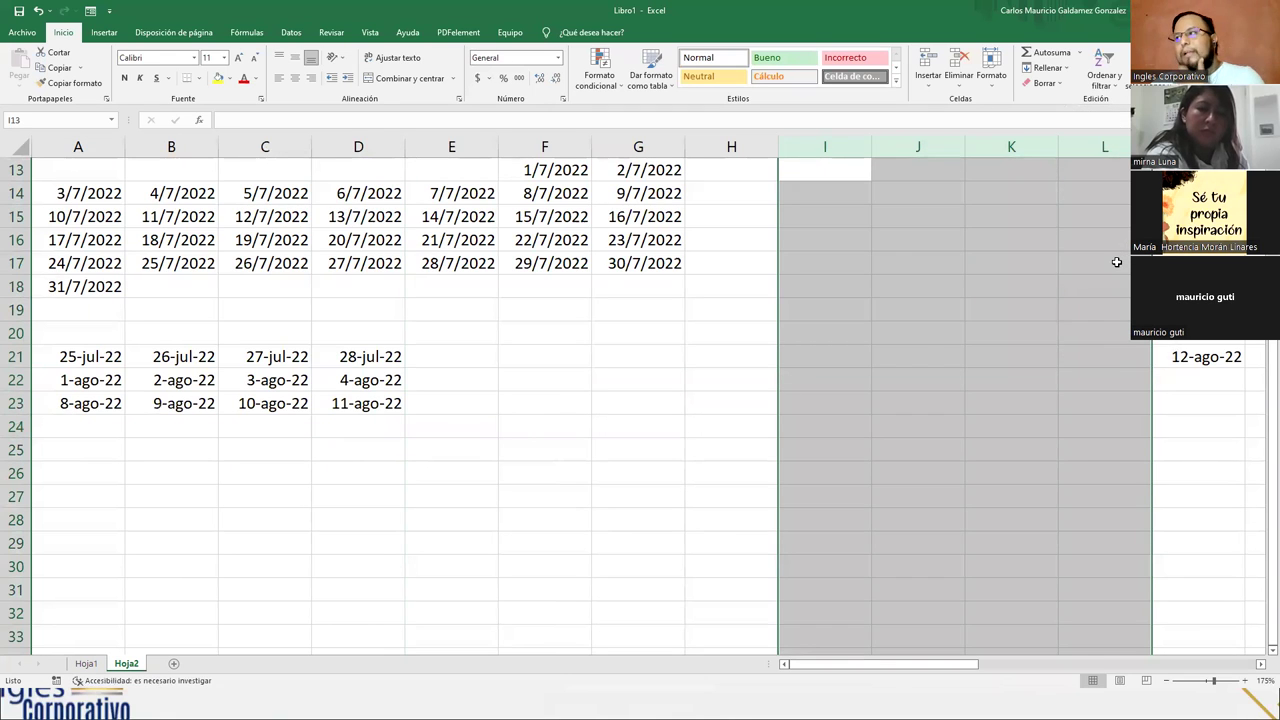
# - Move the dates 12-ago through 15-ago to A24:D24 and delete the emptied columns I to L
pyautogui.moveTo(818, 362); pyautogui.dragTo(350, 440)
pyautogui.moveTo(1068, 150); pyautogui.dragTo(810, 140)
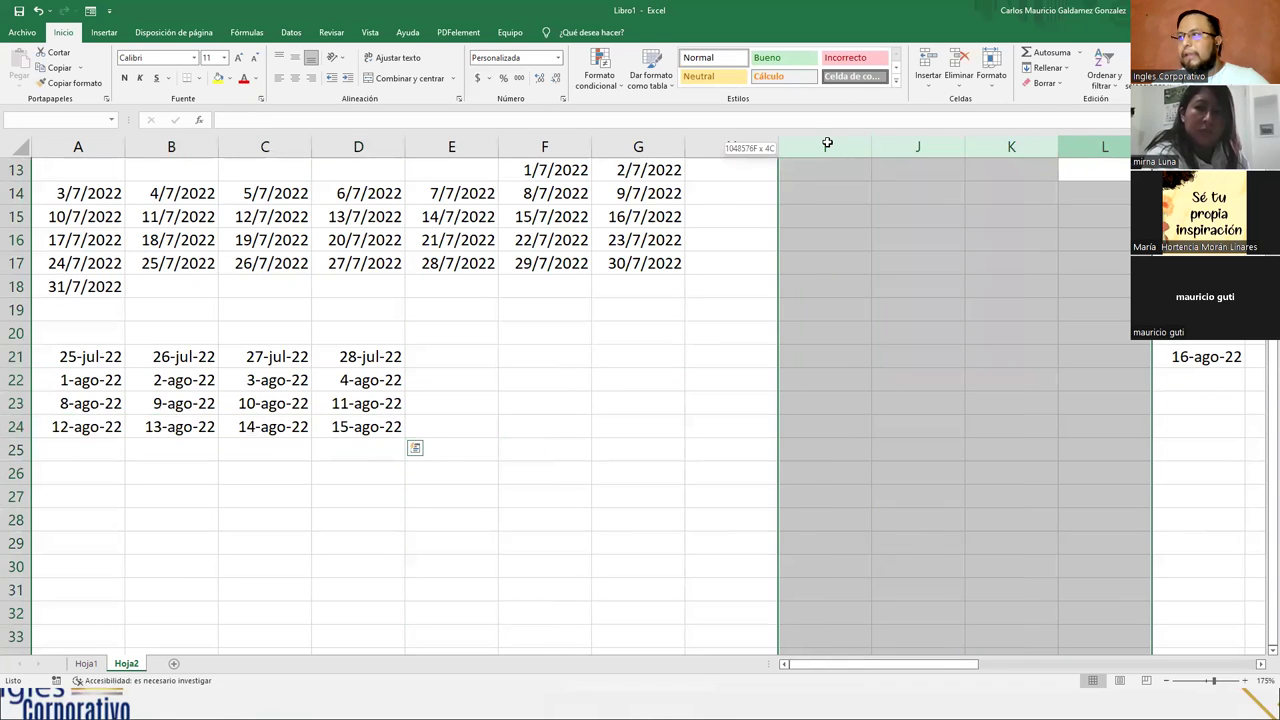
pyautogui.rightClick(806, 139)
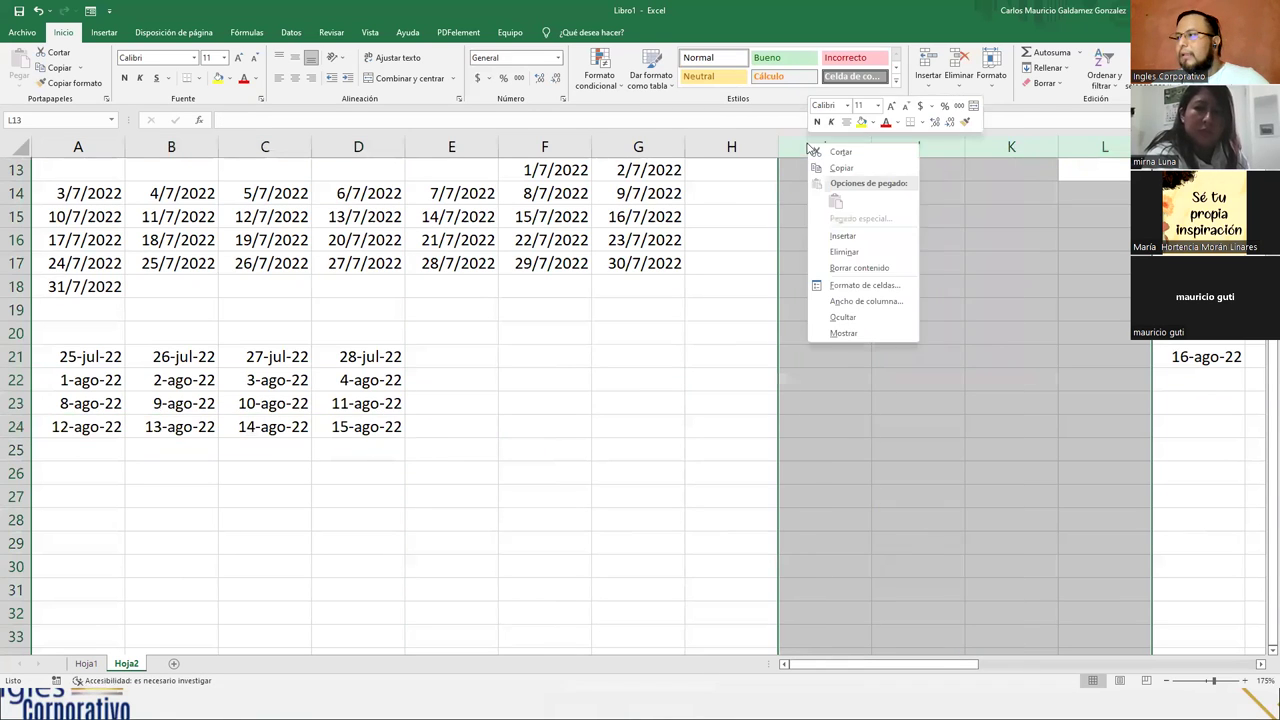
pyautogui.click(845, 254)
# - Clear 12-ago to 14-ago from row 24 and move 15-ago to cell A24
pyautogui.moveTo(846, 357); pyautogui.dragTo(1033, 356)
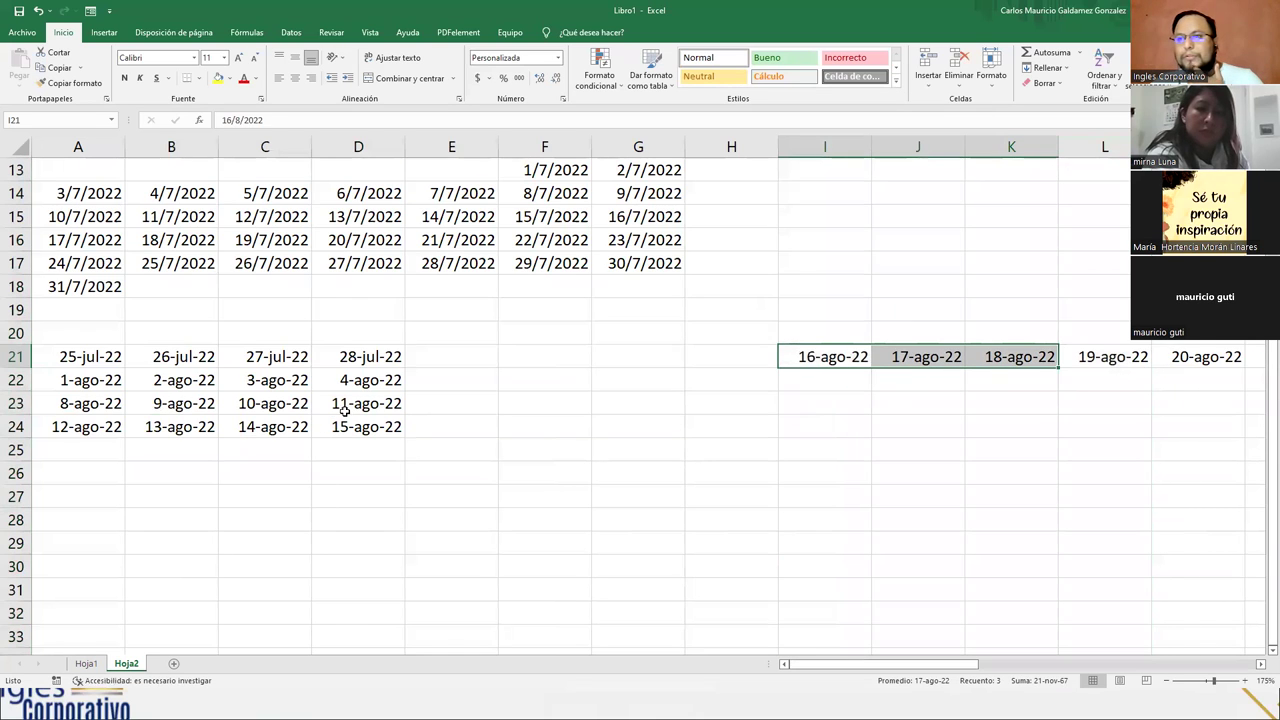
pyautogui.moveTo(72, 429); pyautogui.dragTo(249, 427)
pyautogui.press('Delete')
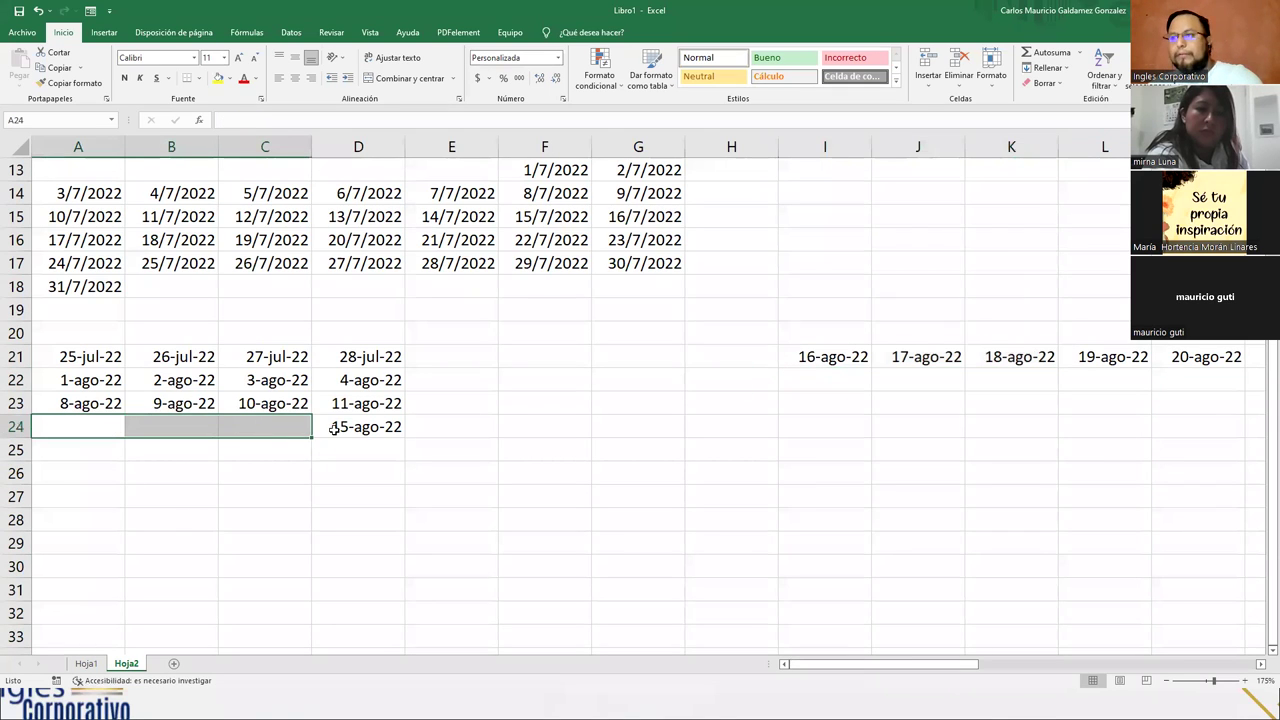
pyautogui.click(338, 430)
pyautogui.moveTo(340, 437); pyautogui.dragTo(66, 466)
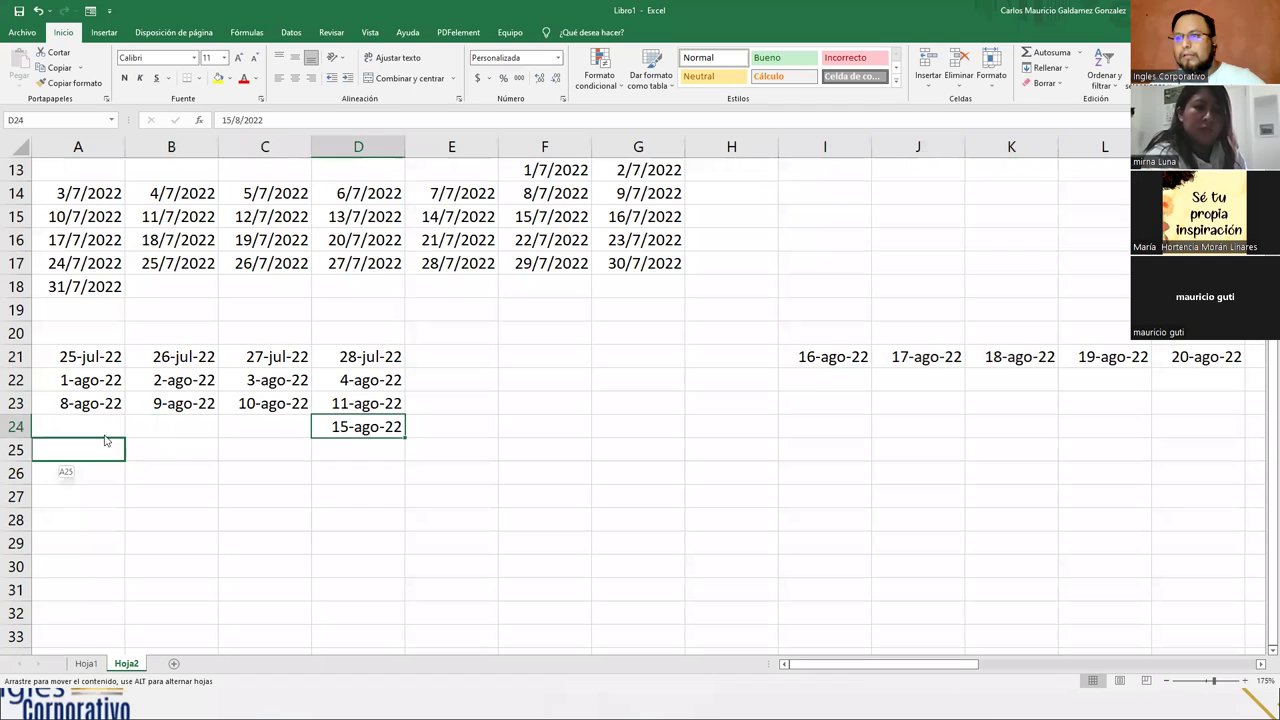
# - Move the dates 16-ago through 18-ago to B24:D24 and delete the empty columns H to J
pyautogui.click(834, 357)
pyautogui.moveTo(901, 357); pyautogui.dragTo(368, 437)
pyautogui.moveTo(731, 148); pyautogui.dragTo(955, 150)
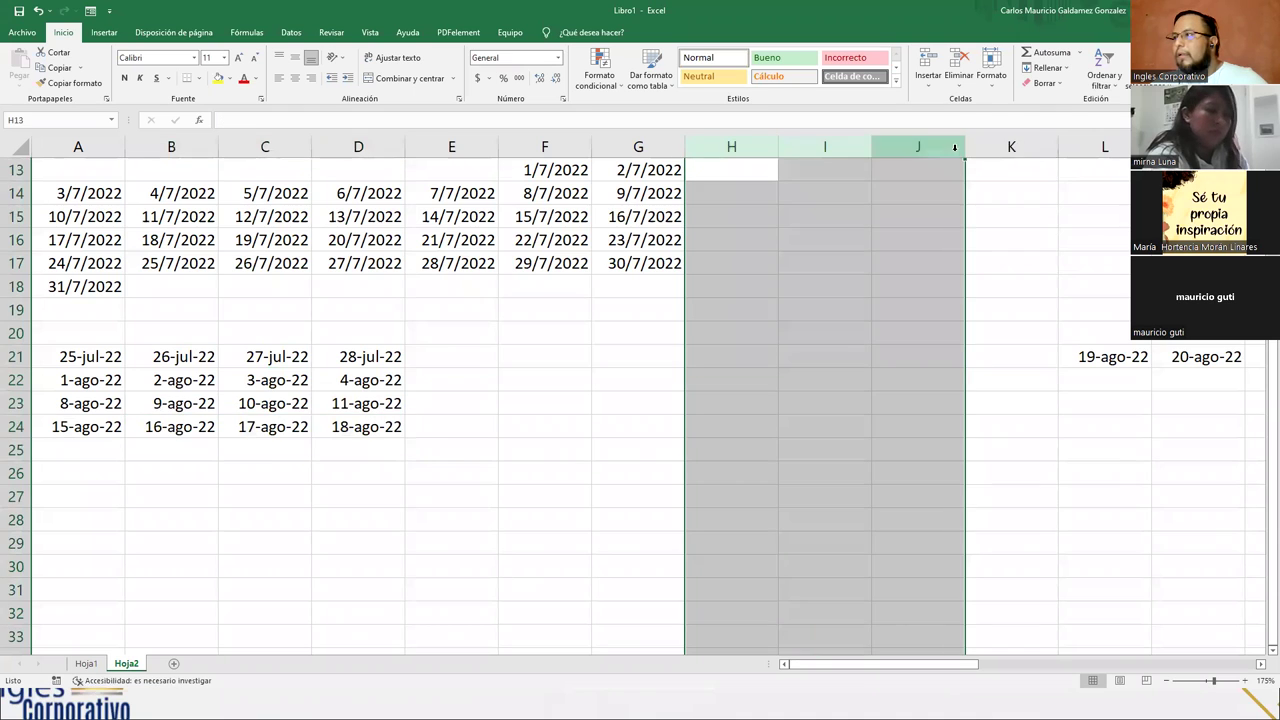
pyautogui.rightClick(955, 150)
pyautogui.click(1001, 261)
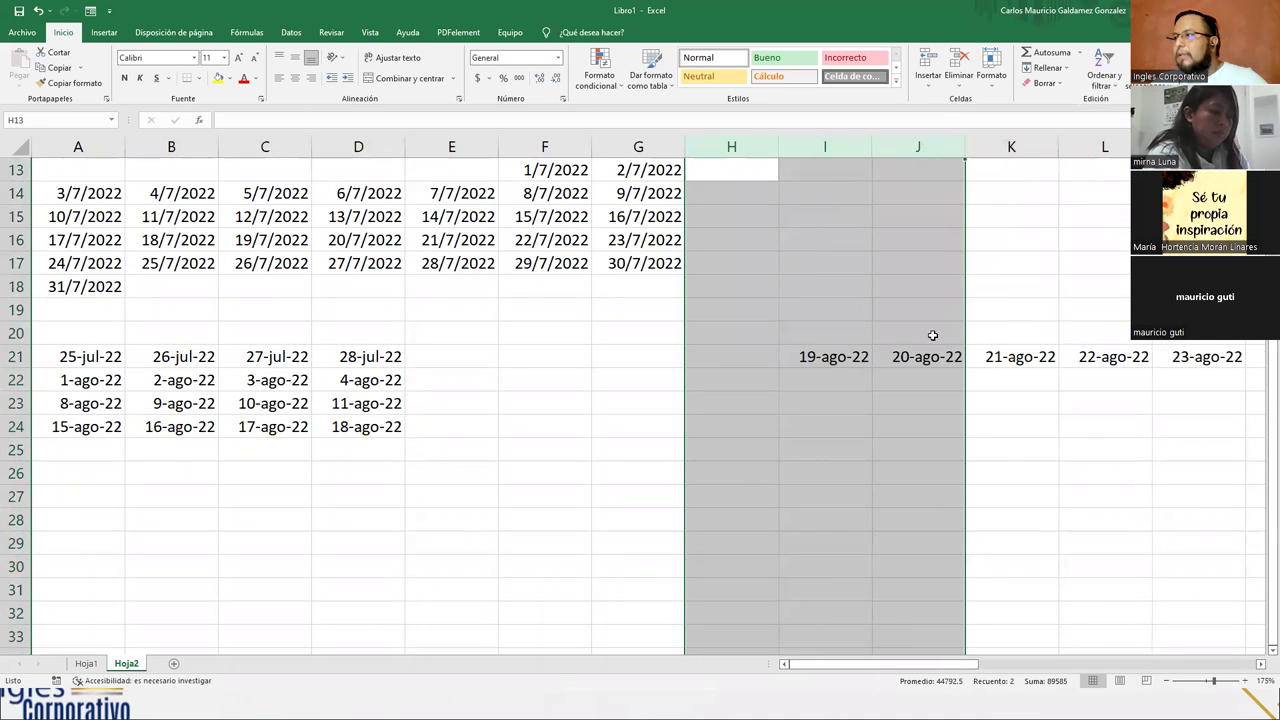
# - Clear the dates 19-ago to 21-ago in row 21 and delete columns I to K
pyautogui.moveTo(830, 357); pyautogui.dragTo(1014, 362)
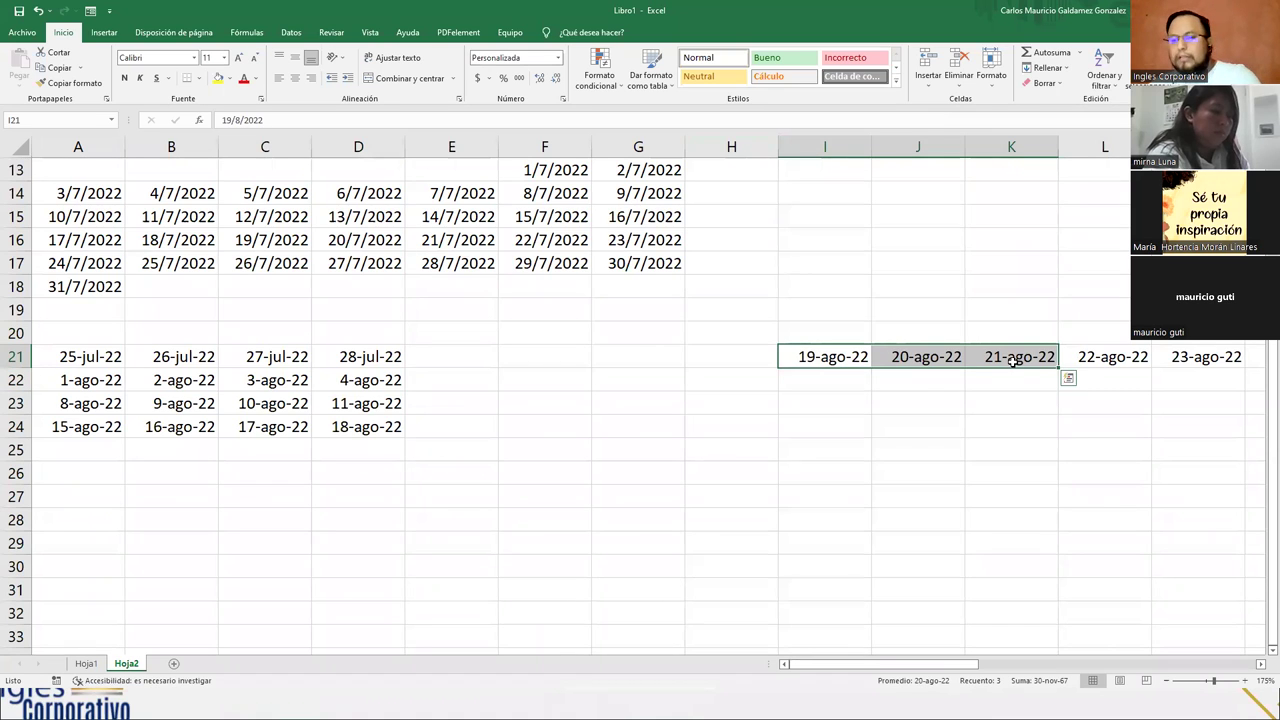
pyautogui.press('Delete')
pyautogui.moveTo(990, 147); pyautogui.dragTo(815, 137)
pyautogui.rightClick(820, 147)
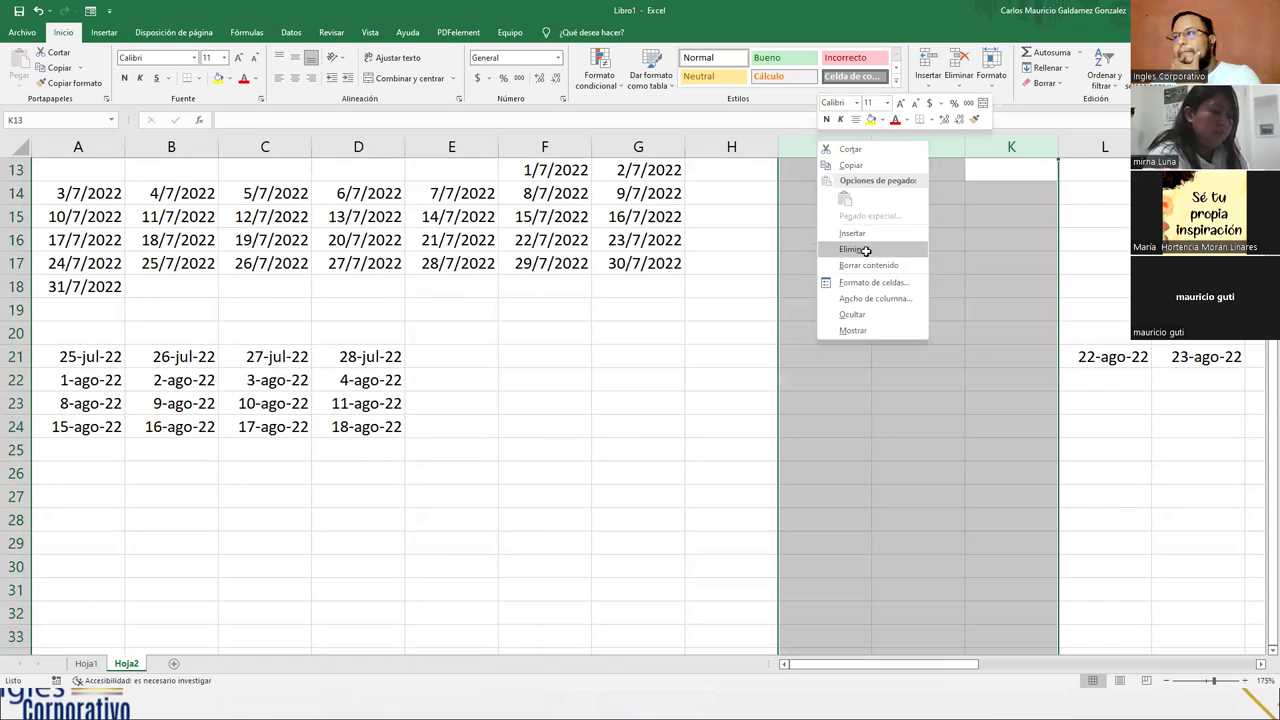
pyautogui.click(860, 254)
# - Move the dates 22-ago through 25-ago to A25:D25
pyautogui.click(832, 370)
pyautogui.moveTo(830, 362); pyautogui.dragTo(365, 458)
pyautogui.click(532, 415)
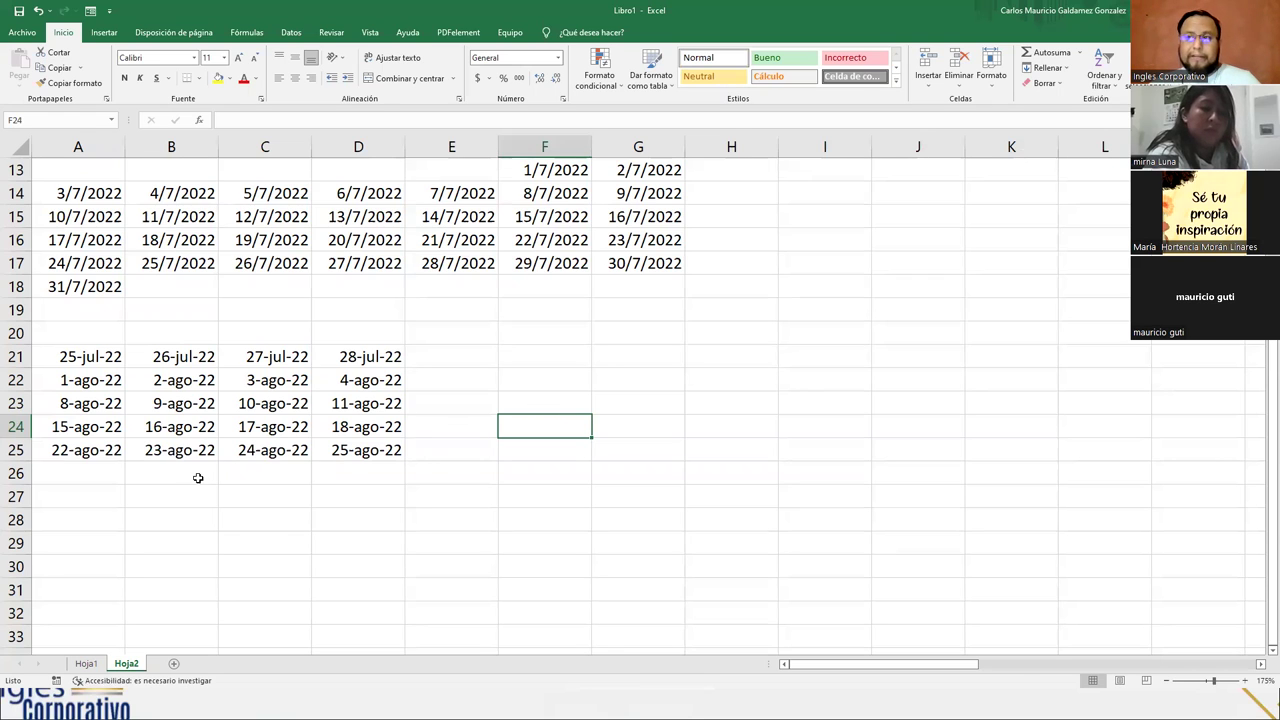
# - Clear the dates 1-ago to 4-ago in A22:D22 and delete the emptied row 22
pyautogui.moveTo(80, 383); pyautogui.dragTo(354, 375)
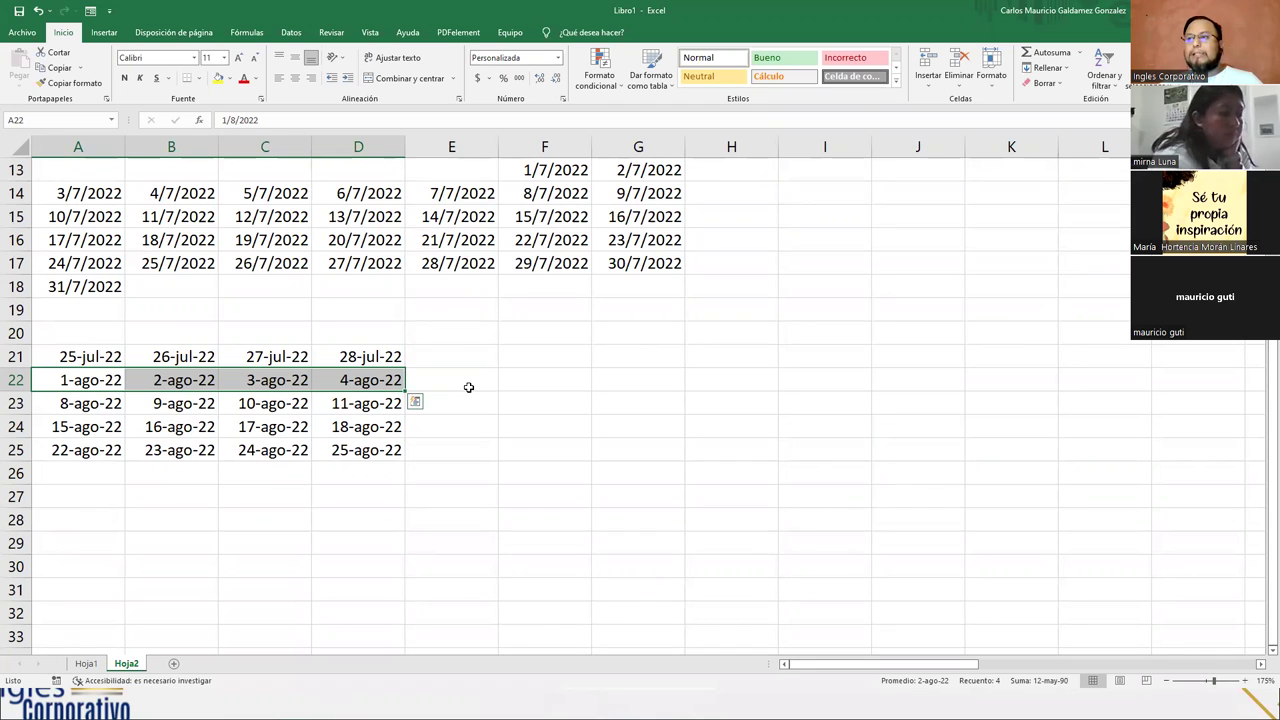
pyautogui.press('Delete')
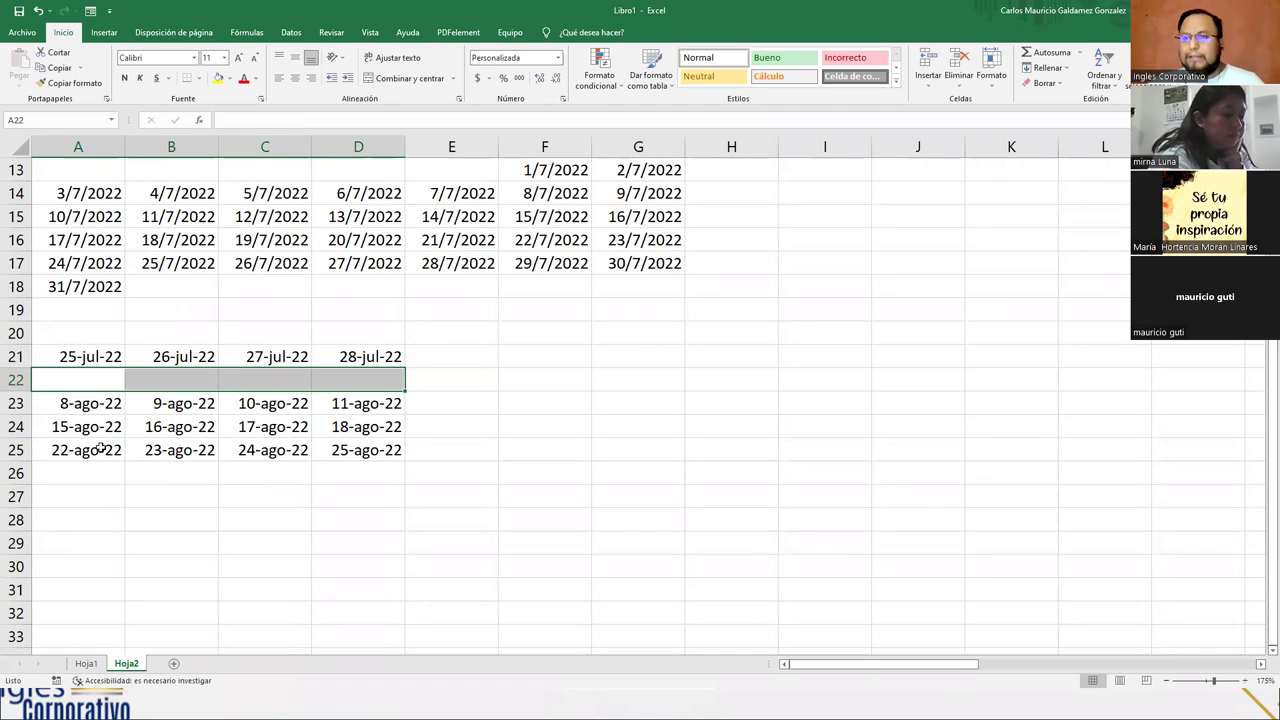
pyautogui.click(16, 380)
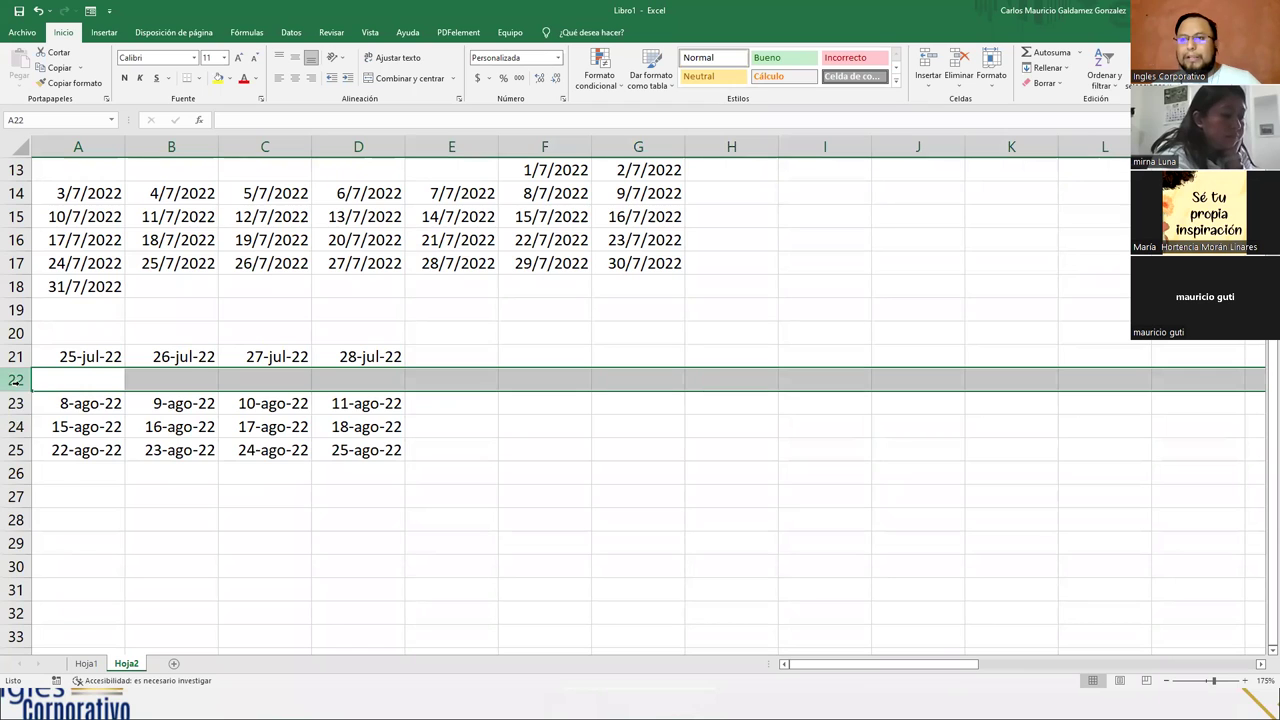
pyautogui.rightClick(16, 380)
pyautogui.click(57, 493)
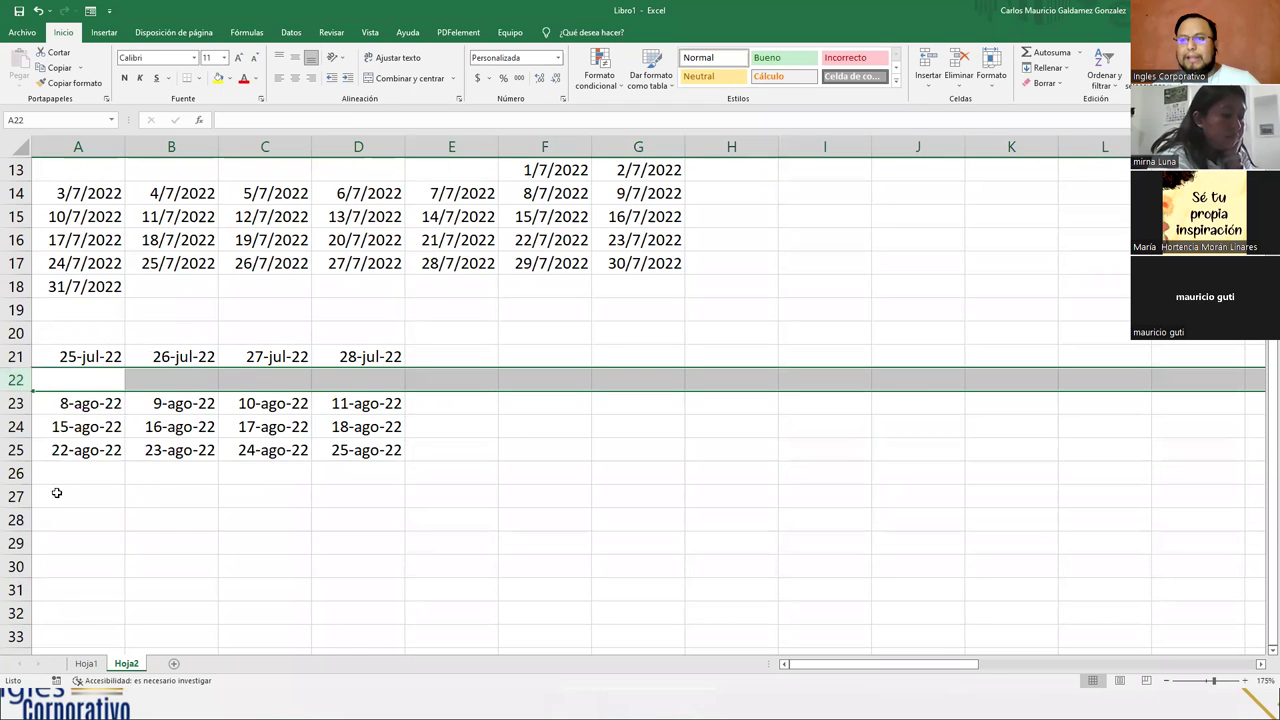
pyautogui.click(240, 497)
# - Review the arranged date block in A21:D24 and the month, weekday and date series above it
pyautogui.click(92, 361)
pyautogui.keyDown('shift'); pyautogui.click(347, 427); pyautogui.keyUp('shift')
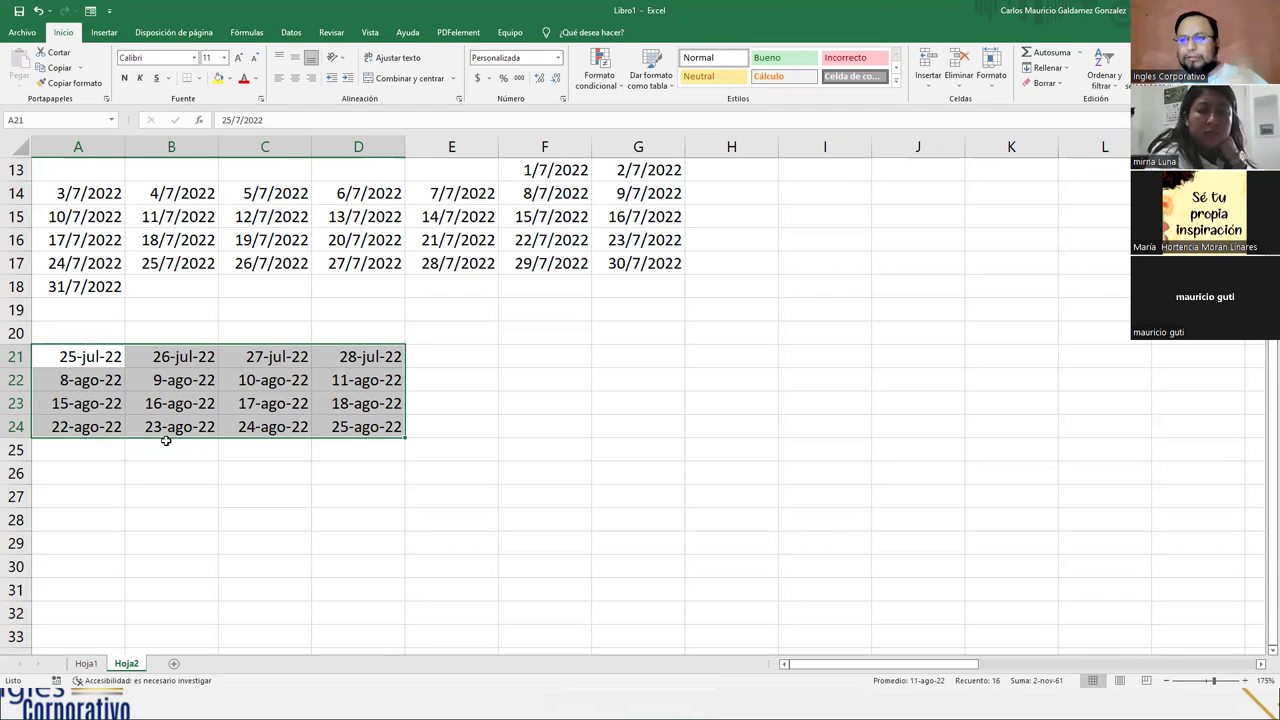
pyautogui.moveTo(100, 357); pyautogui.dragTo(94, 356)
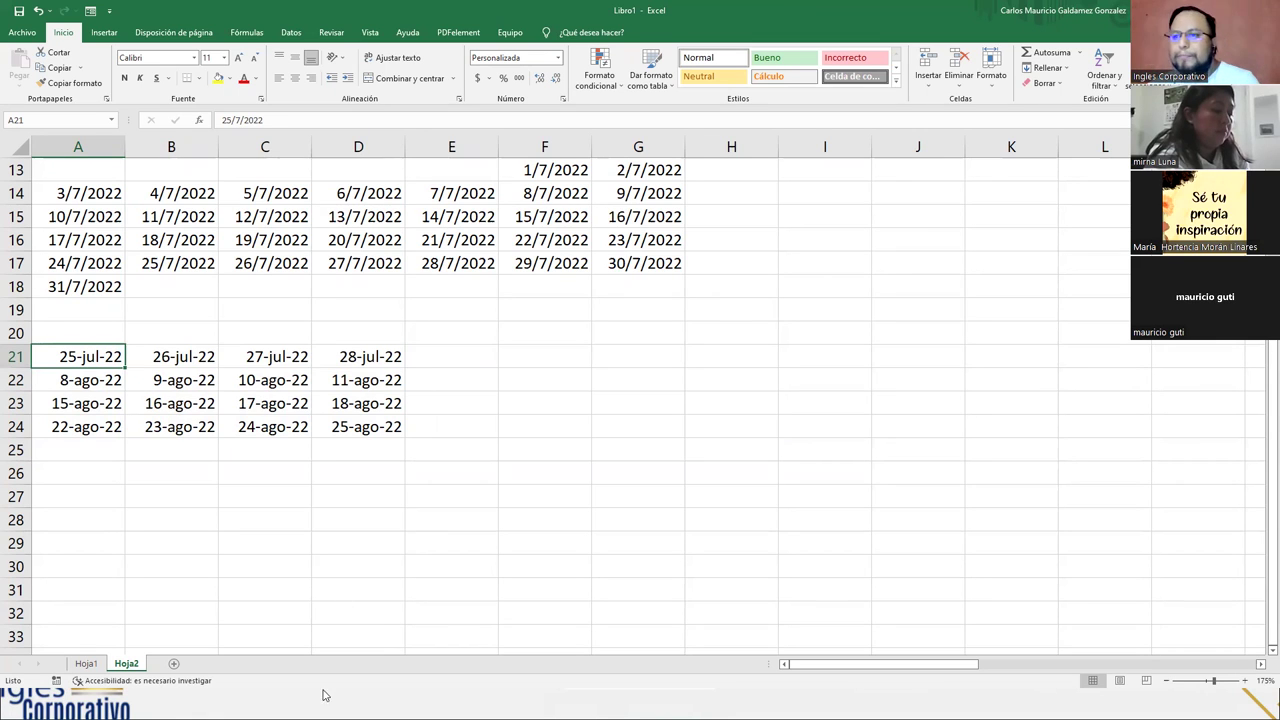
pyautogui.scroll(1, 298, 532)
pyautogui.scroll(4, 298, 532)
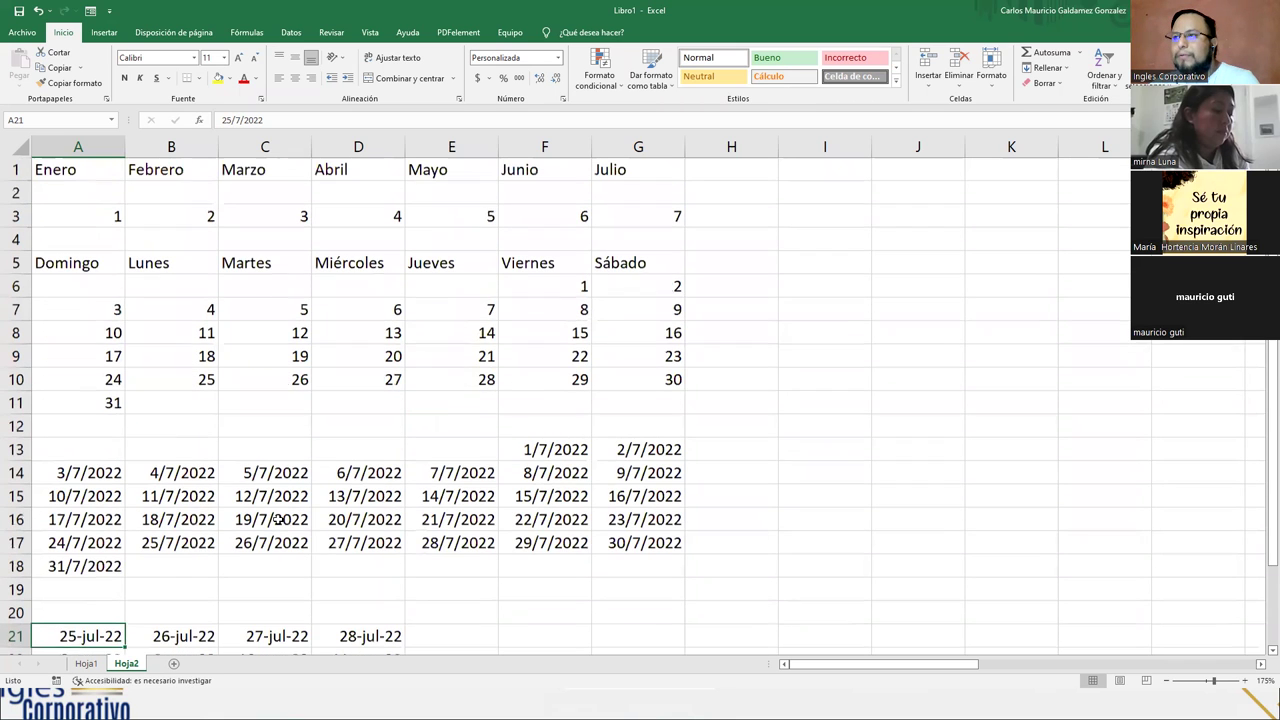
pyautogui.scroll(-3, 400, 515)
pyautogui.scroll(3, 404, 520)
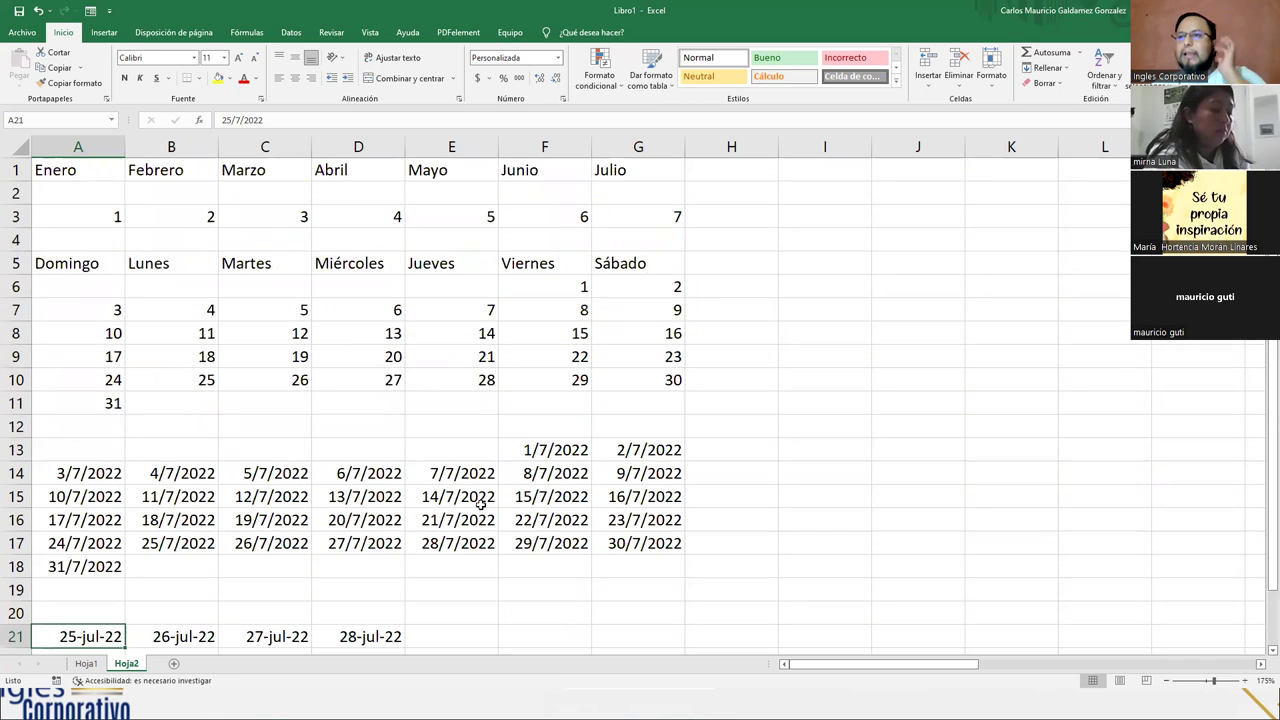
# - Enter Ene in A4 and Feb in B4, and fill the abbreviated month series across to Dic in L4
pyautogui.click(86, 236)
pyautogui.write('Ene')
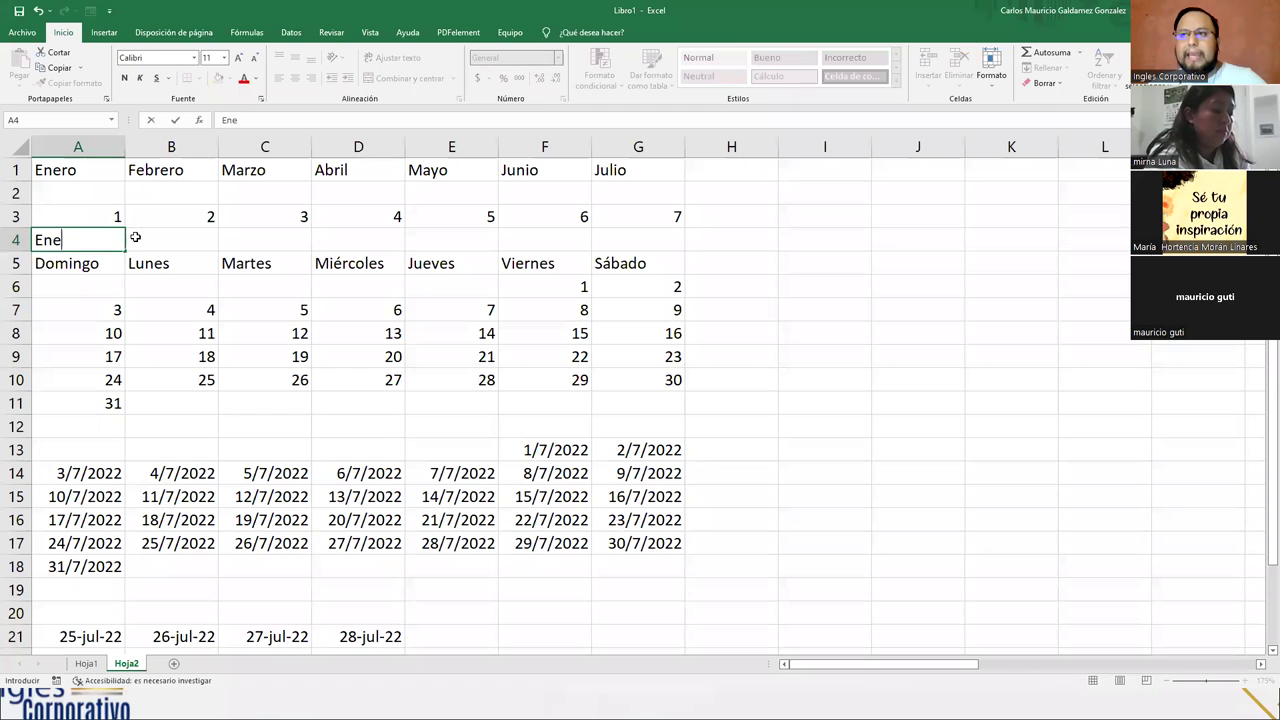
pyautogui.click(135, 237)
pyautogui.write('Feb')
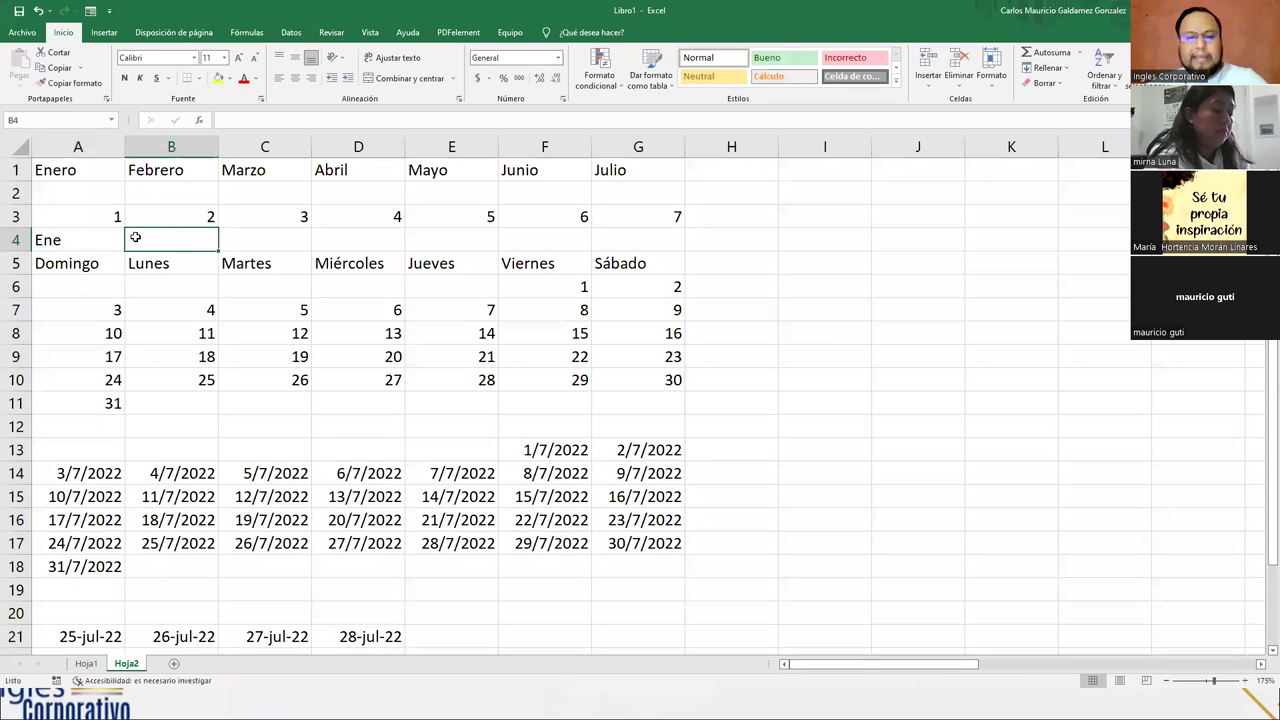
pyautogui.press('Return')
pyautogui.moveTo(100, 250); pyautogui.dragTo(1125, 232)
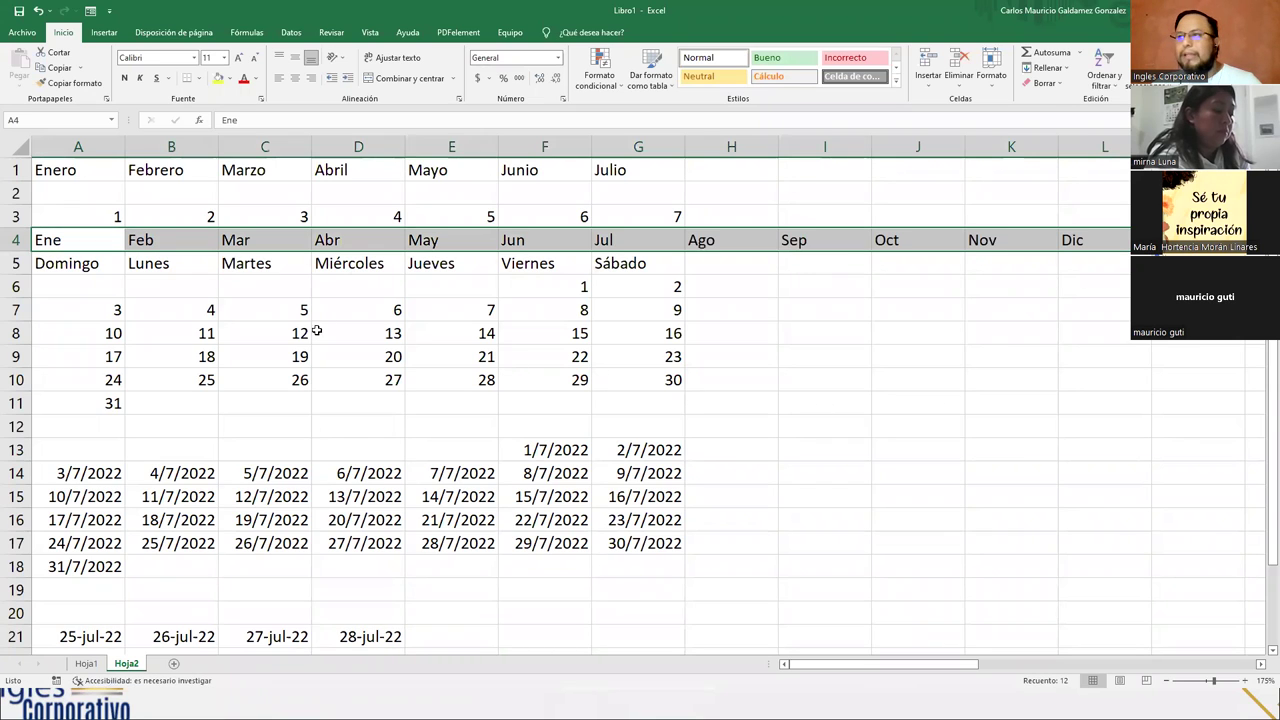
# - Insert an empty row above the weekday names row
pyautogui.rightClick(15, 263)
pyautogui.press('Escape')
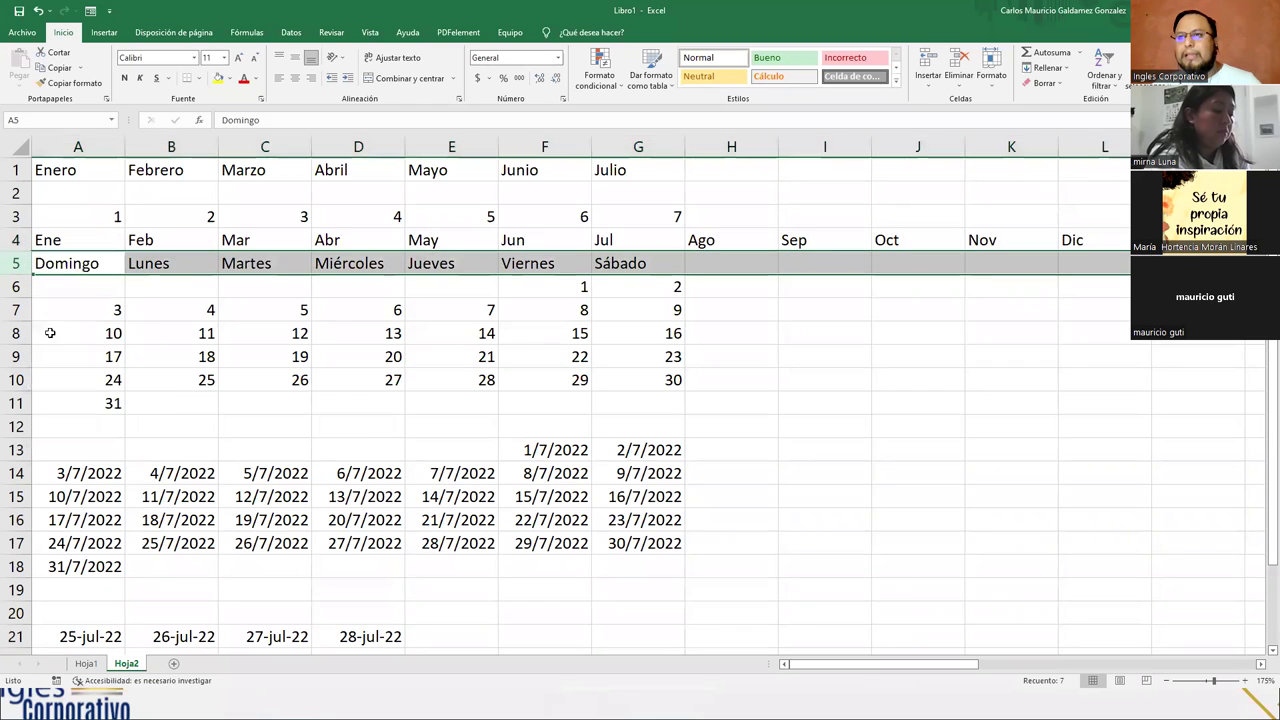
pyautogui.hotkey('ctrl', '+')
# - Enter Enero in A5 and Febrero in B5, and fill the full month names across to Diciembre in L5
pyautogui.click(58, 262)
pyautogui.write('Enero')
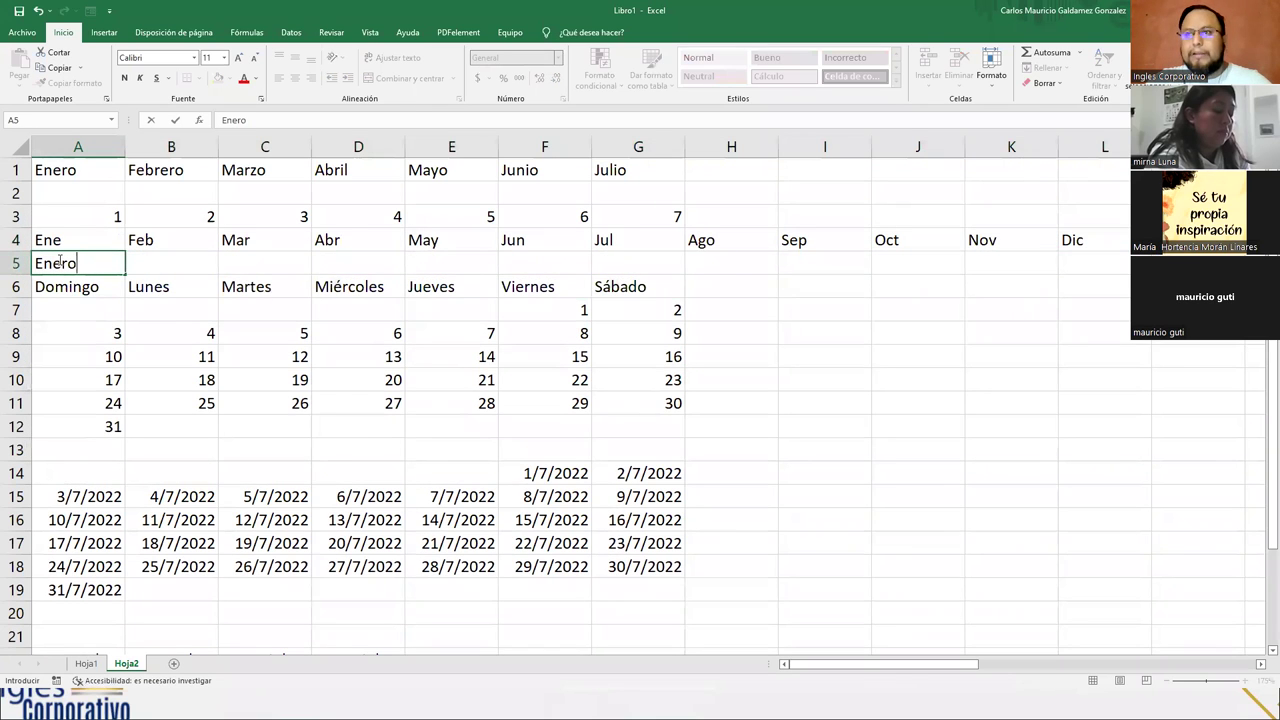
pyautogui.write(' Febre')
pyautogui.press('BackSpace')
pyautogui.press('BackSpace')
pyautogui.press('BackSpace')
pyautogui.press('BackSpace')
pyautogui.press('BackSpace')
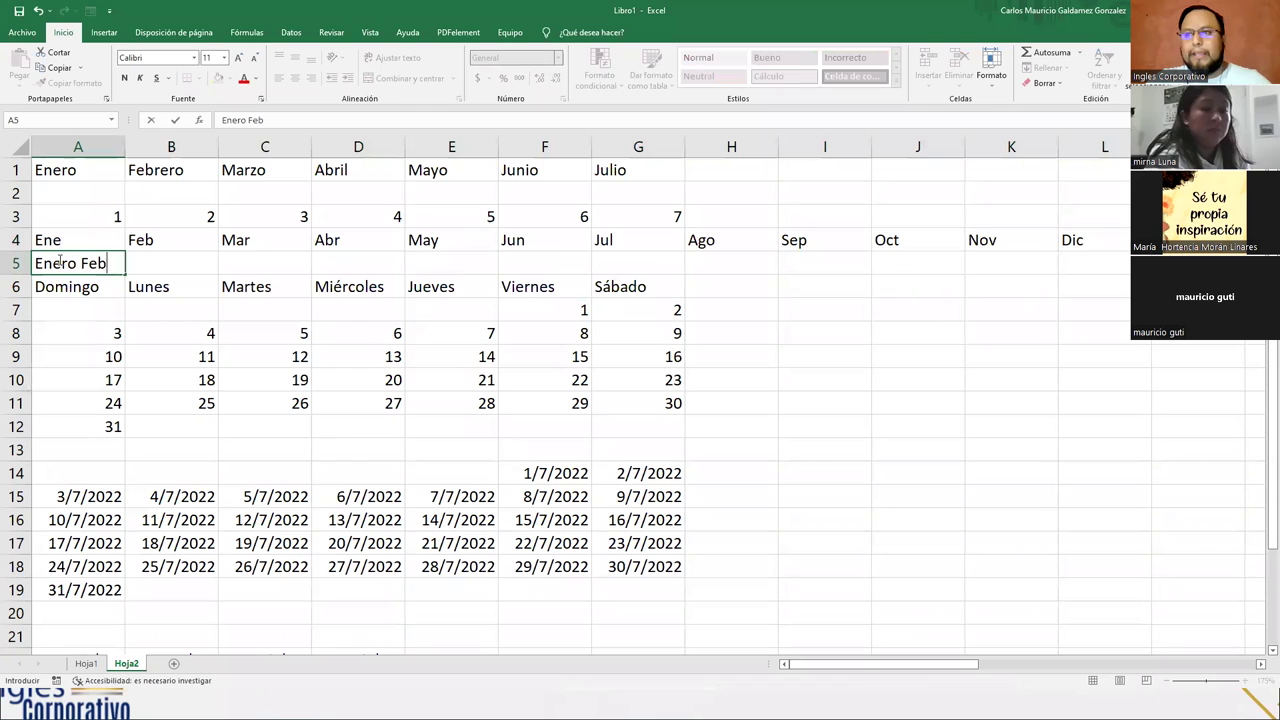
pyautogui.press('Tab')
pyautogui.write('Febrero')
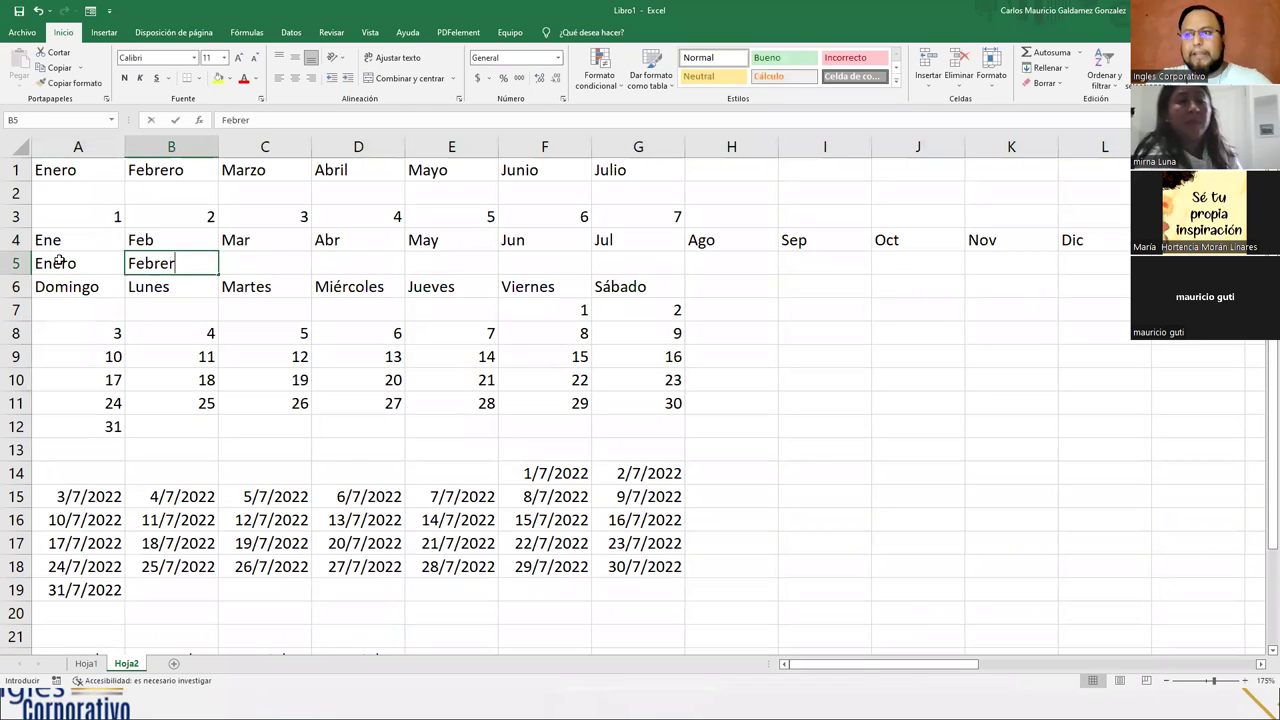
pyautogui.press('Tab')
pyautogui.moveTo(83, 254); pyautogui.dragTo(1110, 270)
pyautogui.click(51, 308)
pyautogui.write('Dom')
pyautogui.press('Tab')
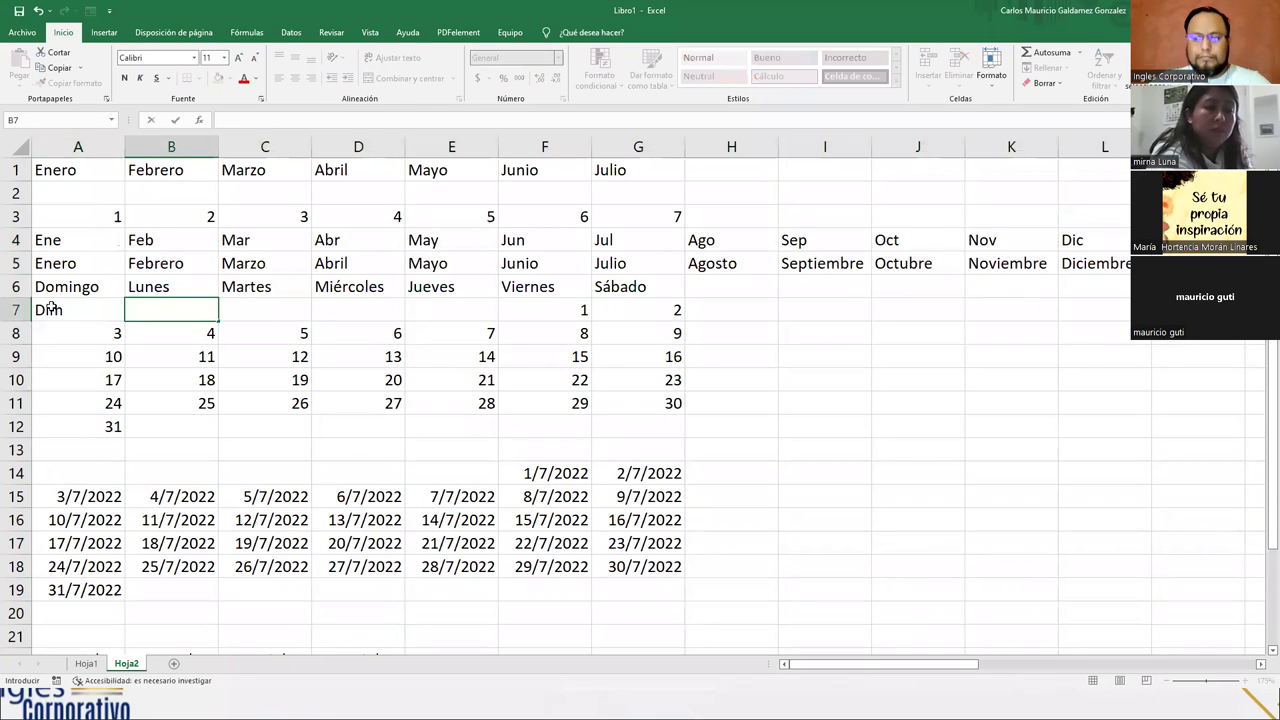
pyautogui.click(51, 310)
pyautogui.rightClick(55, 312)
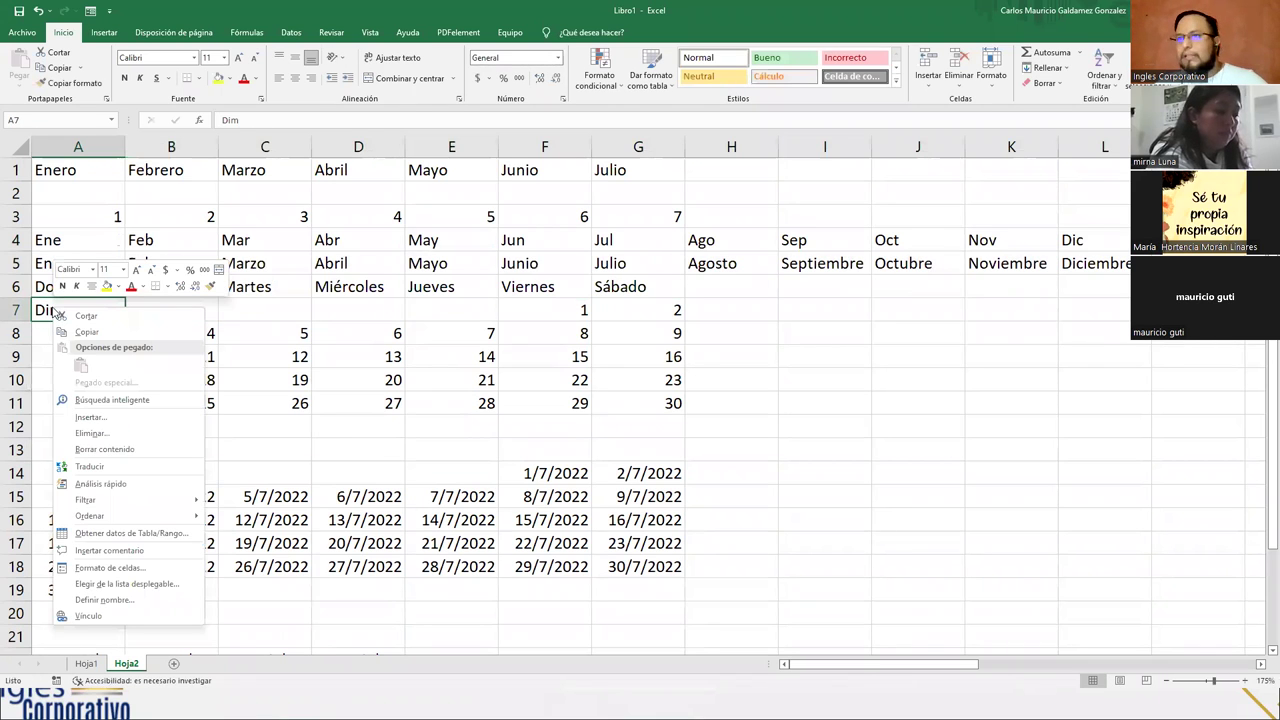
pyautogui.click(51, 311)
pyautogui.write('Domingo')
pyautogui.press('Tab')
# - Enter Dom in A7 and Lun in B7, and fill the abbreviated weekday names across to G7
pyautogui.click(51, 310)
pyautogui.write('Dom')
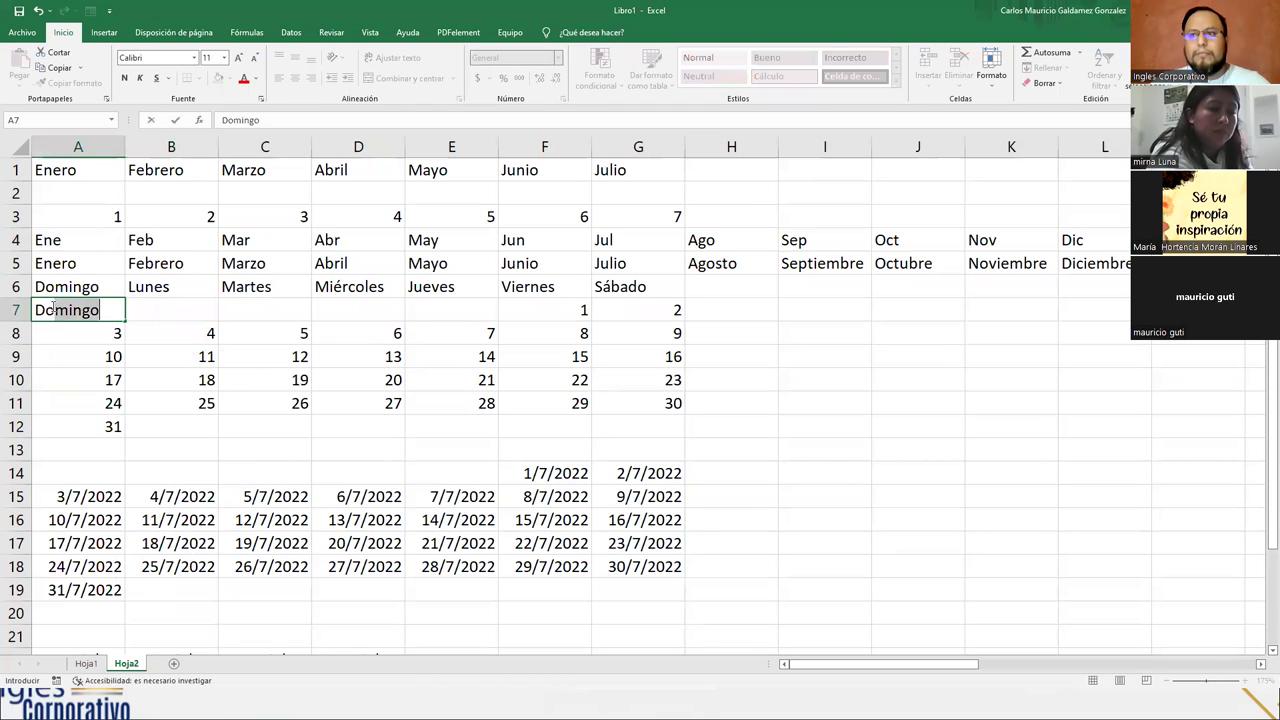
pyautogui.press('Delete')
pyautogui.press('Tab')
pyautogui.write('Lunes')
pyautogui.press('Delete')
pyautogui.press('Tab')
pyautogui.moveTo(51, 310); pyautogui.dragTo(645, 318)
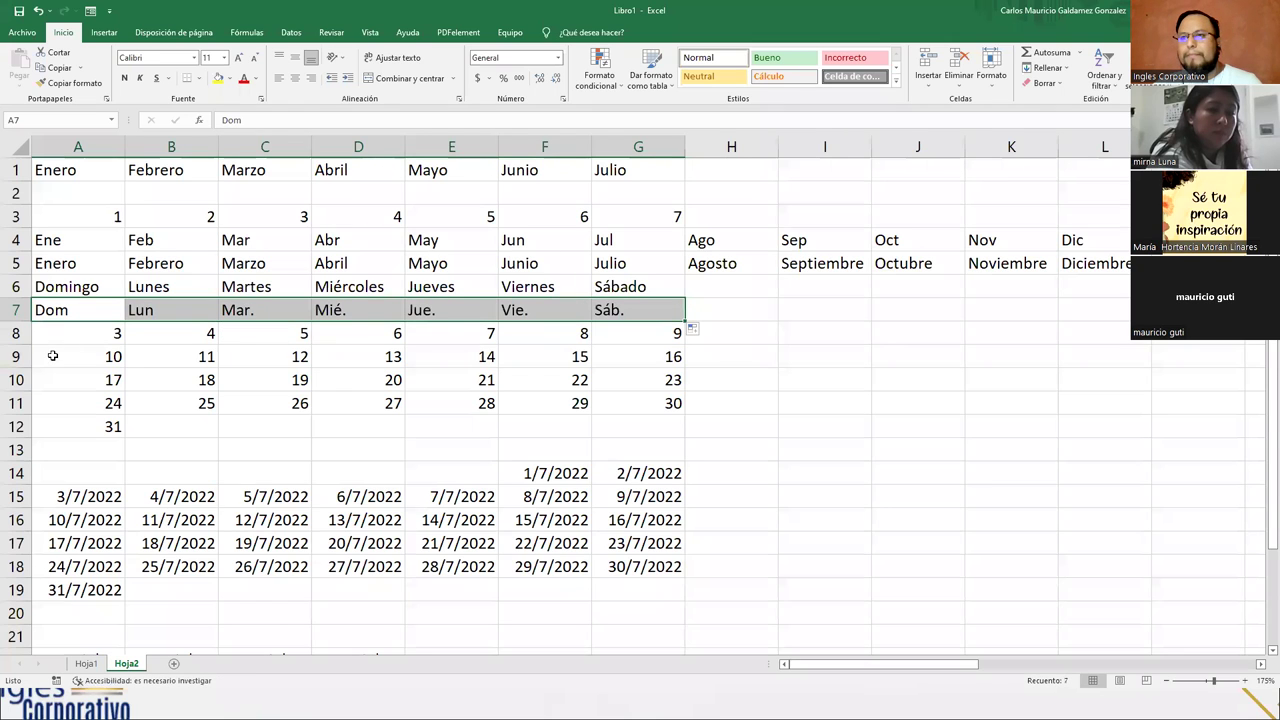
# - Insert an empty row 8 below the abbreviated weekdays and enter 1 in F8 and 2 in G8
pyautogui.click(16, 333)
pyautogui.rightClick(28, 339)
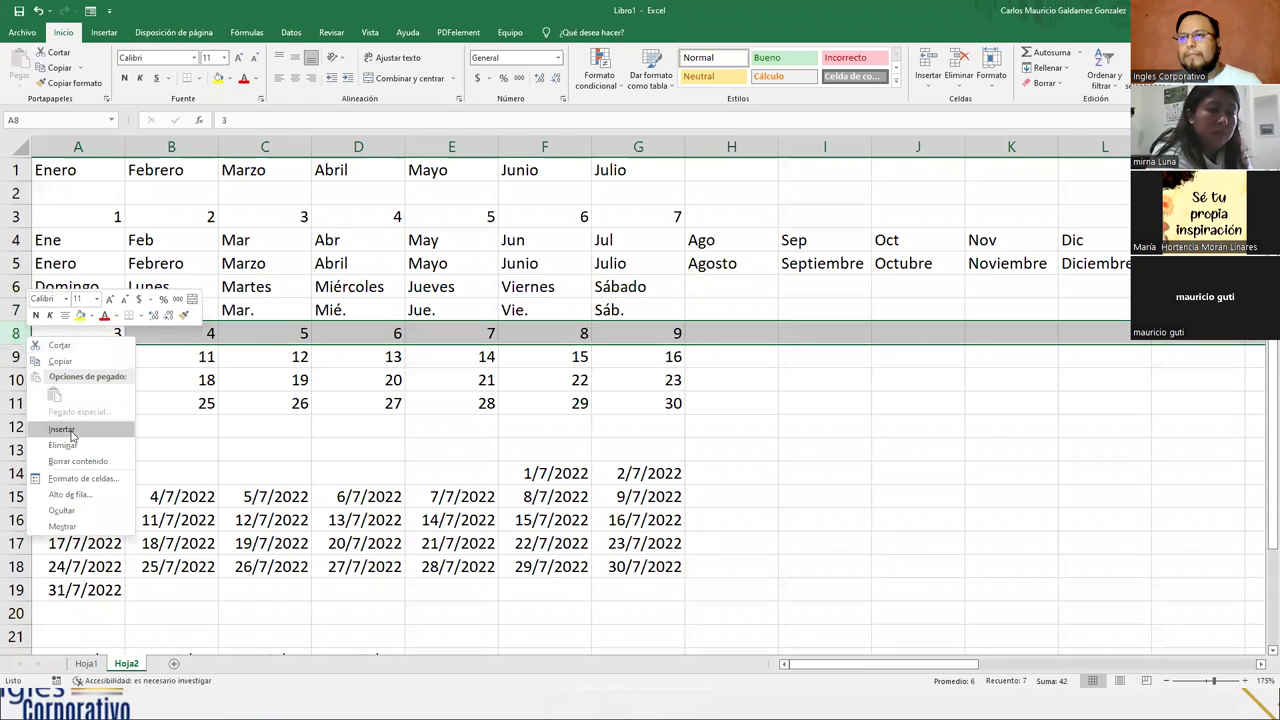
pyautogui.click(71, 432)
pyautogui.click(559, 329)
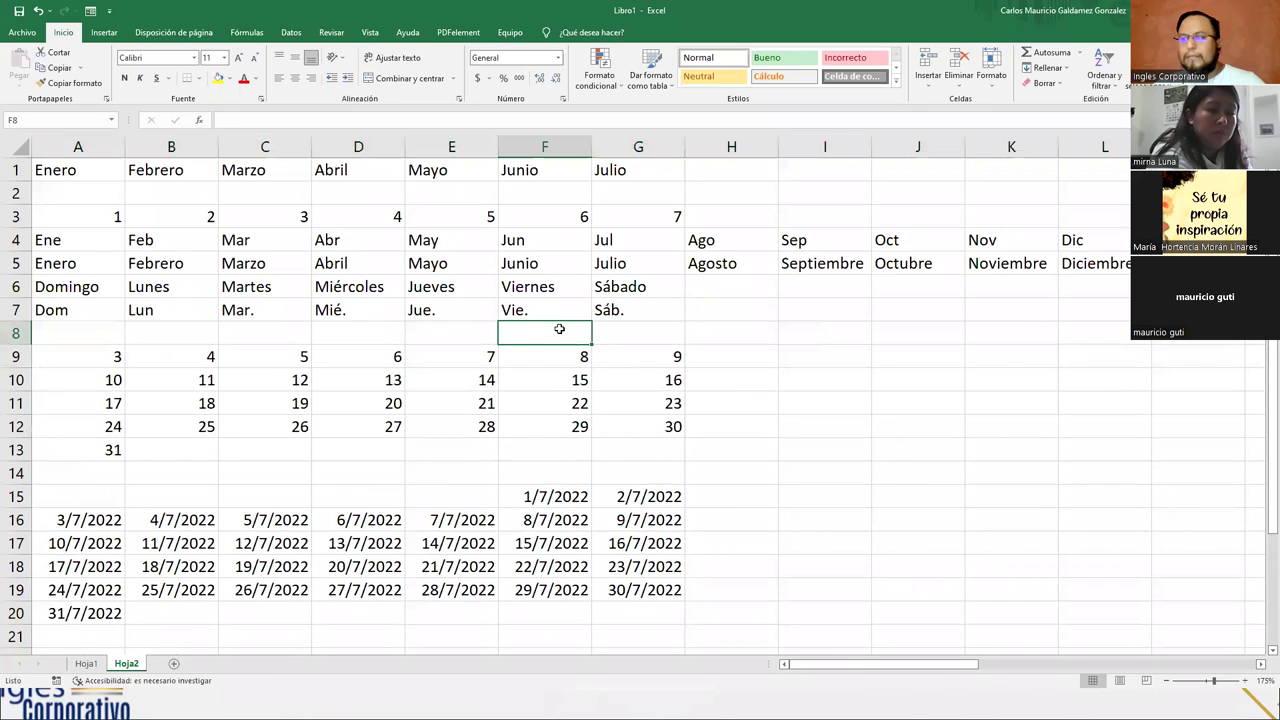
pyautogui.write('1')
pyautogui.press('Tab')
pyautogui.write('2')
pyautogui.press('Tab')
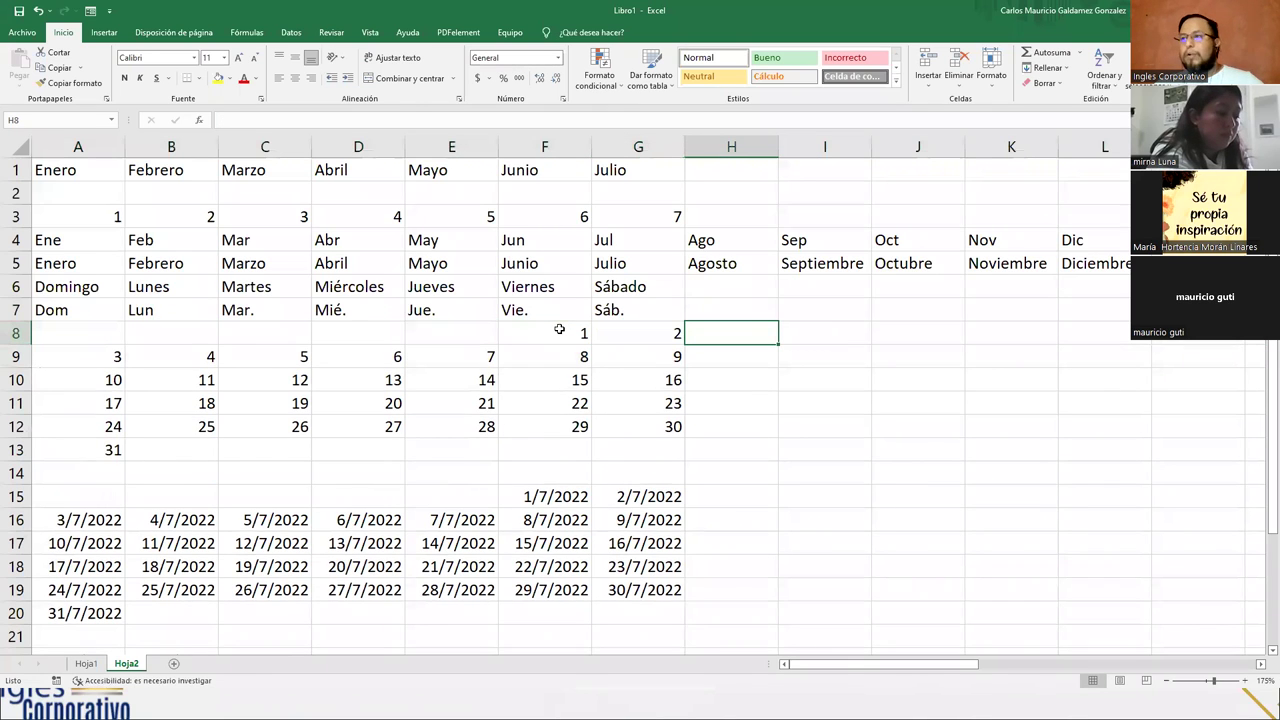
# - Change A7 to Dom. and B7 to Lun. with a final period, and check the other weekday abbreviations in row 7
pyautogui.moveTo(58, 290); pyautogui.dragTo(650, 290)
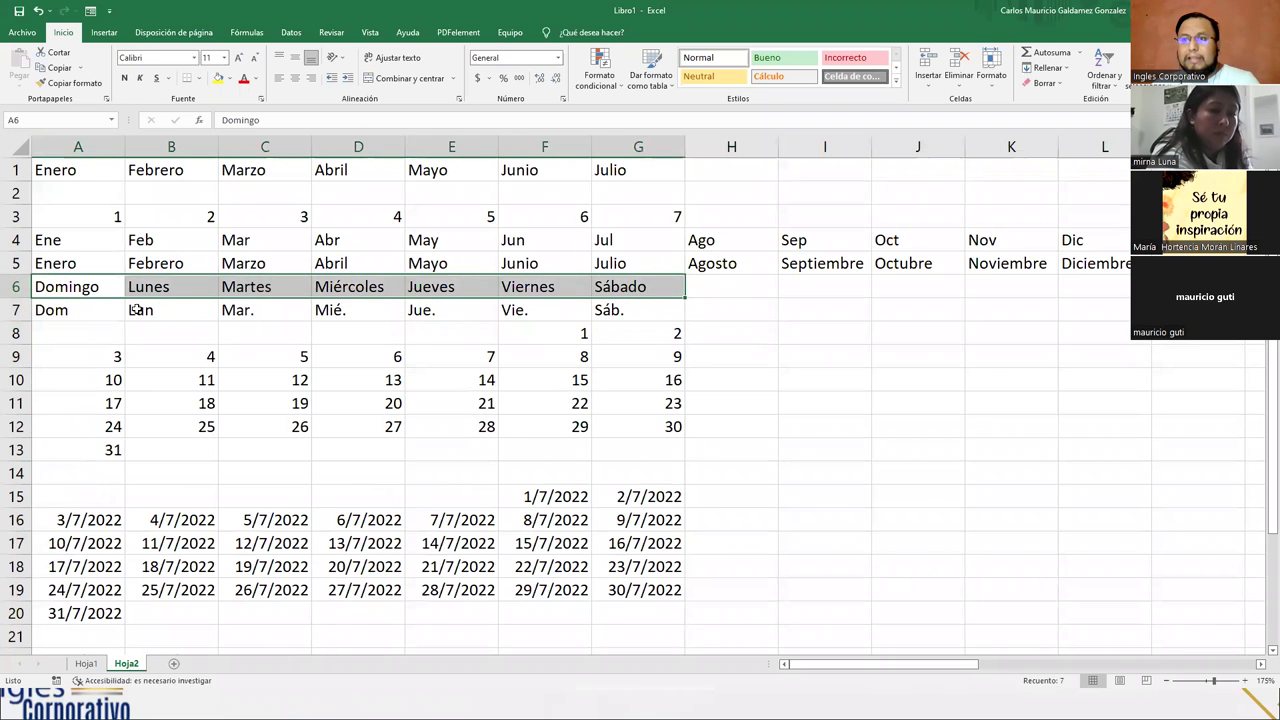
pyautogui.doubleClick(82, 310)
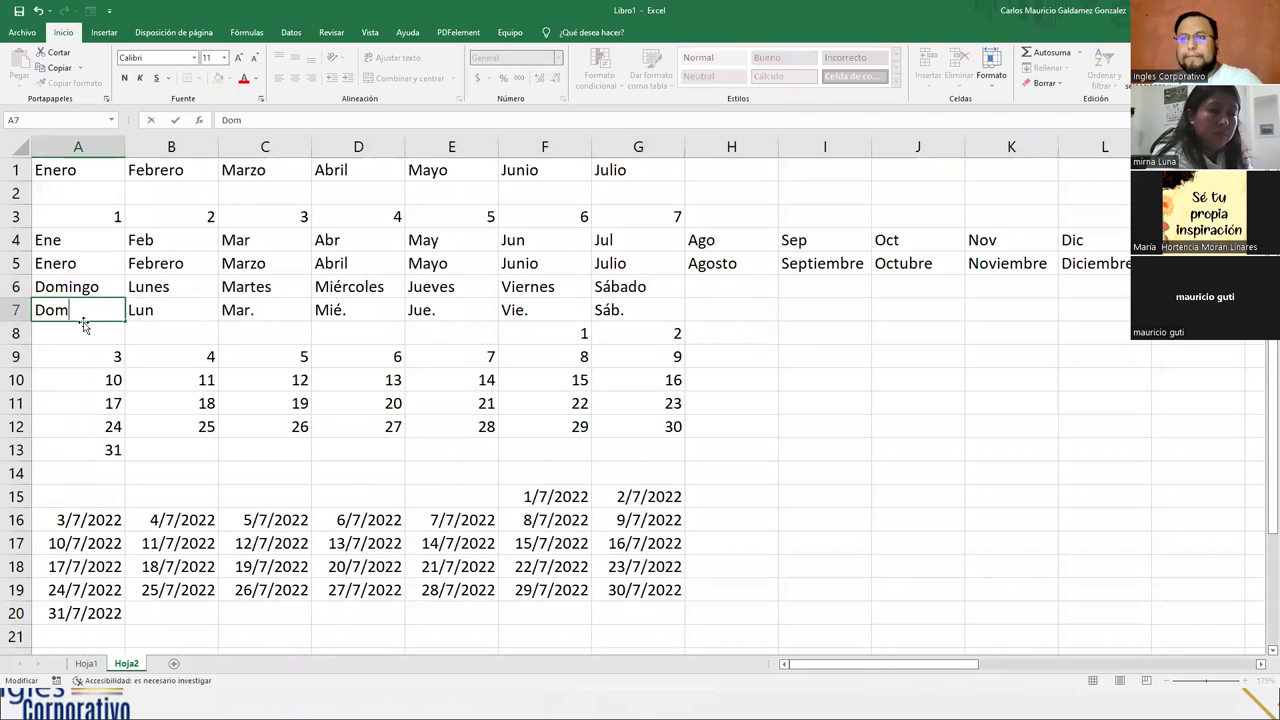
pyautogui.press('Tab')
pyautogui.write('Lun.')
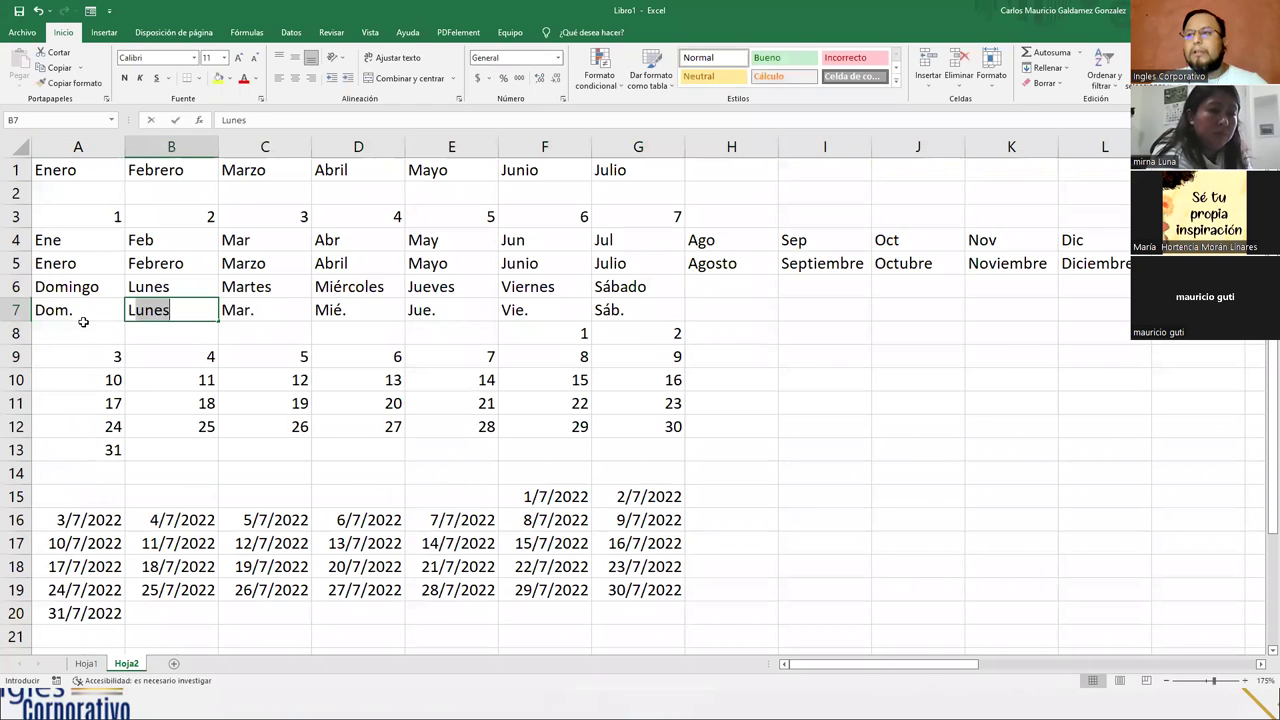
pyautogui.click(266, 308)
pyautogui.click(342, 308)
pyautogui.click(436, 316)
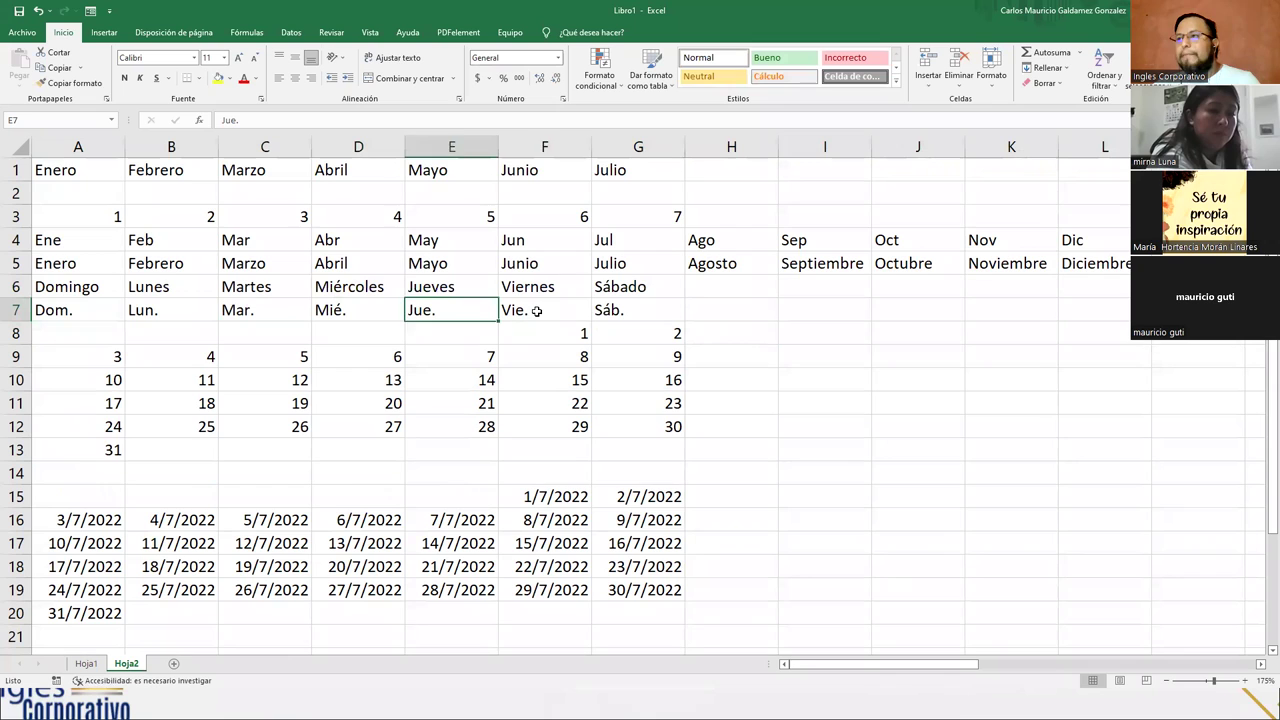
pyautogui.click(536, 314)
pyautogui.moveTo(651, 311); pyautogui.dragTo(60, 314)
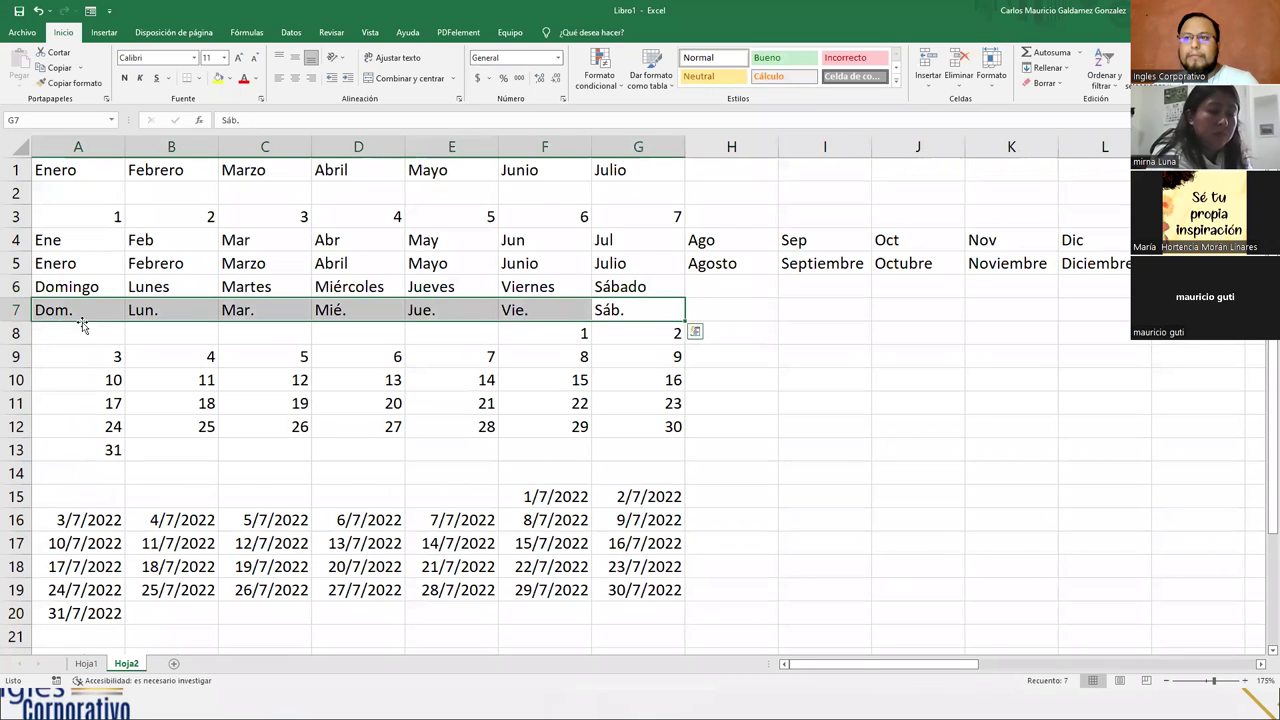
pyautogui.click(95, 313)
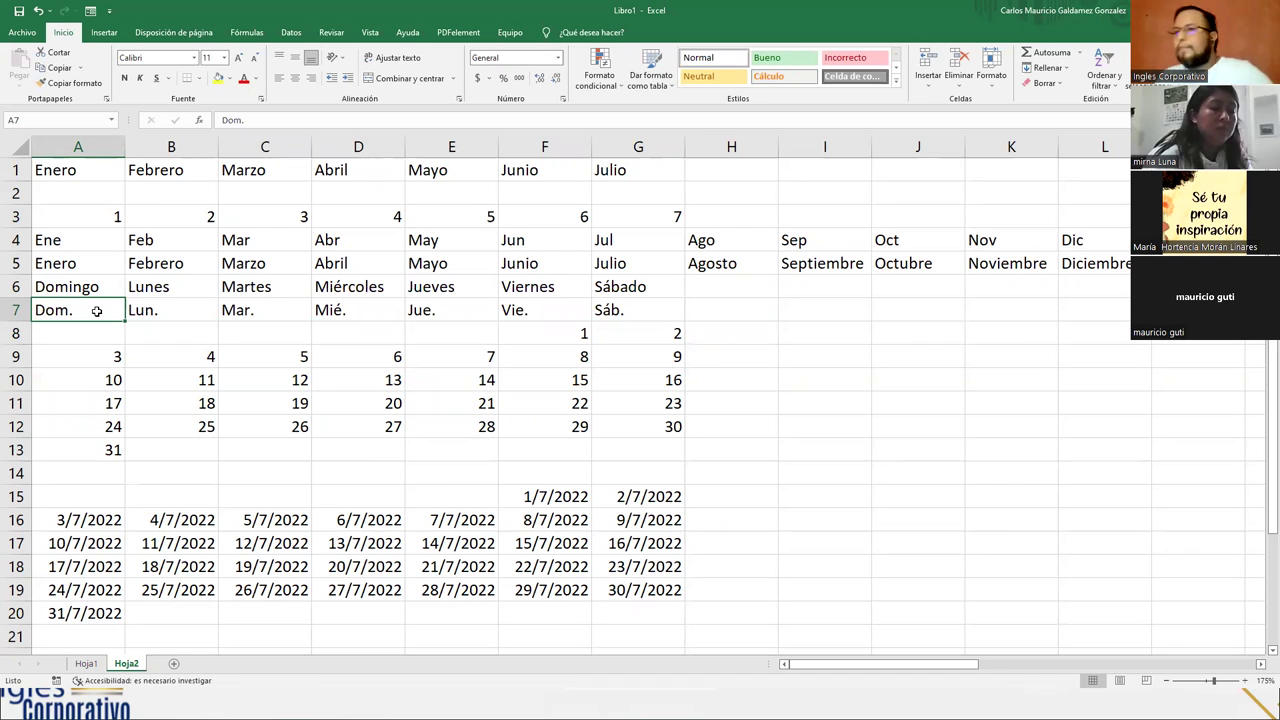
pyautogui.press('Down')
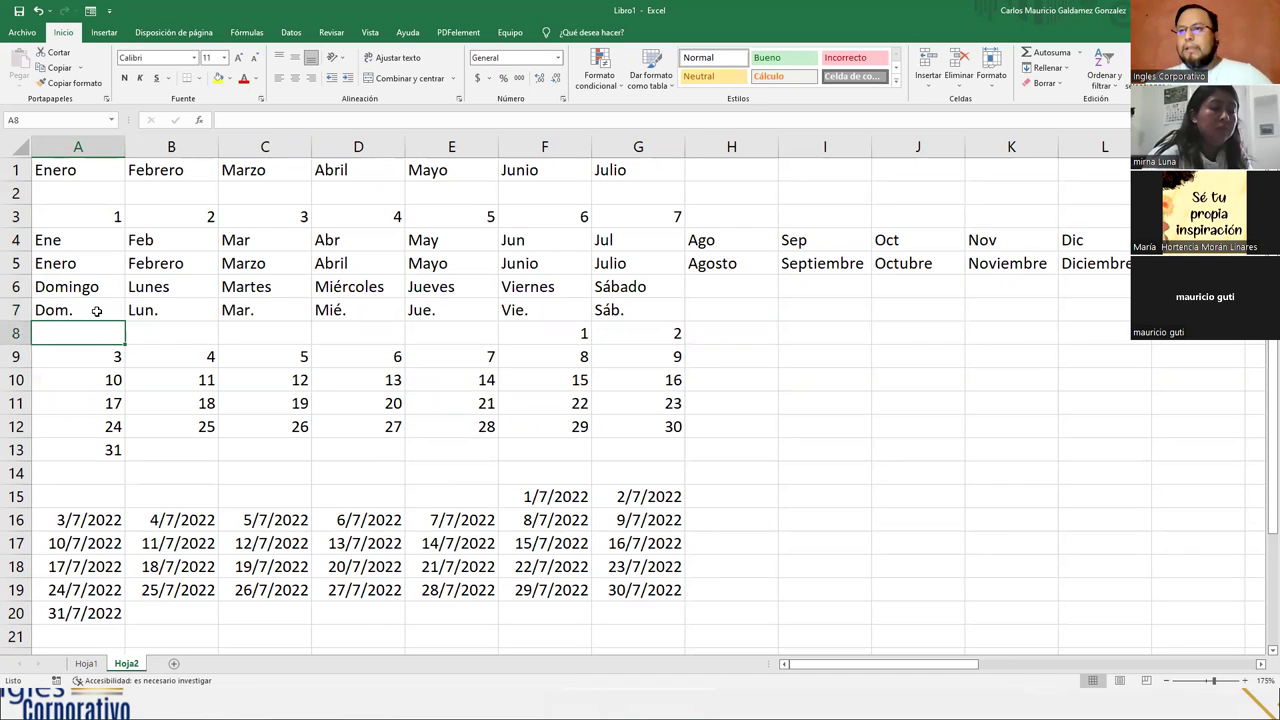
# - Enter the formula =rellenar(FILA(65:65)) in A28, below the date block
pyautogui.scroll(-6, 97, 311)
pyautogui.click(58, 380)
pyautogui.write('=r')
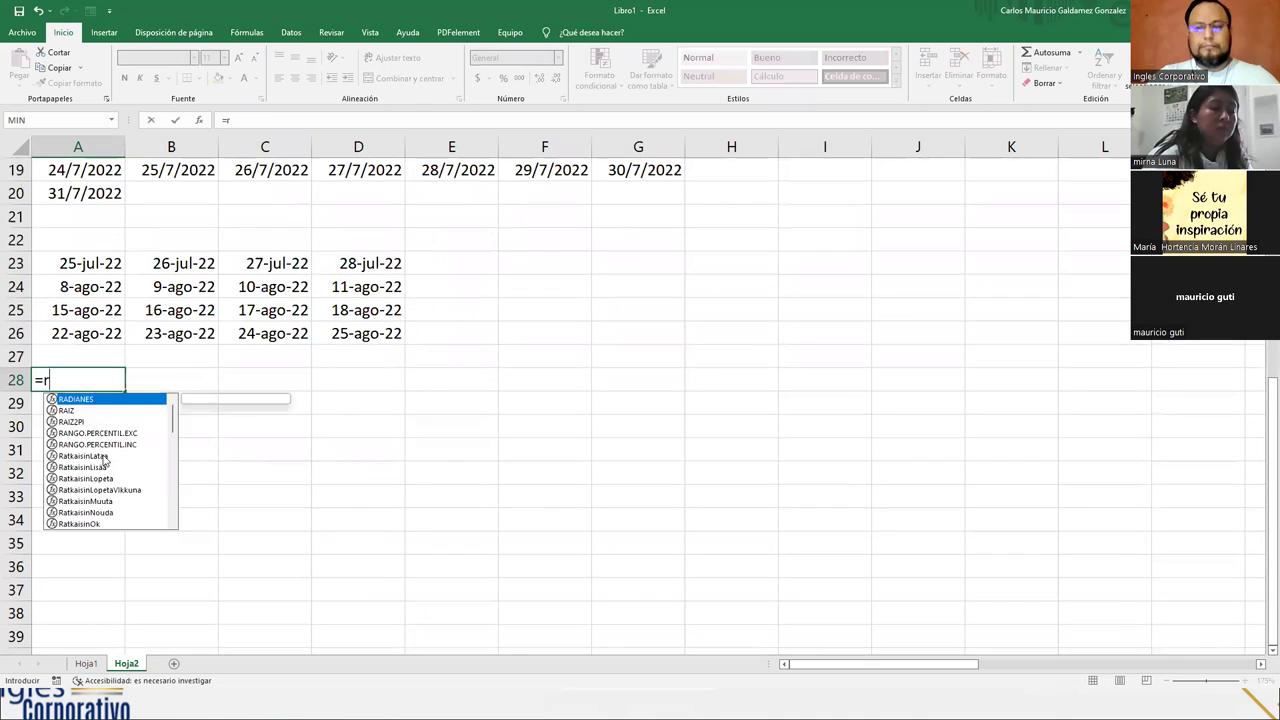
pyautogui.write('ellenar(FILA(')
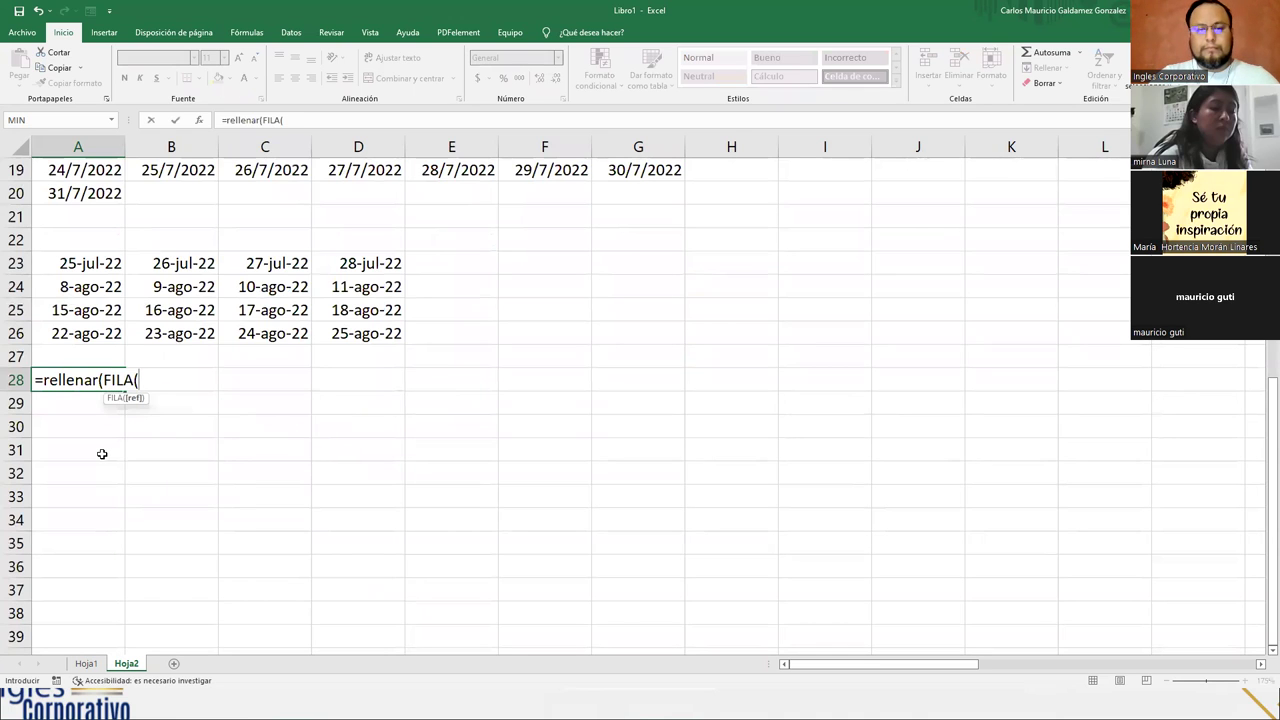
pyautogui.write('65:65')
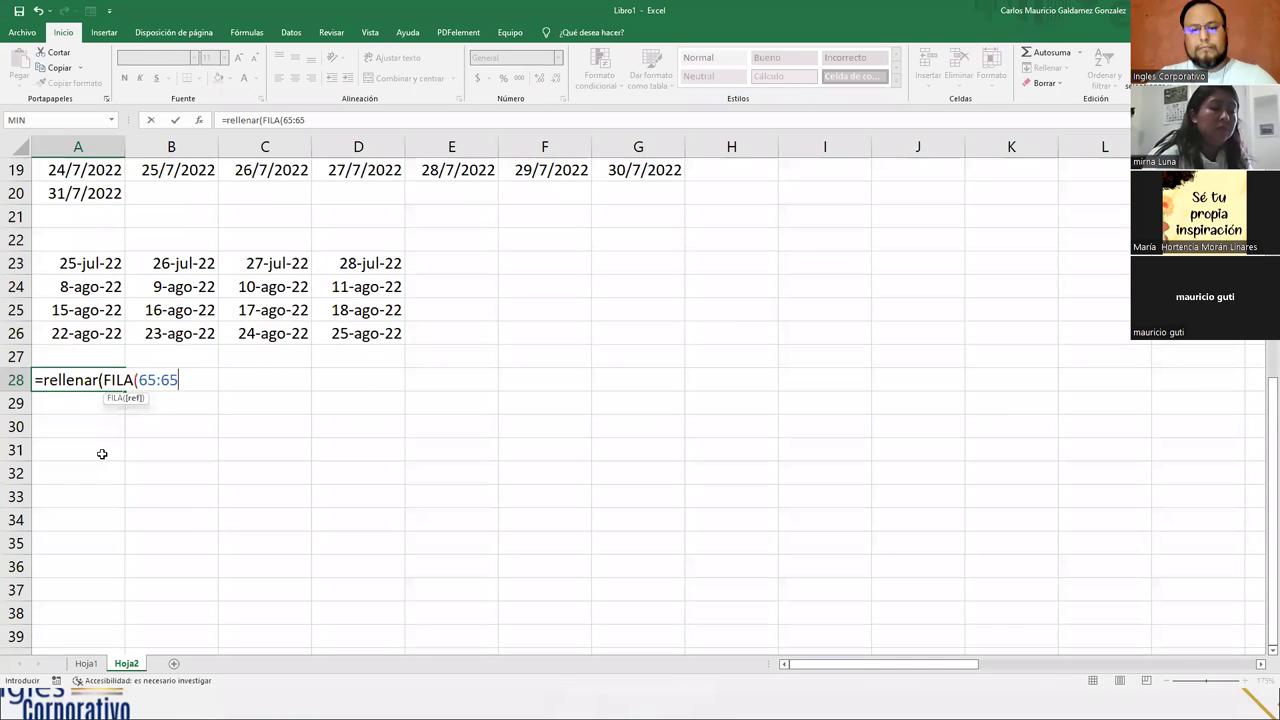
pyautogui.write('))')
pyautogui.hotkey('ctrl', 'Return')
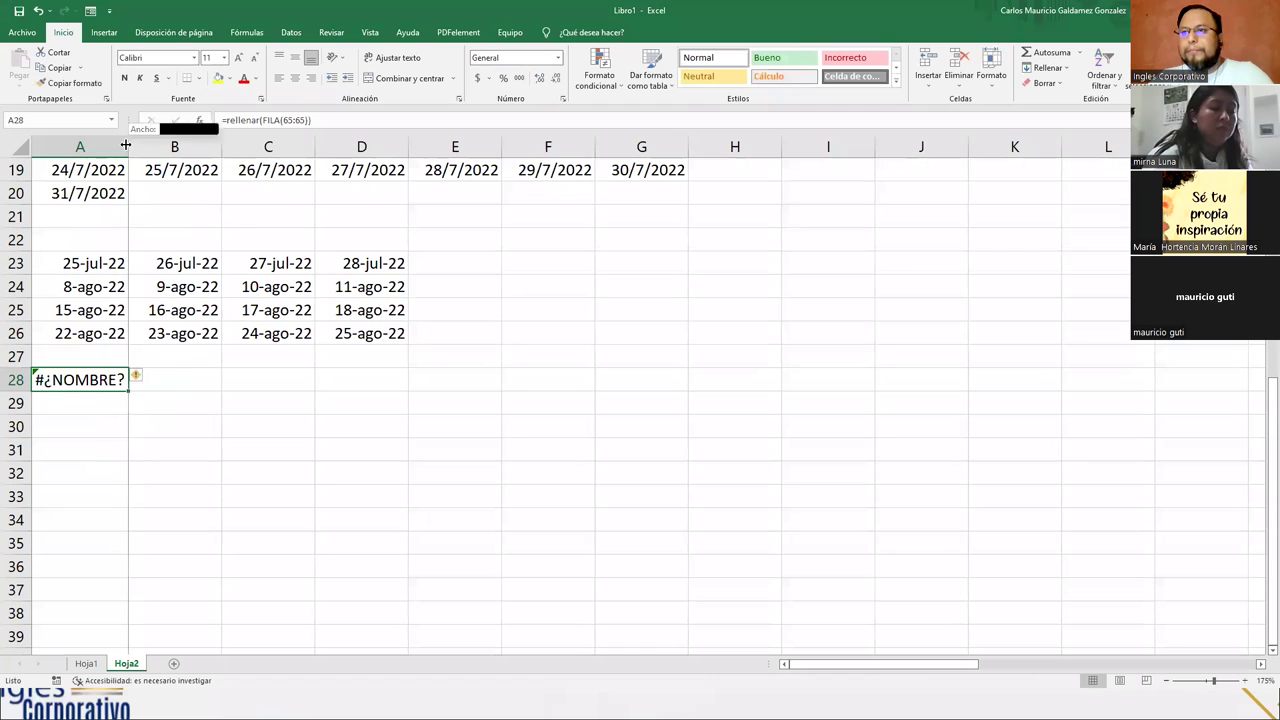
# - Compare the formula in A28 with the one behind the letter series in column I of Hoja1
pyautogui.doubleClick(90, 377)
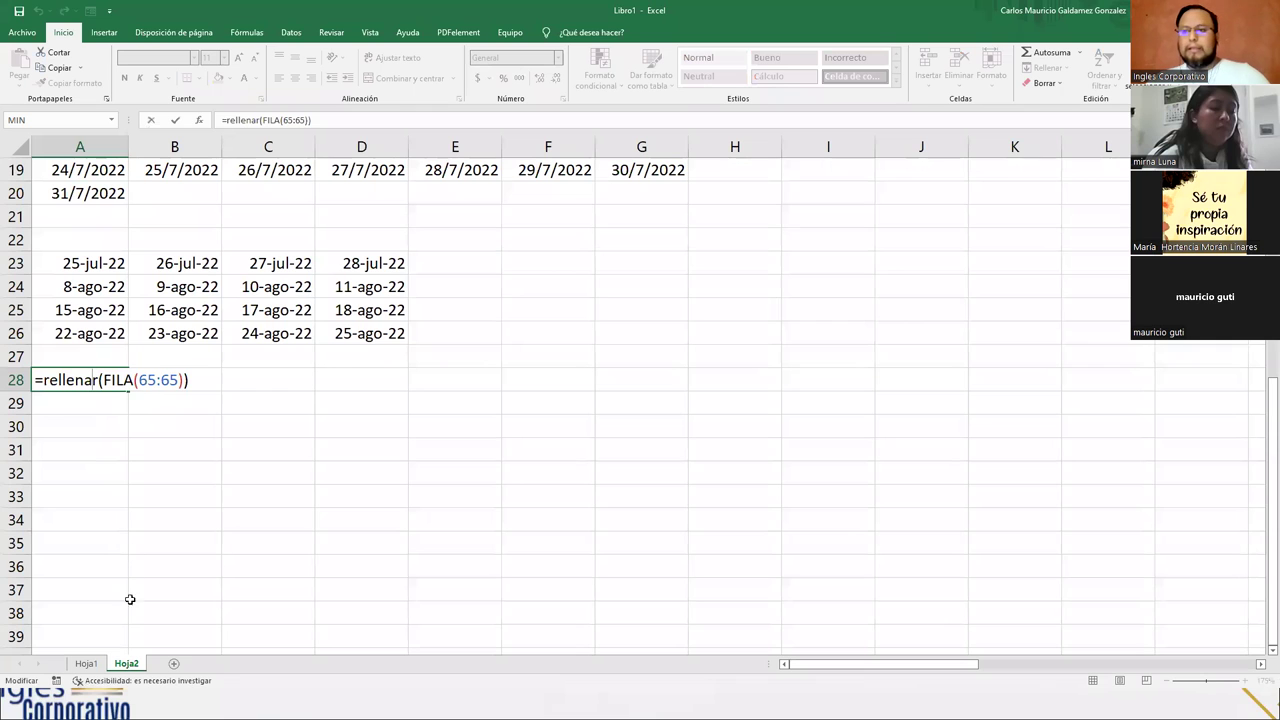
pyautogui.click(86, 663)
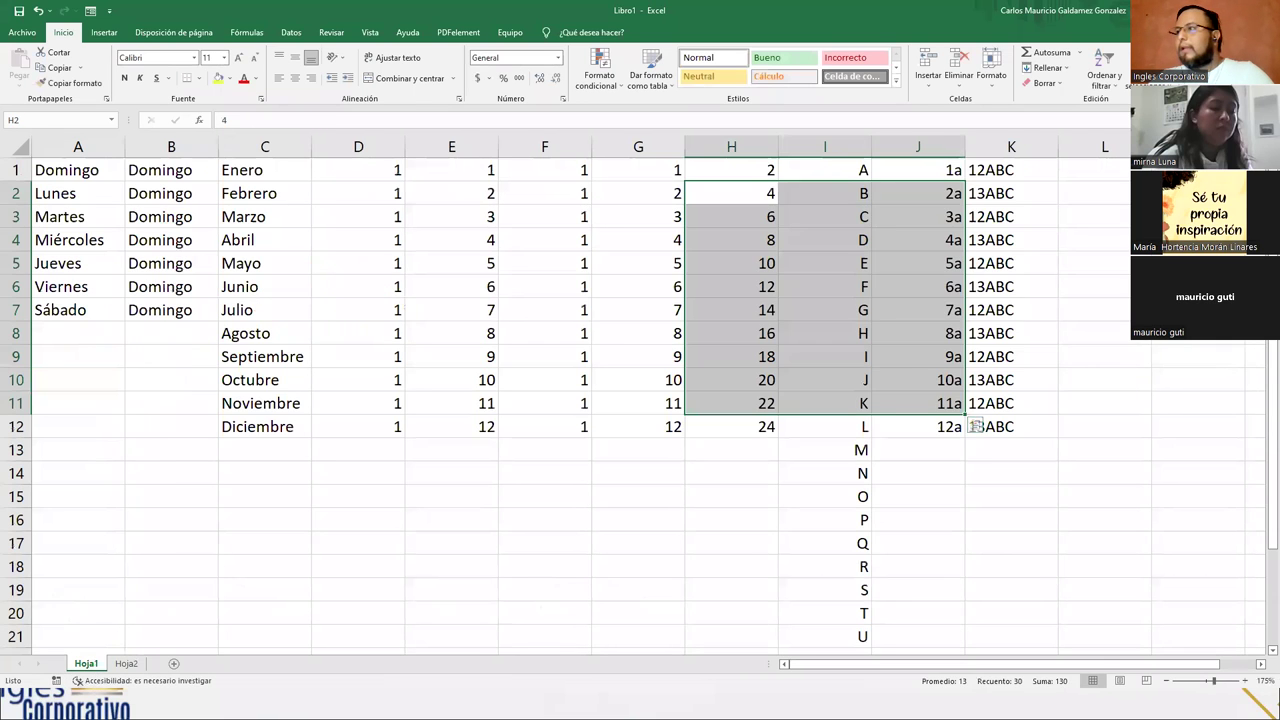
pyautogui.click(990, 313)
pyautogui.click(890, 285)
pyautogui.click(839, 283)
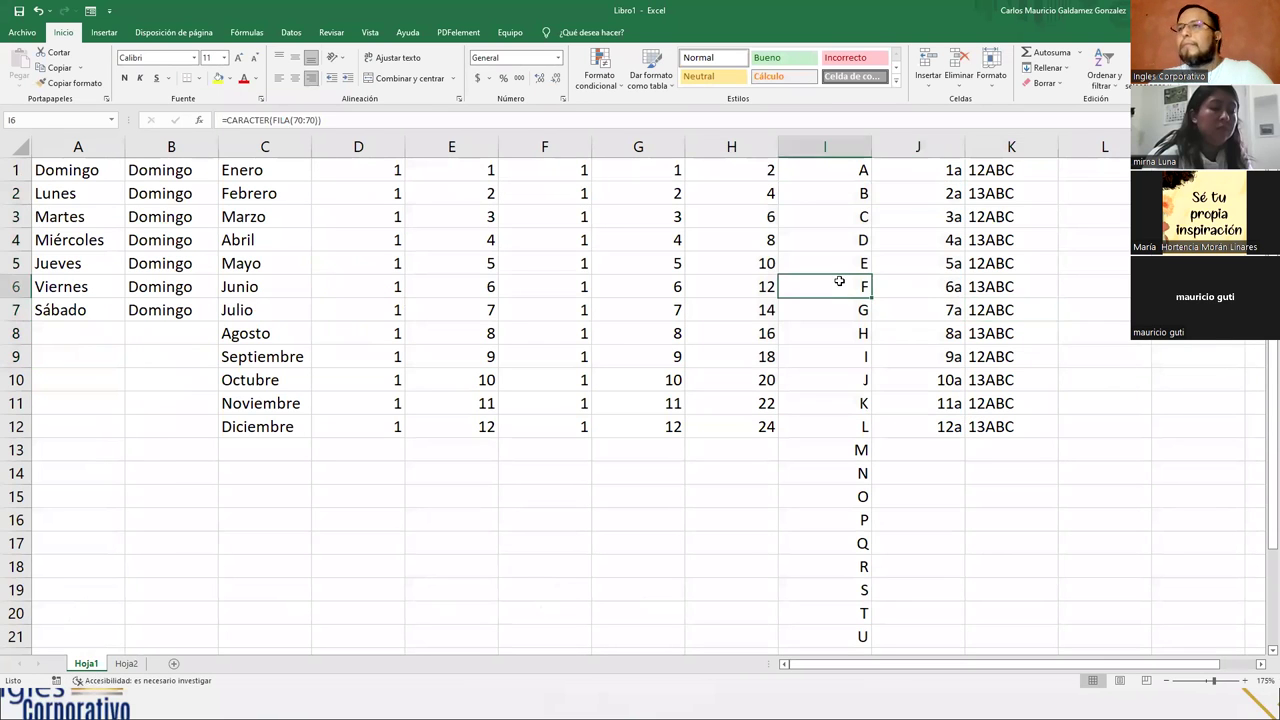
# - Replace the outer function in A28 of Hoja2 with CARACTER and fill the formula across to K28
pyautogui.click(126, 663)
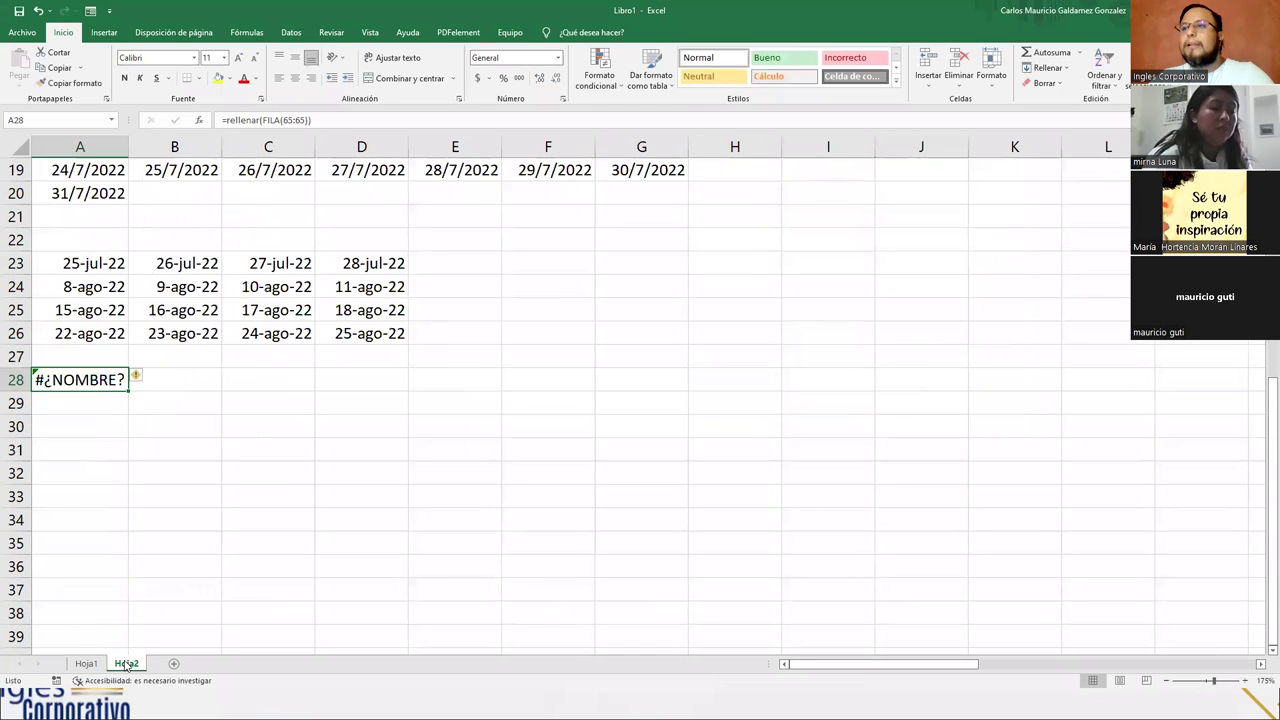
pyautogui.click(243, 120)
pyautogui.doubleClick(243, 120)
pyautogui.write('caracter')
pyautogui.press('Return')
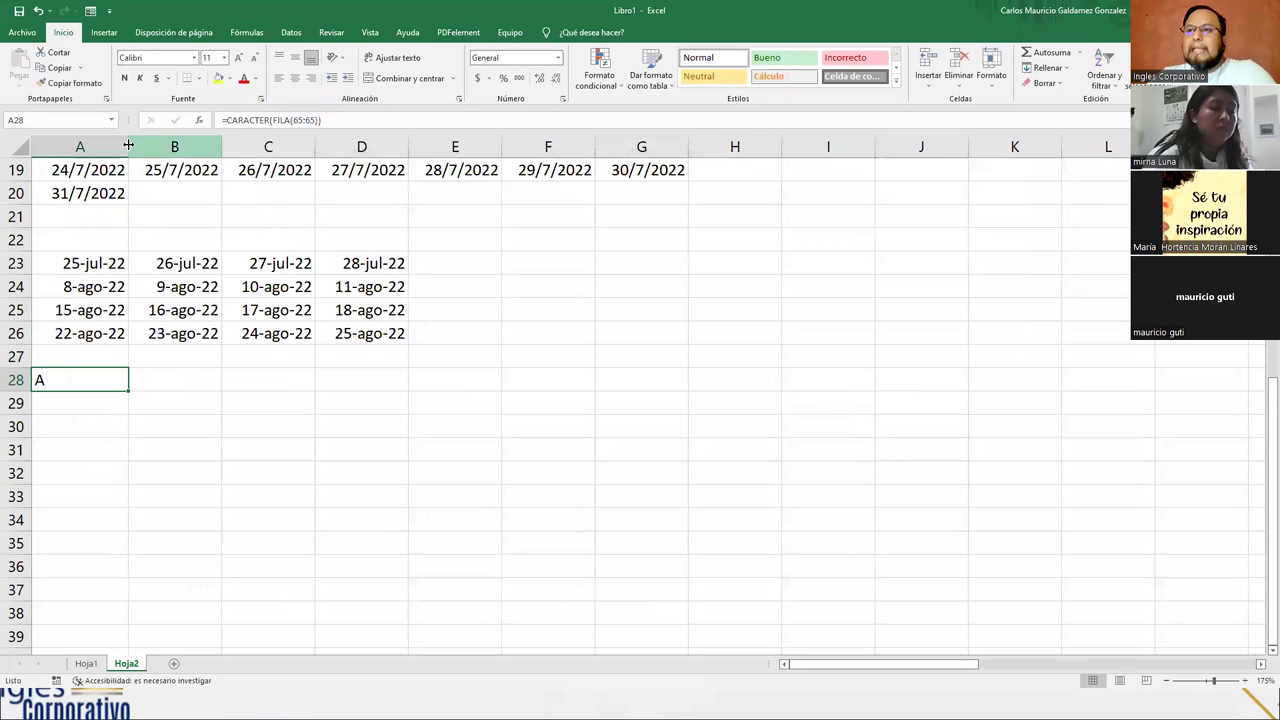
pyautogui.moveTo(129, 387); pyautogui.dragTo(1023, 380)
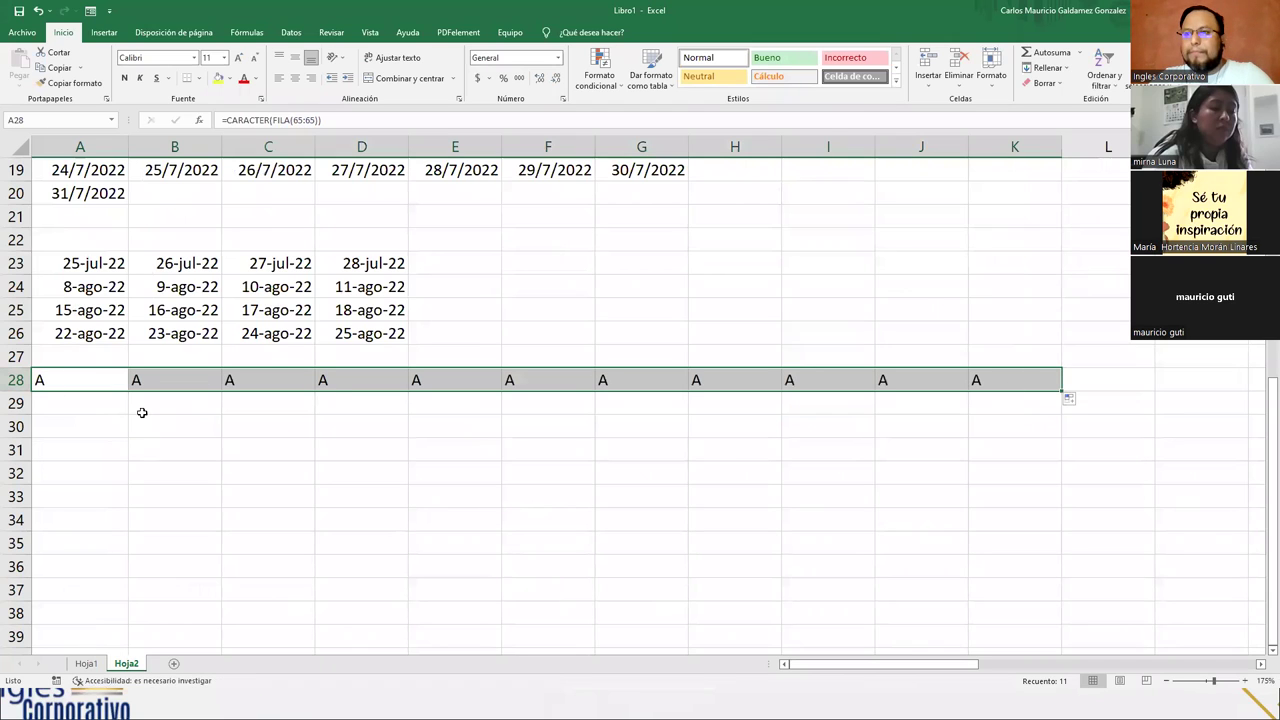
# - Check the formulas in A28 and B28, and fill the A28 formula across and down to K34
pyautogui.click(95, 380)
pyautogui.click(150, 380)
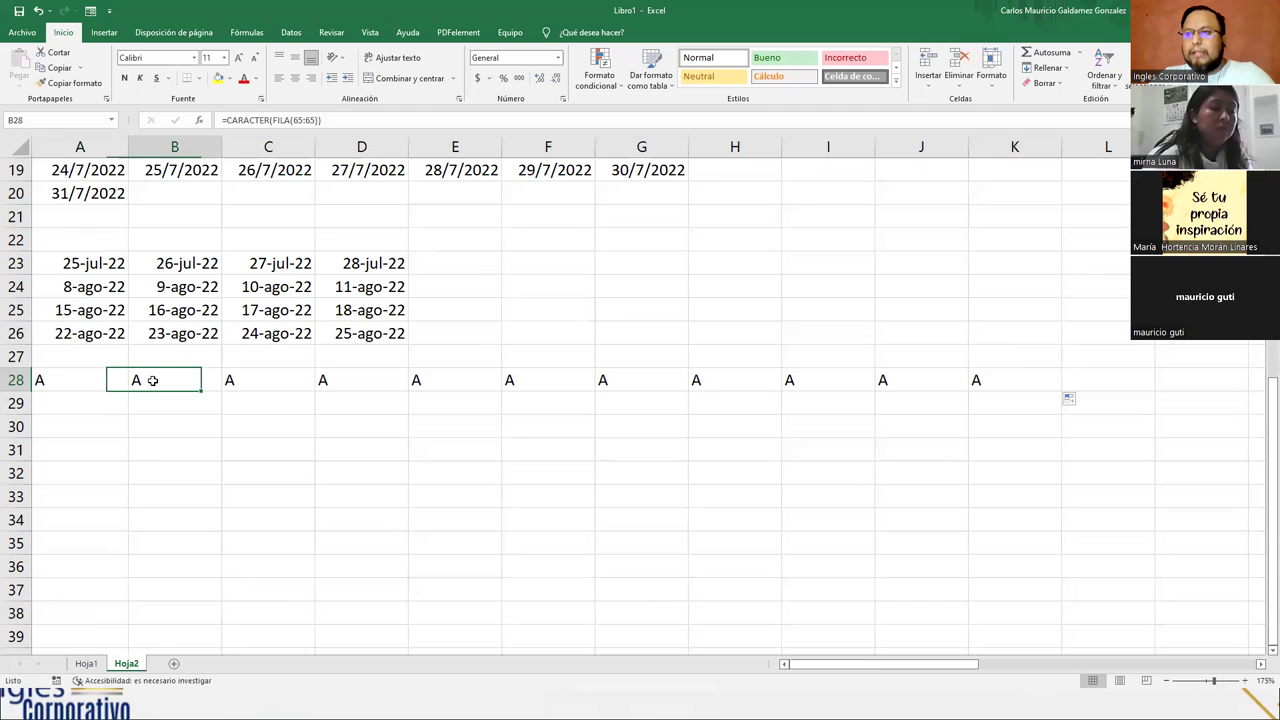
pyautogui.click(90, 380)
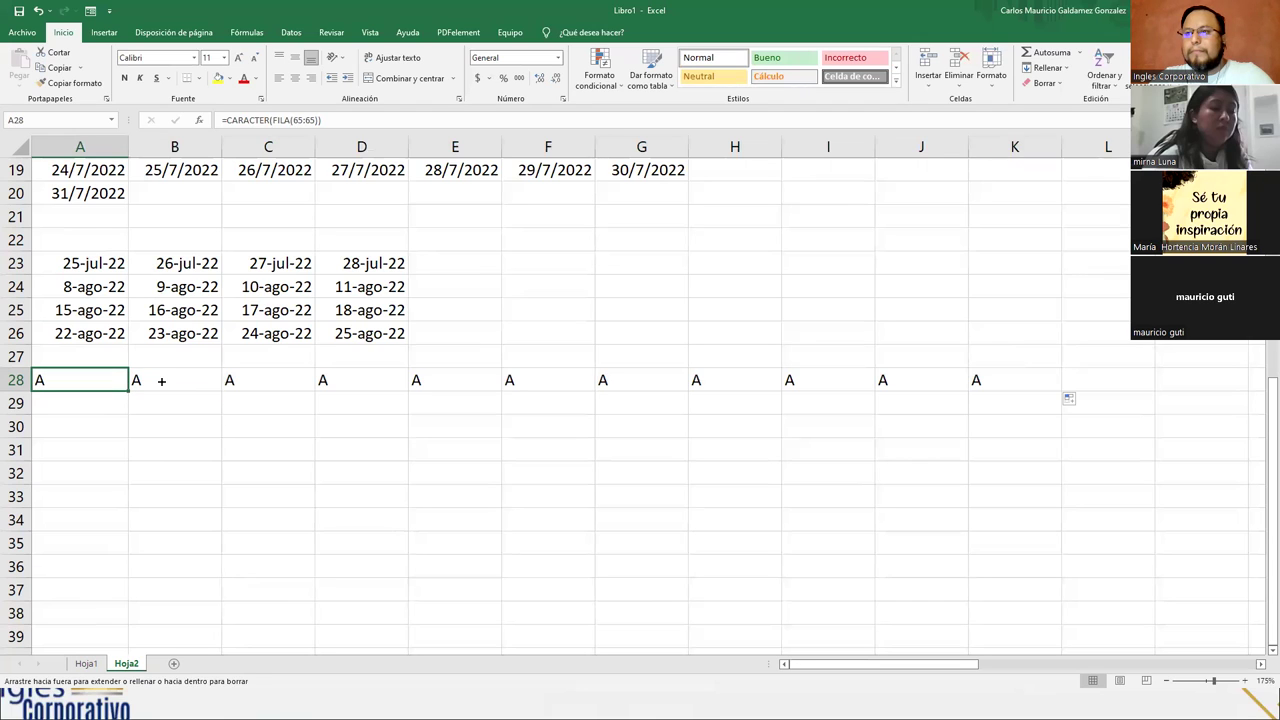
pyautogui.moveTo(129, 392); pyautogui.dragTo(1062, 528)
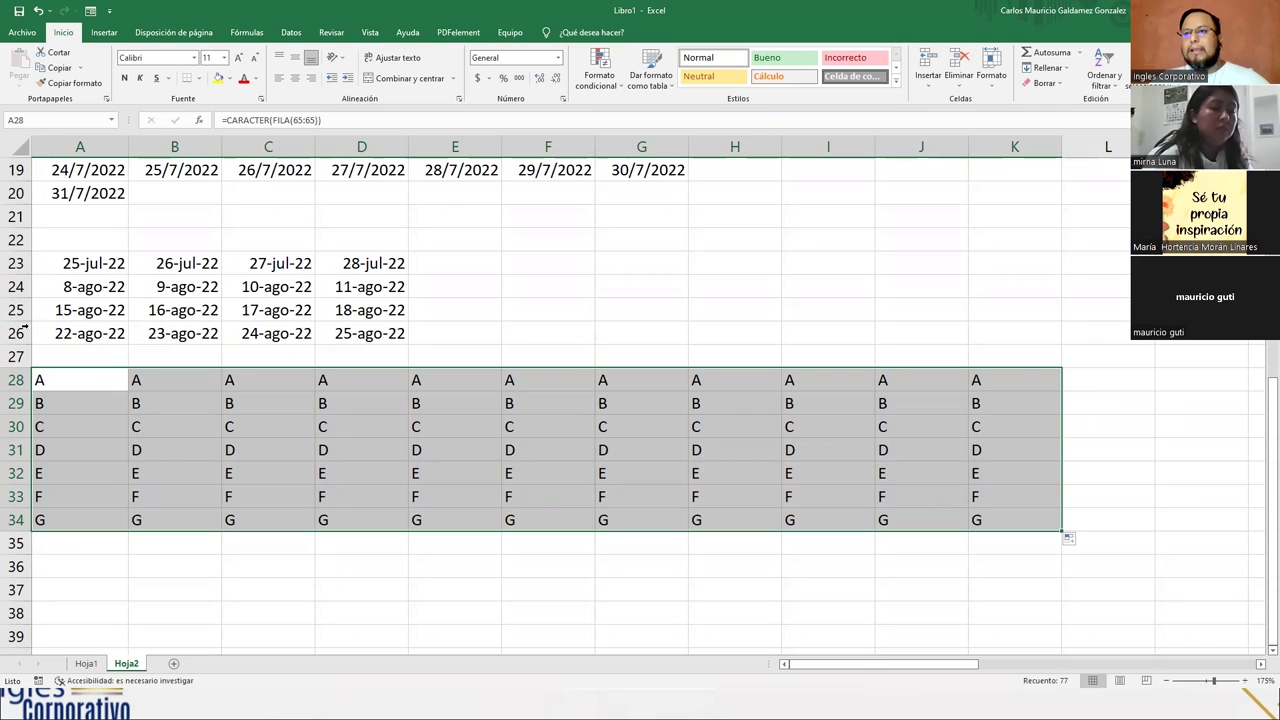
# - Try =CARACTER(COLUMNA(65:65)) in A28 and fill it across to J28
pyautogui.doubleClick(86, 383)
pyautogui.doubleClick(142, 379)
pyautogui.write('COLU')
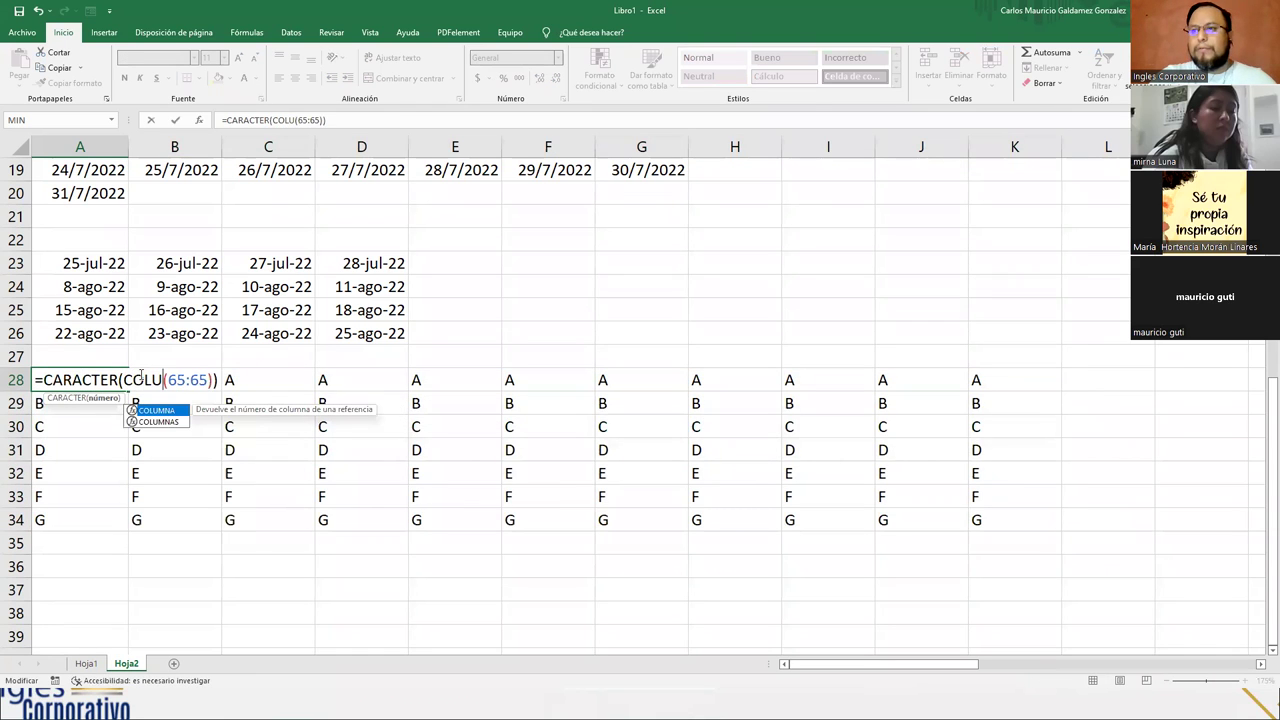
pyautogui.write('MNA')
pyautogui.press('Return')
pyautogui.press('Up')
pyautogui.moveTo(130, 392); pyautogui.dragTo(957, 398)
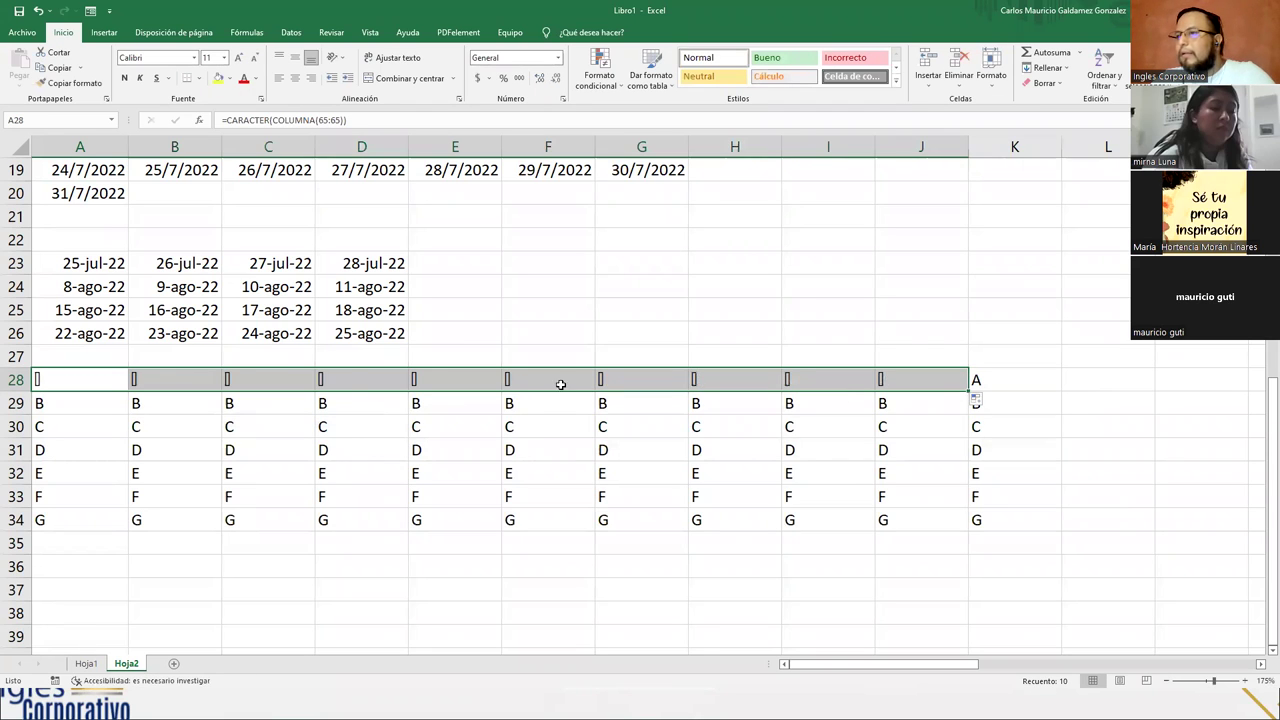
# - Try the reference 66:66 in B28 so its formula reads =CARACTER(COLUMNA(66:66))
pyautogui.click(177, 378)
pyautogui.click(99, 379)
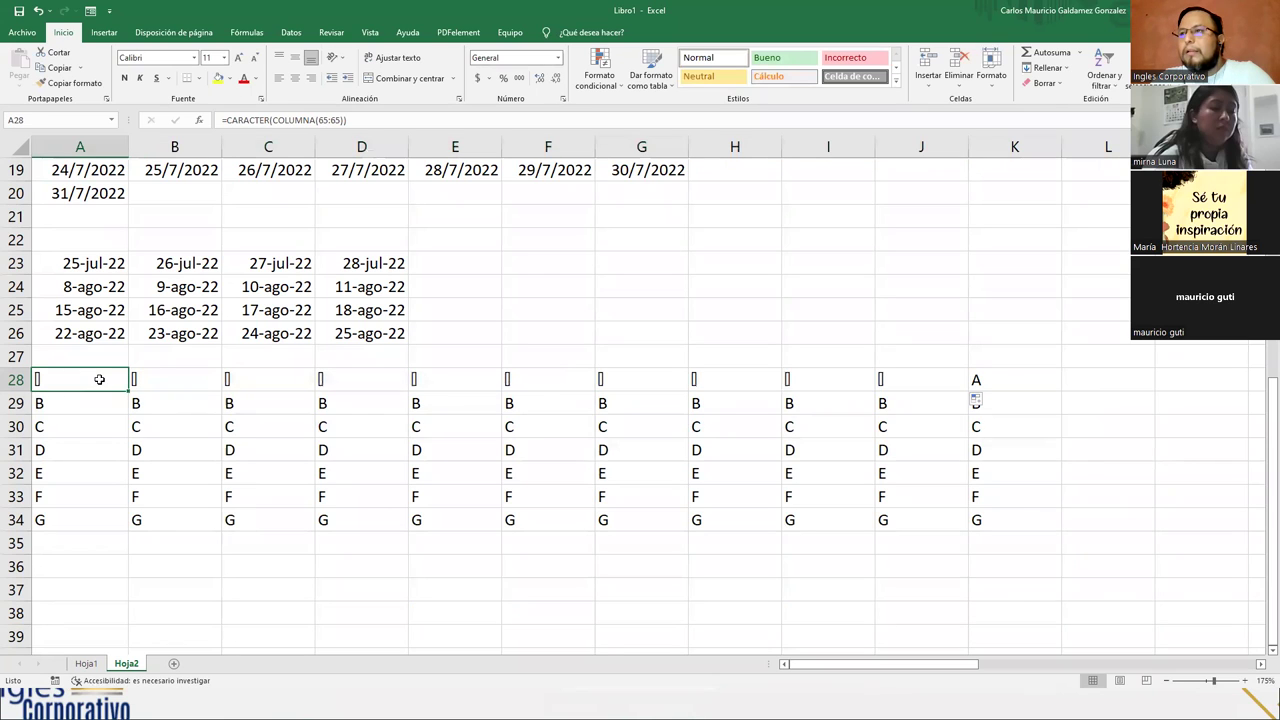
pyautogui.doubleClick(160, 381)
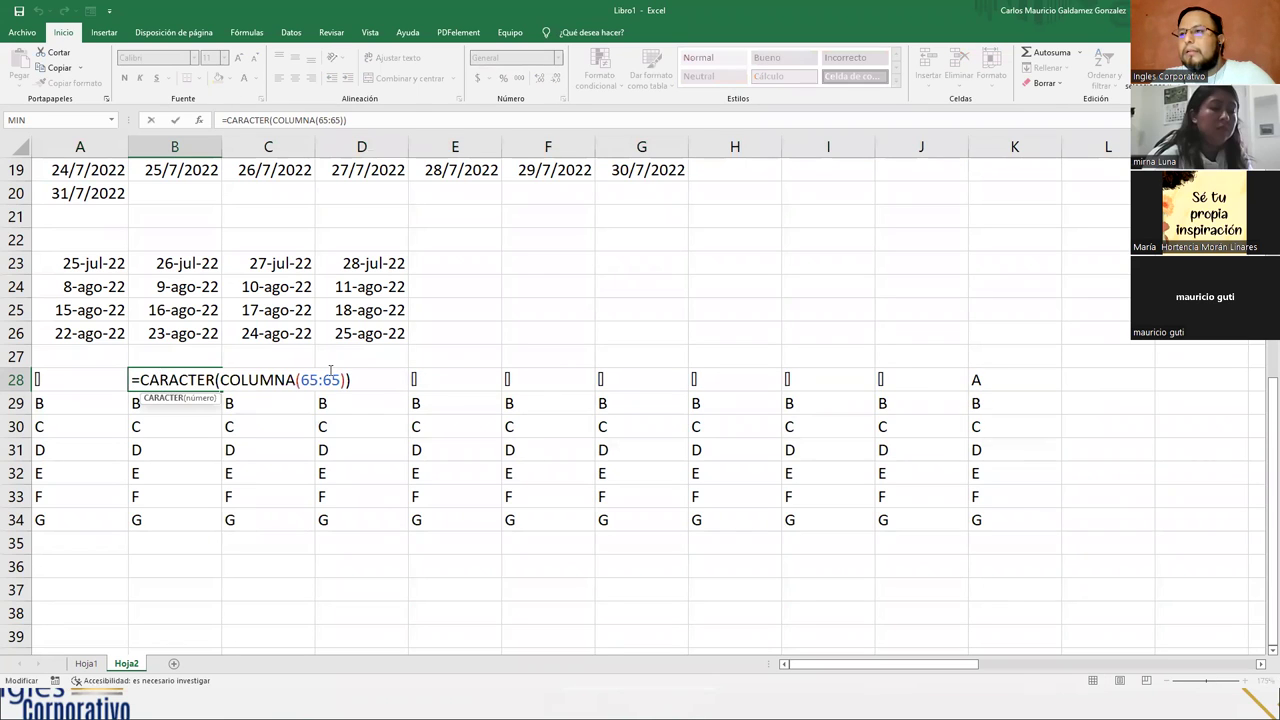
pyautogui.click(316, 377)
pyautogui.press('BackSpace')
pyautogui.write('6')
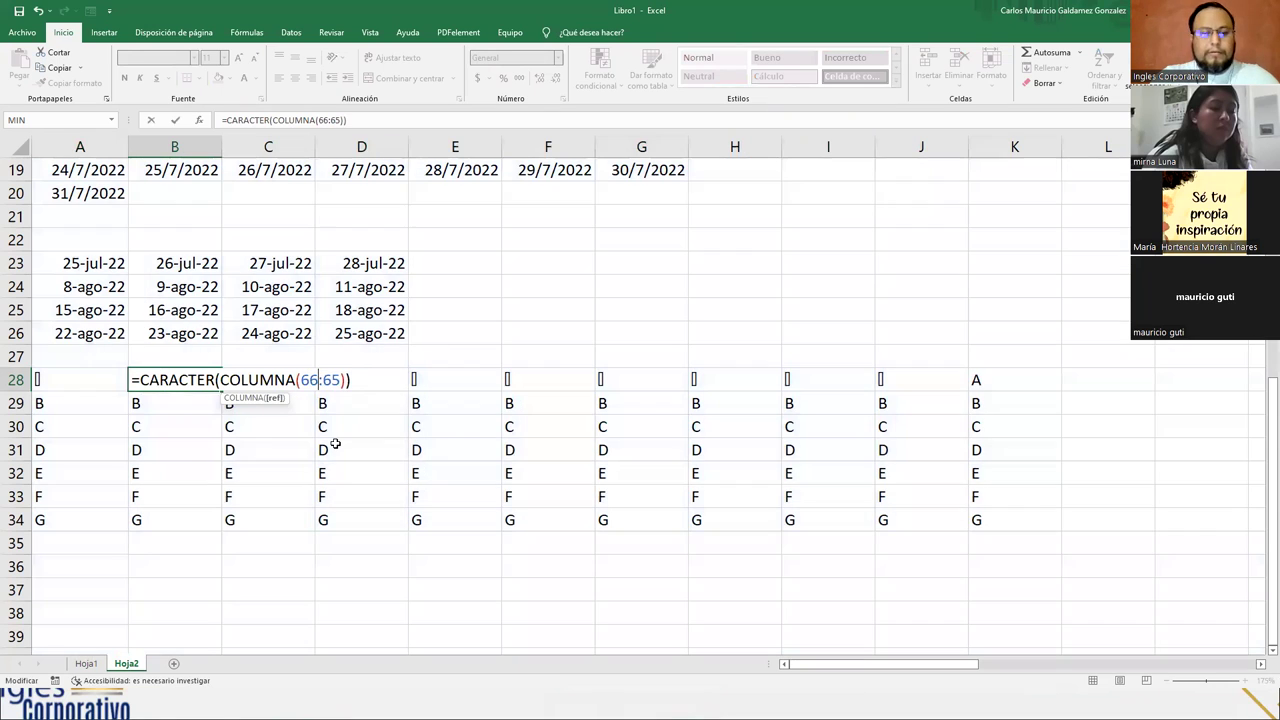
pyautogui.press('Delete')
pyautogui.press('Delete')
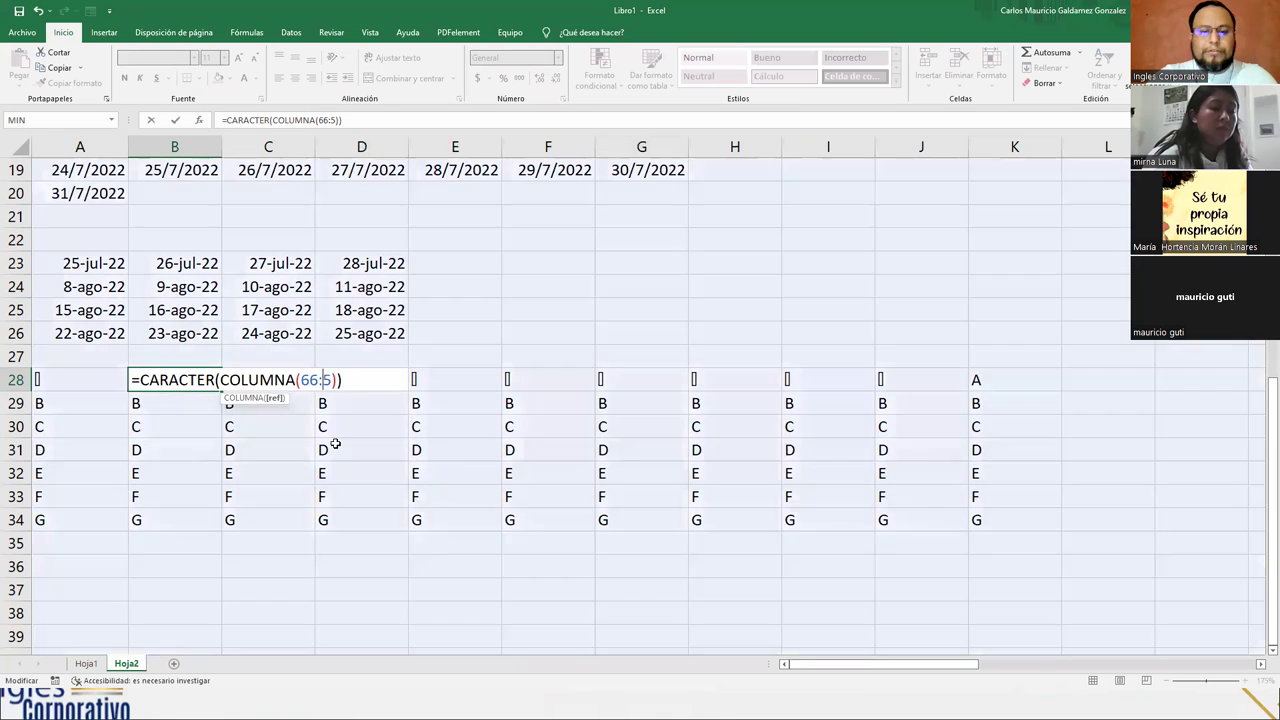
pyautogui.write('66')
pyautogui.press('Return')
pyautogui.press('Up')
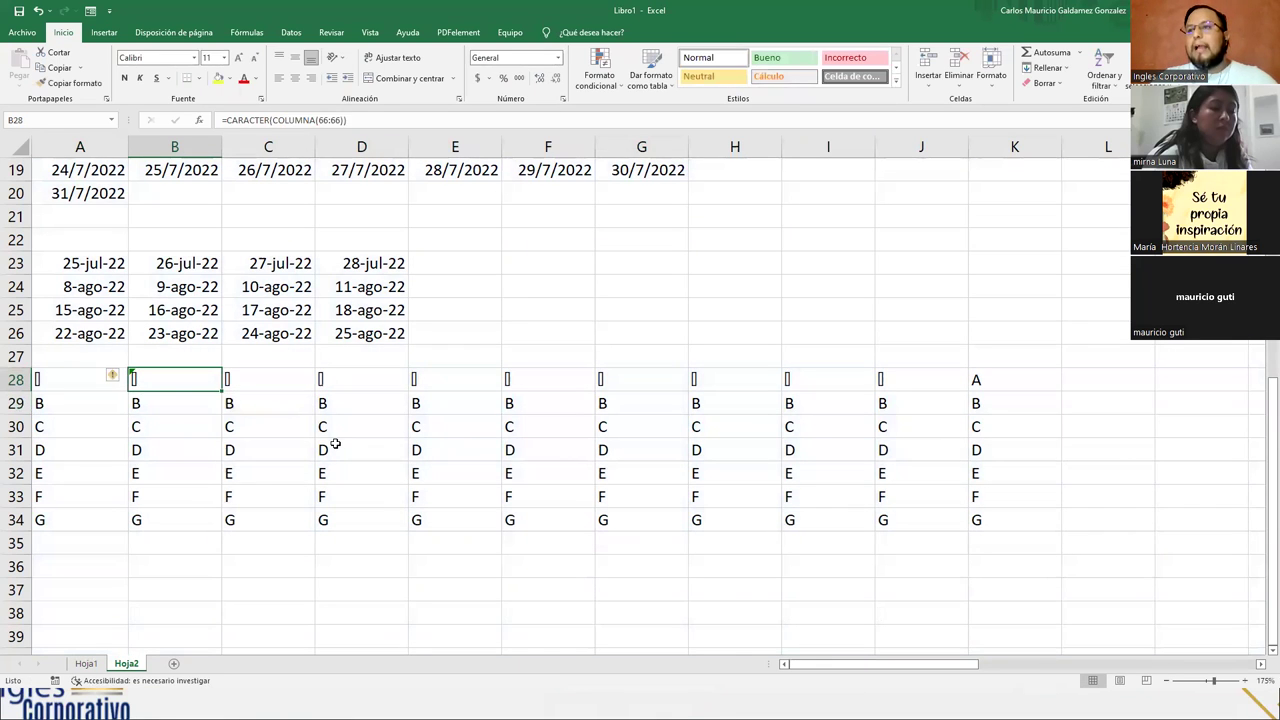
# - Undo the COLUMNA edits in row 28 and the letter fill down to row 34
pyautogui.click(73, 376)
pyautogui.hotkey('ctrl', 'z')
pyautogui.hotkey('ctrl', 'z')
pyautogui.hotkey('ctrl', 'z')
pyautogui.hotkey('ctrl', 'z')
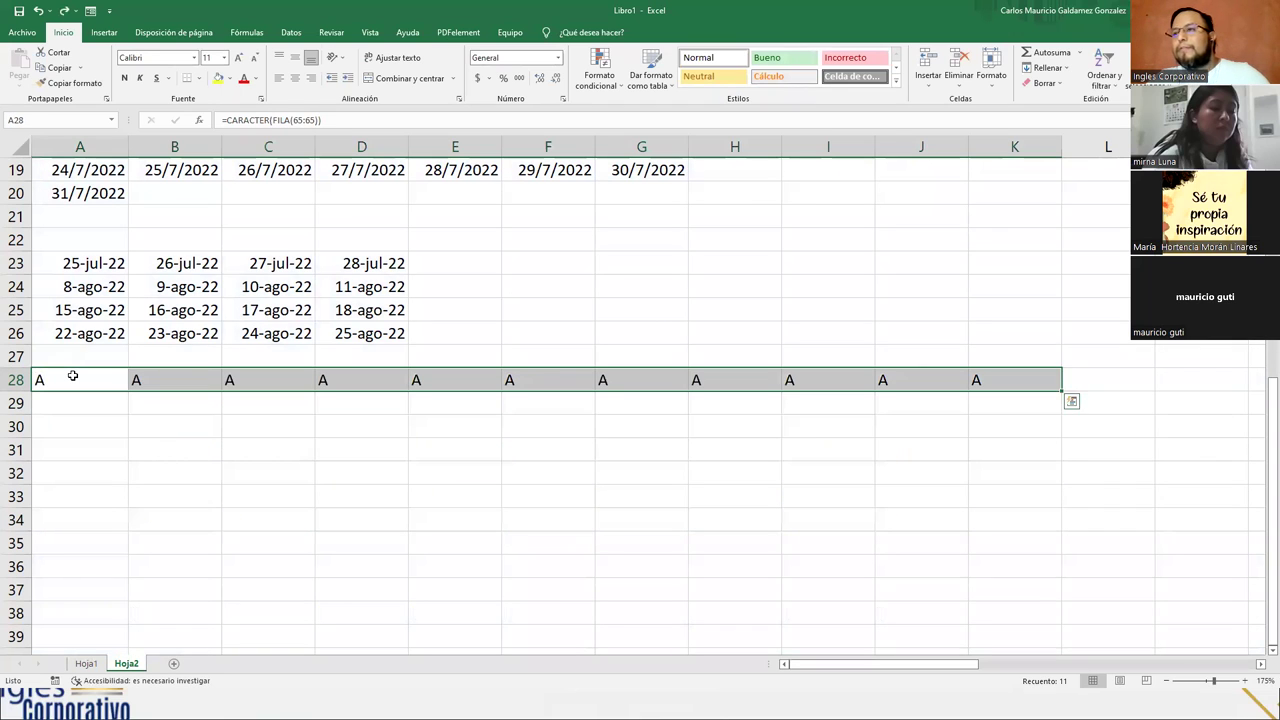
# - Undo the letter fill across row 28 and clear cell A28
pyautogui.hotkey('ctrl', 'z')
pyautogui.hotkey('ctrl', 'z')
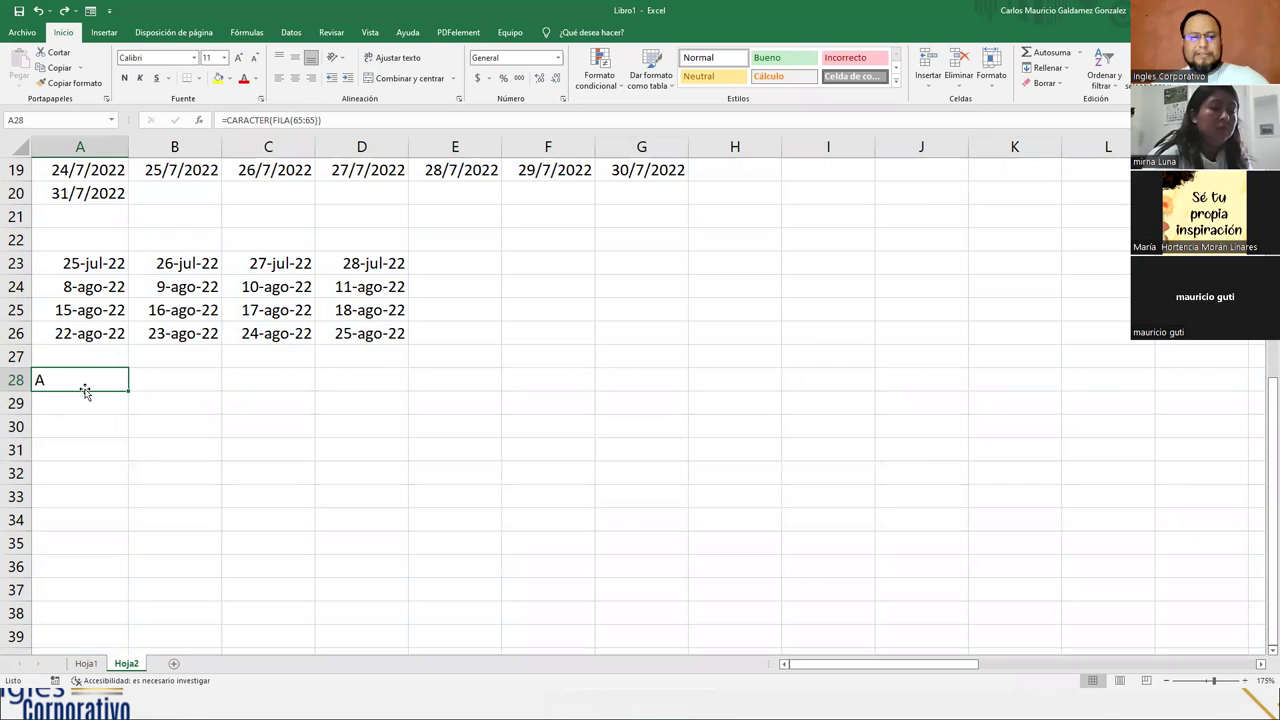
pyautogui.press('Delete')
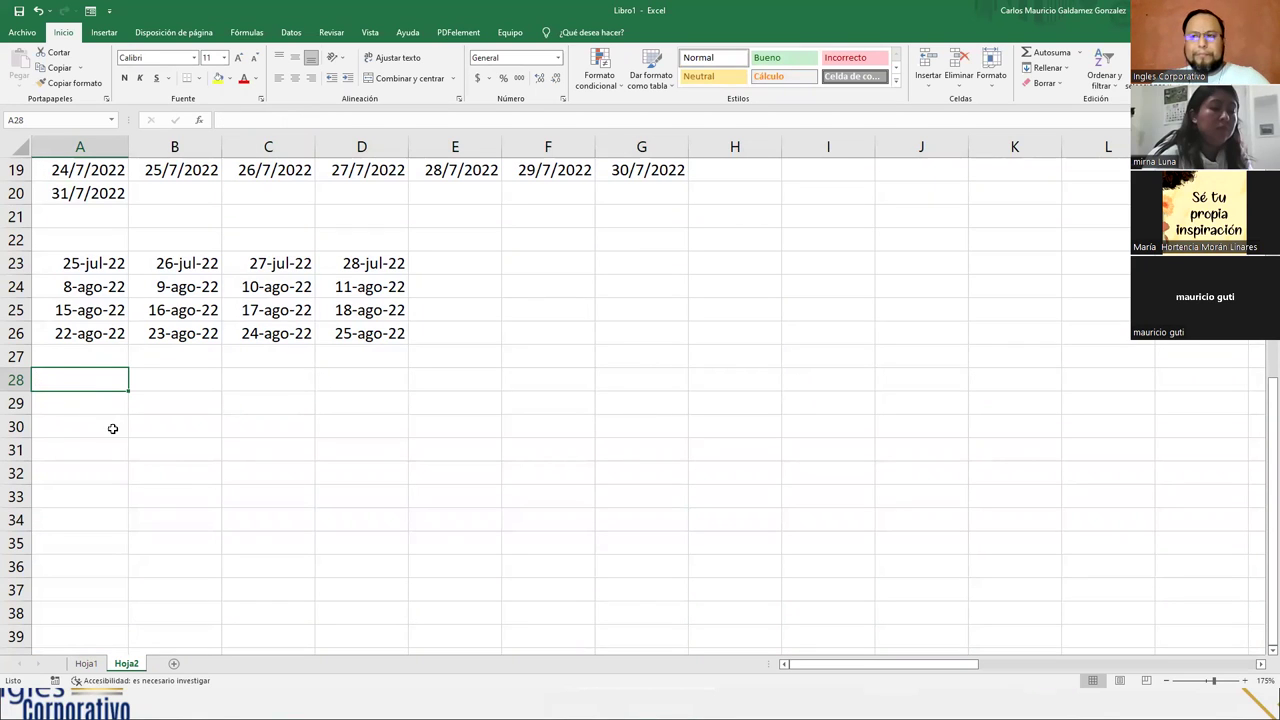
# - Add a new blank worksheet after Hoja2 and enlarge its display to 175%
pyautogui.scroll(4, 754, 411)
pyautogui.scroll(2, 754, 411)
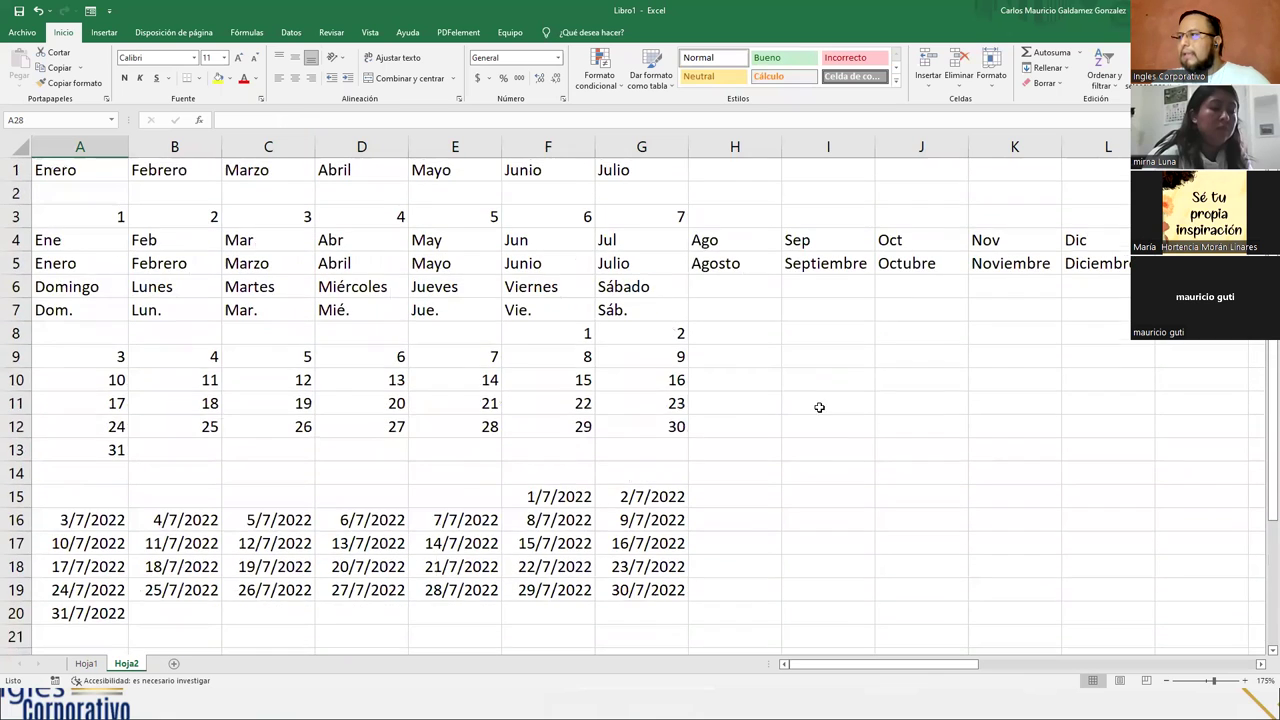
pyautogui.scroll(-3, 820, 408)
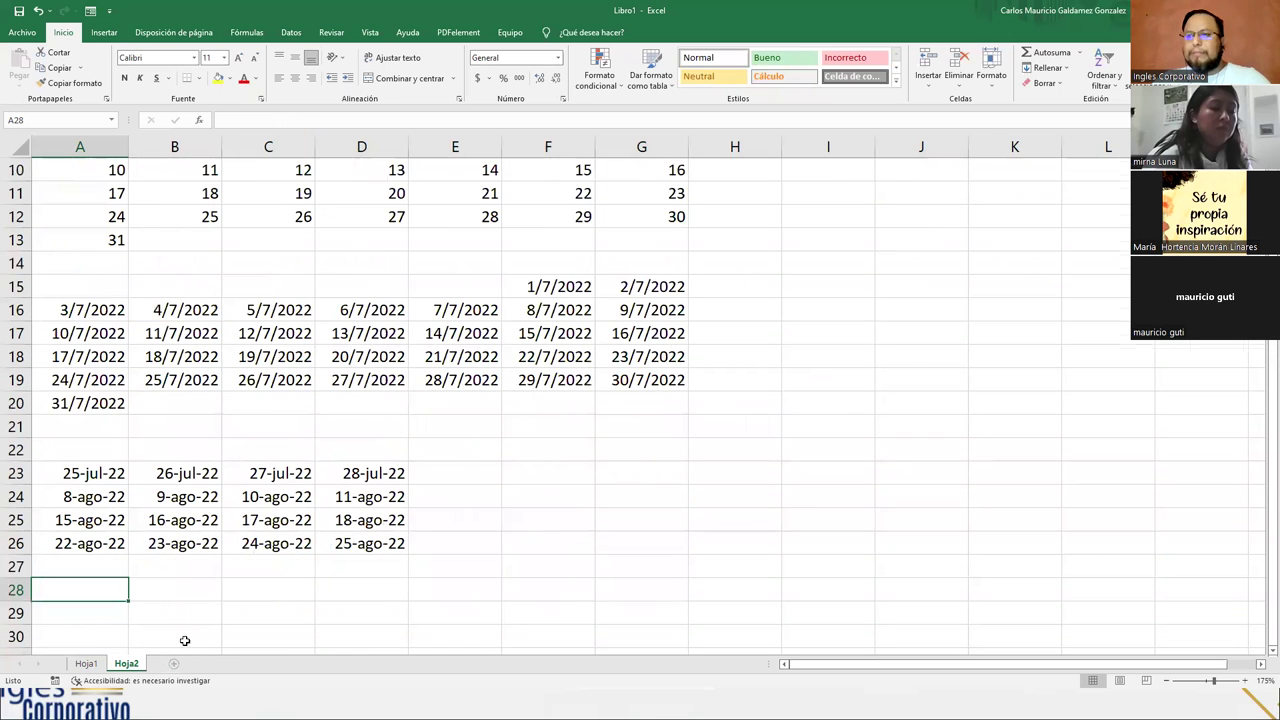
pyautogui.click(173, 664)
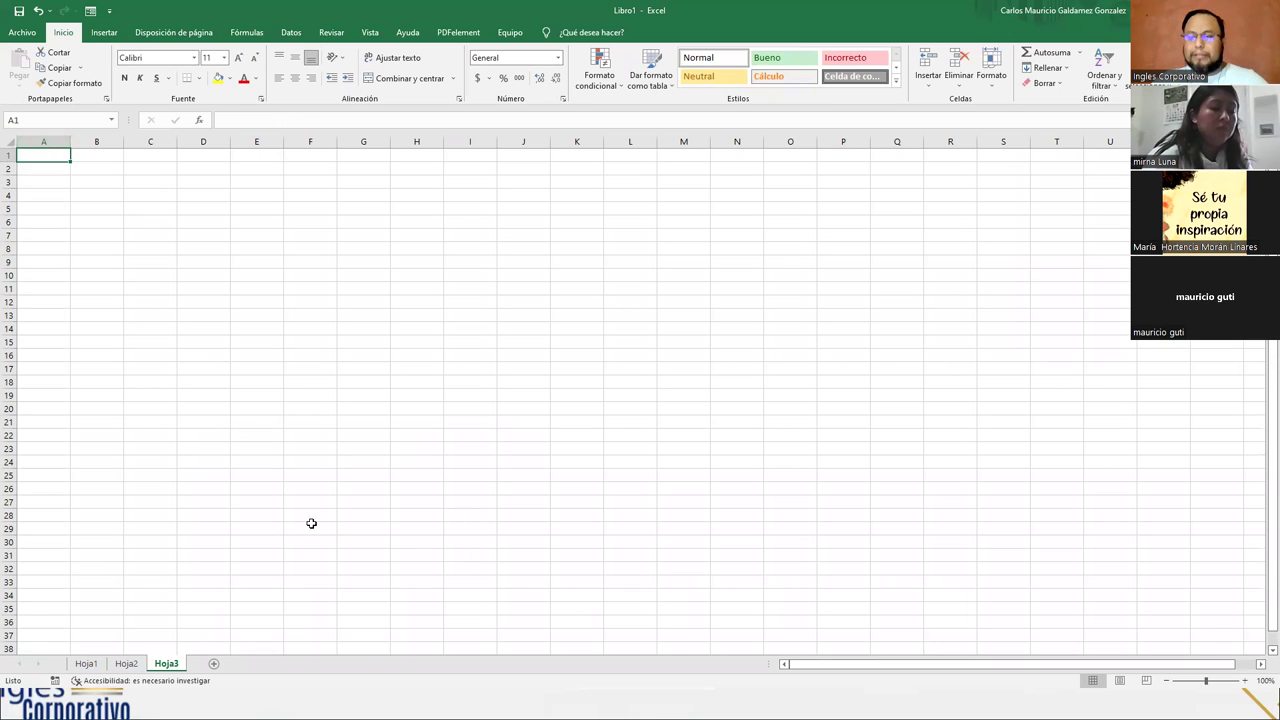
pyautogui.keyDown('ctrl'); pyautogui.scroll(3, 297, 470); pyautogui.keyUp('ctrl')
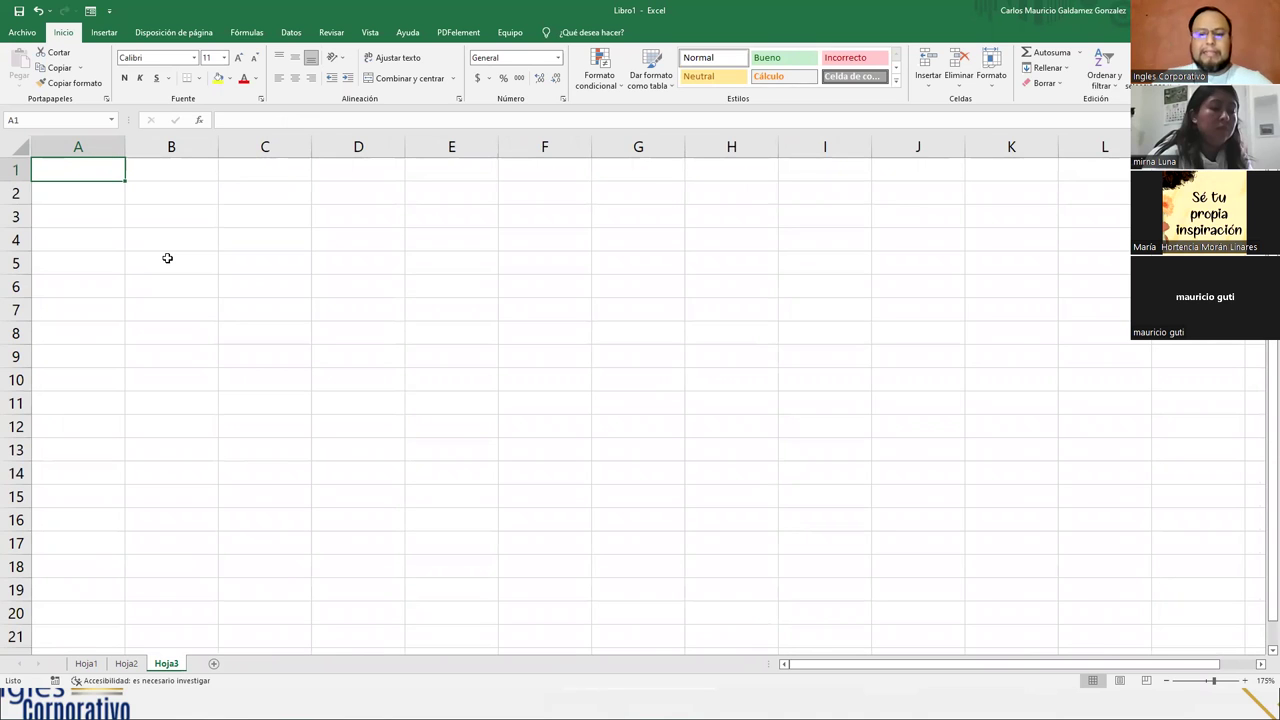
# - Enter the Roman numeral formula =NUMERO.ROMANO(FILA(1:1)) in cell A1
pyautogui.write('=numero.')
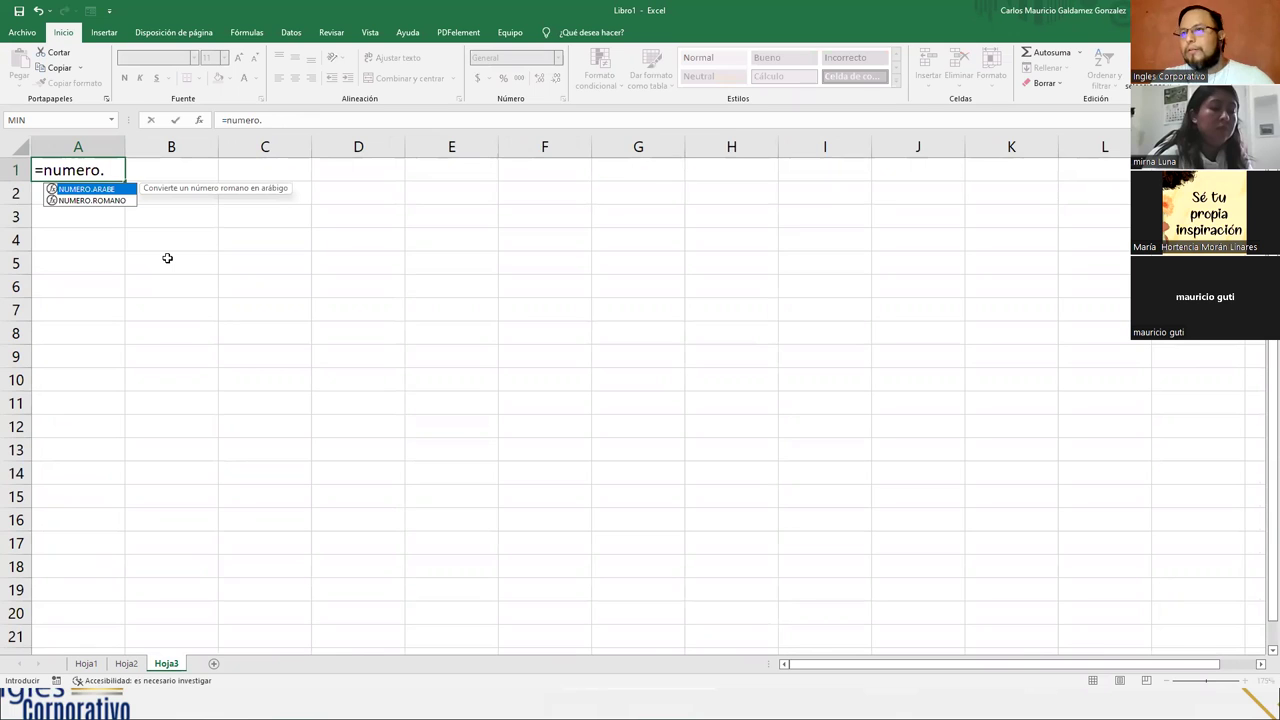
pyautogui.press('Down')
pyautogui.press('Tab')
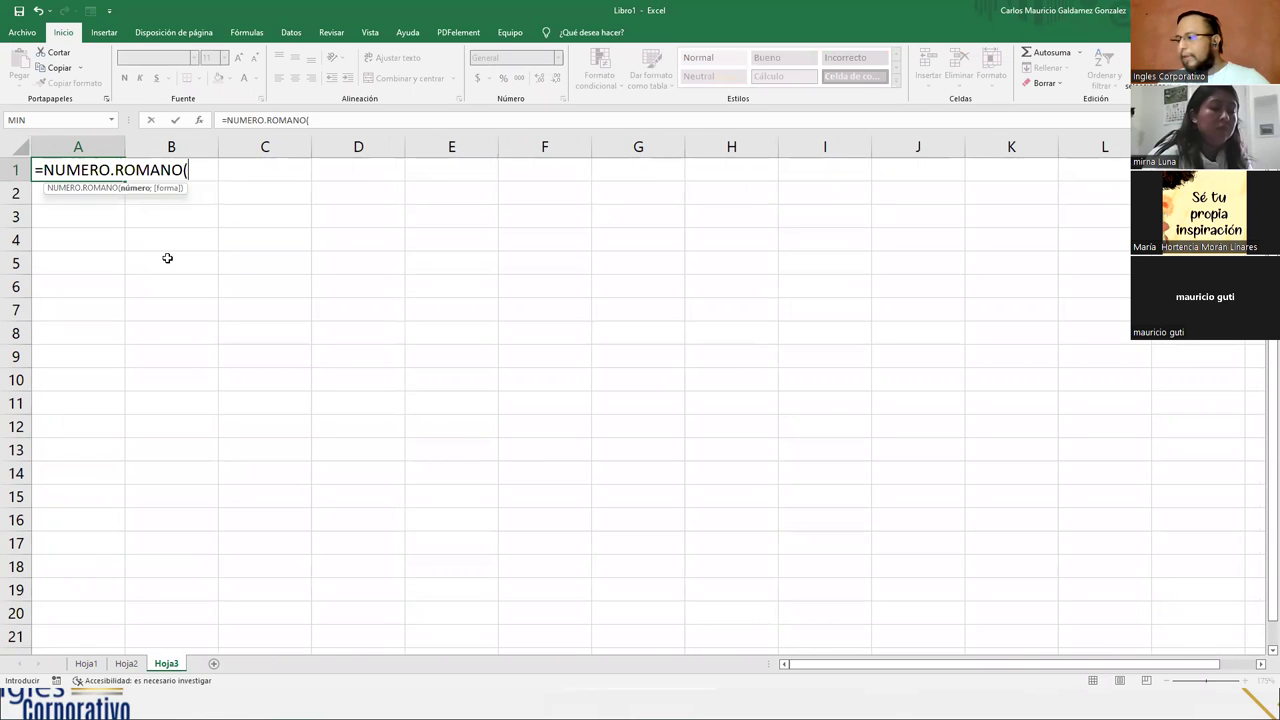
pyautogui.write('(')
pyautogui.press('BackSpace')
pyautogui.write('@')
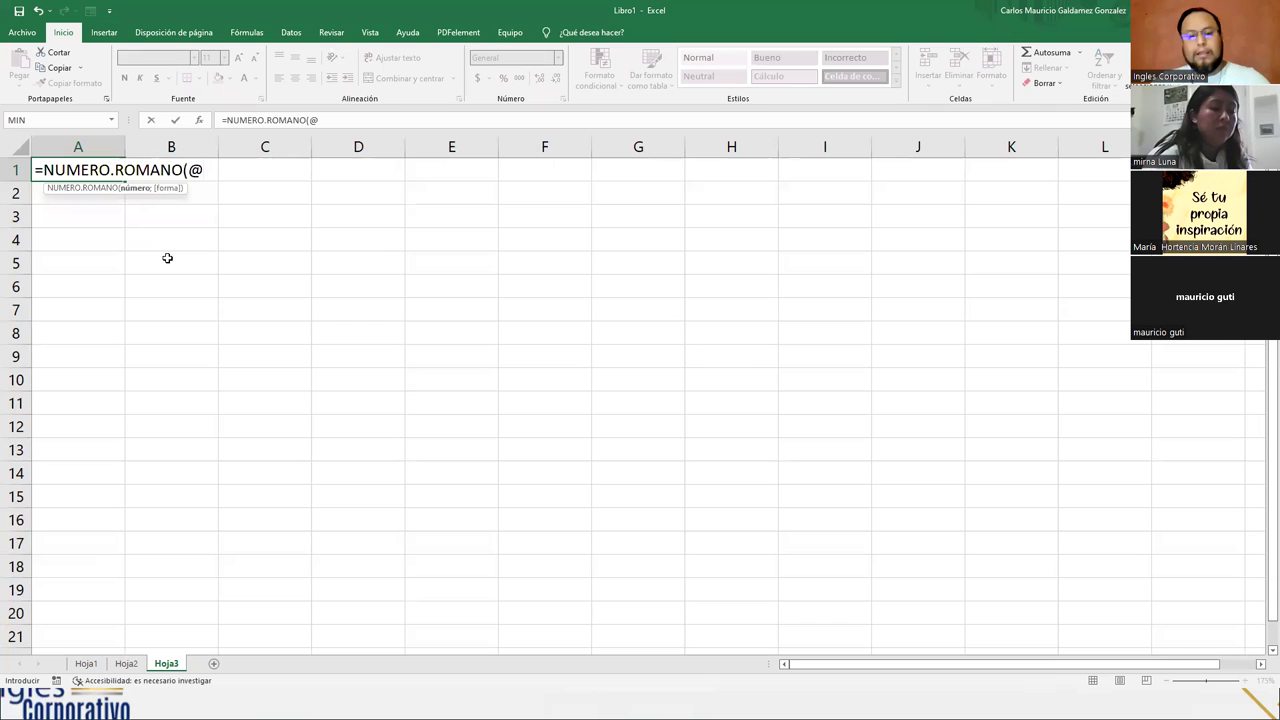
pyautogui.write('Fila')
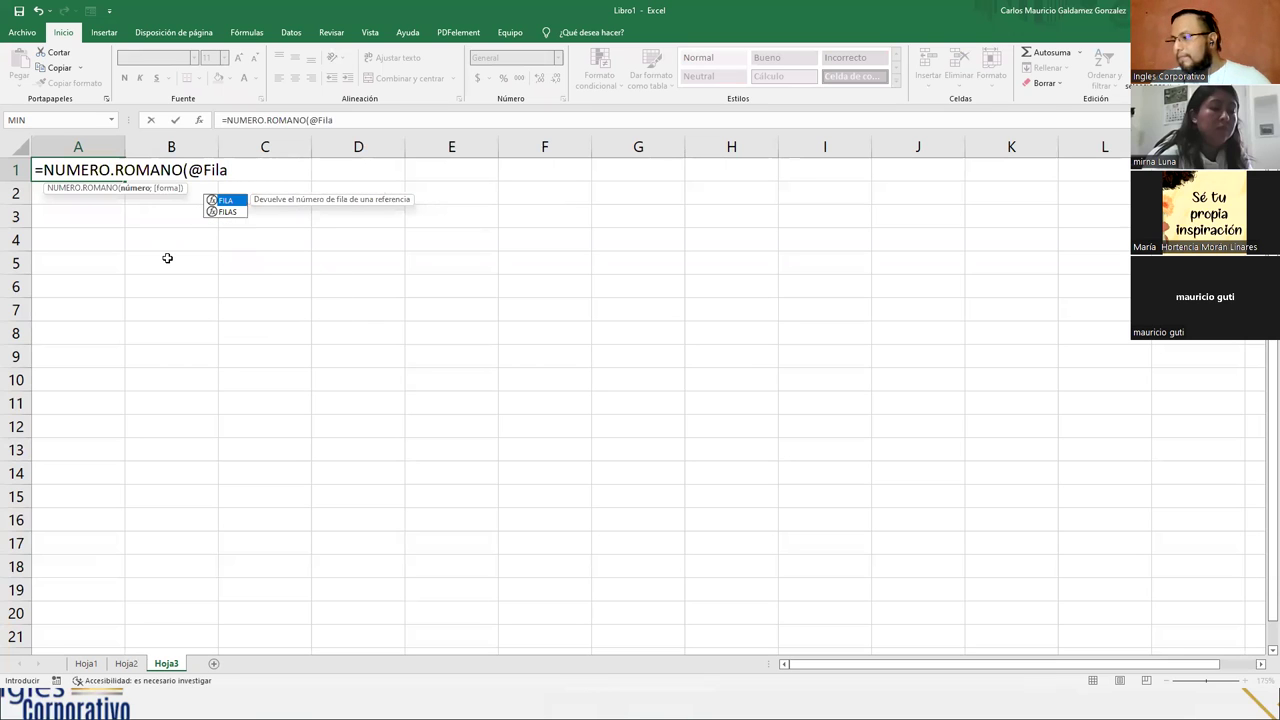
pyautogui.press('Tab')
pyautogui.write('1')
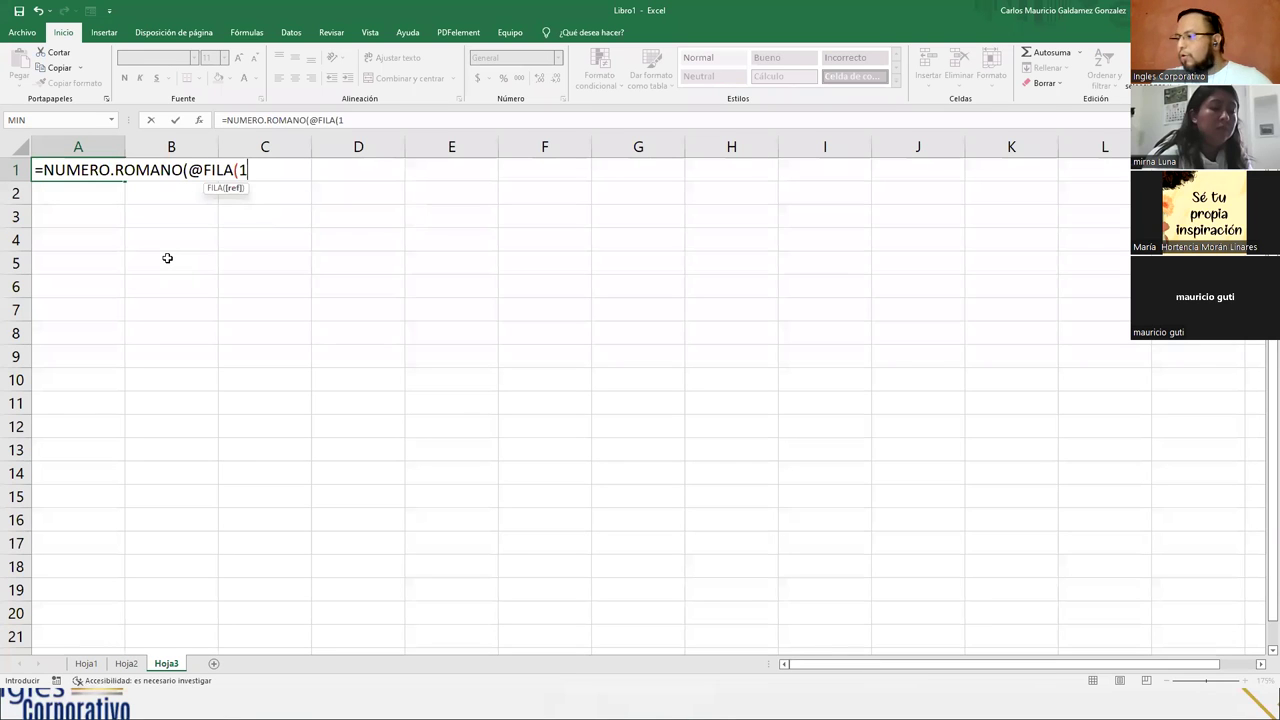
pyautogui.write(':1))')
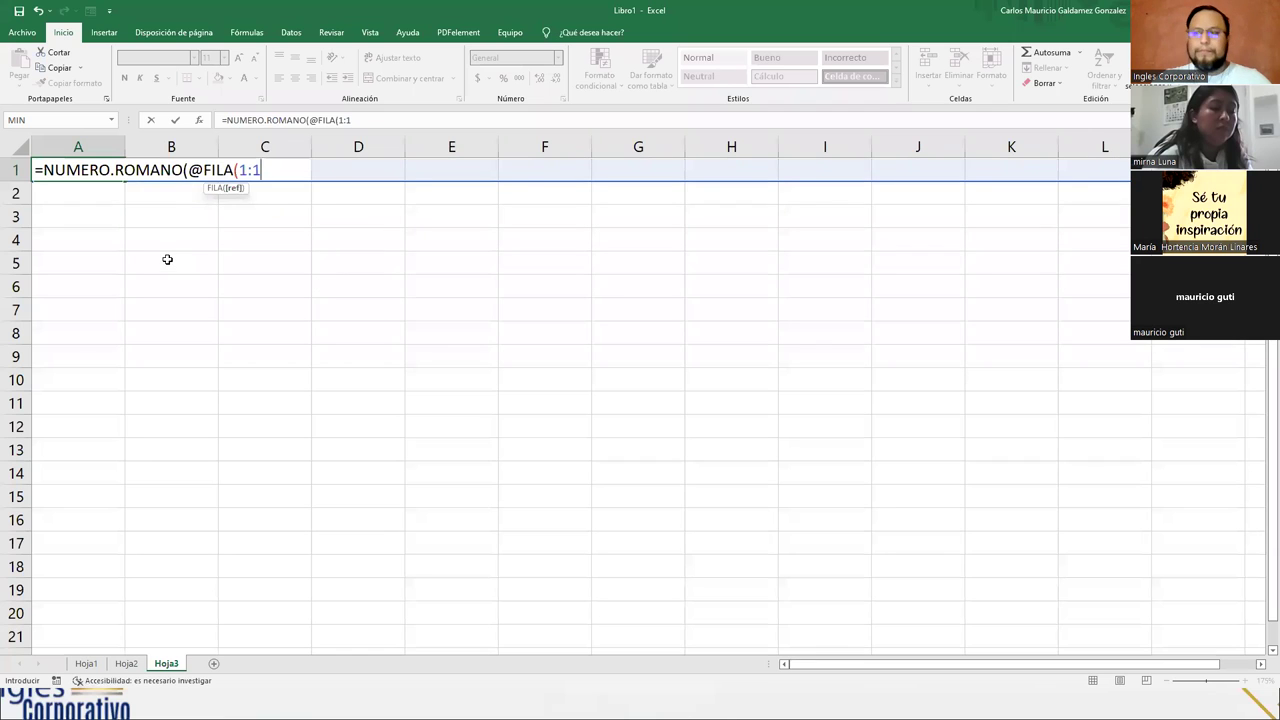
pyautogui.press('Return')
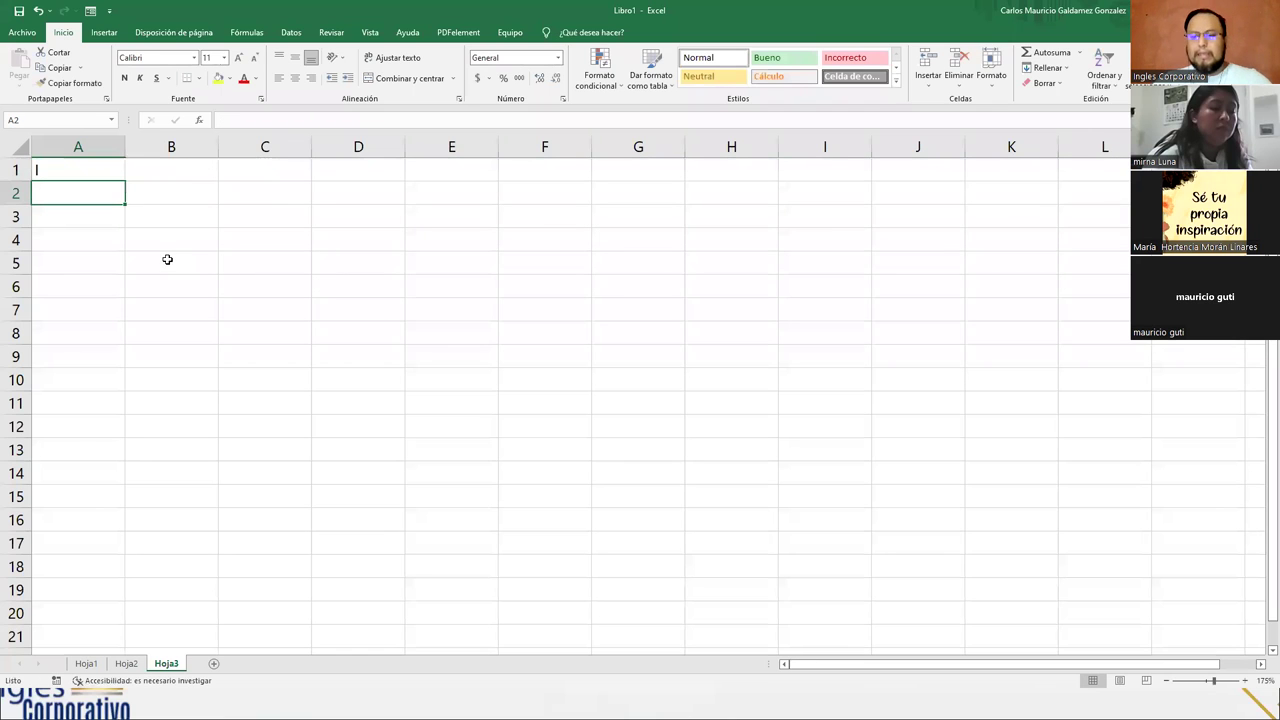
# - Right-align cell A1 and fill its Roman numeral formula down to A20
pyautogui.press('Up')
pyautogui.click(310, 80)
pyautogui.moveTo(125, 181); pyautogui.dragTo(96, 621)
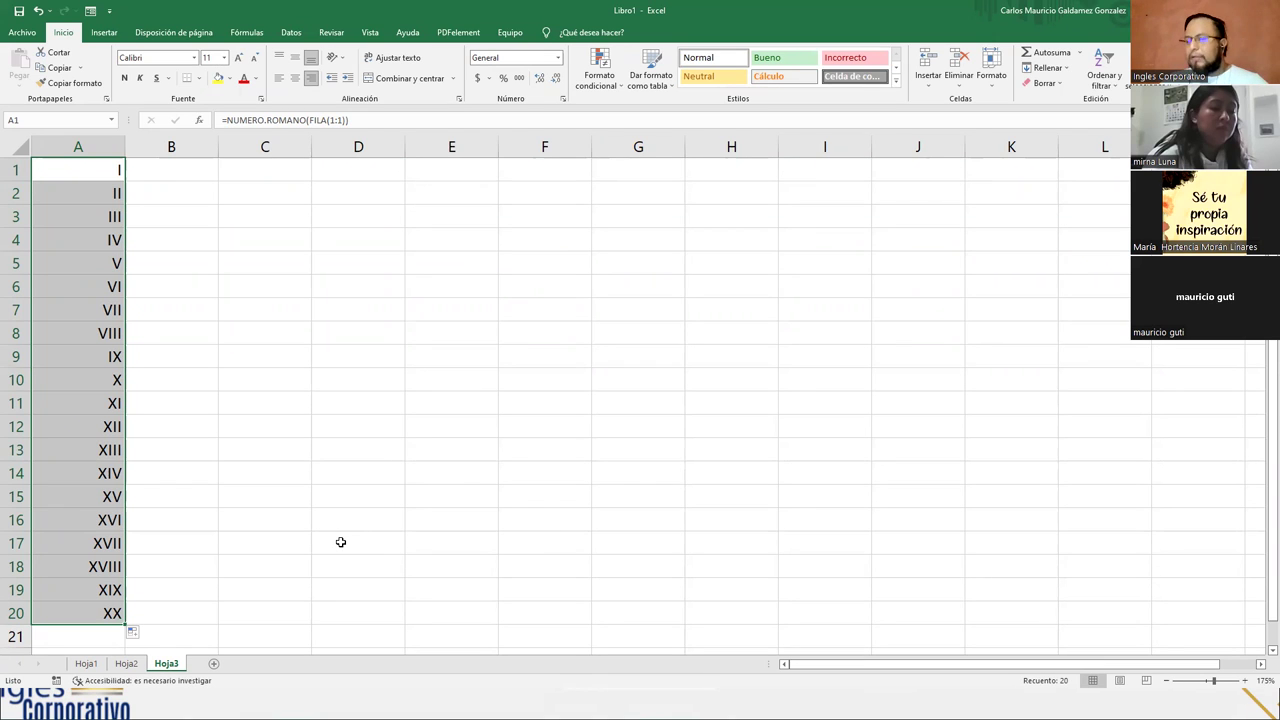
# - Try to fill the A1 Roman numeral formula across to H1
pyautogui.click(112, 164)
pyautogui.moveTo(124, 177); pyautogui.dragTo(778, 176)
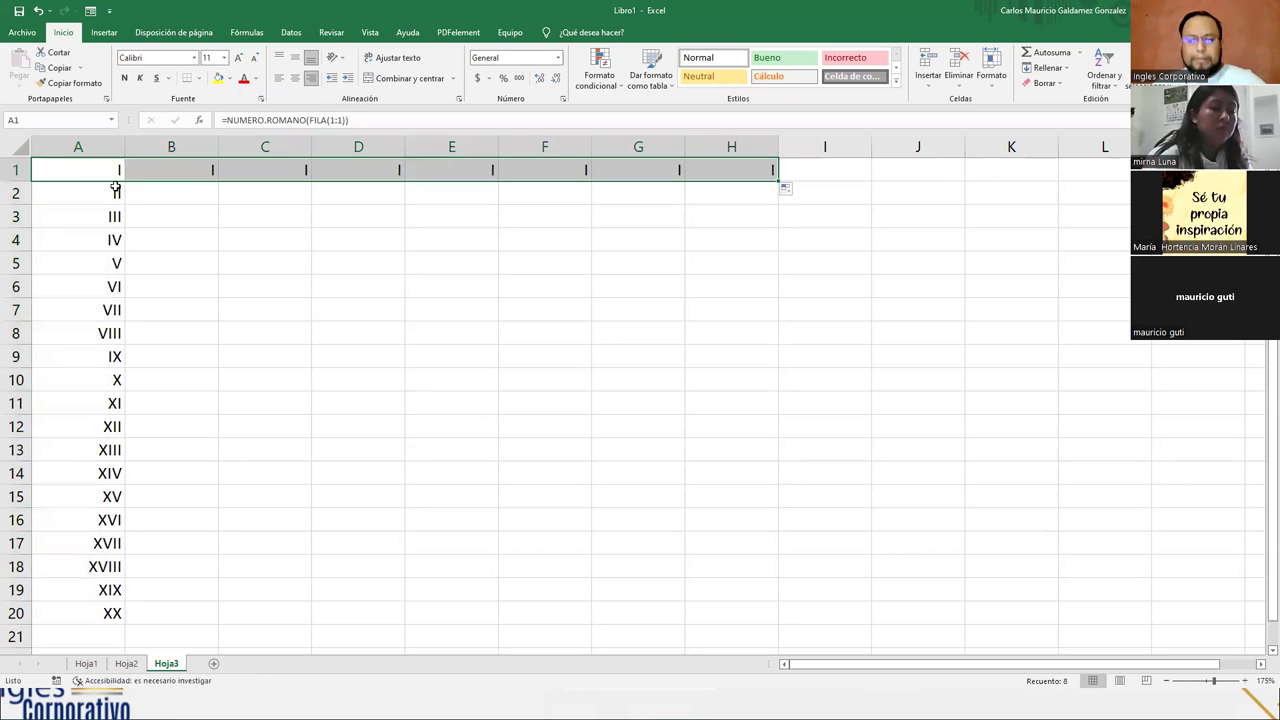
pyautogui.hotkey('ctrl', 'z')
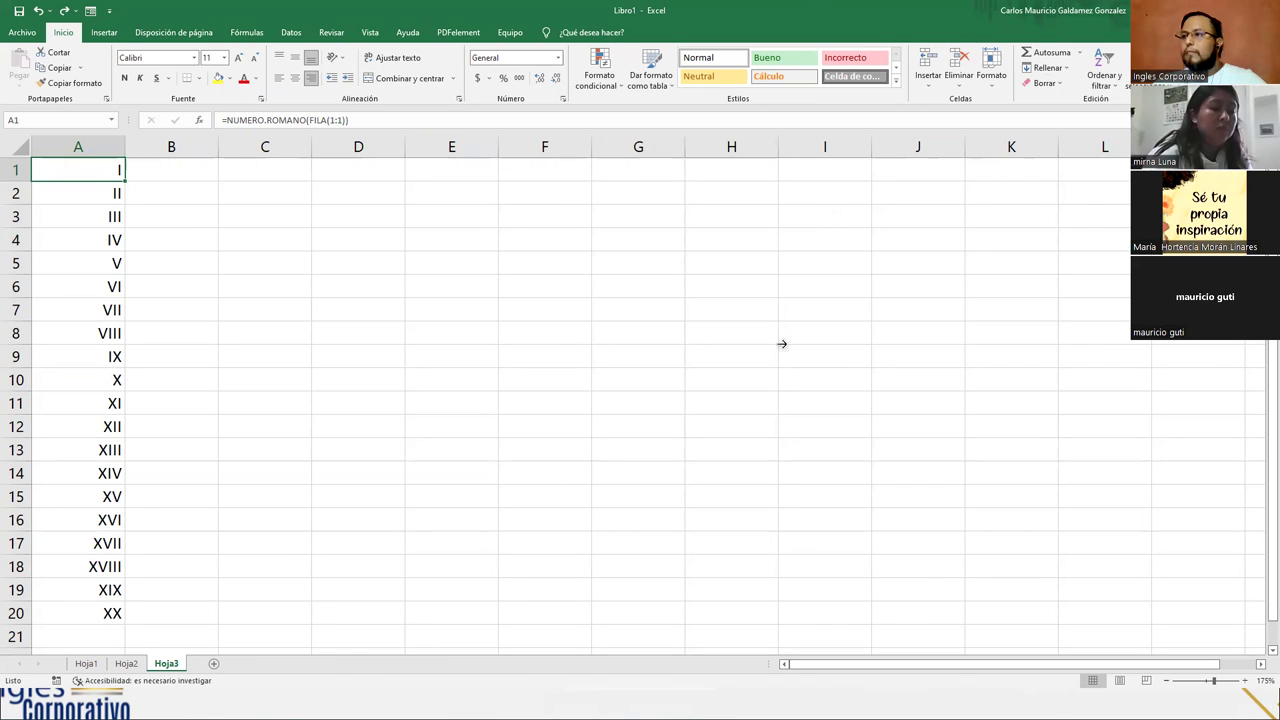
# - Switch to the slide presentation to show the DUDAS o INQUIETUDES slide, and return to the Excel workbook
pyautogui.hotkey('alt', 'Tab')
pyautogui.click(820, 425)
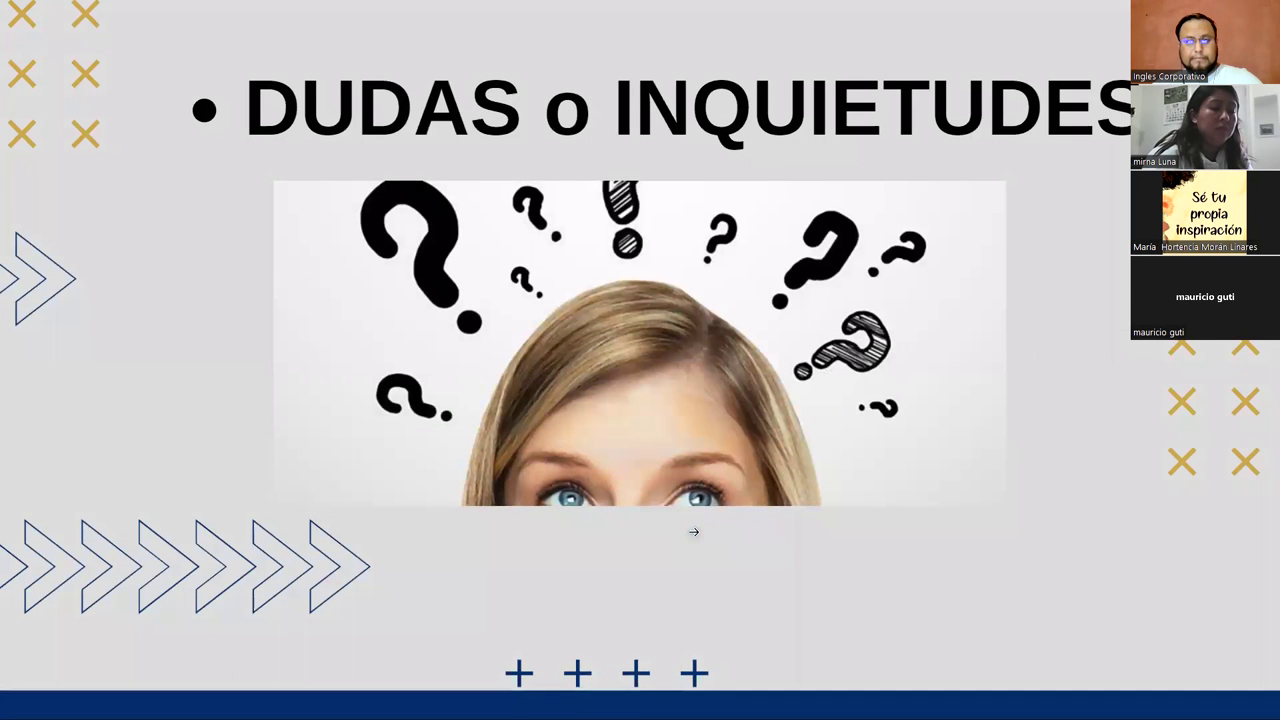
pyautogui.hotkey('alt', 'Tab')
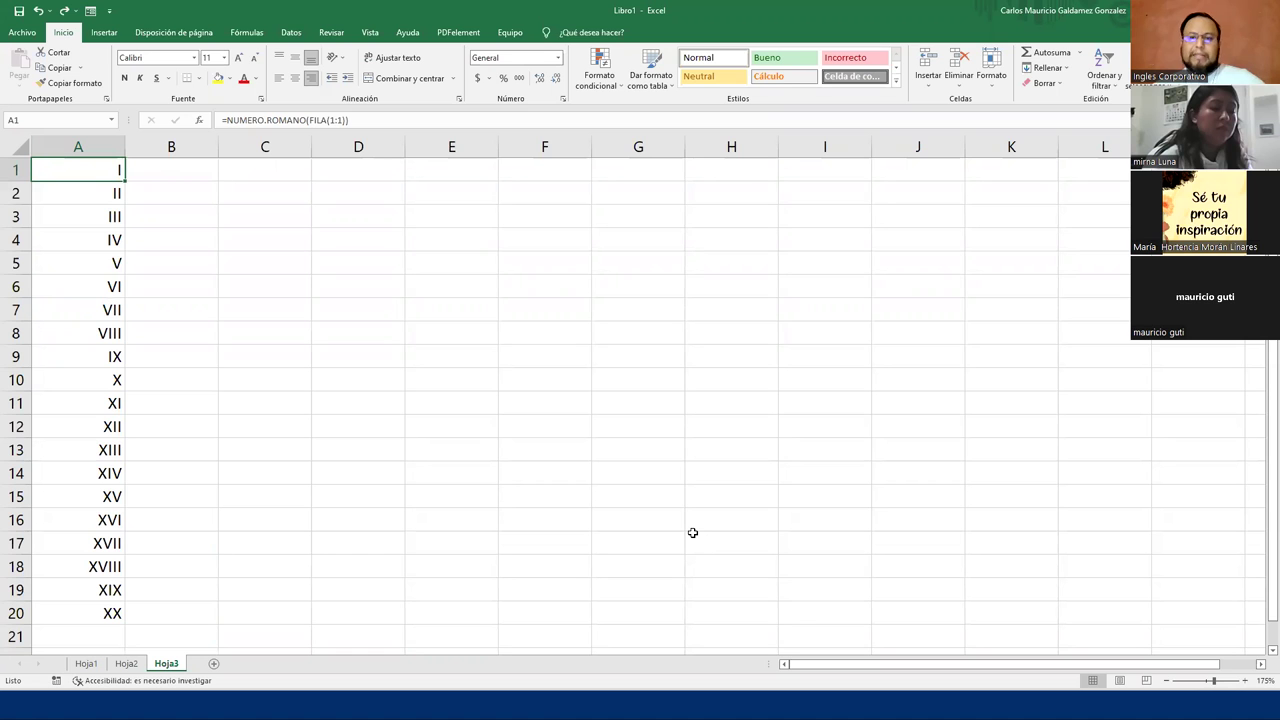
# - Add another blank worksheet after Hoja3, enlarge its display to 175% and select cell A1
pyautogui.click(213, 663)
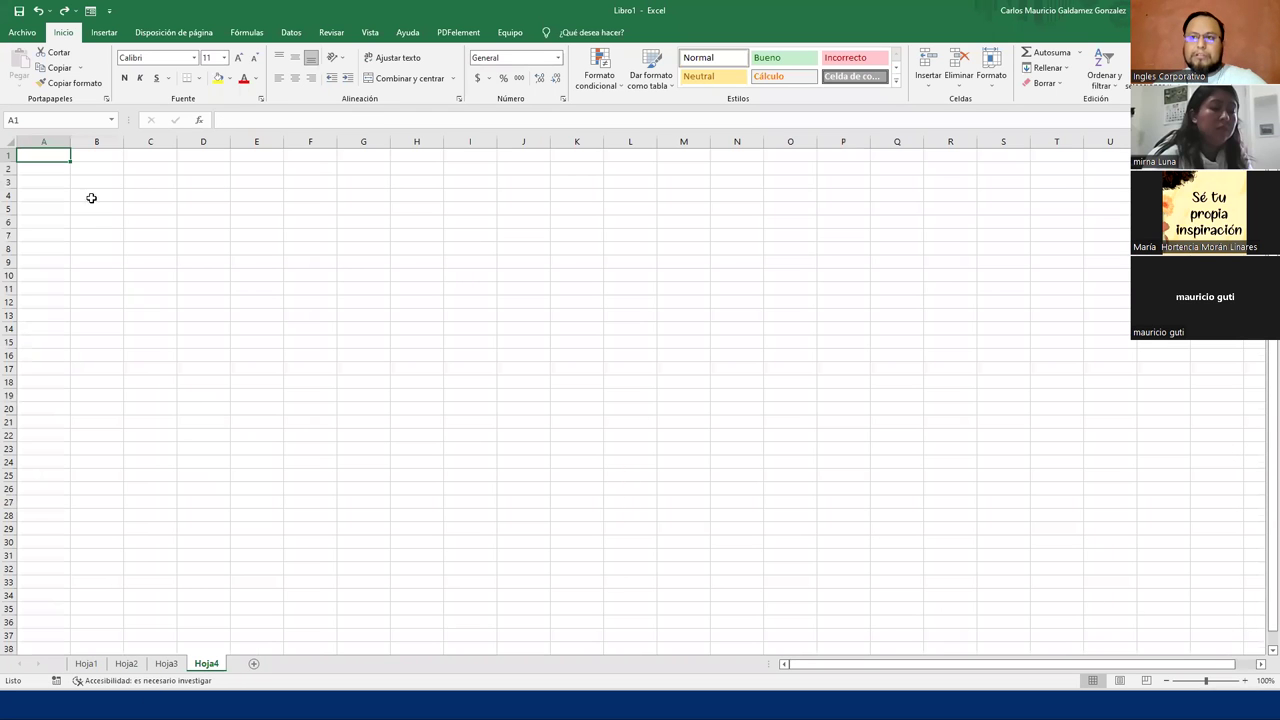
pyautogui.scroll(5, 297, 485)
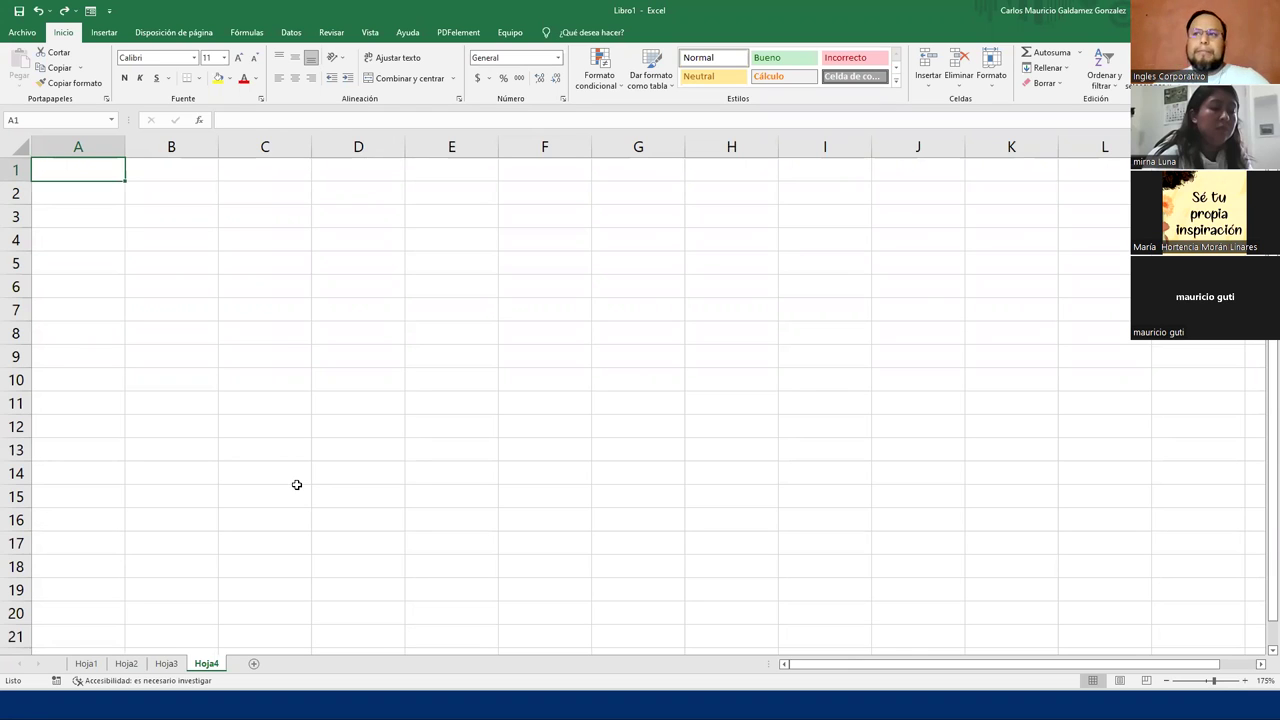
pyautogui.click(153, 201)
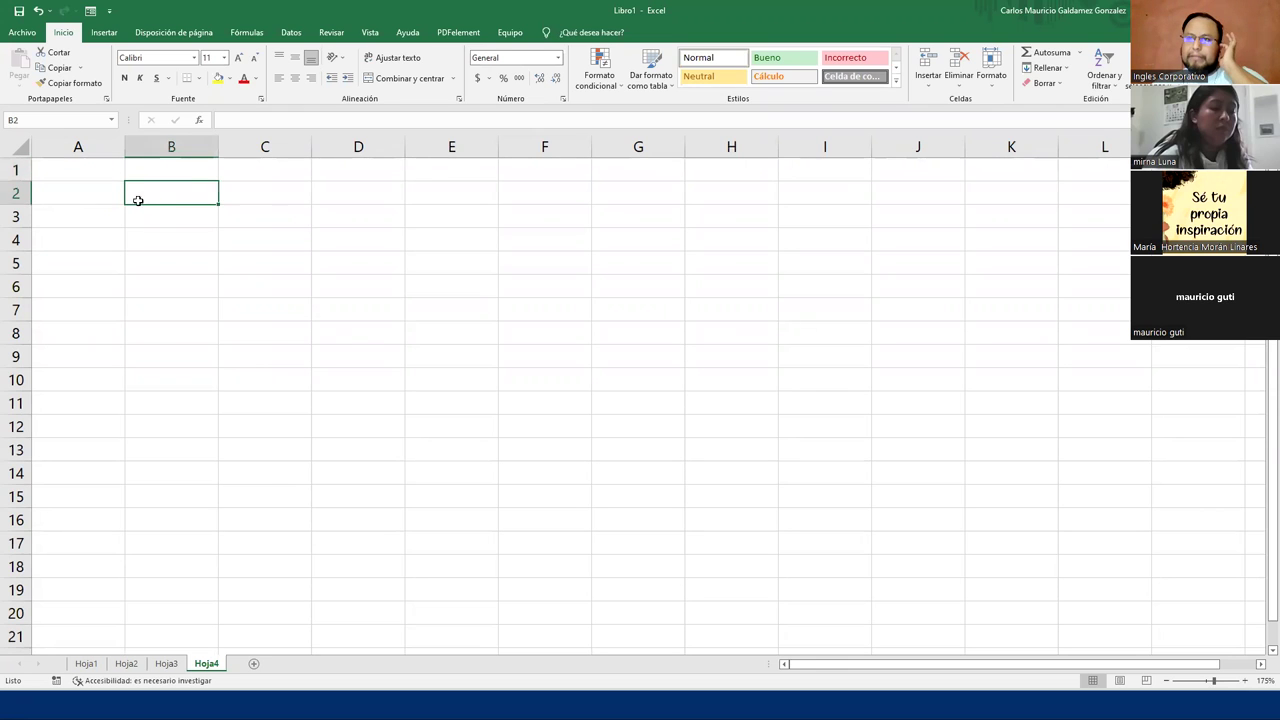
pyautogui.click(105, 192)
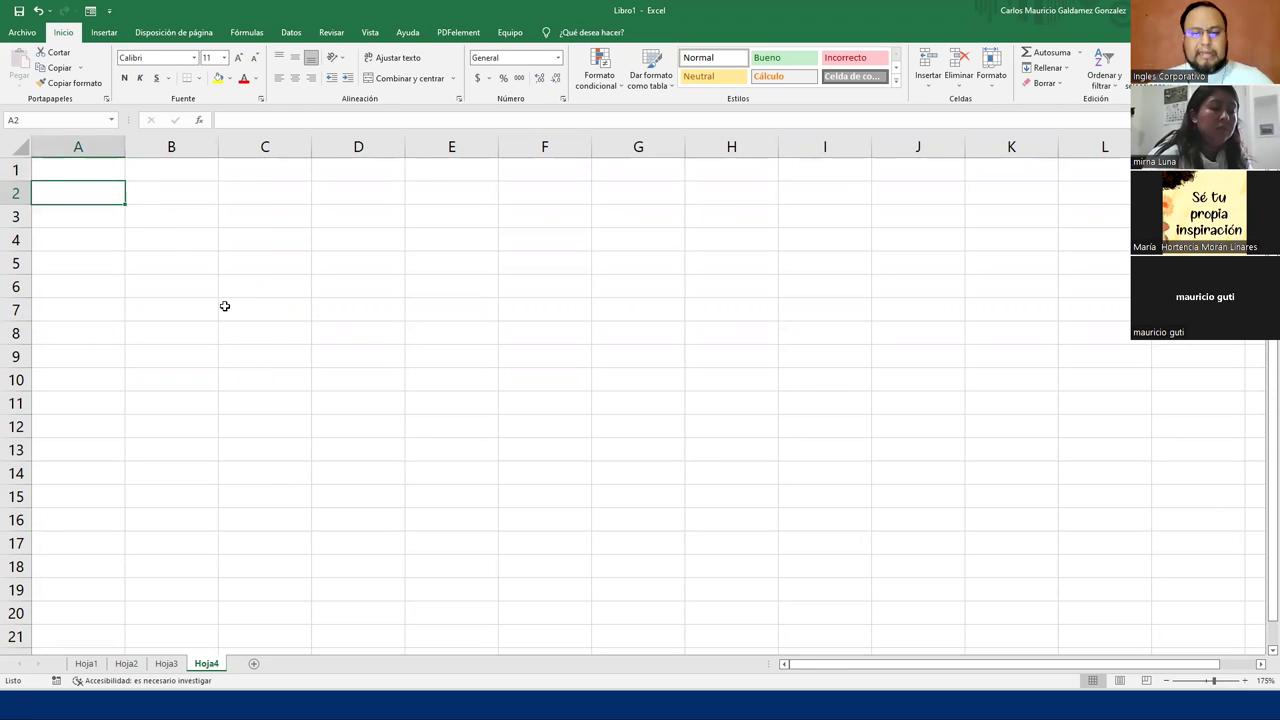
pyautogui.press('Up')
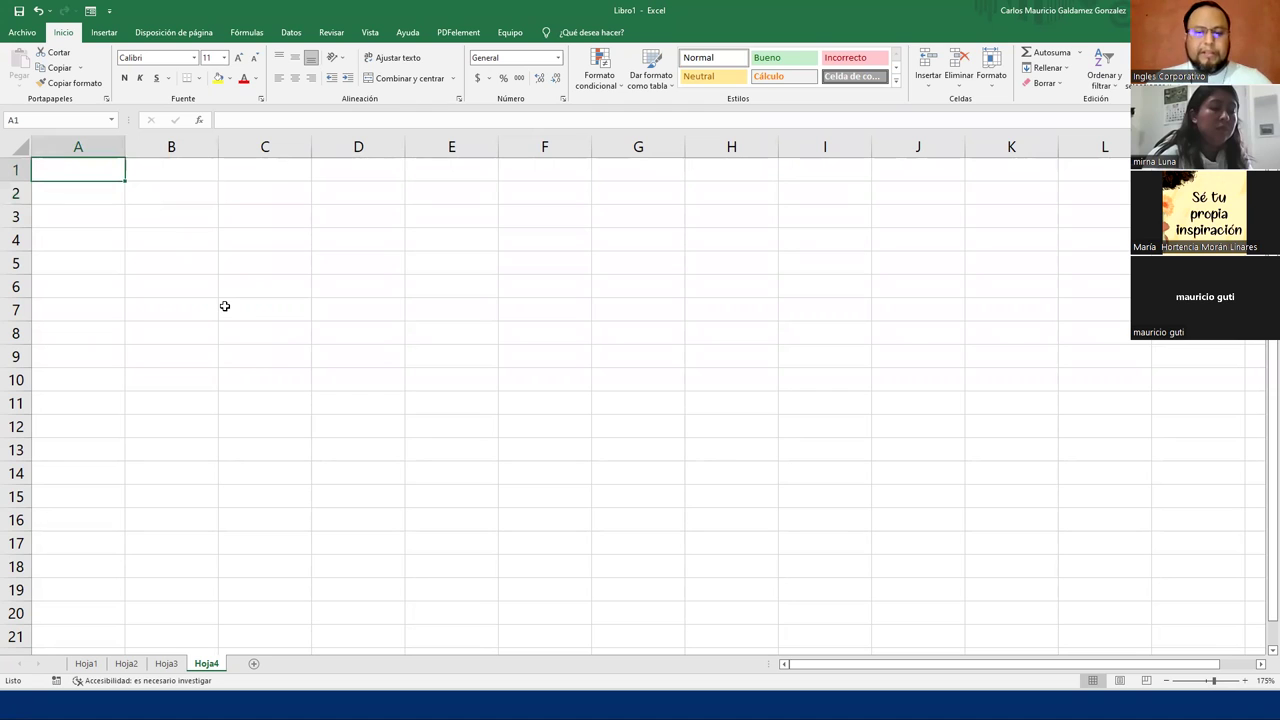
# - Enter the column headers CO in A1 and Primer Nombre in B1
pyautogui.write('Co')
pyautogui.press('BackSpace')
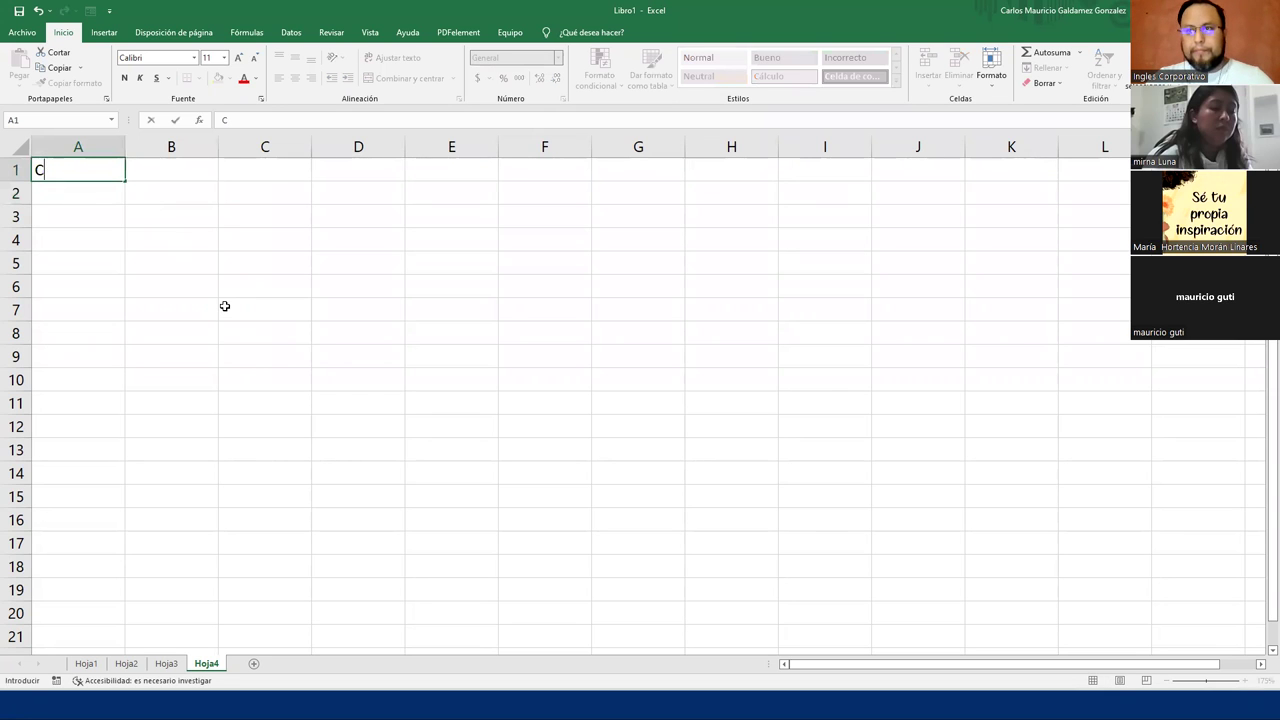
pyautogui.write('O')
pyautogui.press('Tab')
pyautogui.write('Nombre')
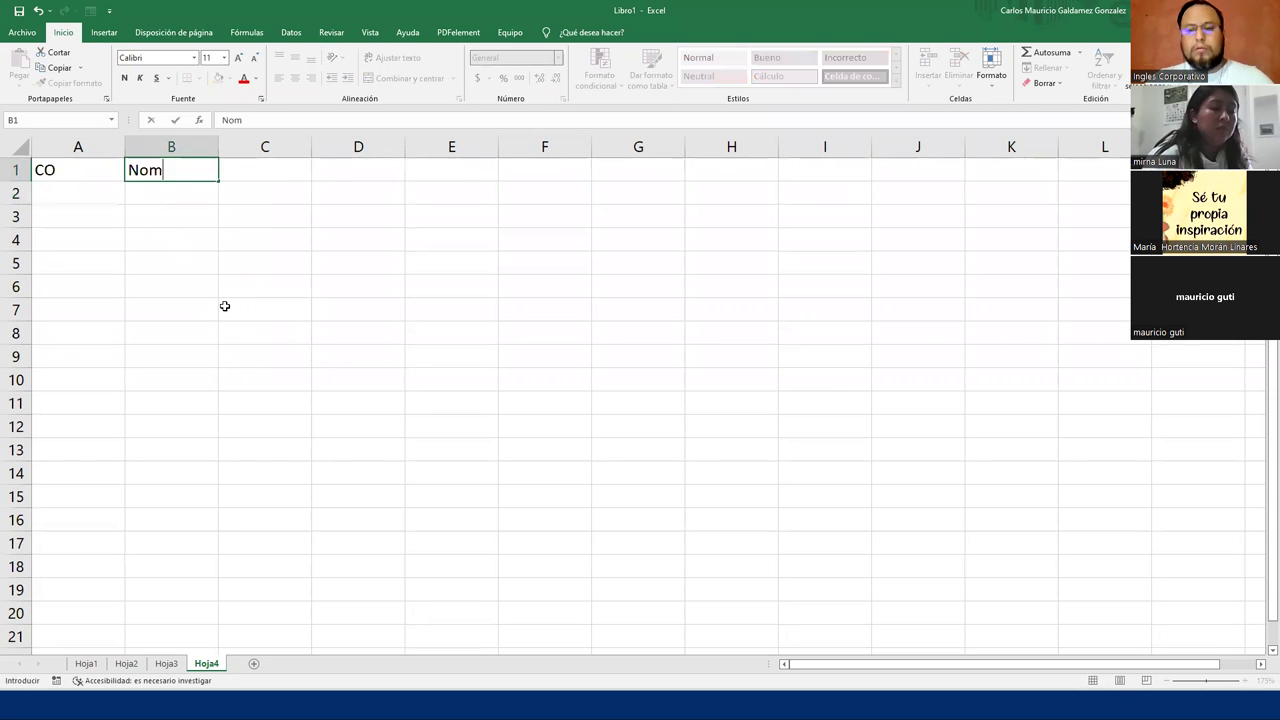
pyautogui.press('BackSpace')
pyautogui.press('BackSpace')
pyautogui.press('BackSpace')
pyautogui.press('BackSpace')
pyautogui.press('BackSpace')
pyautogui.press('BackSpace')
pyautogui.write('P')
pyautogui.press('BackSpace')
pyautogui.write('Primer Nombre')
pyautogui.press('Tab')
# - Enter the headers Segundo Nombre, Primer Apellido and Segundo Apellido in C1 to E1
pyautogui.write('Pri')
pyautogui.press('BackSpace')
pyautogui.press('BackSpace')
pyautogui.press('BackSpace')
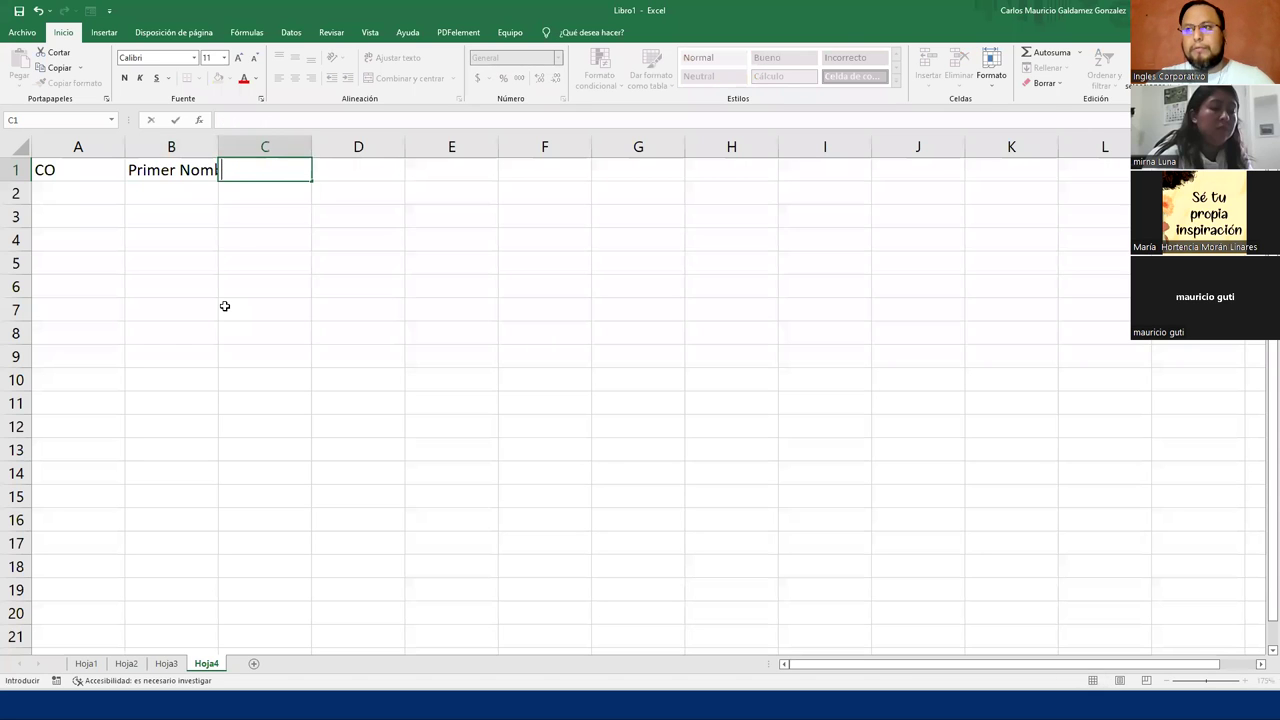
pyautogui.write('Segundo Nomb')
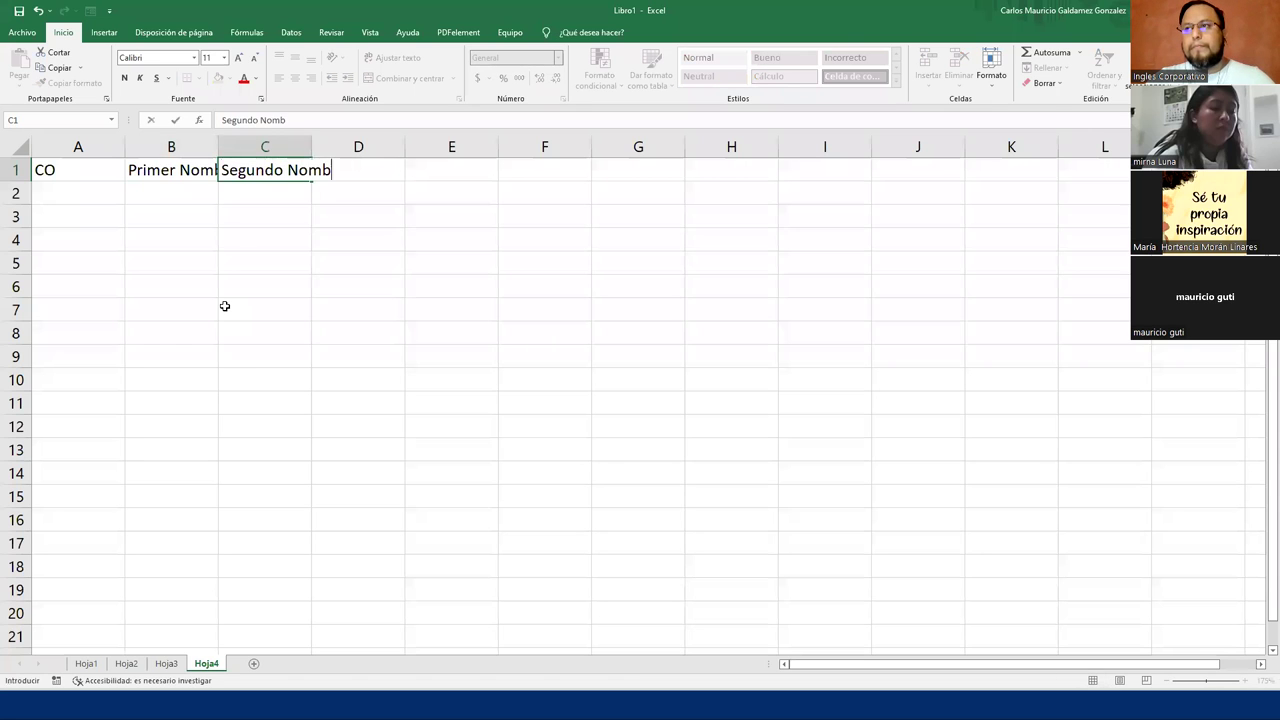
pyautogui.write('re')
pyautogui.press('Tab')
pyautogui.write('Primer Apellido')
pyautogui.press('Tab')
pyautogui.write('Segundo Apellido')
pyautogui.press('Return')
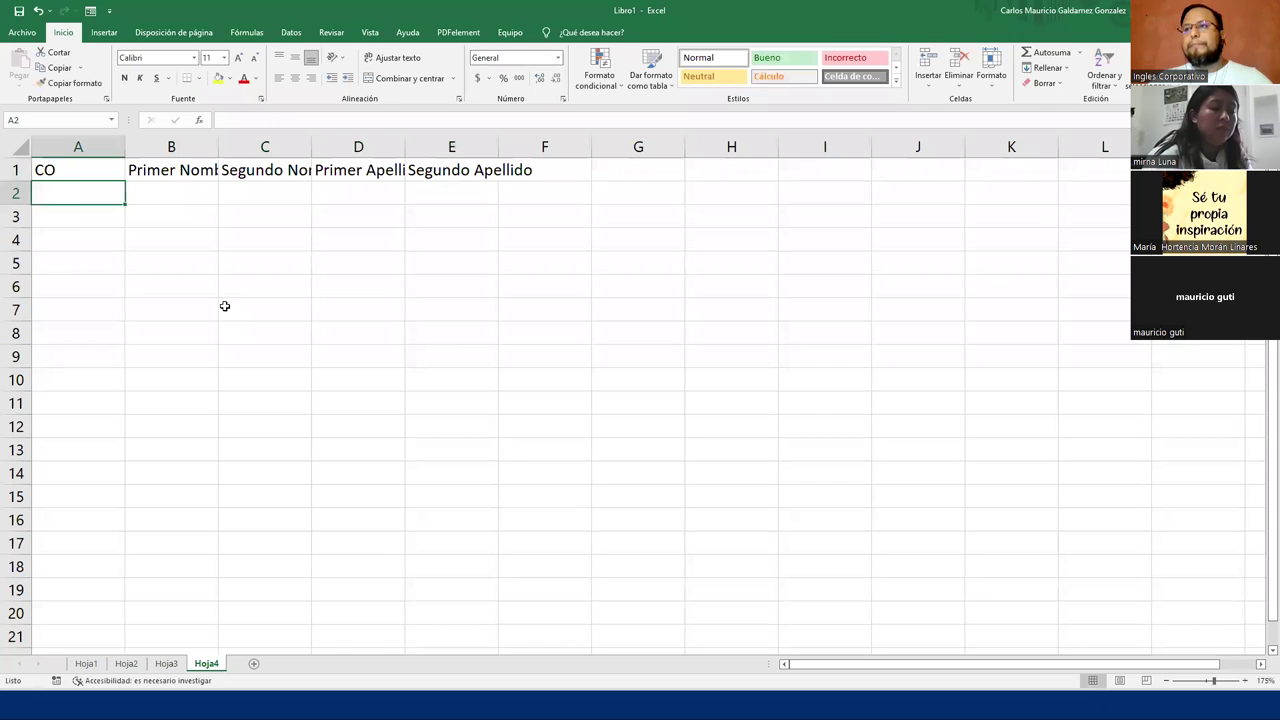
# - Autofit the widths of columns A to E to their header text
pyautogui.doubleClick(125, 147)
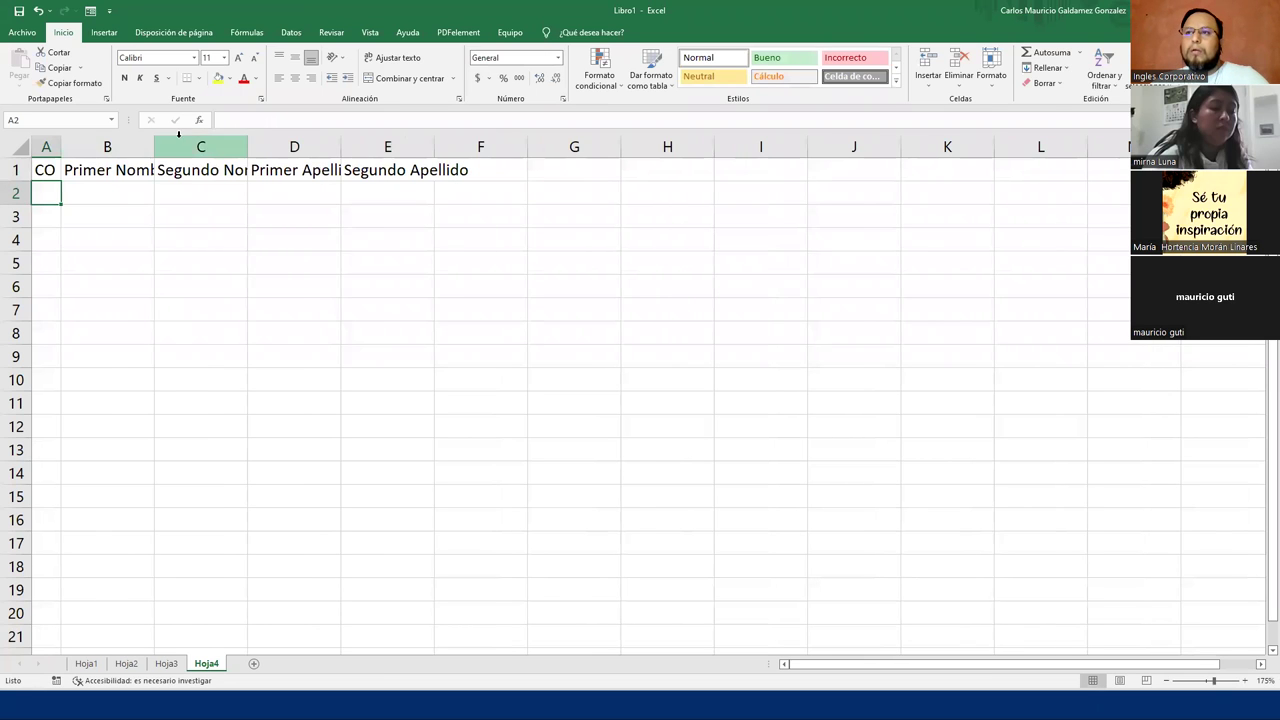
pyautogui.doubleClick(154, 147)
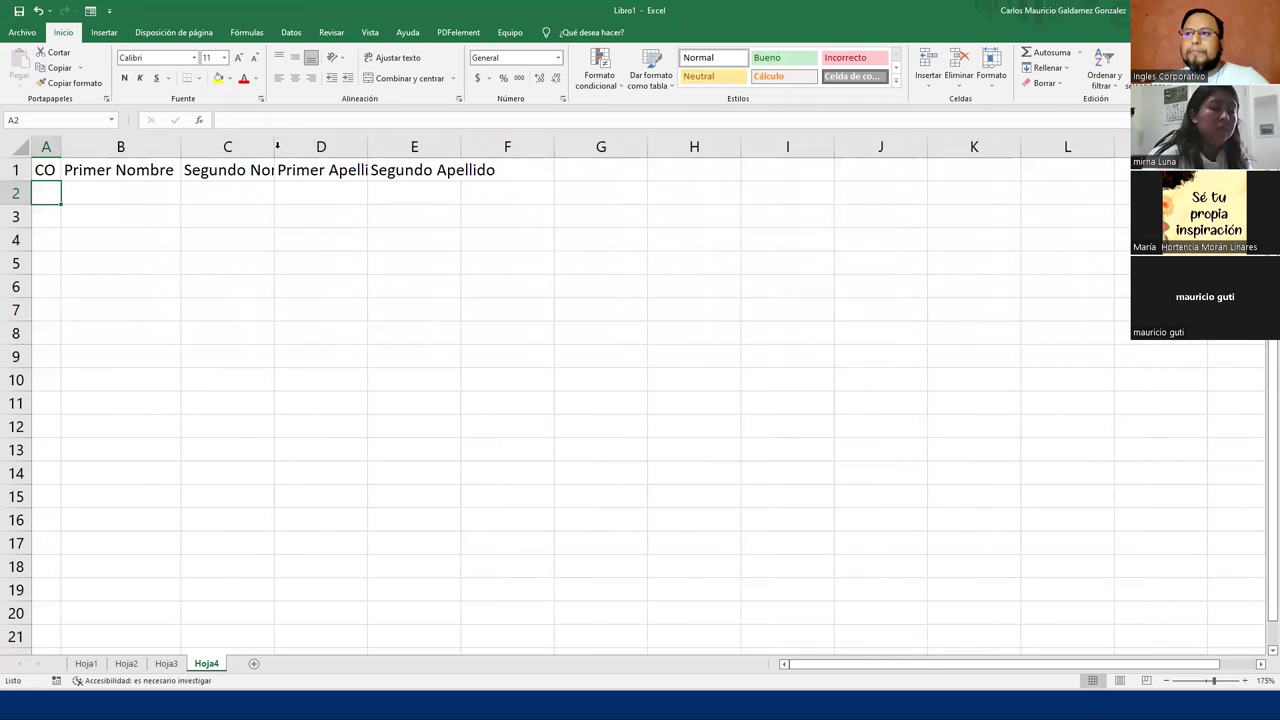
pyautogui.doubleClick(274, 147)
pyautogui.doubleClick(418, 147)
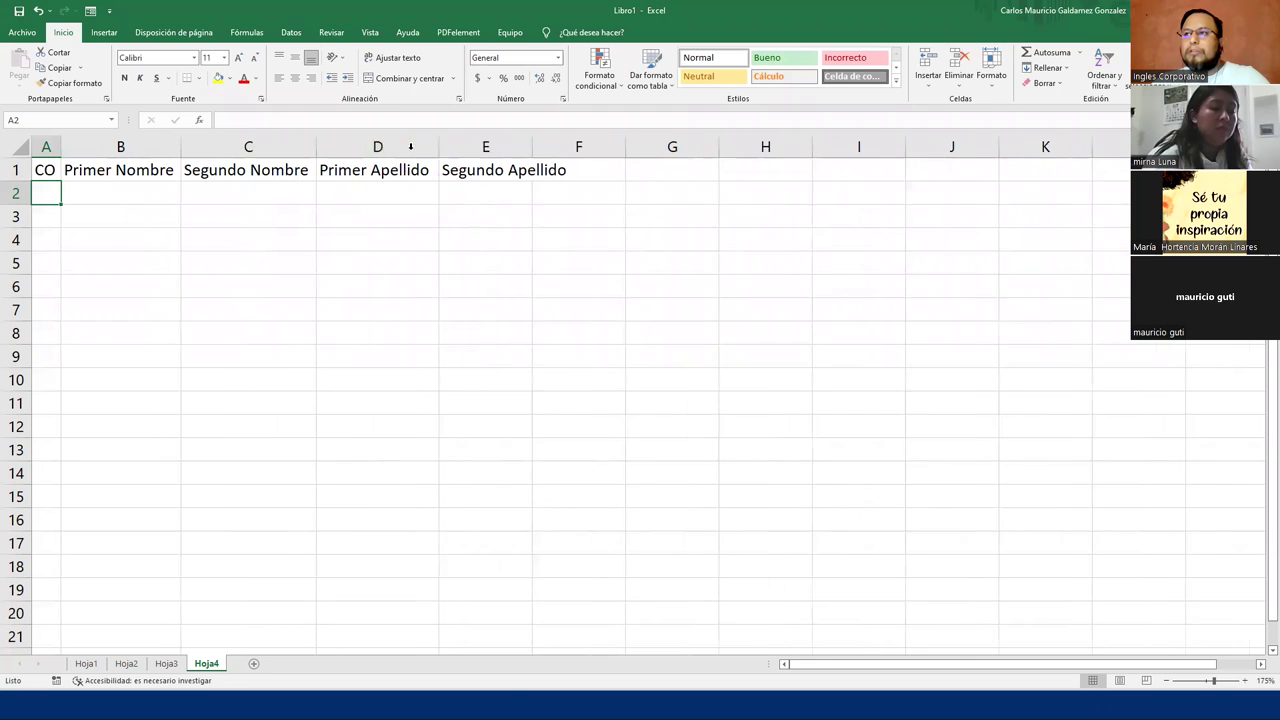
pyautogui.doubleClick(532, 147)
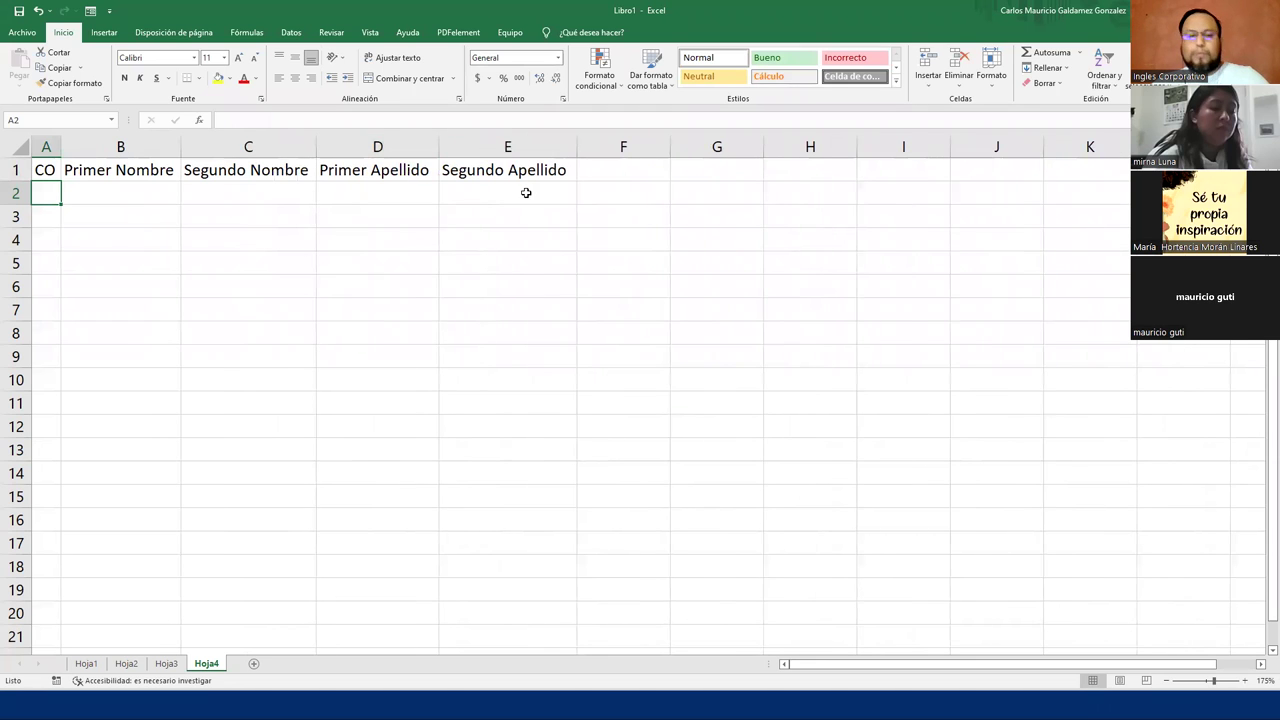
# - Enter the header Email in F1 and select the first data cell under CO
pyautogui.click(625, 170)
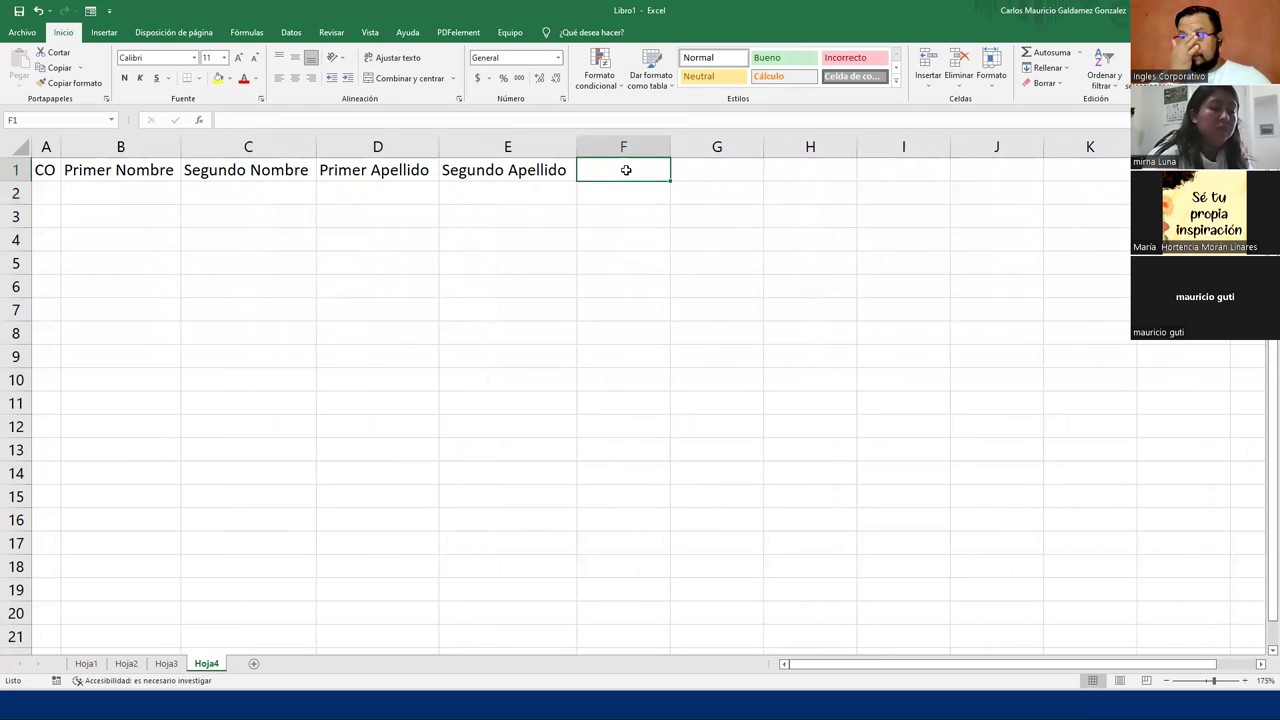
pyautogui.write('Email')
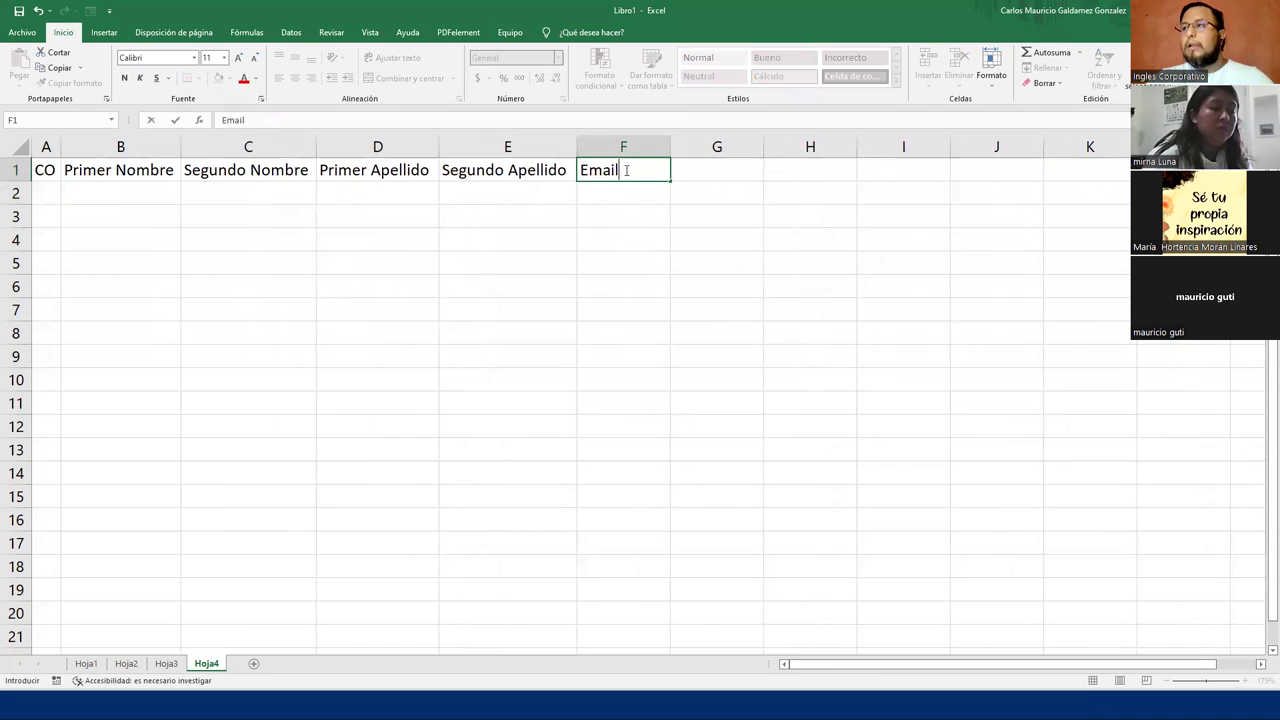
pyautogui.press('Return')
pyautogui.click(41, 195)
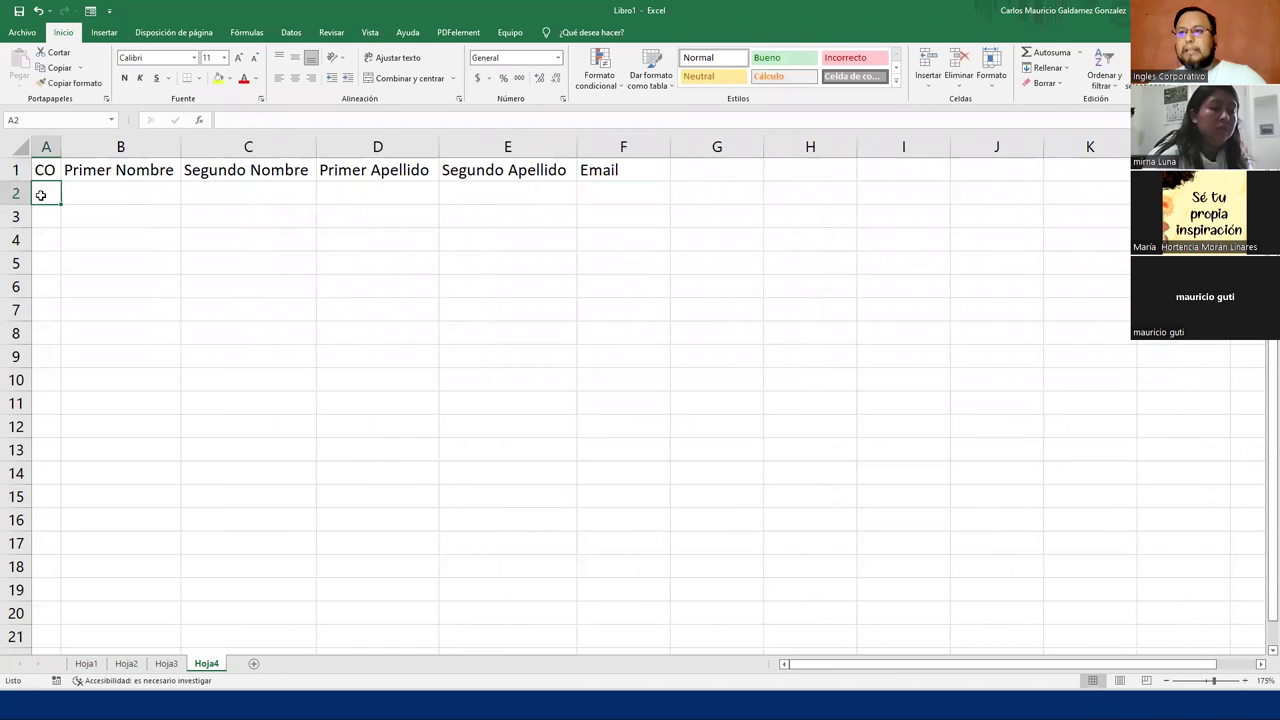
# - Number the records 1 to 5 in A2 to A6 and enter the first person's first name in B2
pyautogui.write('1 2 3 4 5')
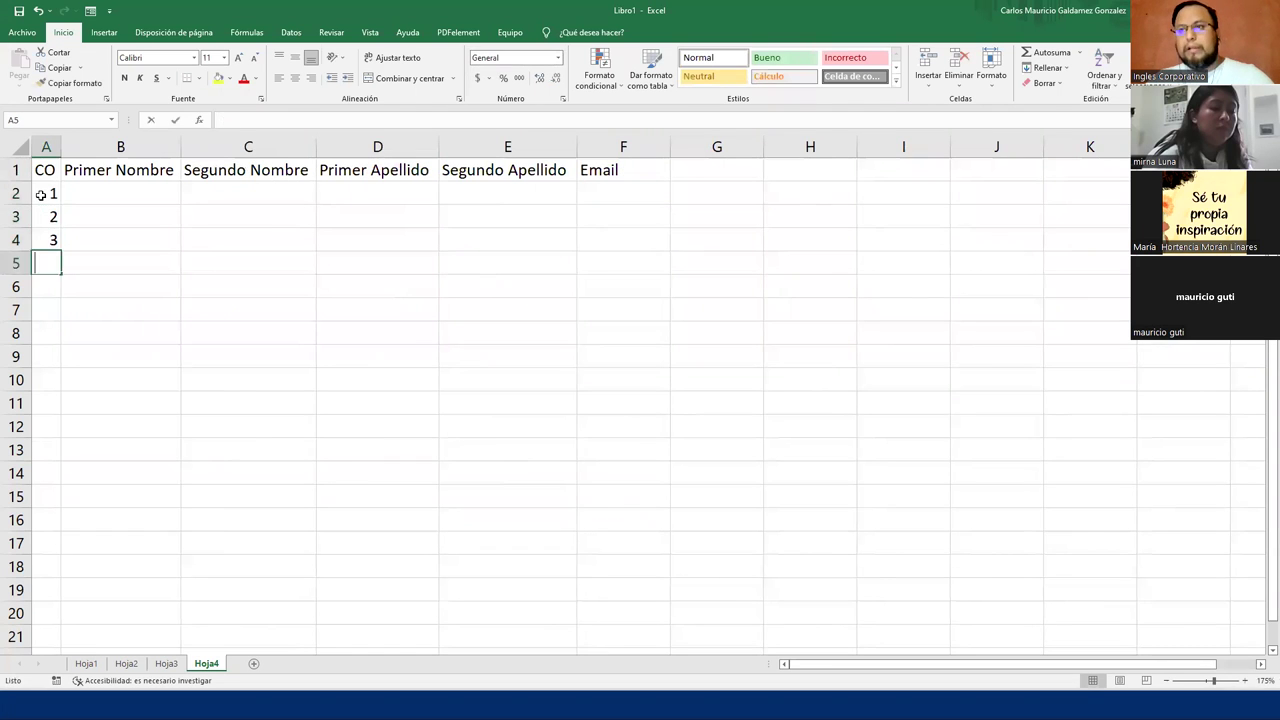
pyautogui.click(116, 186)
pyautogui.write('Juna')
pyautogui.press('Return')
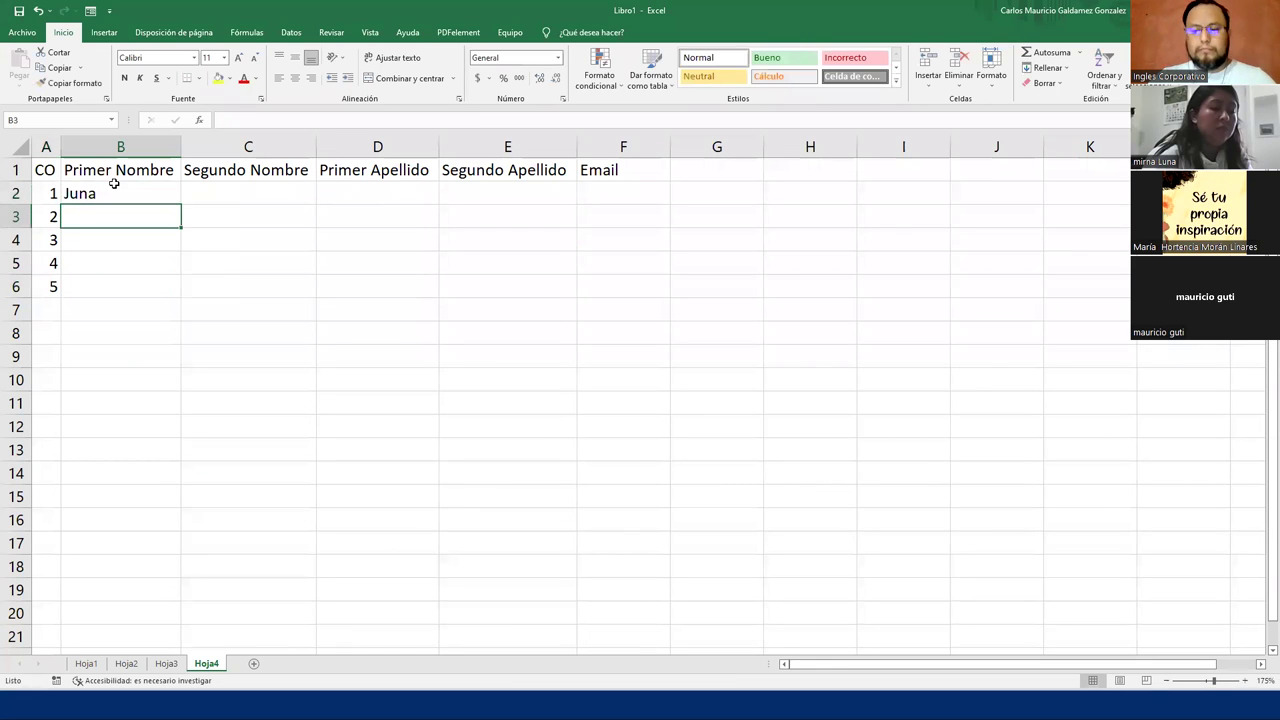
pyautogui.doubleClick(114, 186)
pyautogui.press('BackSpace')
pyautogui.press('BackSpace')
pyautogui.write('ana')
# - Enter the first person's second name and both surnames in C2 to E2
pyautogui.press('Tab')
pyautogui.write('Elizabeth')
pyautogui.press('Tab')
pyautogui.write('Carm')
pyautogui.press('BackSpace')
pyautogui.write('doza')
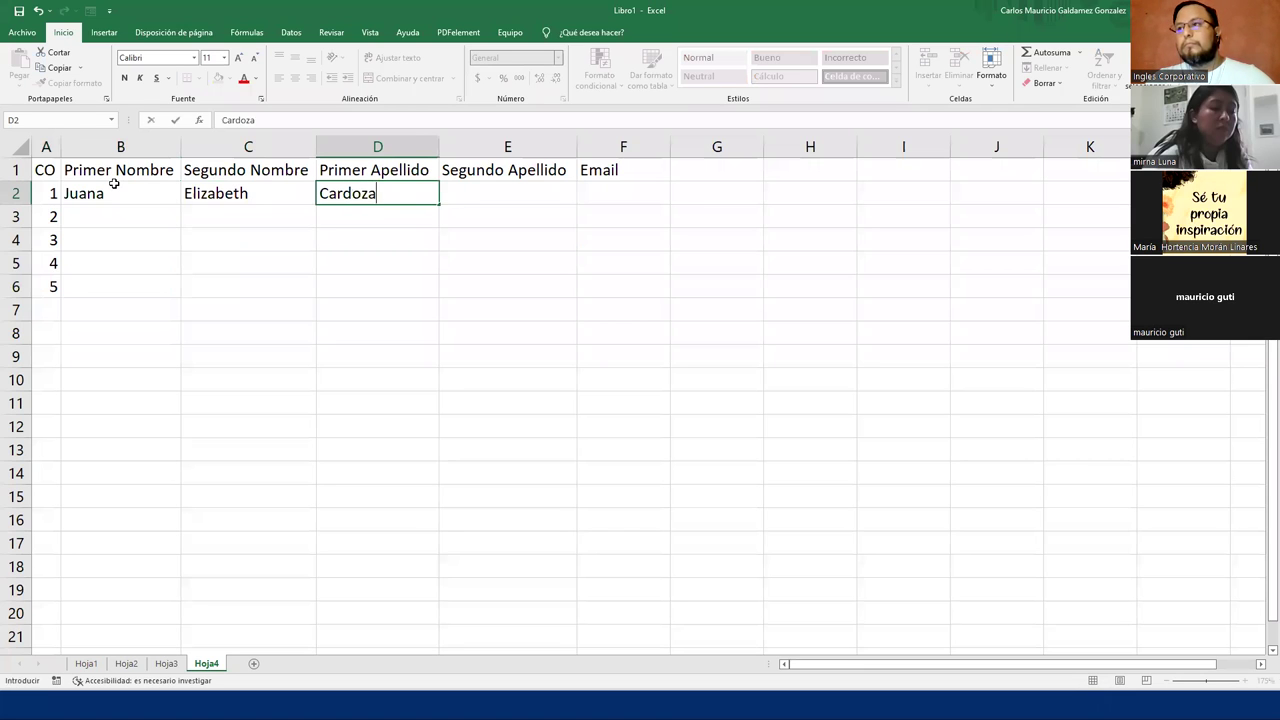
pyautogui.press('Tab')
pyautogui.write('Montes')
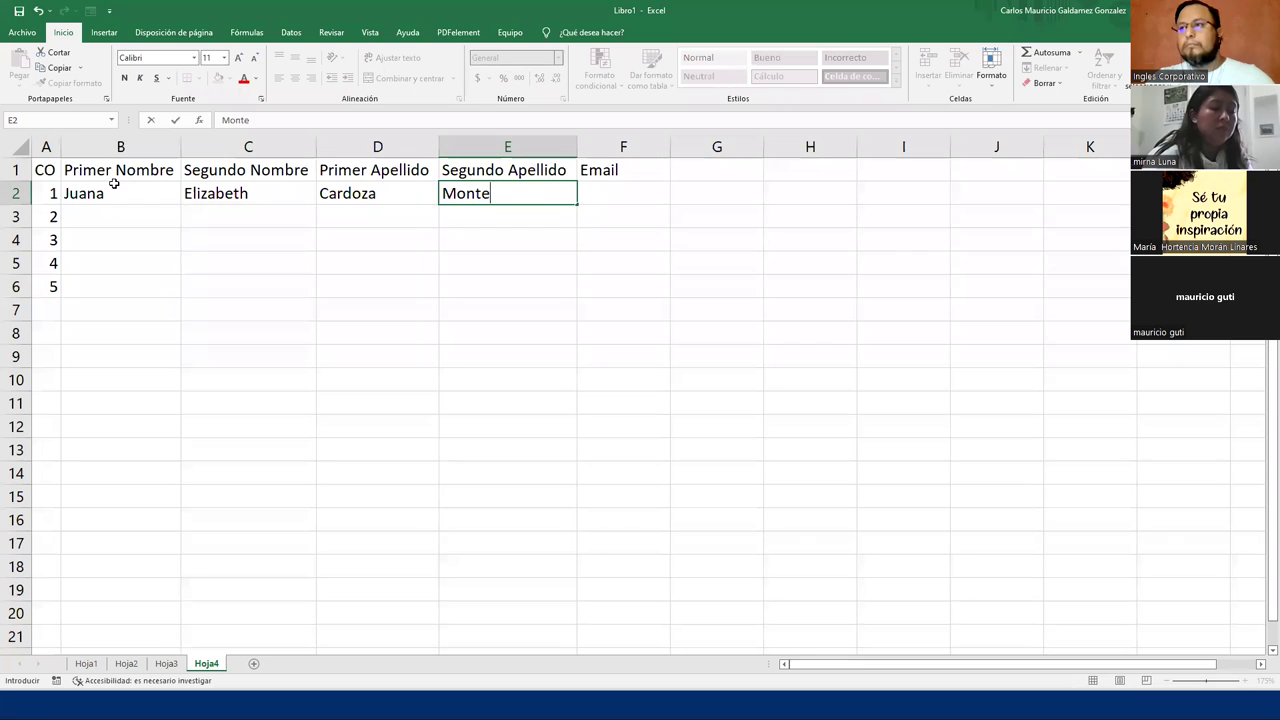
pyautogui.press('Return')
# - Enter the second person's first name in B3 and second name in C3
pyautogui.write('Luis Ernes')
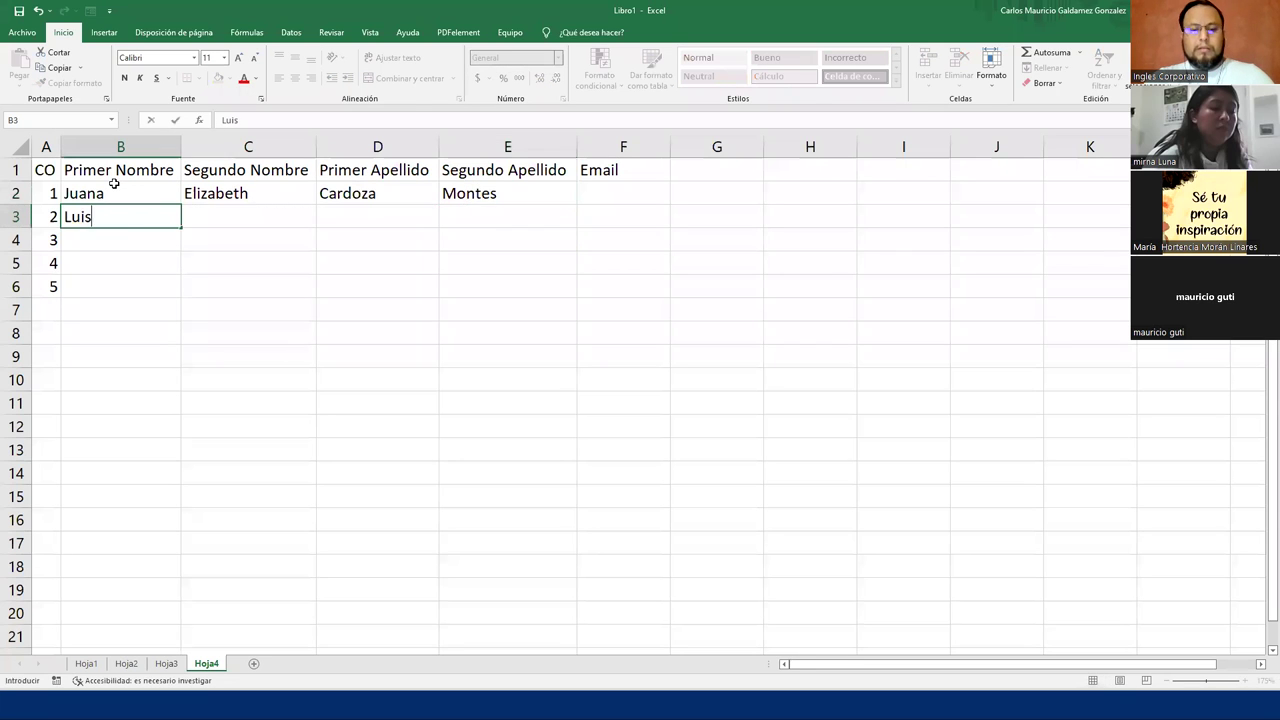
pyautogui.press('BackSpace')
pyautogui.press('BackSpace')
pyautogui.press('BackSpace')
pyautogui.press('BackSpace')
pyautogui.press('BackSpace')
pyautogui.press('BackSpace')
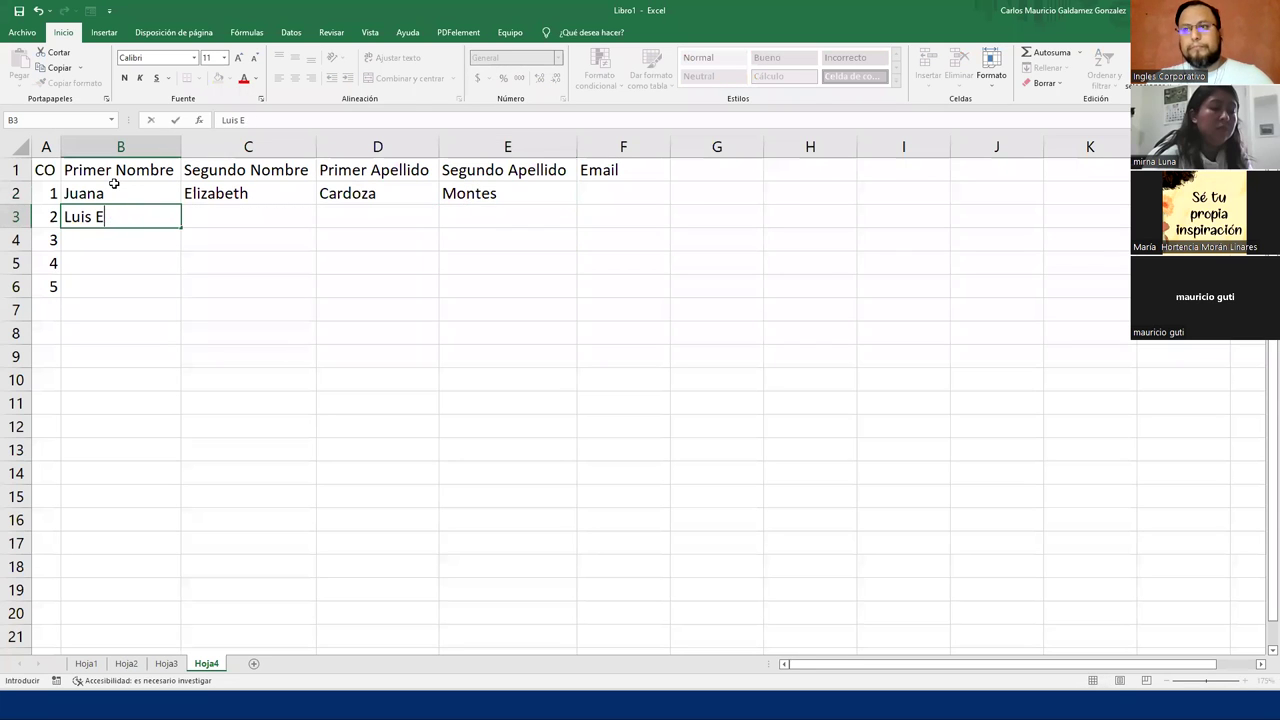
pyautogui.press('Tab')
pyautogui.write('Ernesto')
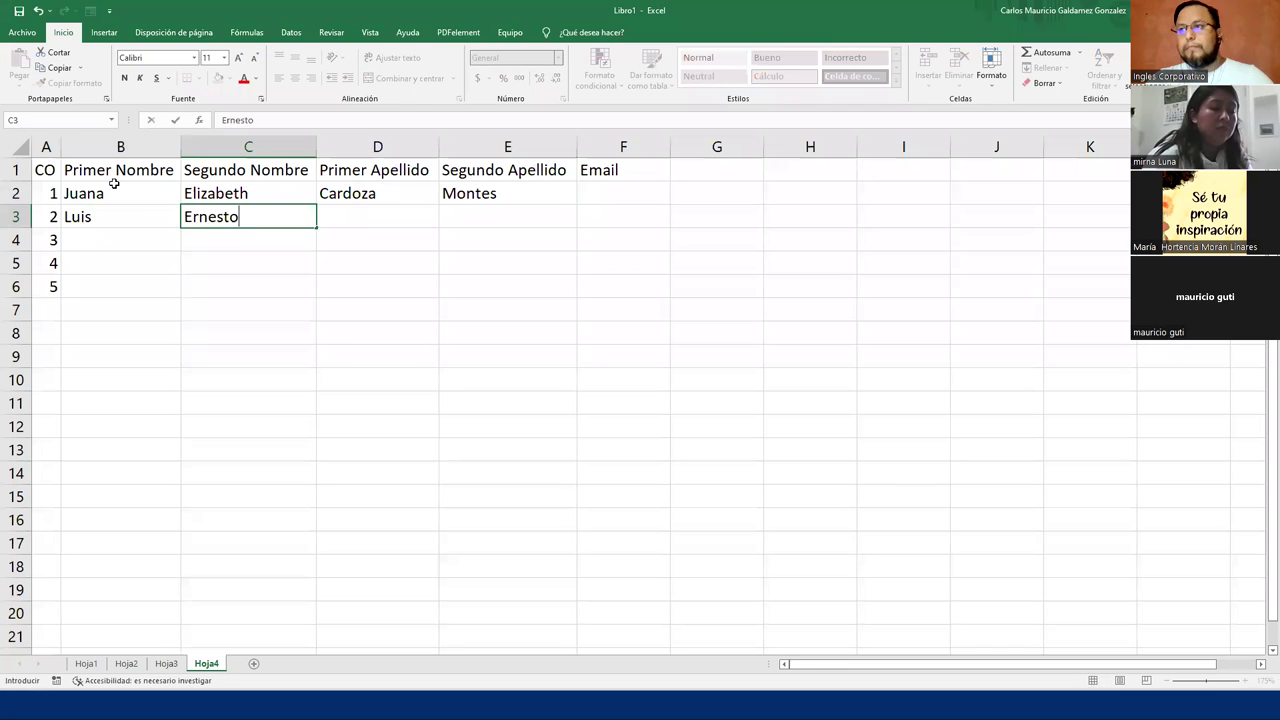
# - Enter the second person's two surnames in D3 and E3
pyautogui.press('Tab')
pyautogui.write('Mel')
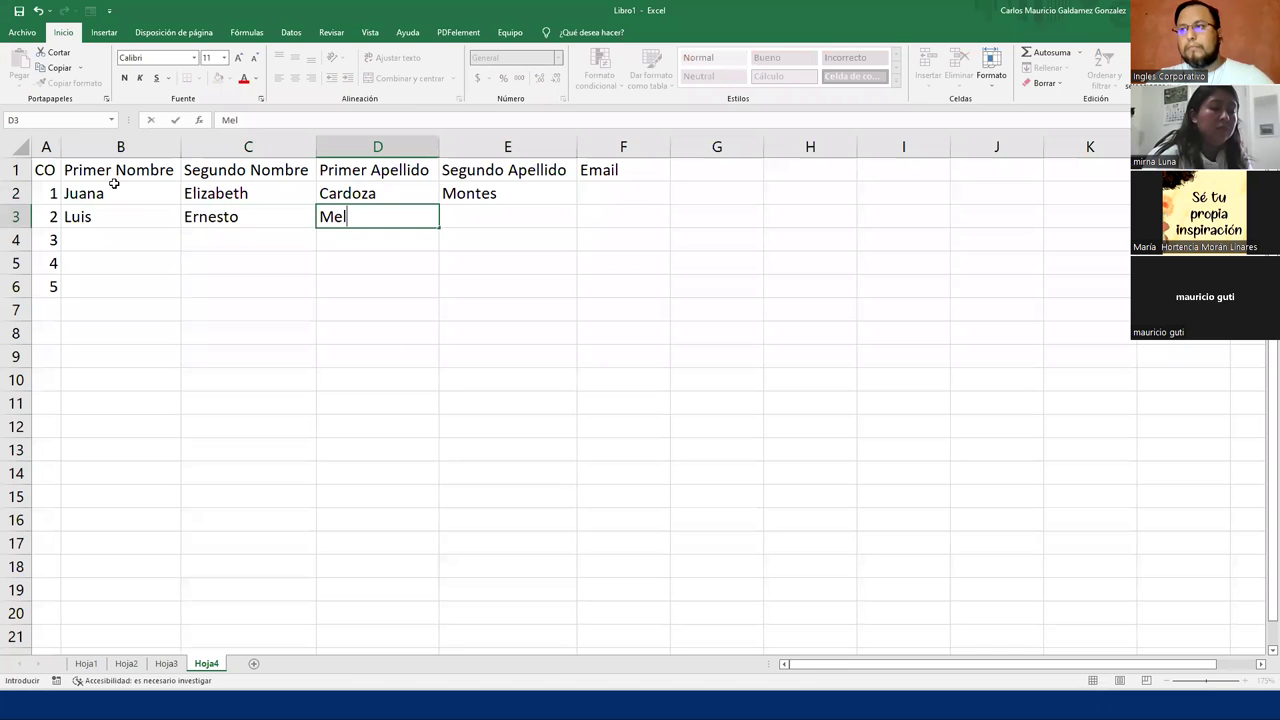
pyautogui.write('dez')
pyautogui.press('Tab')
pyautogui.write('Corban')
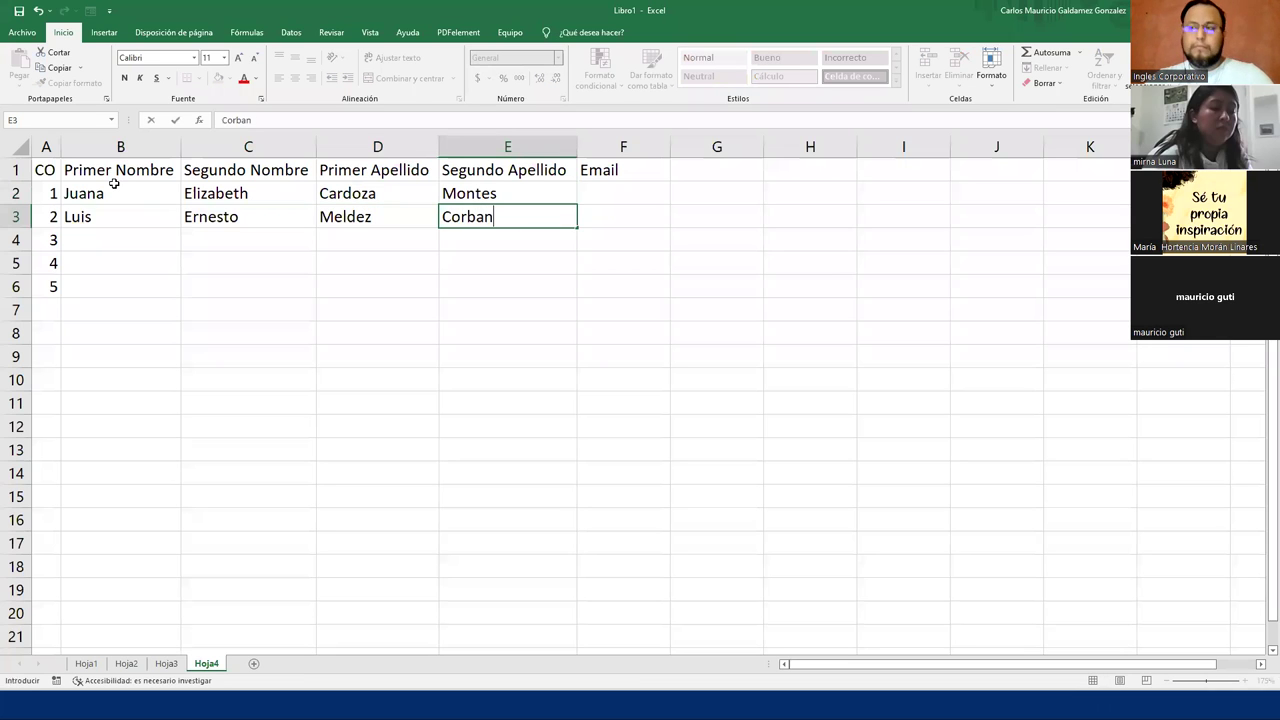
pyautogui.press('Return')
# - Fill B4 to E4 with the third person's first name, second name and both surnames
pyautogui.write('Ignacio')
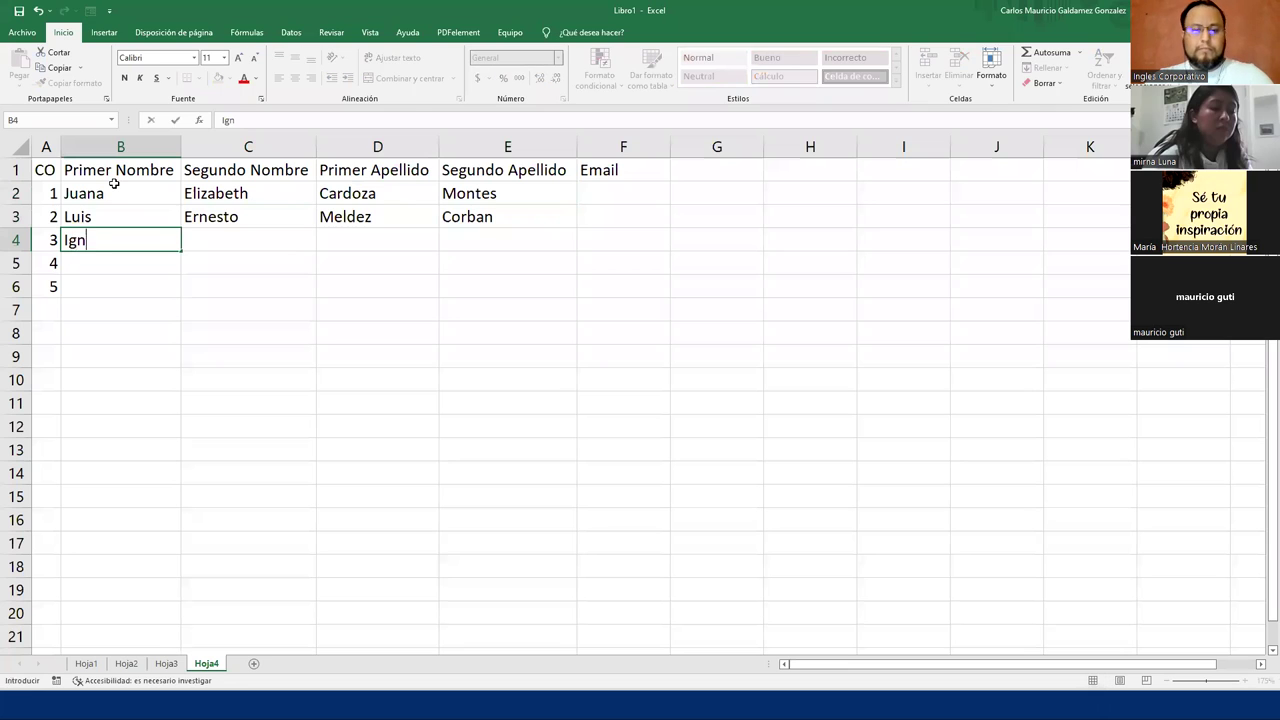
pyautogui.press('Tab')
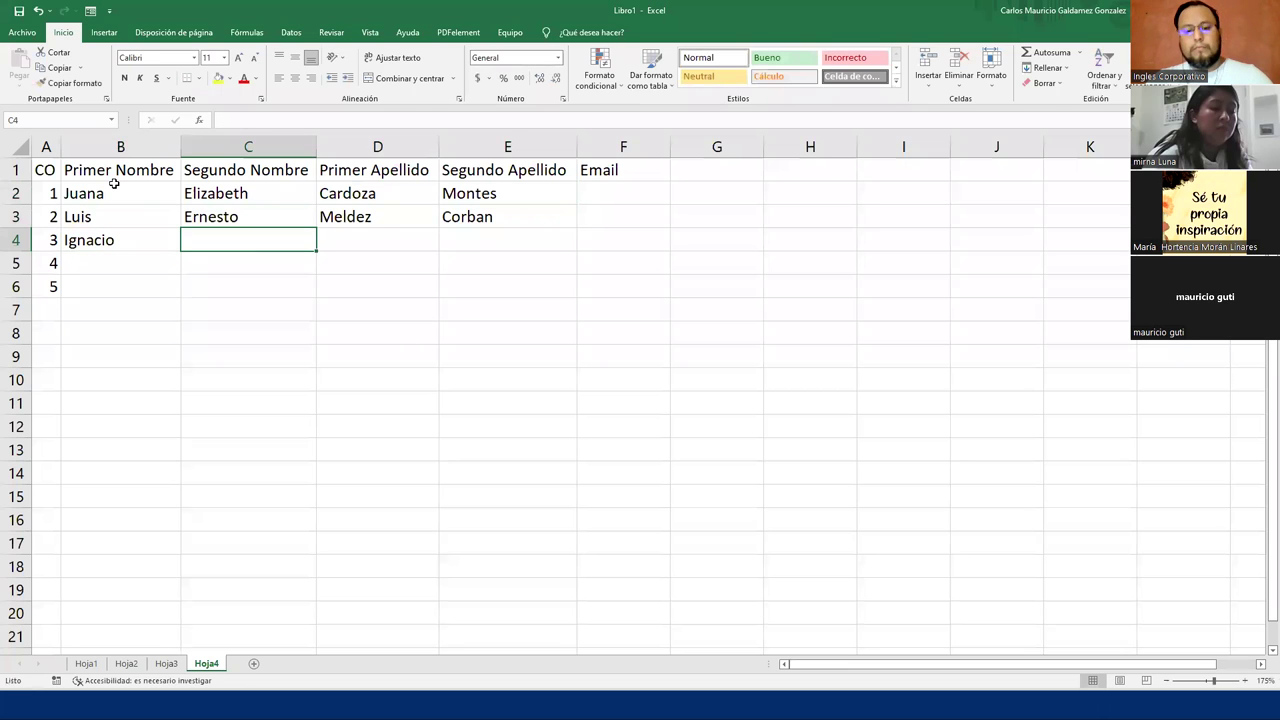
pyautogui.write('Al')
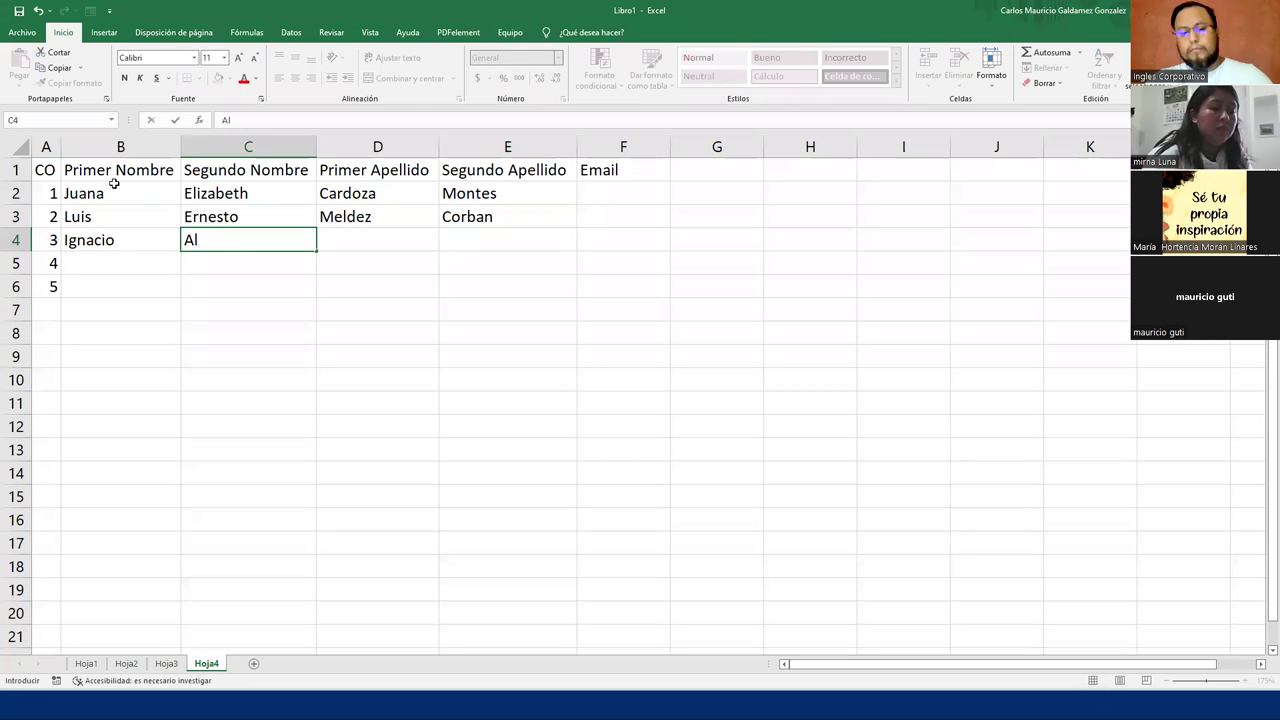
pyautogui.write('deran')
pyautogui.press('Tab')
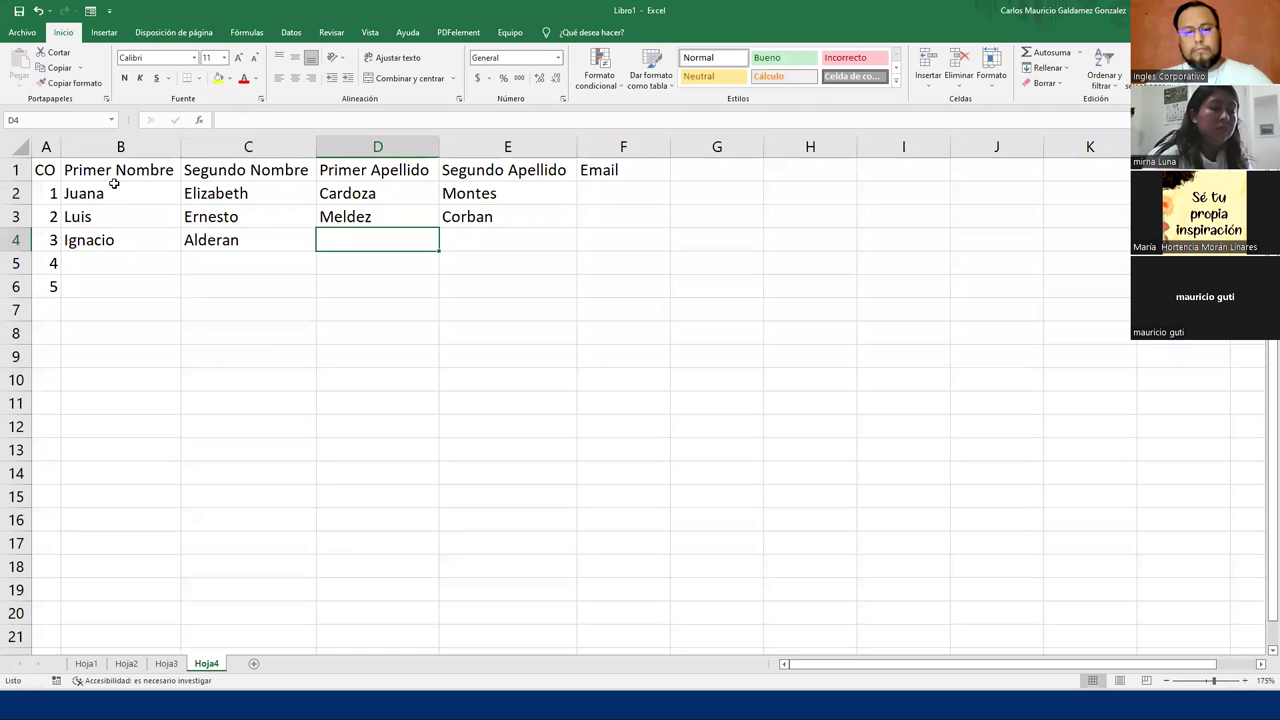
pyautogui.write('Solano')
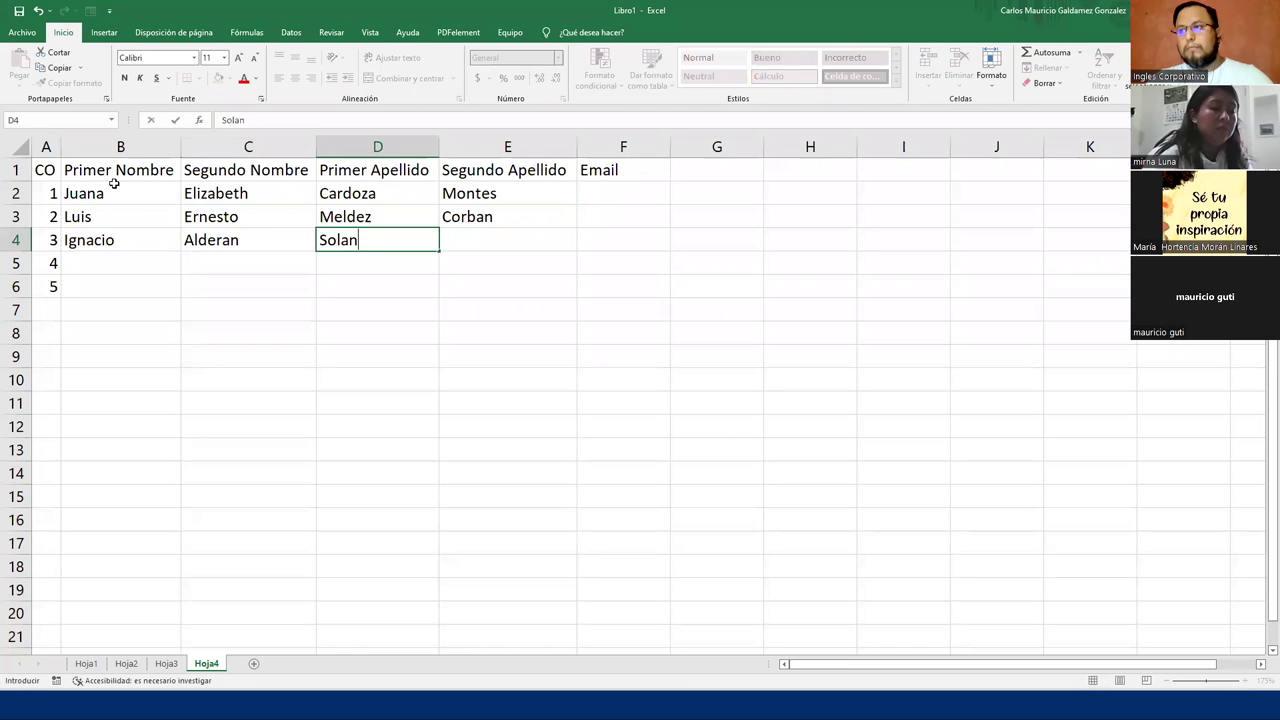
pyautogui.press('Tab')
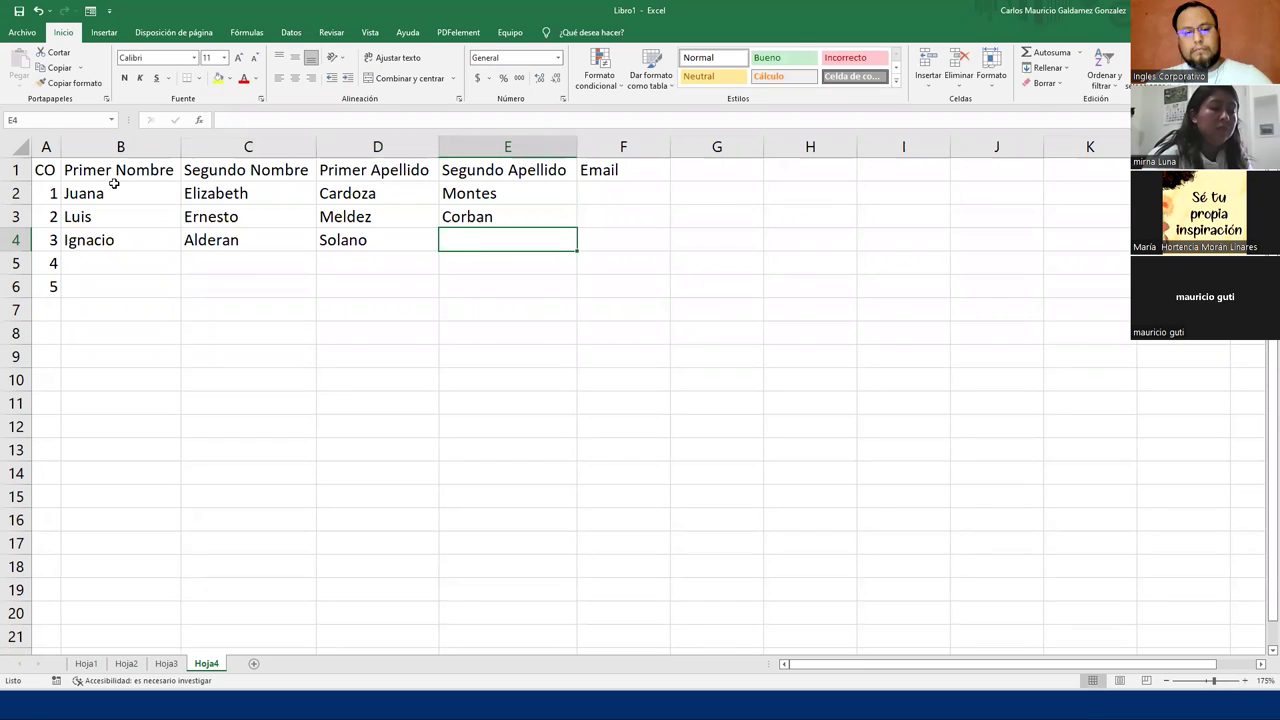
pyautogui.write('ZO')
pyautogui.press('BackSpace')
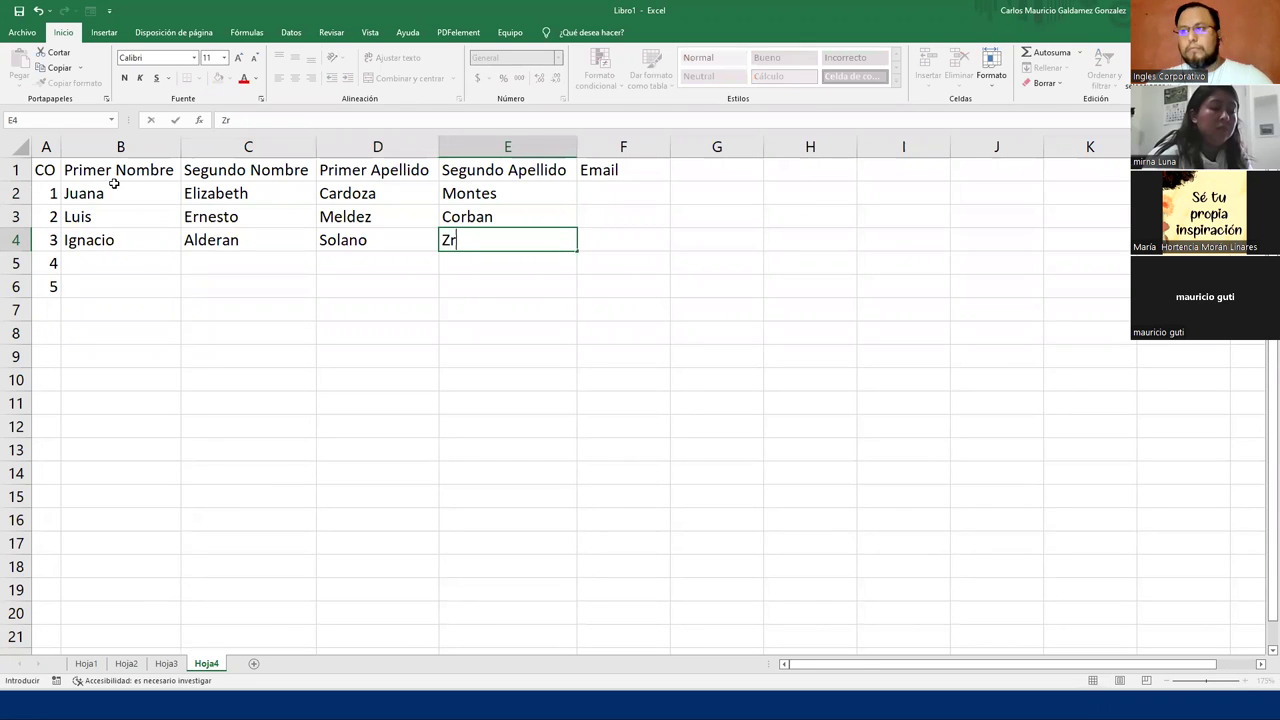
pyautogui.write('orban')
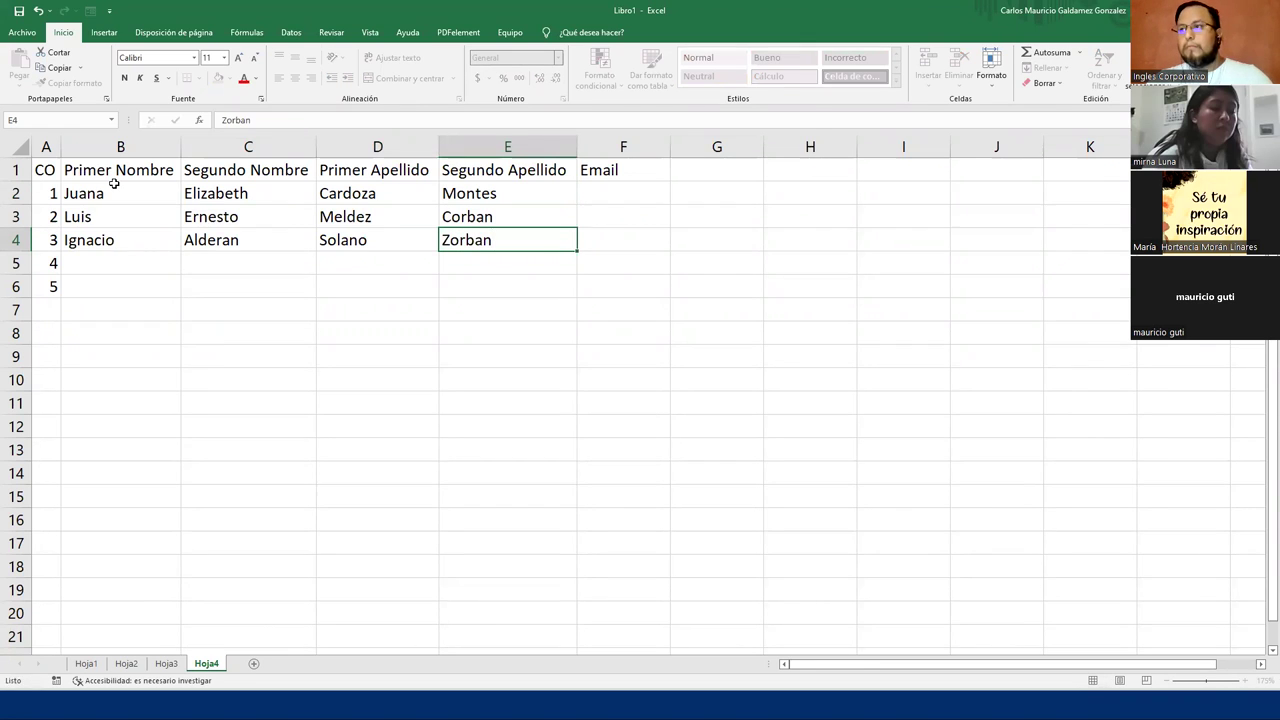
pyautogui.press('Return')
# - Fill B5 to E5 with the fourth person's first name, second name and both surnames
pyautogui.write('Mario')
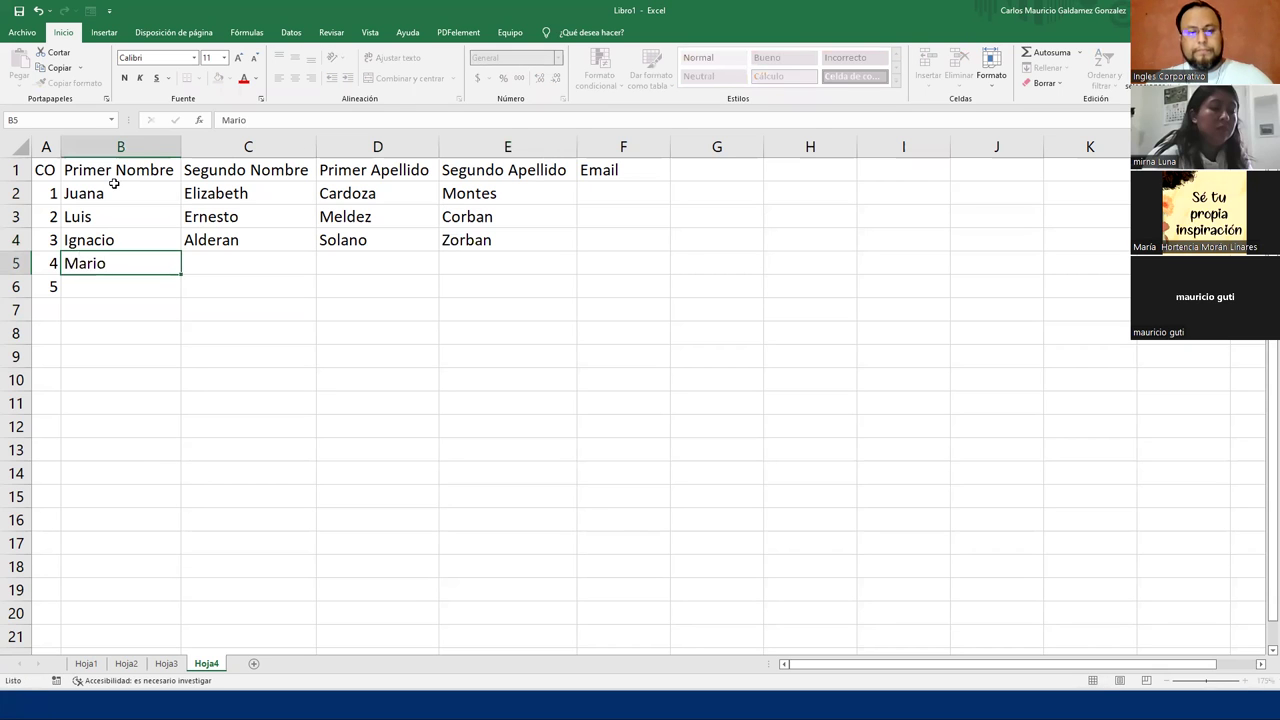
pyautogui.press('Tab')
pyautogui.write('Edwin')
pyautogui.press('Tab')
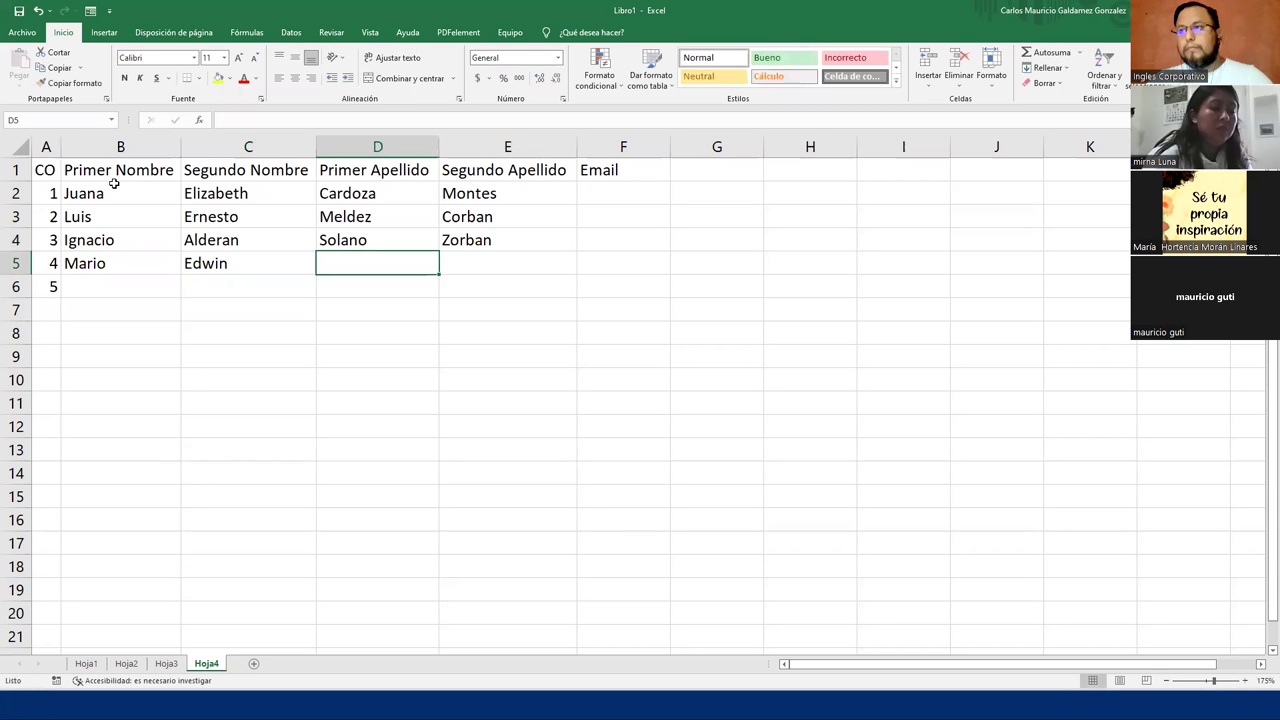
pyautogui.write('Quijano')
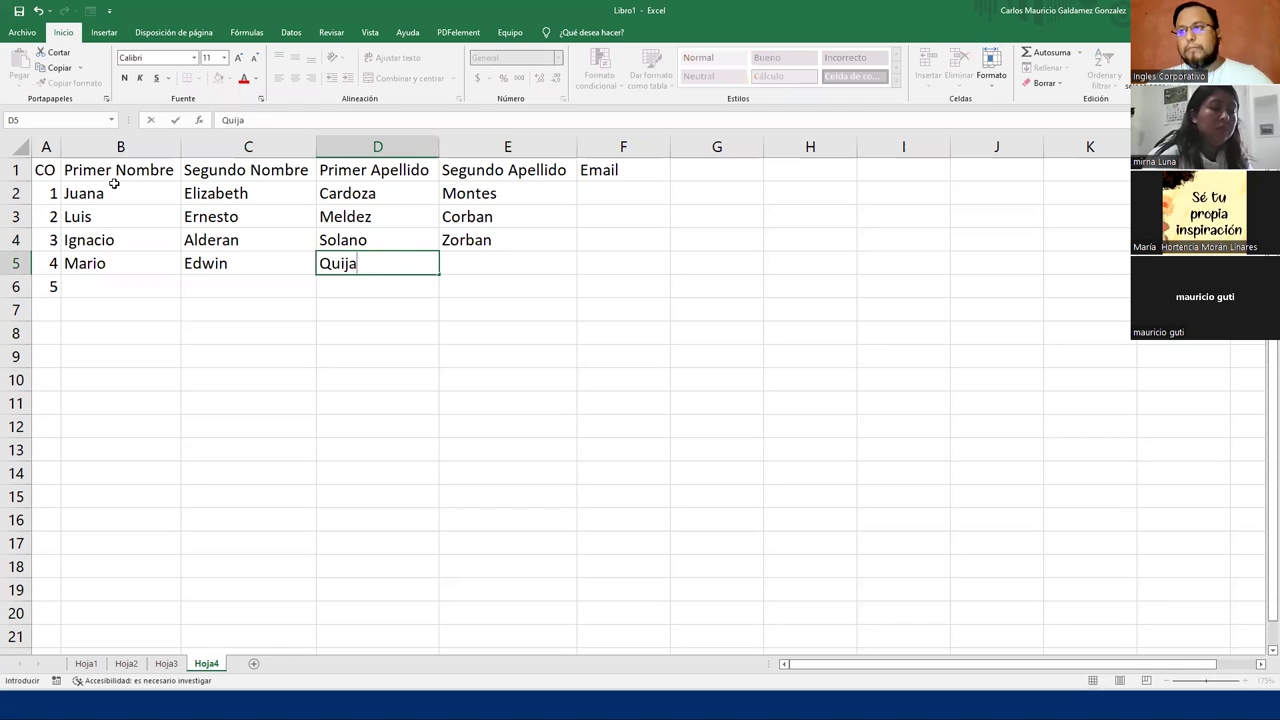
pyautogui.press('Tab')
pyautogui.write('Co')
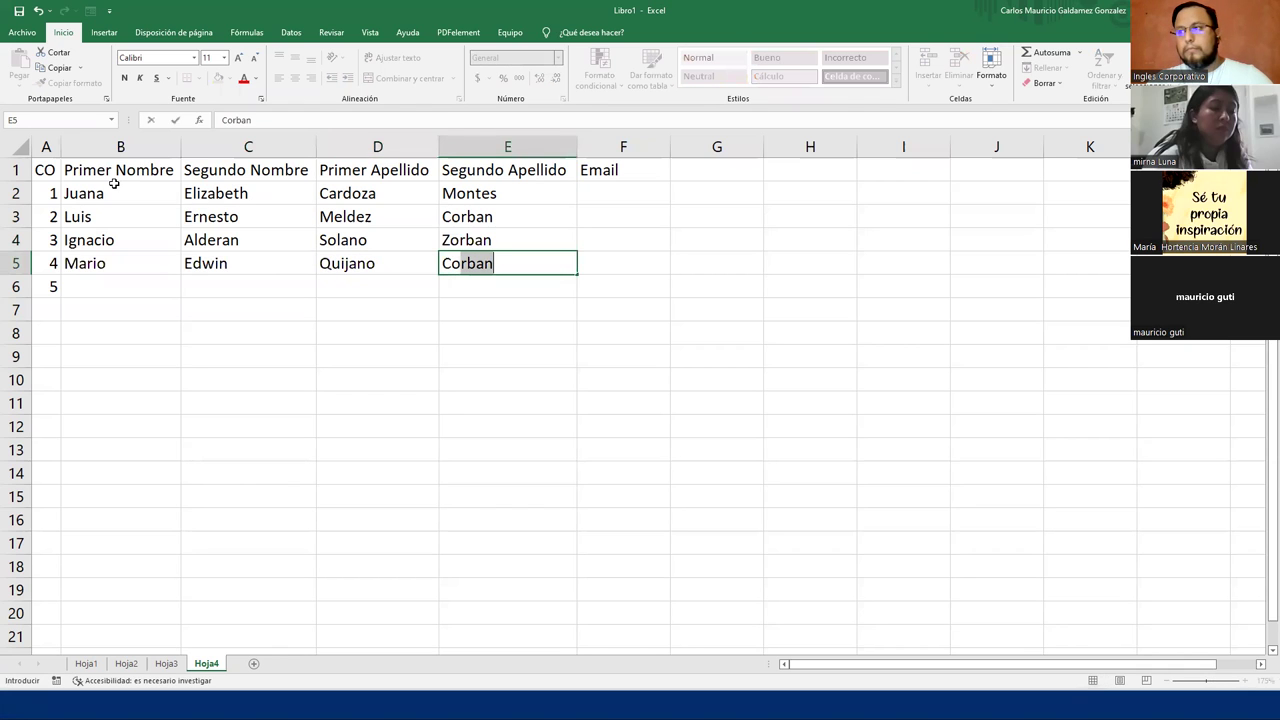
pyautogui.write('lbon')
pyautogui.press('Return')
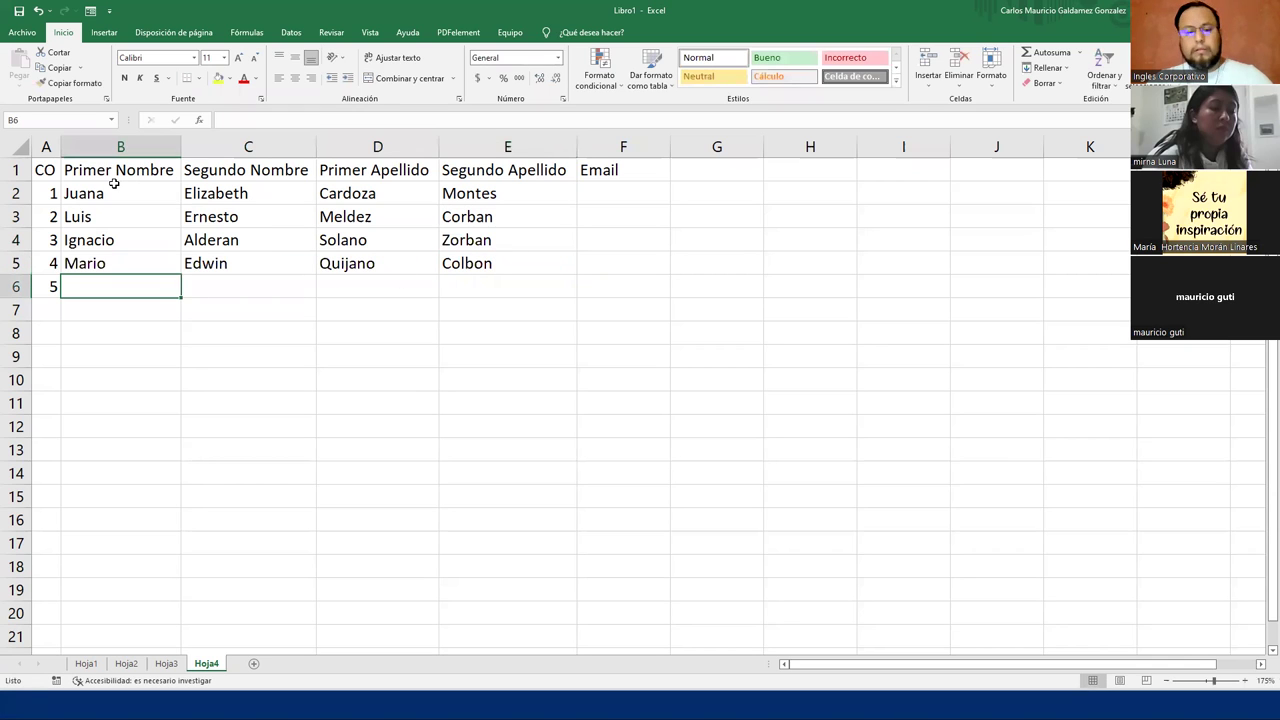
# - Fill B6 to E6 with the fifth person's first name, second name and both surnames
pyautogui.write('Edenilson')
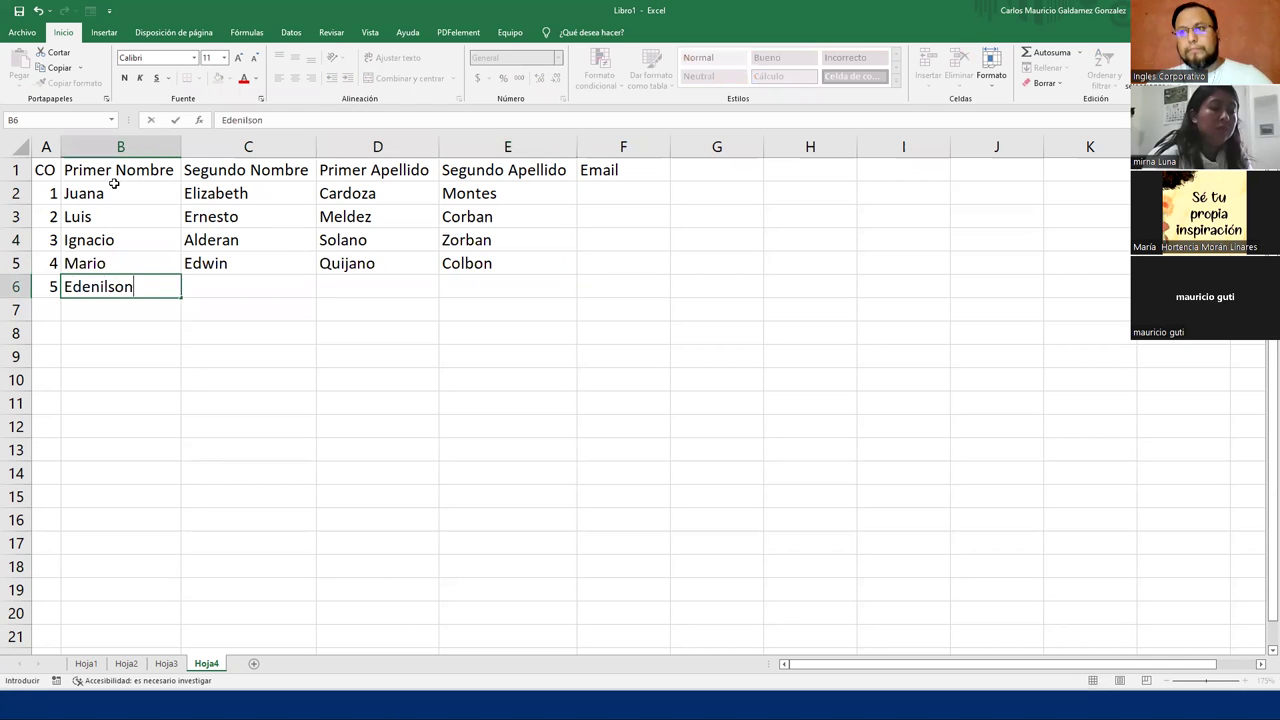
pyautogui.press('Tab')
pyautogui.write('Alexander')
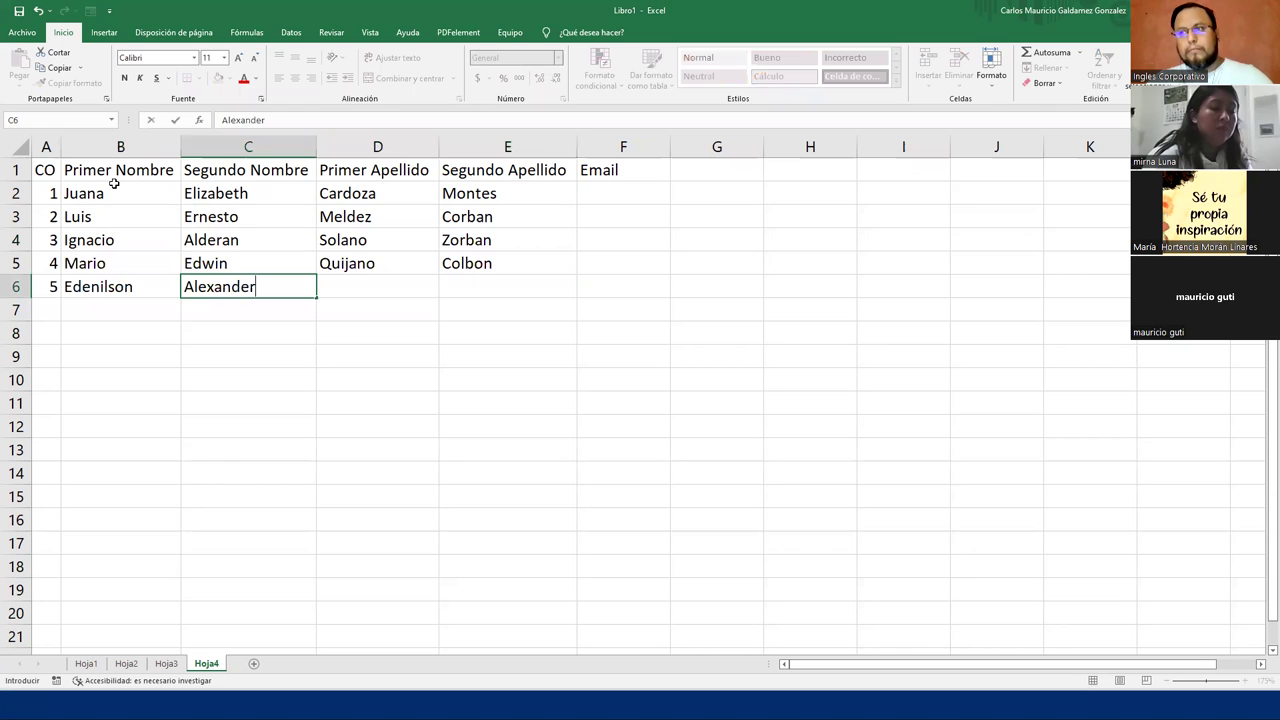
pyautogui.press('Tab')
pyautogui.write('Marquez')
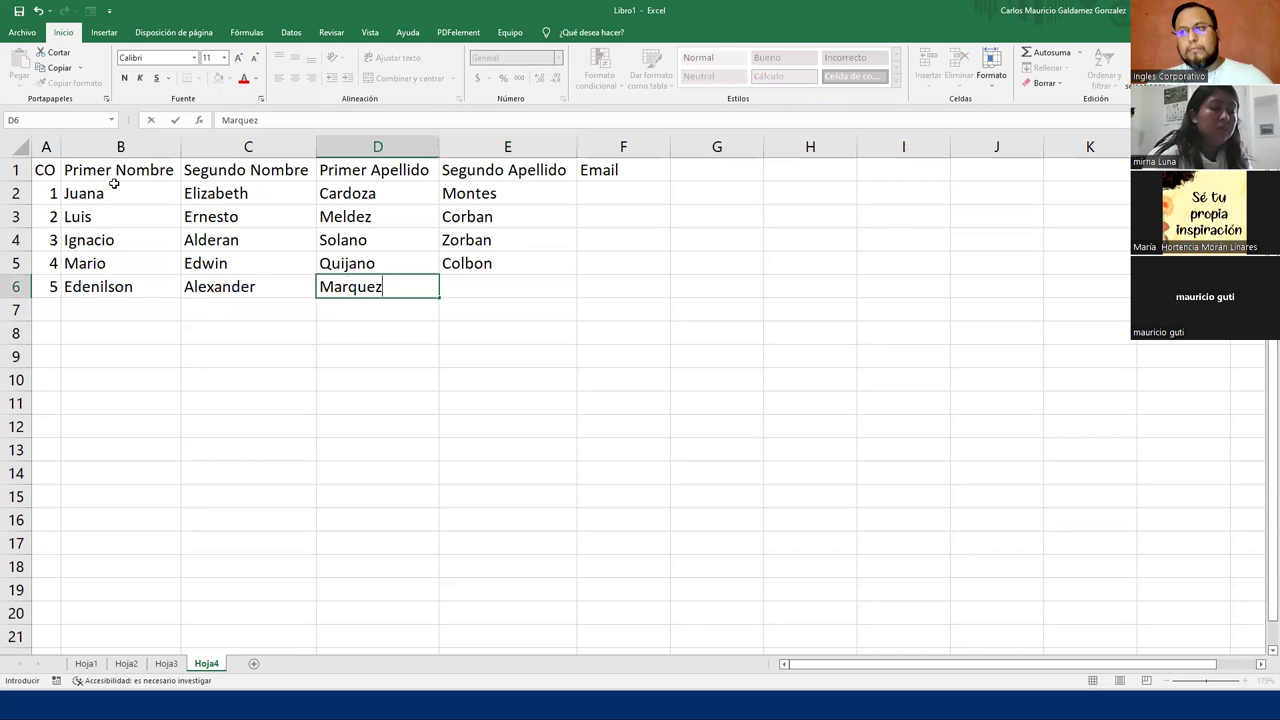
pyautogui.press('Tab')
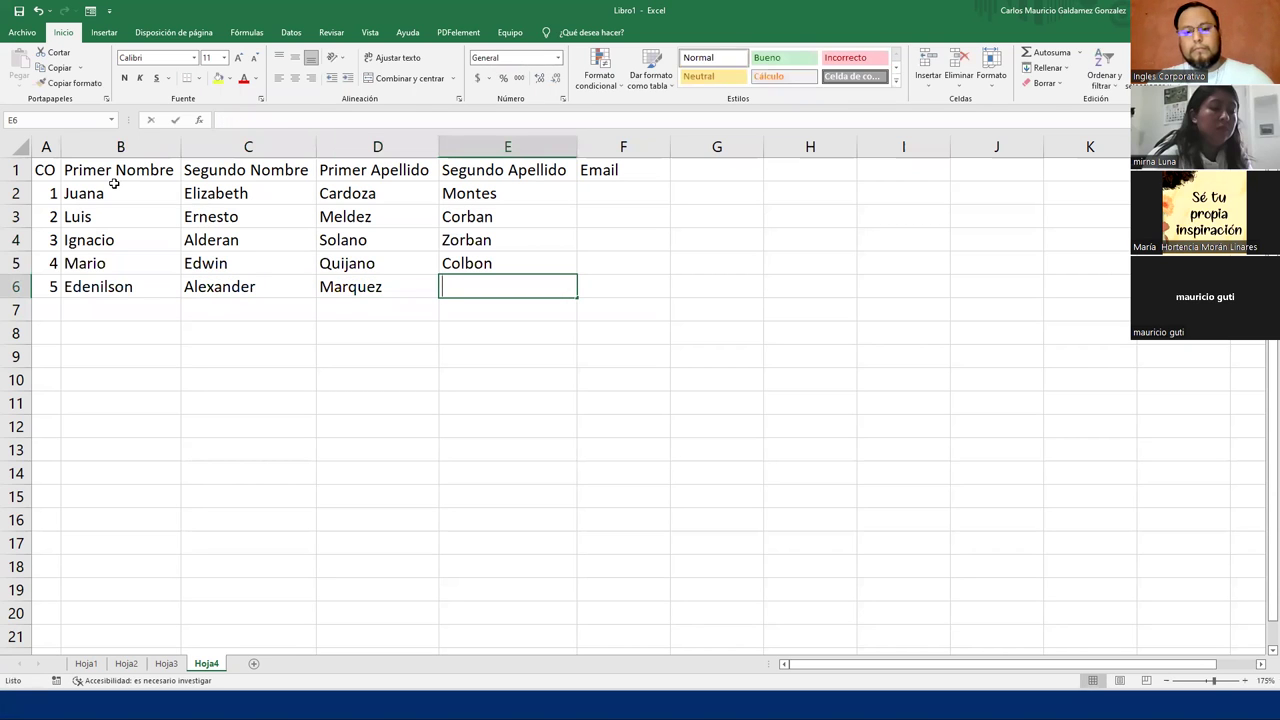
pyautogui.write('Perez')
pyautogui.press('Return')
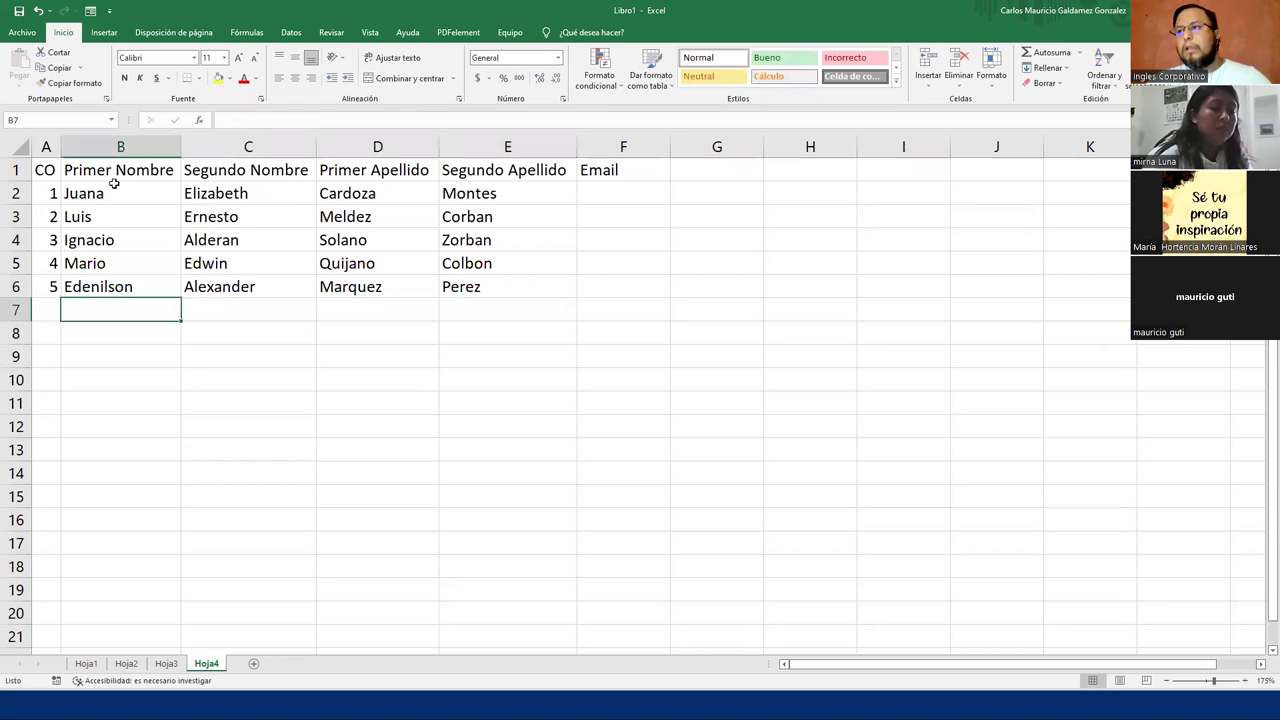
# - Widen column F and move the Email header from F1 to G1
pyautogui.doubleClick(669, 150)
pyautogui.moveTo(625, 155); pyautogui.dragTo(783, 171)
pyautogui.click(611, 171)
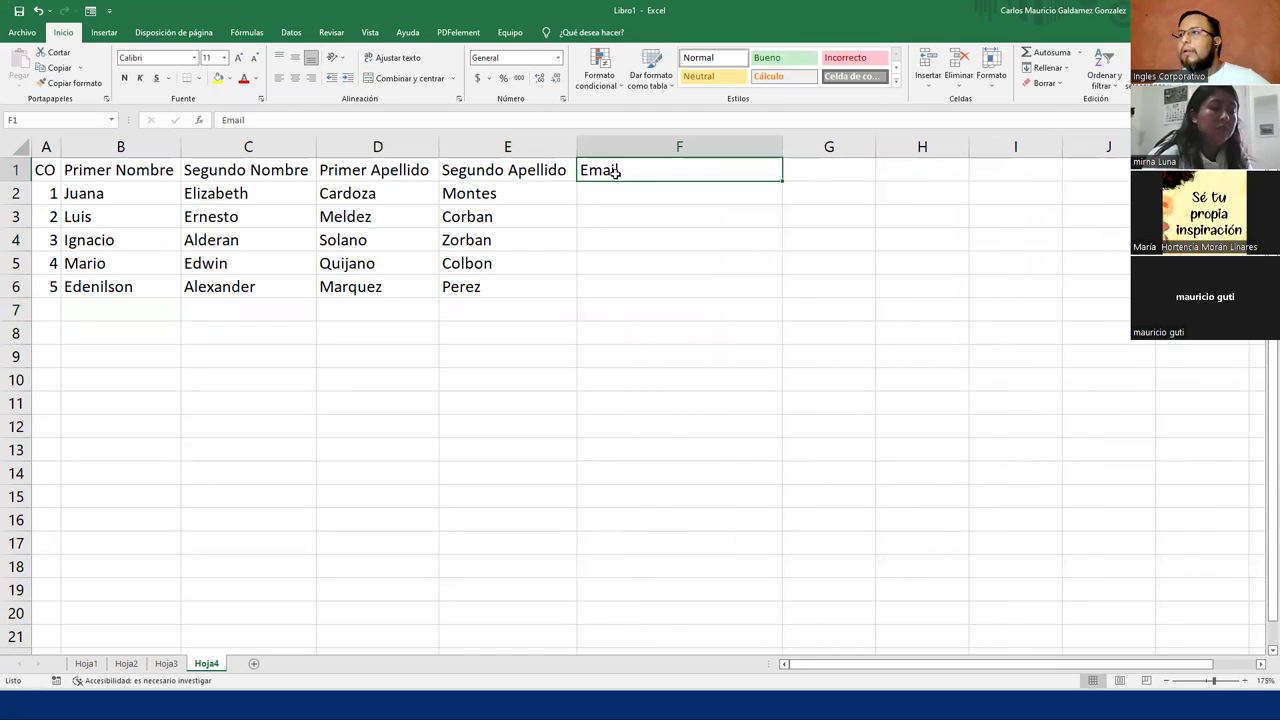
pyautogui.moveTo(615, 182); pyautogui.dragTo(807, 178)
# - Enter the header Nombre Completo in F1
pyautogui.click(699, 170)
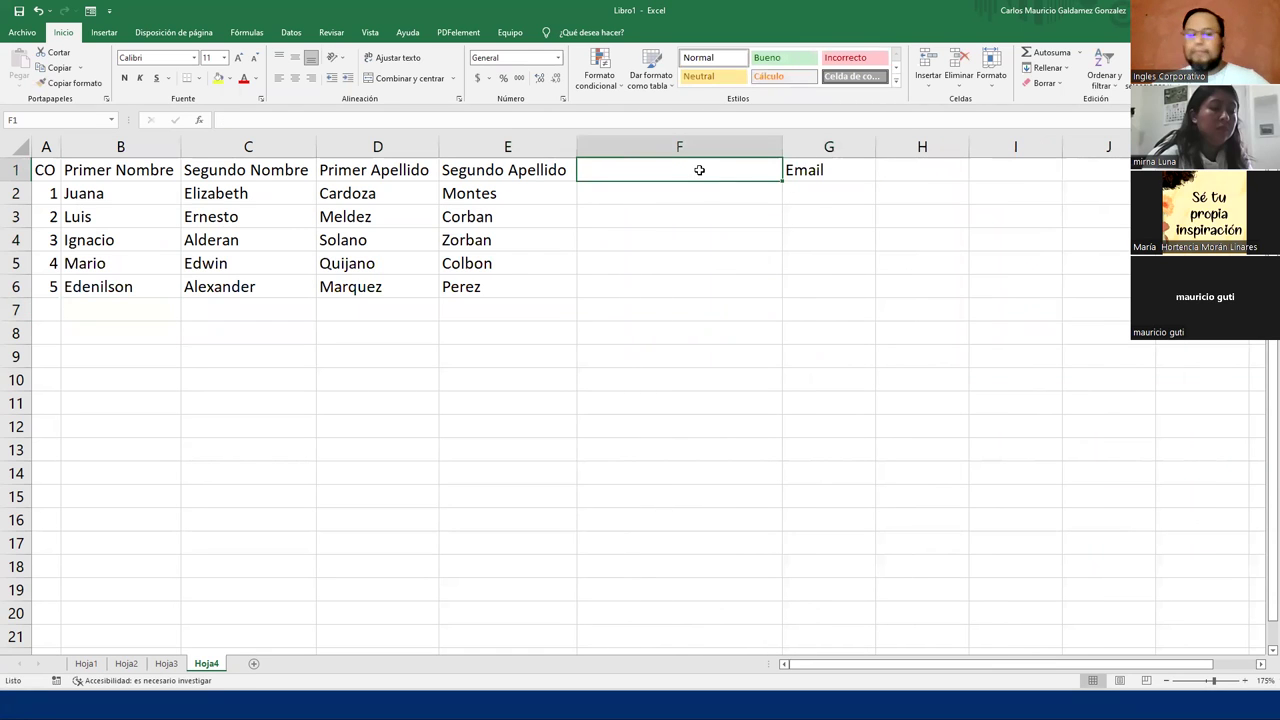
pyautogui.write('Cno')
pyautogui.press('BackSpace')
pyautogui.press('BackSpace')
pyautogui.press('BackSpace')
pyautogui.write('N')
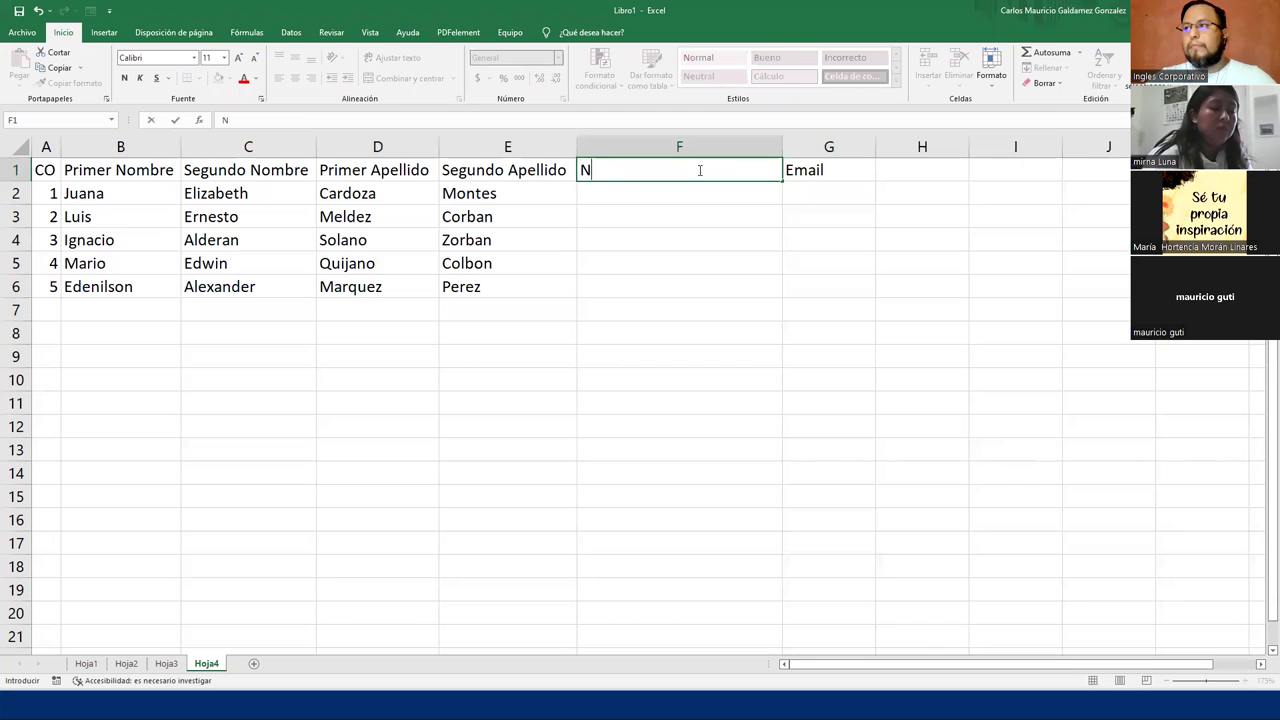
pyautogui.write('ombre Completo')
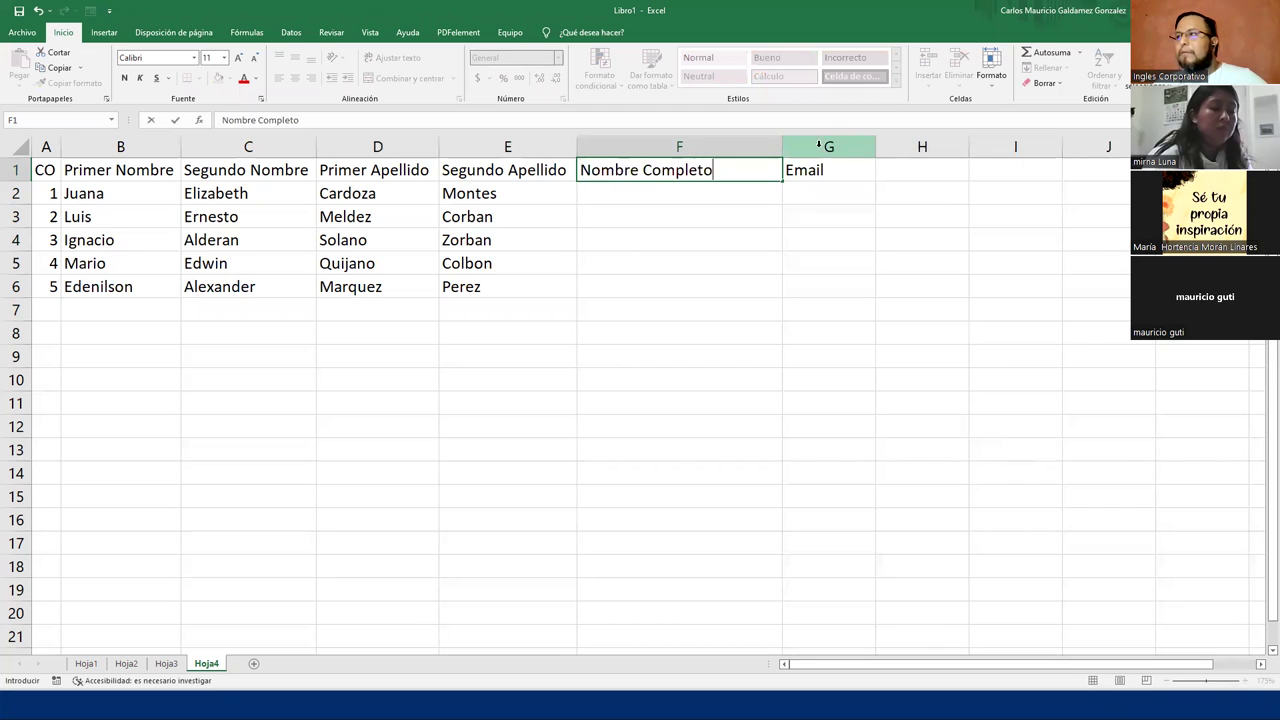
pyautogui.press('Return')
# - Widen the Nombre Completo and Email columns and select the first data cell under Email
pyautogui.moveTo(783, 148); pyautogui.dragTo(858, 148)
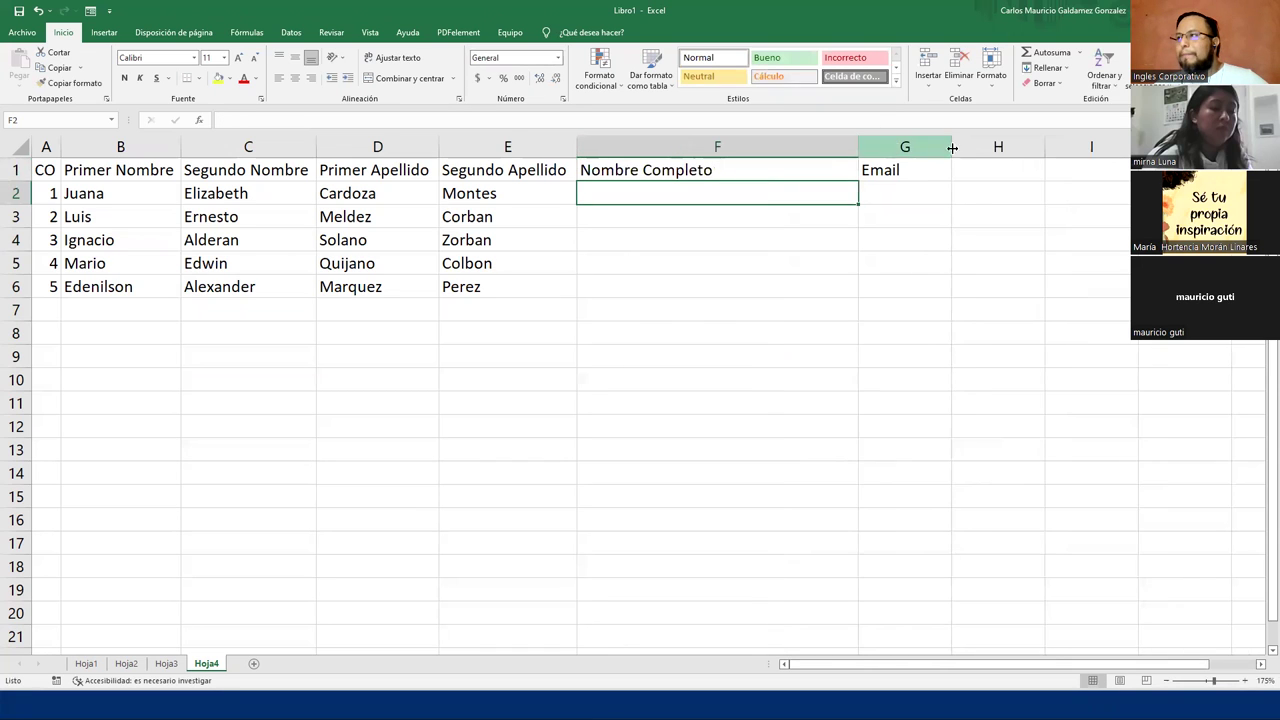
pyautogui.moveTo(956, 148); pyautogui.dragTo(1033, 148)
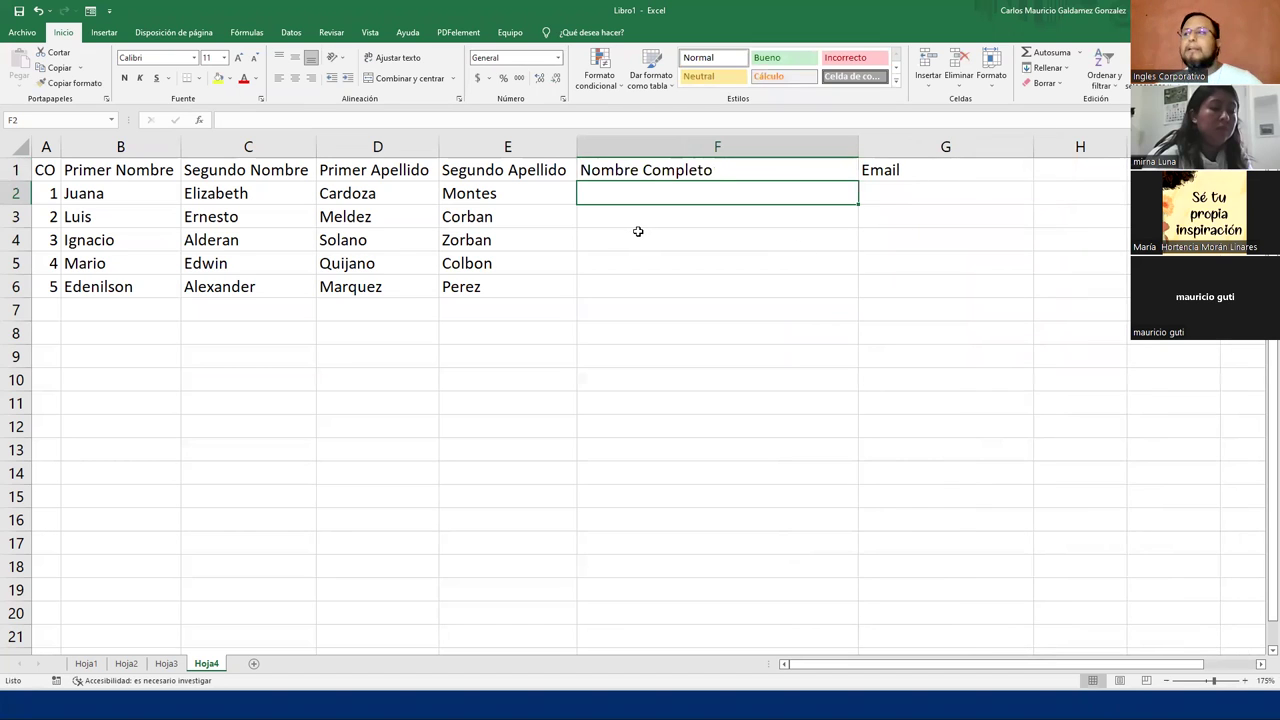
pyautogui.moveTo(623, 191); pyautogui.dragTo(608, 291)
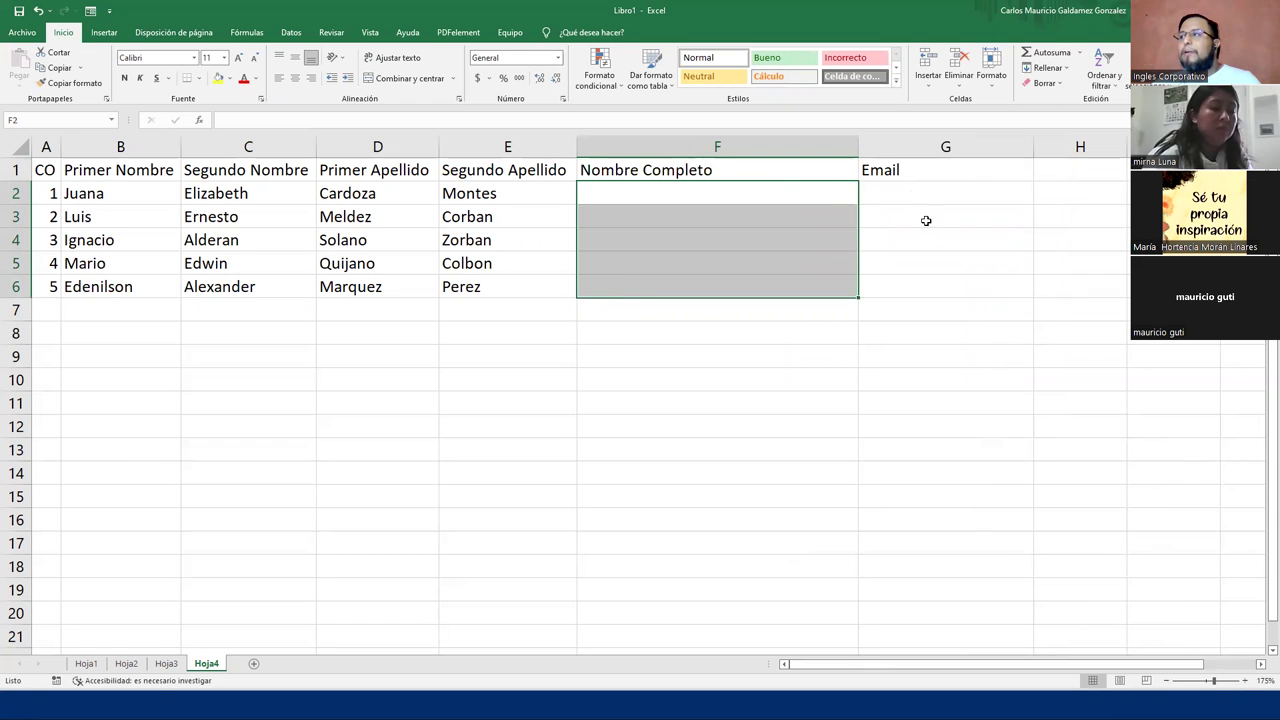
pyautogui.click(904, 190)
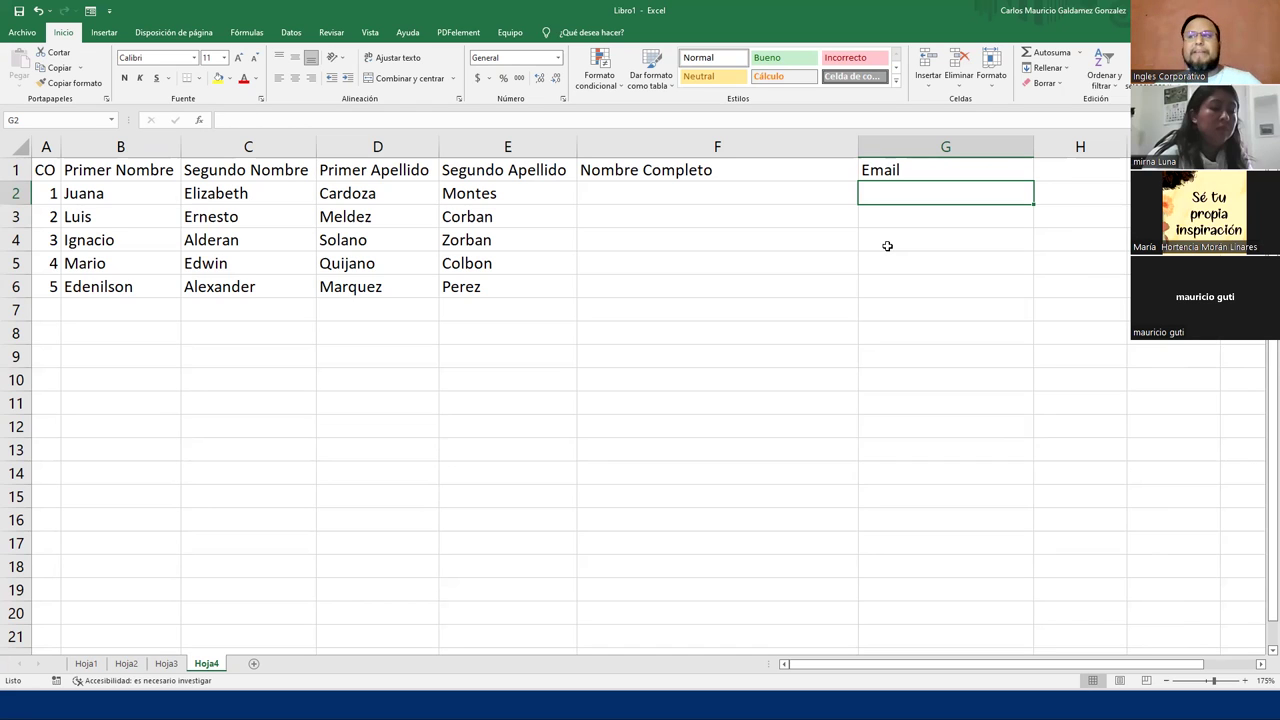
# - Widen the Nombre Completo column and select its first data cell, F2
pyautogui.click(631, 188)
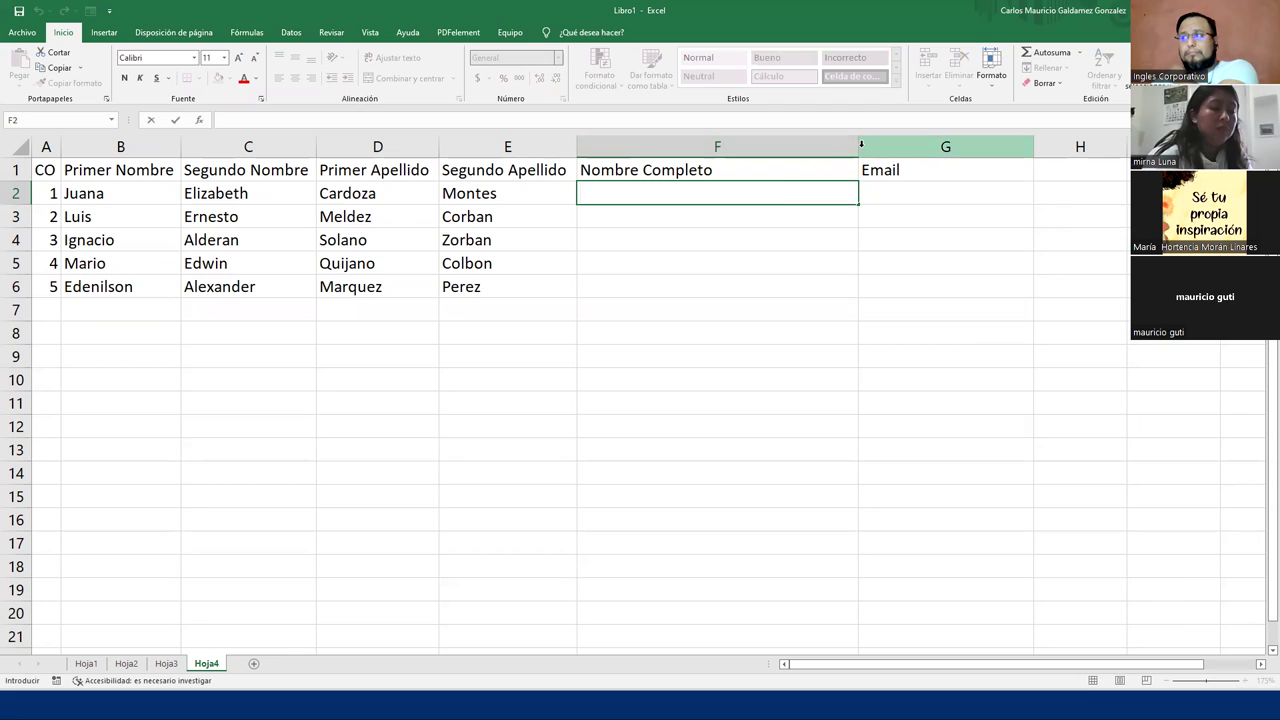
pyautogui.click(753, 257)
pyautogui.moveTo(859, 143); pyautogui.dragTo(917, 143)
pyautogui.click(594, 195)
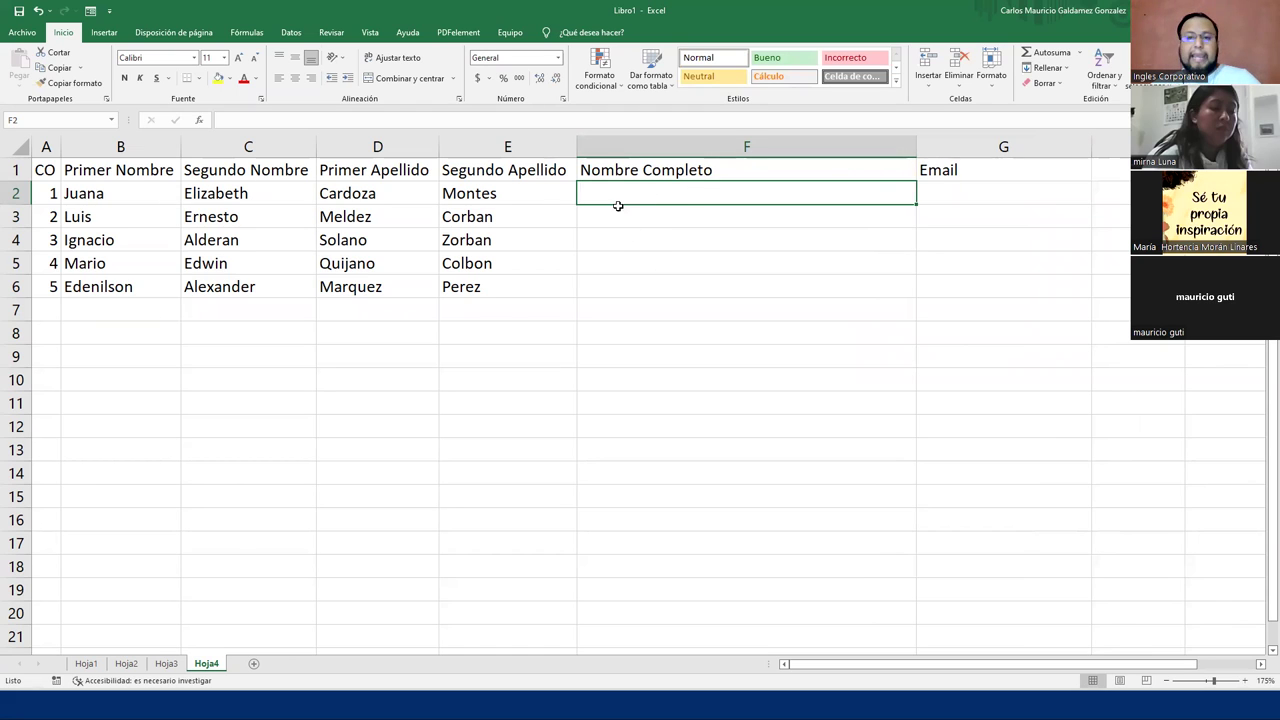
# - Enter =CONCATENAR(B2;" ";C2;" ";D2;" ";E2) in F2 to join the four name parts with spaces
pyautogui.write('=')
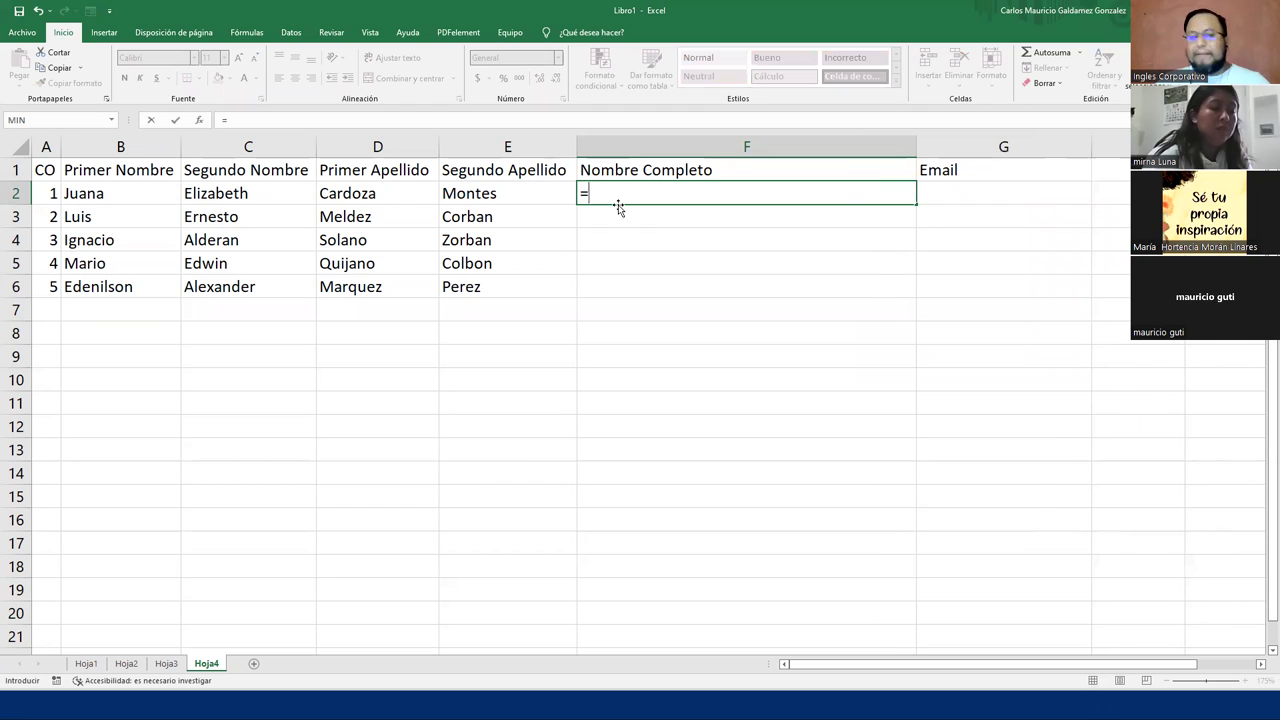
pyautogui.write('conca')
pyautogui.press('Down')
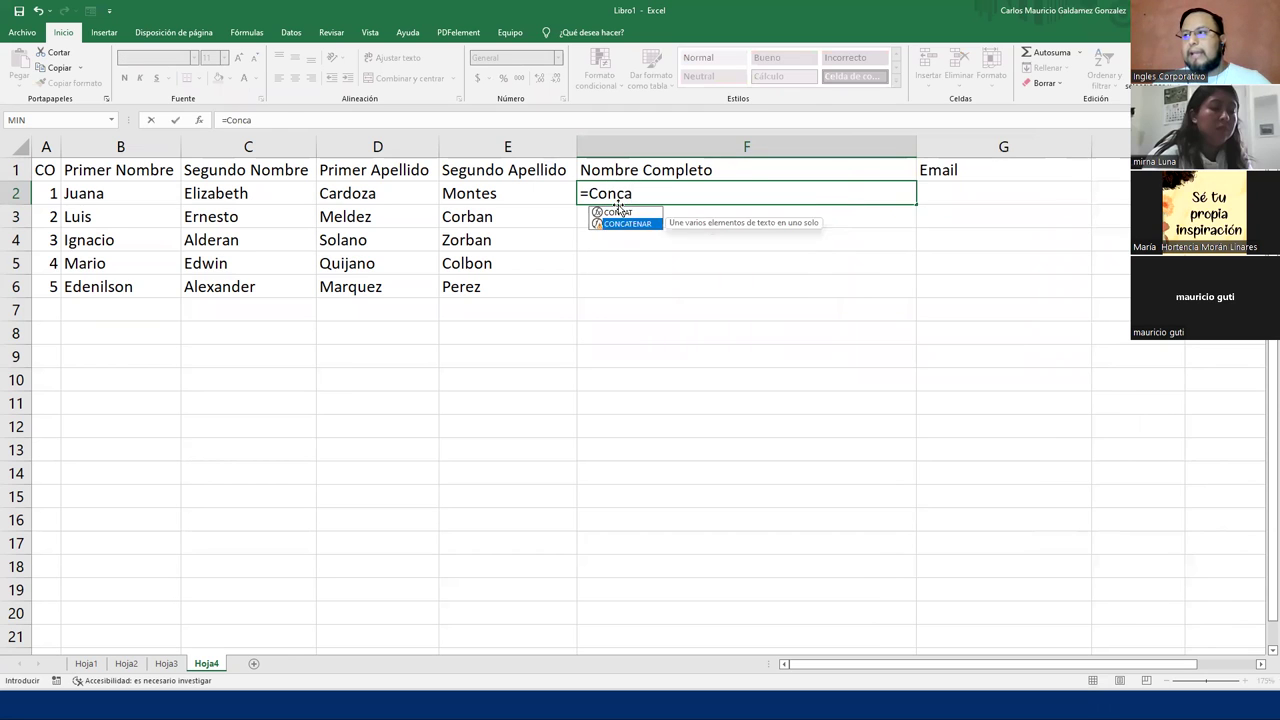
pyautogui.press('Tab')
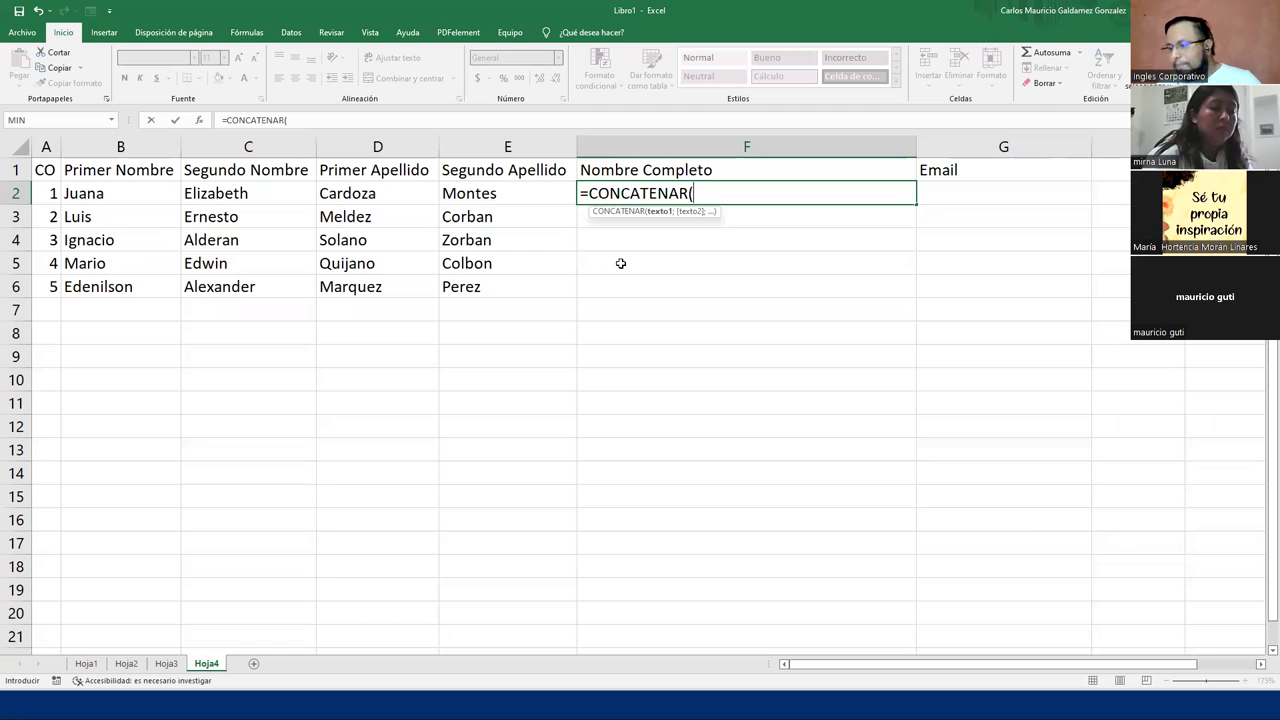
pyautogui.click(106, 193)
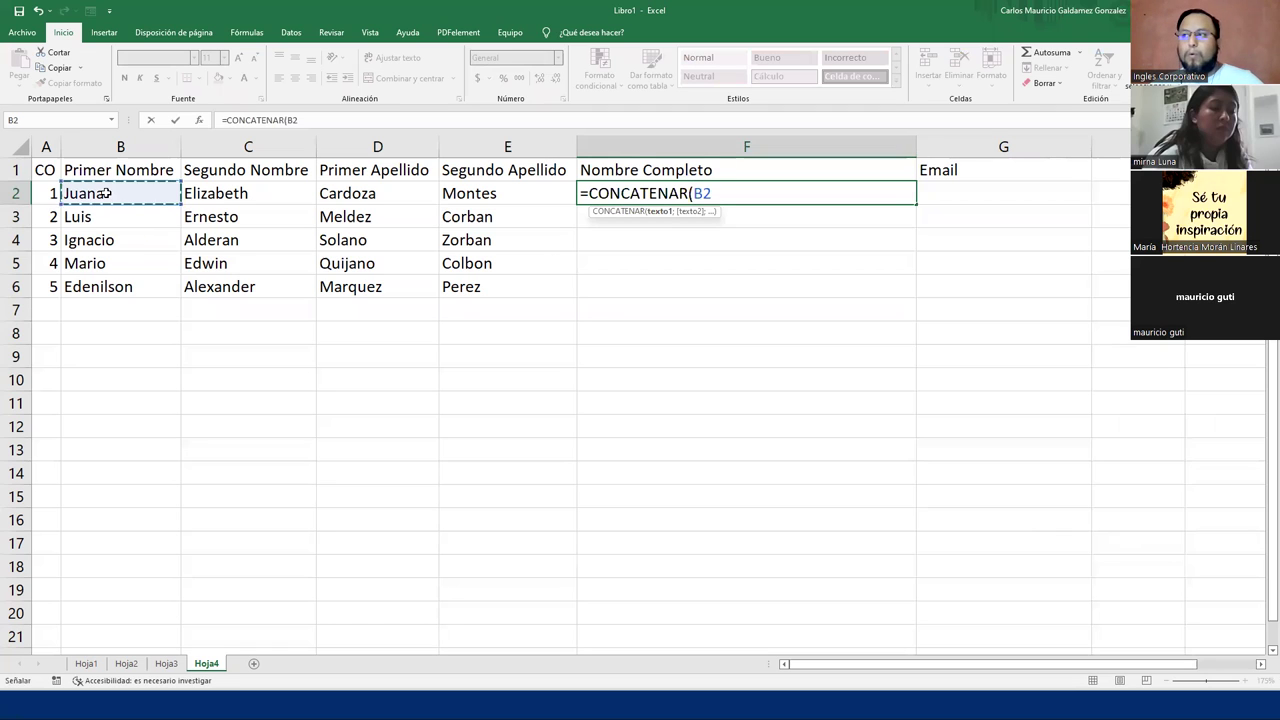
pyautogui.write(';"')
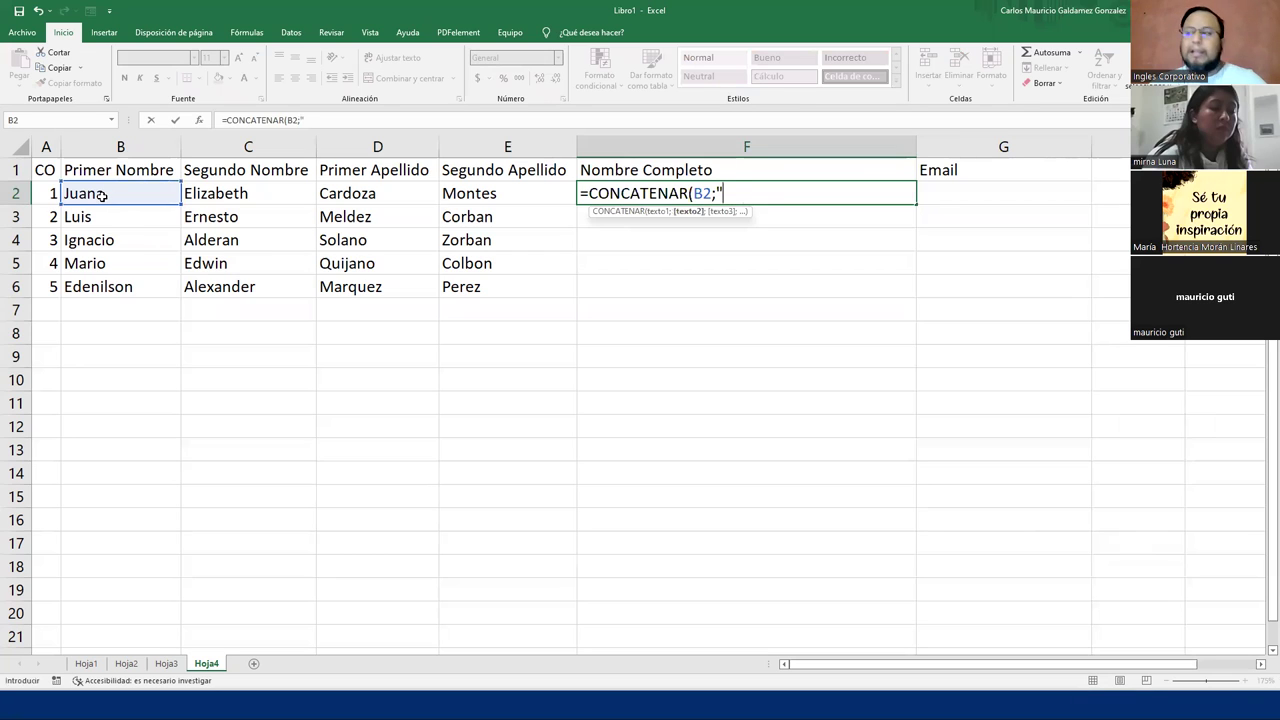
pyautogui.write(' ";')
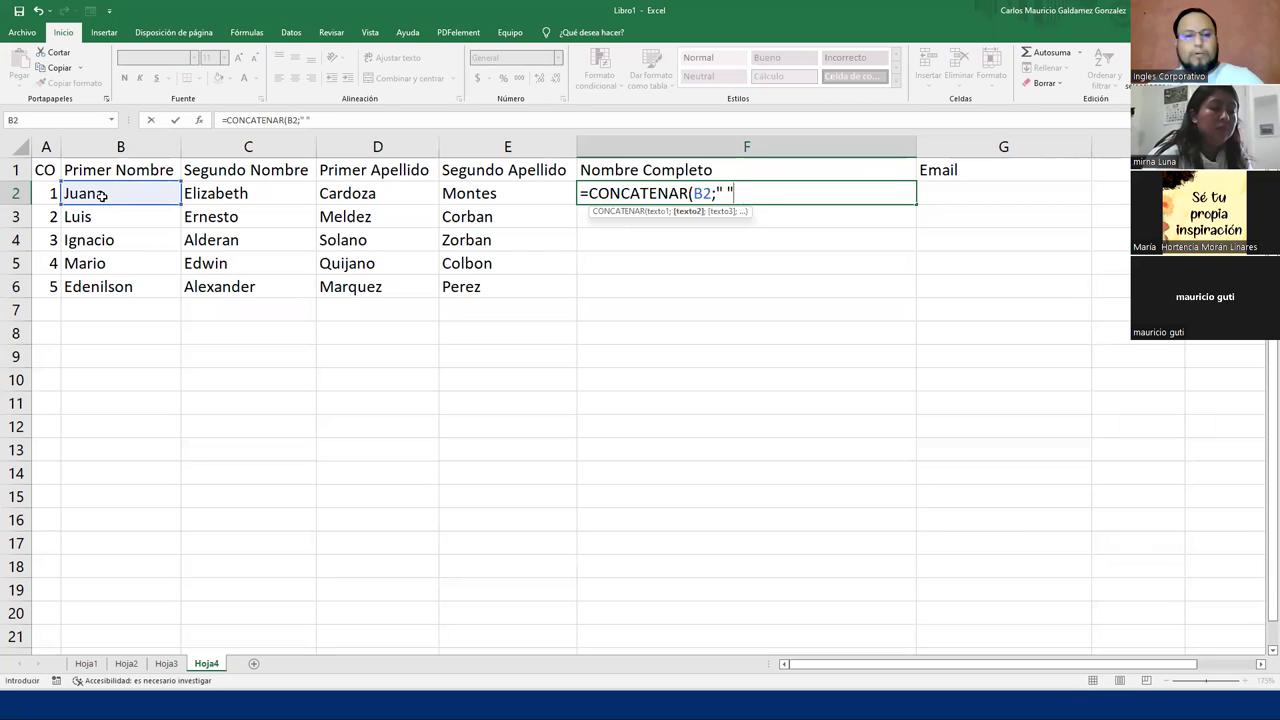
pyautogui.click(216, 194)
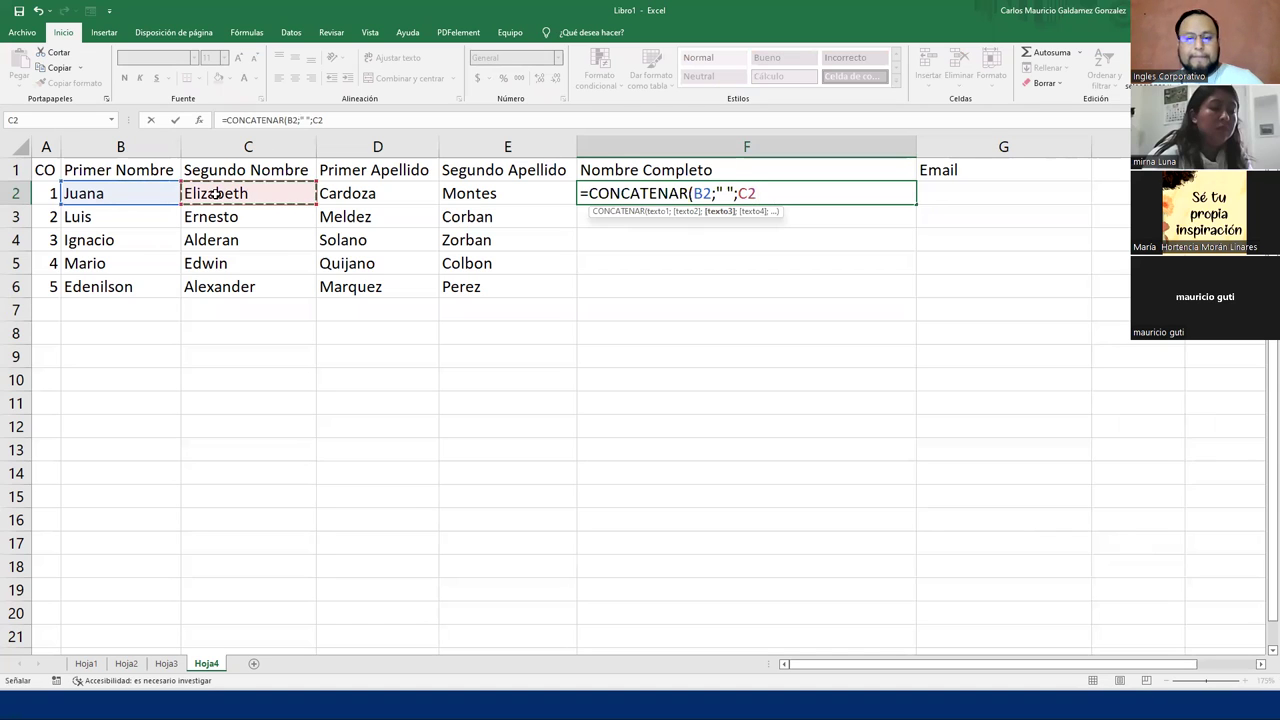
pyautogui.write(';"')
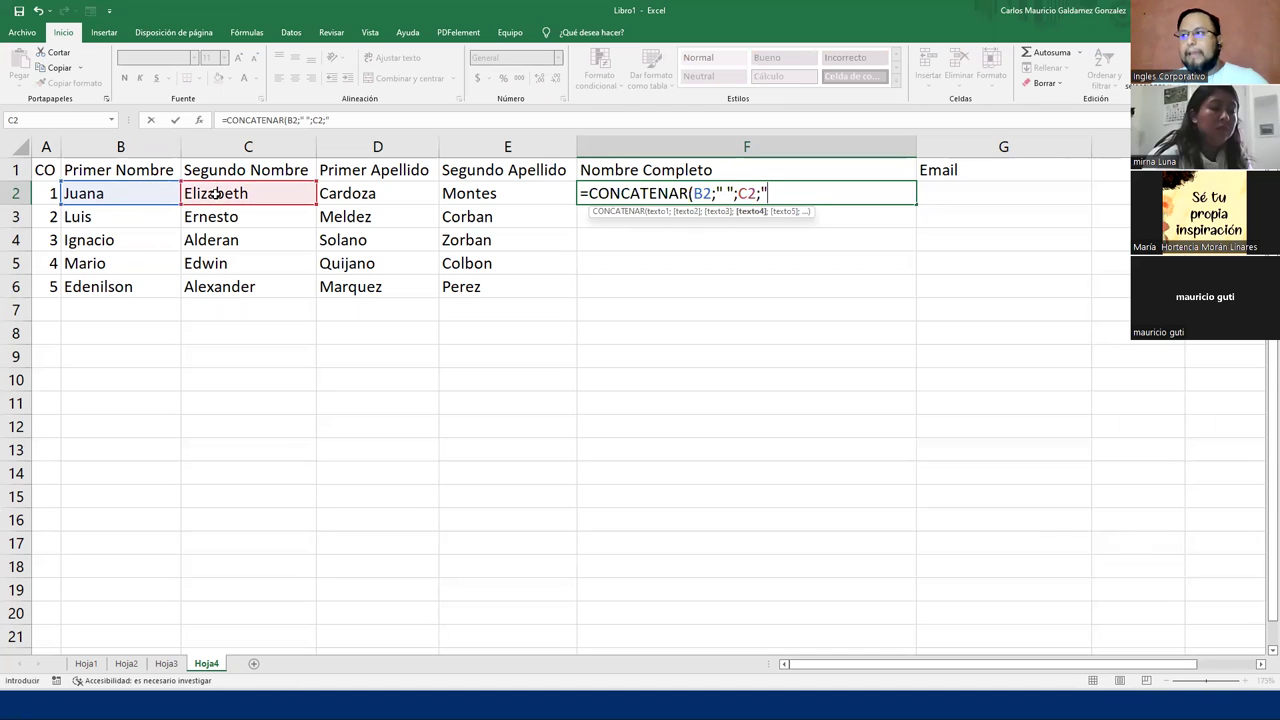
pyautogui.write(' ";')
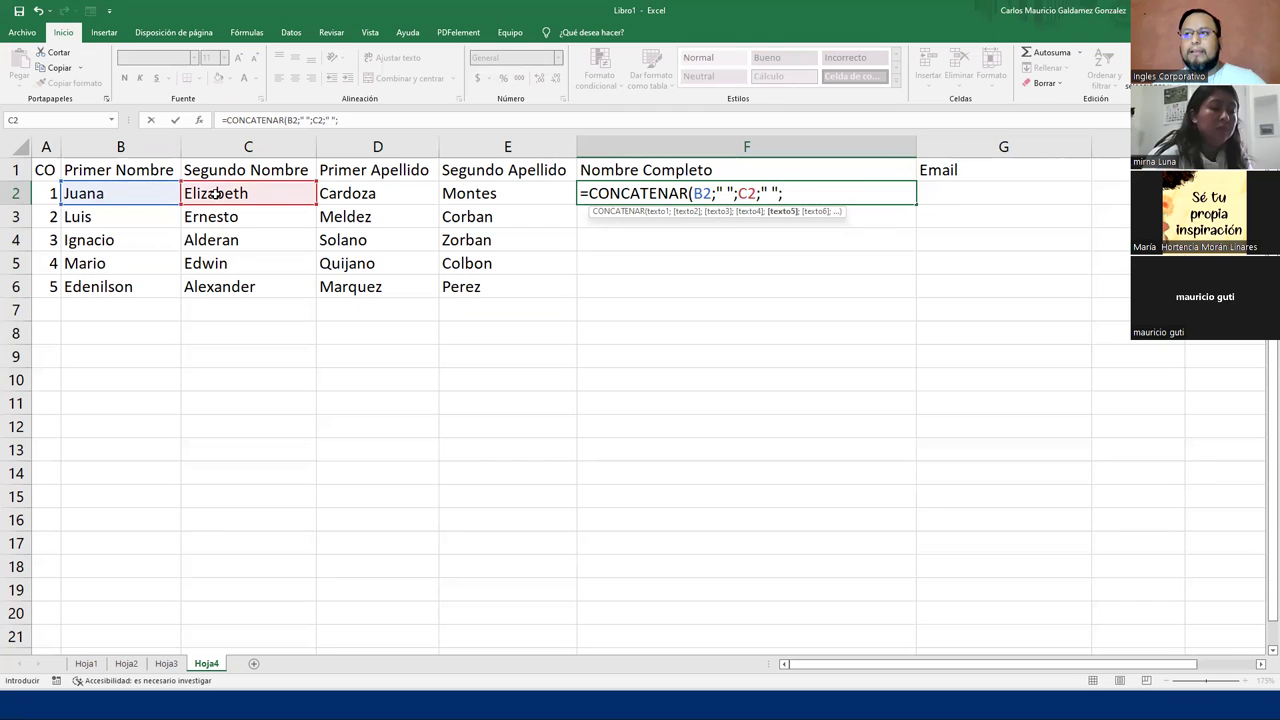
pyautogui.click(352, 192)
pyautogui.write(';" ";')
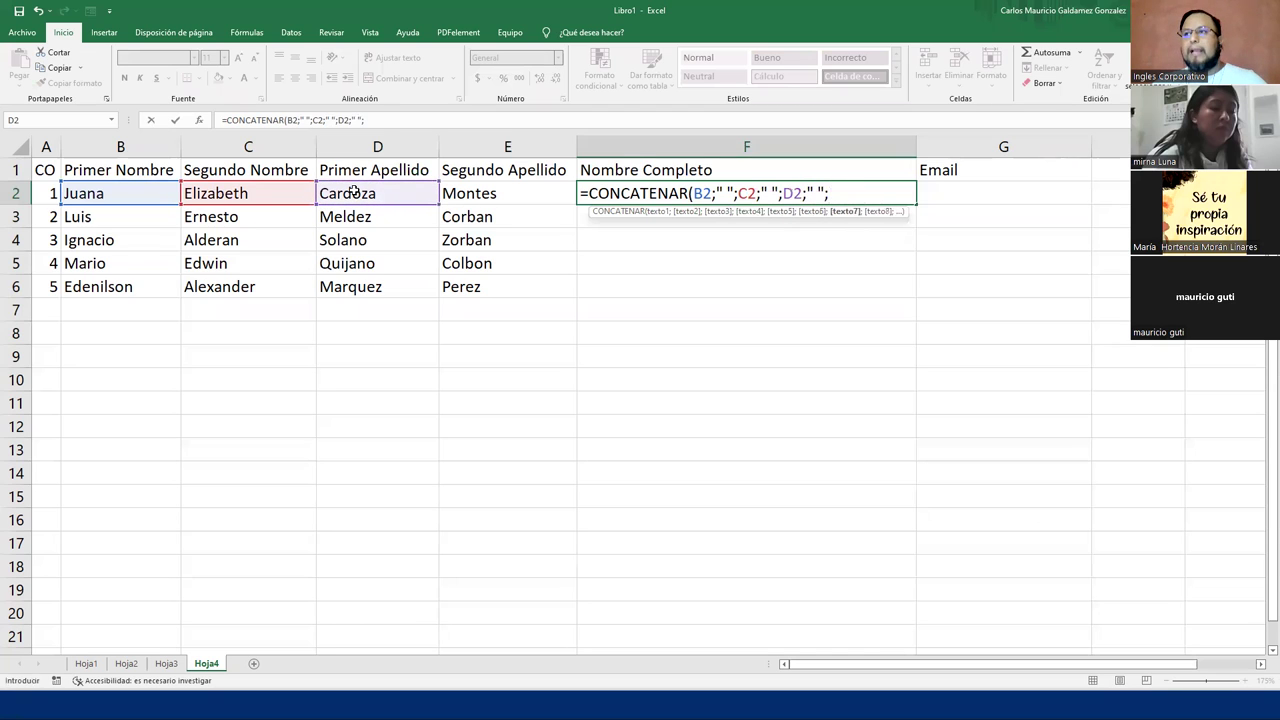
pyautogui.click(470, 195)
pyautogui.write(')')
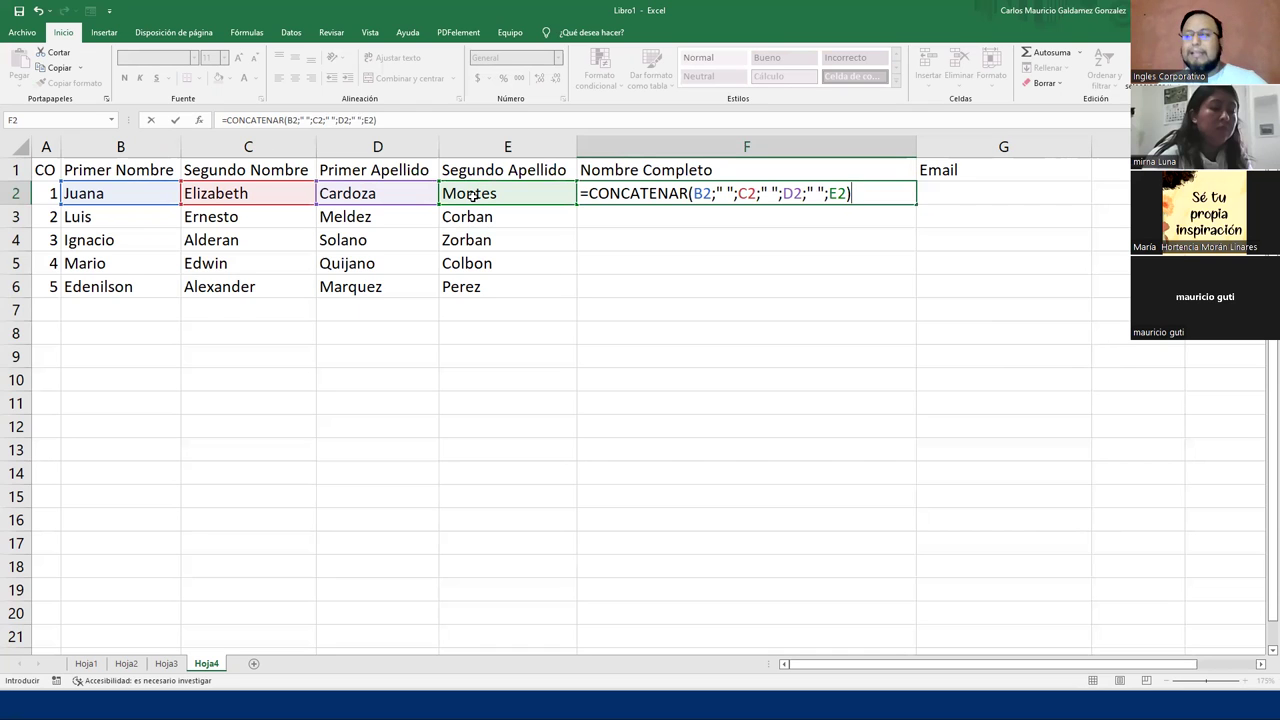
pyautogui.press('Return')
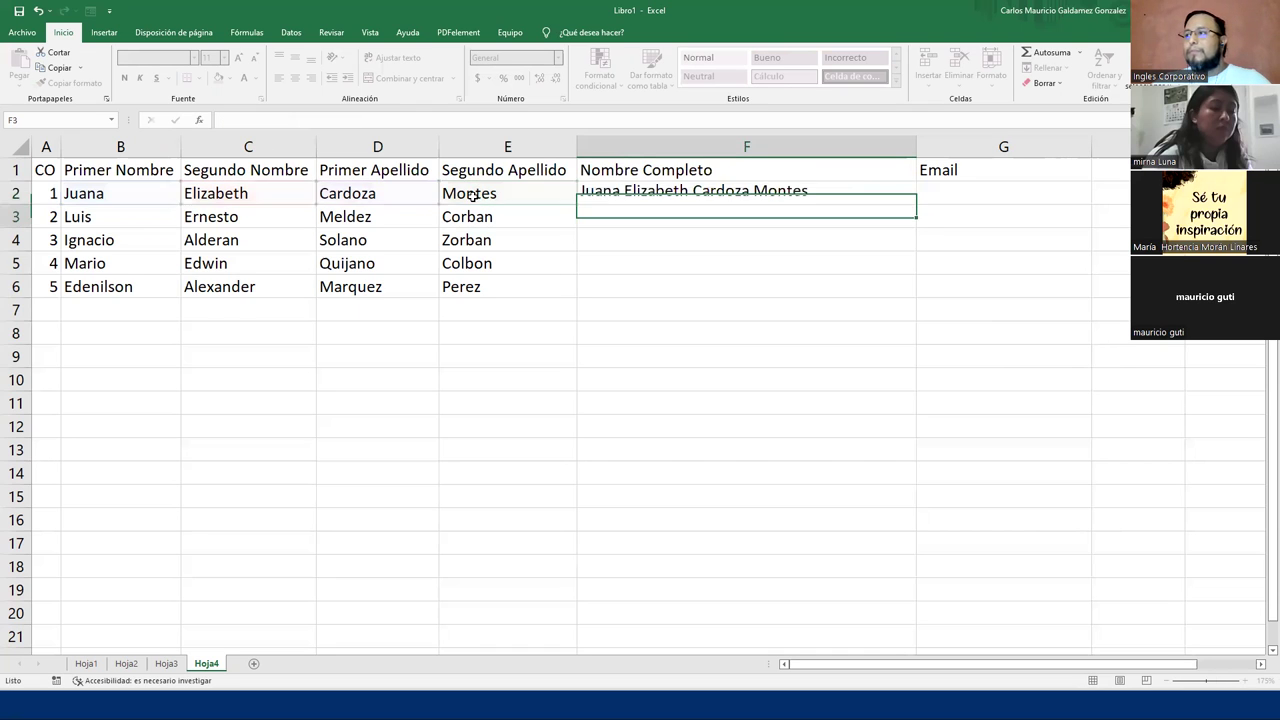
# - Right-align the full name in F2 and autofit the Nombre Completo column to its content
pyautogui.click(625, 195)
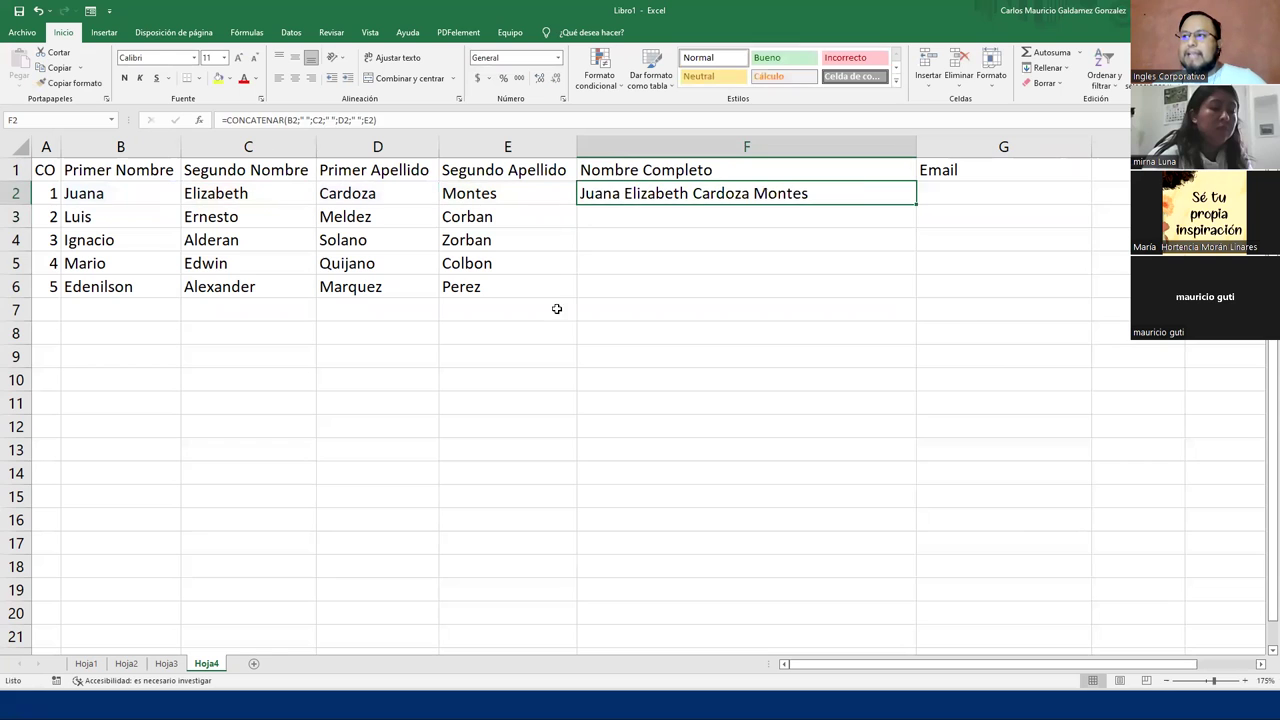
pyautogui.click(312, 78)
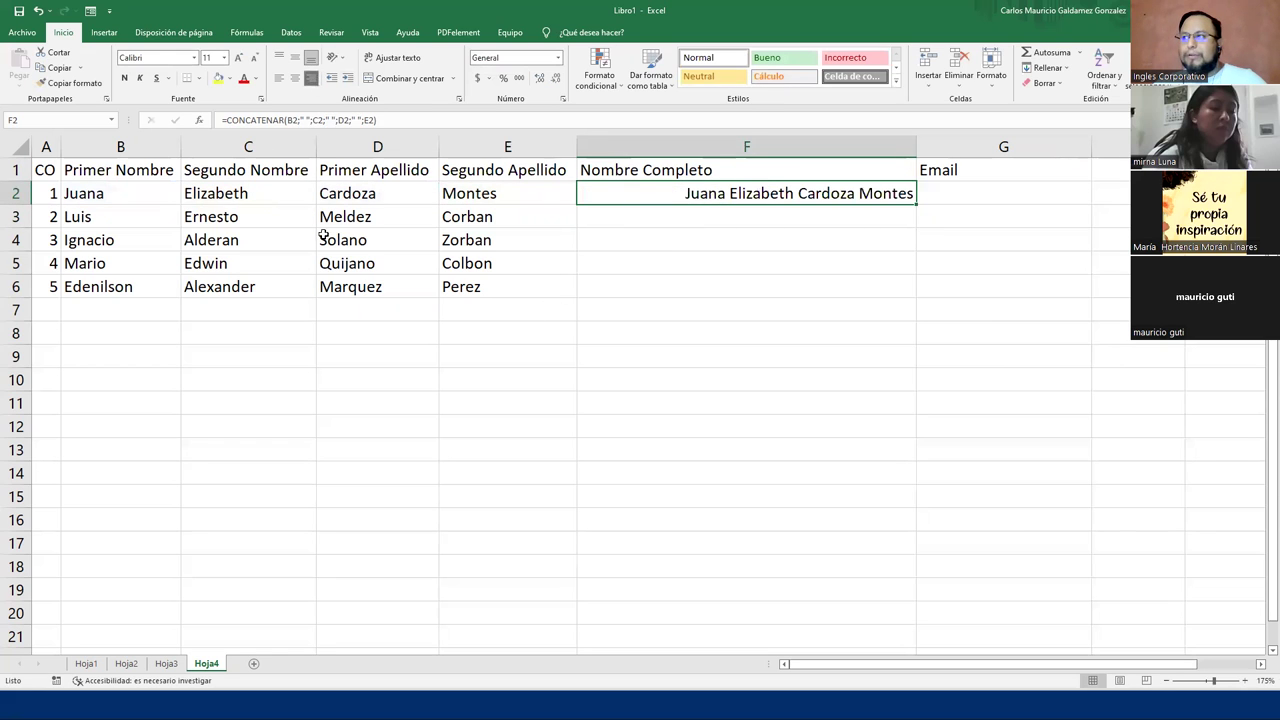
pyautogui.doubleClick(916, 147)
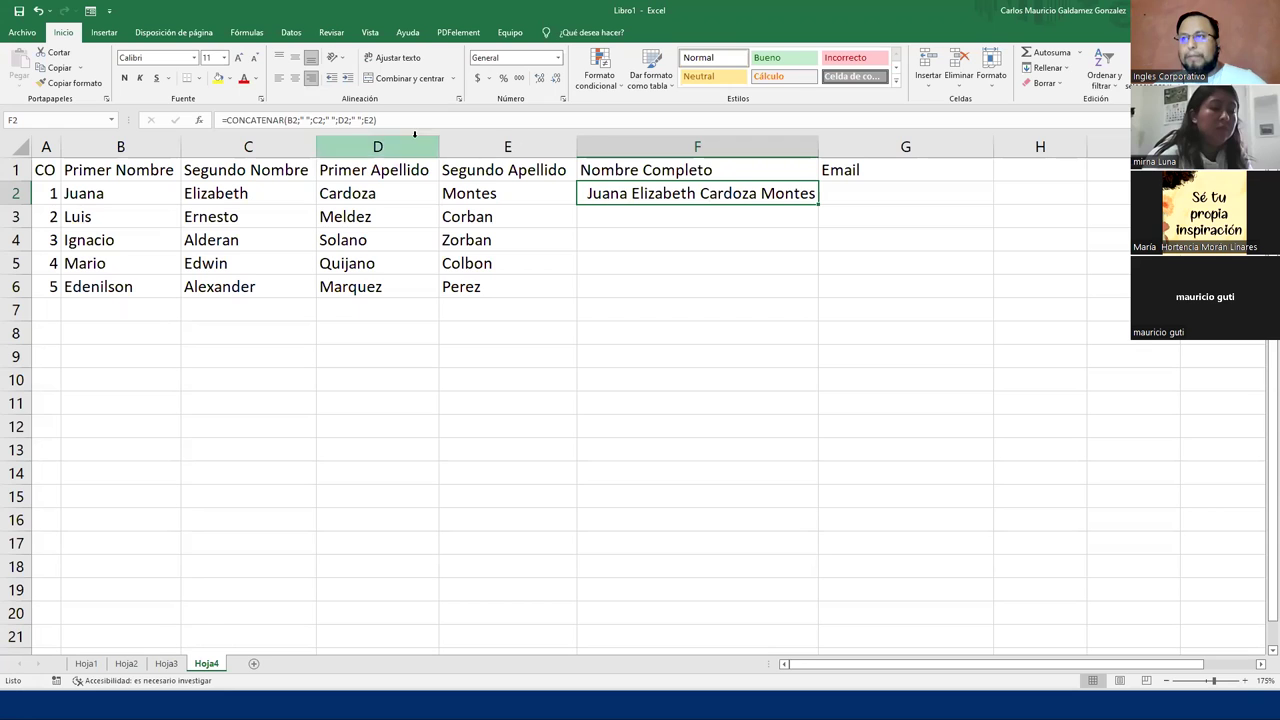
# - Copy the full-name formula from F2 into F3
pyautogui.hotkey('ctrl', 'c')
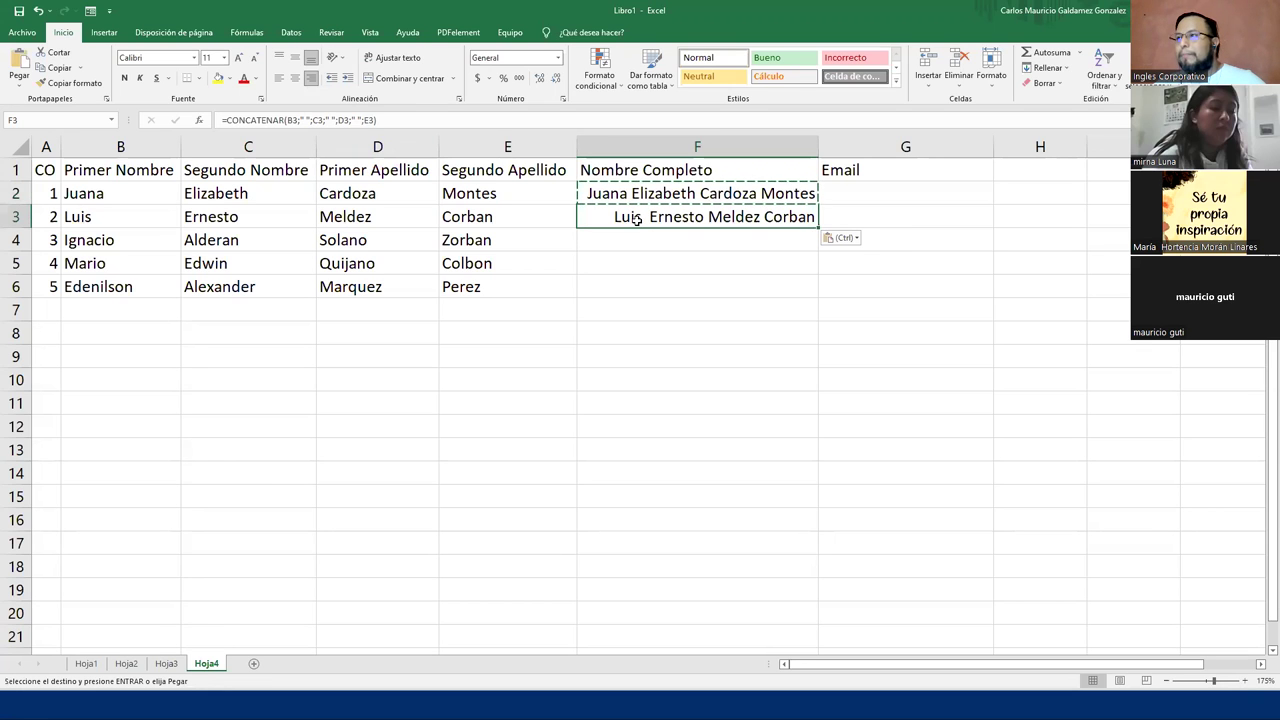
# - Remove the " " separators from the F3 formula, making it =CONCATENAR(B3;C3;D3;E3)
pyautogui.doubleClick(636, 218)
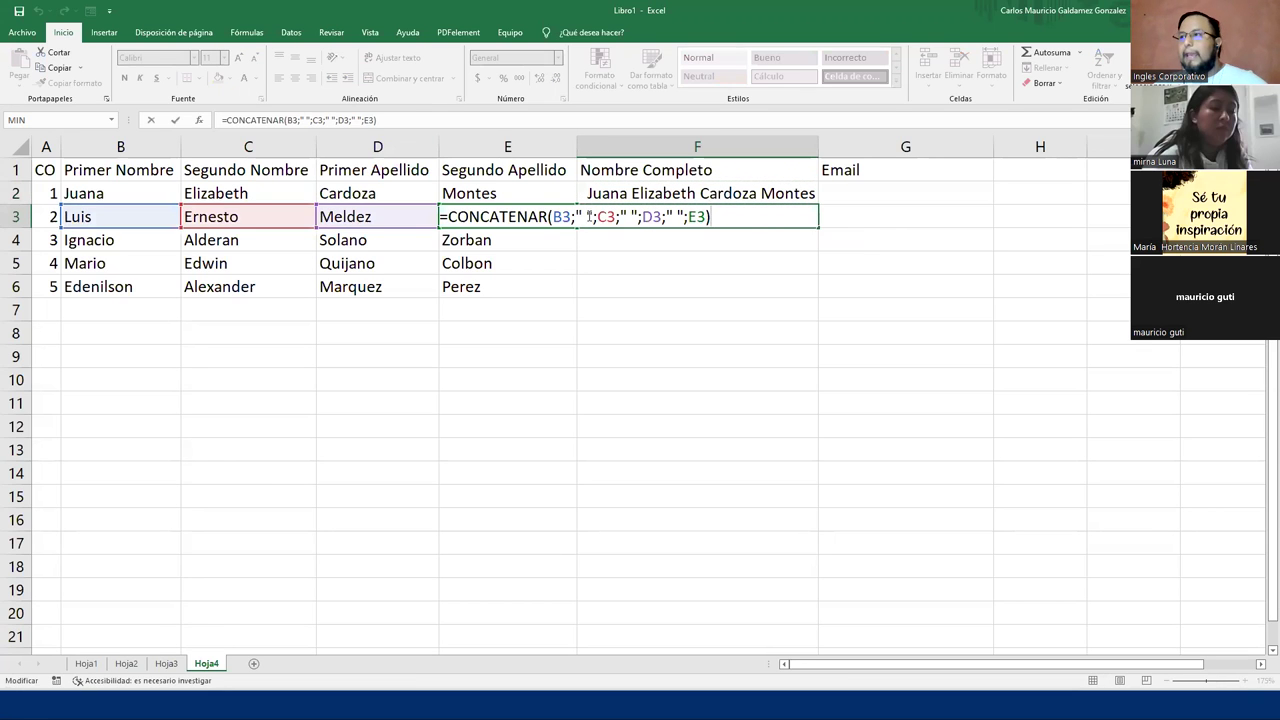
pyautogui.press('Left')
pyautogui.press('Left')
pyautogui.press('Left')
pyautogui.press('Left')
pyautogui.press('Left')
pyautogui.press('Left')
pyautogui.press('Left')
pyautogui.press('Left')
pyautogui.press('Left')
pyautogui.press('Left')
pyautogui.press('BackSpace')
pyautogui.press('BackSpace')
pyautogui.press('BackSpace')
pyautogui.press('BackSpace')
pyautogui.press('Right')
pyautogui.press('Right')
pyautogui.press('Delete')
pyautogui.press('Delete')
pyautogui.press('Delete')
pyautogui.press('Delete')
pyautogui.press('Right')
pyautogui.press('Right')
pyautogui.press('Right')
pyautogui.press('Right')
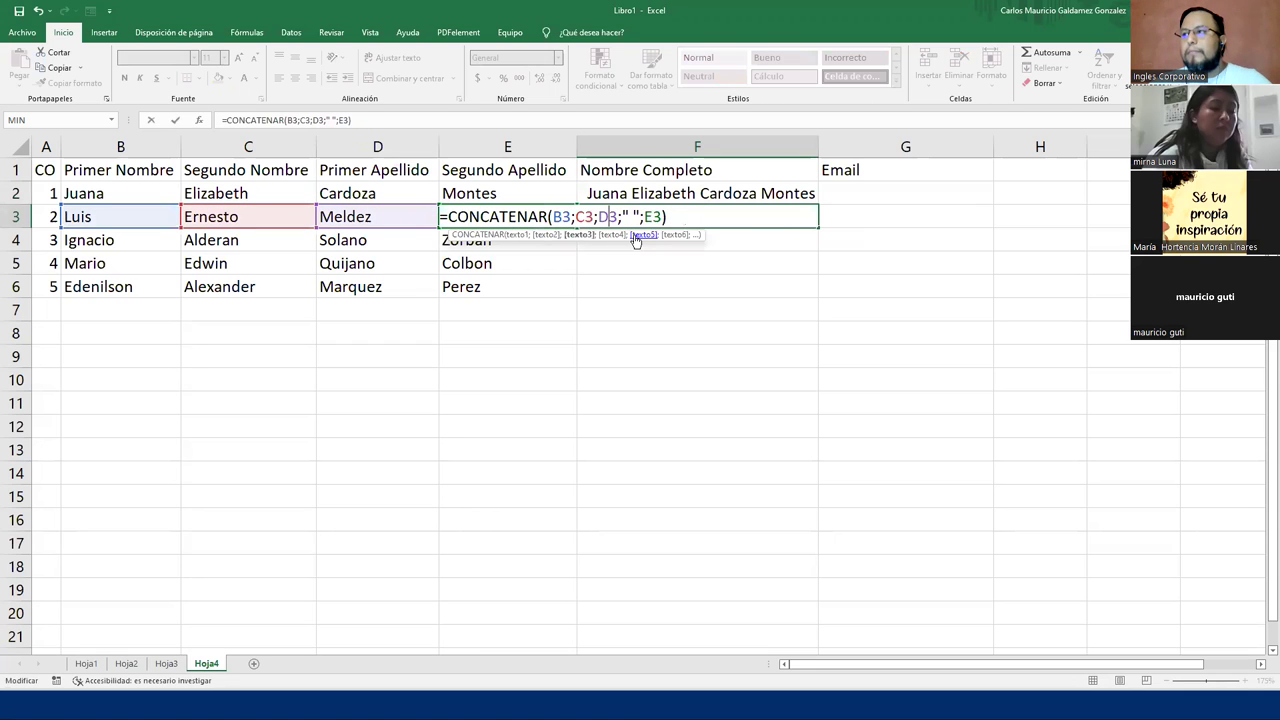
pyautogui.press('Delete')
pyautogui.press('Delete')
pyautogui.press('Delete')
pyautogui.press('Delete')
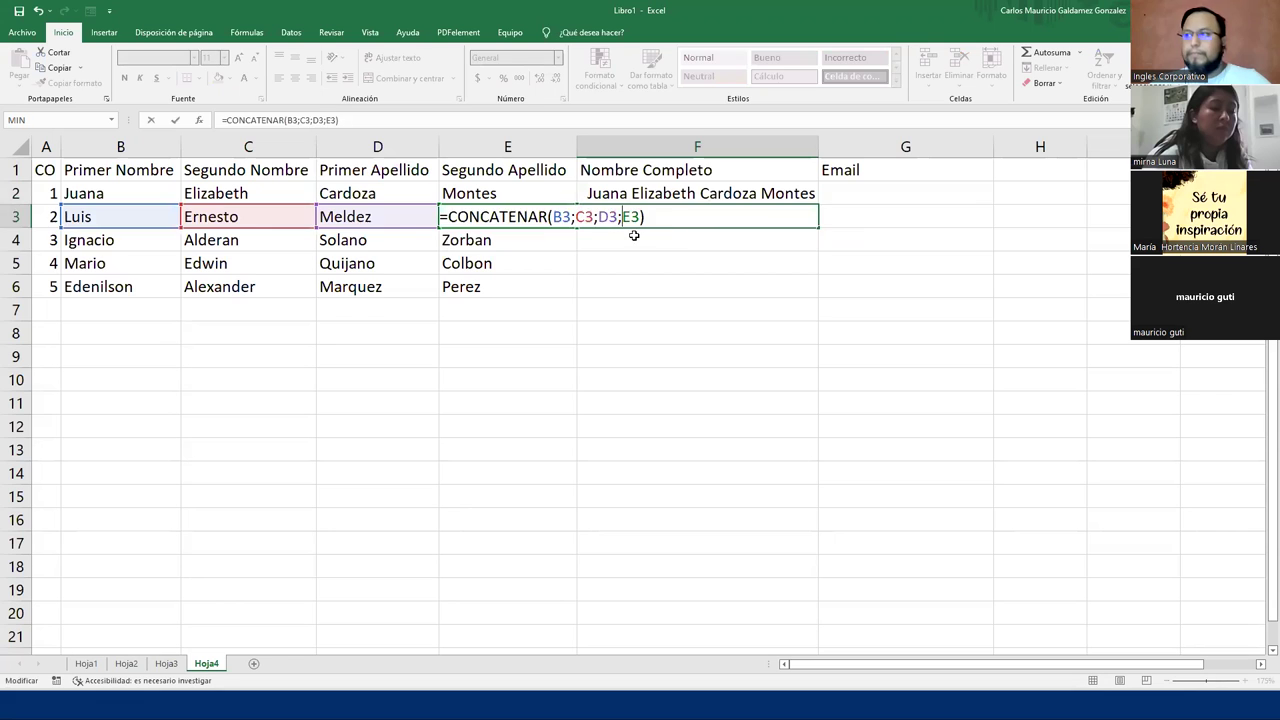
pyautogui.press('Return')
# - Examine the F3 formula without separators and compare its result with the full name in F2
pyautogui.press('Up')
pyautogui.doubleClick(640, 217)
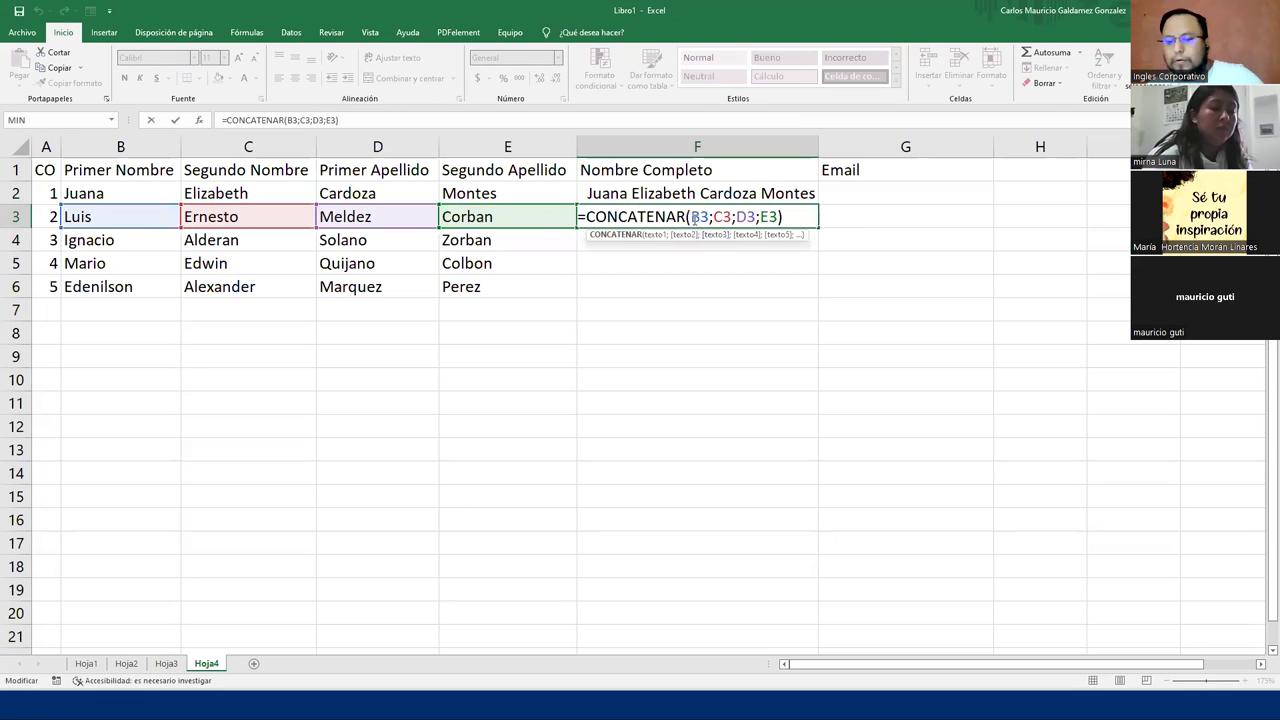
pyautogui.press('Return')
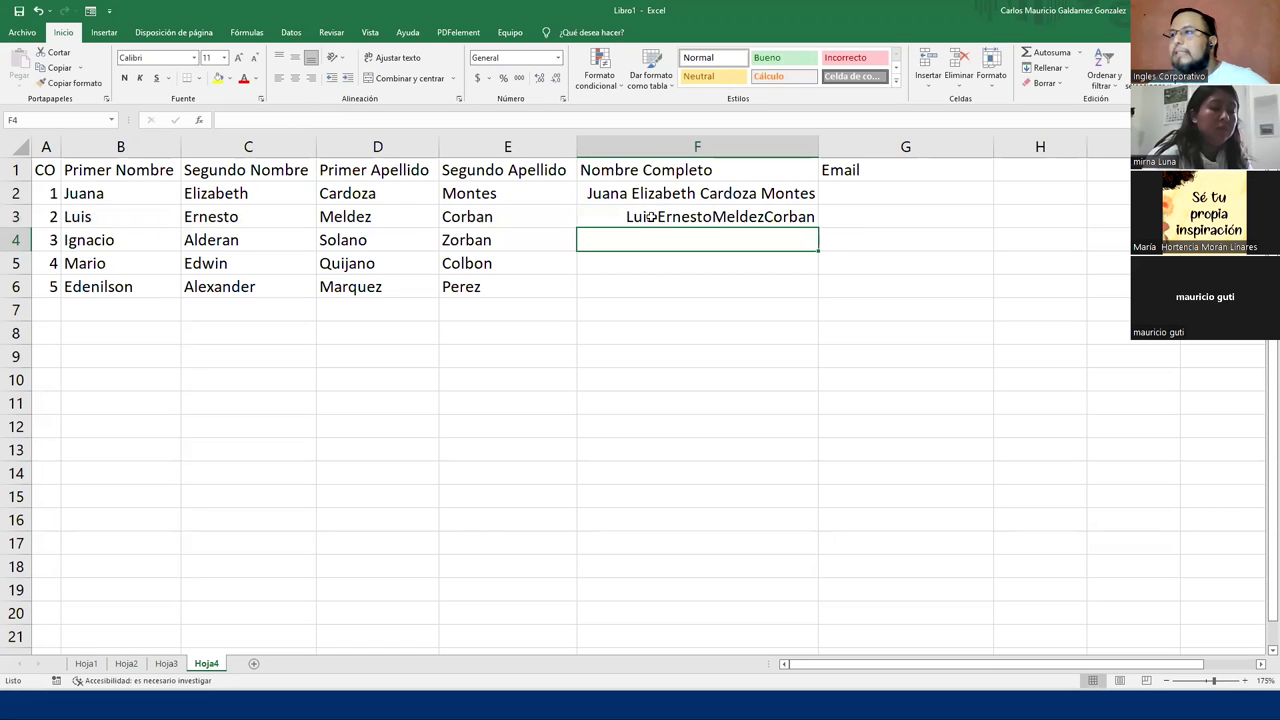
pyautogui.click(648, 216)
pyautogui.press('F2')
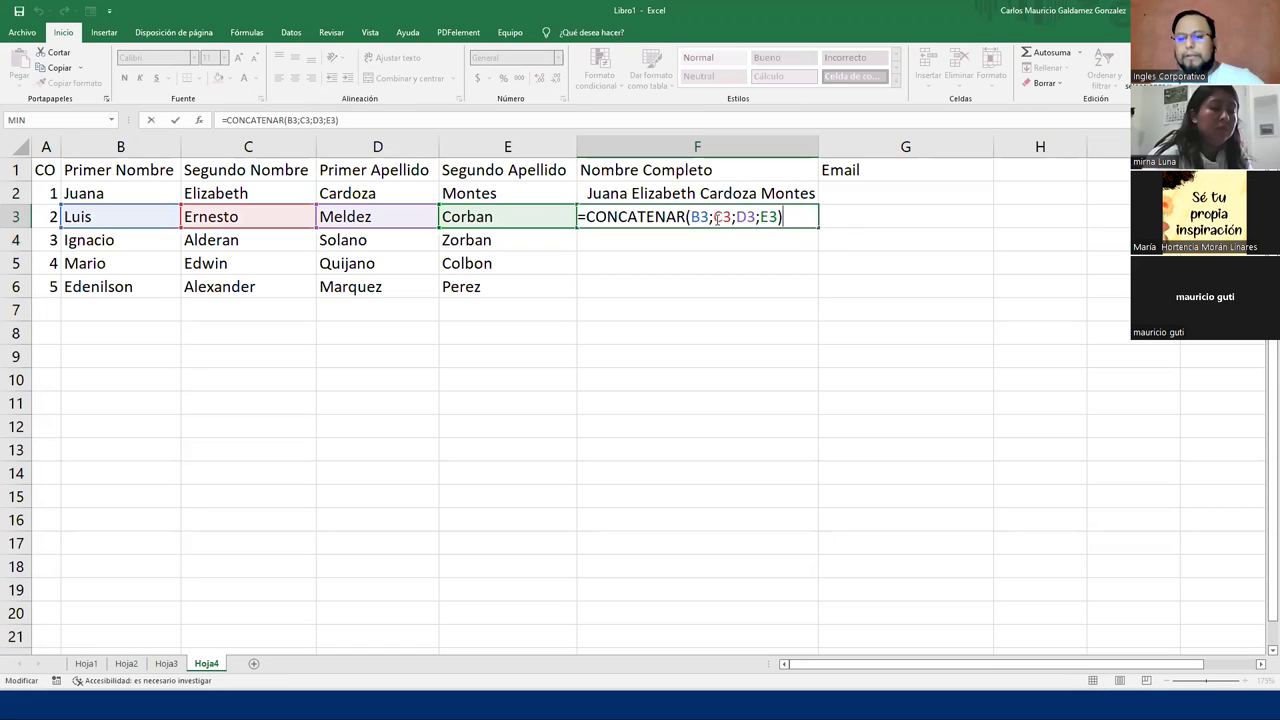
pyautogui.press('Return')
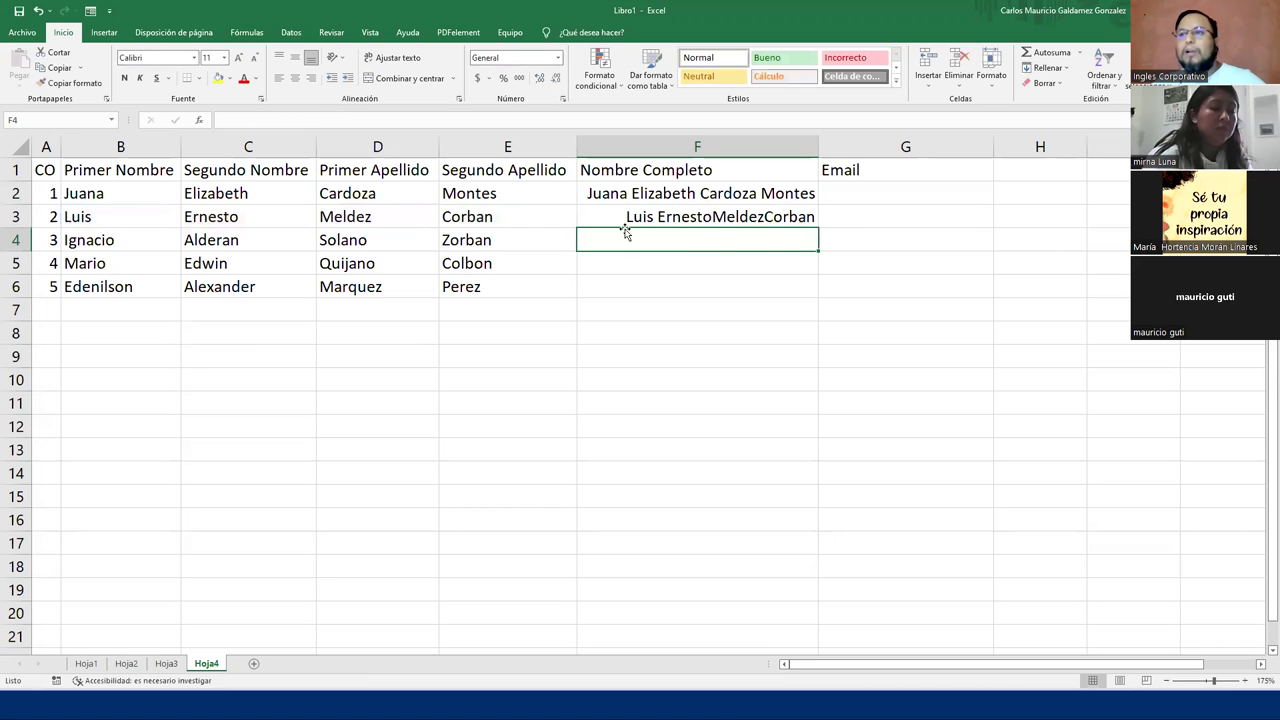
pyautogui.click(648, 195)
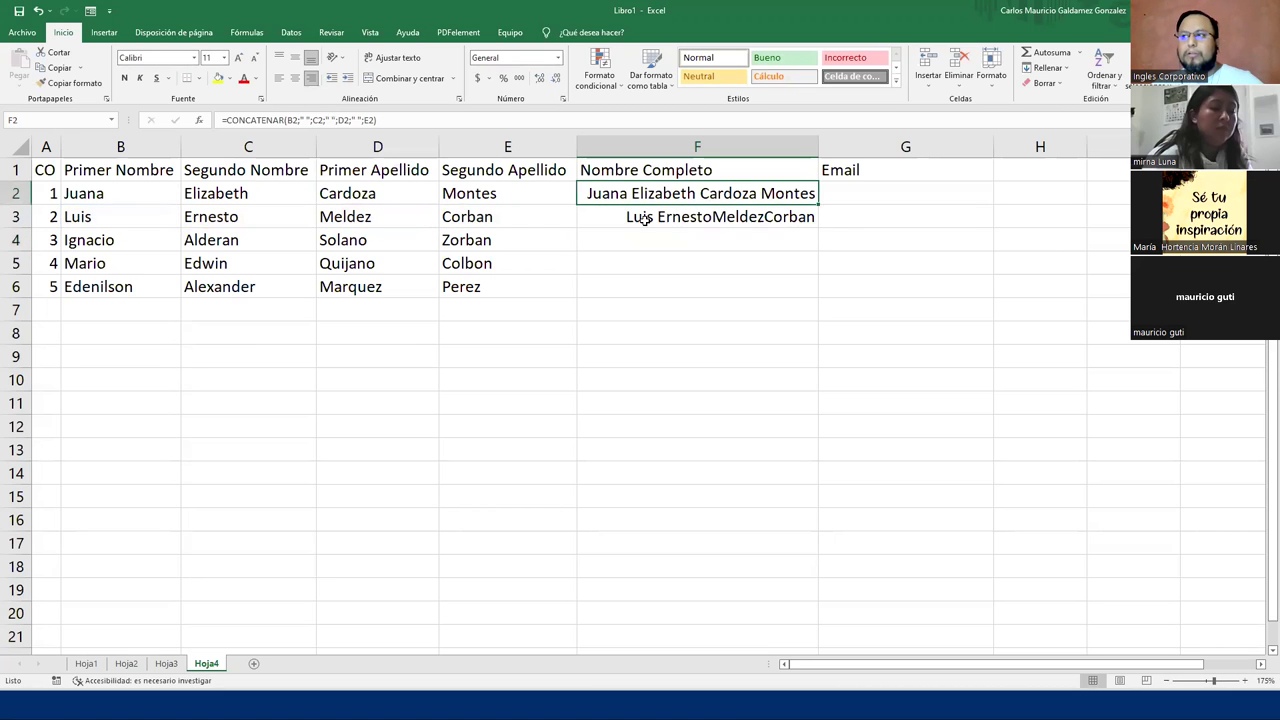
pyautogui.doubleClick(645, 218)
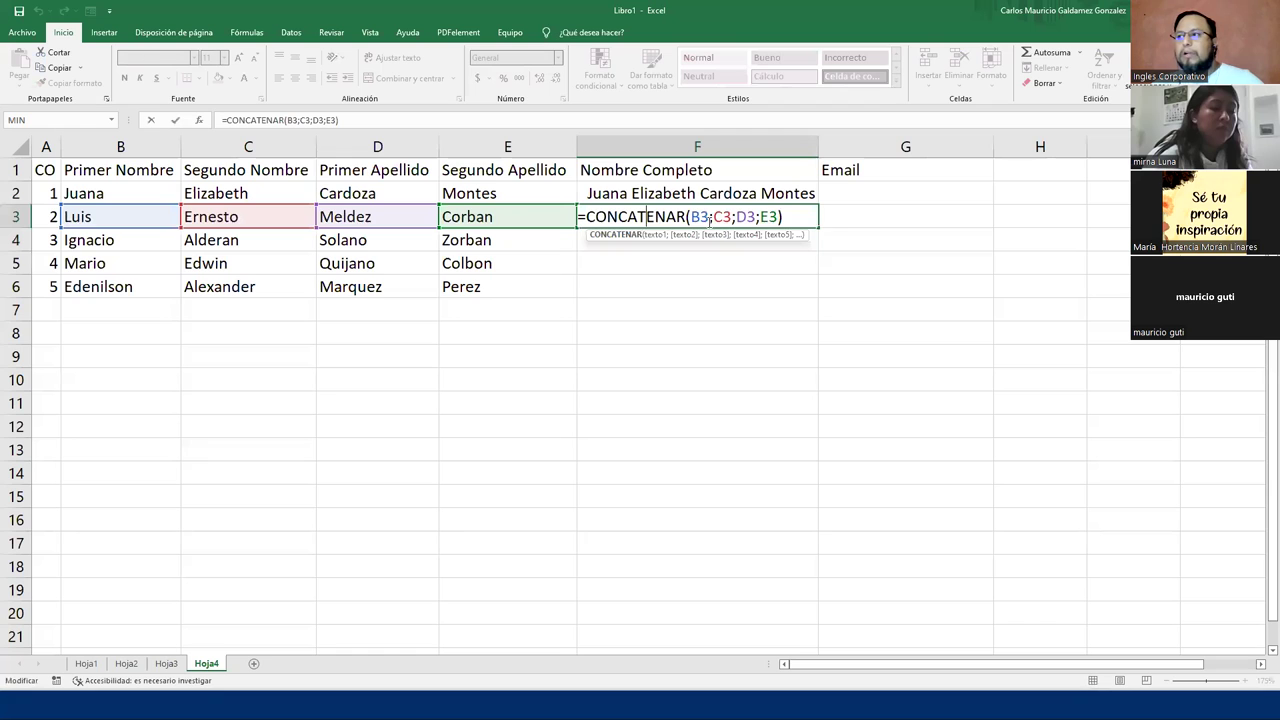
pyautogui.press('Escape')
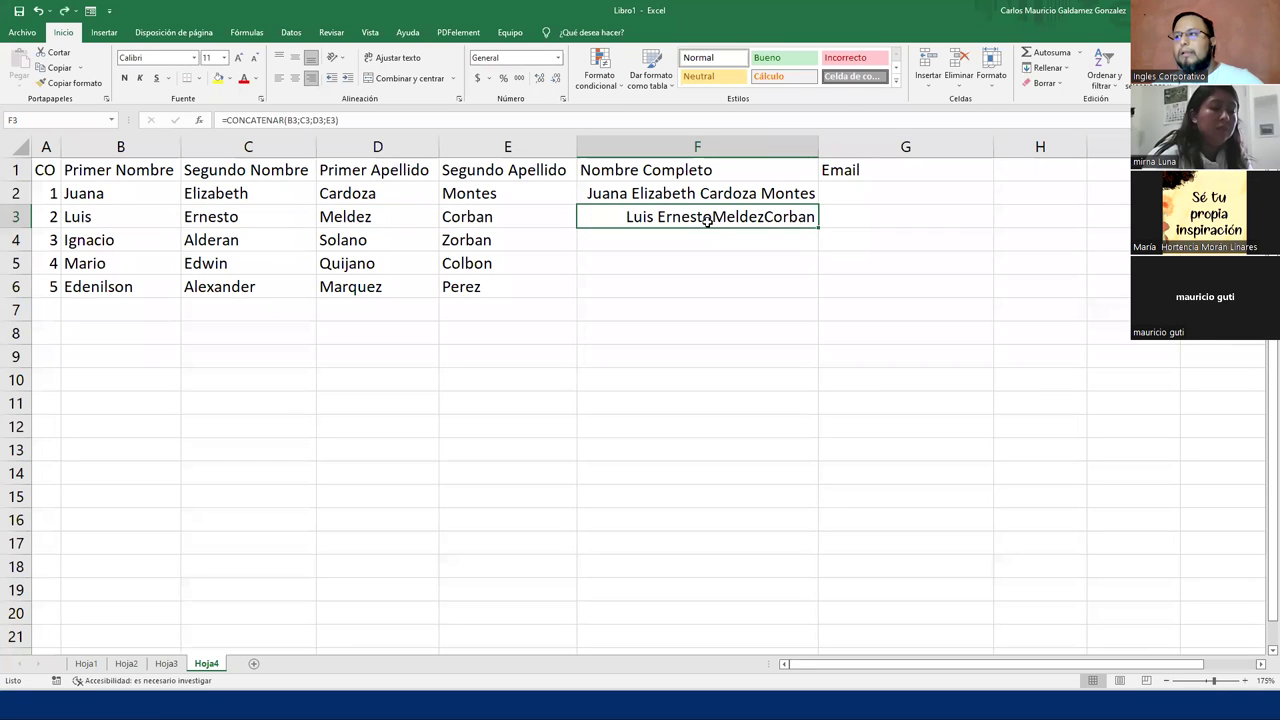
# - Undo the removal of the space separators in the F3 formula
pyautogui.click(689, 251)
pyautogui.hotkey('ctrl', 'z')
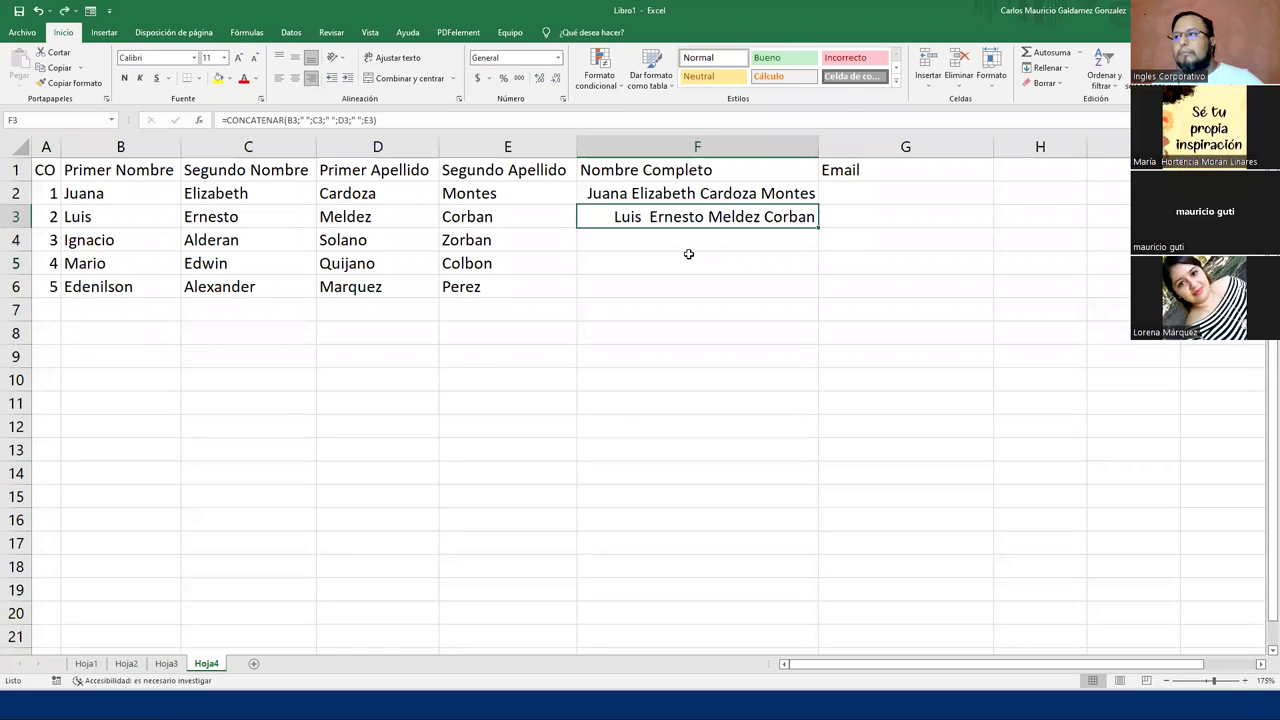
# - Examine the arguments and space separators of the CONCATENAR formula in F2
pyautogui.click(668, 196)
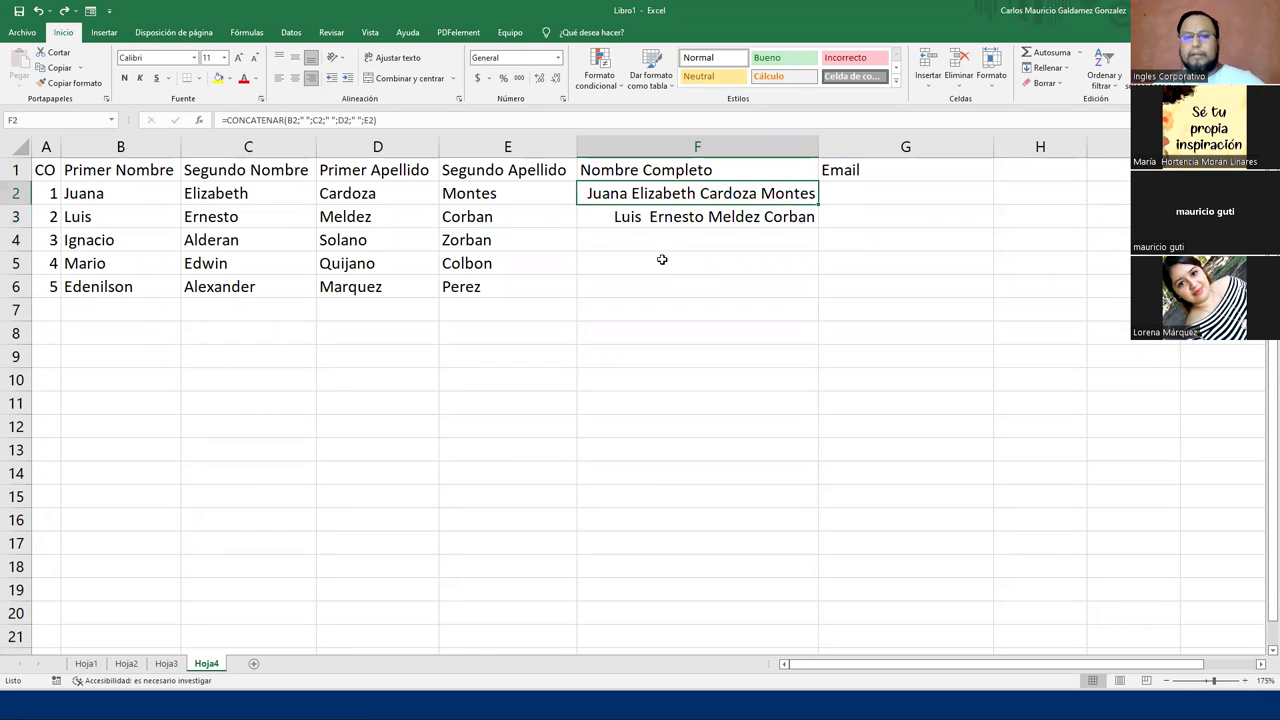
pyautogui.press('F2')
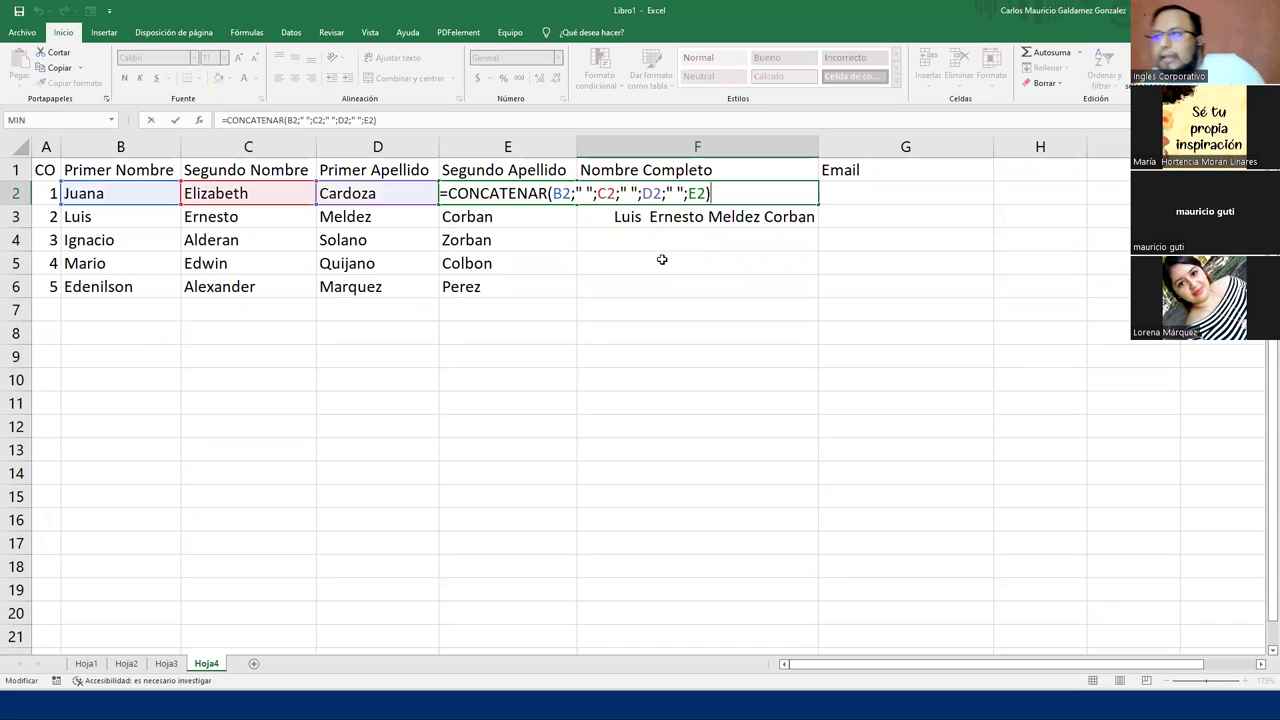
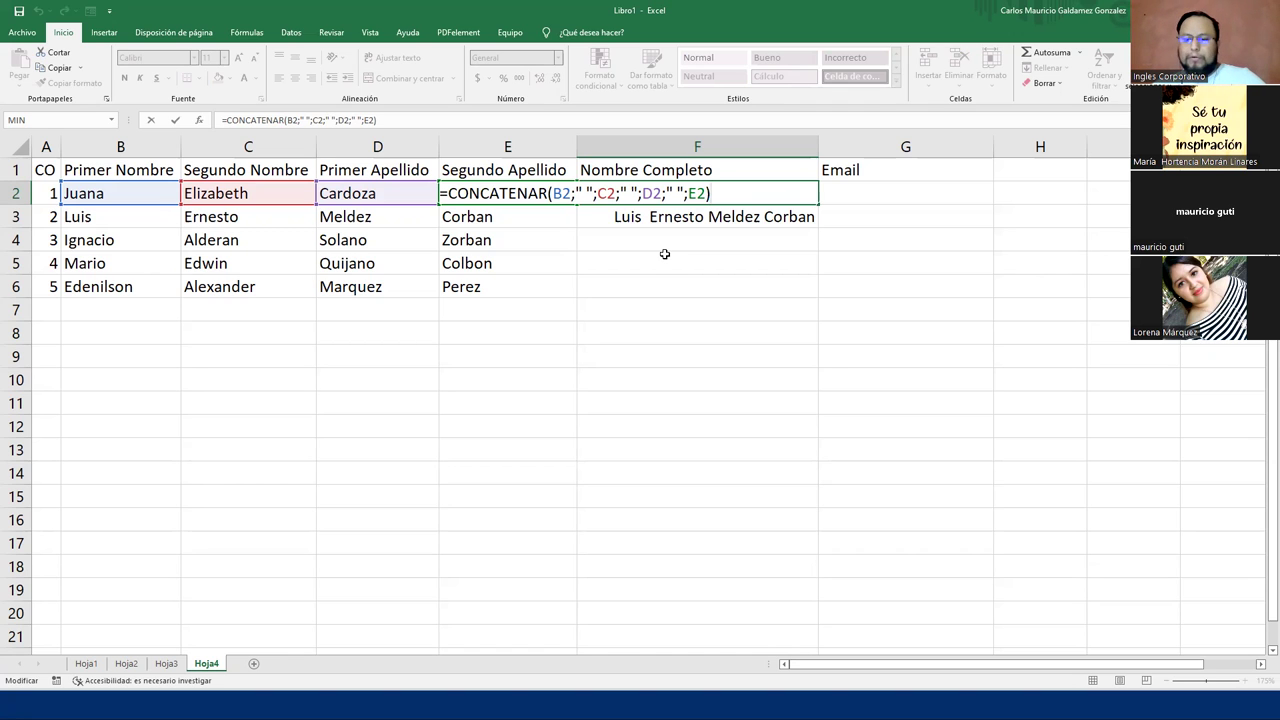
pyautogui.press('Return')
# - Start a CONCATENAR formula in F4 that joins D2 and E2 with a " " separator
pyautogui.click(647, 240)
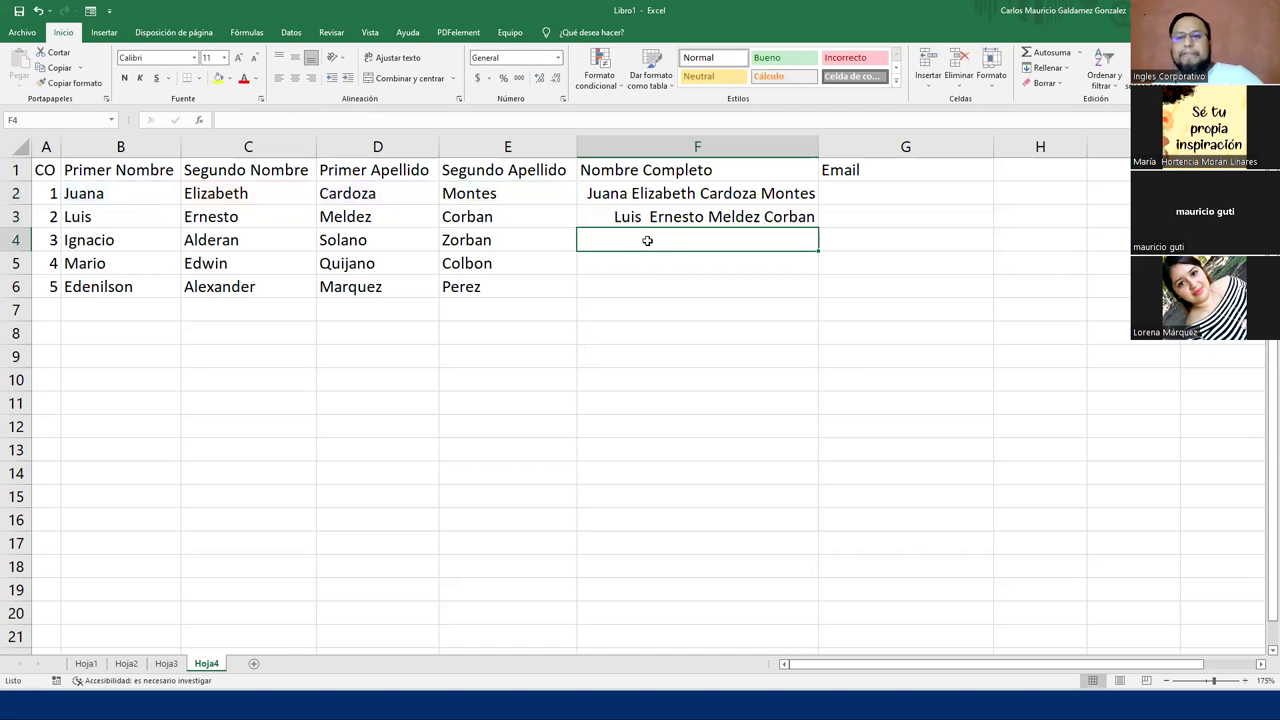
pyautogui.write('=')
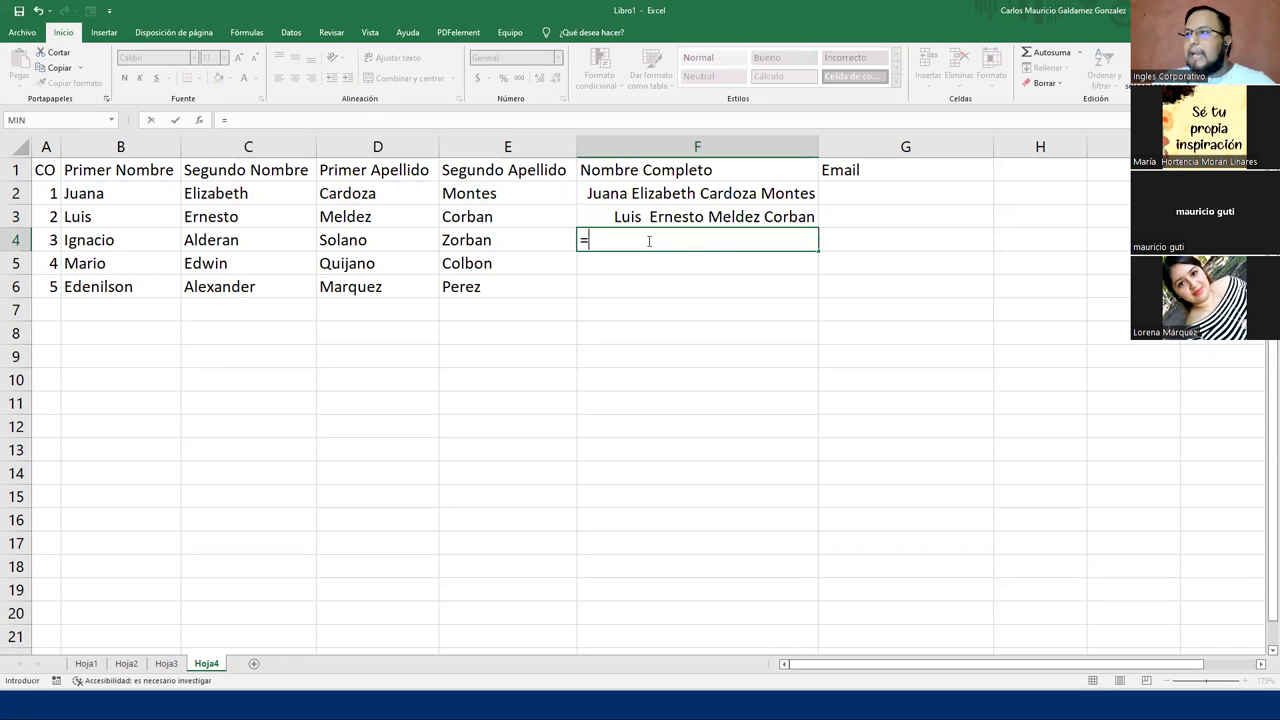
pyautogui.write('con')
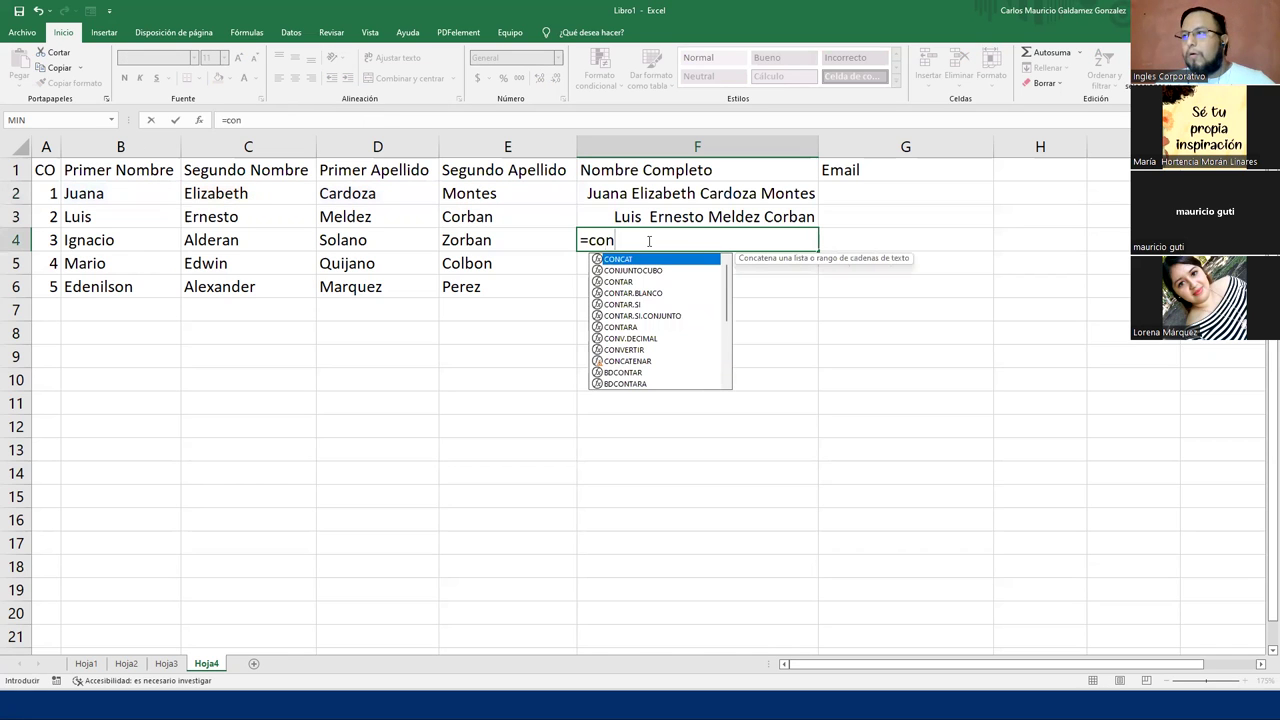
pyautogui.write('a')
pyautogui.press('BackSpace')
pyautogui.write('cate')
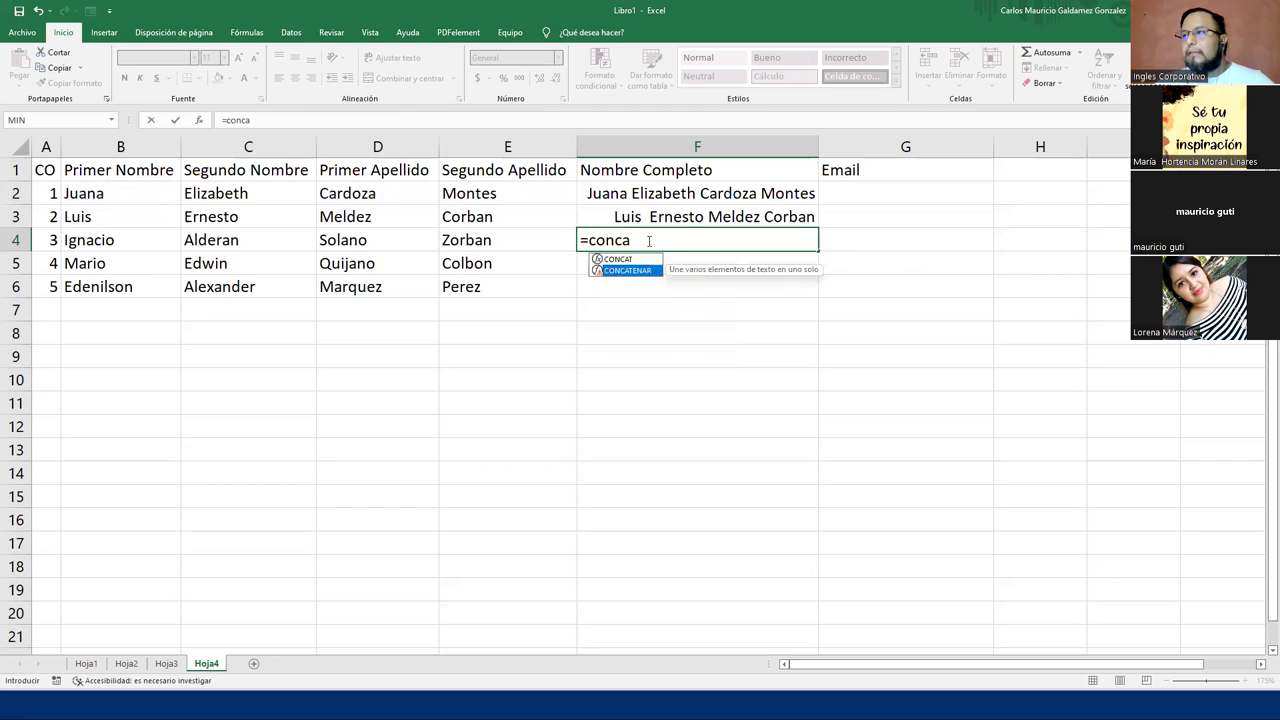
pyautogui.press('Tab')
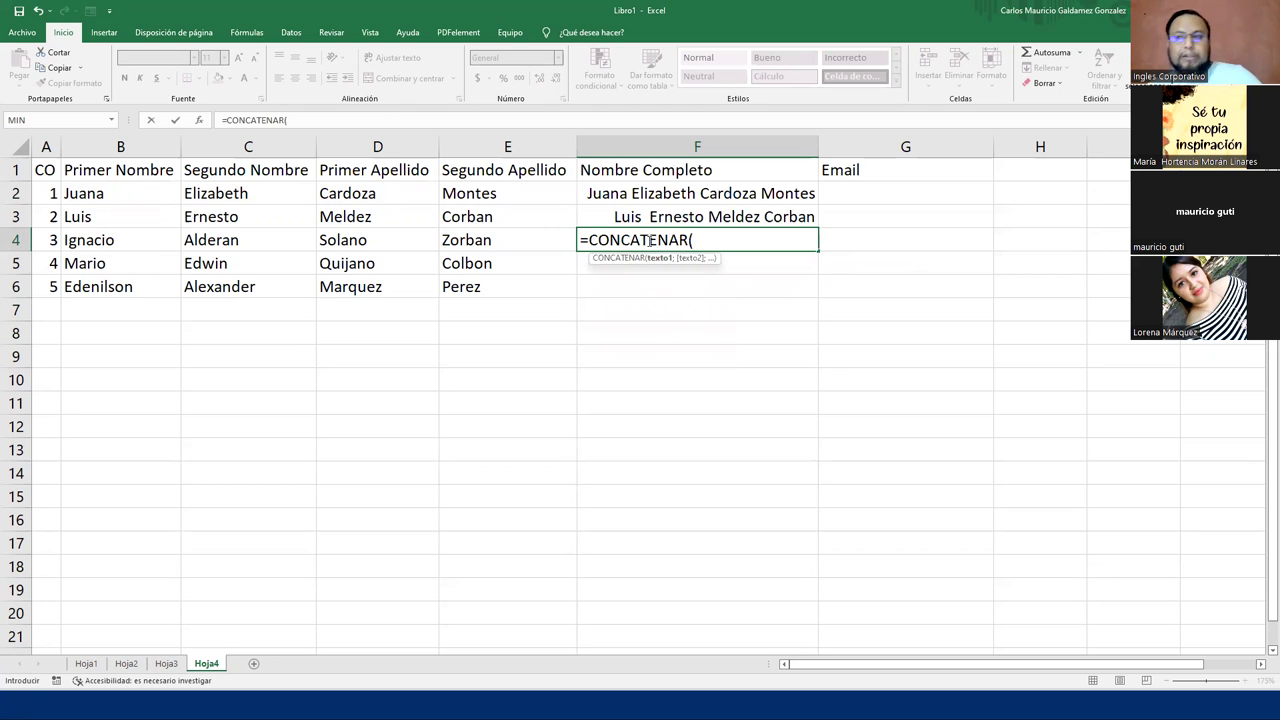
pyautogui.click(338, 194)
pyautogui.write(';" "')
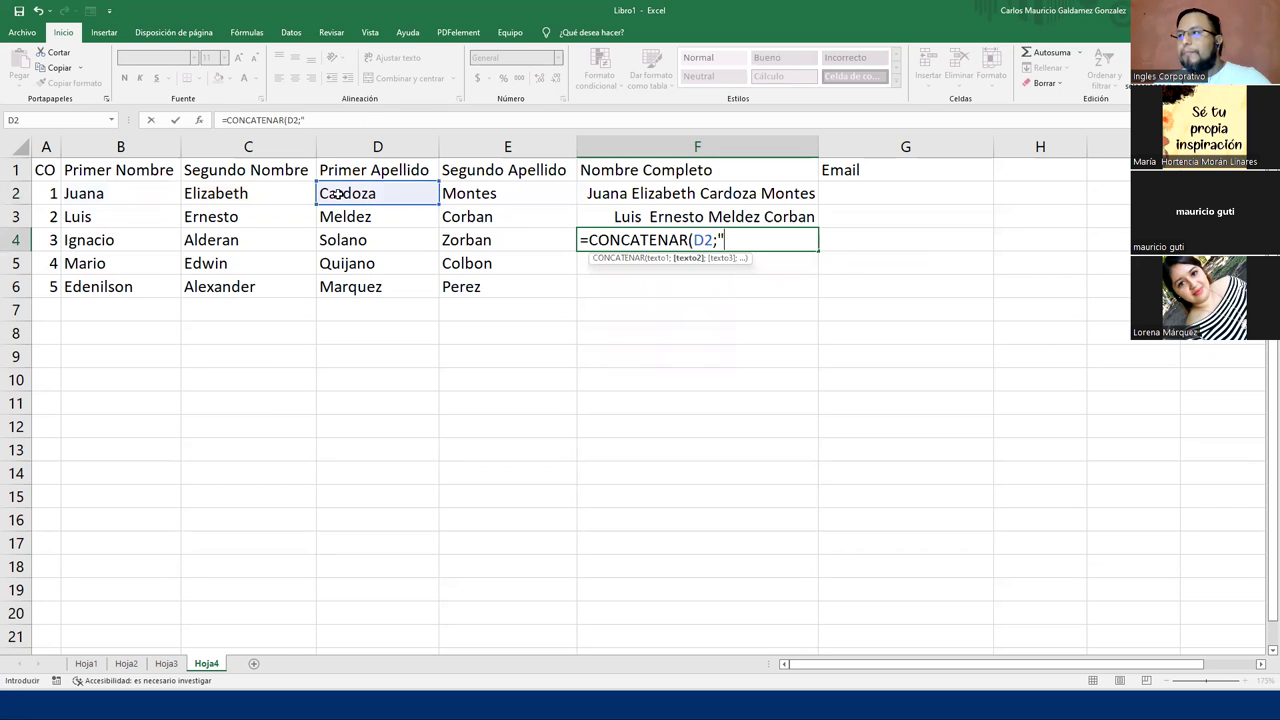
pyautogui.write(';')
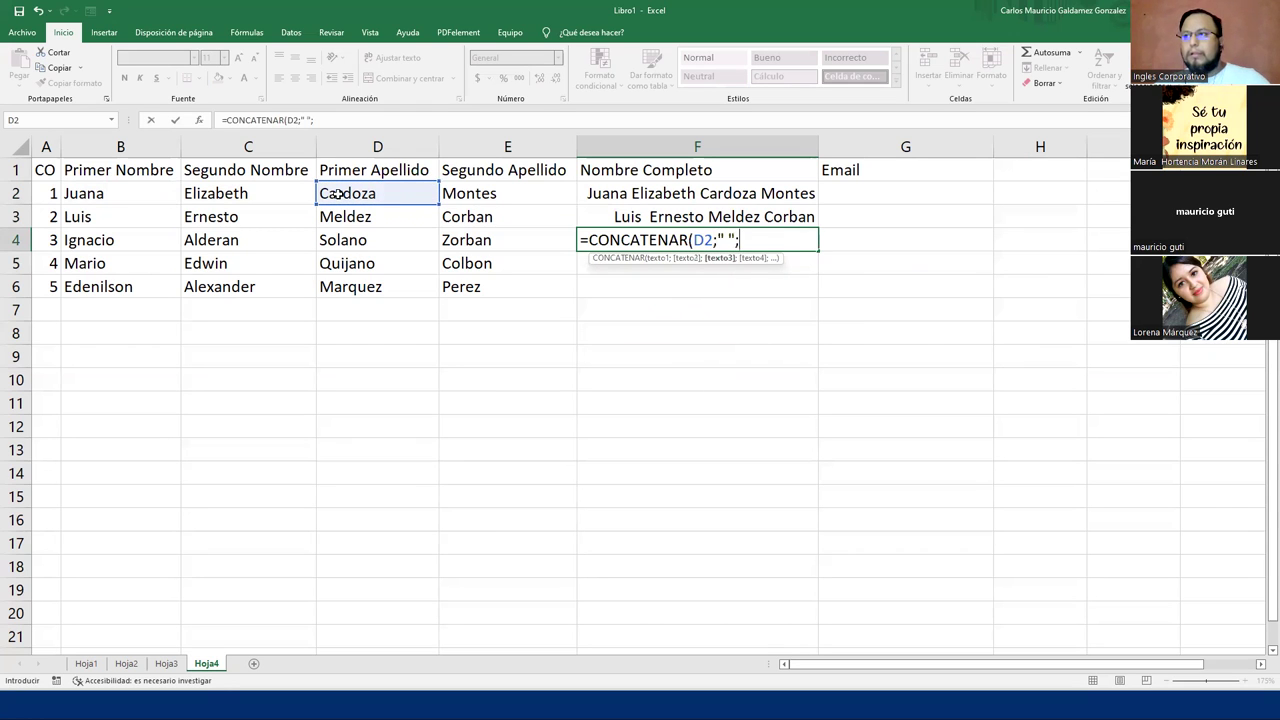
pyautogui.click(455, 194)
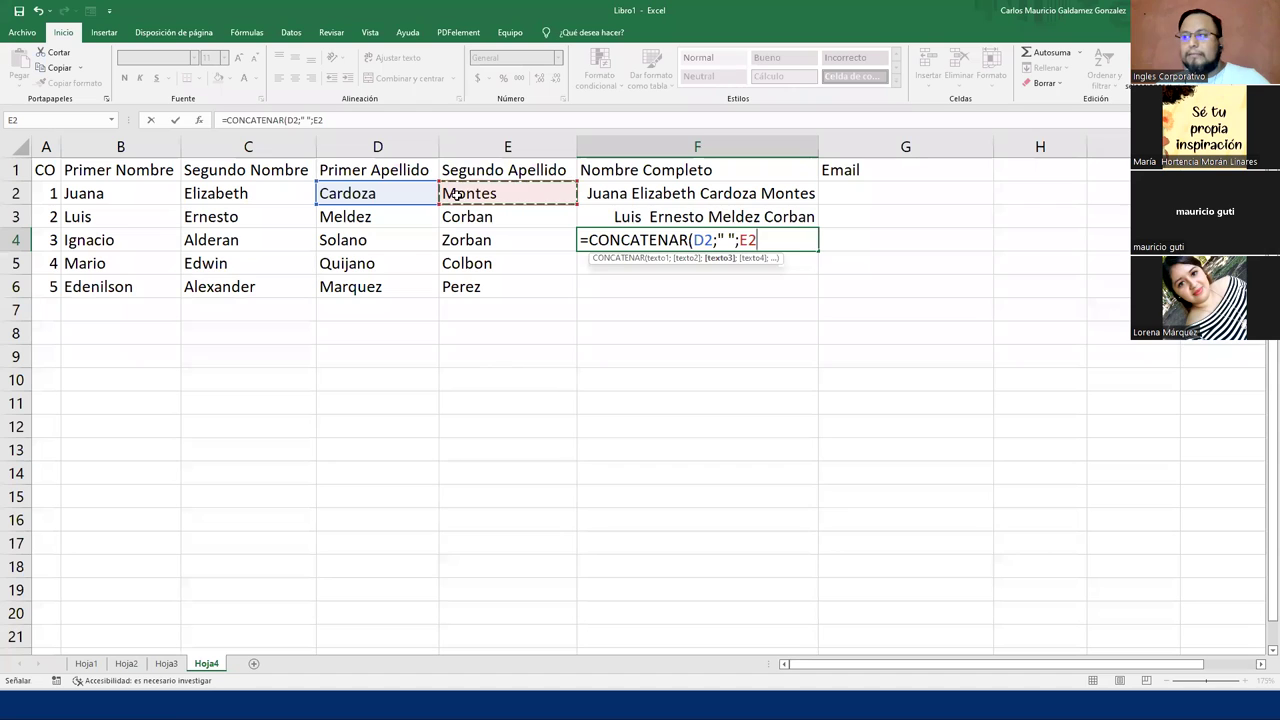
# - Append ", ", B2 and " " to the F4 formula and try to enter it
pyautogui.write('"')
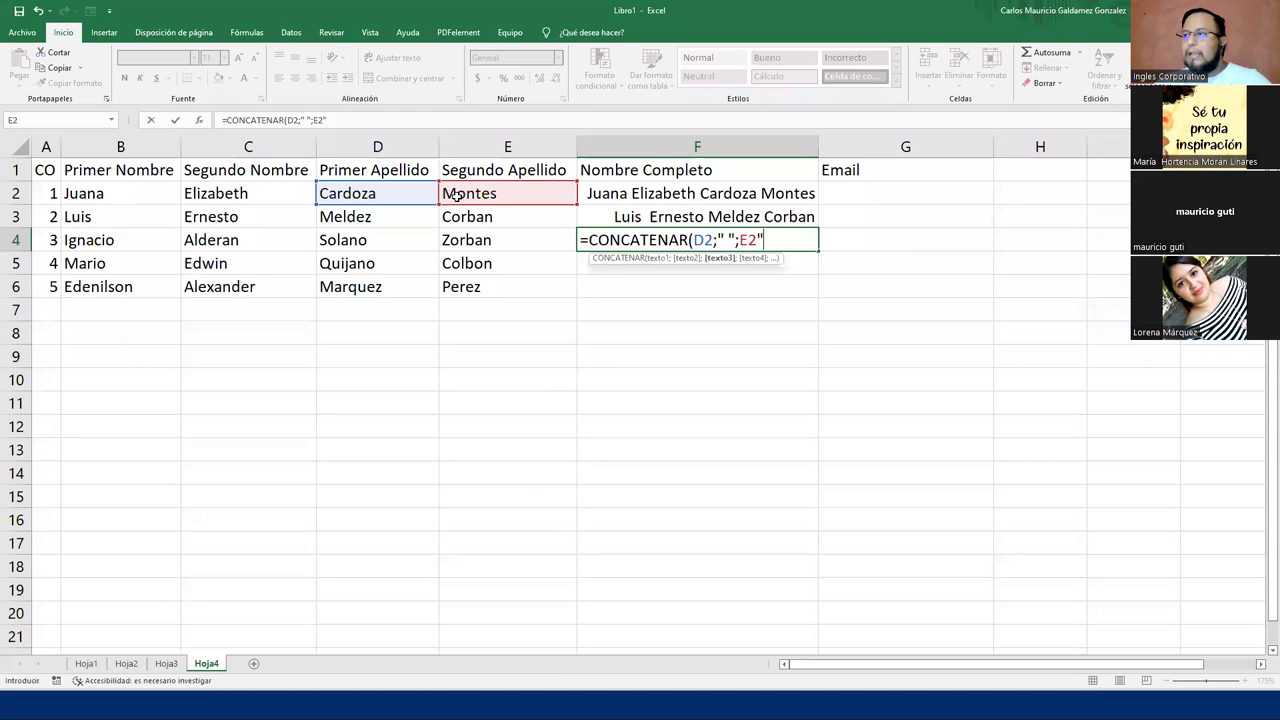
pyautogui.write(', "')
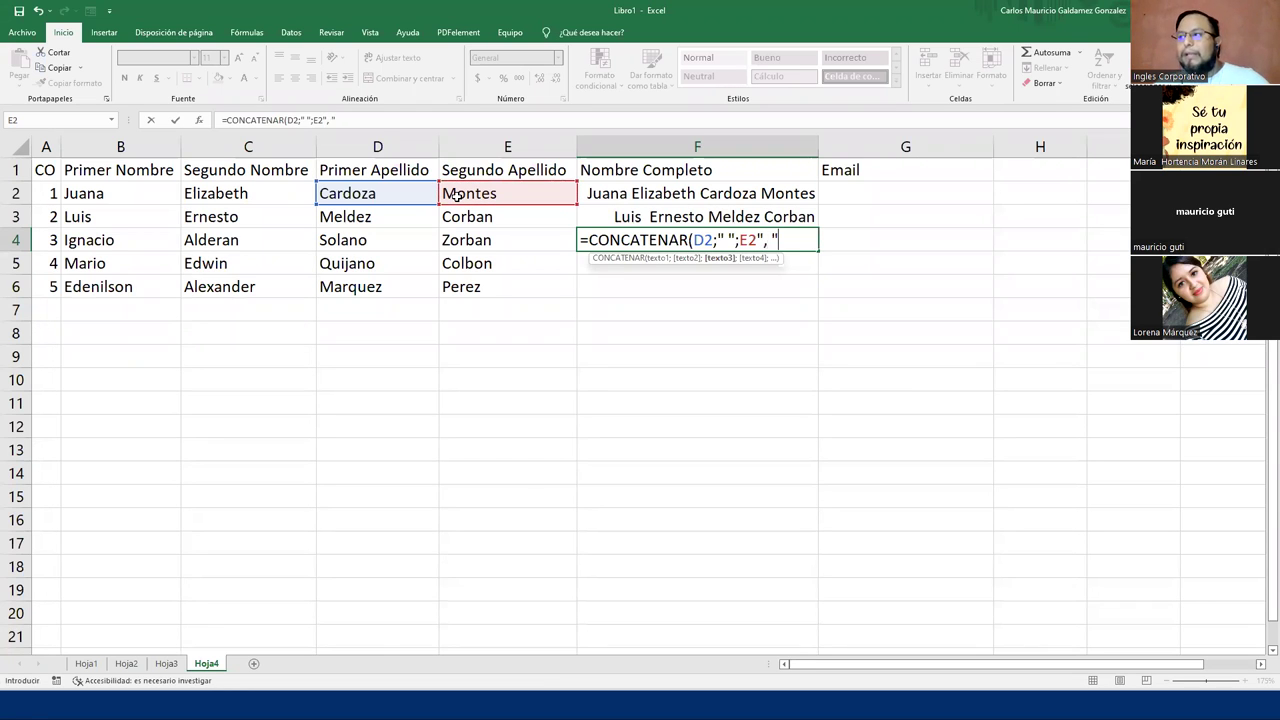
pyautogui.write(';')
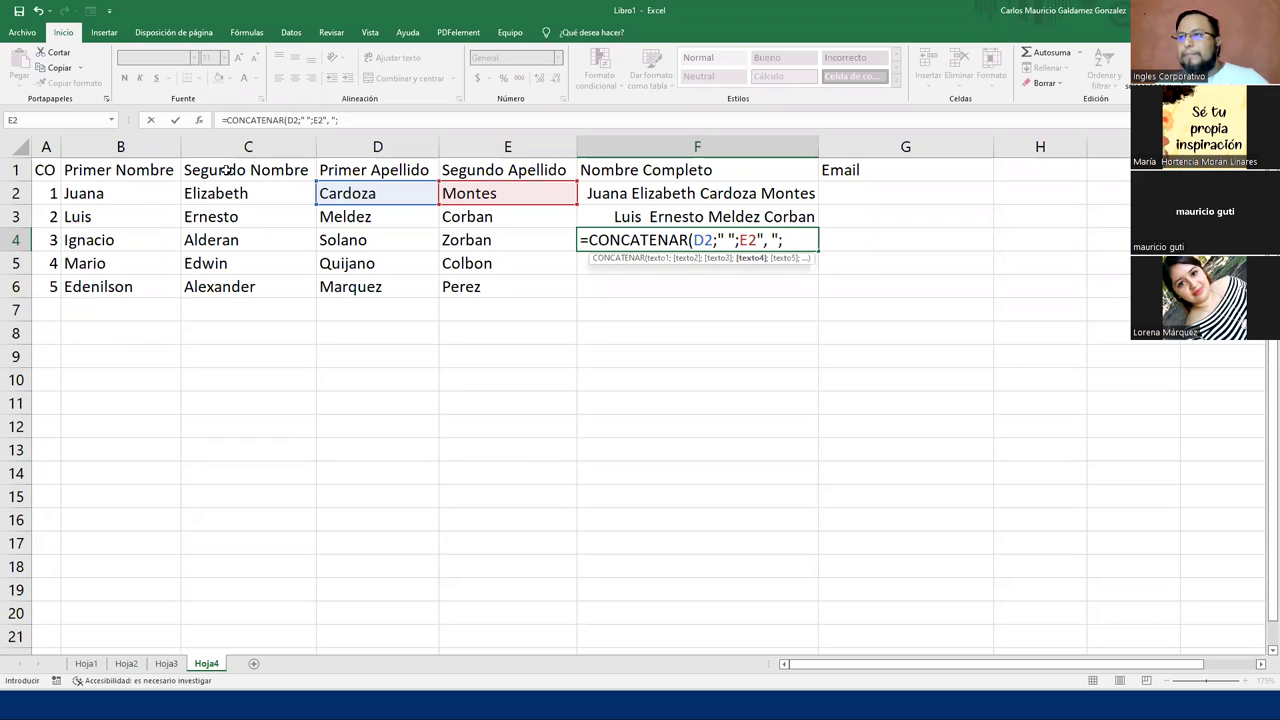
pyautogui.click(139, 186)
pyautogui.write(';" "')
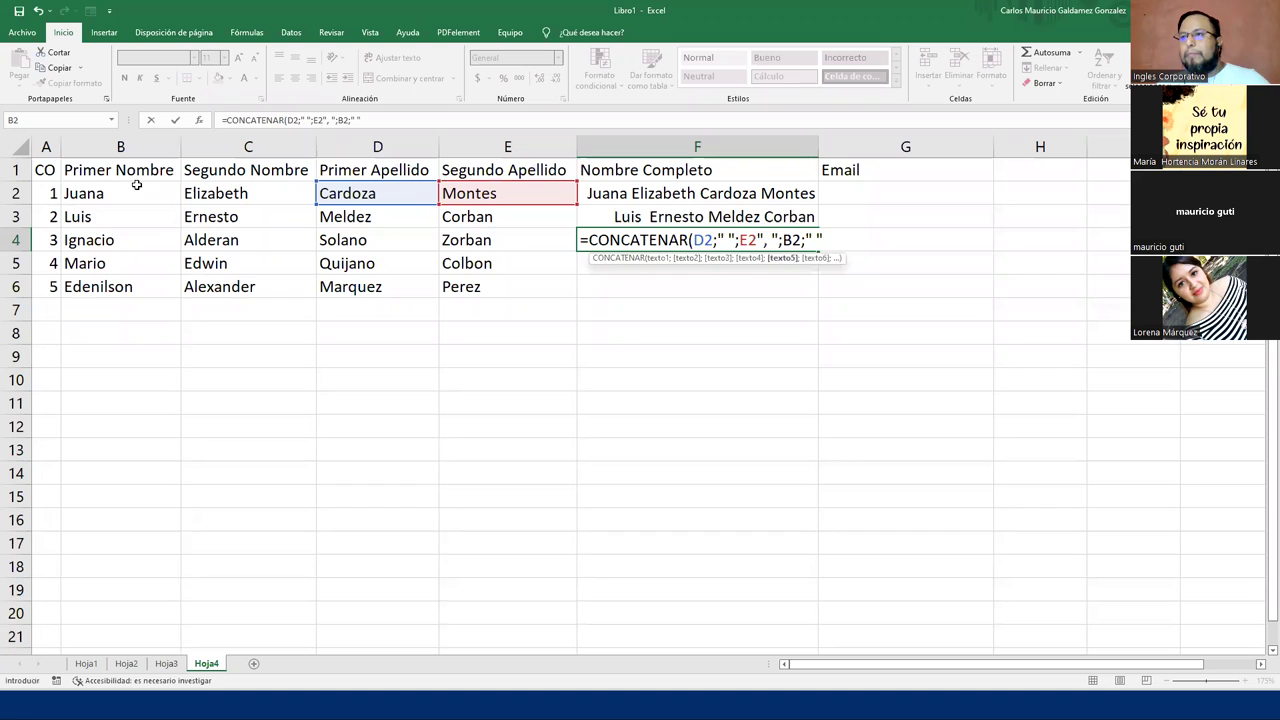
pyautogui.press('Return')
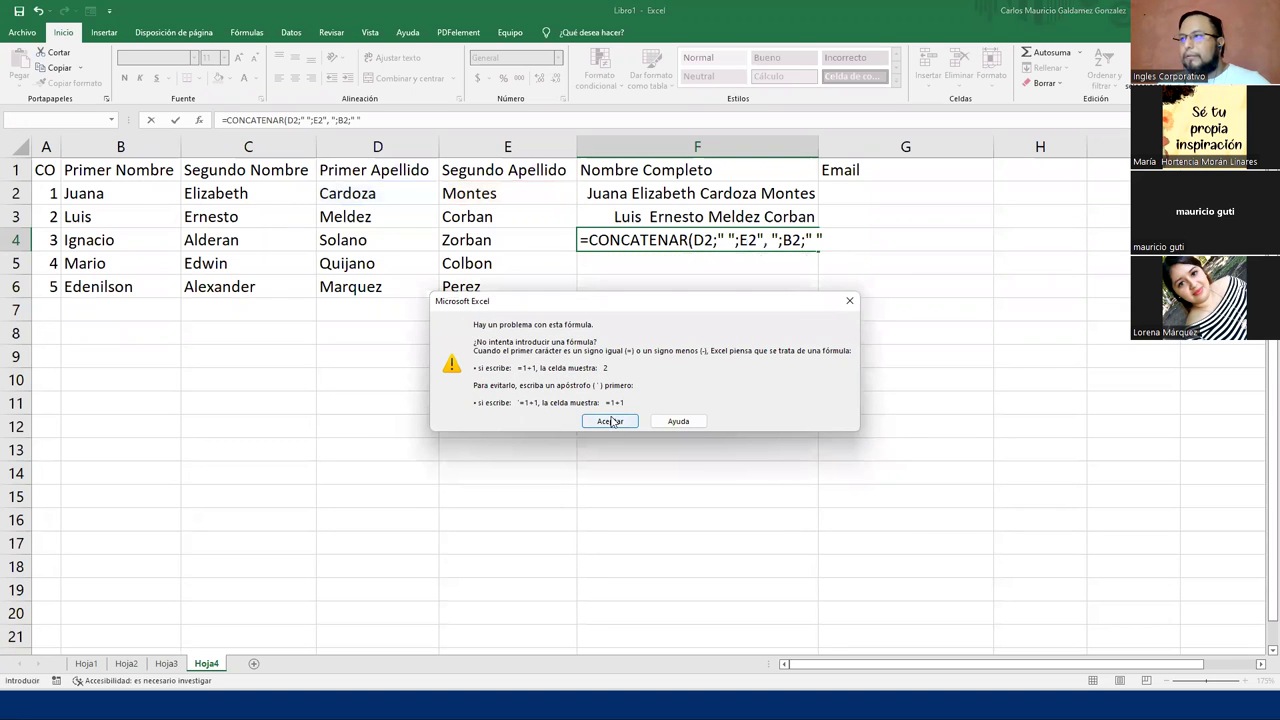
pyautogui.click(611, 421)
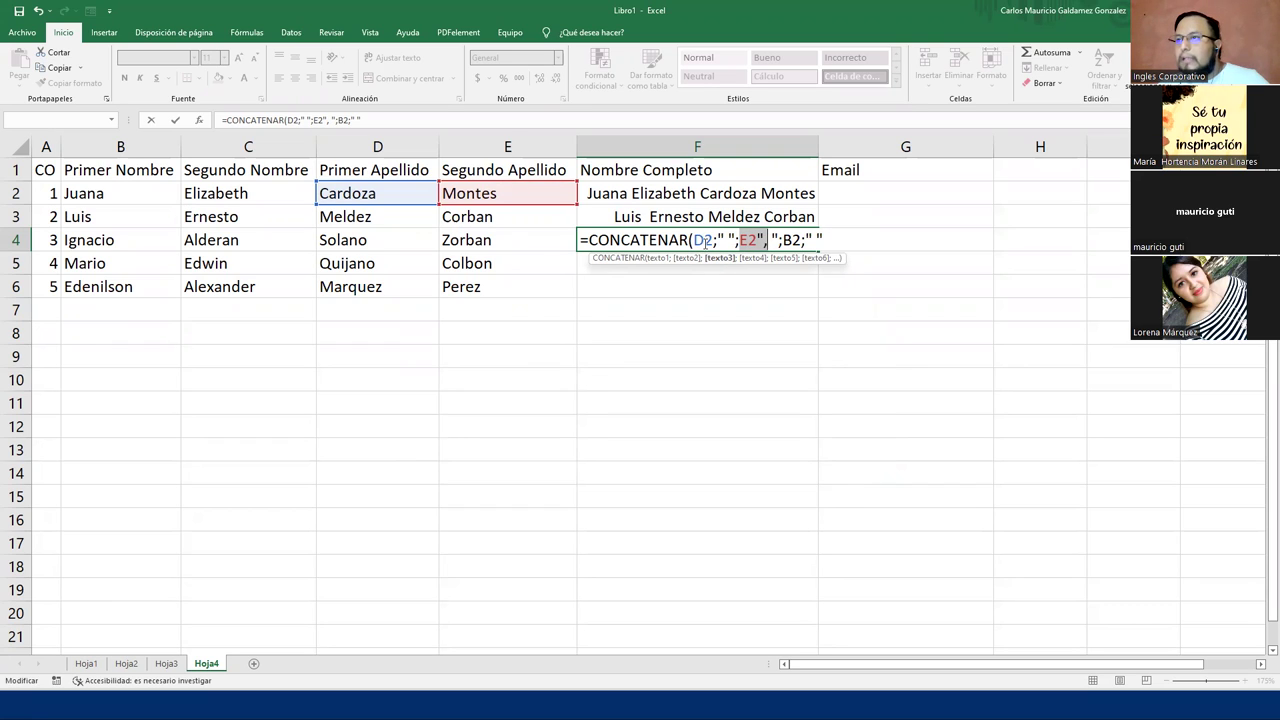
# - Change the row 2 references in the F4 formula to D4, E4 and B4
pyautogui.moveTo(397, 206); pyautogui.dragTo(430, 232)
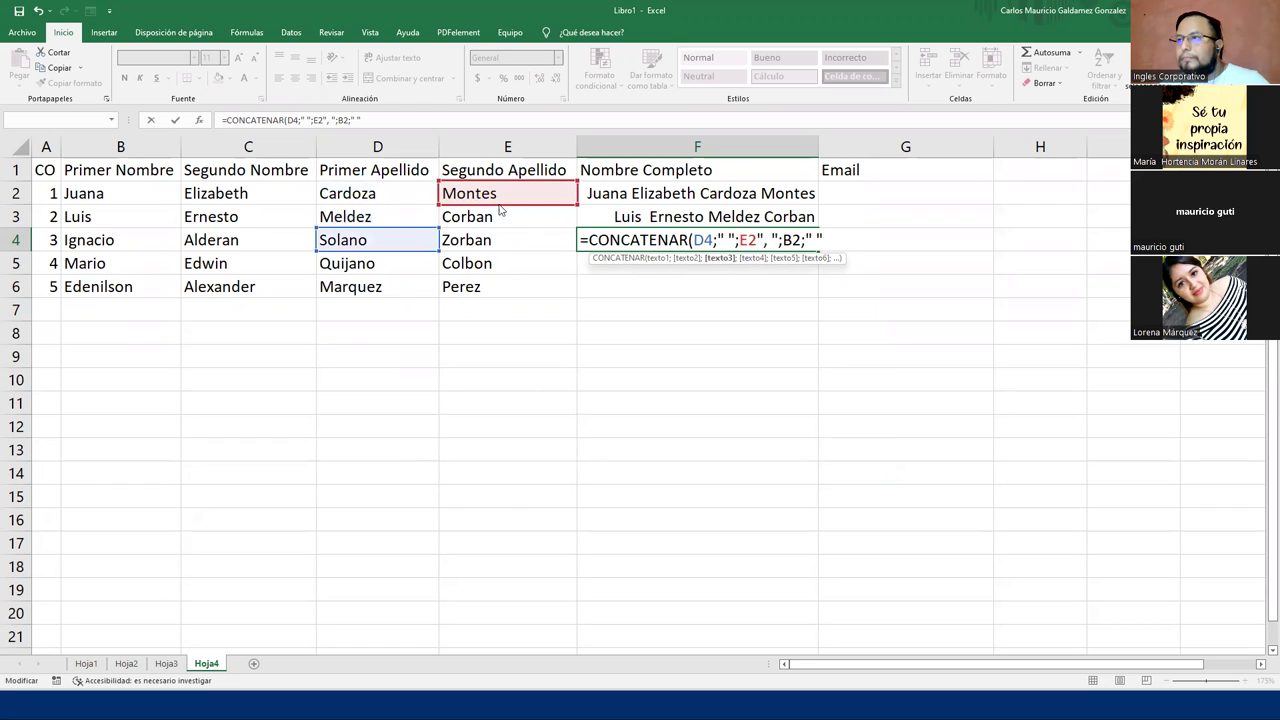
pyautogui.moveTo(500, 210); pyautogui.dragTo(500, 242)
pyautogui.click(802, 240)
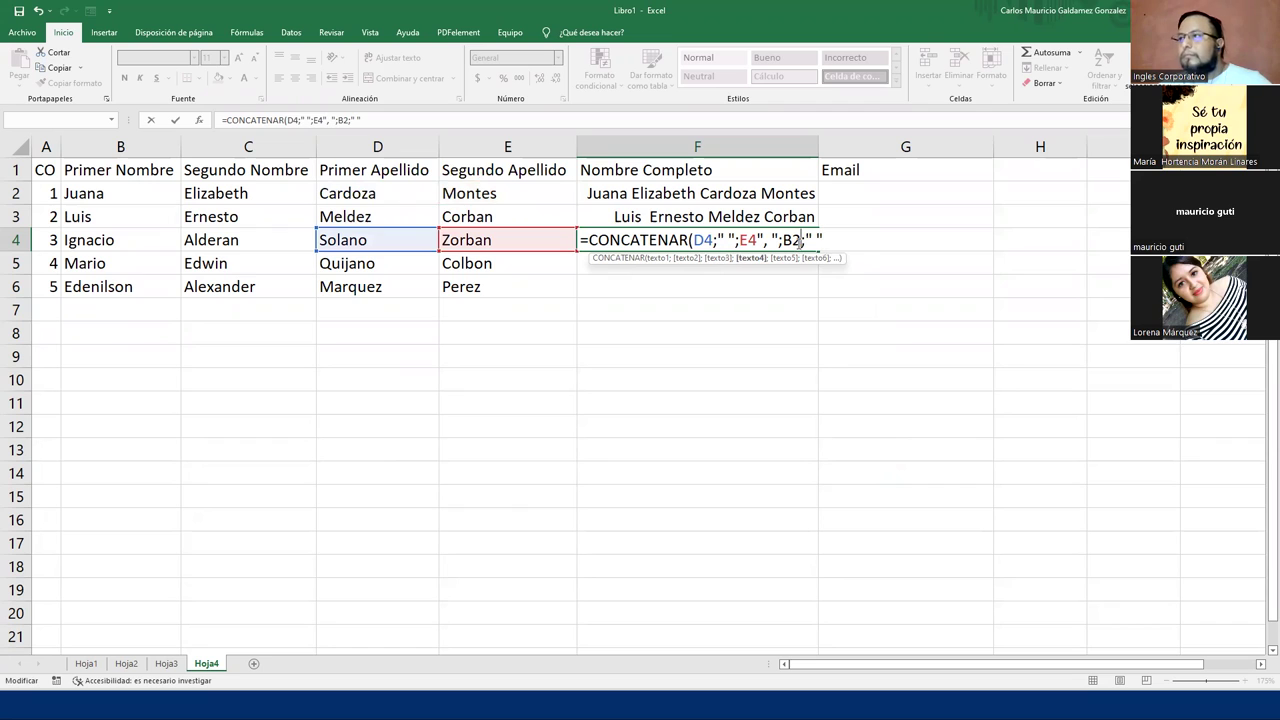
pyautogui.press('BackSpace')
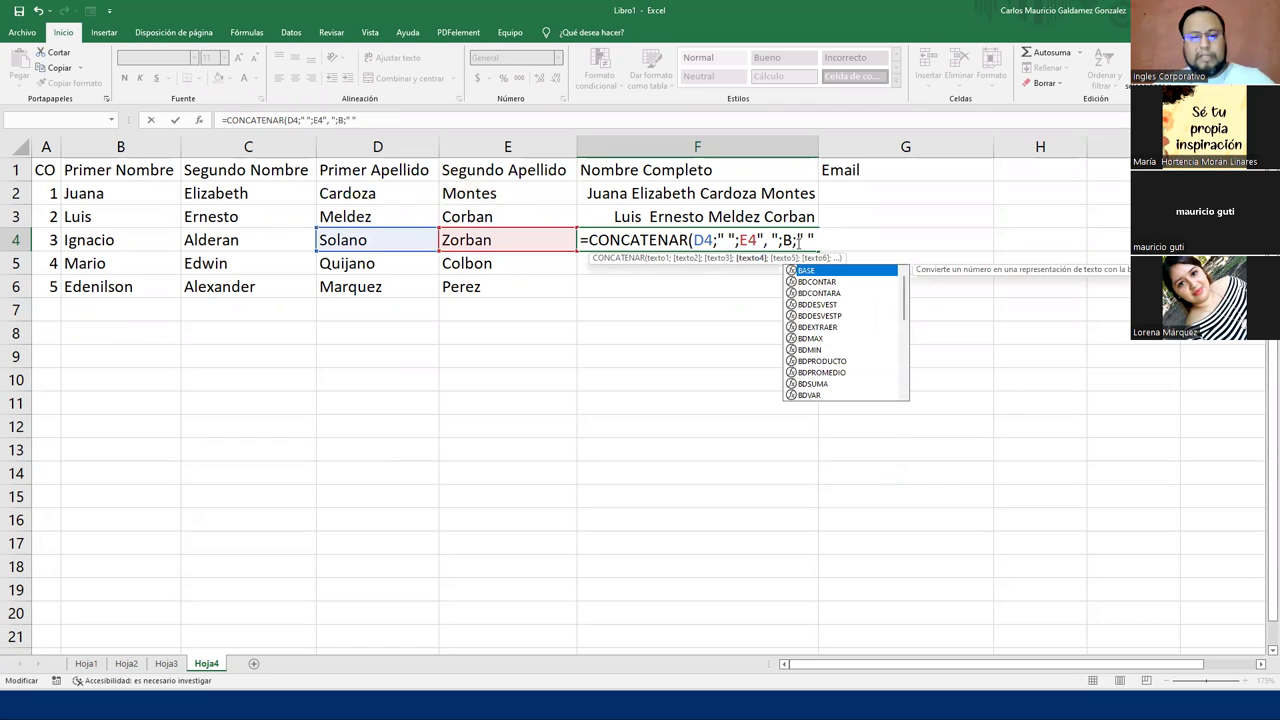
pyautogui.write('4')
pyautogui.click(806, 240)
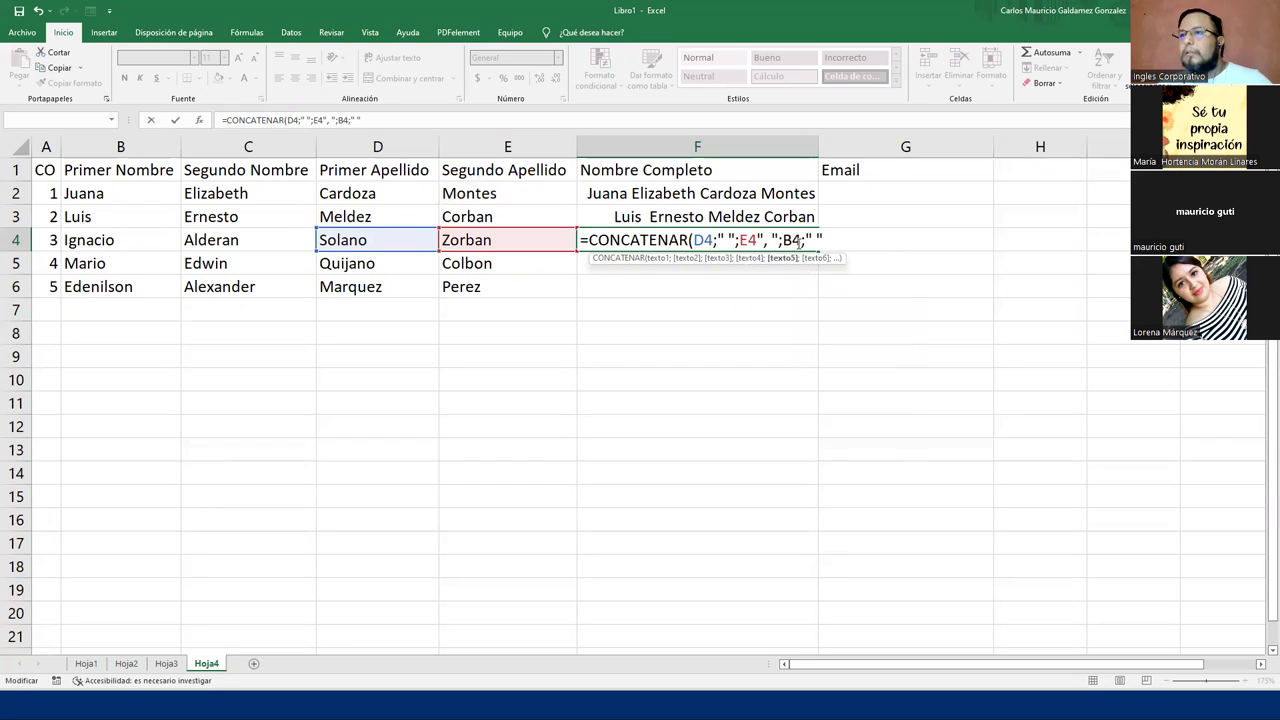
# - Add the missing semicolons to the F4 formula, after the final " " and between E4 and ", "
pyautogui.click(703, 240)
pyautogui.click(756, 240)
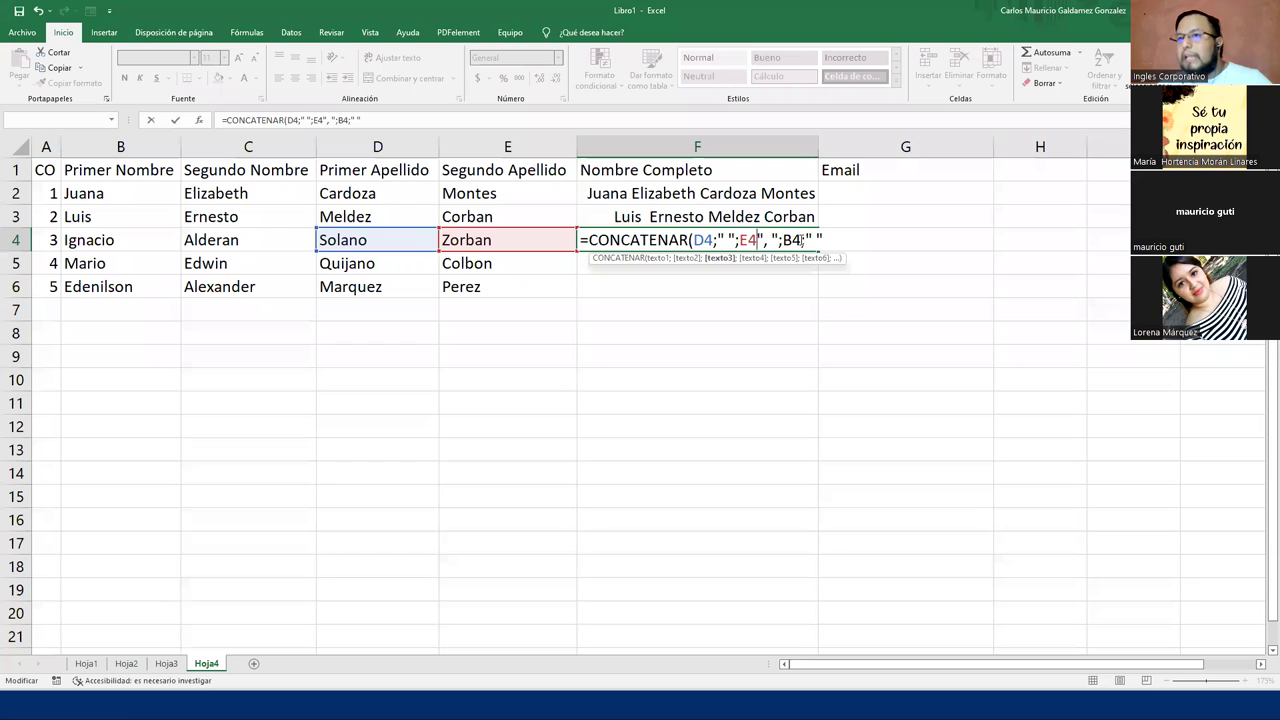
pyautogui.click(827, 240)
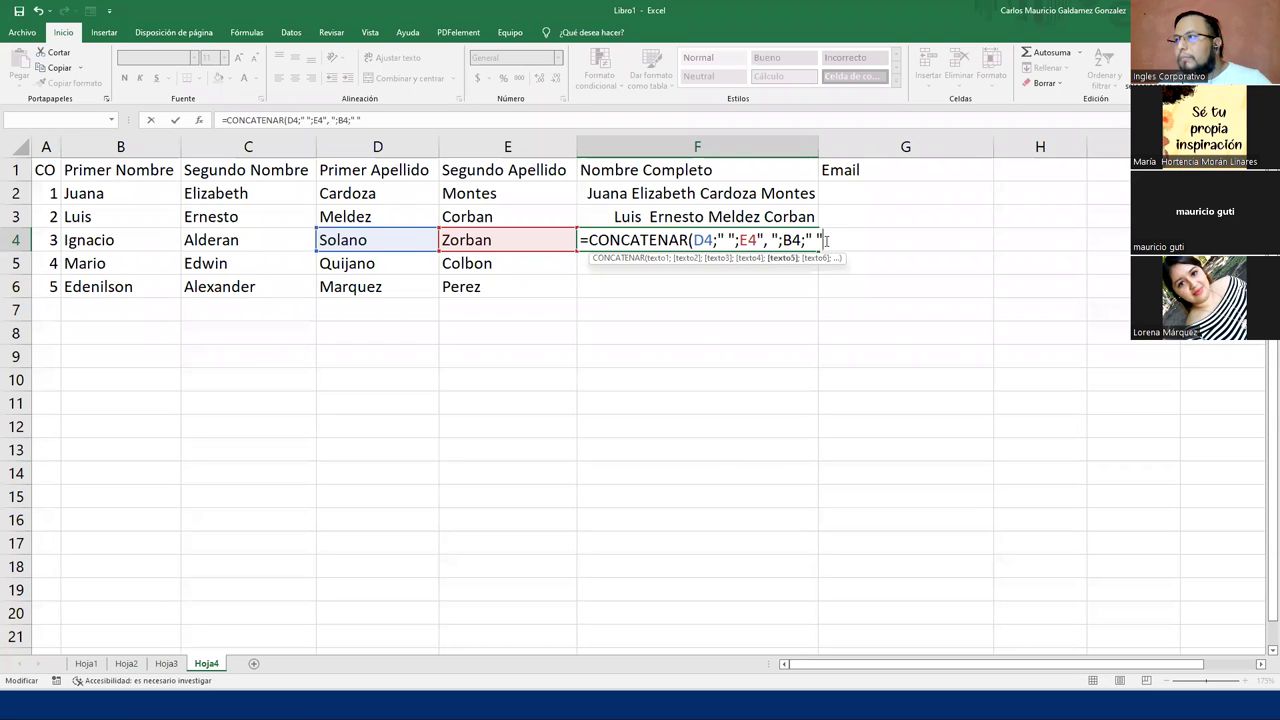
pyautogui.write(';')
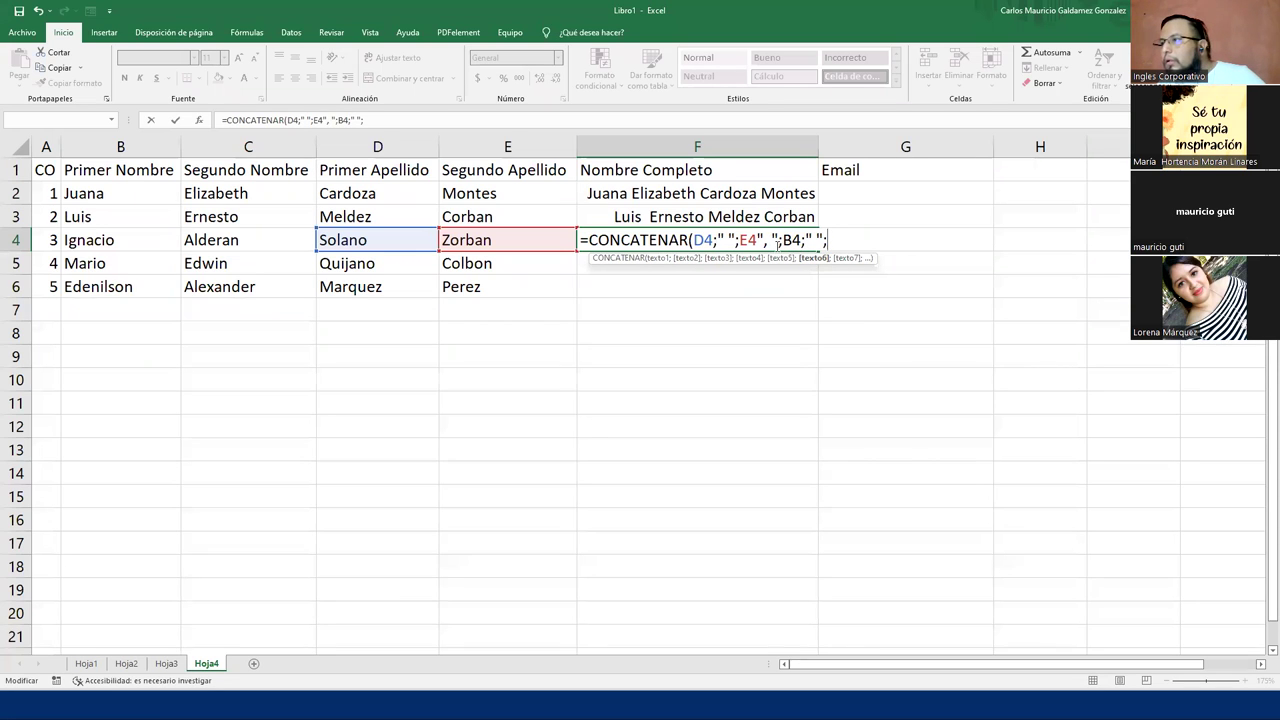
pyautogui.click(783, 240)
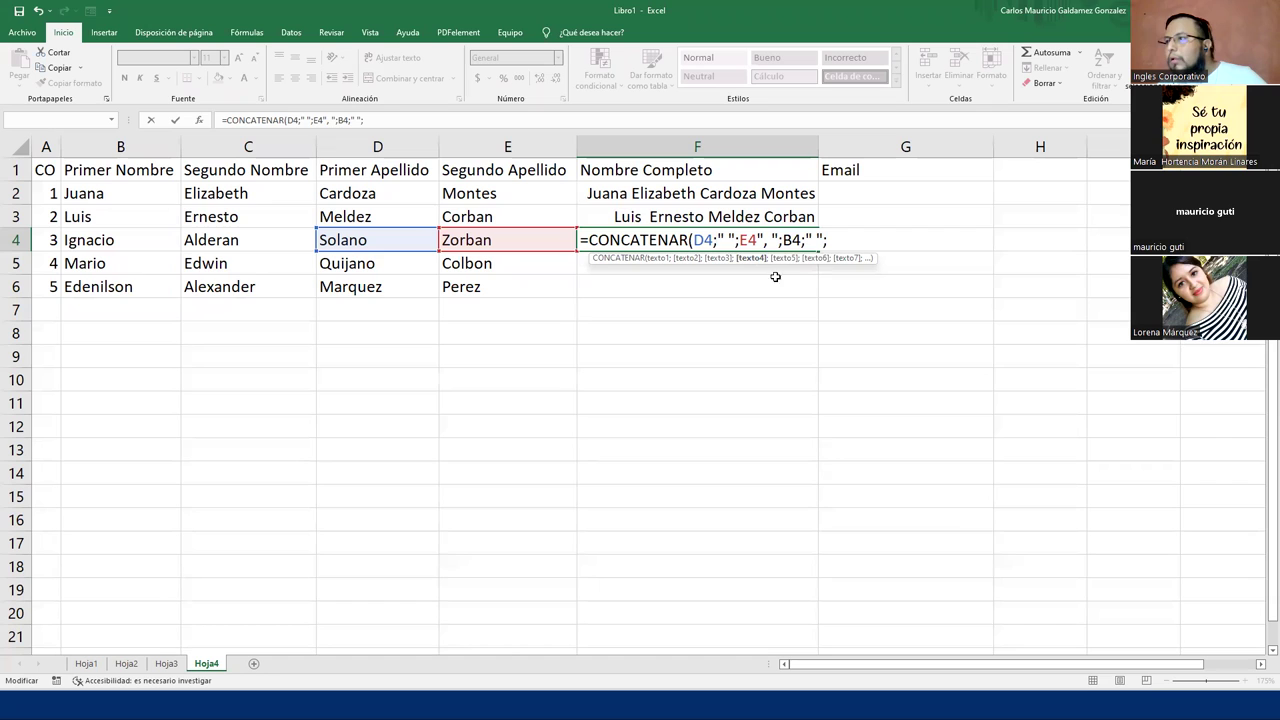
pyautogui.click(703, 240)
pyautogui.click(728, 240)
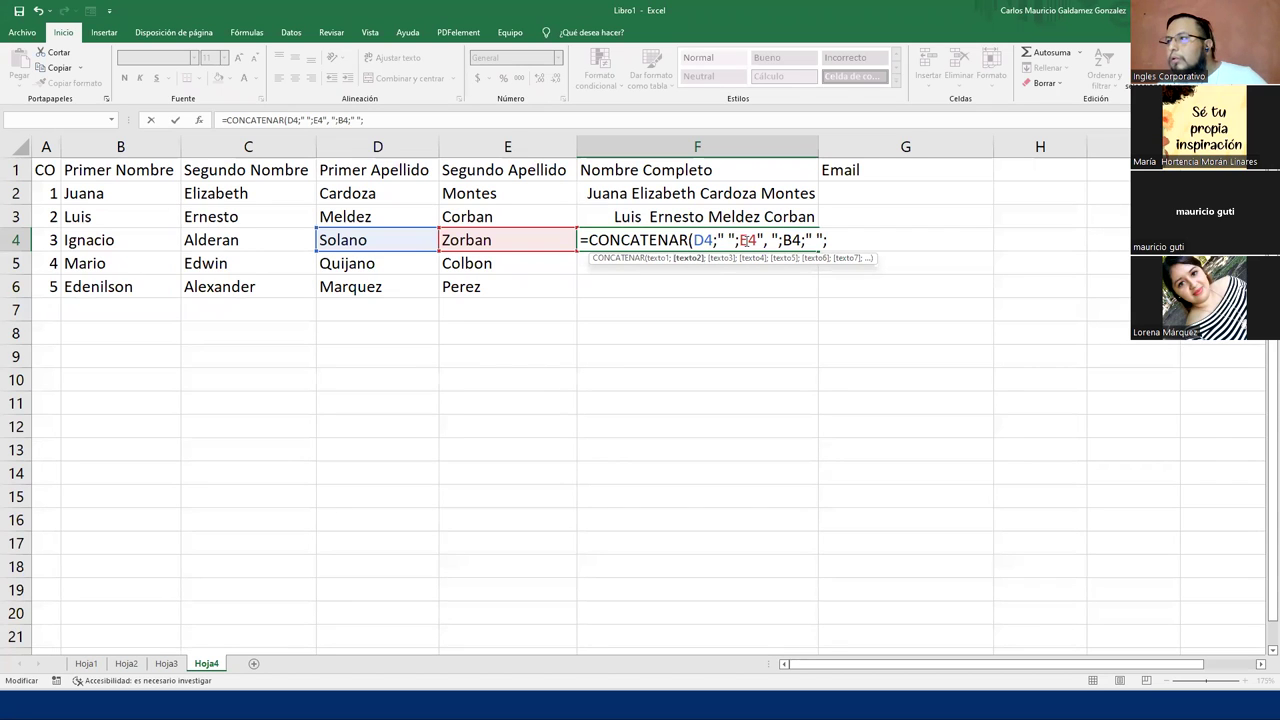
pyautogui.click(762, 240)
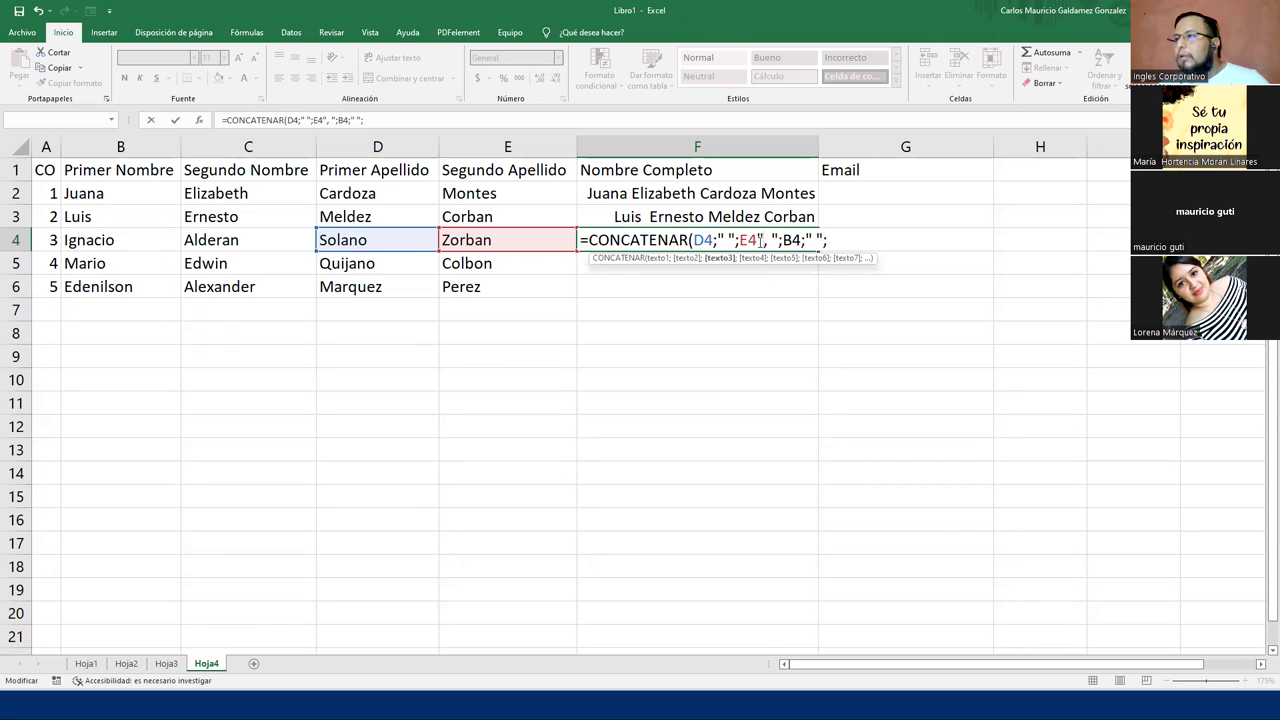
pyautogui.write(';')
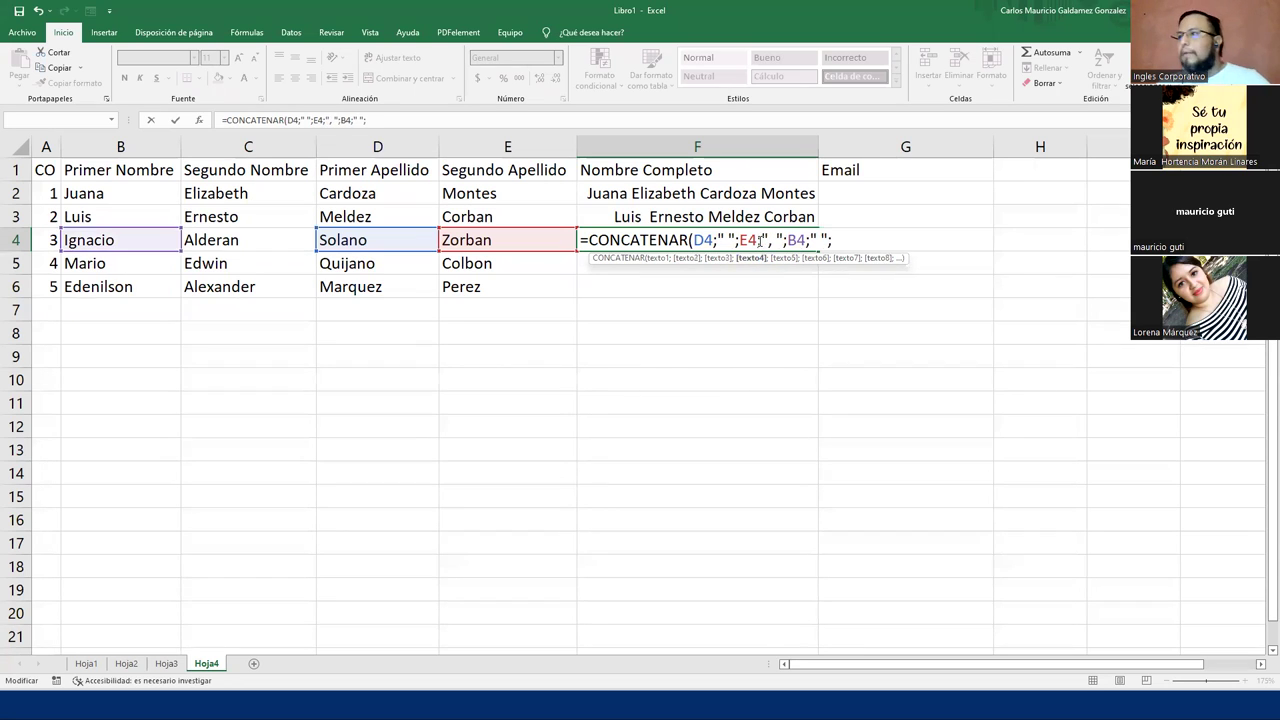
# - Complete the F4 formula with C4 as the last argument, giving =CONCATENAR(D4;" ";E4;", ";B4;" ";C4)
pyautogui.click(775, 240)
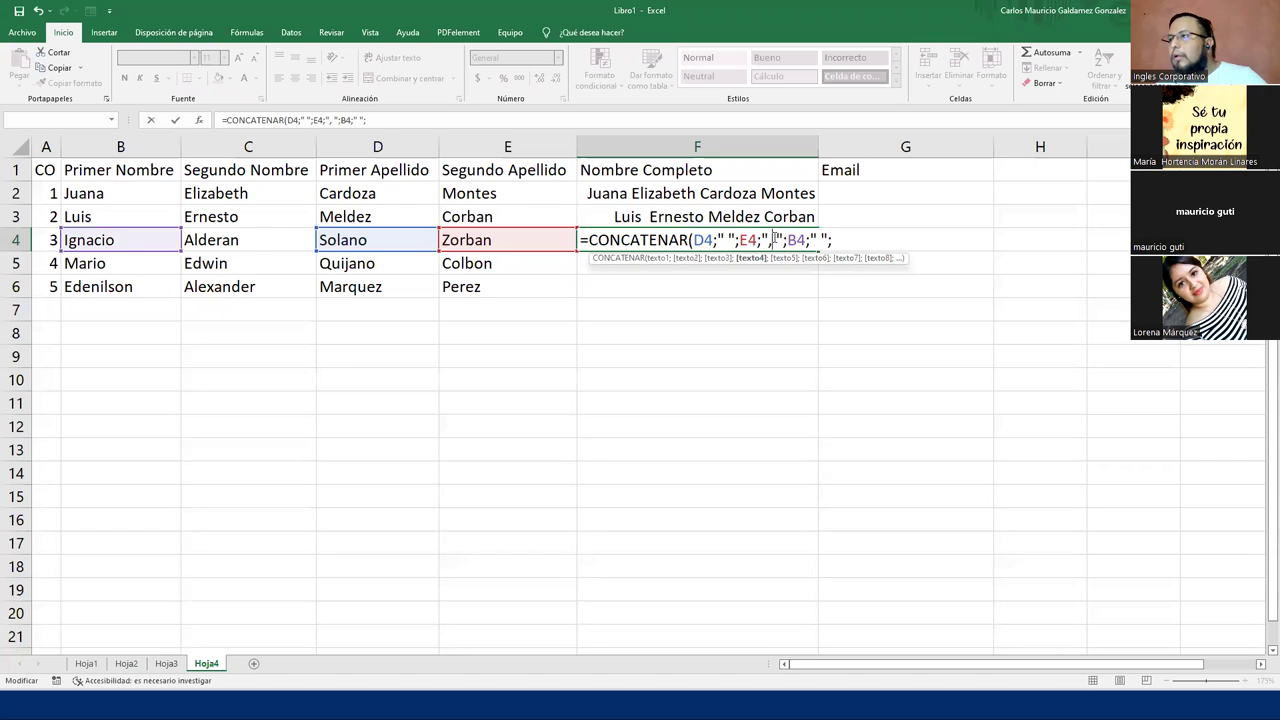
pyautogui.click(788, 240)
pyautogui.click(797, 240)
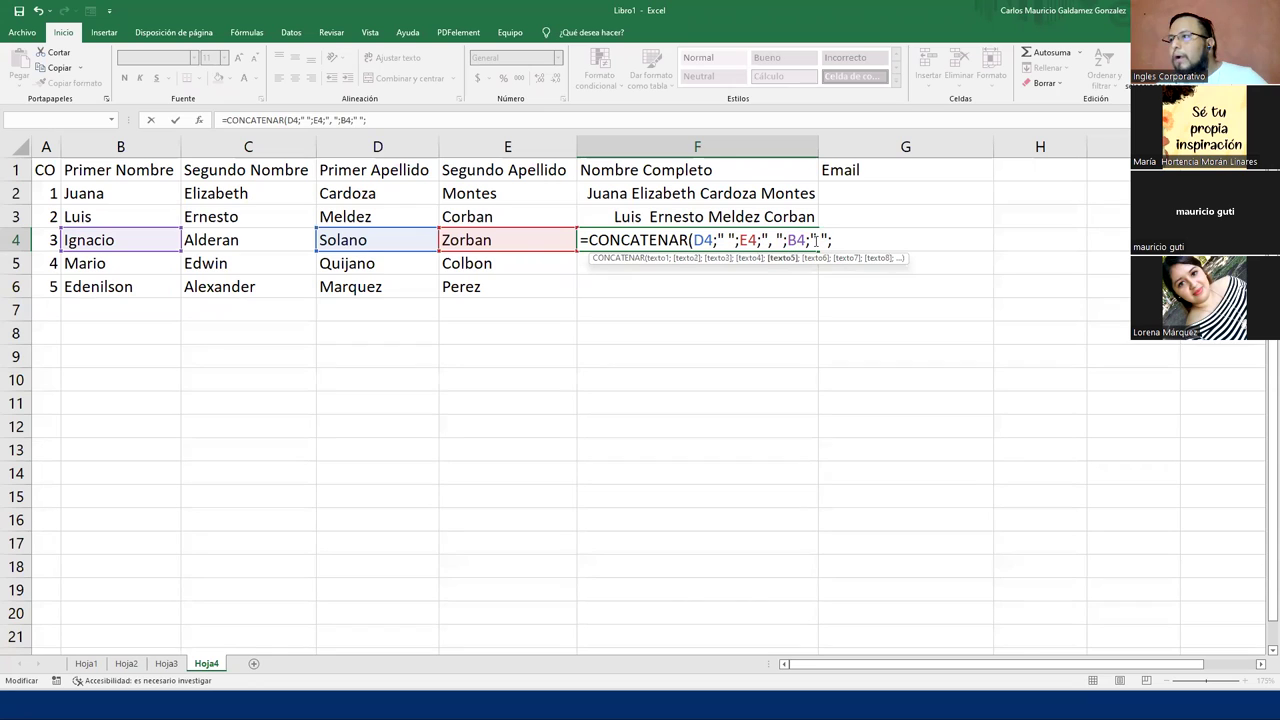
pyautogui.write(';')
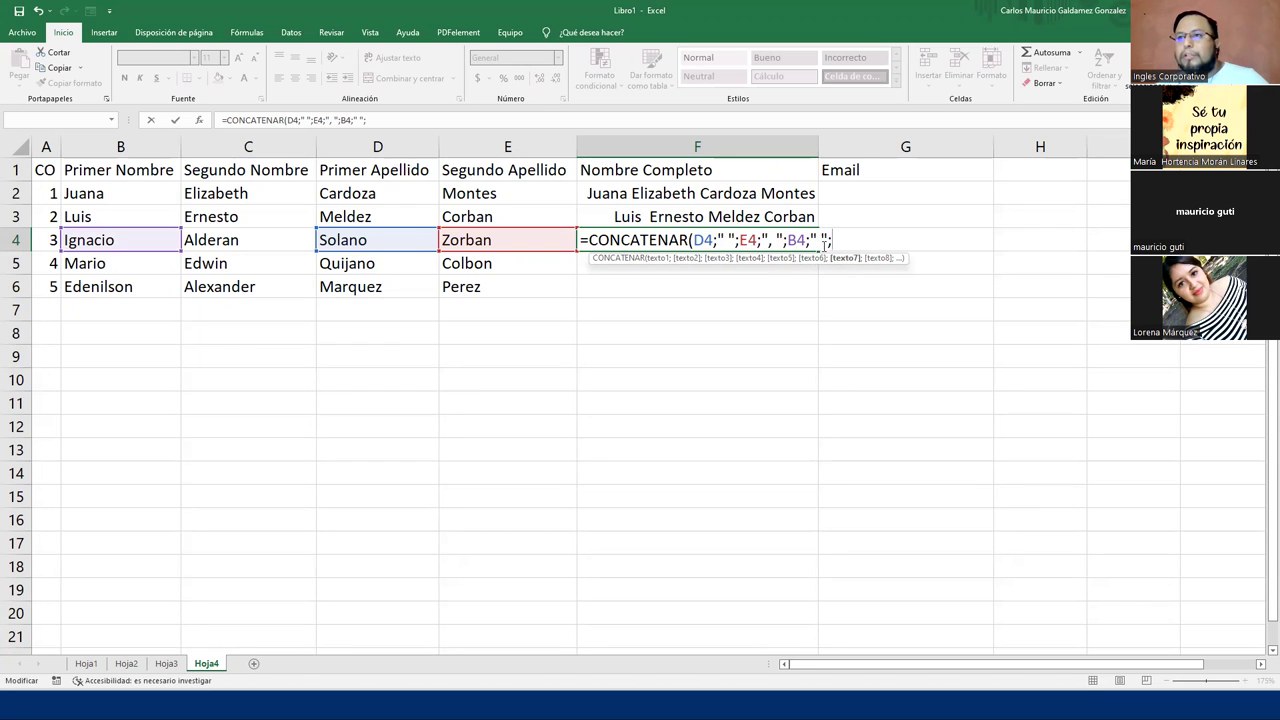
pyautogui.click(230, 239)
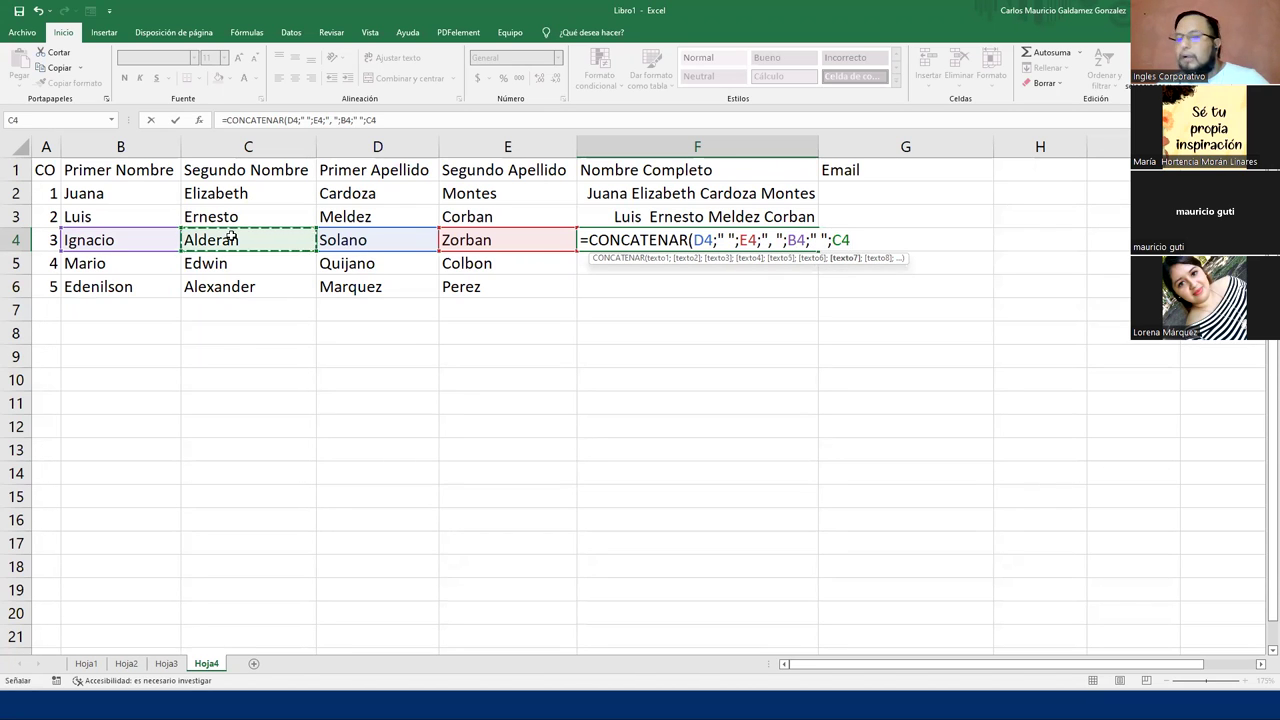
pyautogui.write(')')
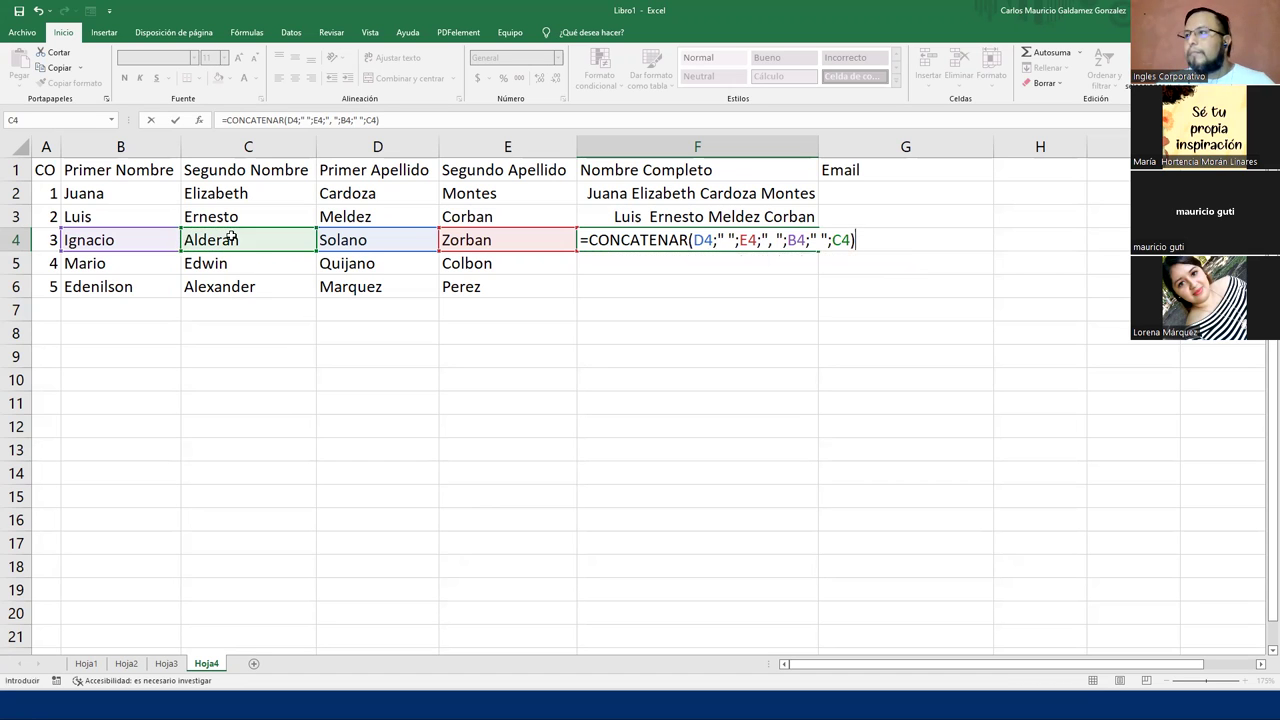
pyautogui.press('Return')
pyautogui.press('Up')
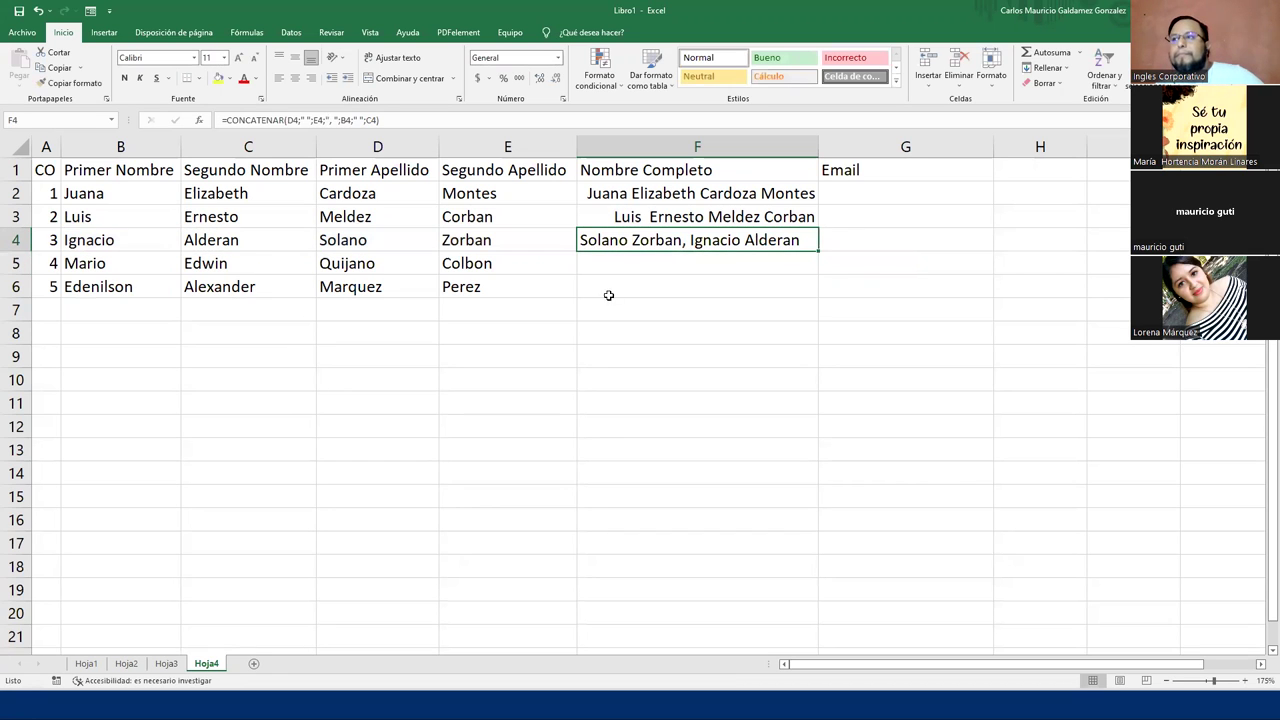
# - Fill the F4 formula up to F2 and down to F6
pyautogui.moveTo(819, 245); pyautogui.dragTo(788, 194)
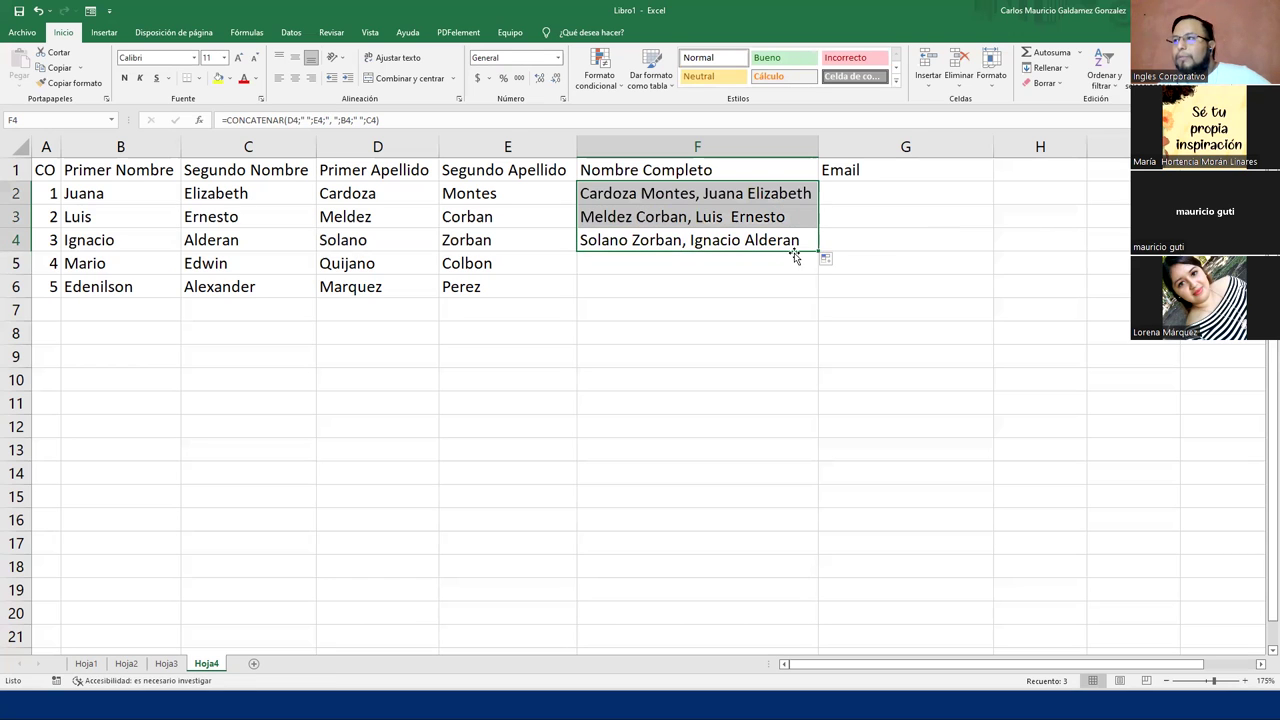
pyautogui.click(768, 236)
pyautogui.moveTo(817, 251); pyautogui.dragTo(803, 288)
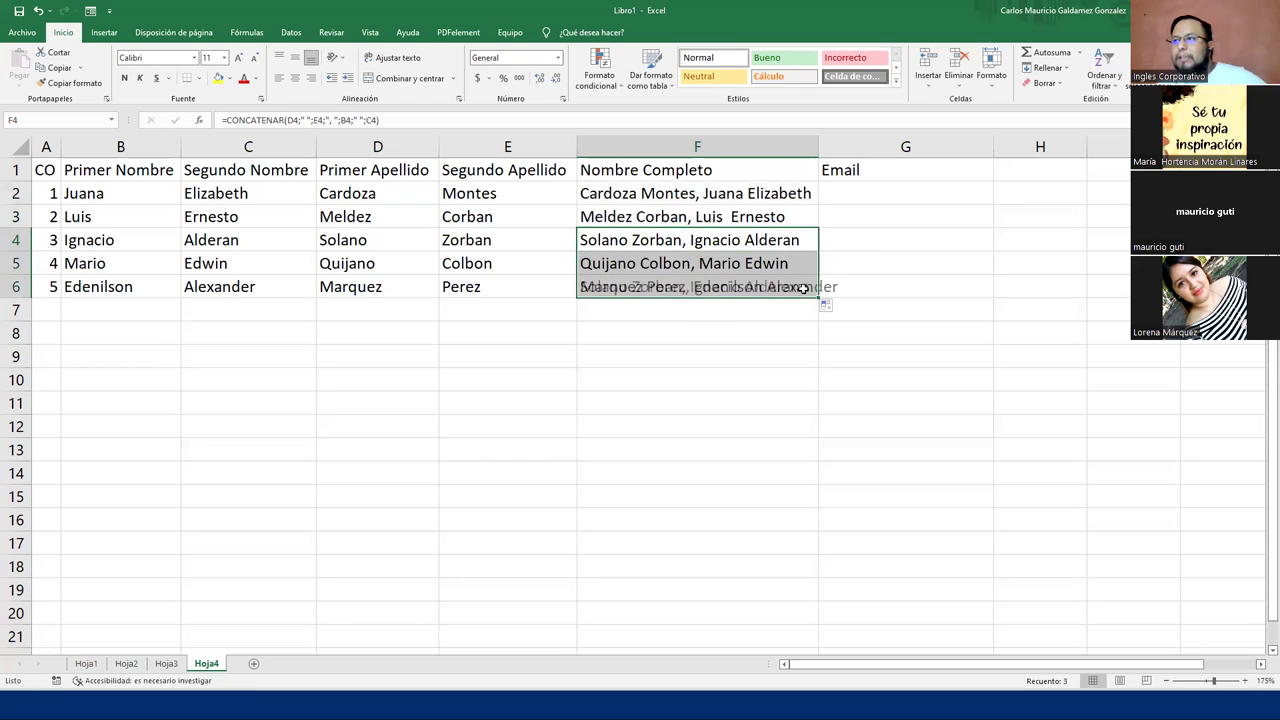
# - Widen column F so that the longest full name fits
pyautogui.click(609, 261)
pyautogui.click(610, 196)
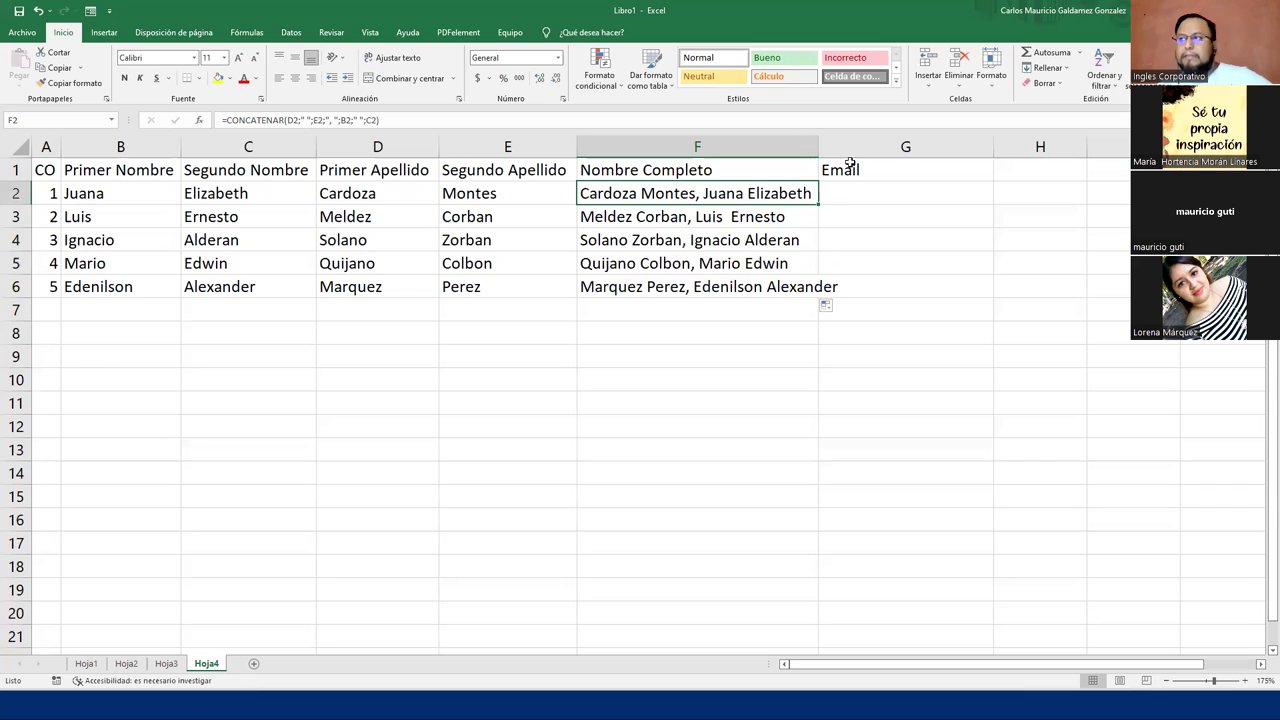
pyautogui.doubleClick(818, 160)
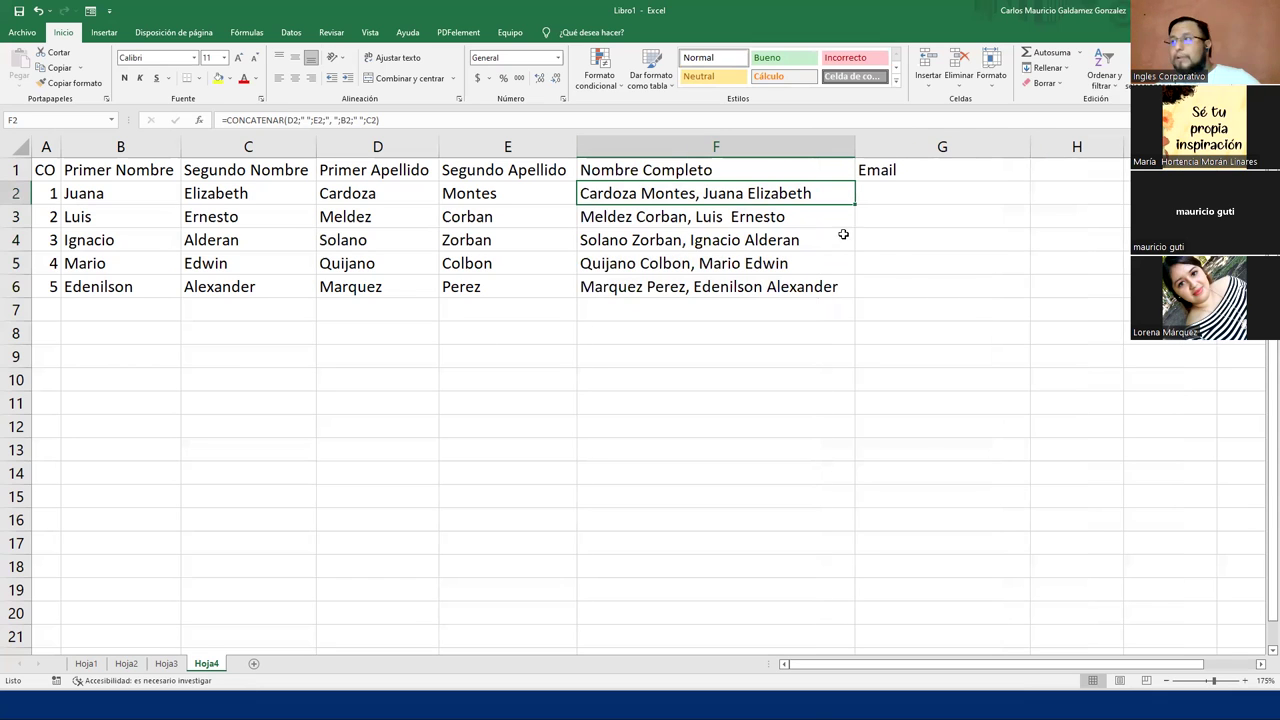
# - Widen the Email column G to make more room for the addresses
pyautogui.click(885, 191)
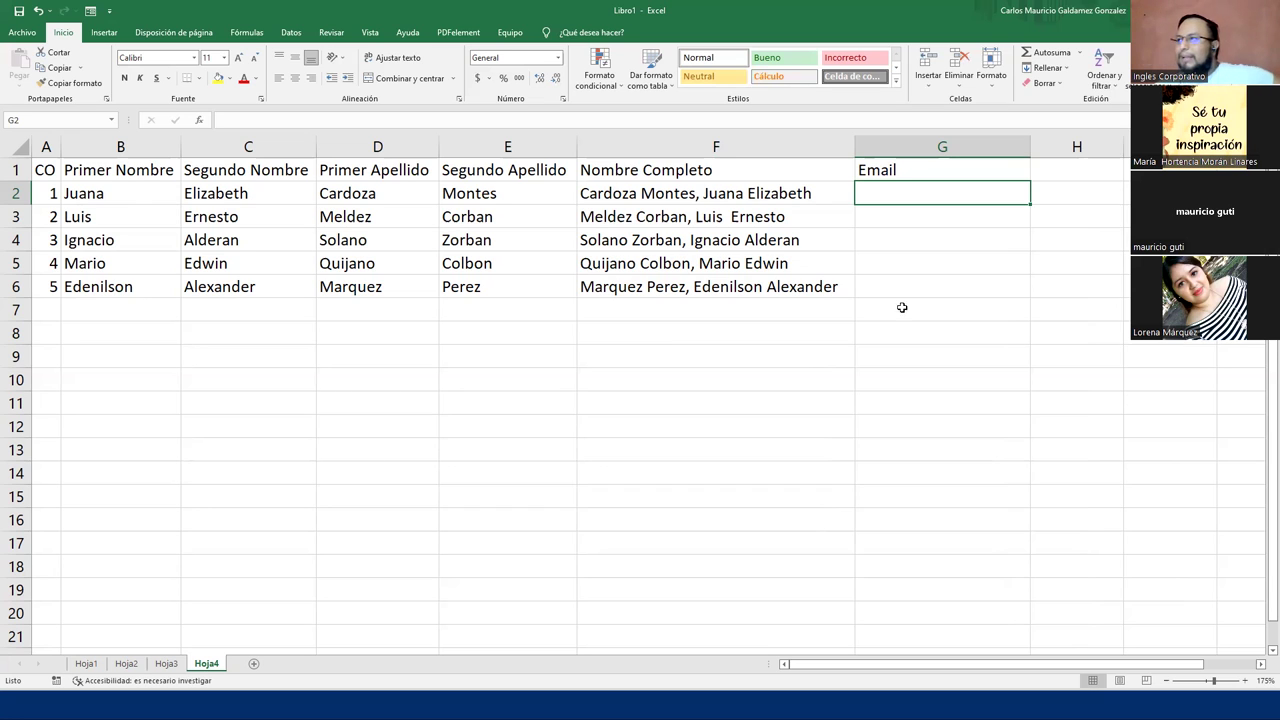
pyautogui.moveTo(1031, 148); pyautogui.dragTo(1076, 153)
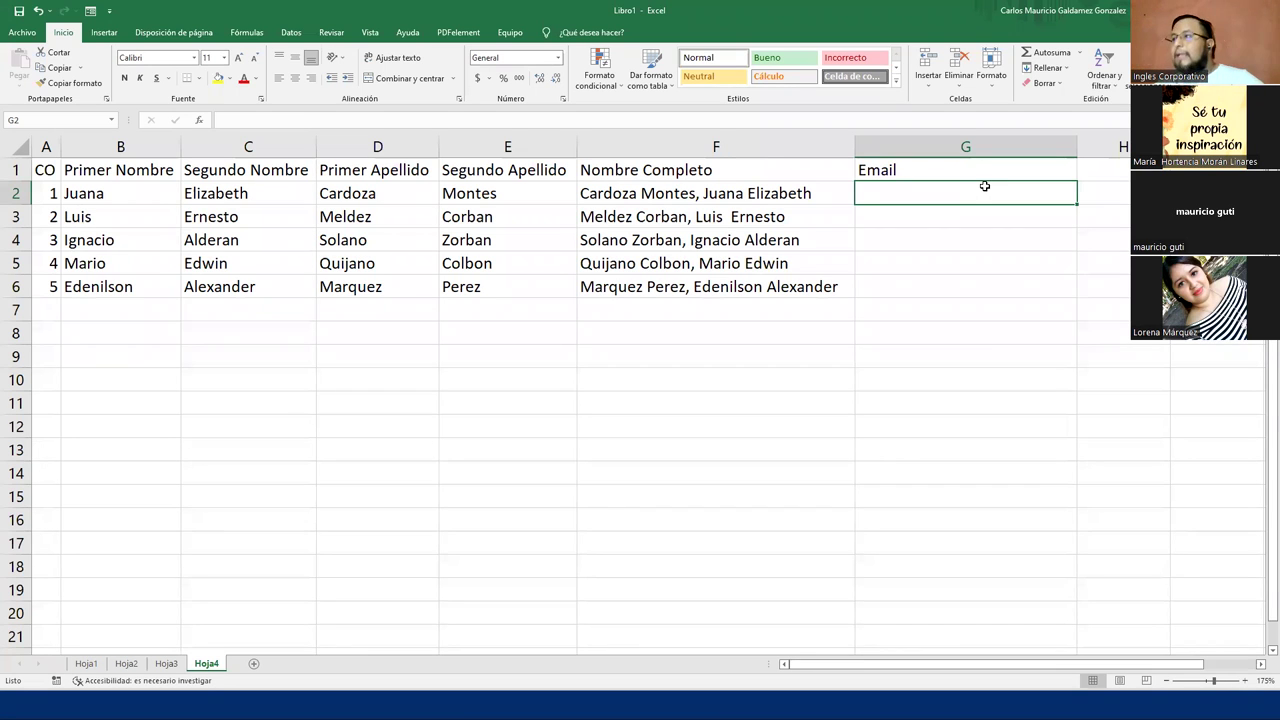
pyautogui.write('=')
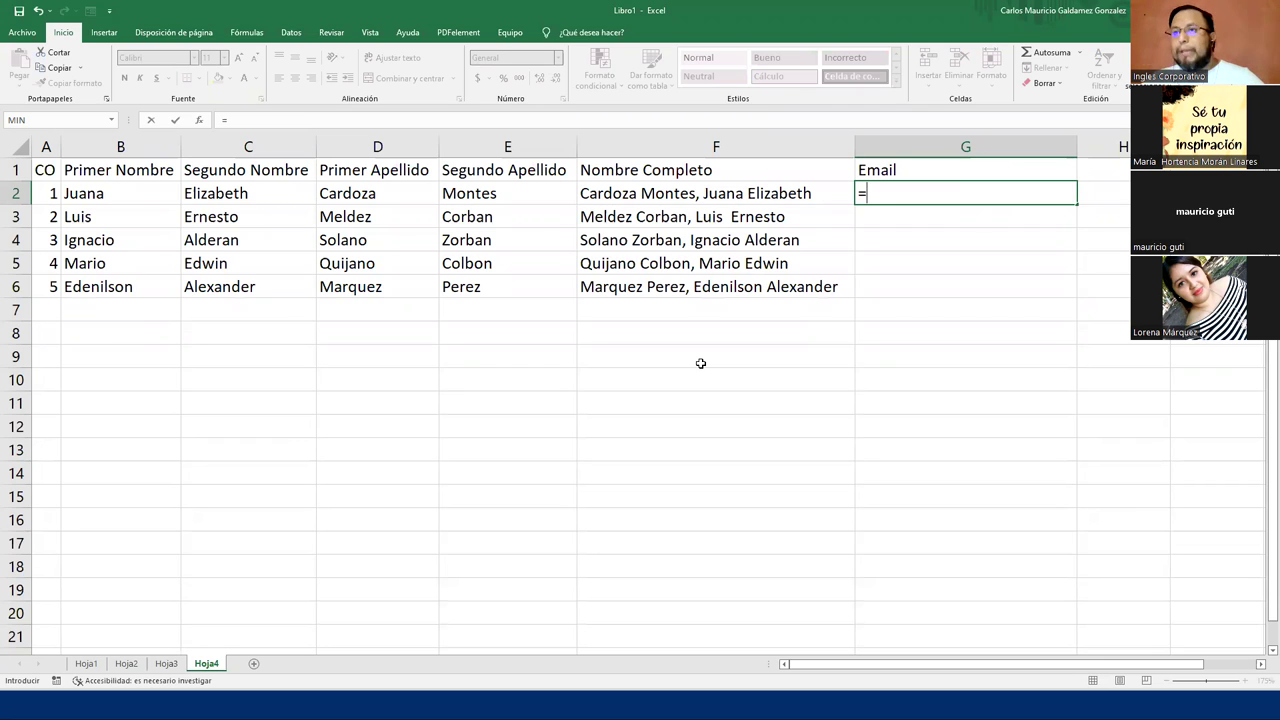
pyautogui.click(130, 190)
pyautogui.press('Escape')
pyautogui.click(130, 192)
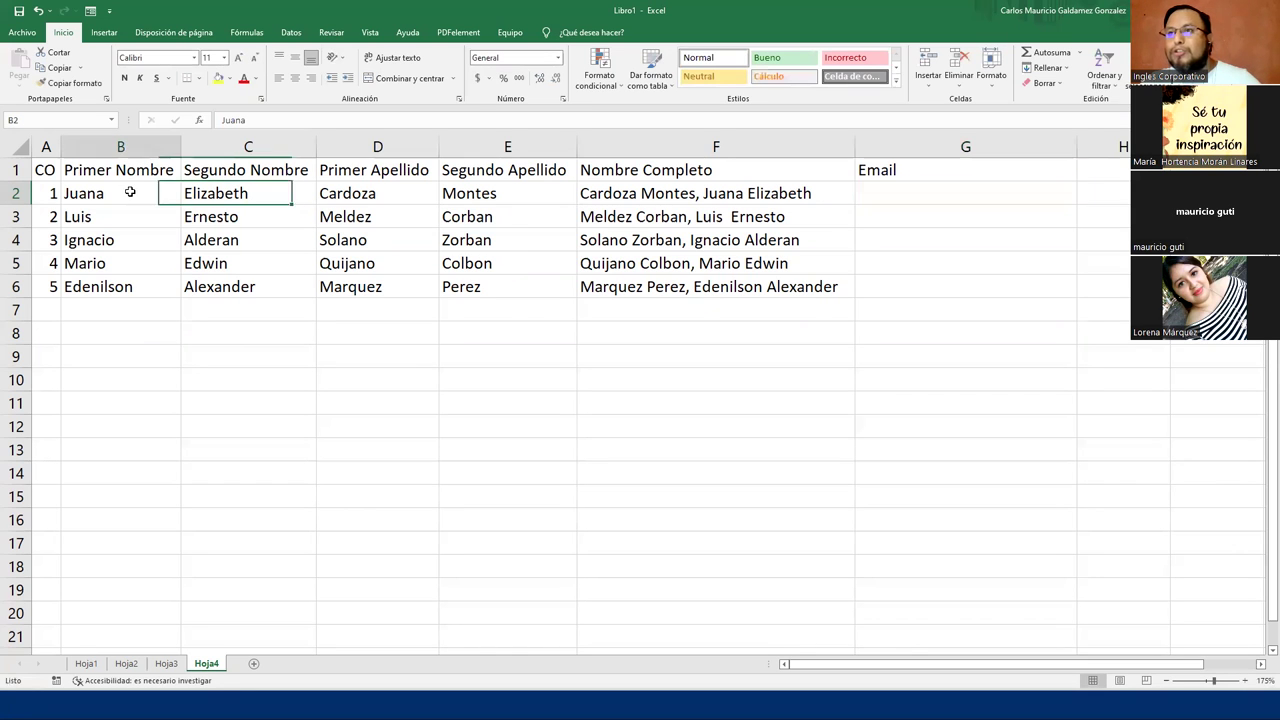
pyautogui.click(366, 200)
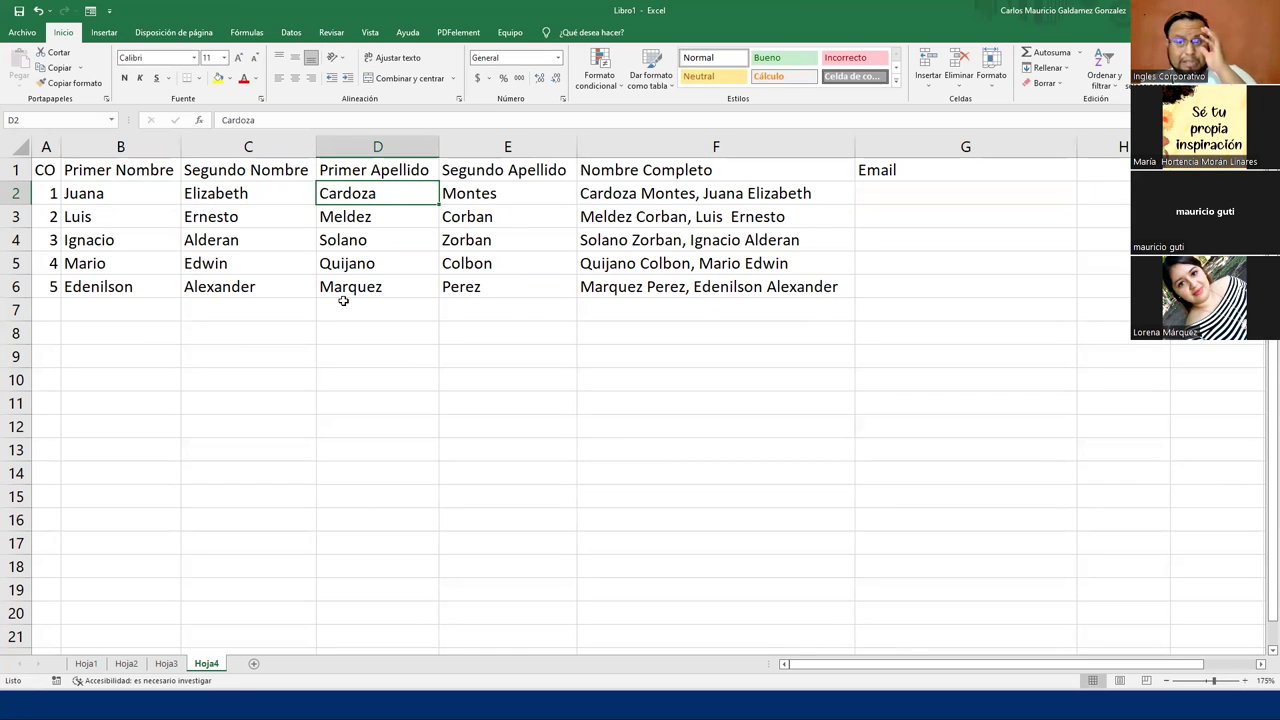
# - Start the email formula in G2 with =MINUSC(D2) to put the first surname in lowercase
pyautogui.doubleClick(912, 188)
pyautogui.write('=')
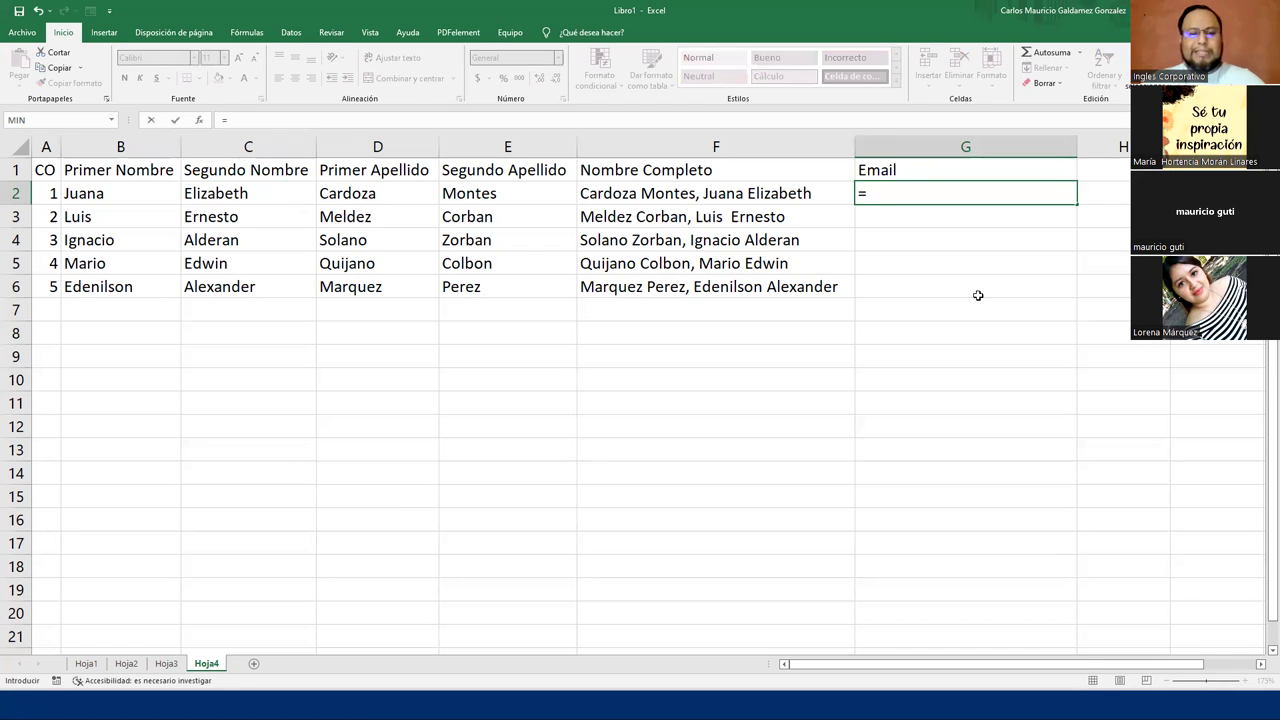
pyautogui.write('min')
pyautogui.press('BackSpace')
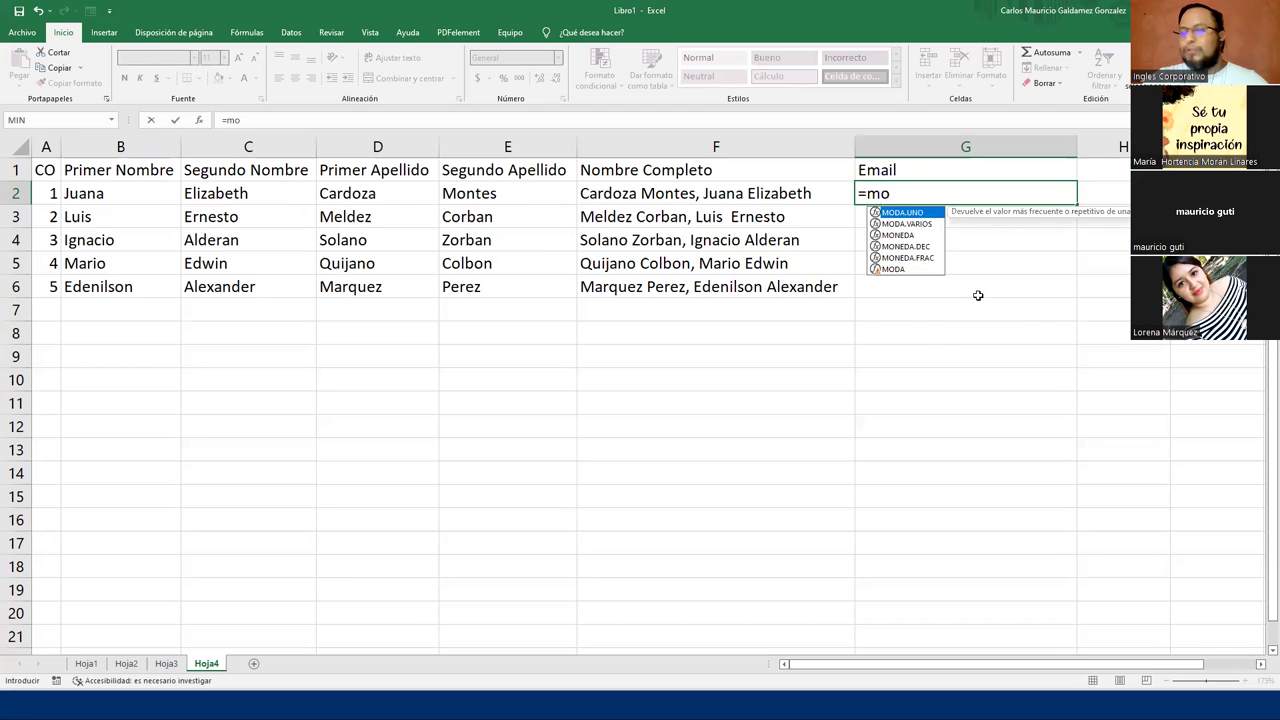
pyautogui.write('nus')
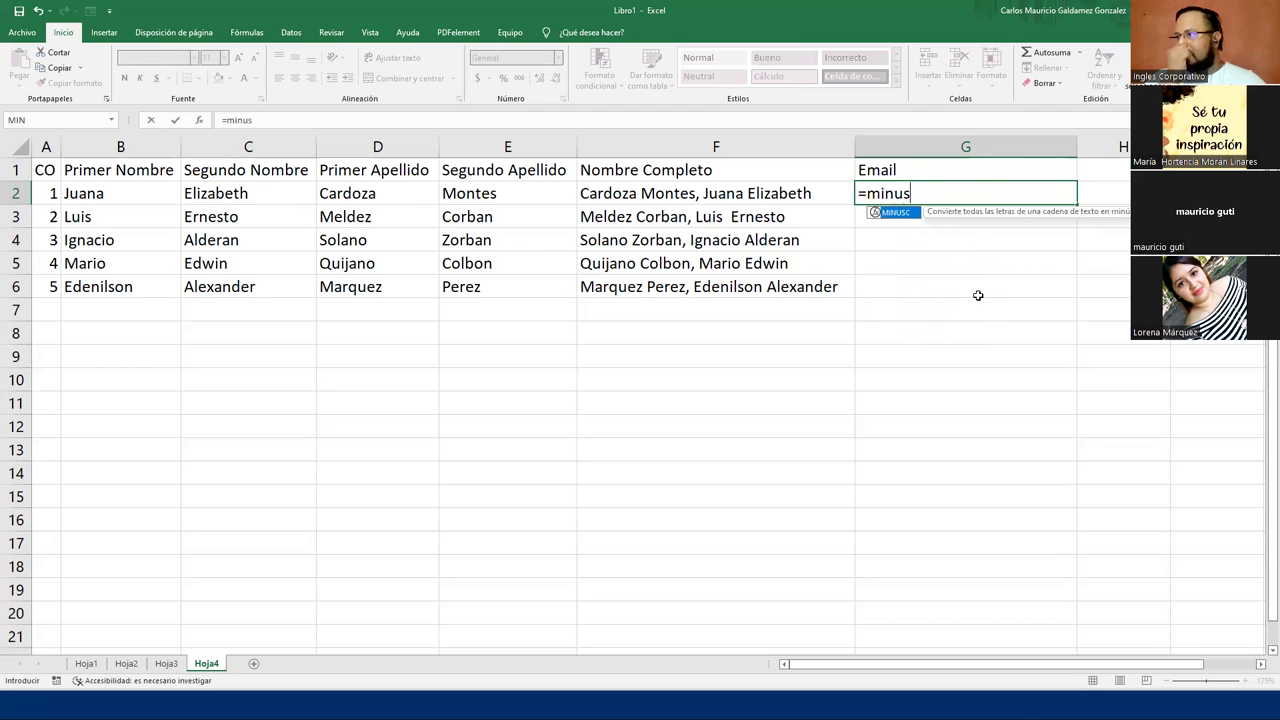
pyautogui.press('Tab')
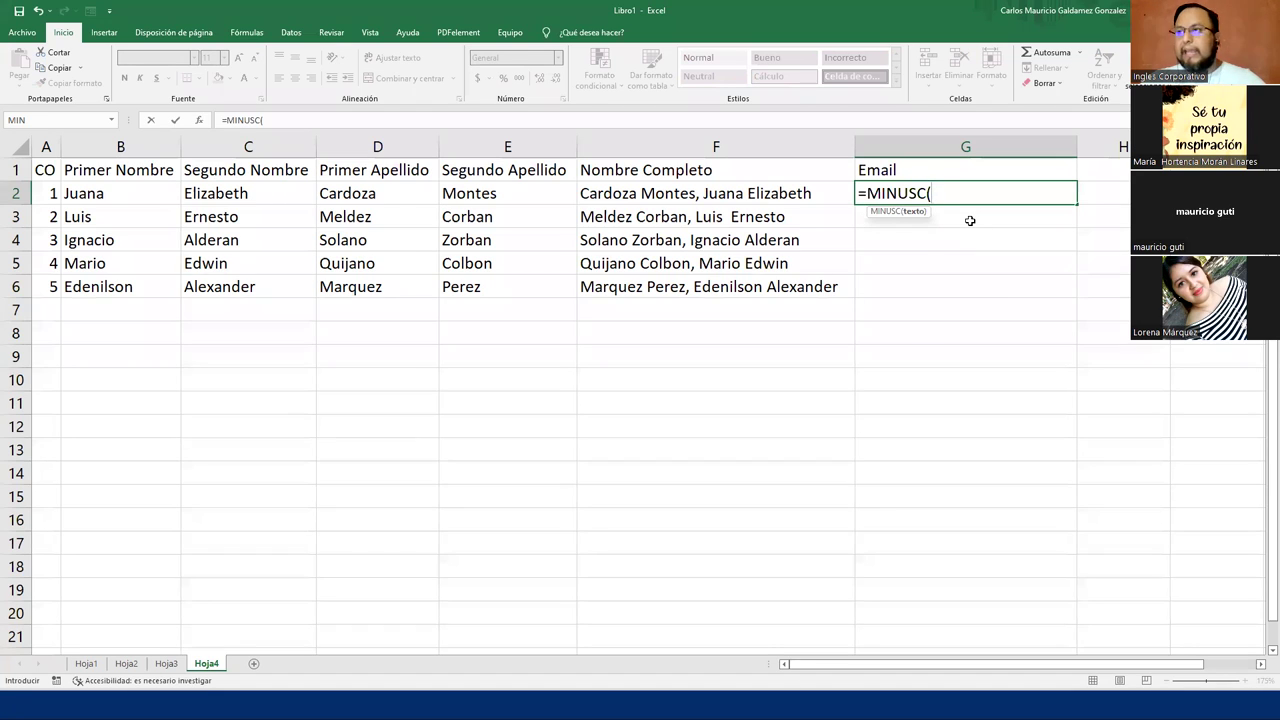
pyautogui.write('D2')
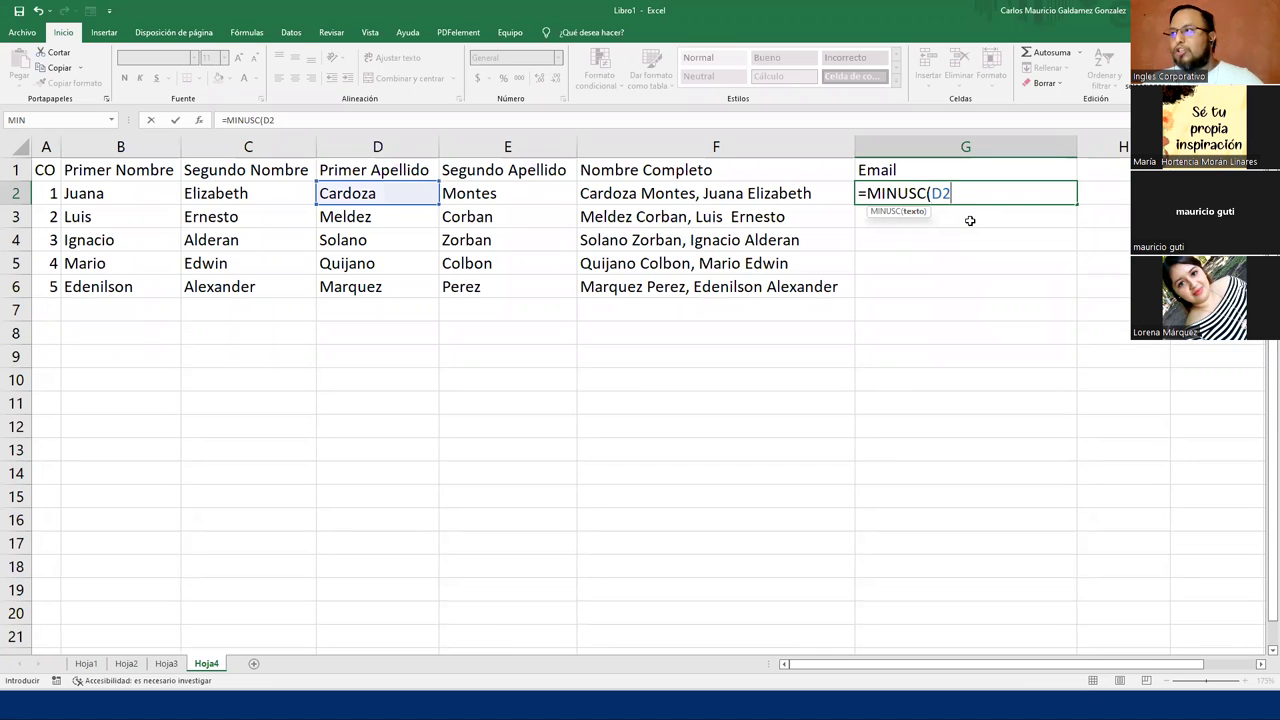
pyautogui.write(')')
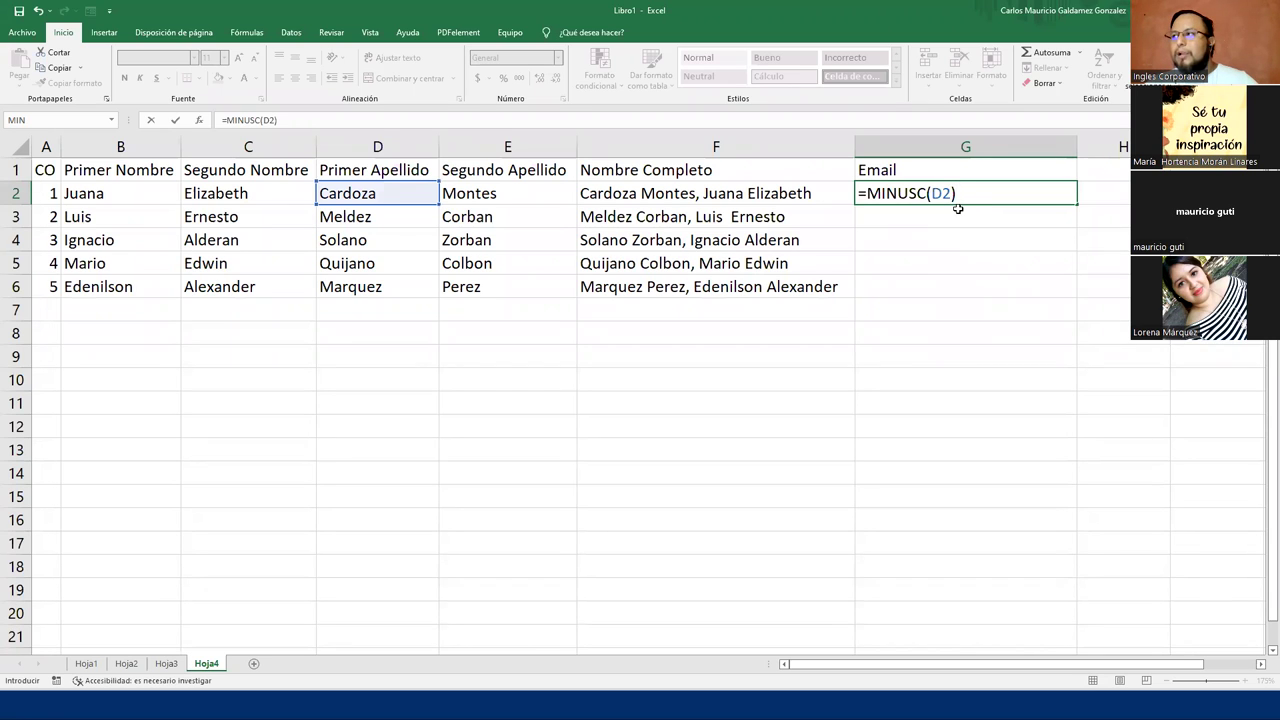
# - Insert the CONCATENAR function in front of MINUSC(D2) in the G2 formula, making it the first argument
pyautogui.click(871, 203)
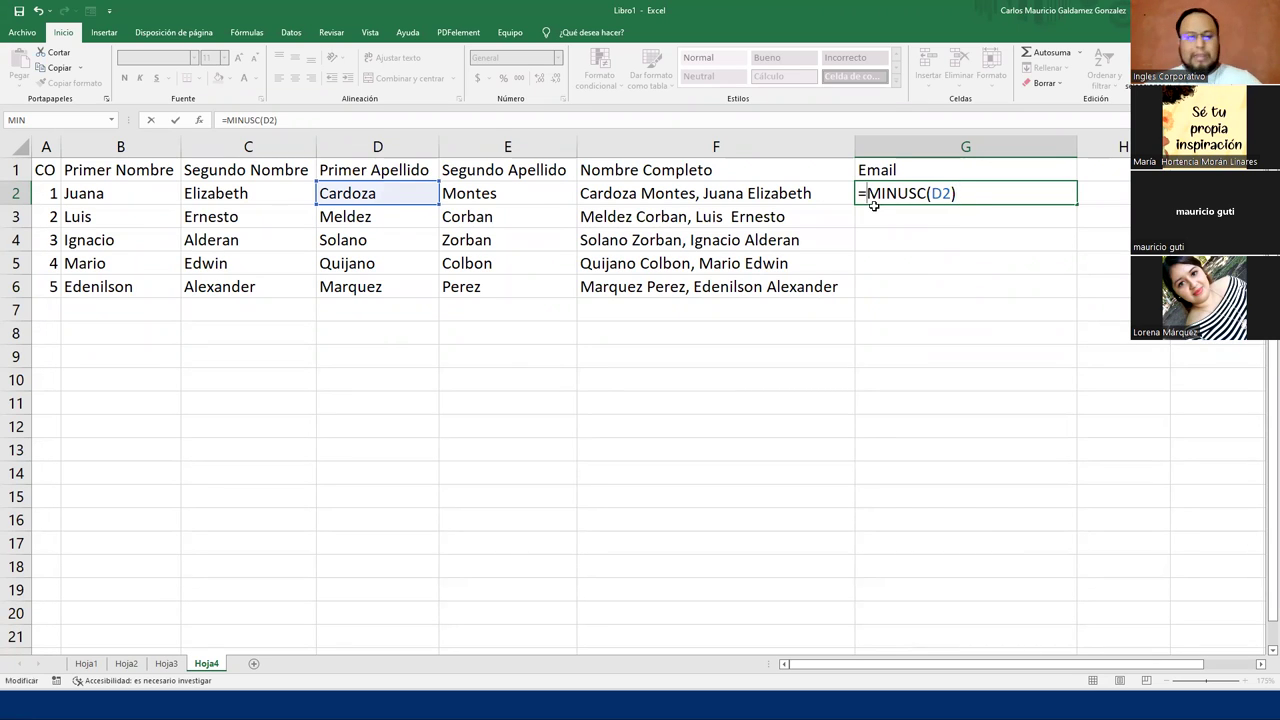
pyautogui.write('con')
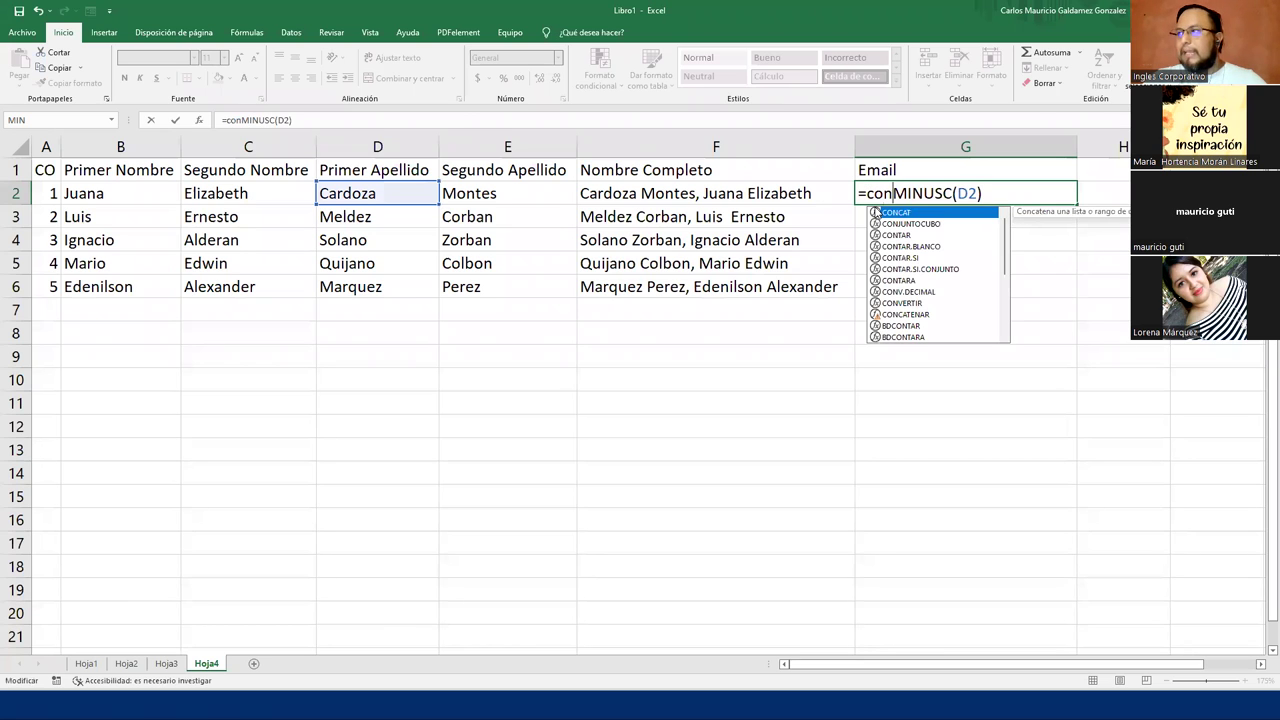
pyautogui.write('ca')
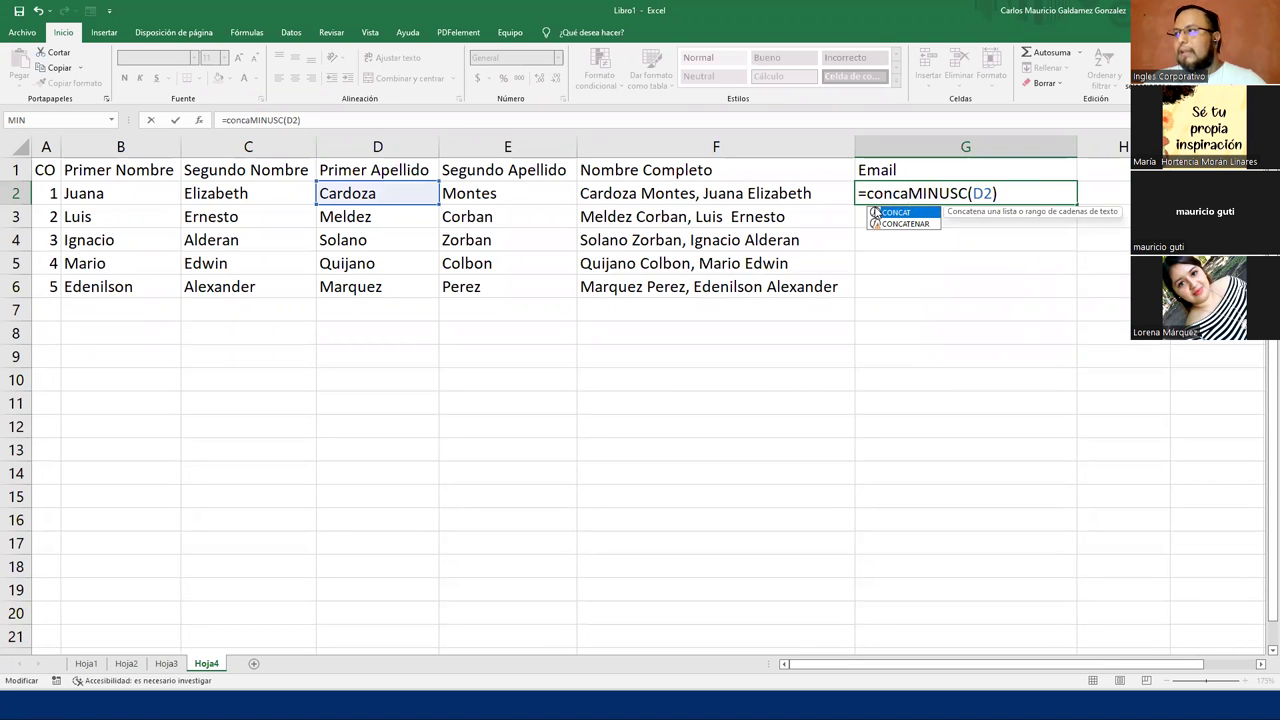
pyautogui.press('Down')
pyautogui.press('Tab')
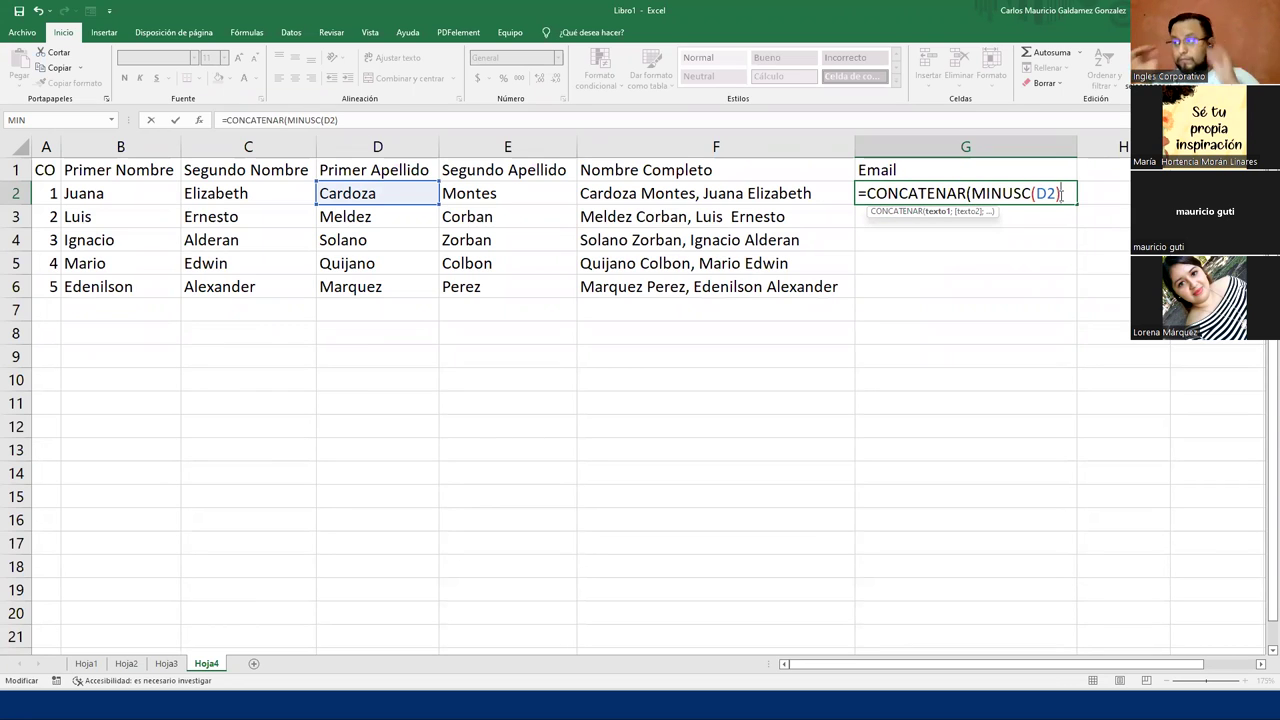
# - Continue the G2 formula after MINUSC(D2) with a semicolon, the text "." and MINUSC(B2) for the first name
pyautogui.write(';')
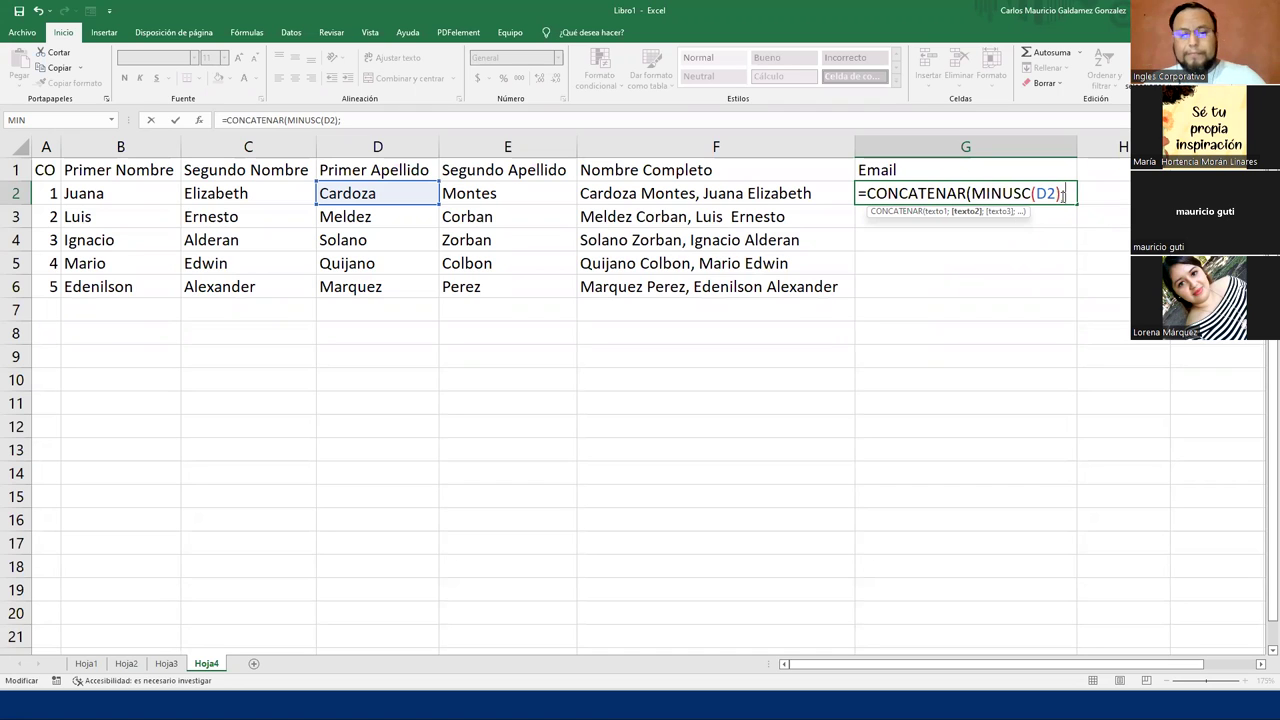
pyautogui.write('"')
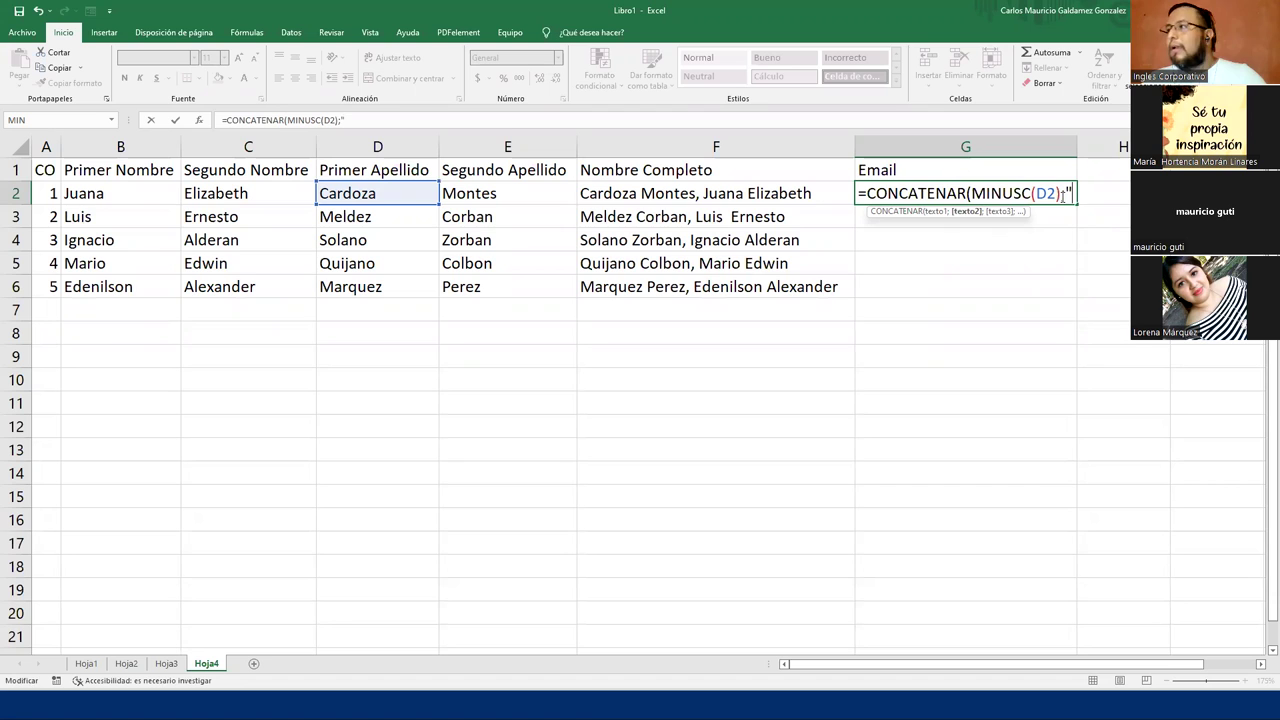
pyautogui.write('."')
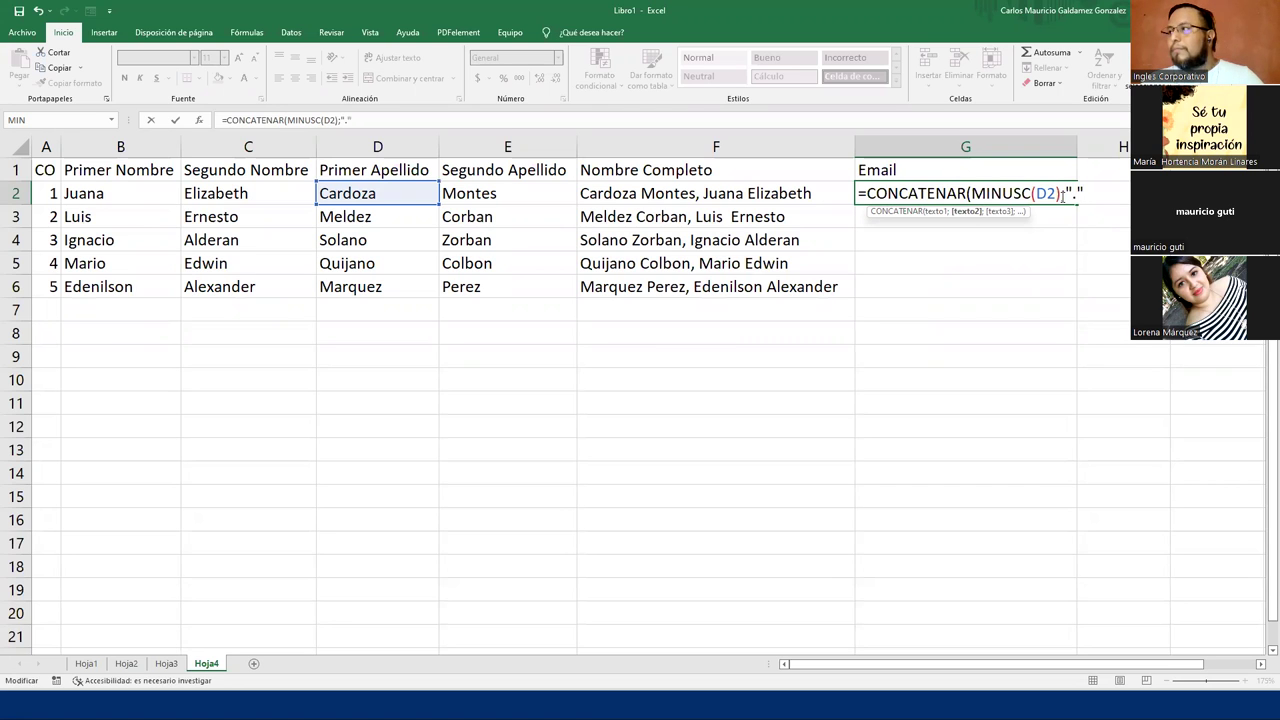
pyautogui.write('M')
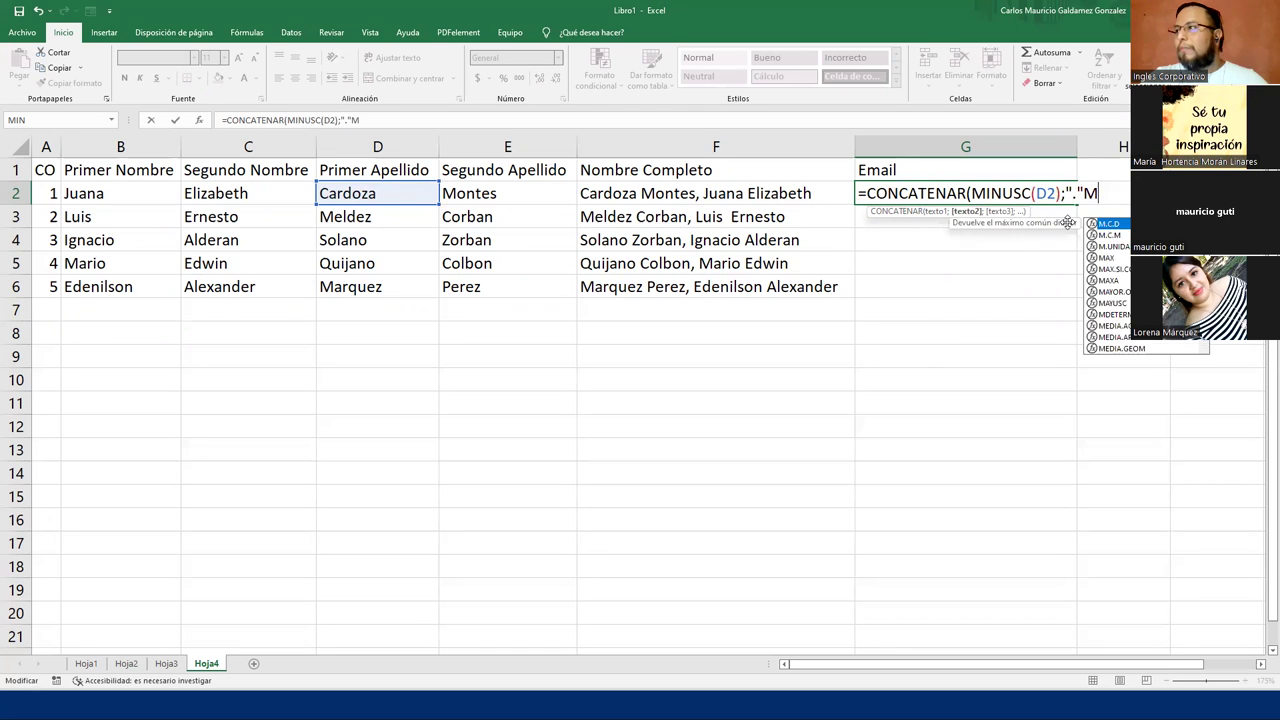
pyautogui.write('inu')
pyautogui.press('Tab')
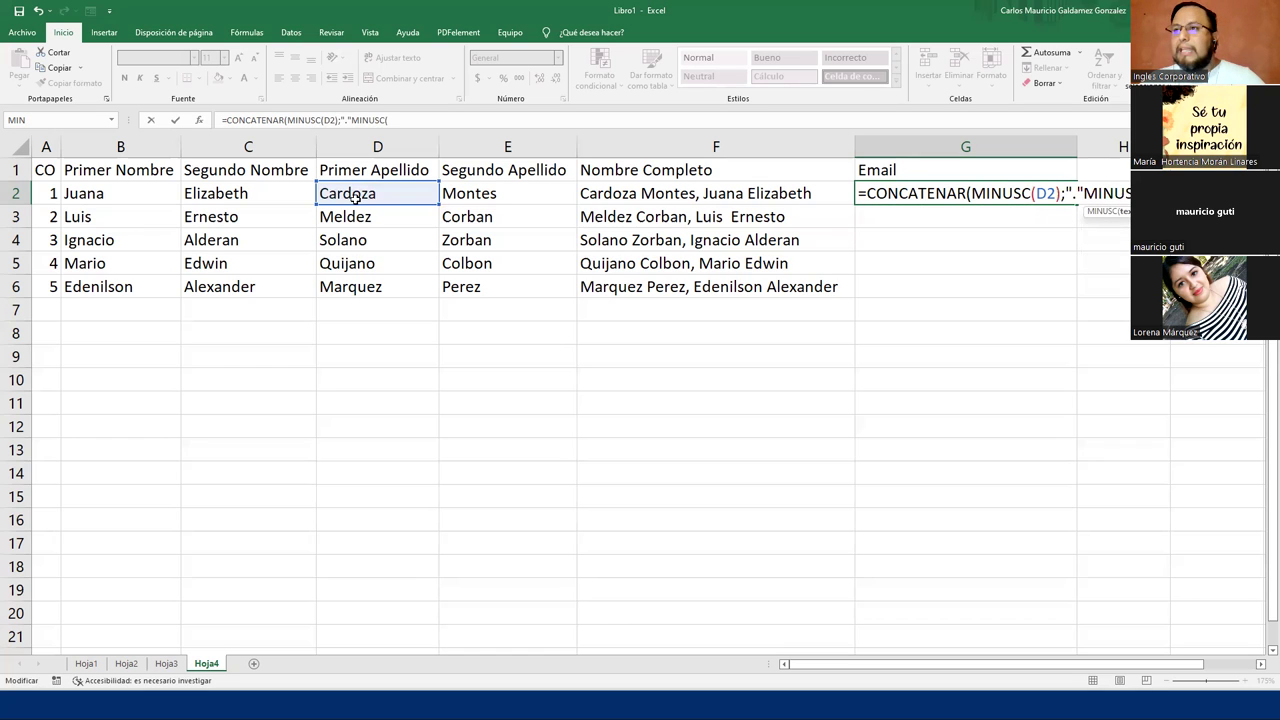
pyautogui.click(86, 191)
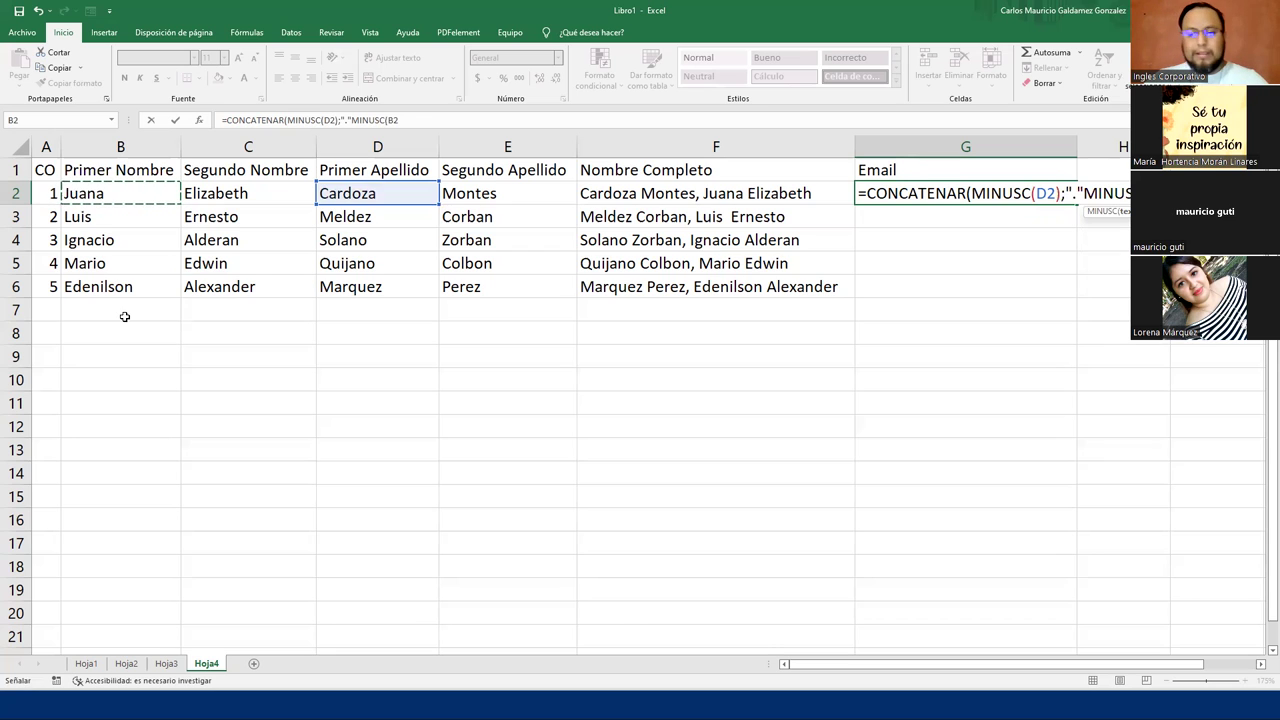
pyautogui.write(')')
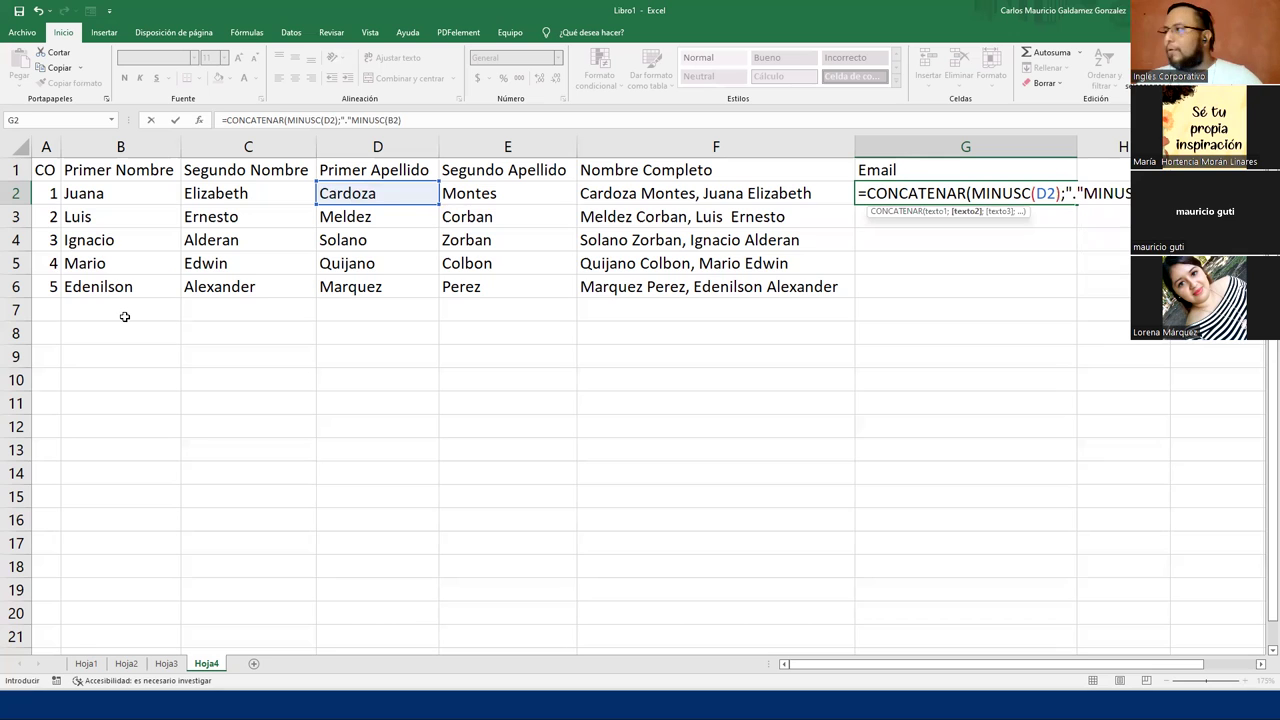
pyautogui.write(';')
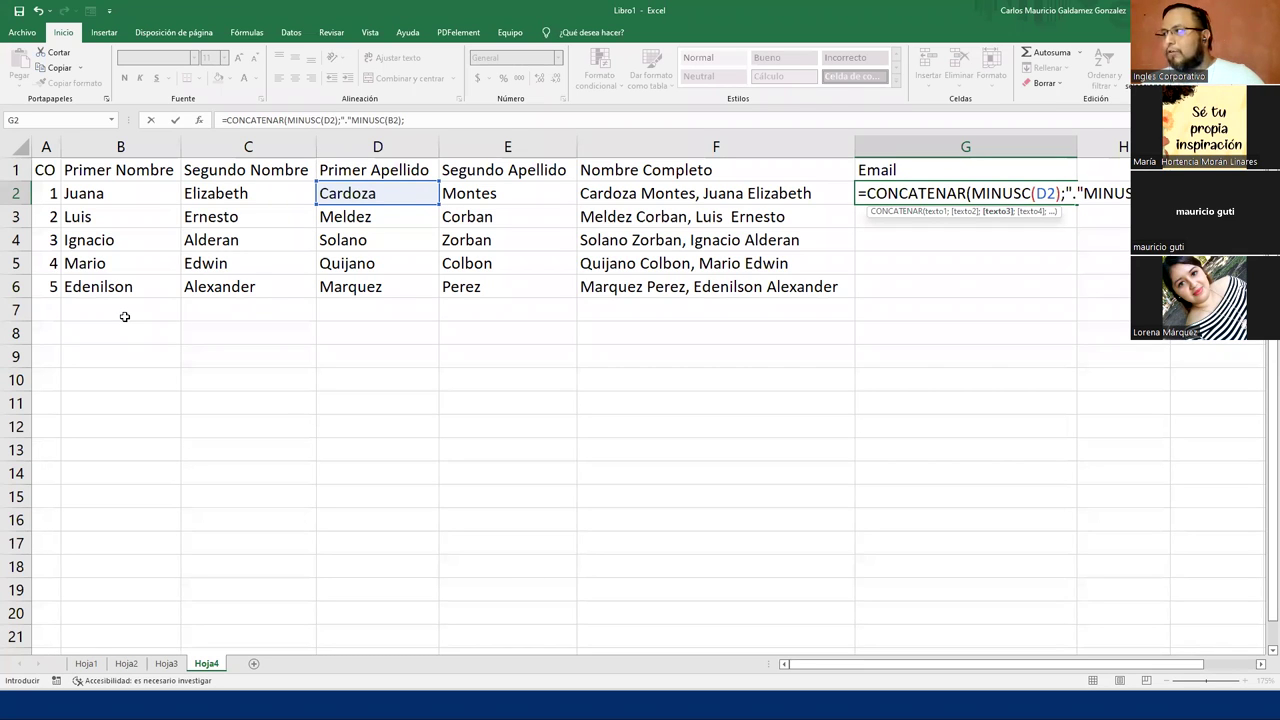
pyautogui.write('"@mi')
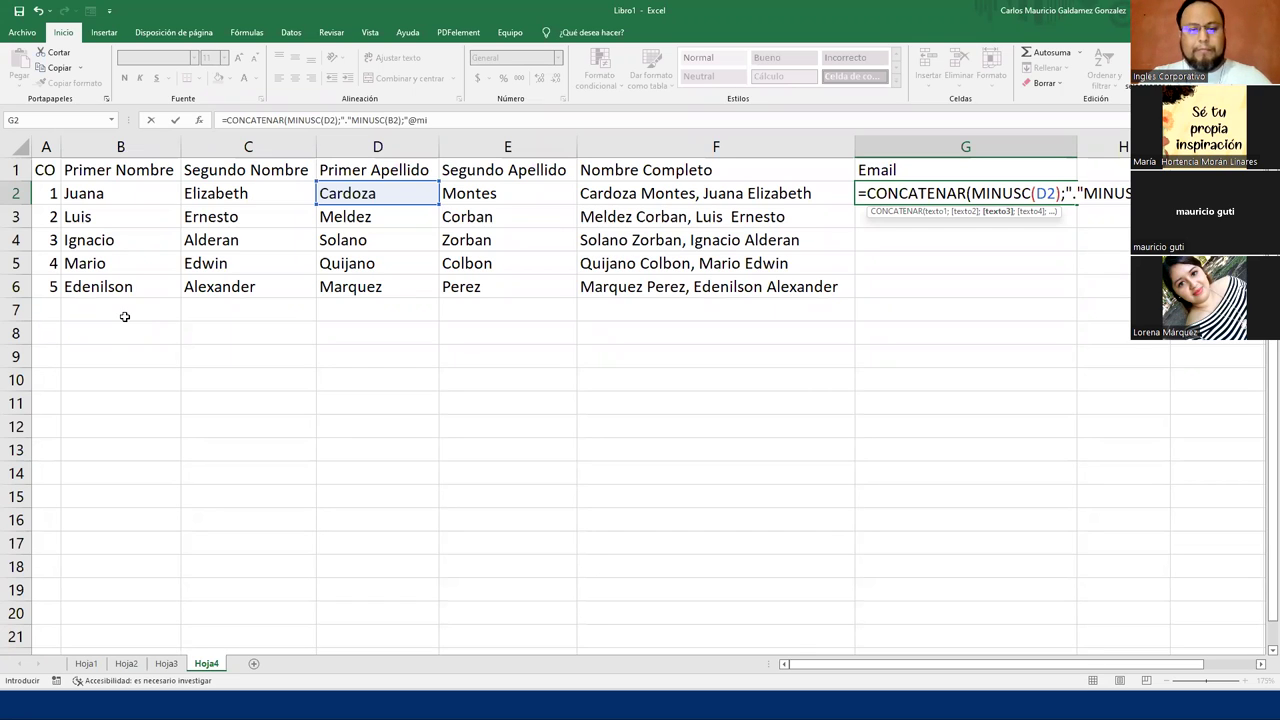
pyautogui.write('empresa')
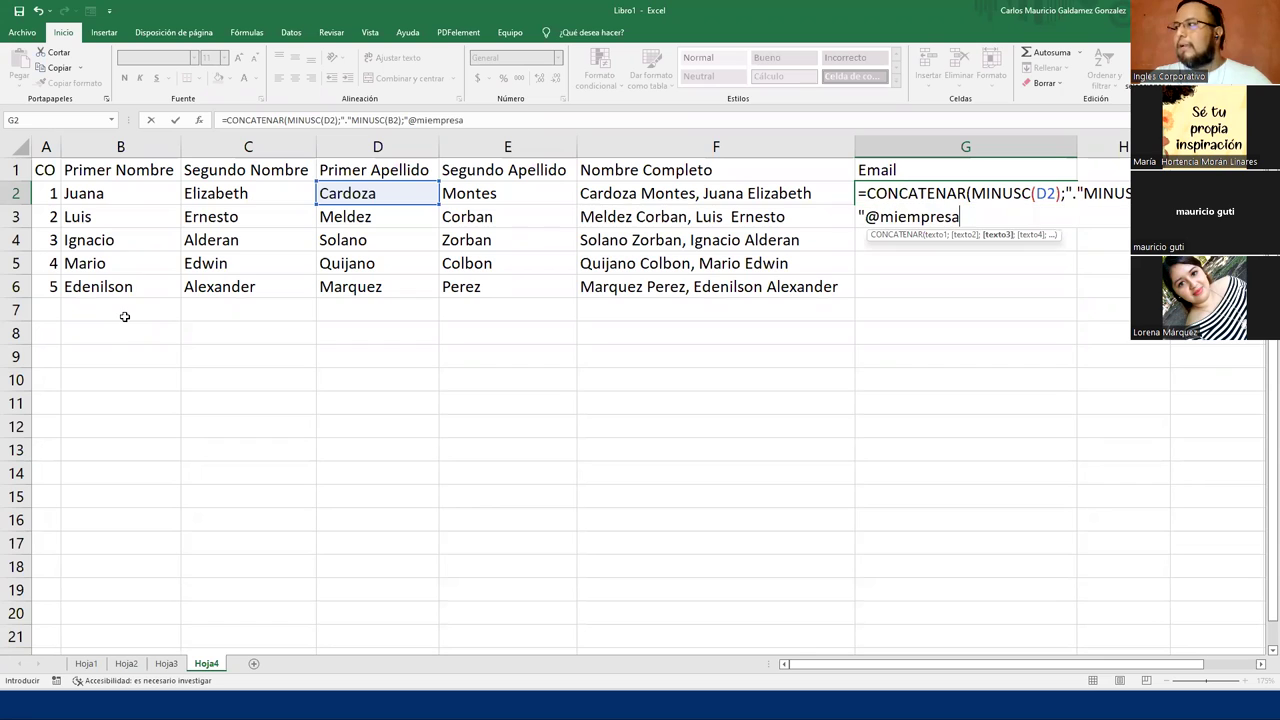
pyautogui.write('.com')
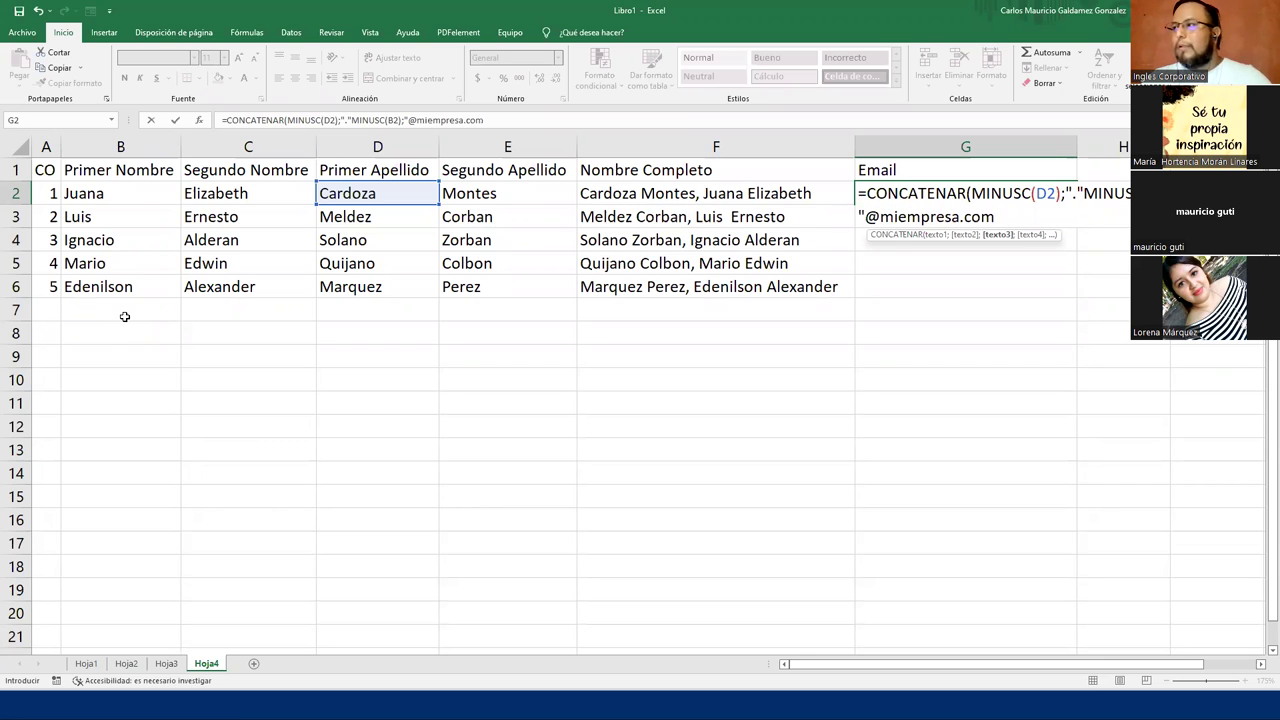
pyautogui.write('"')
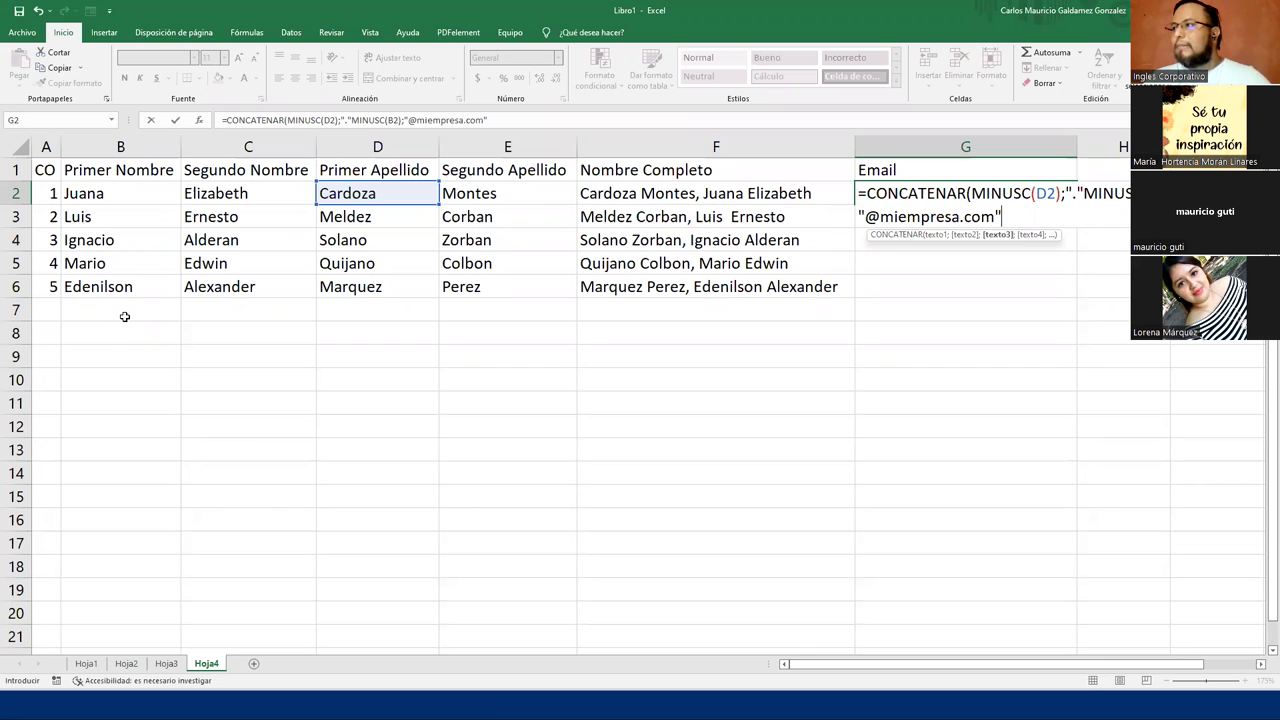
pyautogui.write(')')
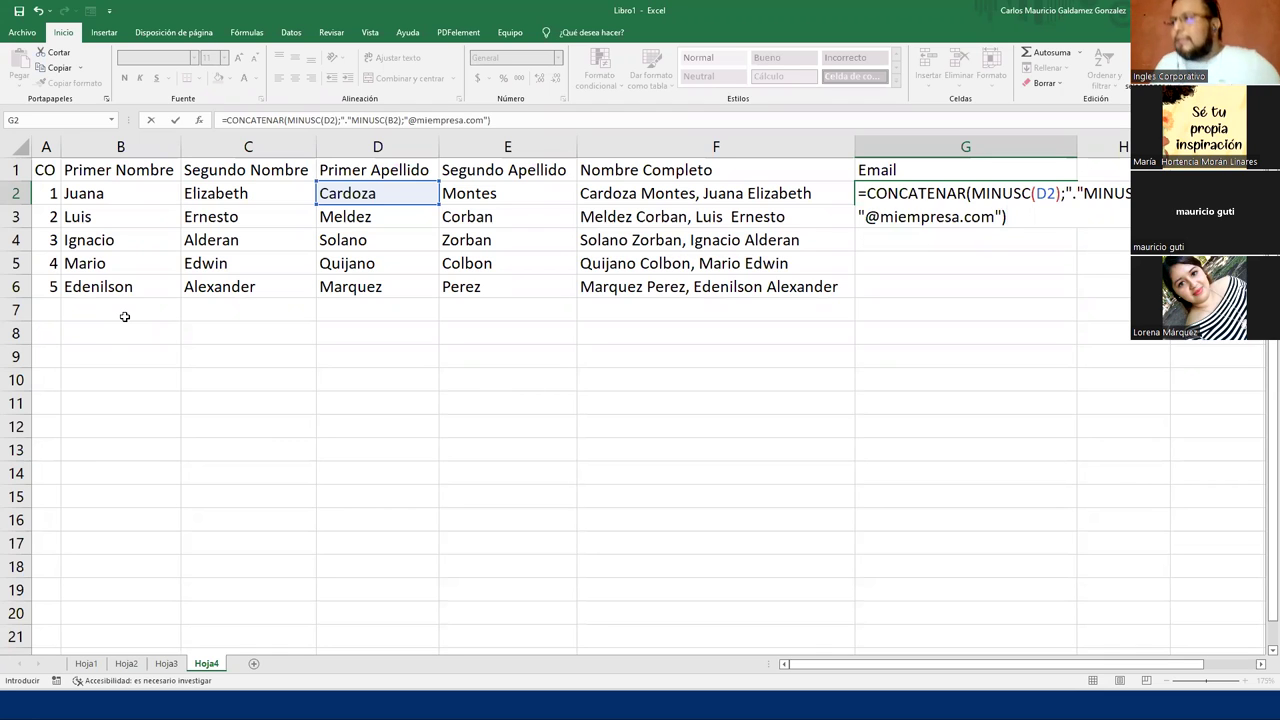
pyautogui.press('Return')
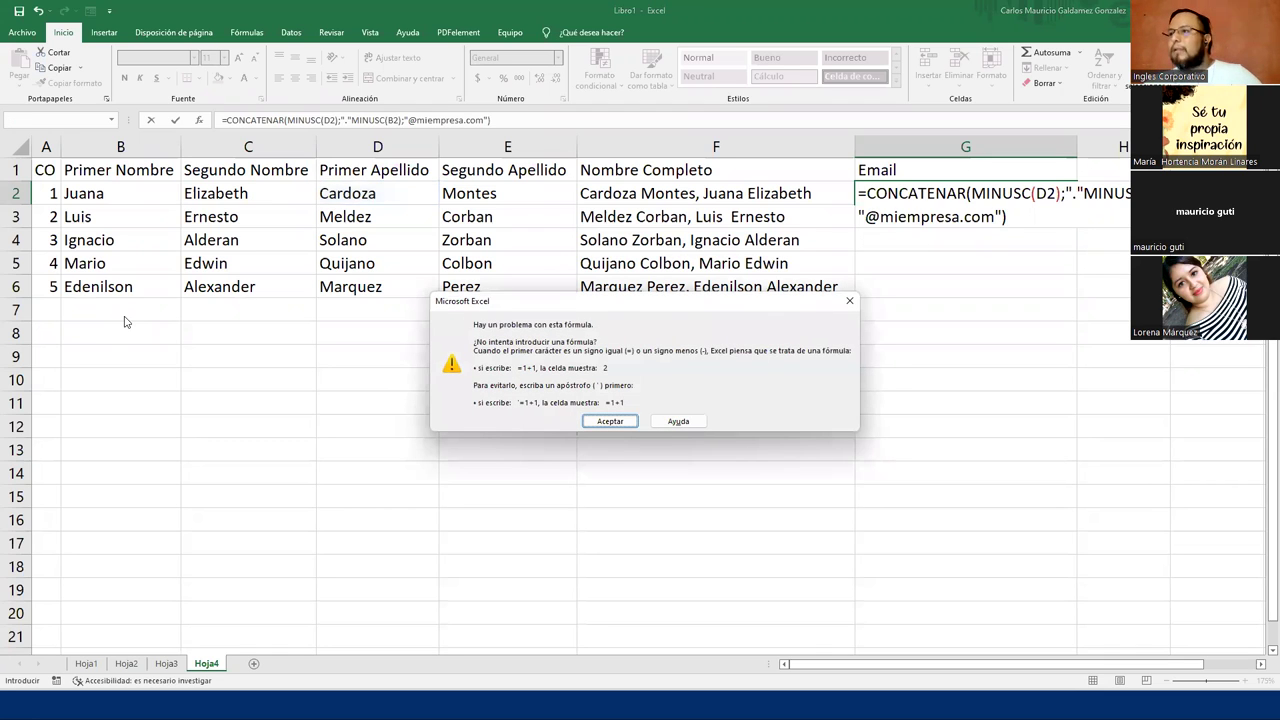
pyautogui.click(612, 421)
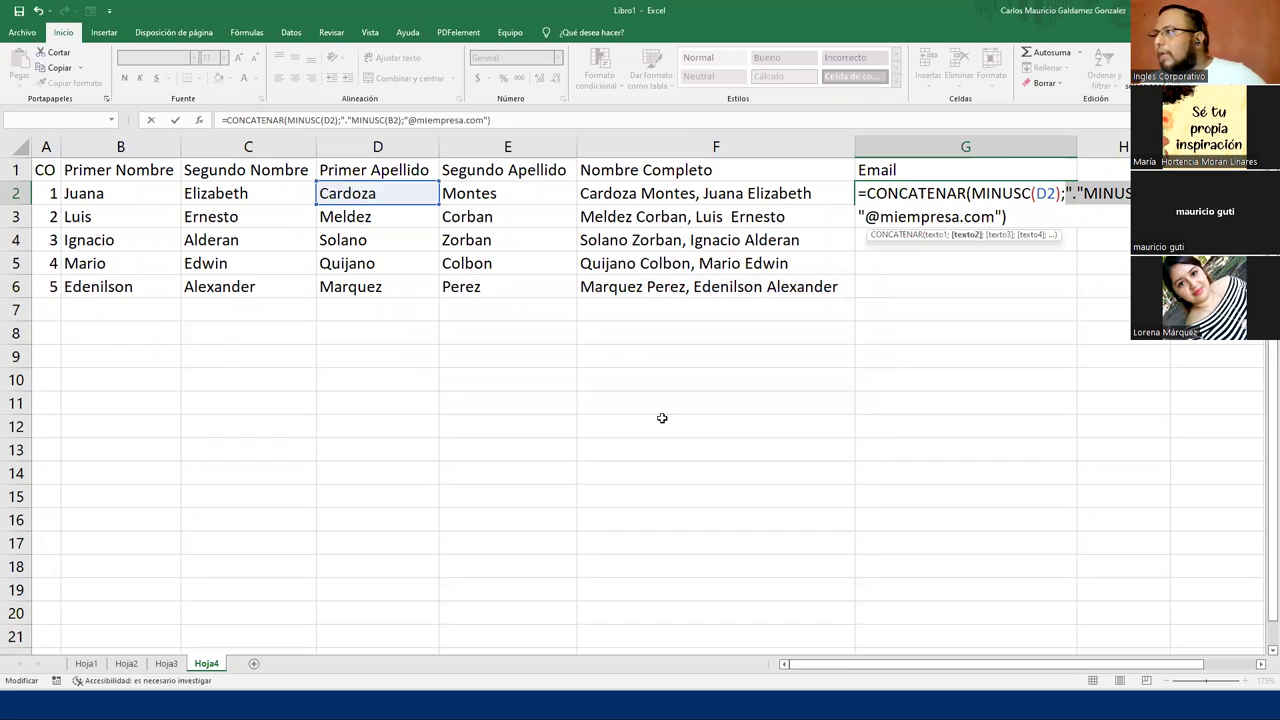
# - Add the missing semicolon between "." and MINUSC(B2) in the G2 formula and enter it
pyautogui.click(1082, 193)
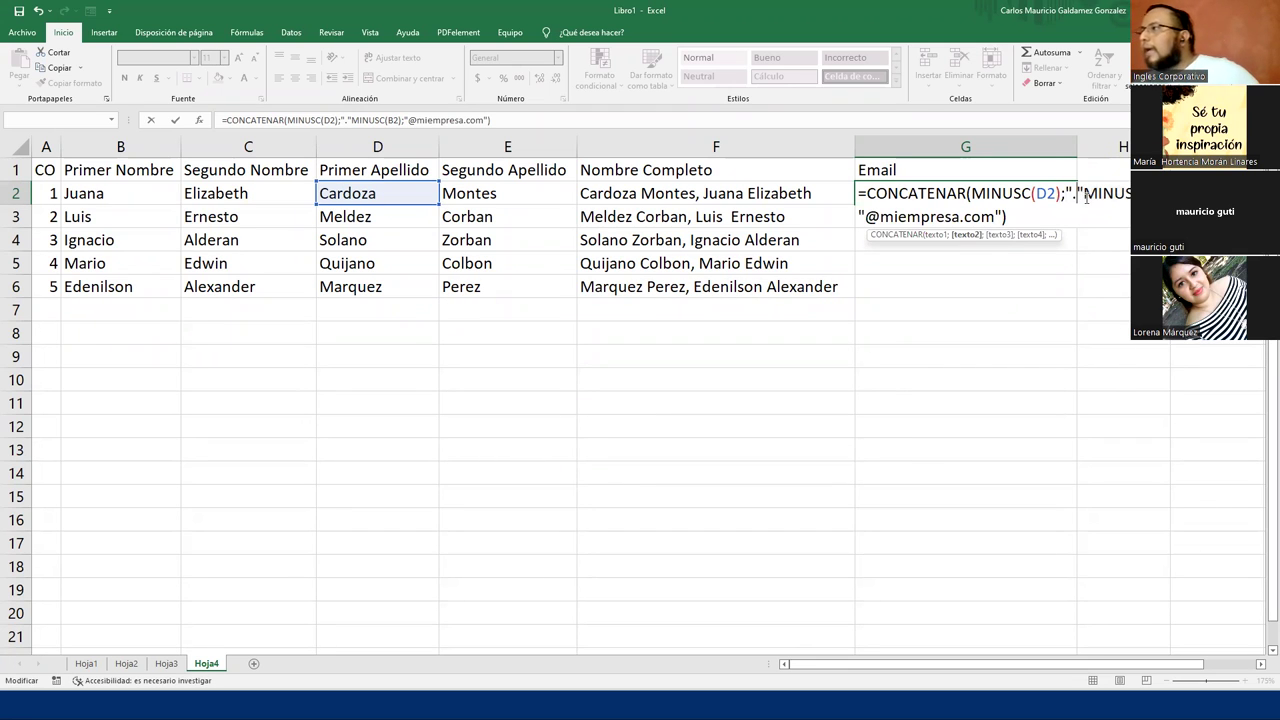
pyautogui.write(';')
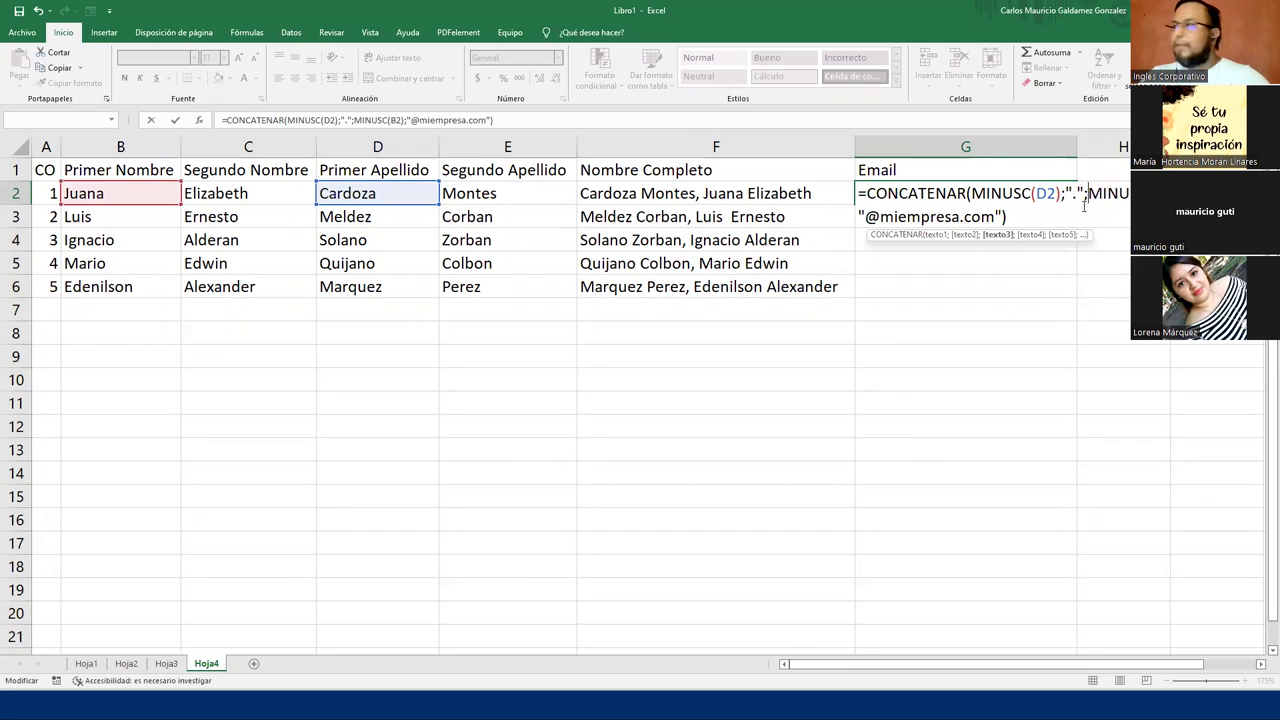
pyautogui.press('Return')
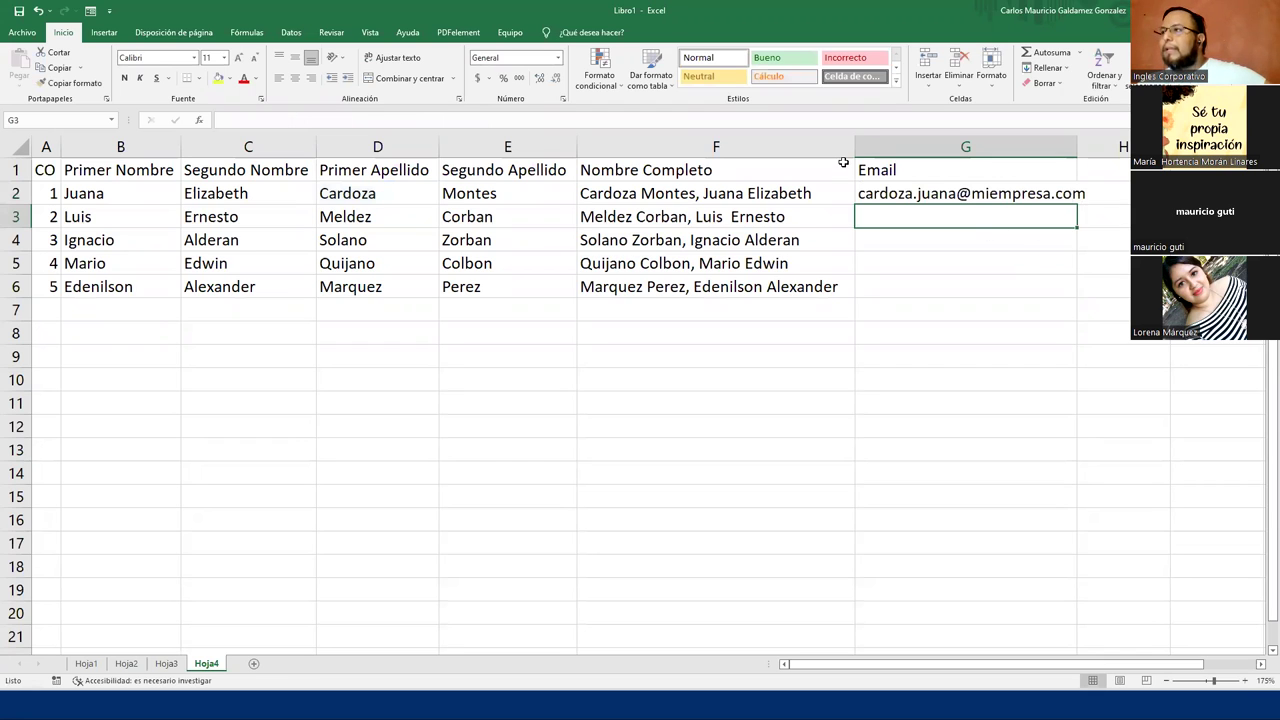
# - Widen column G slightly so the generated email address fits, and select G2
pyautogui.moveTo(1077, 147); pyautogui.dragTo(1098, 147)
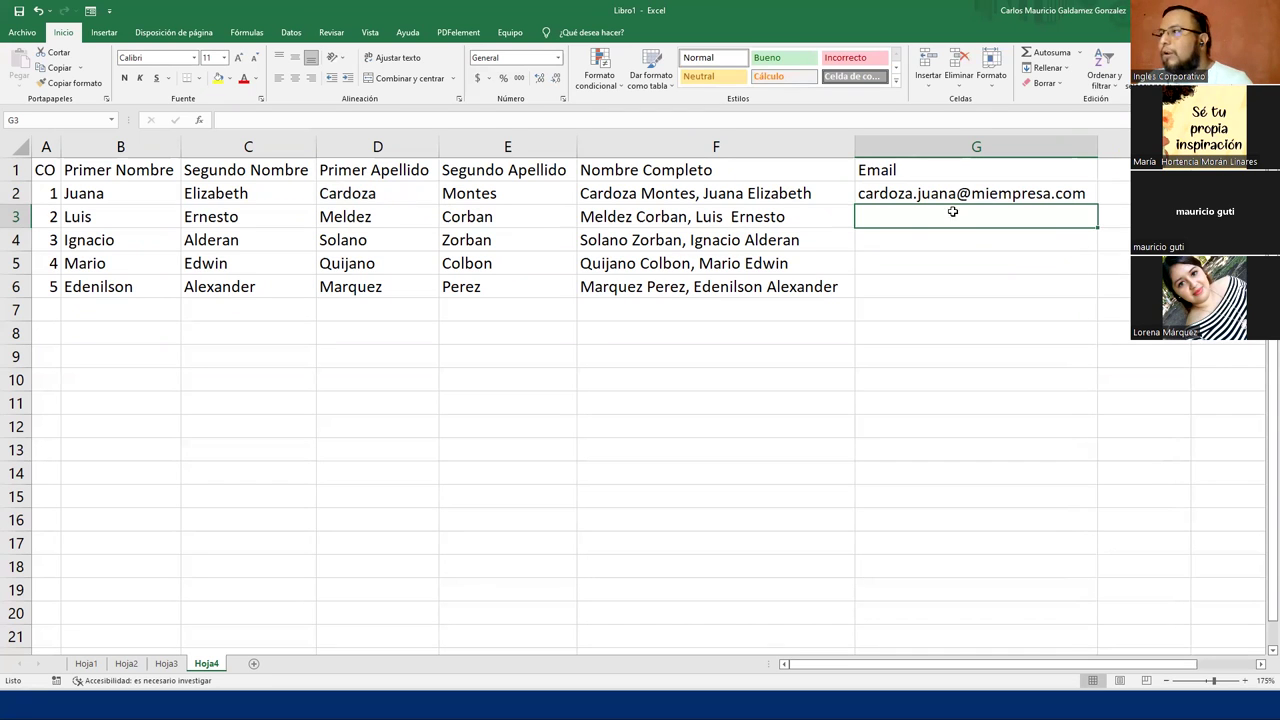
pyautogui.click(914, 186)
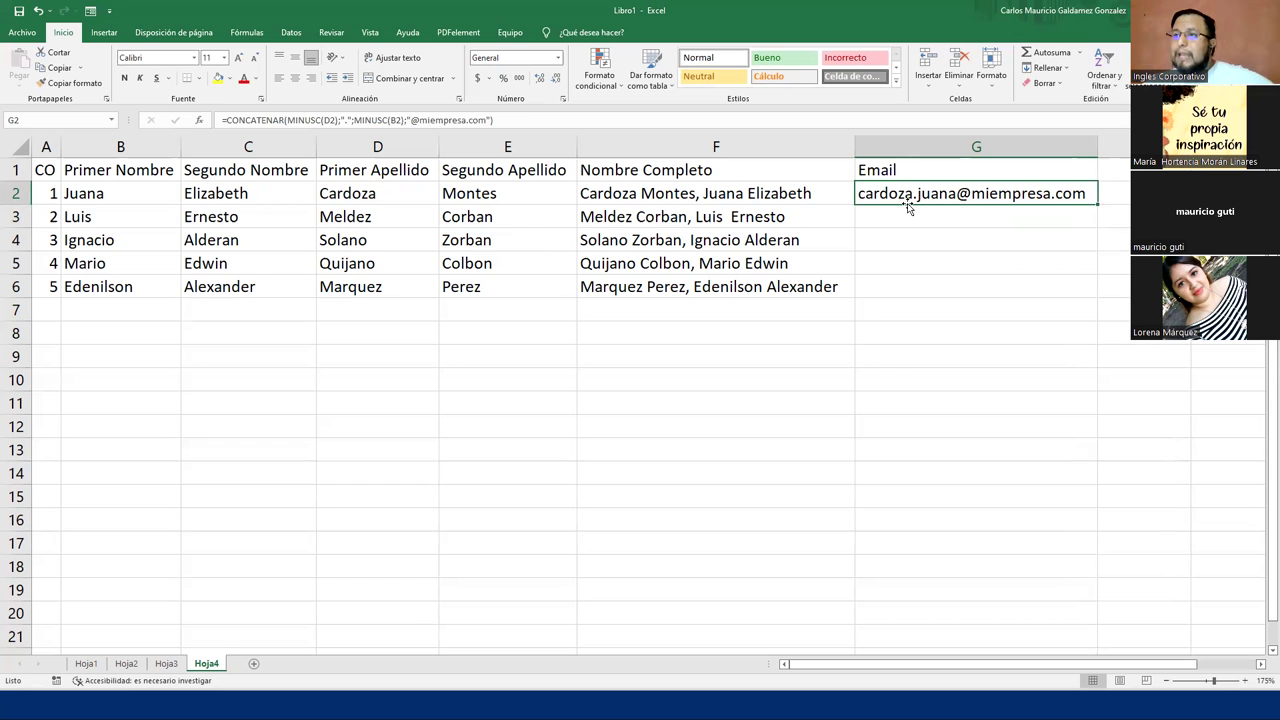
# - Fill the G2 email formula down through G6 and autofit column G to the longest address
pyautogui.moveTo(124, 196); pyautogui.dragTo(465, 283)
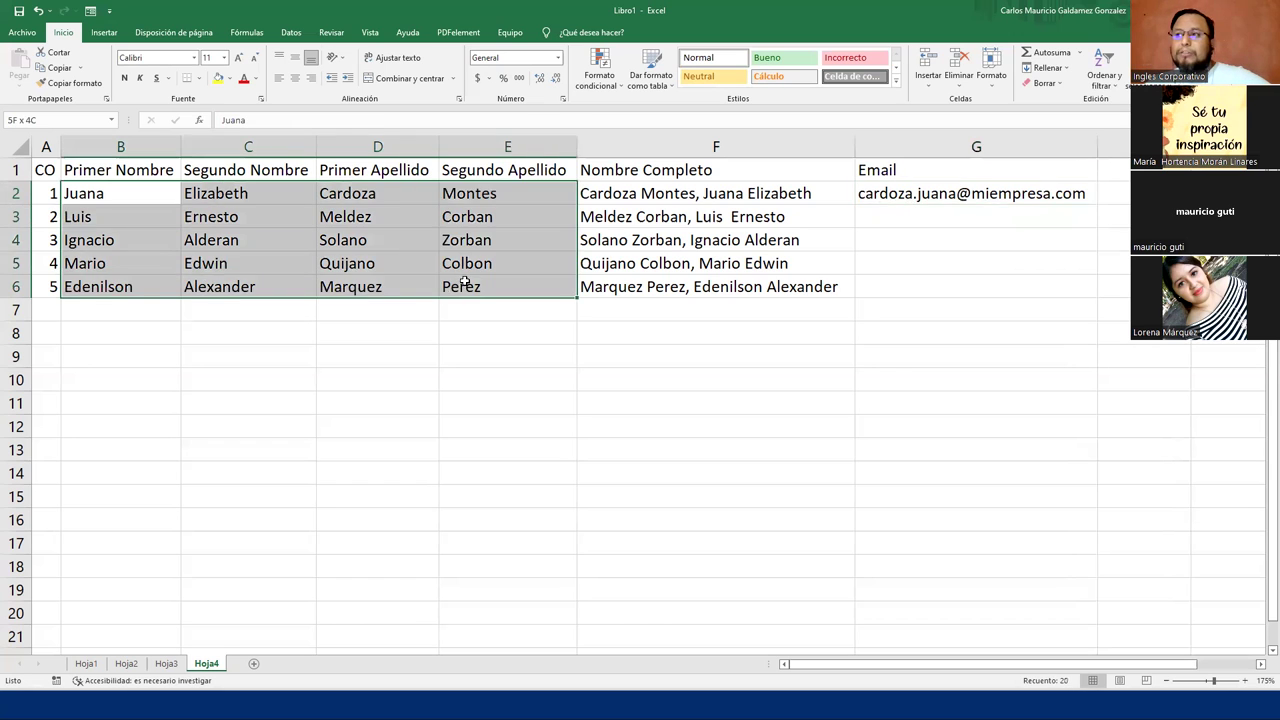
pyautogui.click(1072, 201)
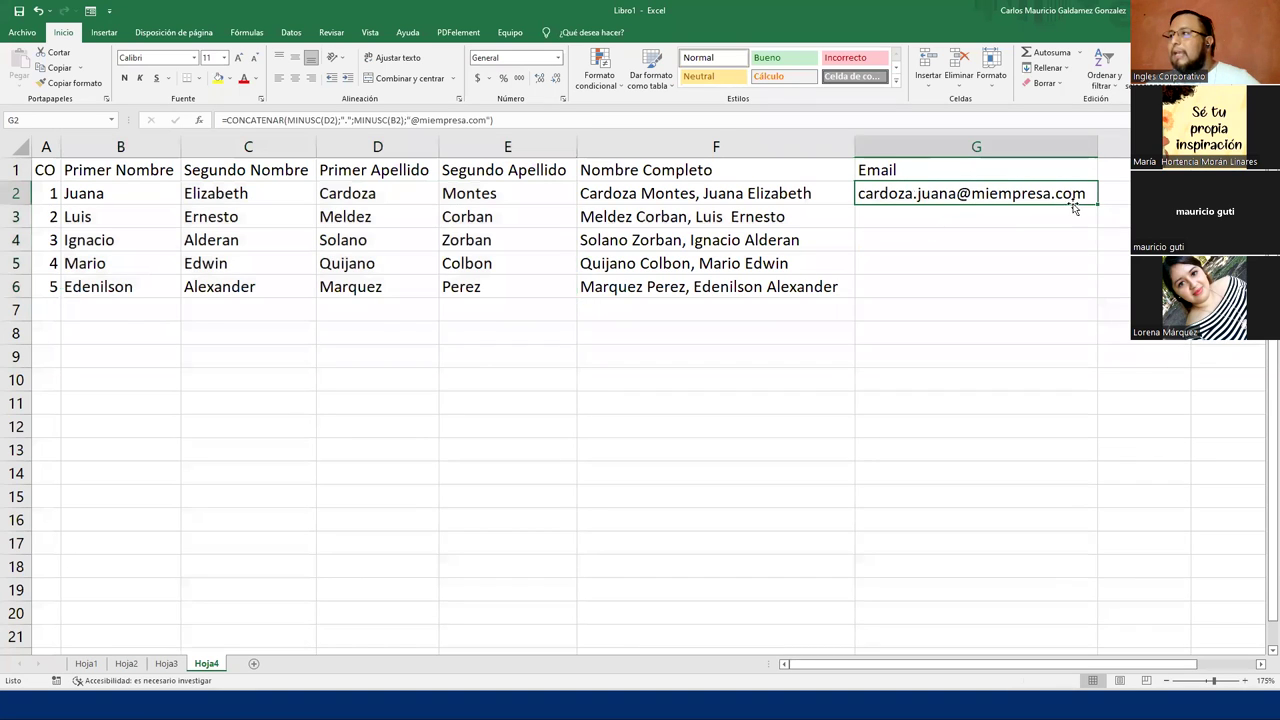
pyautogui.moveTo(1097, 204); pyautogui.dragTo(1080, 292)
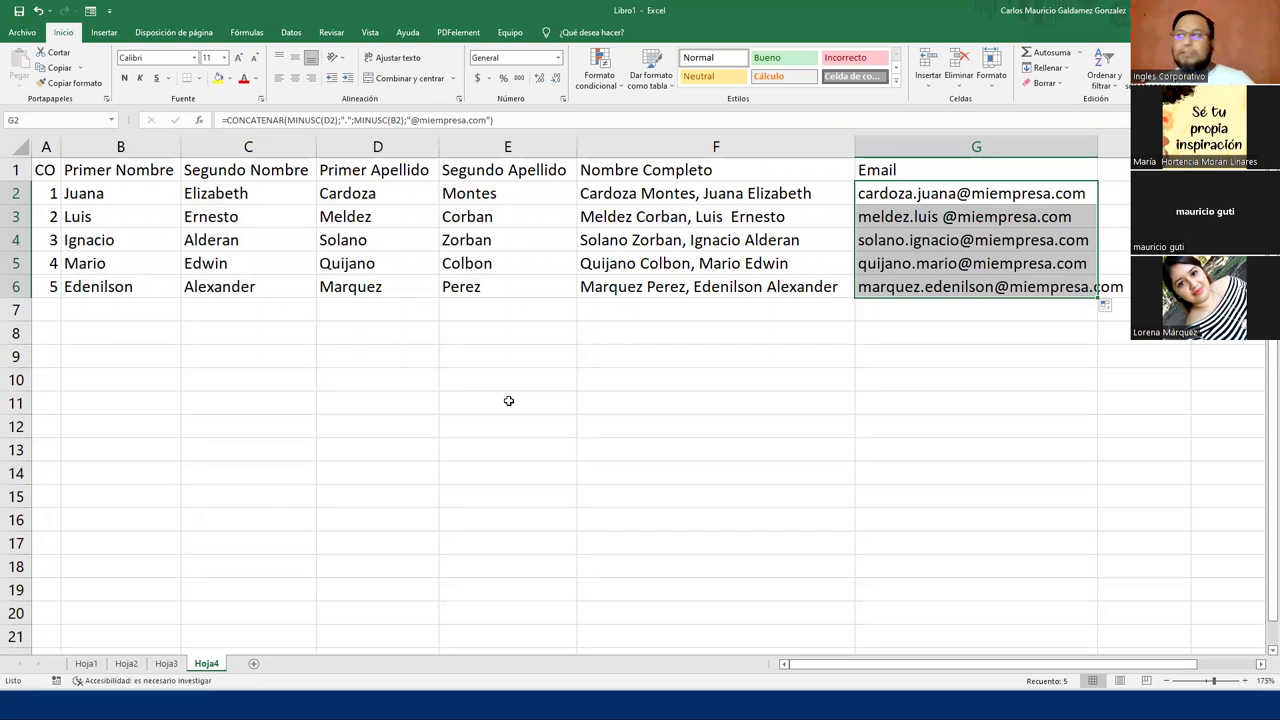
pyautogui.doubleClick(1098, 147)
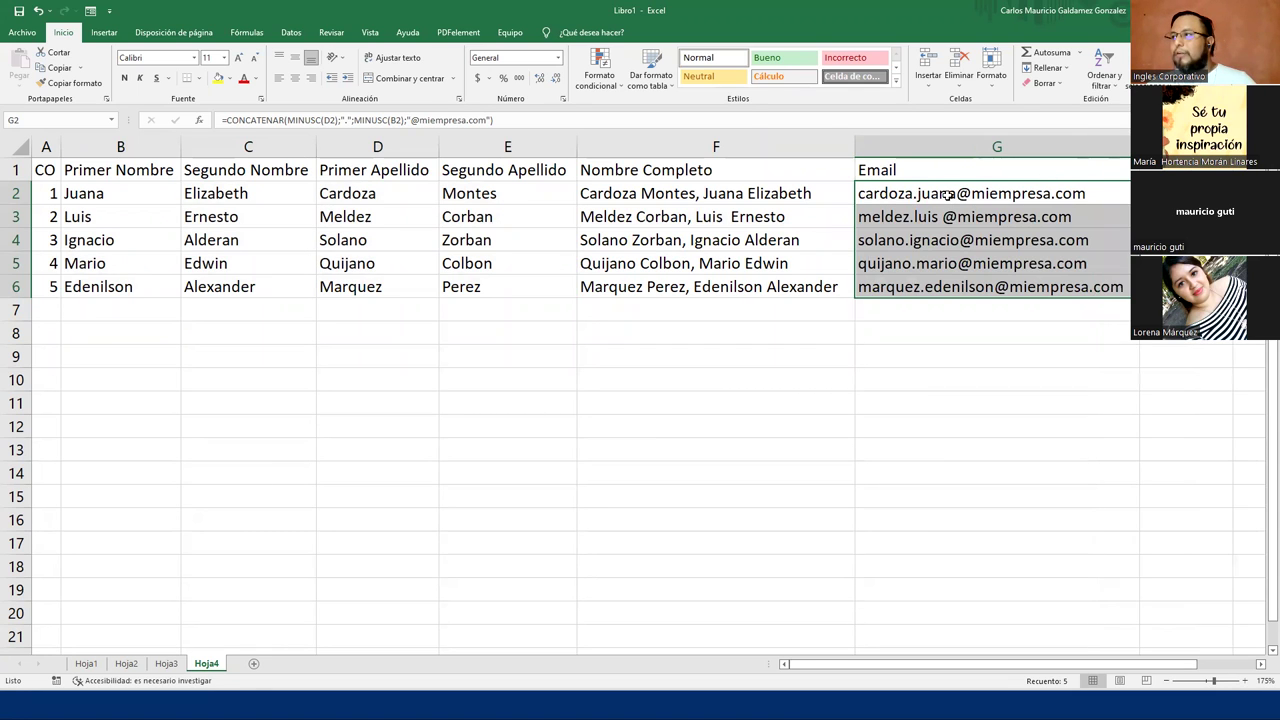
# - Open the email formula in G2 to review its CONCATENAR and MINUSC arguments, and close the cell
pyautogui.doubleClick(948, 194)
pyautogui.click(1021, 215)
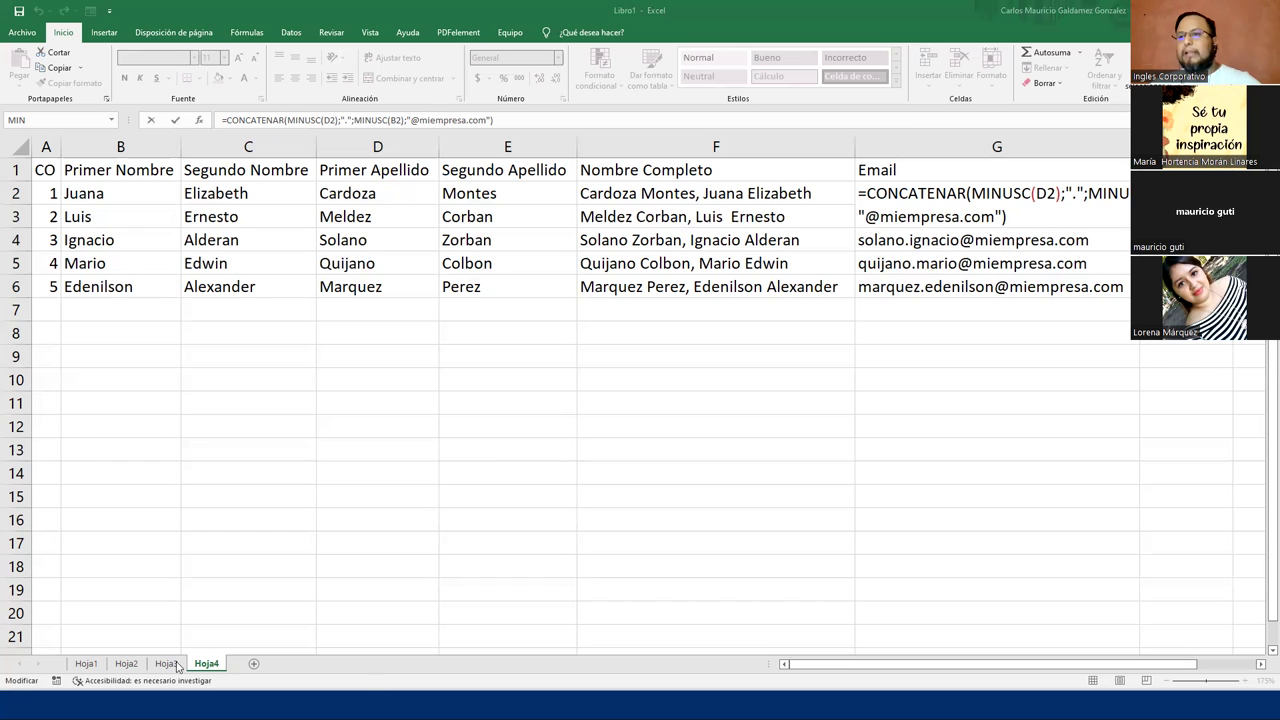
pyautogui.press('Return')
# - Review the exercises on Hoja1, Hoja2 and Hoja3 in order, and return to Hoja4
pyautogui.click(86, 664)
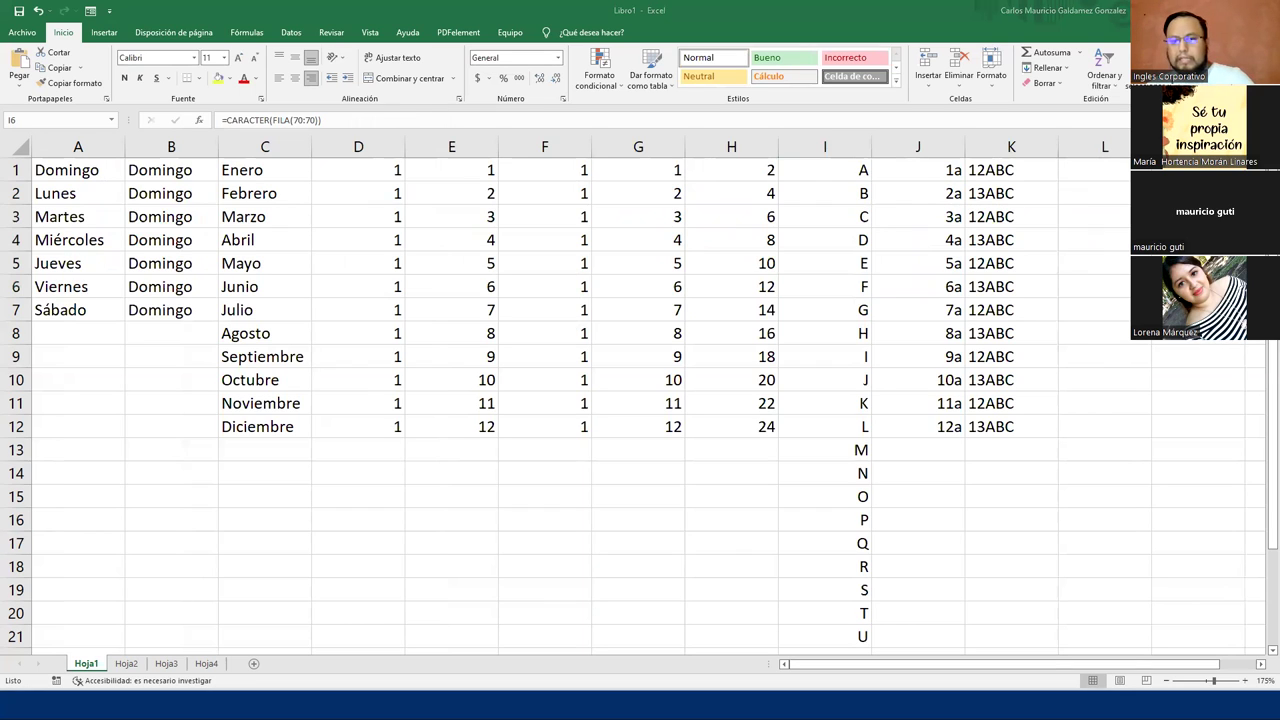
pyautogui.click(118, 667)
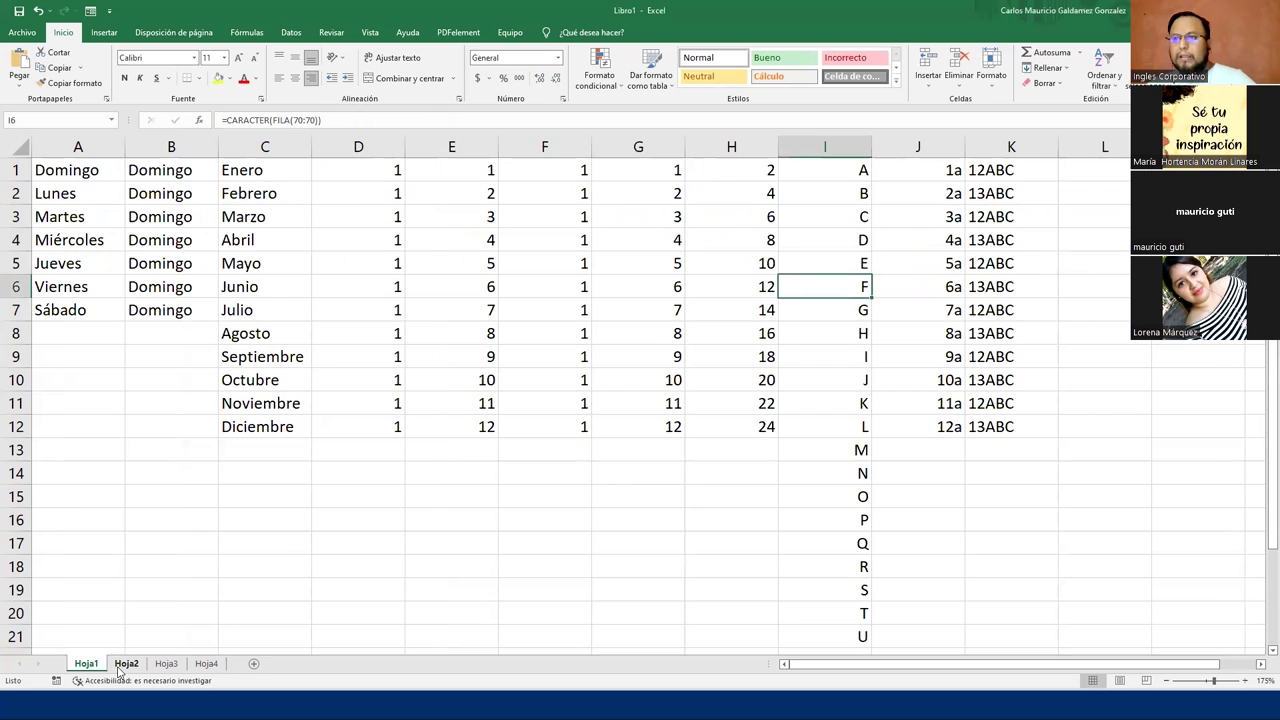
pyautogui.scroll(3, 521, 505)
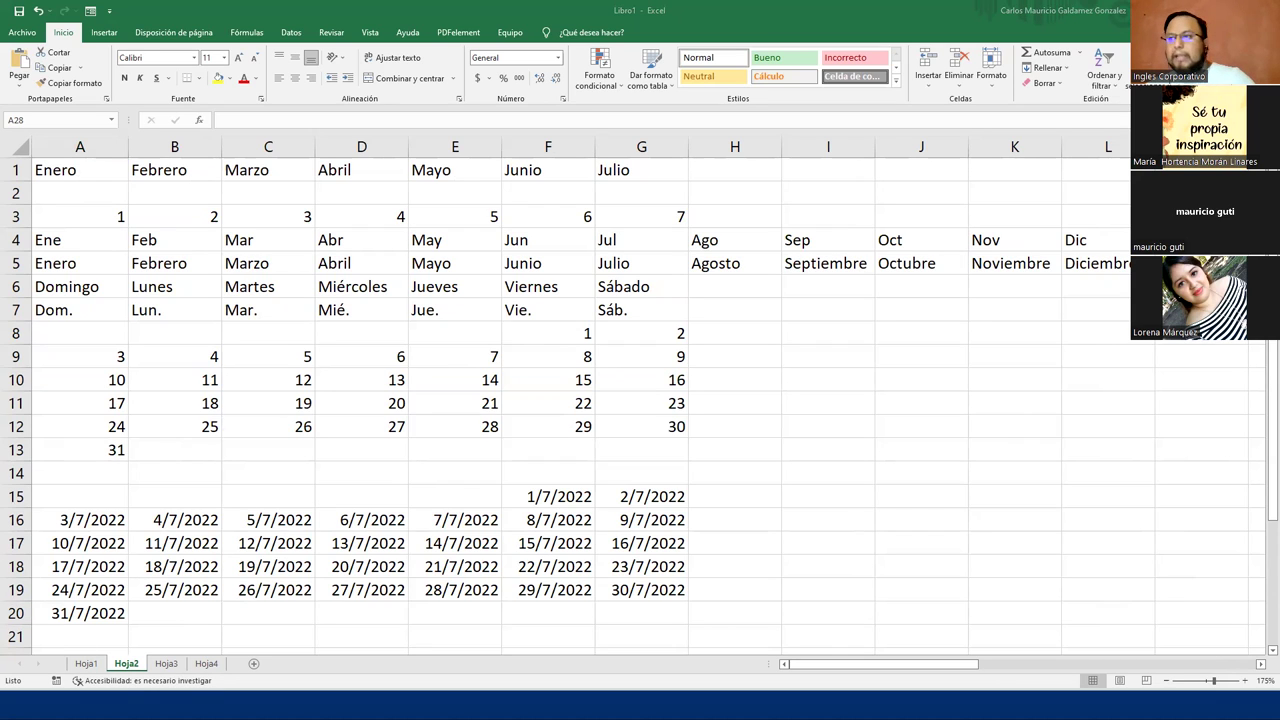
pyautogui.click(166, 664)
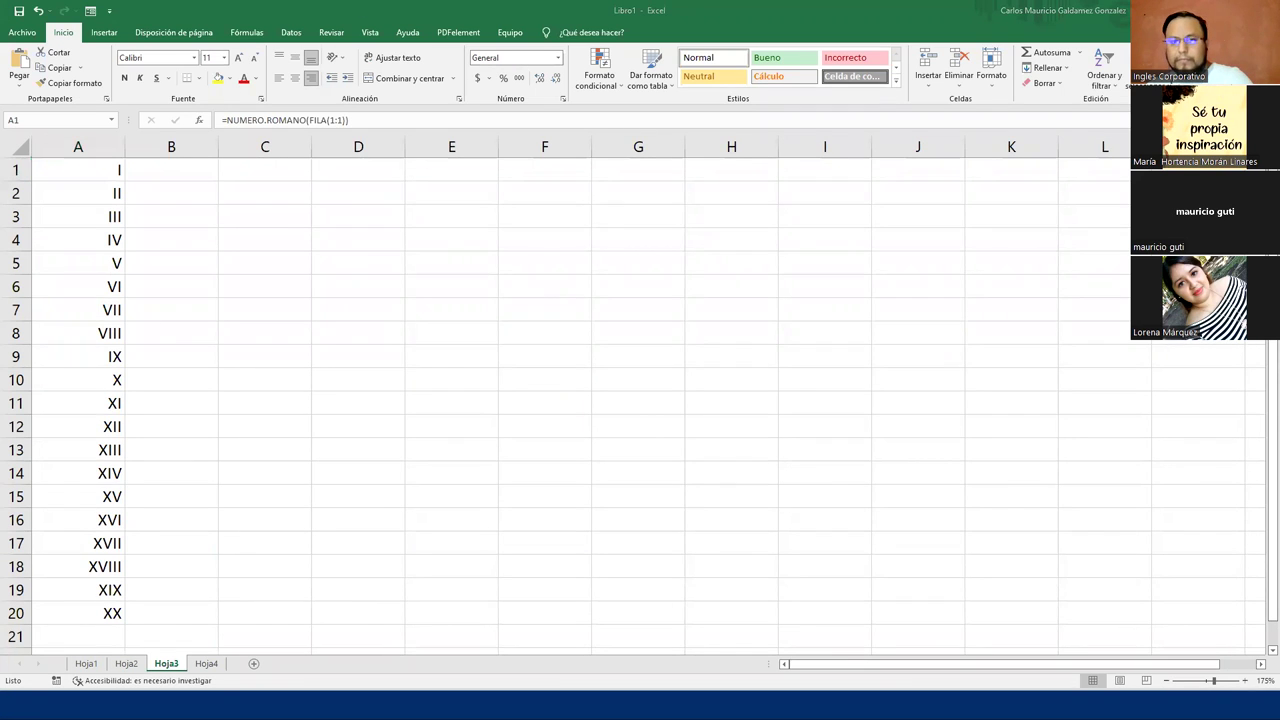
pyautogui.click(206, 664)
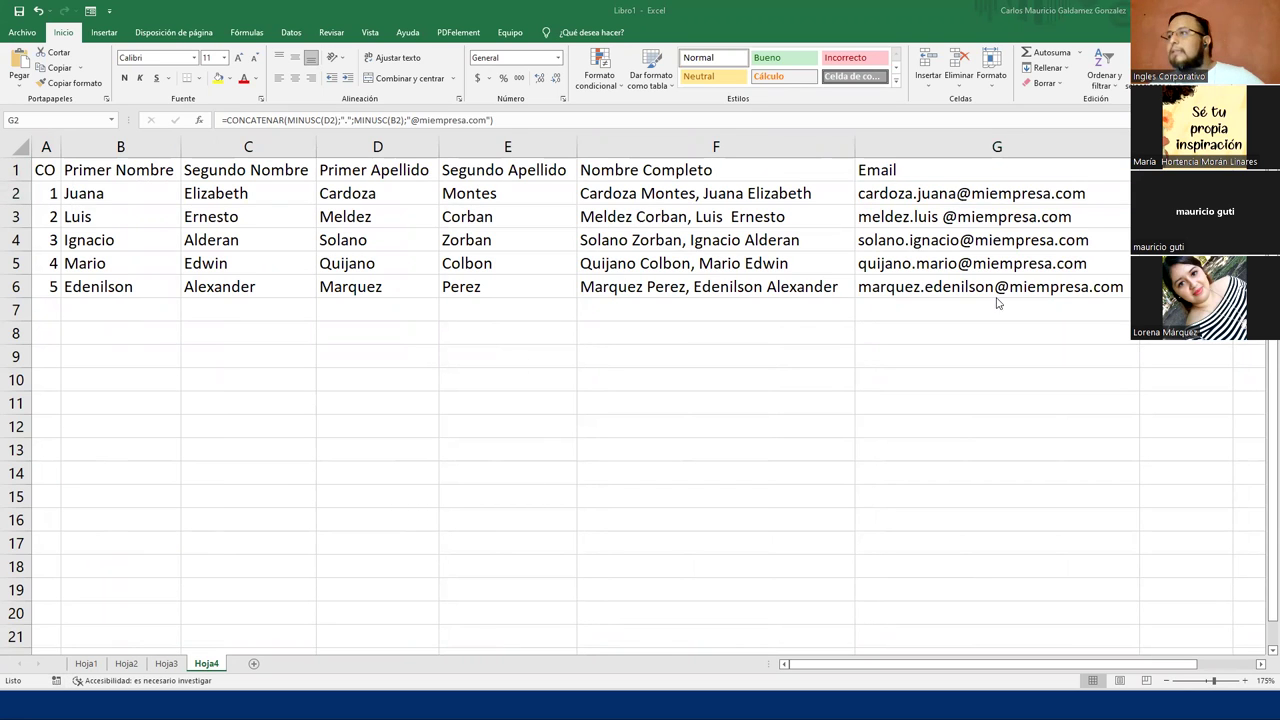
# - Examine the MINUSC(D2) part of the G2 formula, leave the cell and cancel the prompt to save Libro1
pyautogui.doubleClick(917, 193)
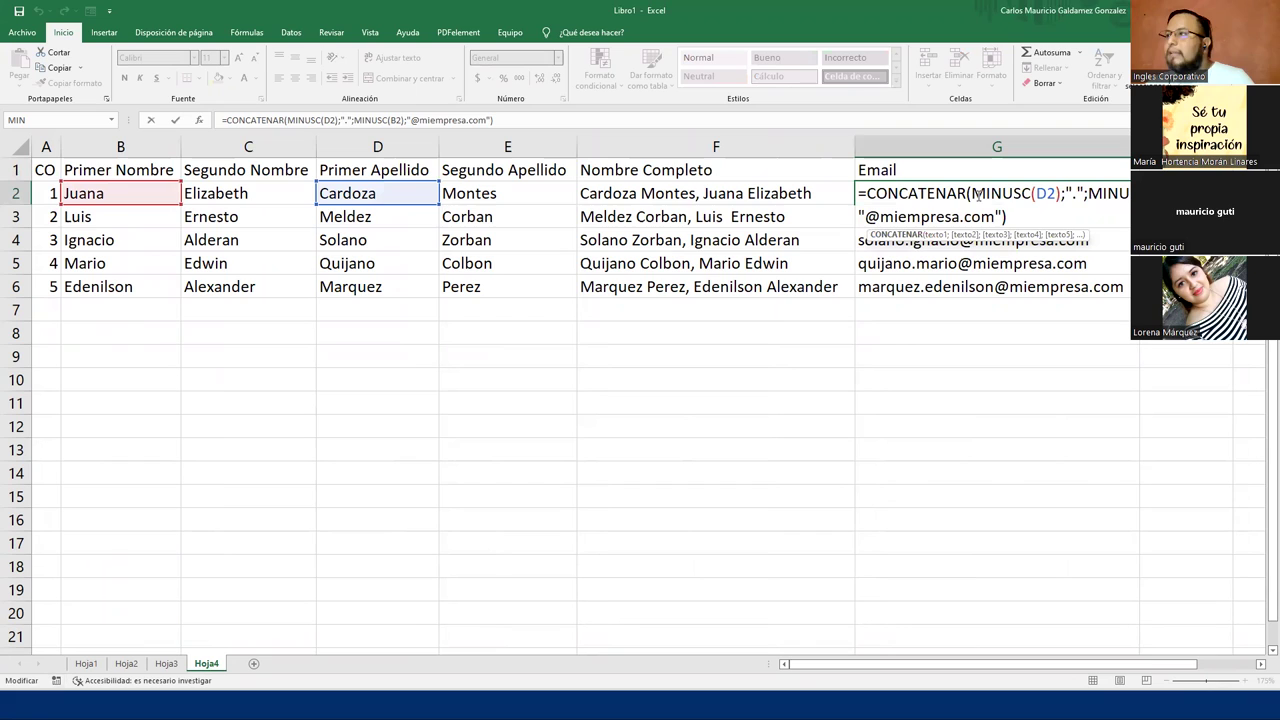
pyautogui.moveTo(967, 193); pyautogui.dragTo(1030, 197)
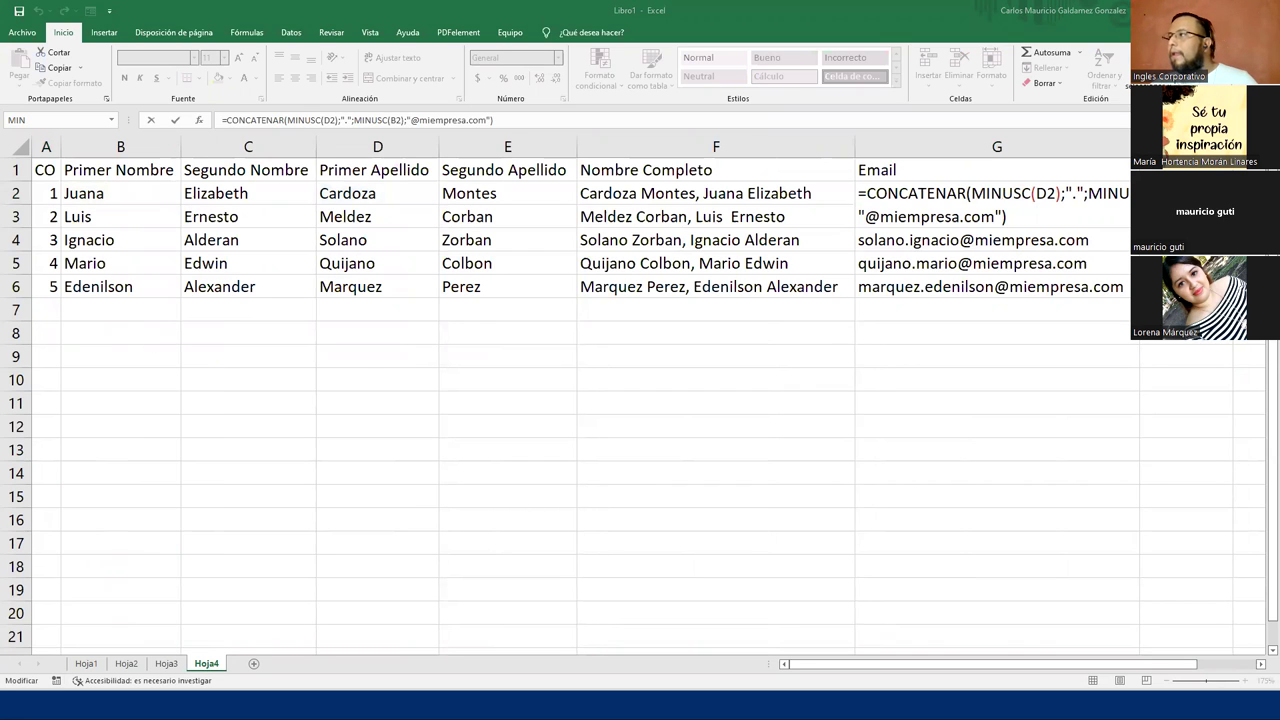
pyautogui.hotkey('ctrl', 's')
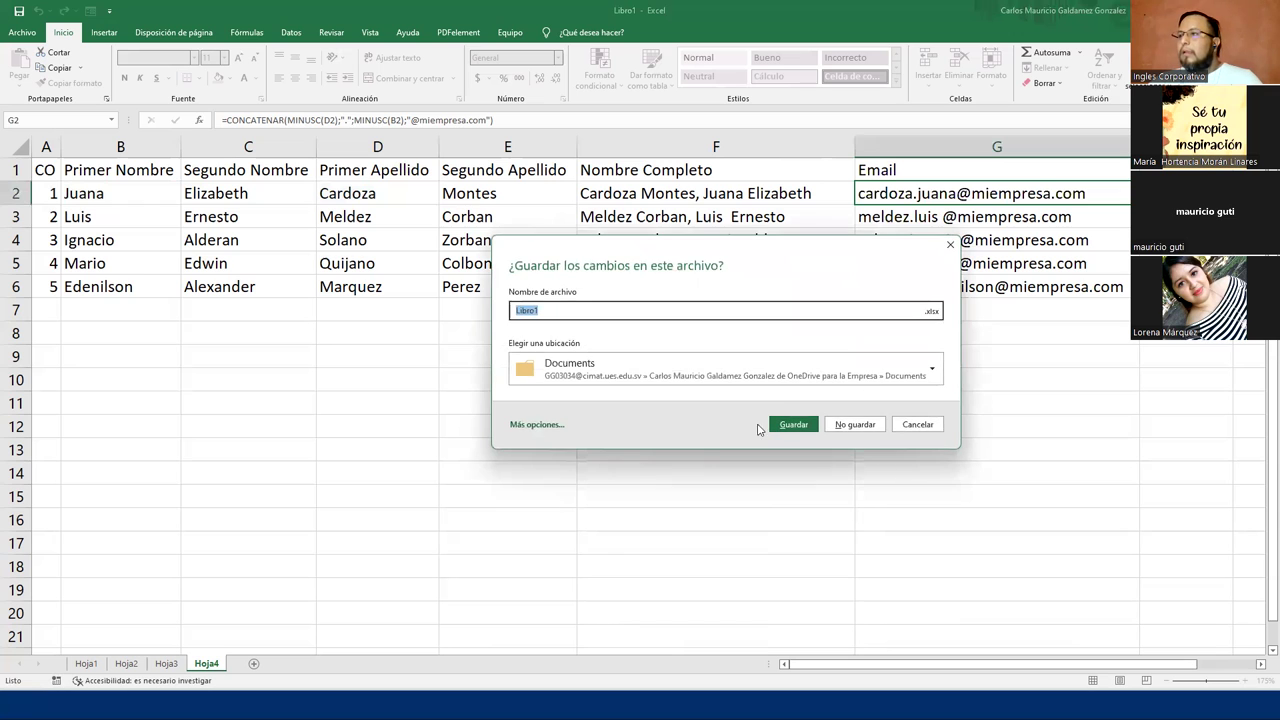
pyautogui.click(905, 430)
# - Switch to the slide presentation and advance past the "DUDAS o INQUIETUDES" slide
pyautogui.hotkey('alt', 'Tab')
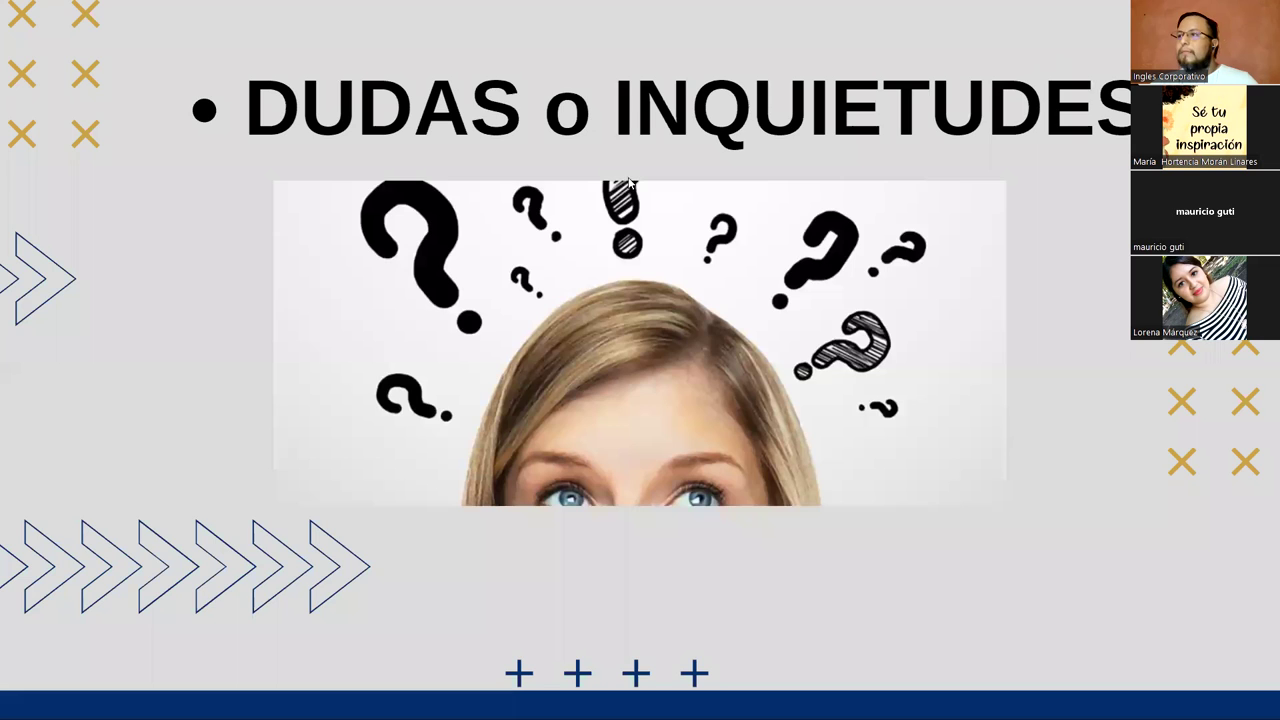
pyautogui.press('Right')
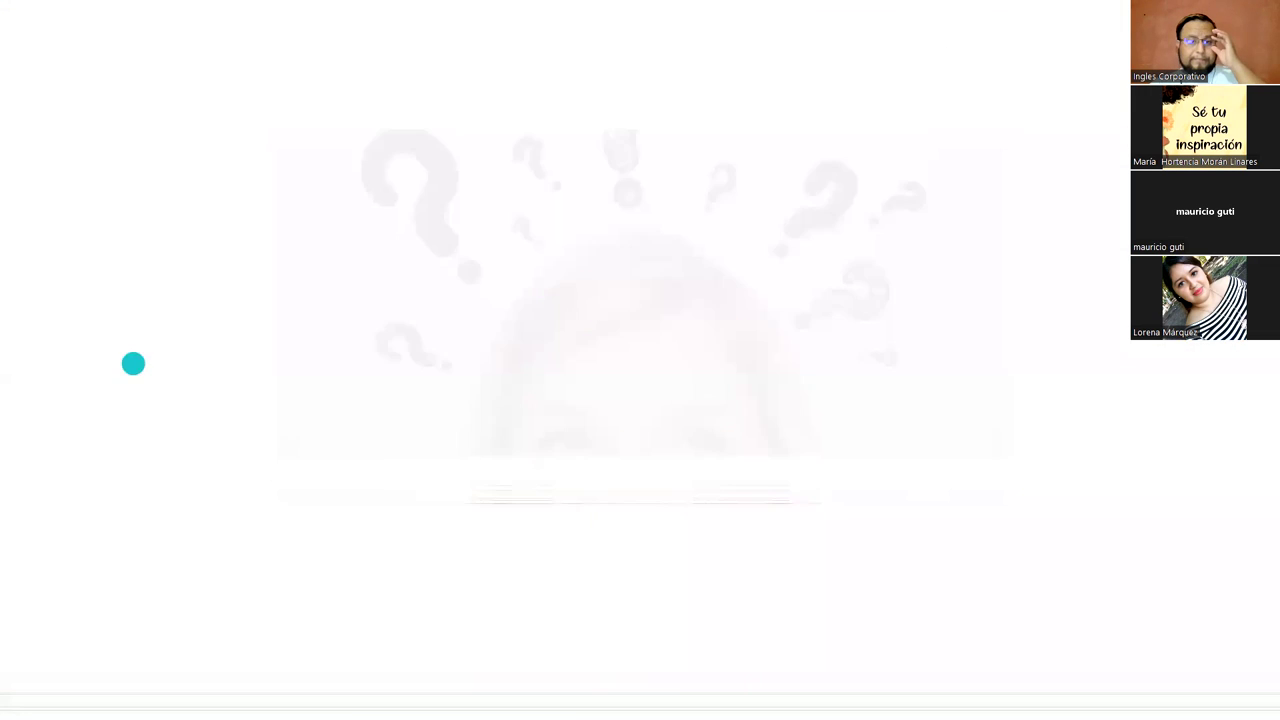